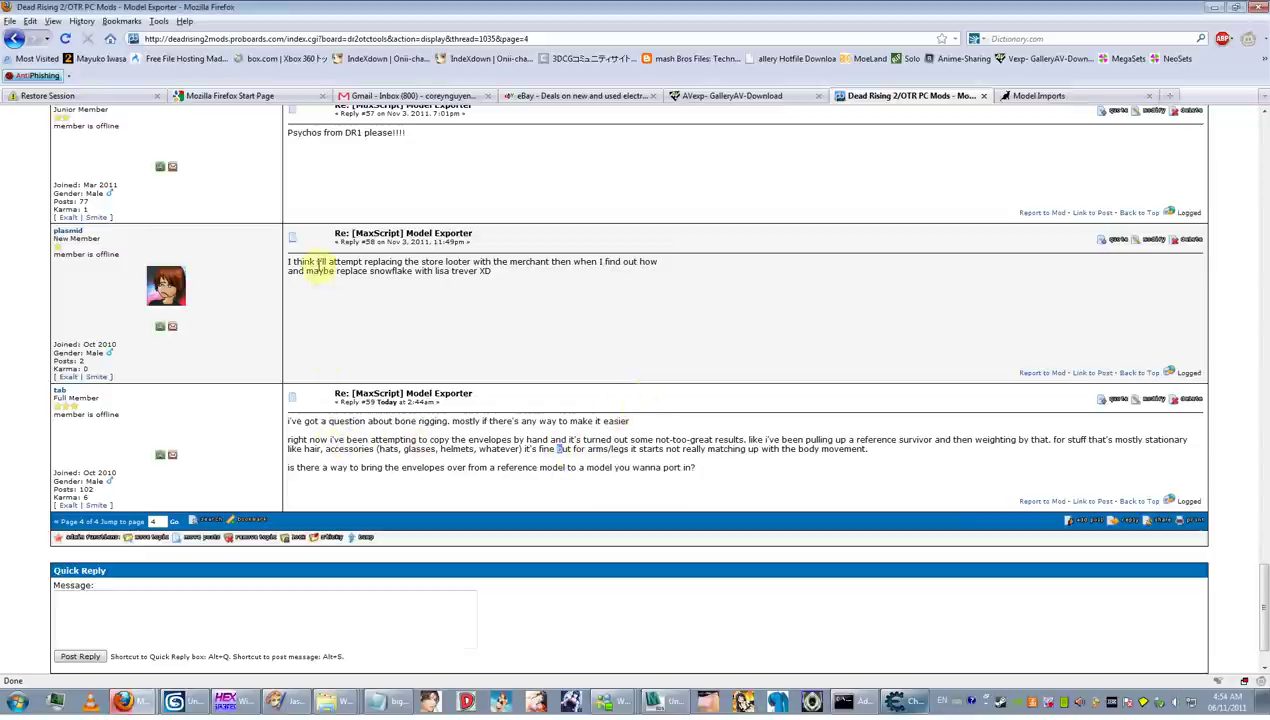
- Read the forum thread, highlighting the bone rigging question and the reply about replacing the store looter
{"action": "left_click_drag", "start_coordinate": [289, 421], "coordinate": [648, 428]}
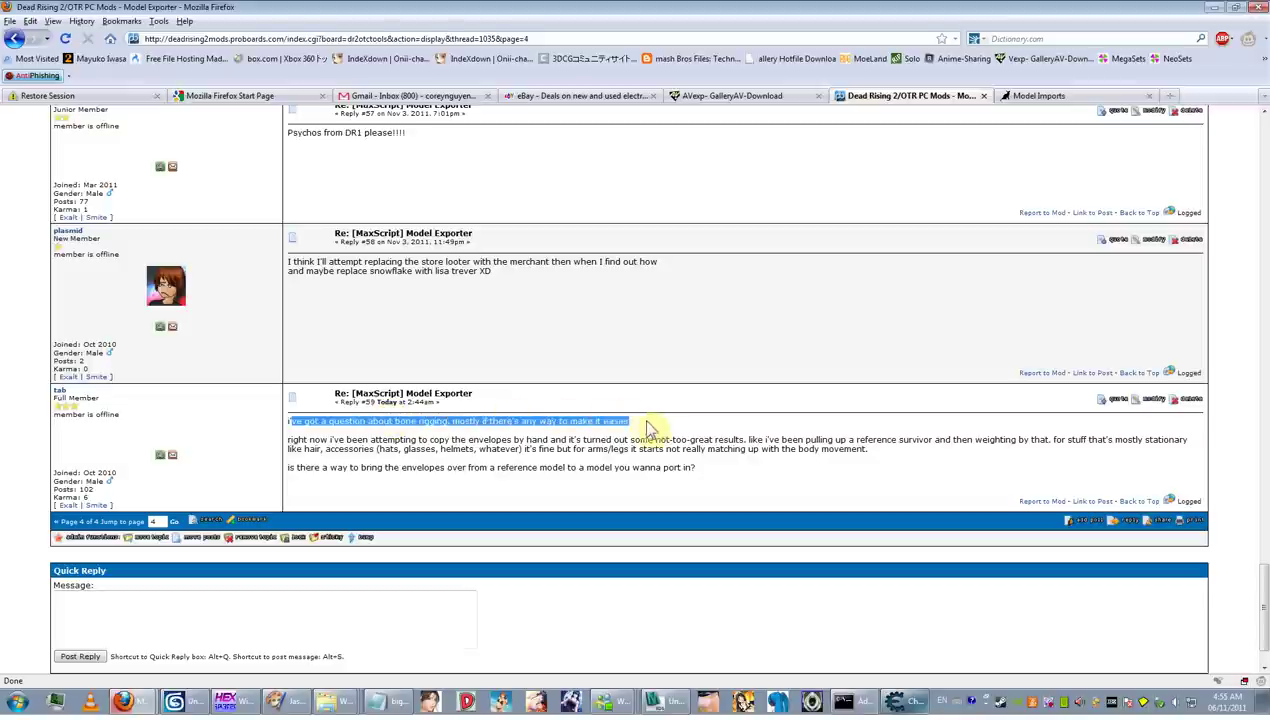
{"action": "triple_click", "coordinate": [411, 439]}
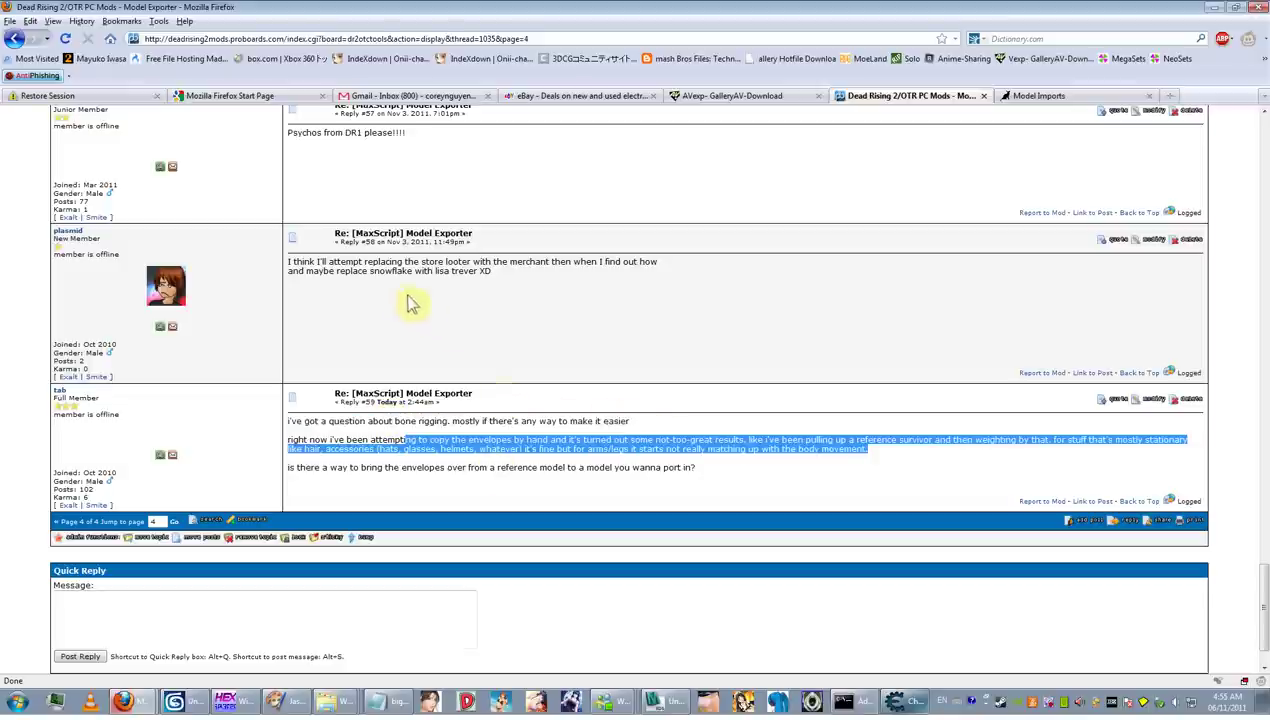
{"action": "left_click_drag", "start_coordinate": [490, 271], "coordinate": [318, 265]}
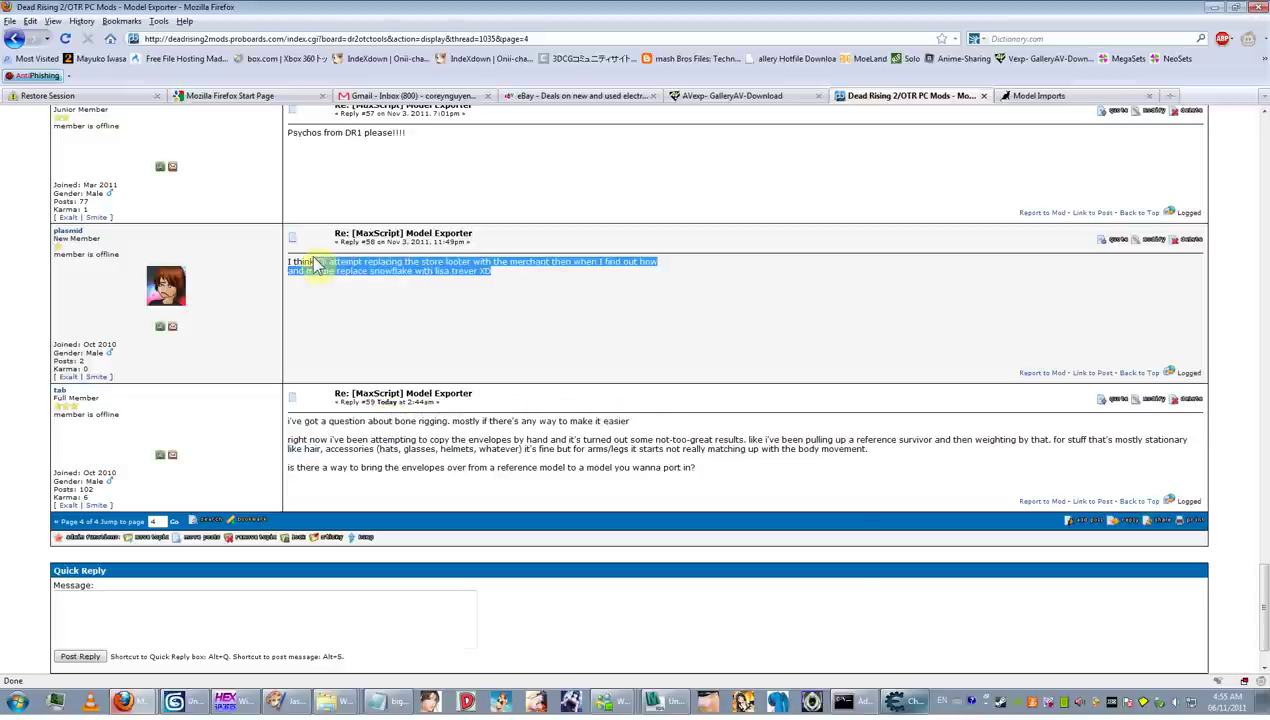
{"action": "scroll", "coordinate": [377, 417], "scroll_direction": "up", "scroll_amount": 1}
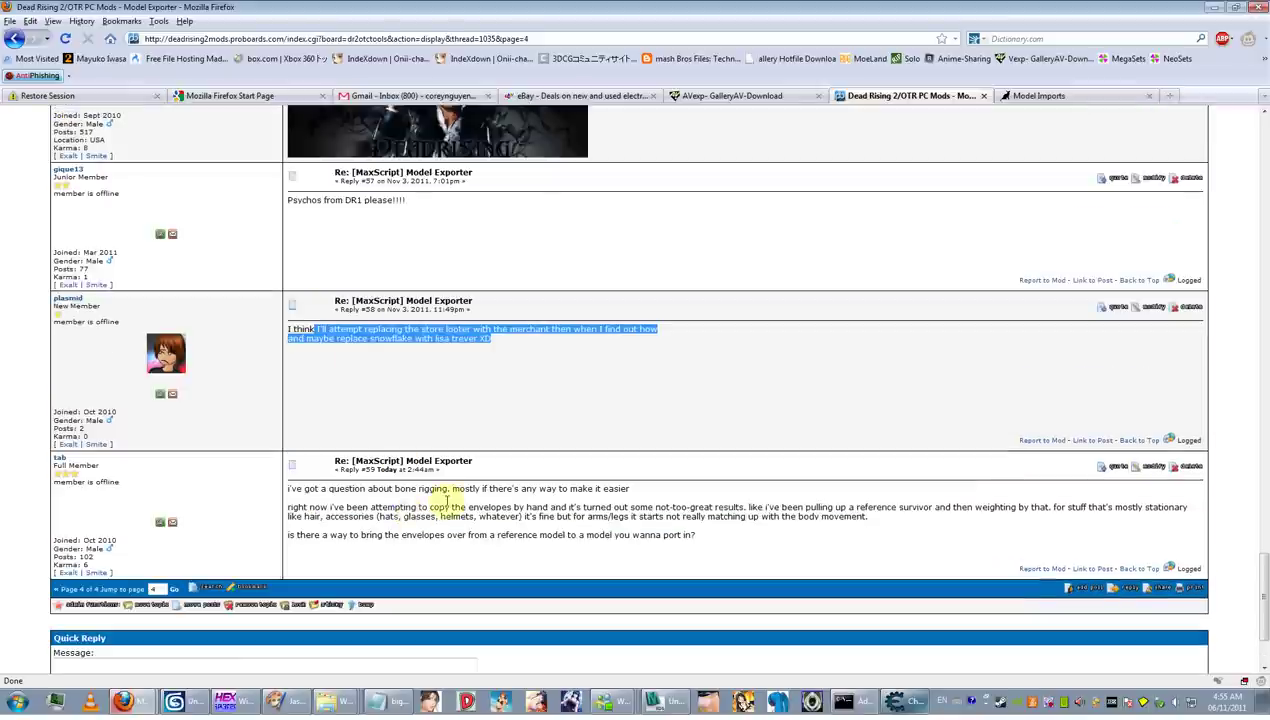
{"action": "scroll", "coordinate": [439, 505], "scroll_direction": "up", "scroll_amount": 6}
{"action": "scroll", "coordinate": [449, 507], "scroll_direction": "up", "scroll_amount": 3}
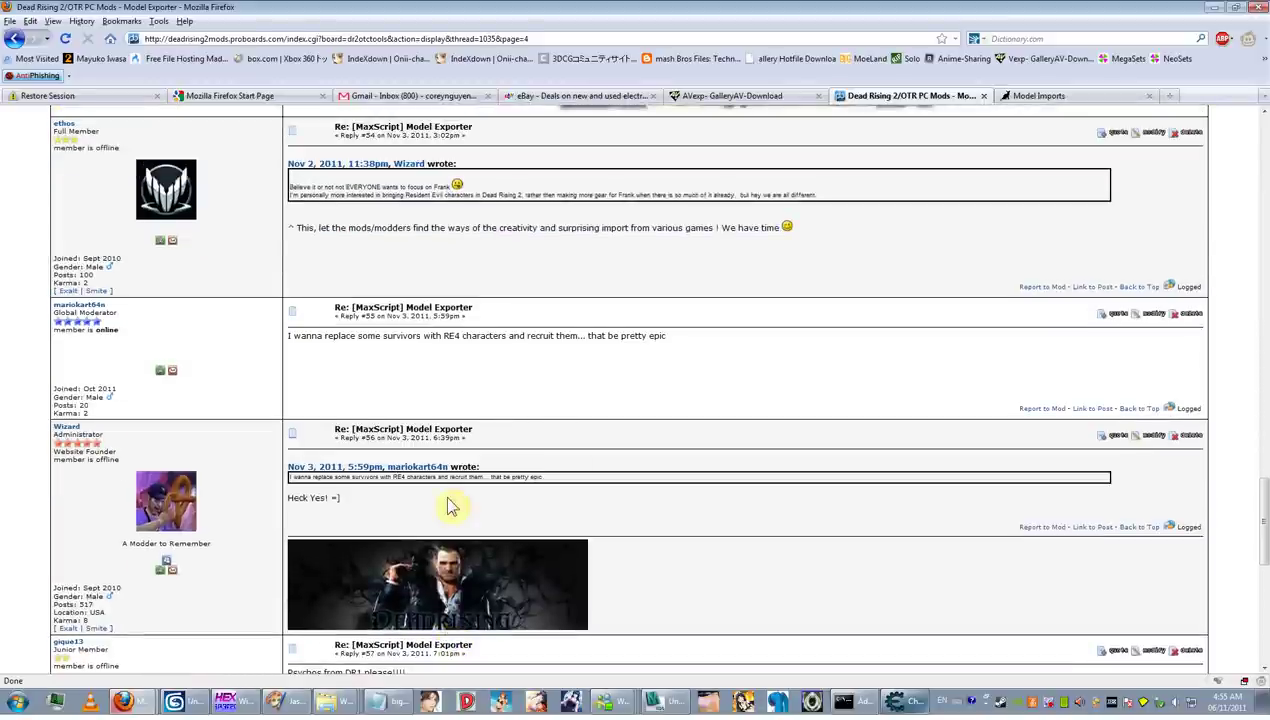
{"action": "scroll", "coordinate": [449, 507], "scroll_direction": "down", "scroll_amount": 12}
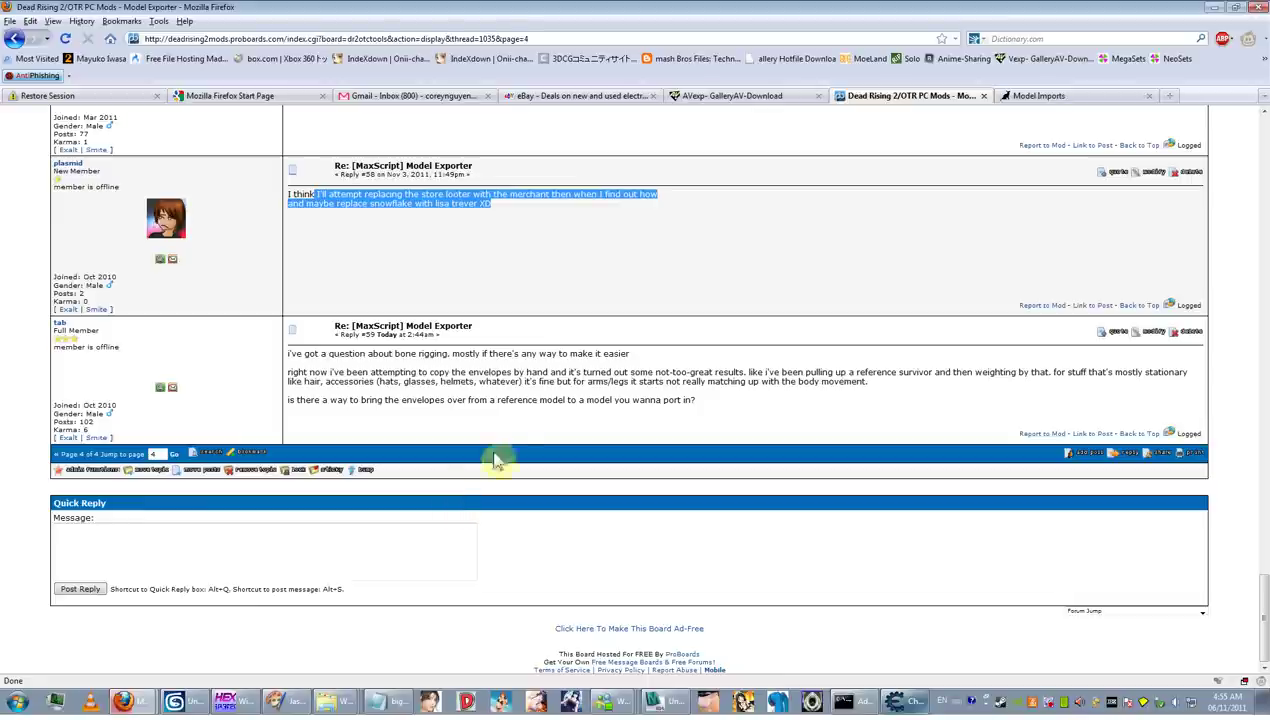
{"action": "left_click", "coordinate": [520, 434]}
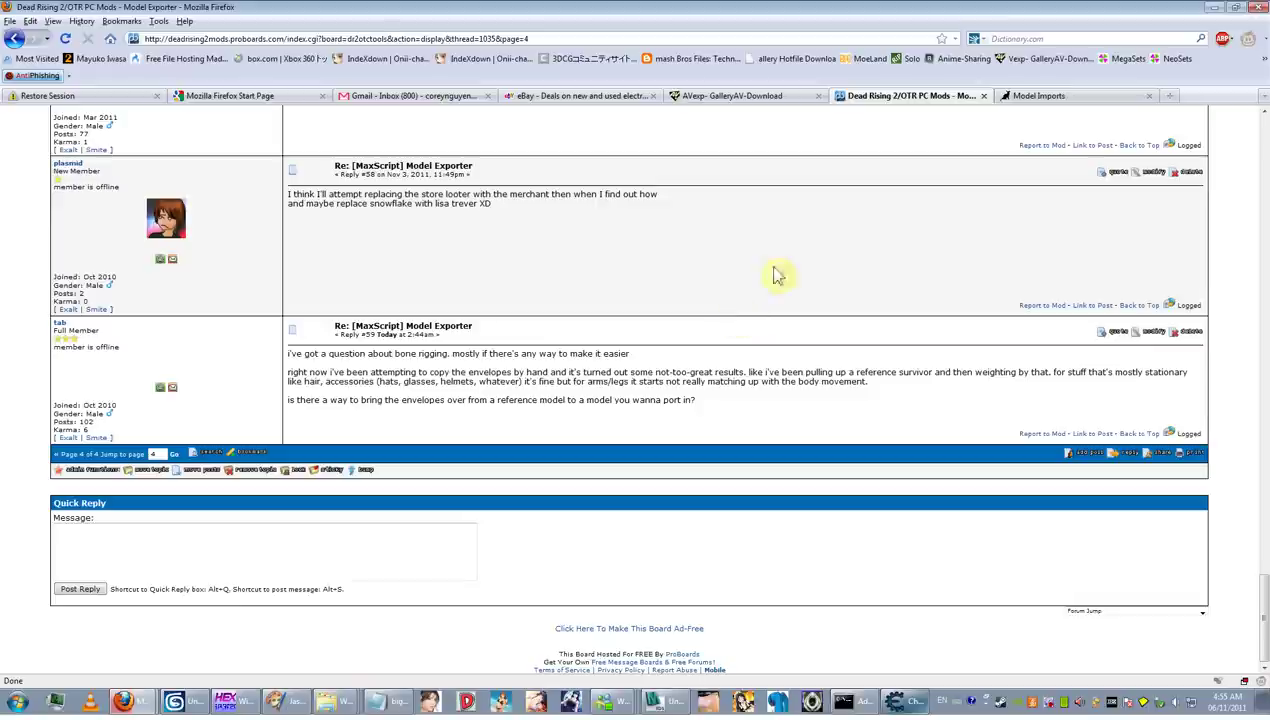
- Preview Pc_brittany.png in the image viewer, then select srv_brittany.big and srv_brittany.tex
{"action": "left_click", "coordinate": [1214, 8]}
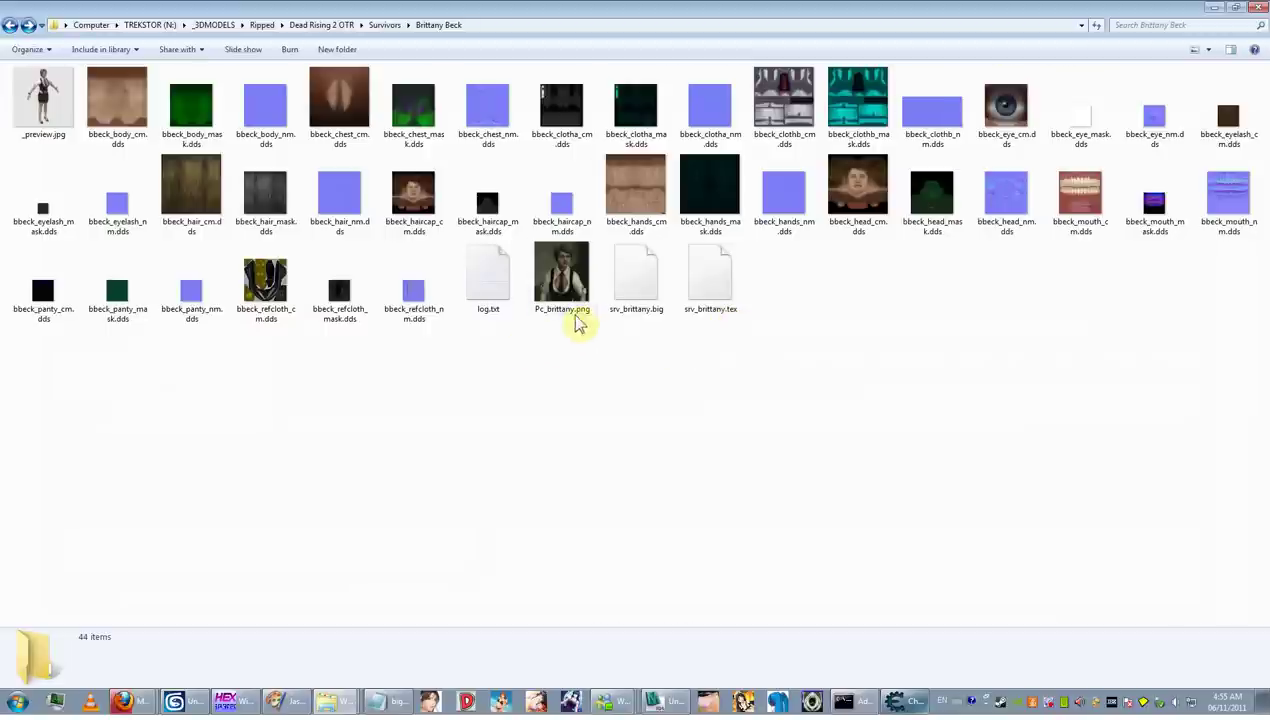
{"action": "double_click", "coordinate": [566, 287]}
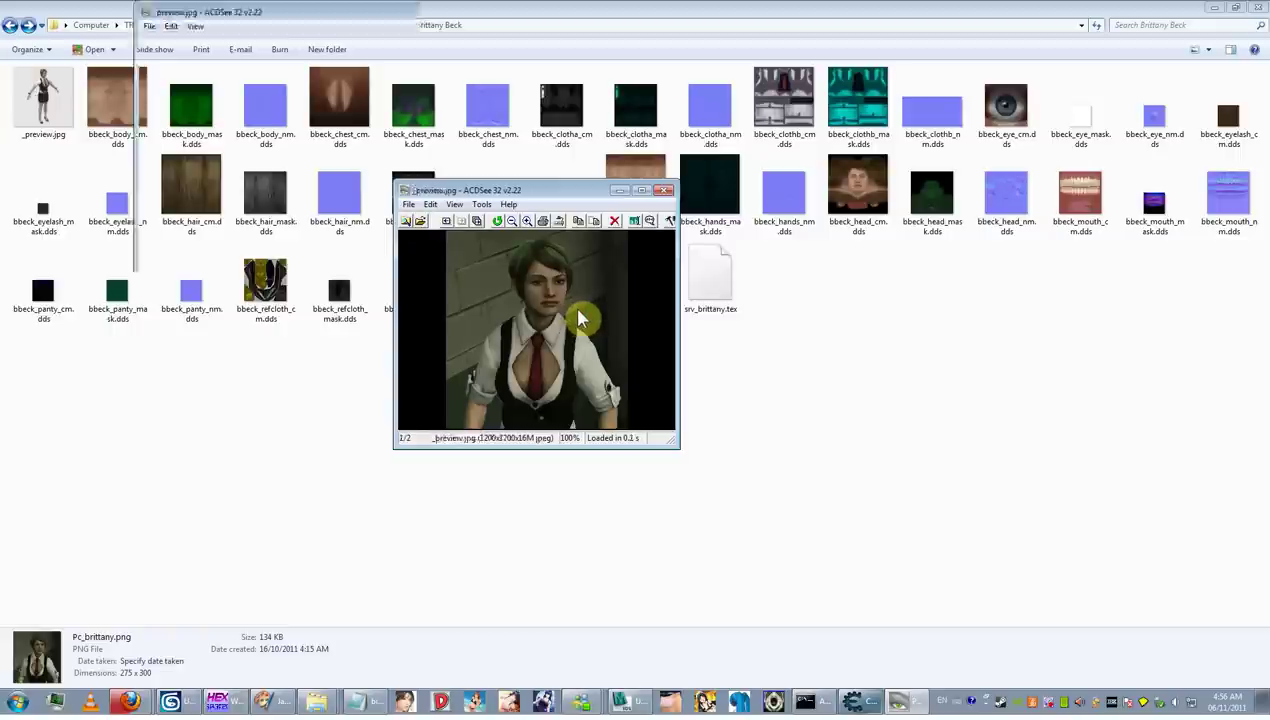
{"action": "scroll", "coordinate": [580, 318], "scroll_direction": "down", "scroll_amount": 1}
{"action": "scroll", "coordinate": [580, 316], "scroll_direction": "up", "scroll_amount": 1}
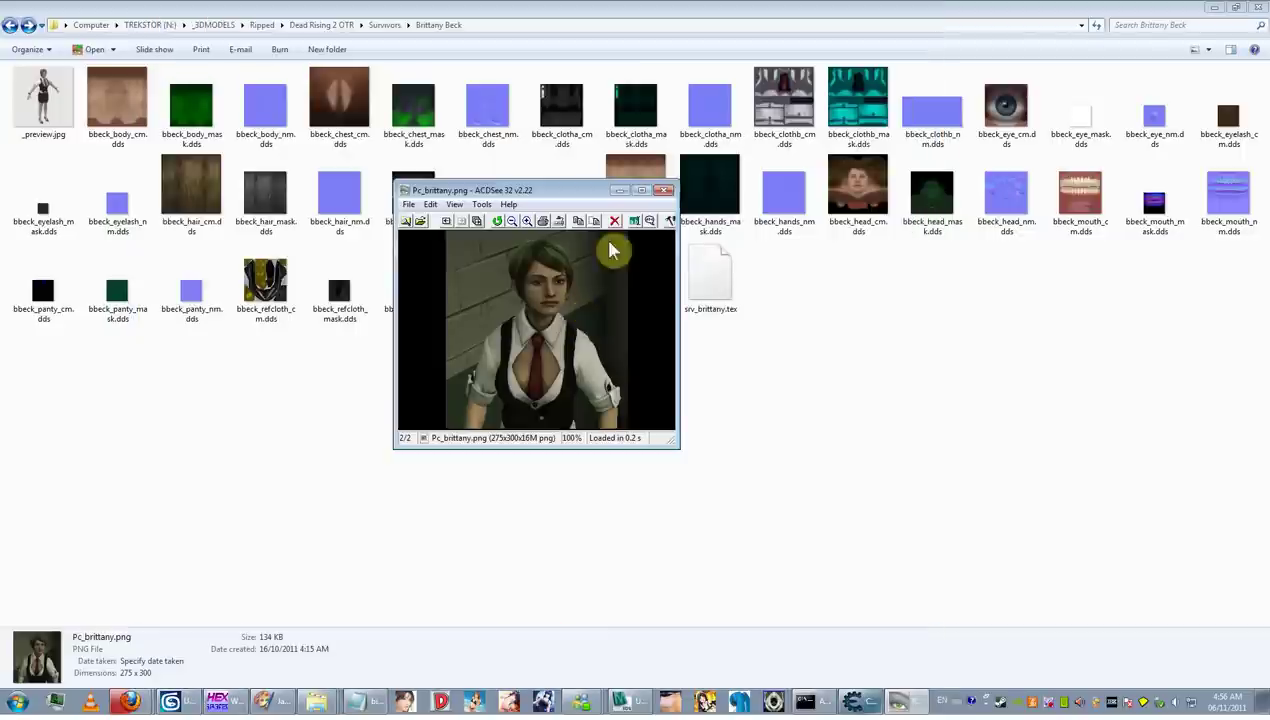
{"action": "left_click", "coordinate": [664, 191]}
{"action": "left_click_drag", "start_coordinate": [712, 348], "coordinate": [640, 300]}
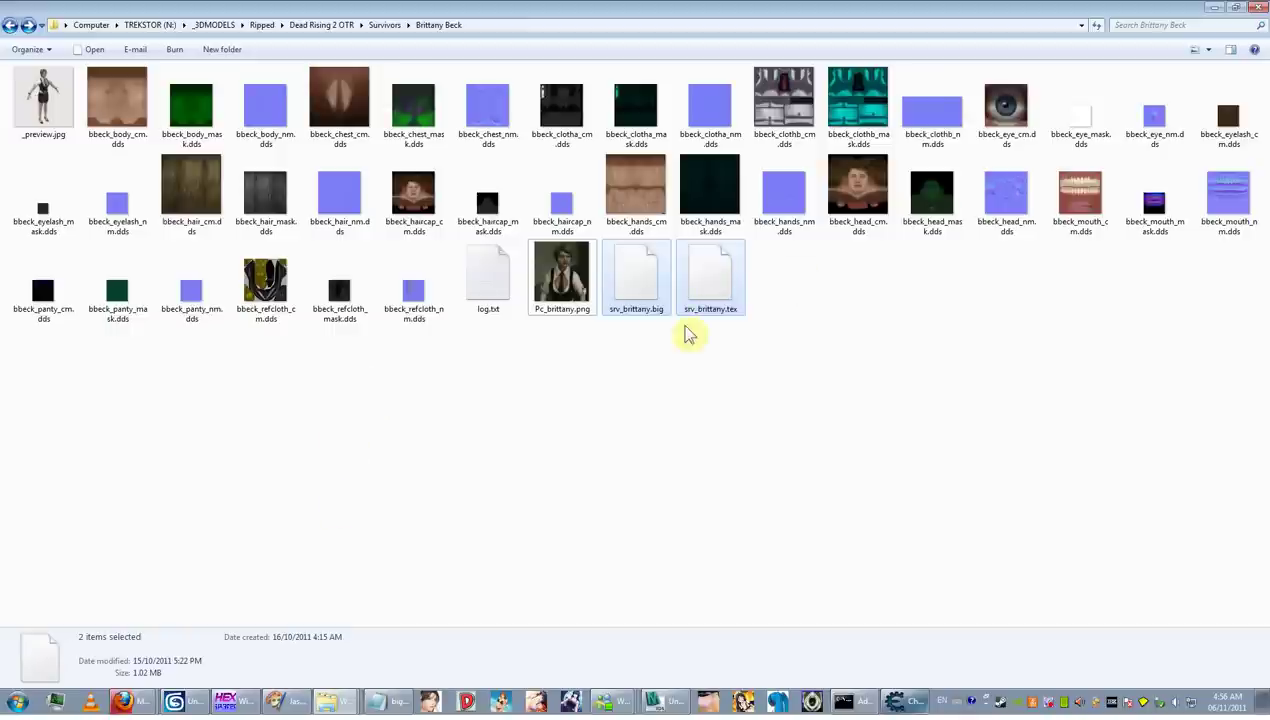
{"action": "left_click", "coordinate": [355, 699]}
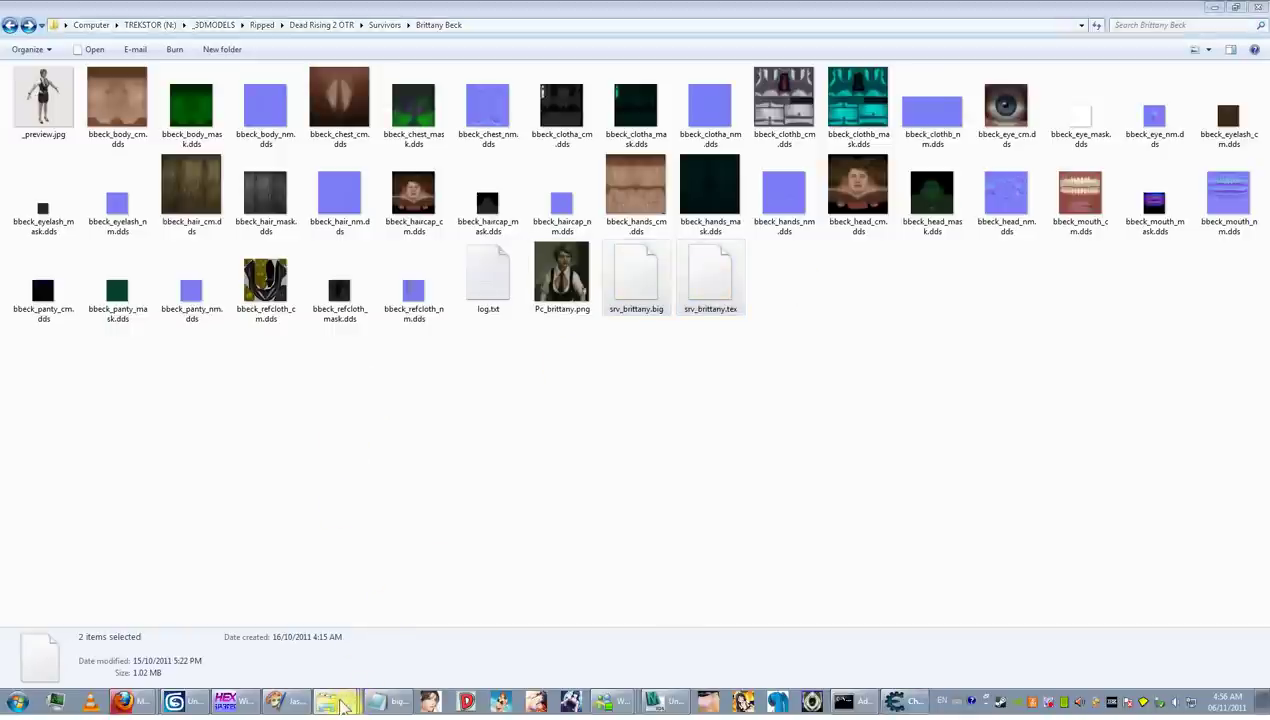
- Bring the Command Prompt and then the npcs_big folder window to the front
{"action": "left_click", "coordinate": [843, 700]}
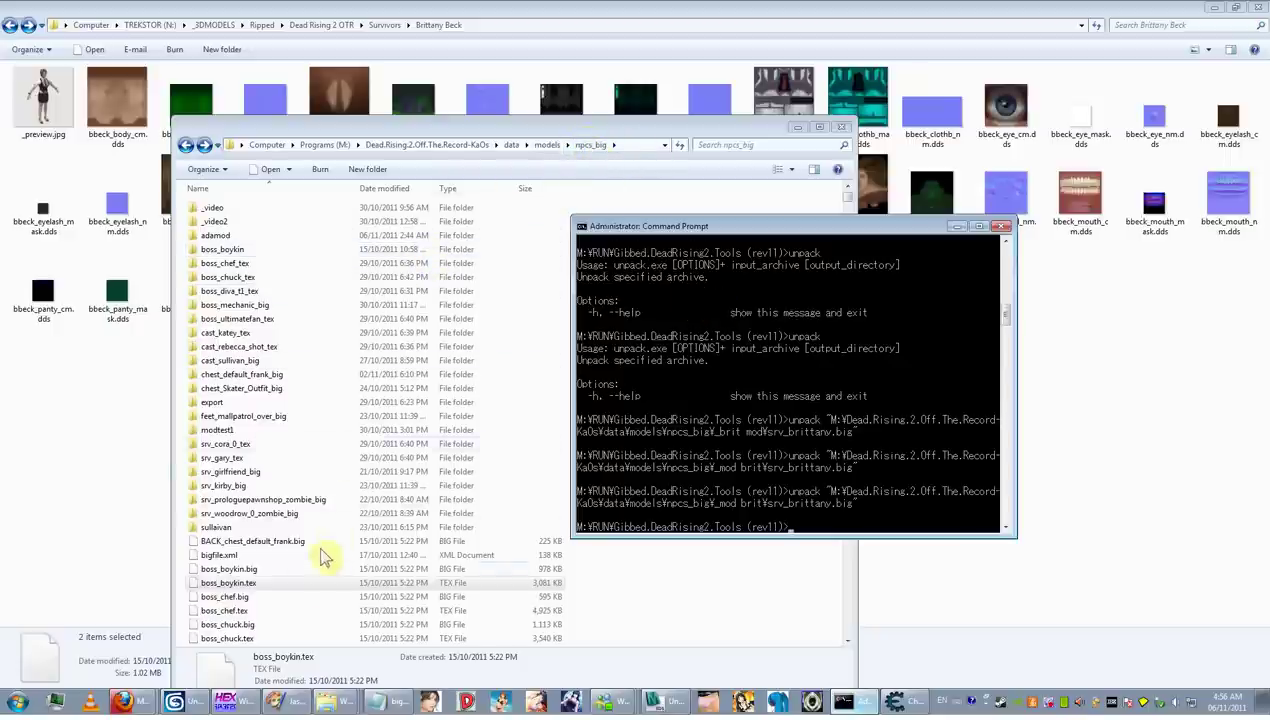
{"action": "scroll", "coordinate": [322, 557], "scroll_direction": "down", "scroll_amount": 5}
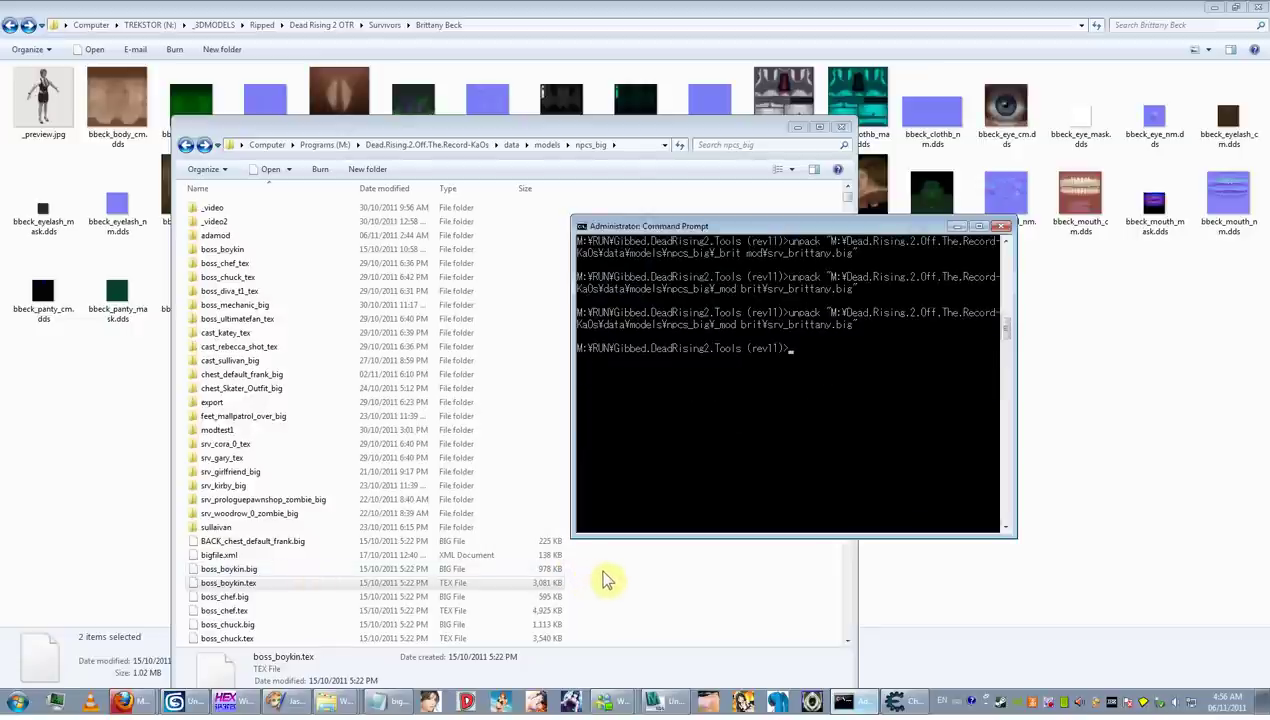
{"action": "left_click", "coordinate": [558, 570], "text": "ctrl"}
{"action": "scroll", "coordinate": [527, 598], "scroll_direction": "down", "scroll_amount": 9}
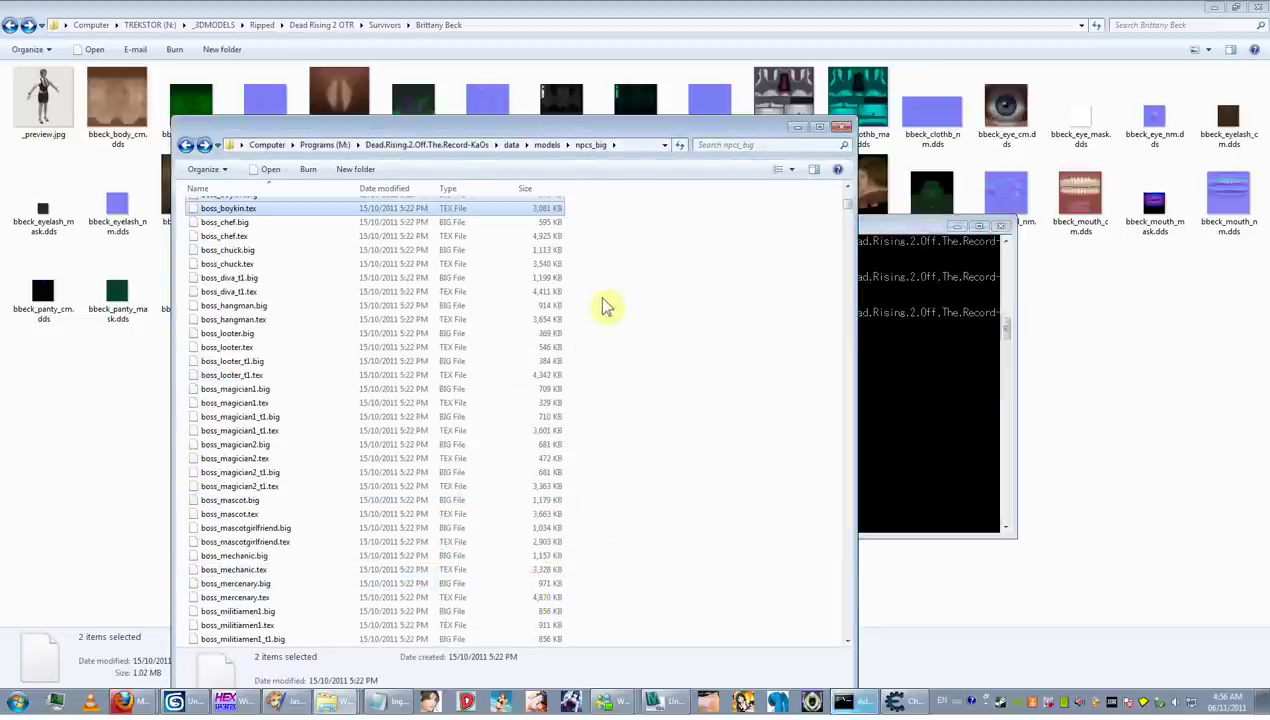
{"action": "scroll", "coordinate": [400, 283], "scroll_direction": "up", "scroll_amount": 1}
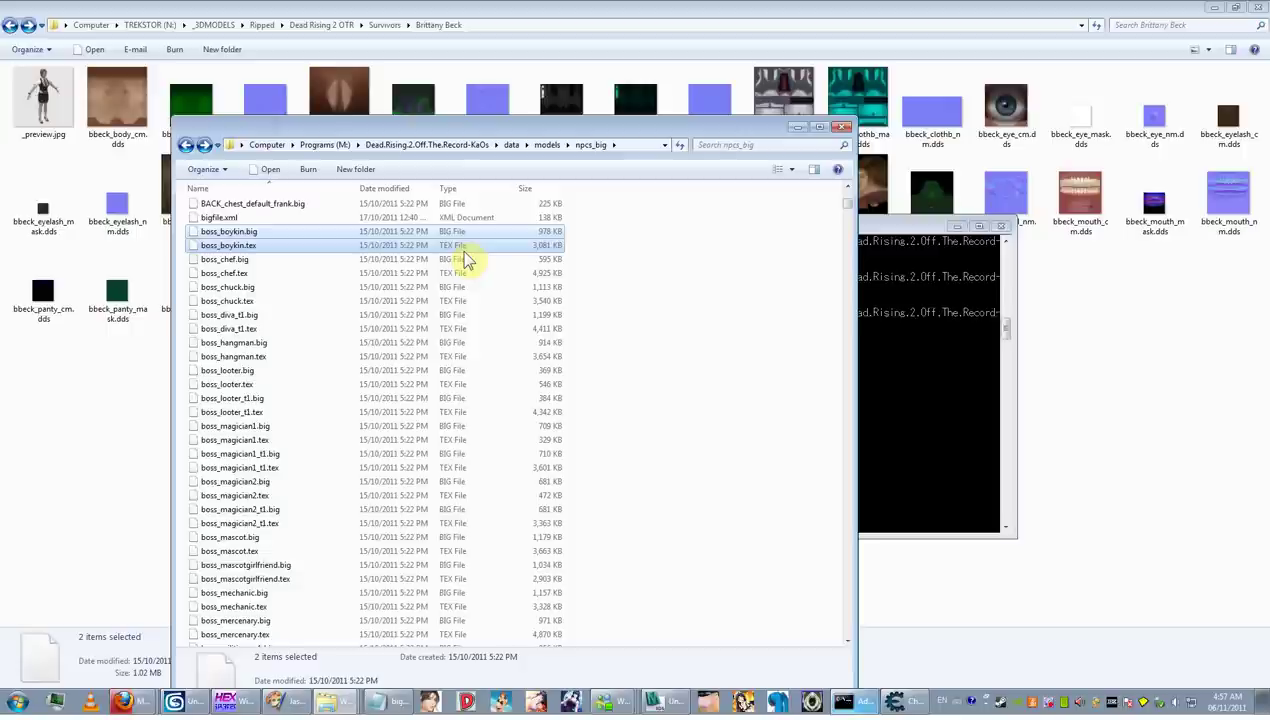
{"action": "scroll", "coordinate": [465, 260], "scroll_direction": "up", "scroll_amount": 8}
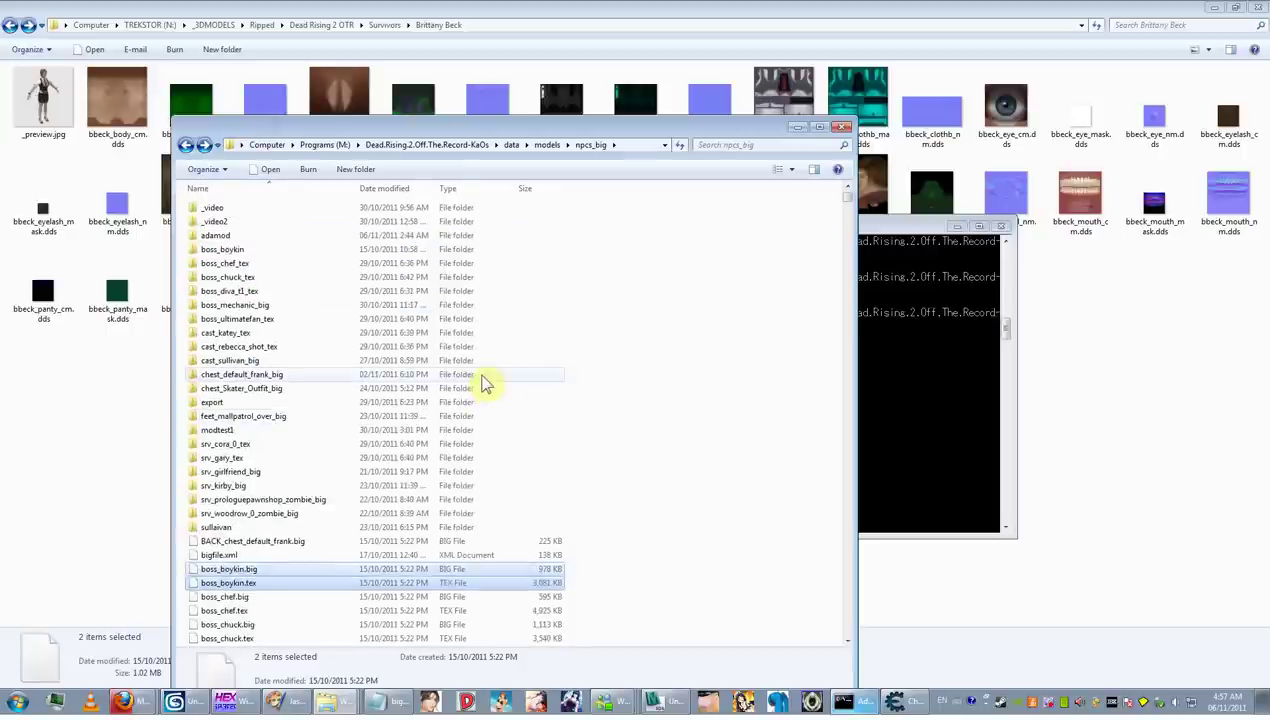
{"action": "scroll", "coordinate": [482, 383], "scroll_direction": "down", "scroll_amount": 15}
- Jump to the S entries in npcs_big and select the three srv_brittany files
{"action": "left_click", "coordinate": [387, 418]}
{"action": "key", "text": "s"}
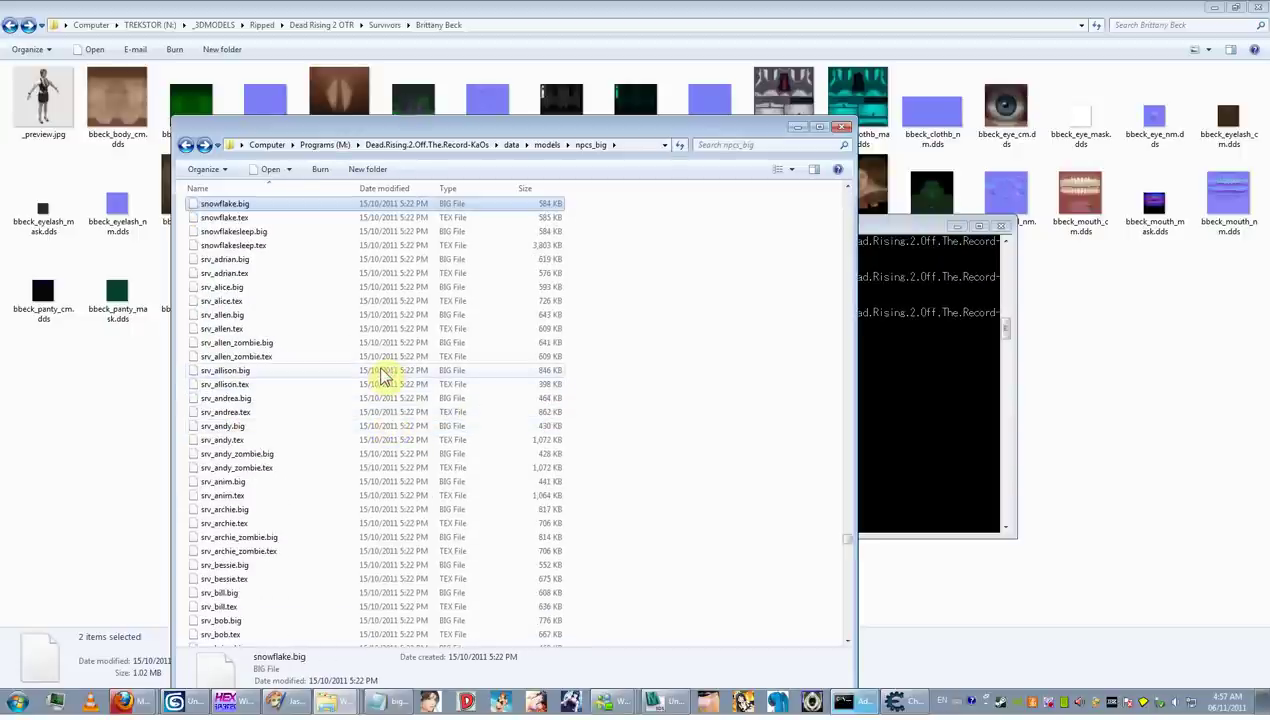
{"action": "scroll", "coordinate": [383, 375], "scroll_direction": "down", "scroll_amount": 4}
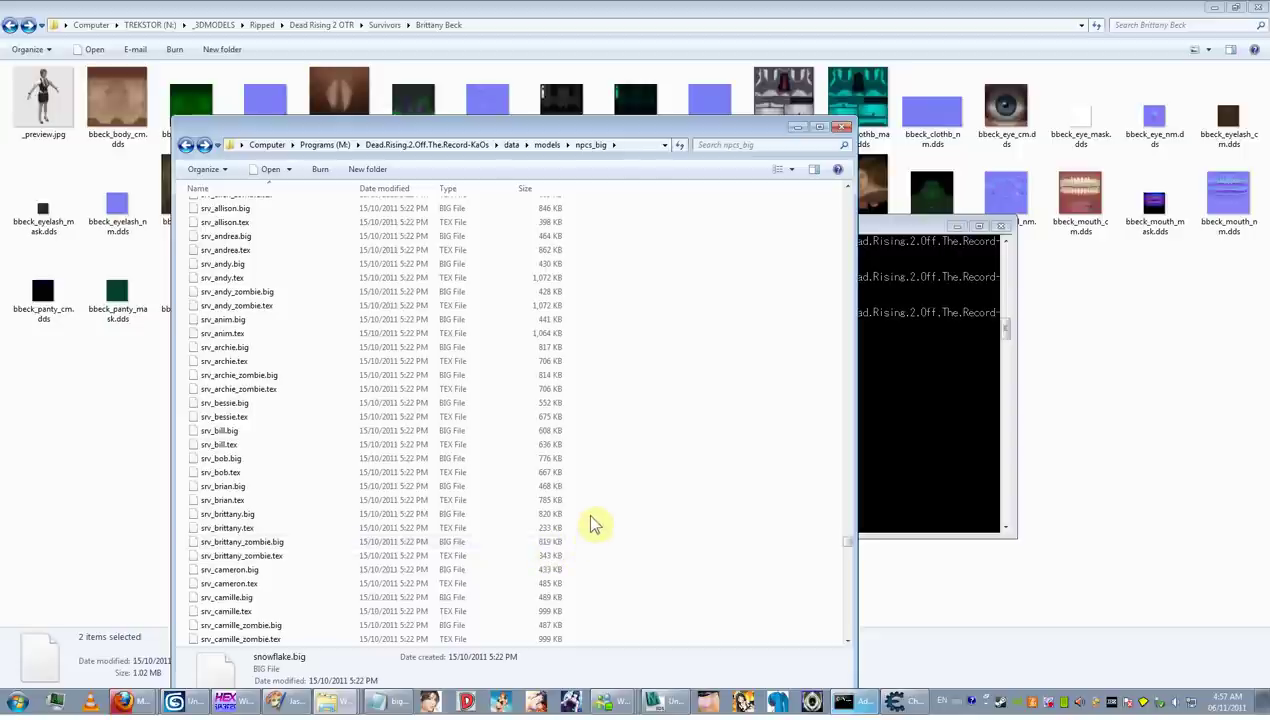
{"action": "left_click_drag", "start_coordinate": [590, 510], "coordinate": [275, 537]}
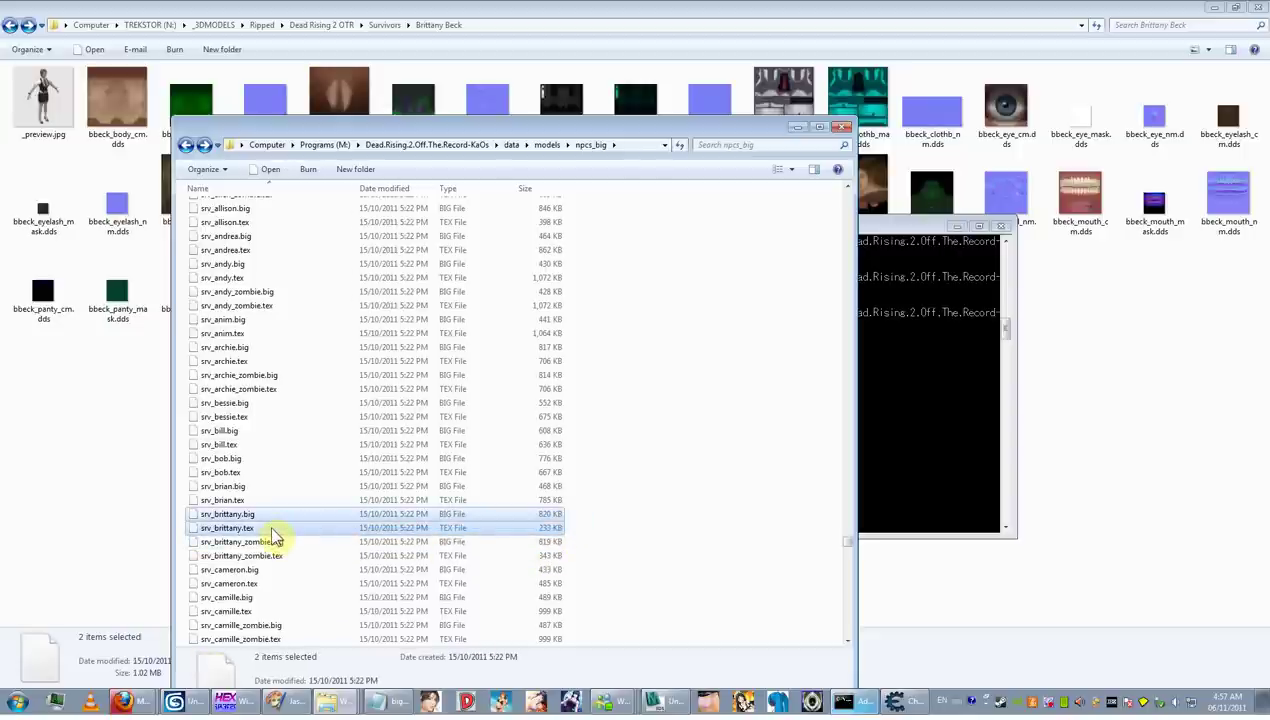
{"action": "scroll", "coordinate": [476, 462], "scroll_direction": "up", "scroll_amount": 8}
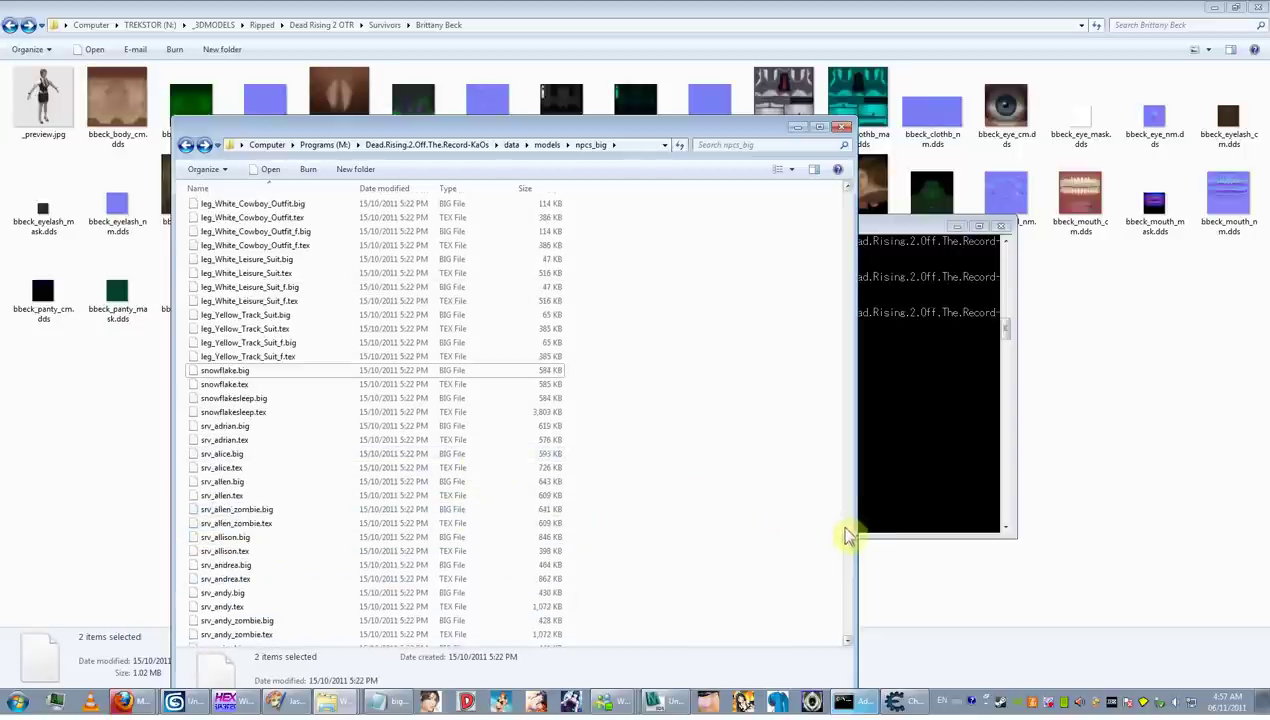
- Create a '_brit mod' folder in npcs_big and paste the srv_brittany files into it
{"action": "left_click_drag", "start_coordinate": [848, 543], "coordinate": [846, 196]}
{"action": "left_click", "coordinate": [360, 169]}
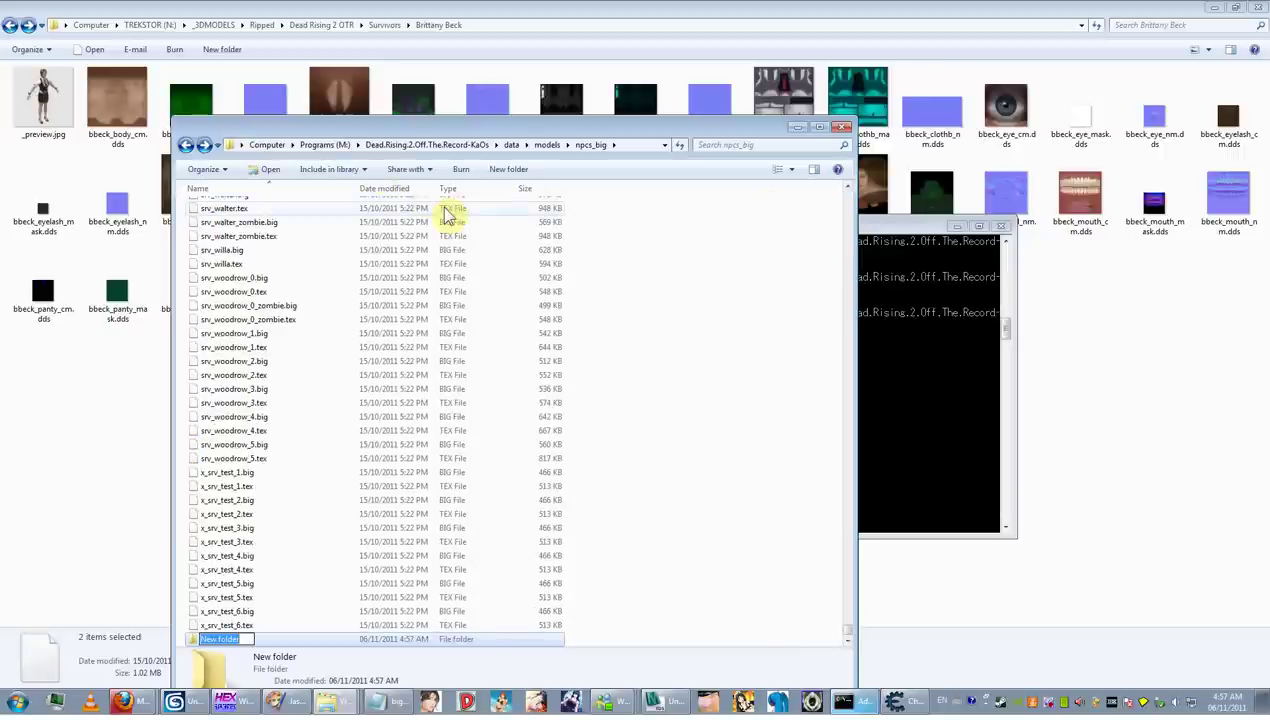
{"action": "type", "text": "_brit mod"}
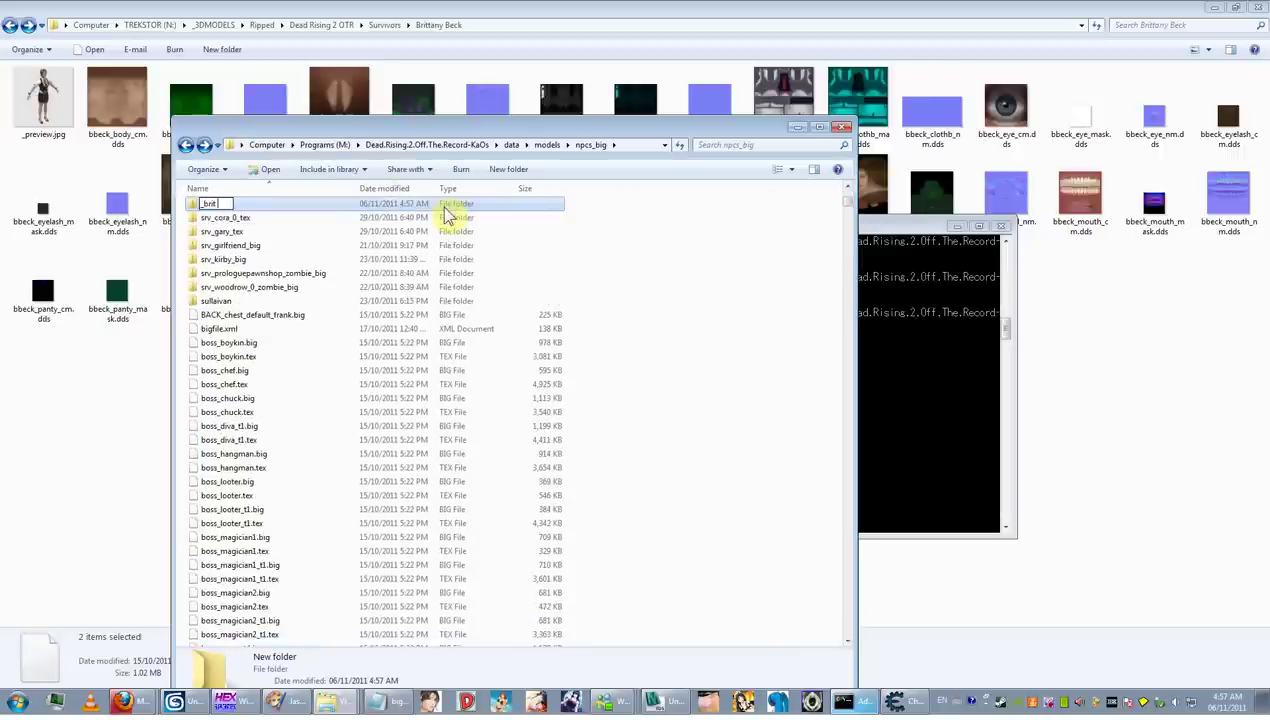
{"action": "key", "text": "Return"}
{"action": "double_click", "coordinate": [445, 207]}
{"action": "key", "text": "ctrl+v"}
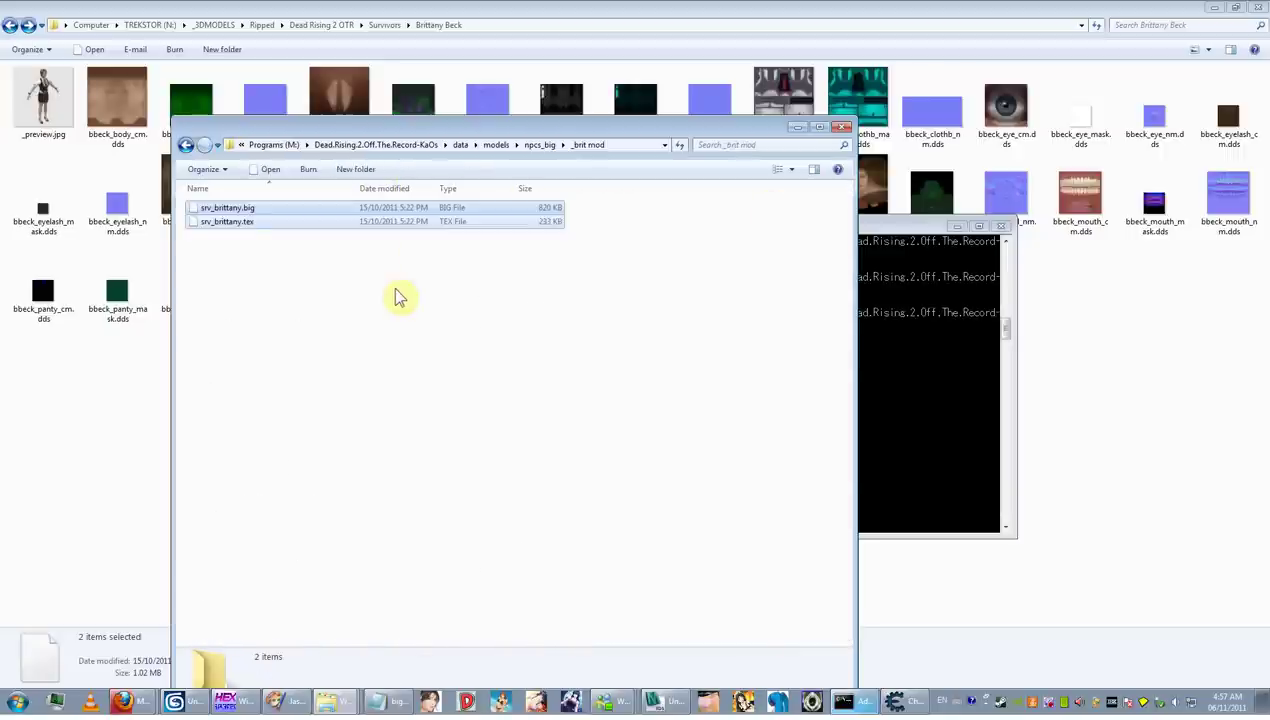
- Unpack srv_brittany.big via the Command Prompt into srv_brittany_big inside _brit mod
{"action": "left_click", "coordinate": [908, 307]}
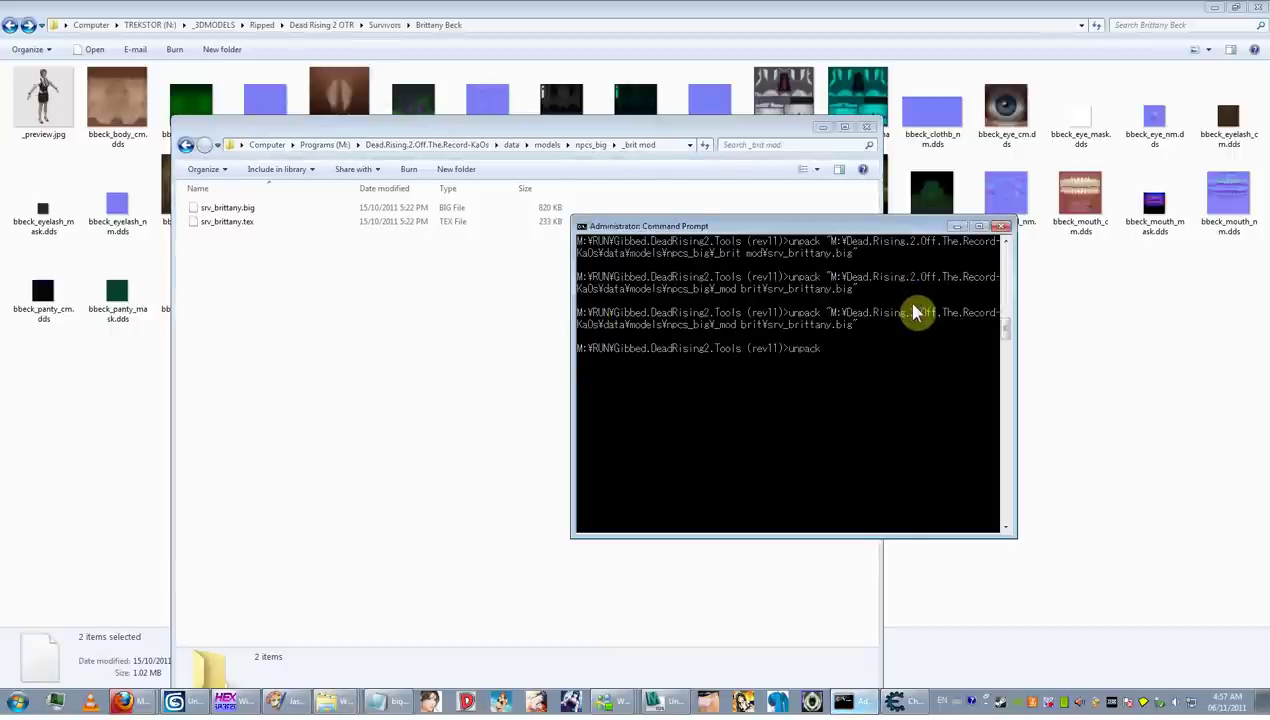
{"action": "left_click", "coordinate": [289, 255]}
{"action": "left_click", "coordinate": [241, 207]}
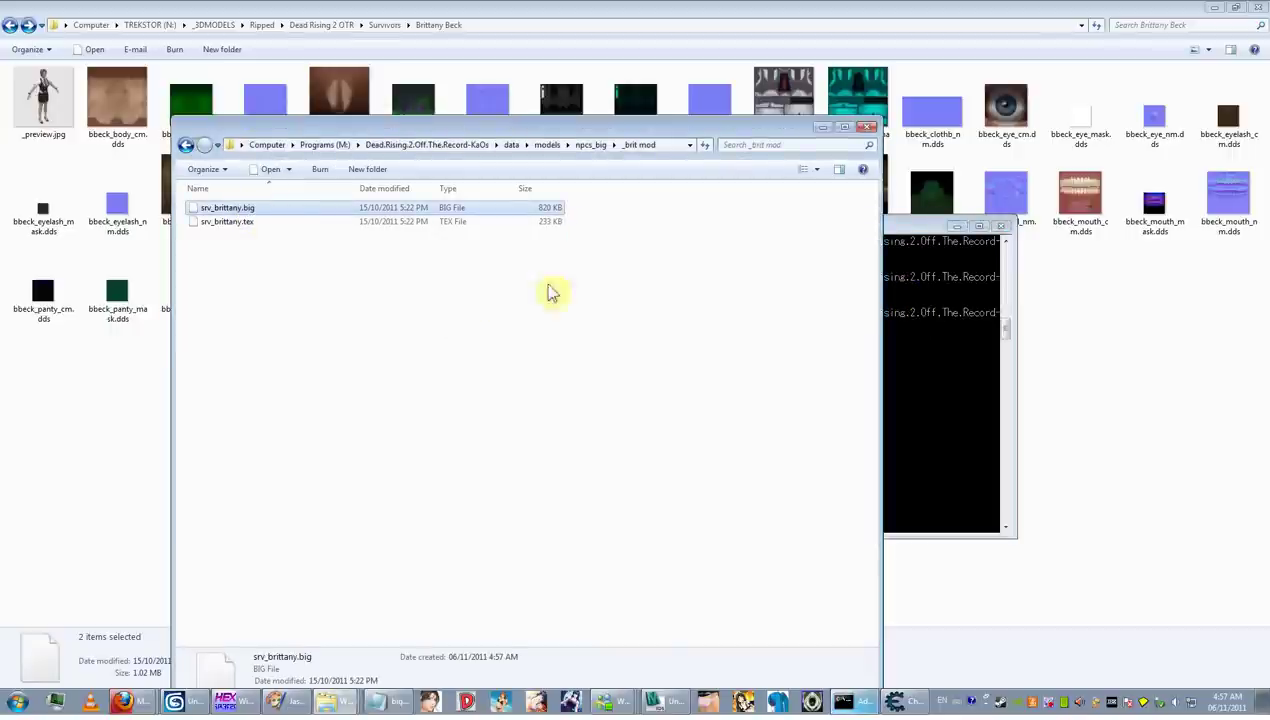
{"action": "left_click", "coordinate": [922, 358]}
{"action": "left_click", "coordinate": [448, 402]}
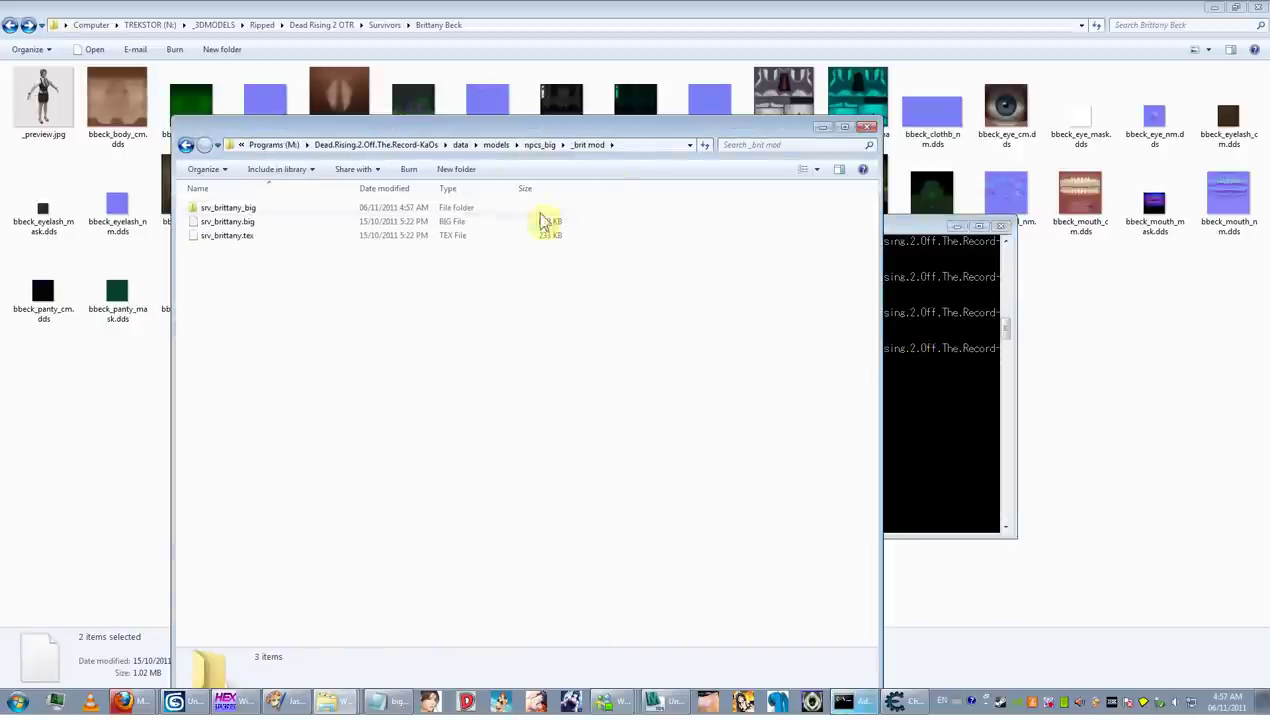
- Copy the _brit mod folder's full path from the address bar
{"action": "left_click", "coordinate": [630, 149]}
{"action": "right_click", "coordinate": [634, 152]}
{"action": "left_click", "coordinate": [564, 190]}
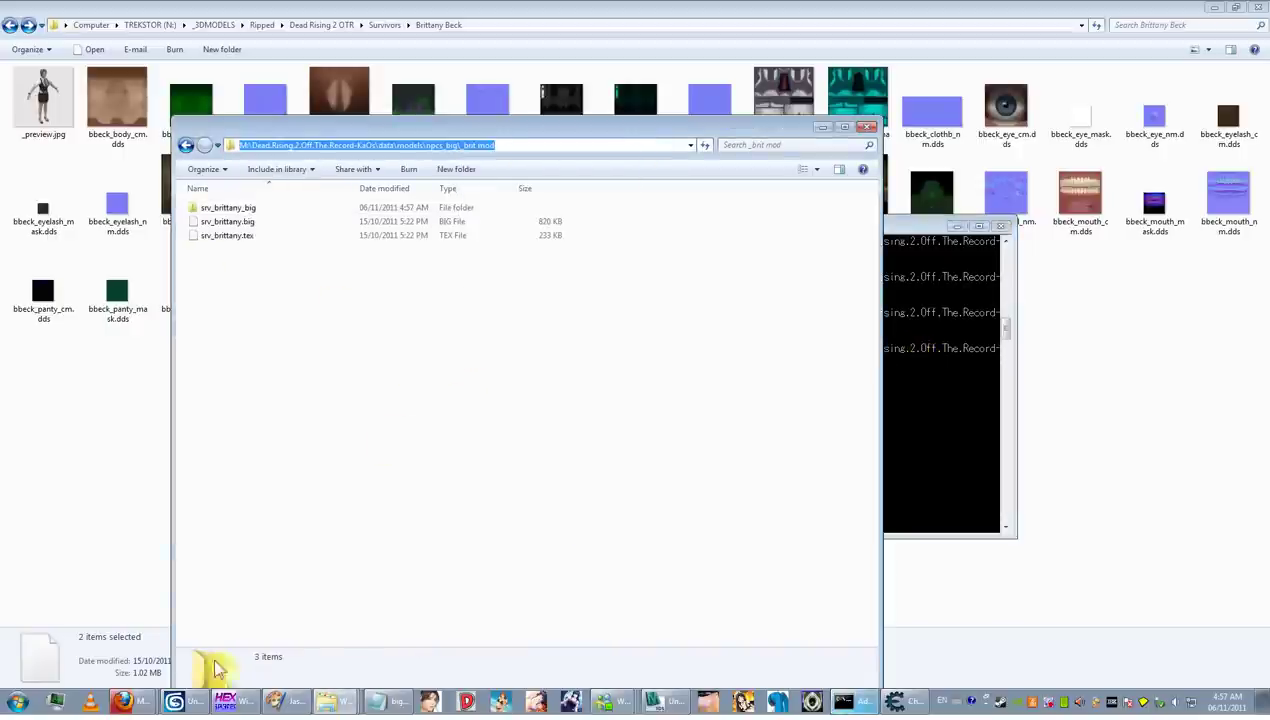
{"action": "left_click", "coordinate": [190, 700]}
- Paste the DR2 OTR exporter script into a new MAXScript editor and evaluate it
{"action": "left_click", "coordinate": [705, 698]}
{"action": "right_click", "coordinate": [335, 228]}
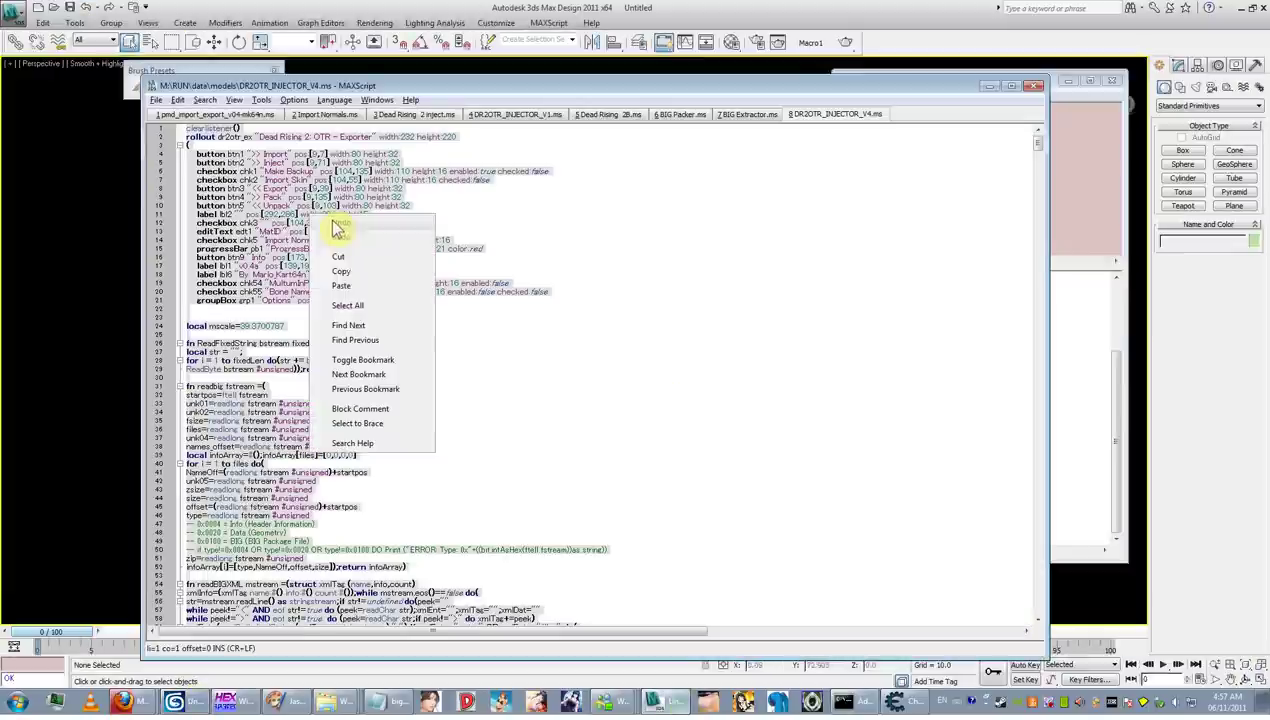
{"action": "left_click", "coordinate": [182, 700]}
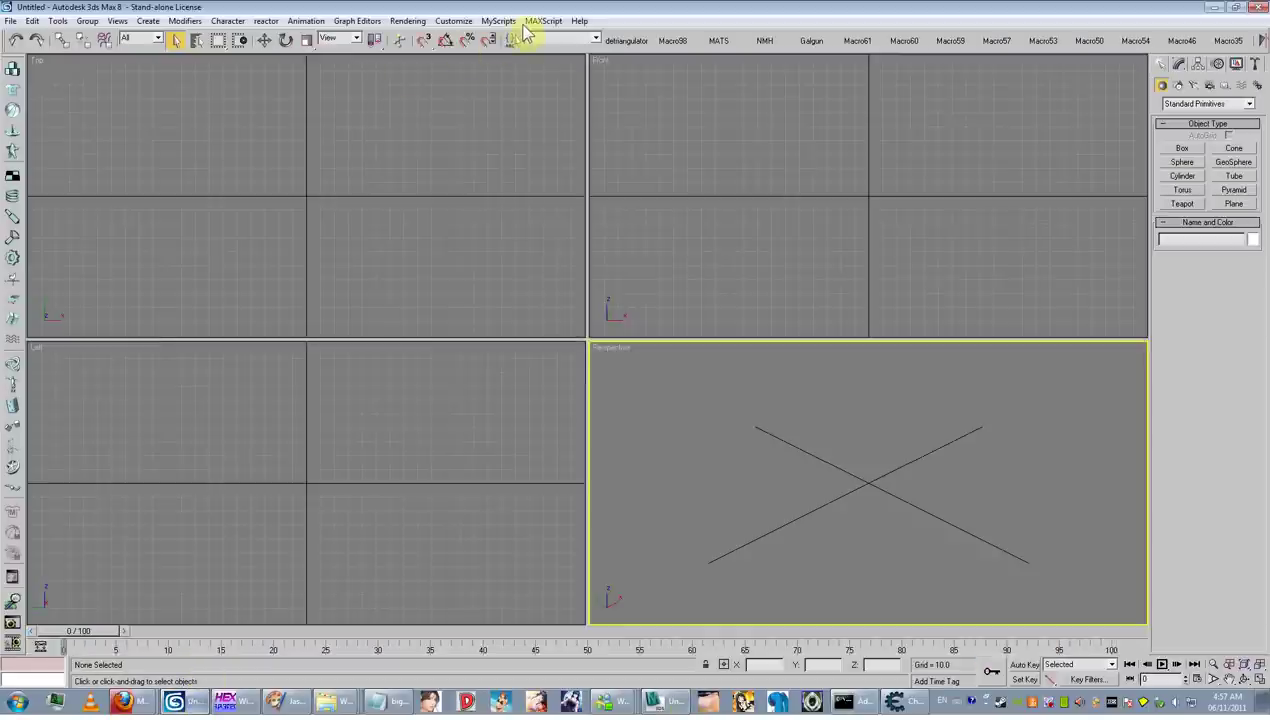
{"action": "left_click", "coordinate": [532, 21]}
{"action": "left_click", "coordinate": [522, 35]}
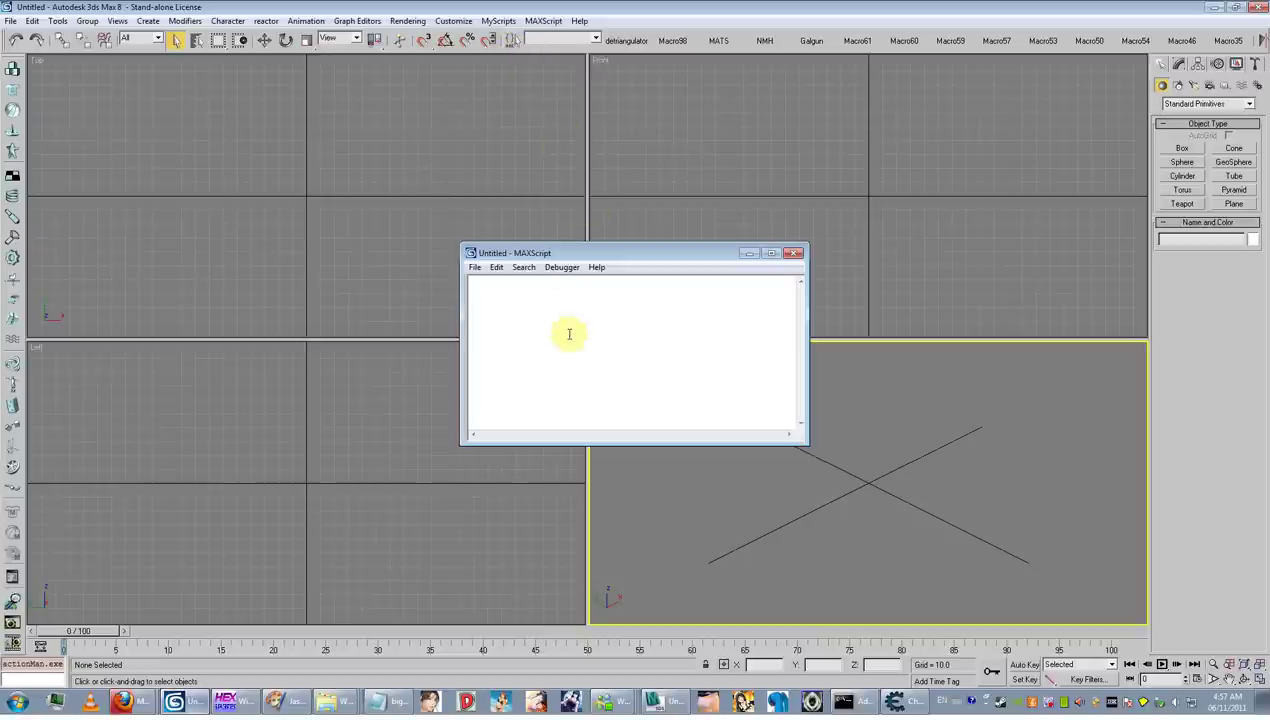
{"action": "key", "text": "ctrl+v"}
{"action": "key", "text": "ctrl+e"}
- Close the script editor without saving, move the Exporter panel aside and enable Import Skin
{"action": "left_click", "coordinate": [782, 265]}
{"action": "left_click", "coordinate": [794, 253]}
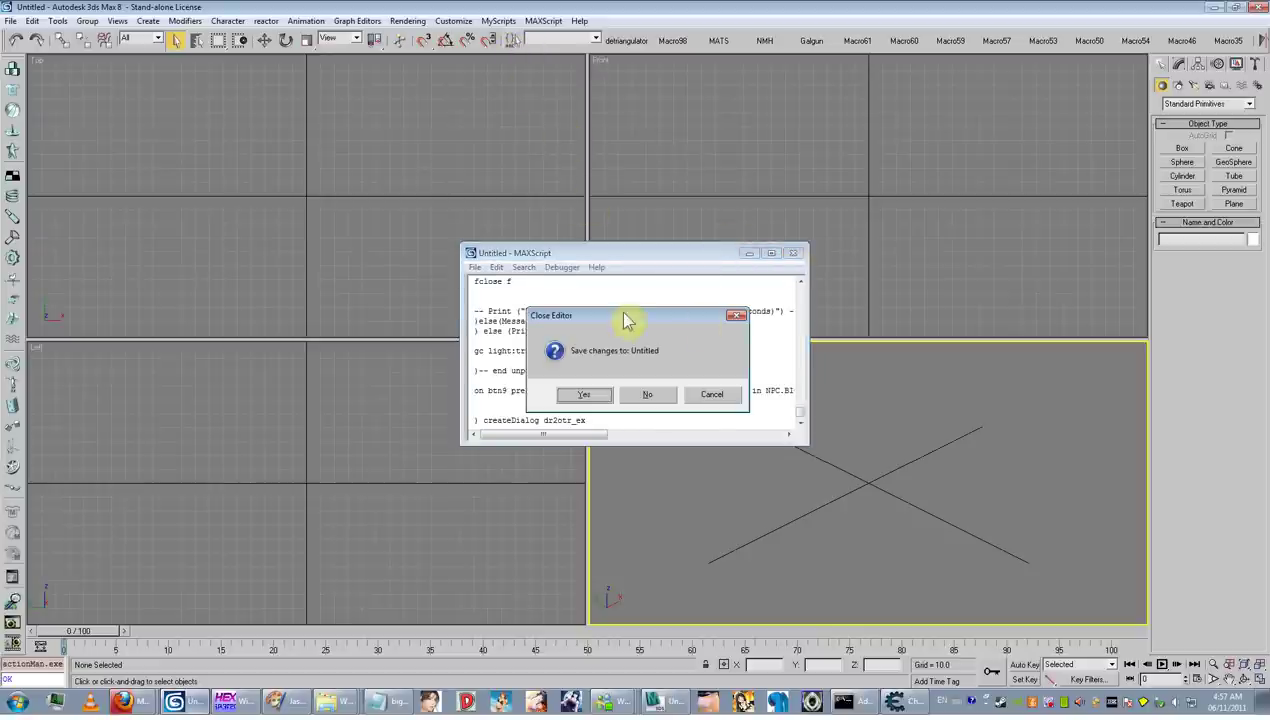
{"action": "left_click", "coordinate": [647, 394]}
{"action": "left_click_drag", "start_coordinate": [634, 275], "coordinate": [1029, 355]}
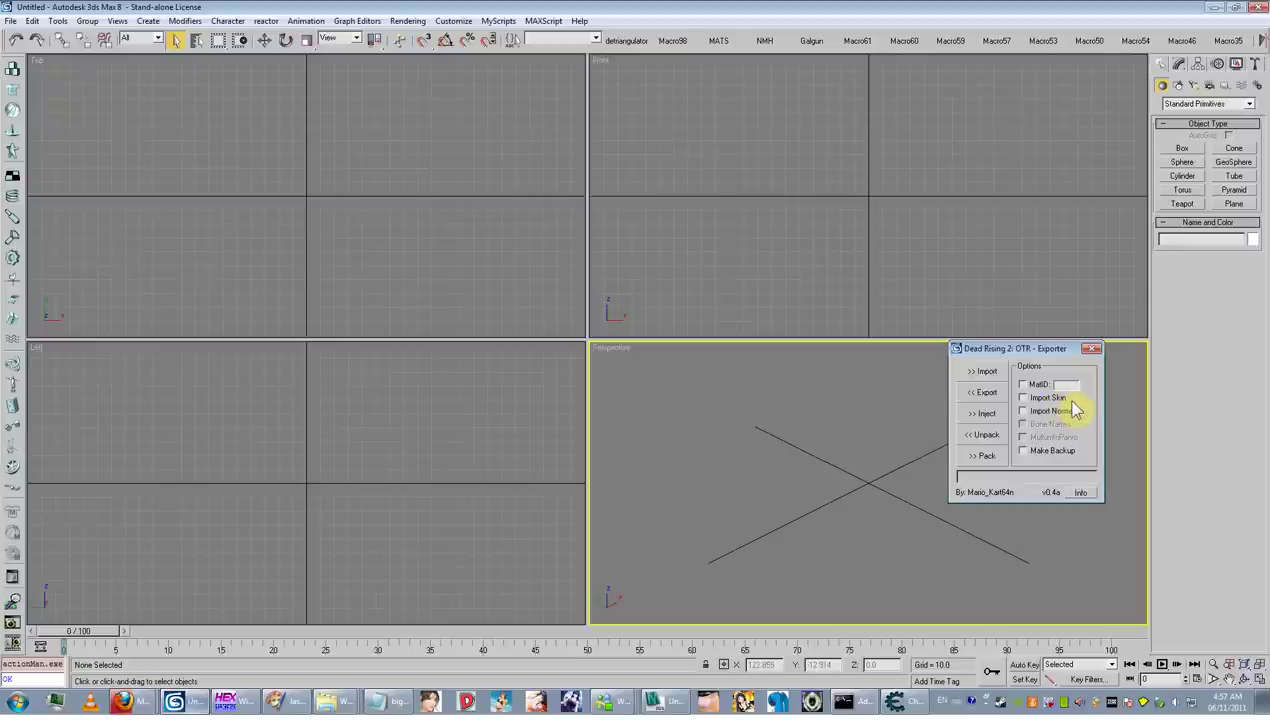
{"action": "left_click", "coordinate": [1056, 400]}
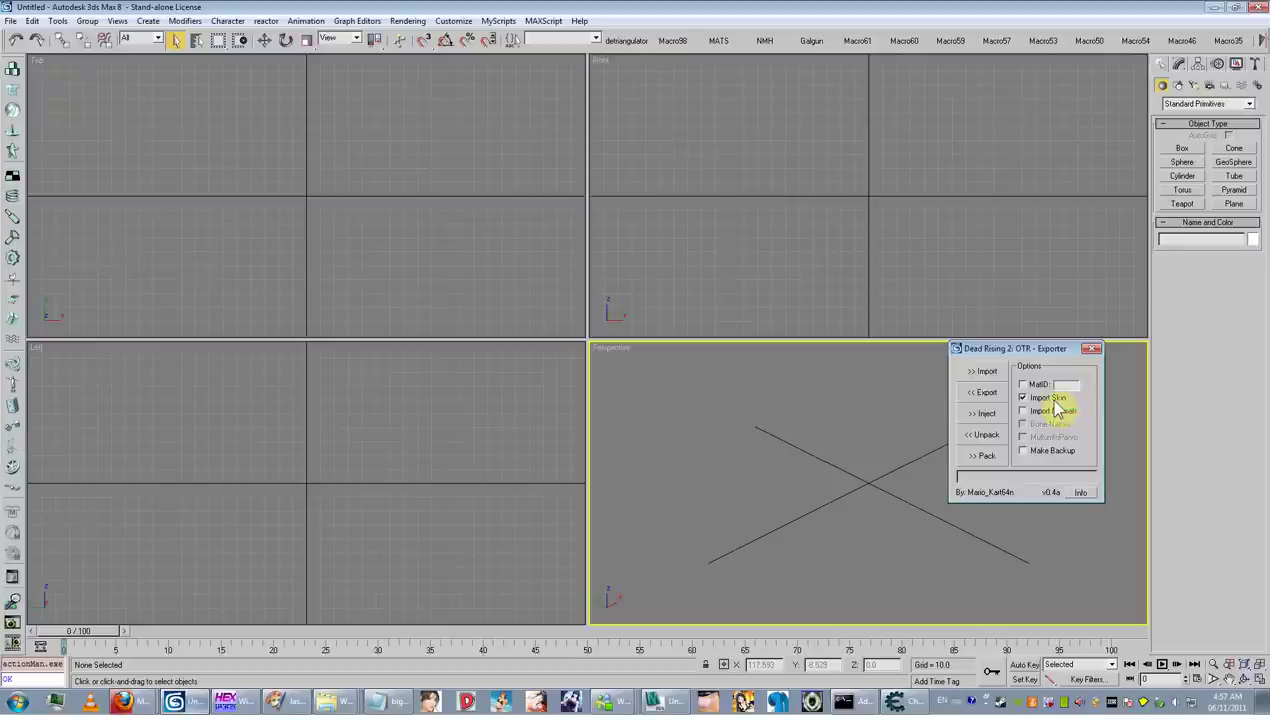
{"action": "left_click", "coordinate": [1052, 410]}
{"action": "left_click", "coordinate": [985, 371]}
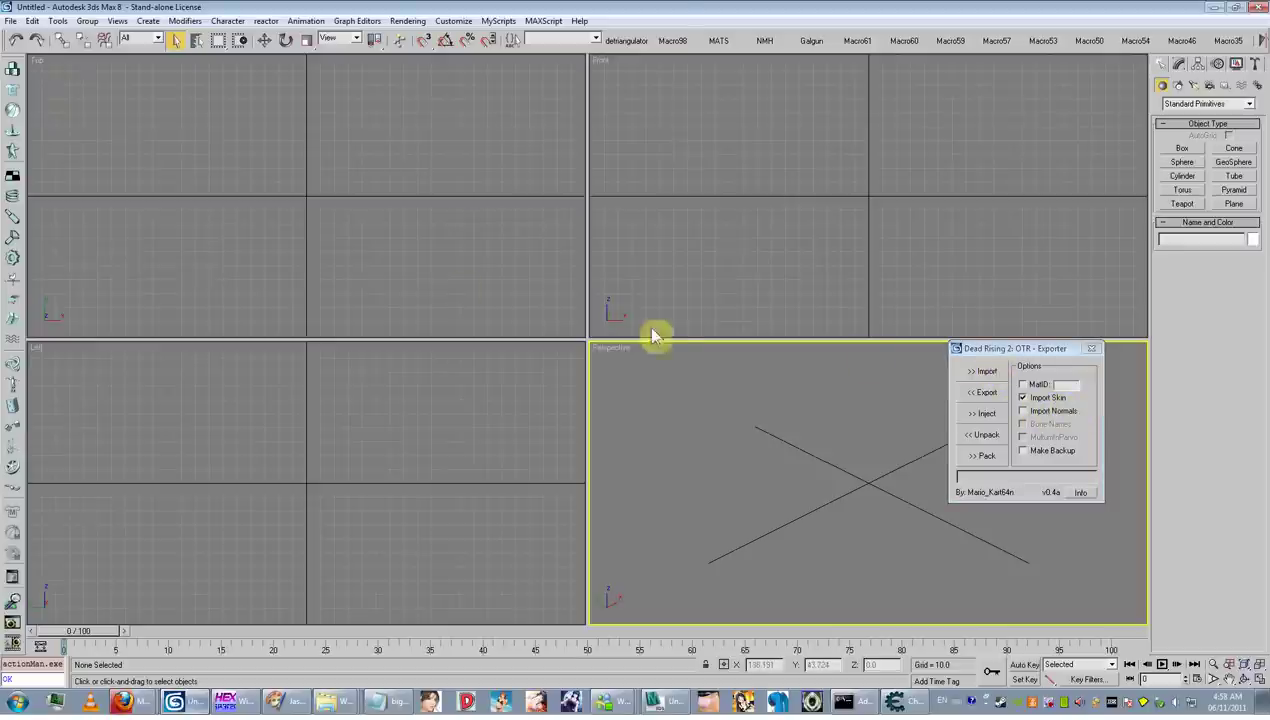
- Import srv_brittany.big by pasting the _brit mod folder path into the importer
{"action": "key", "text": "alt+Tab"}
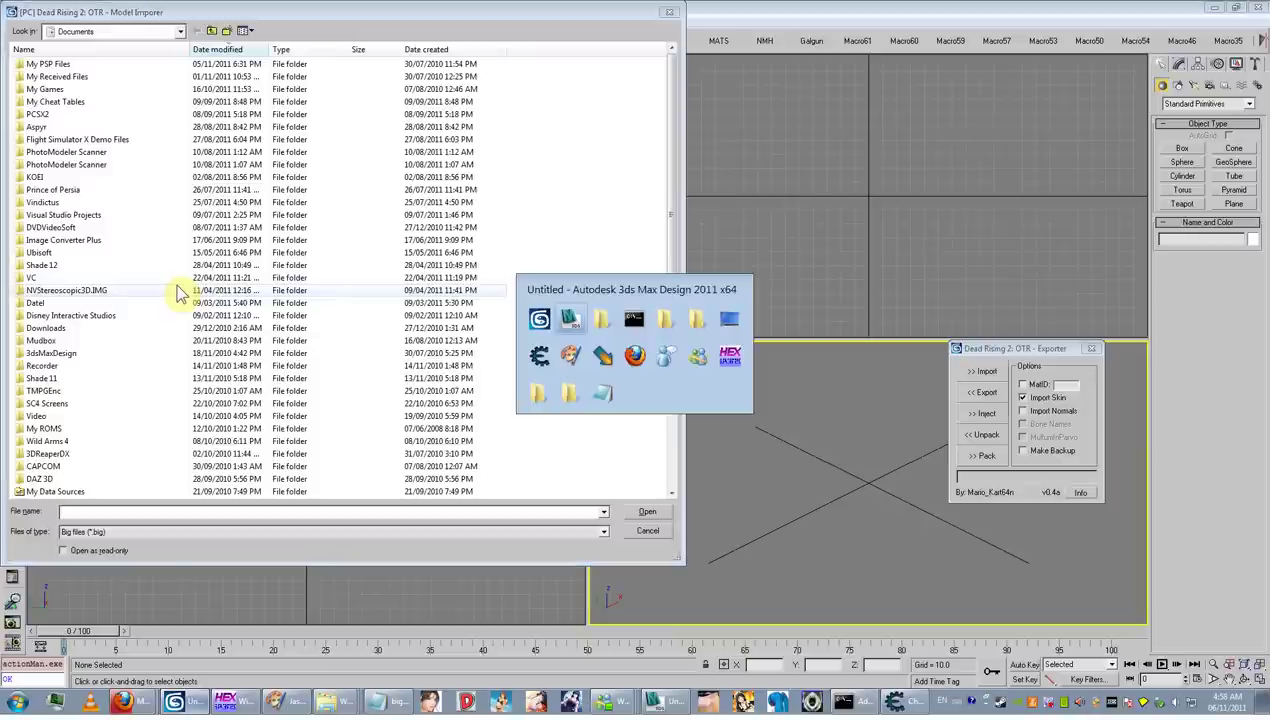
{"action": "left_click", "coordinate": [622, 145]}
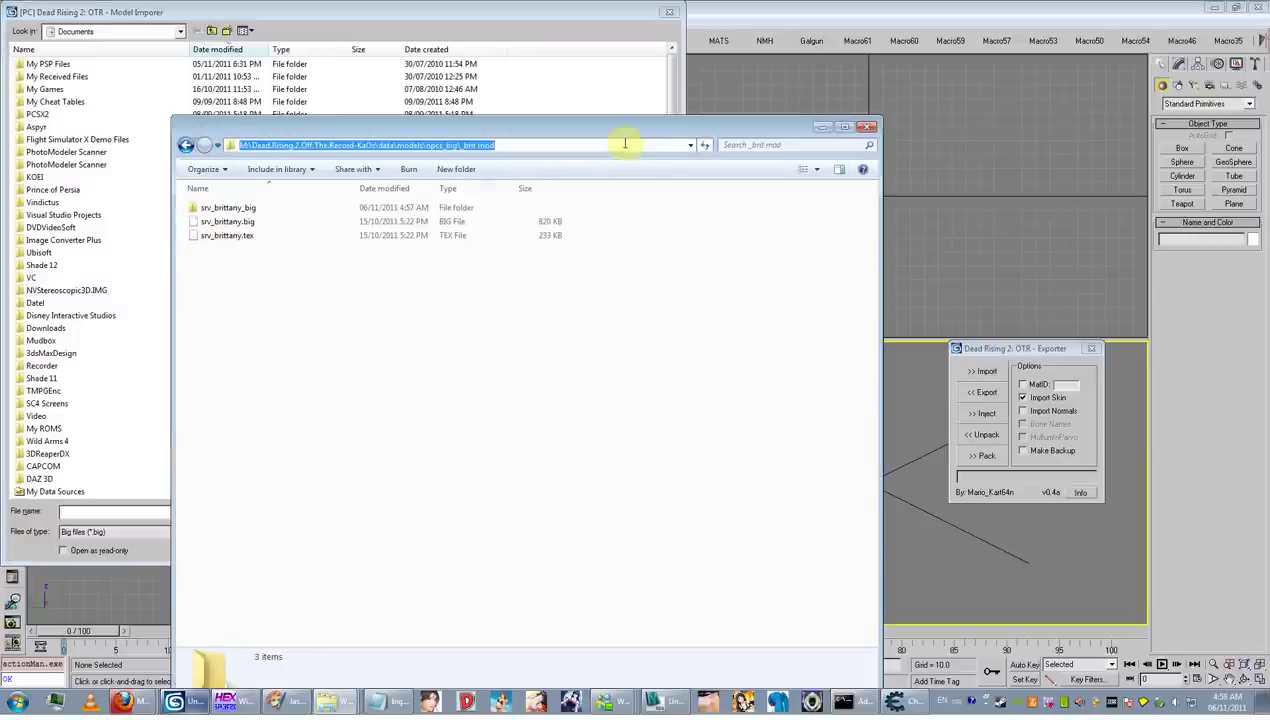
{"action": "left_click", "coordinate": [125, 512]}
{"action": "key", "text": "ctrl+v"}
{"action": "key", "text": "Return"}
{"action": "left_click", "coordinate": [80, 77]}
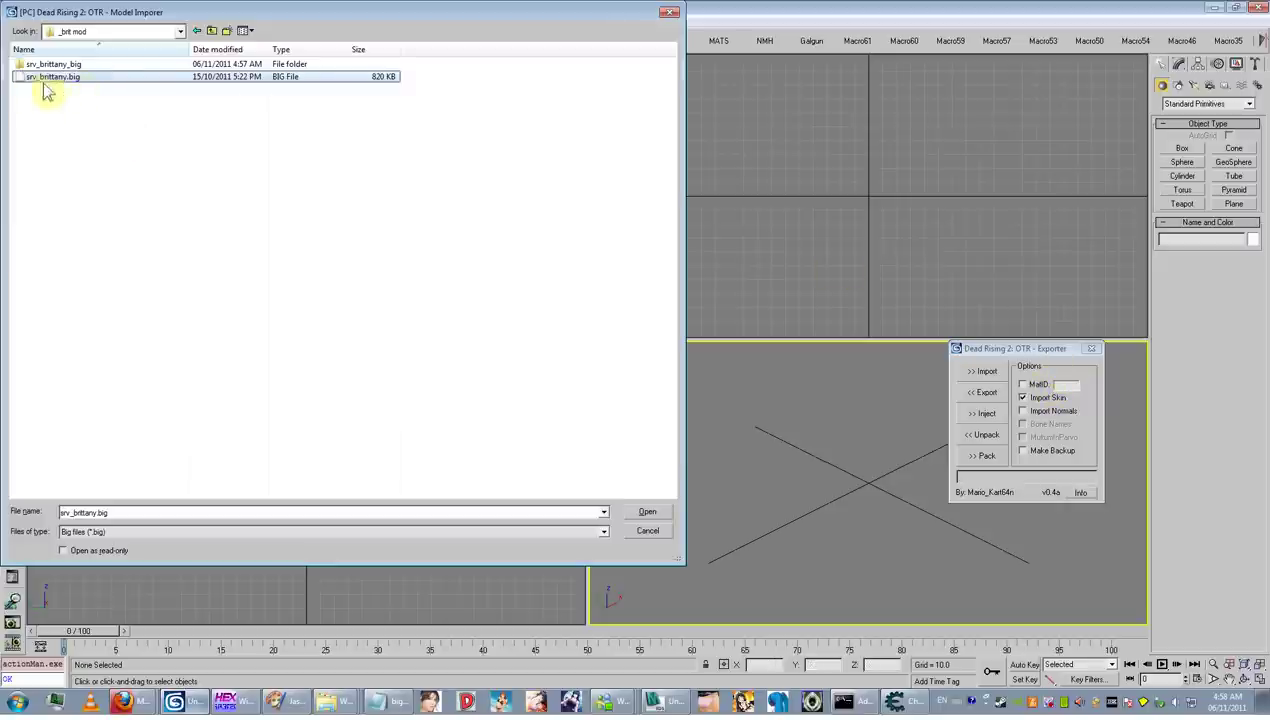
{"action": "left_click", "coordinate": [650, 514]}
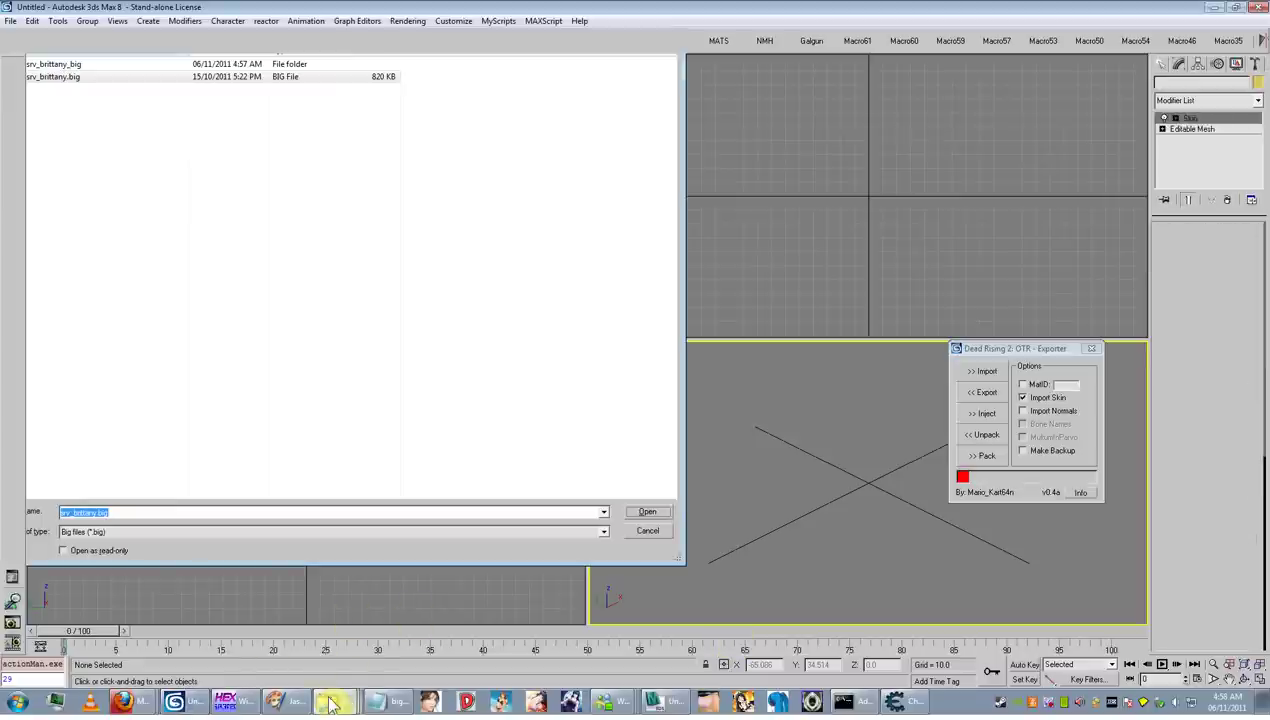
- Switch to the Brittany Beck texture folder window in Explorer
{"action": "mouse_move", "coordinate": [331, 701]}
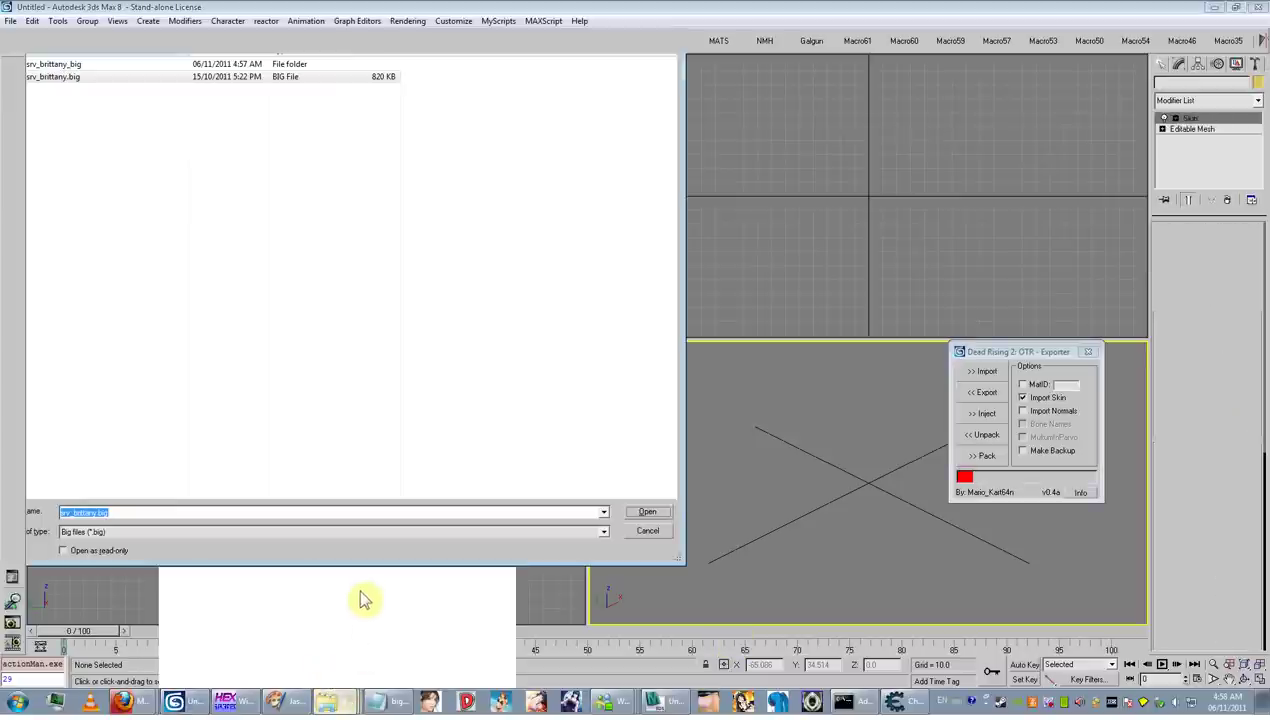
{"action": "left_click", "coordinate": [297, 605]}
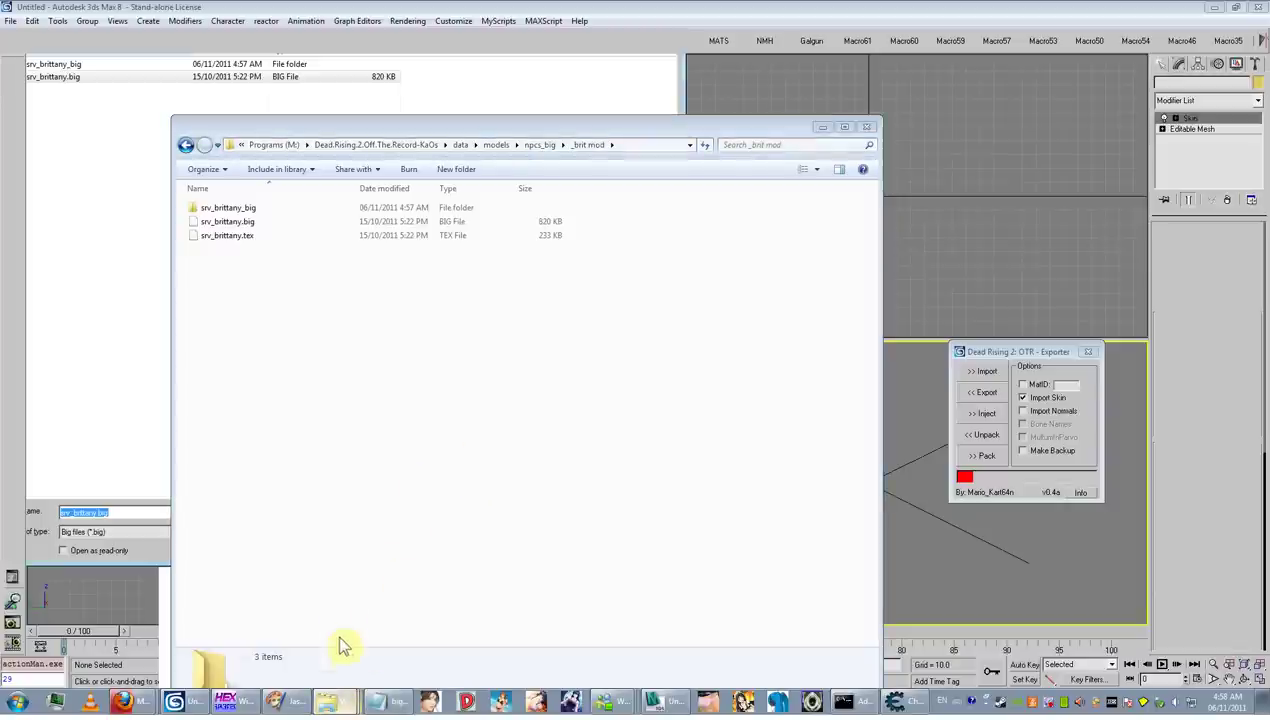
{"action": "left_click", "coordinate": [328, 690]}
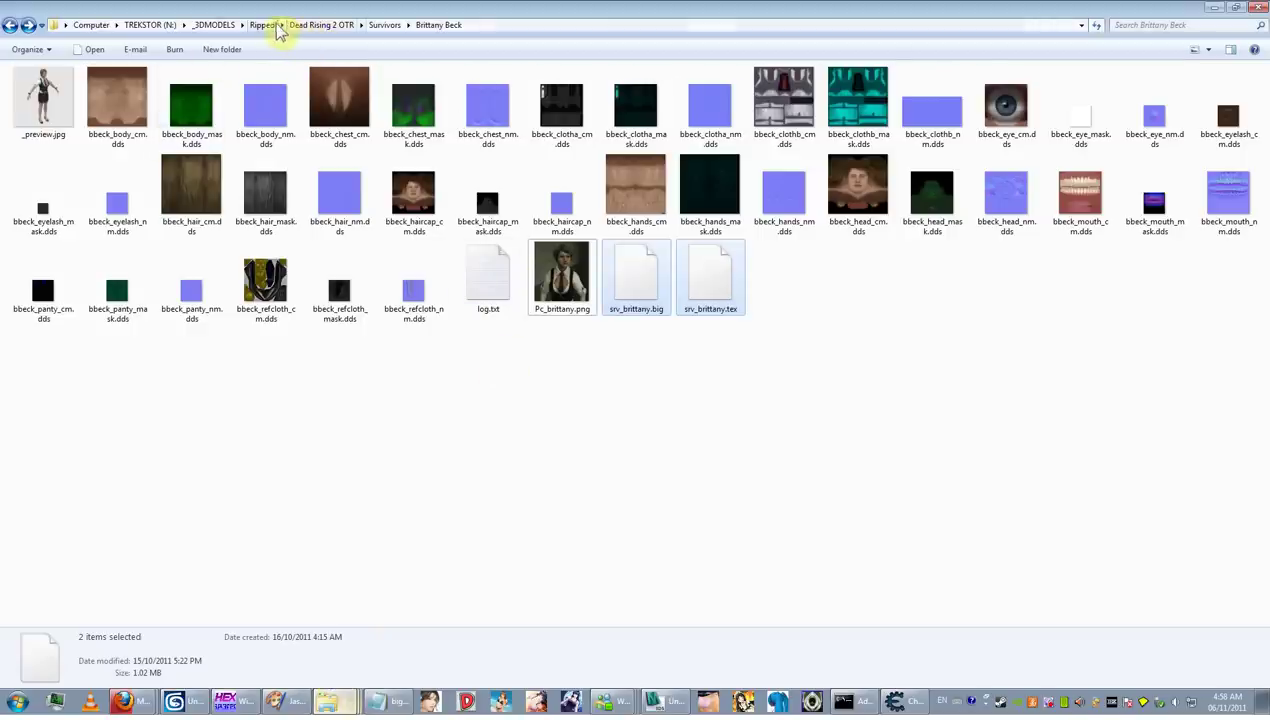
- Navigate from Ripped into Dead Rising > Jessica McCarney folder
{"action": "left_click", "coordinate": [265, 25]}
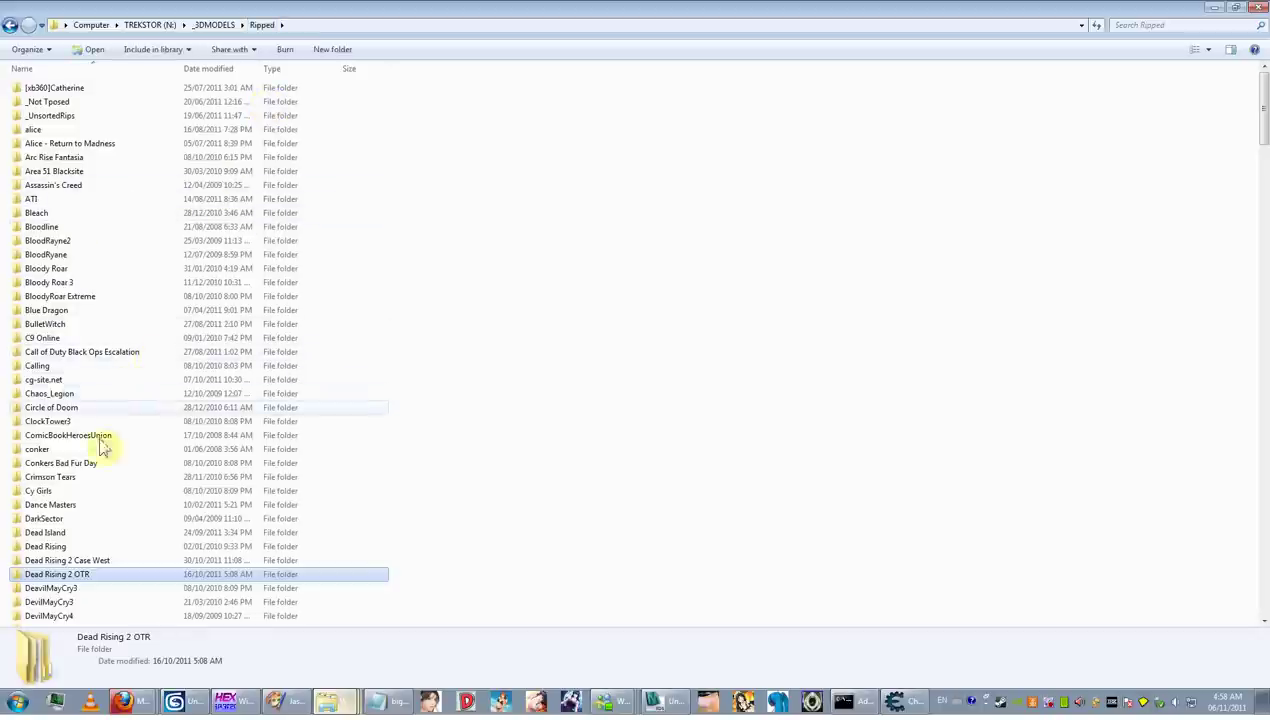
{"action": "scroll", "coordinate": [100, 480], "scroll_direction": "down", "scroll_amount": 3}
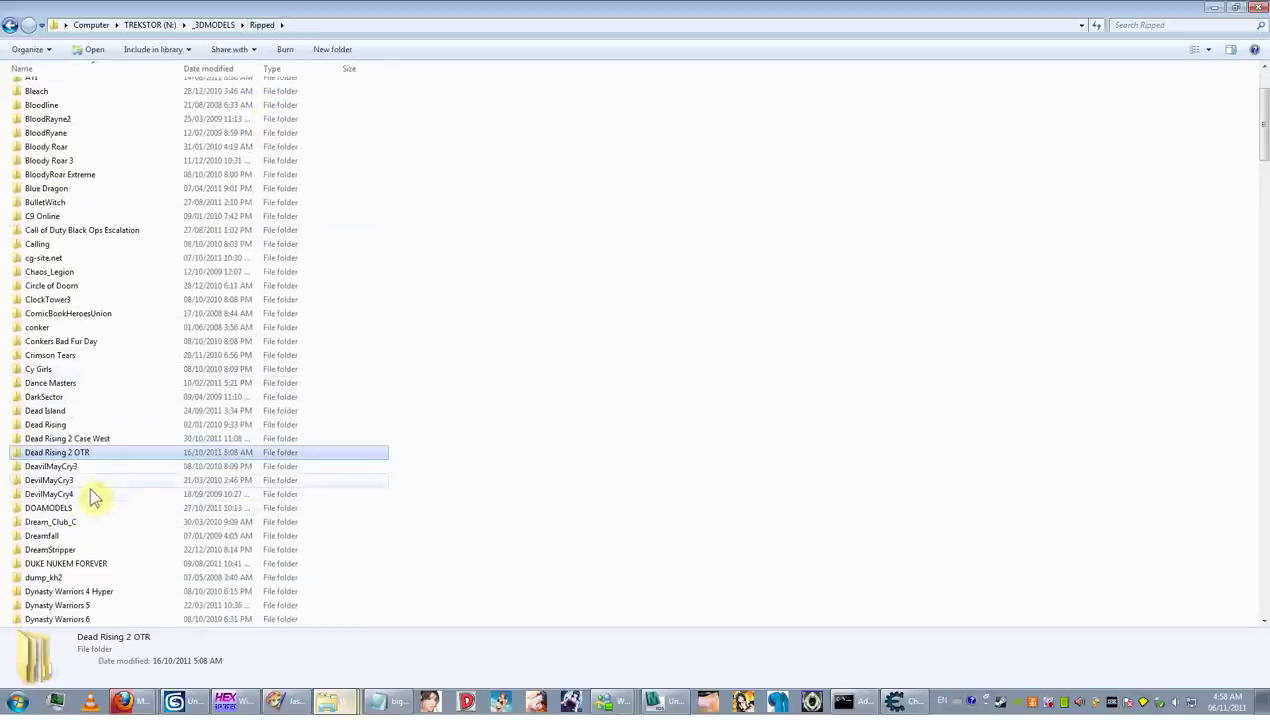
{"action": "double_click", "coordinate": [85, 425]}
{"action": "double_click", "coordinate": [86, 242]}
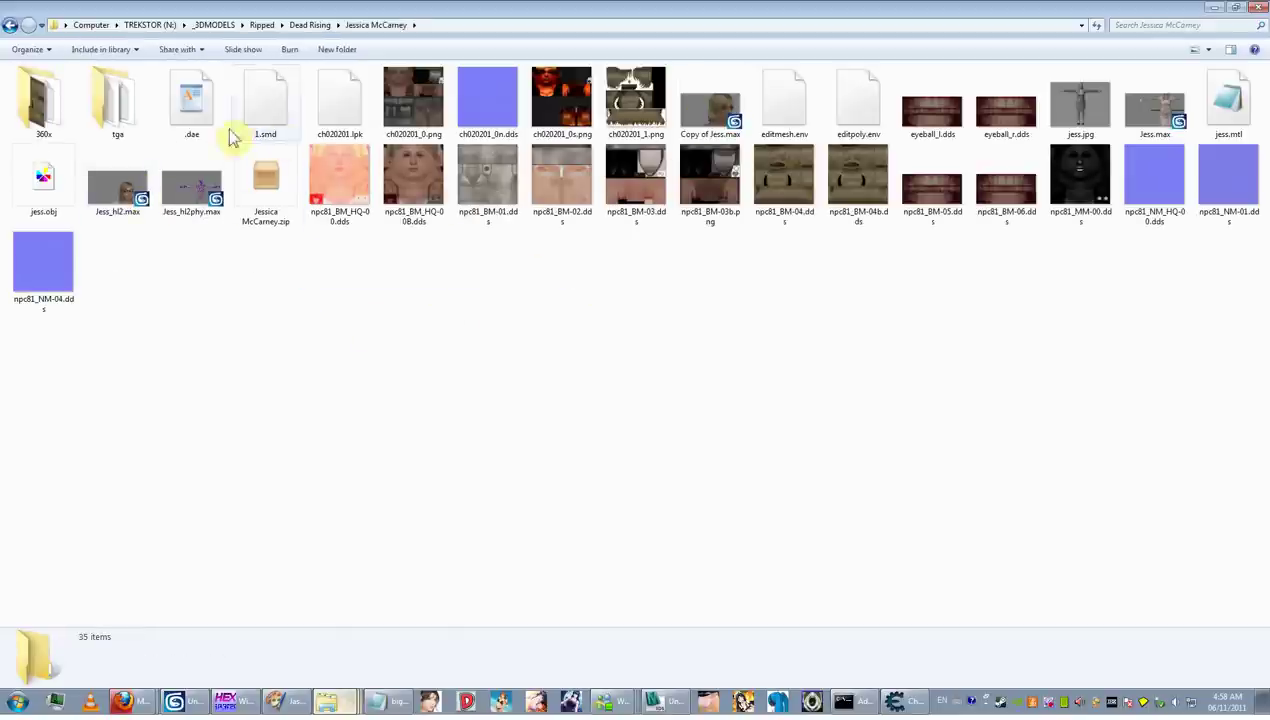
{"action": "left_click", "coordinate": [660, 27]}
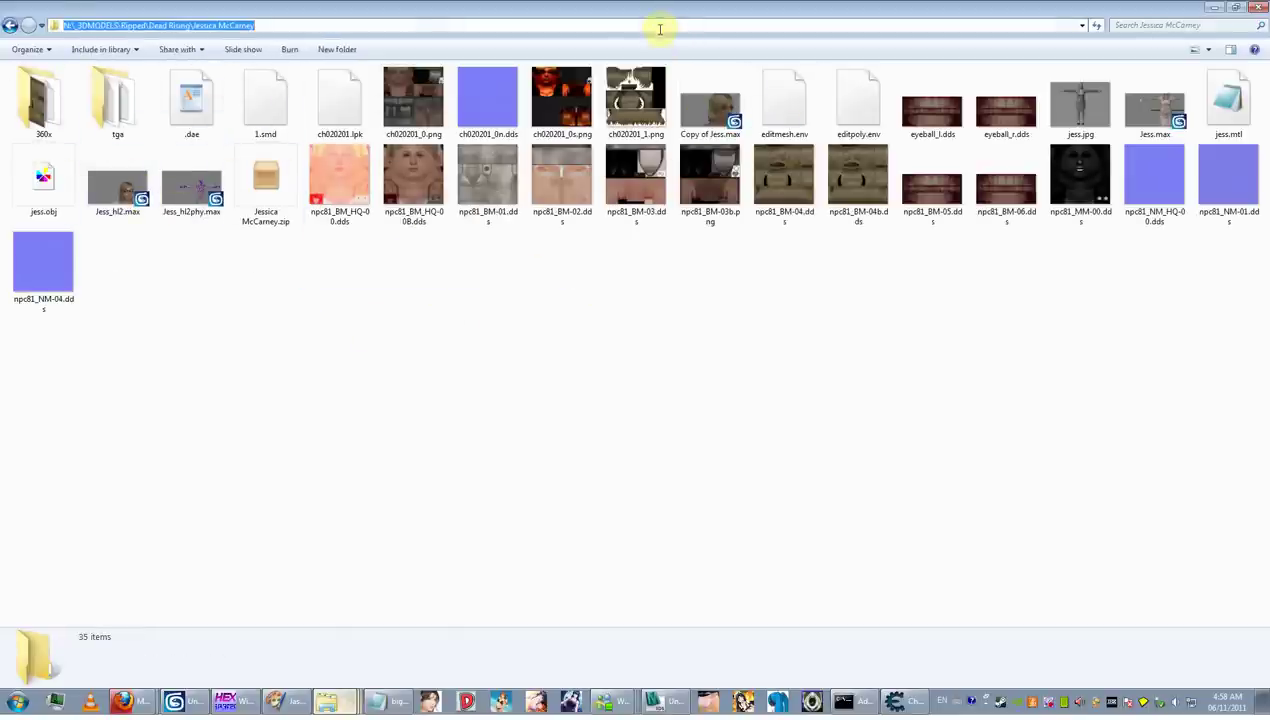
{"action": "left_click", "coordinate": [318, 276]}
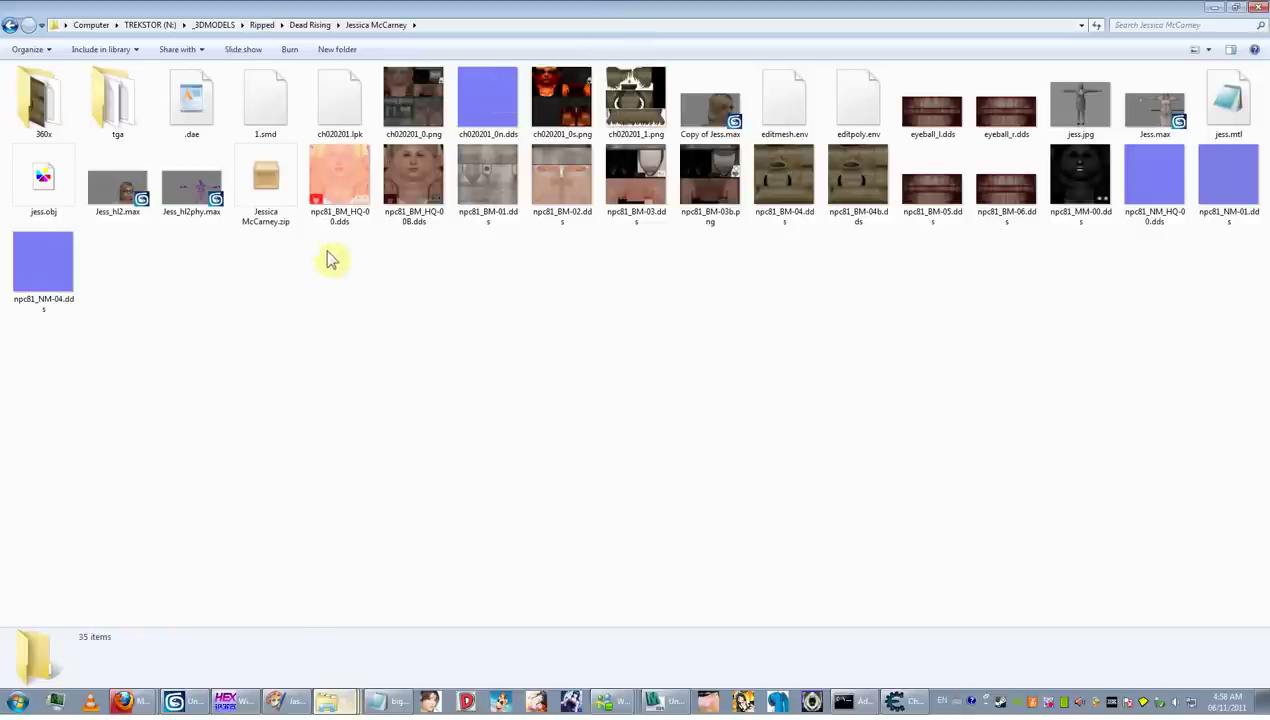
- Preview ch020201_0.png in the image viewer, then return to 3ds Max
{"action": "left_click", "coordinate": [425, 103]}
{"action": "double_click", "coordinate": [425, 103]}
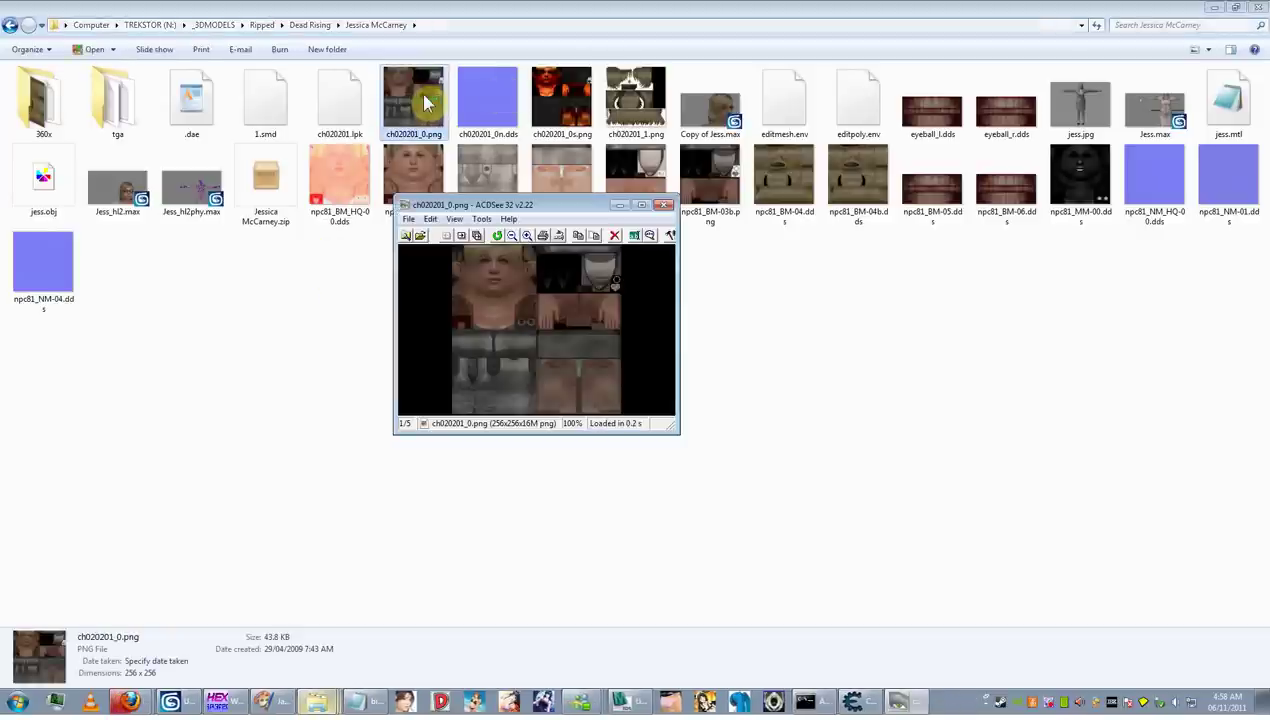
{"action": "scroll", "coordinate": [626, 264], "scroll_direction": "down", "scroll_amount": 4}
{"action": "scroll", "coordinate": [626, 264], "scroll_direction": "up", "scroll_amount": 3}
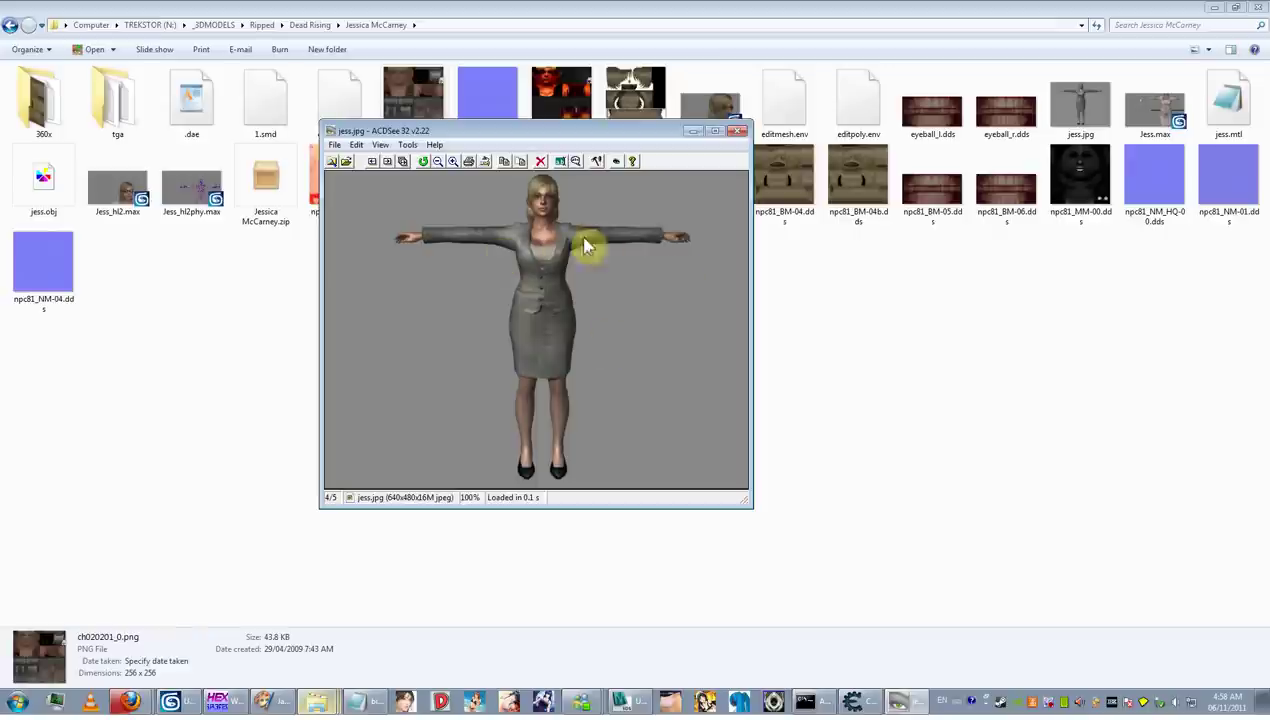
{"action": "left_click", "coordinate": [741, 134]}
{"action": "left_click", "coordinate": [672, 703]}
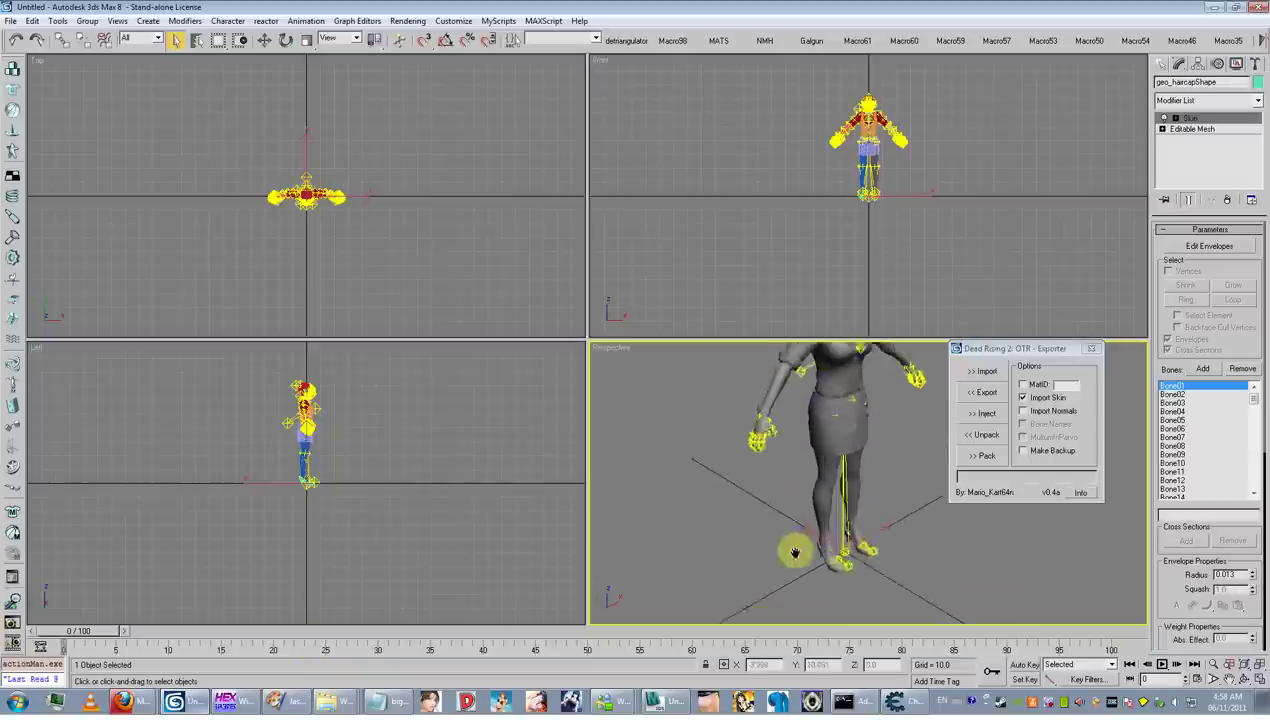
- Maximize the Perspective viewport, orbit to a three-quarter view, and switch to wireframe with Select and Rotate
{"action": "scroll", "coordinate": [795, 553], "scroll_direction": "up", "scroll_amount": 3}
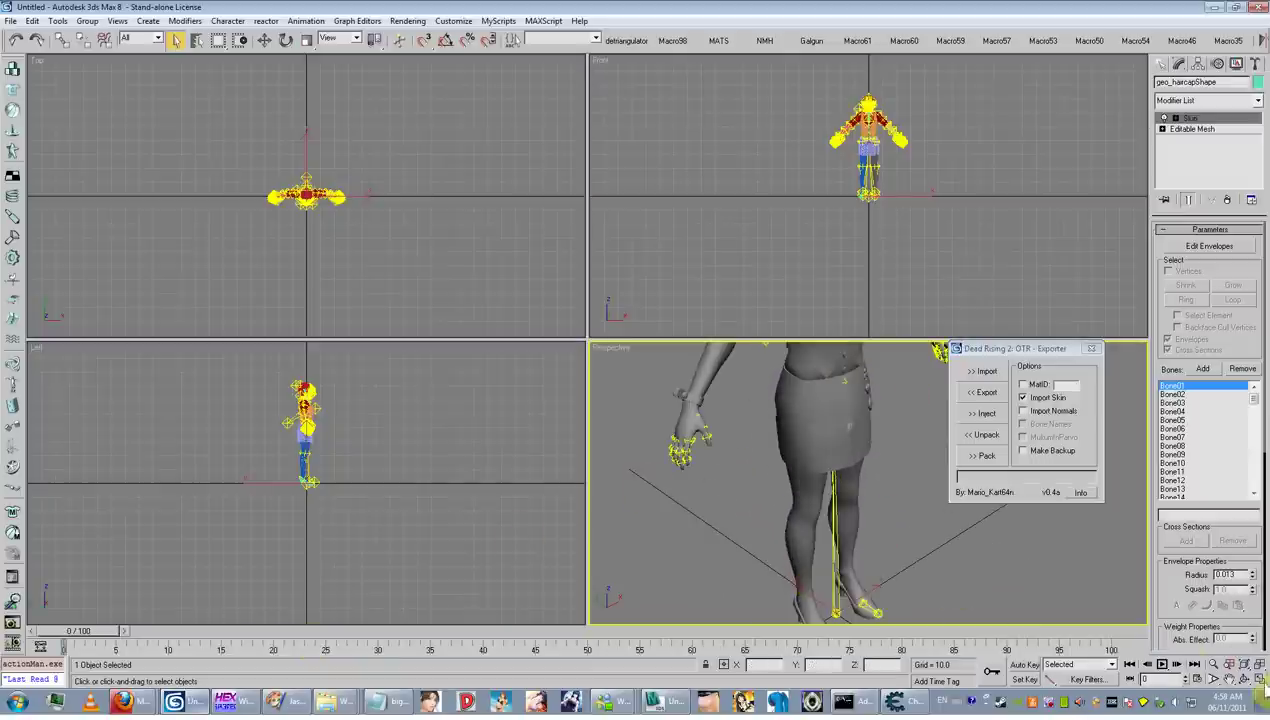
{"action": "middle_click_drag", "start_coordinate": [873, 496], "coordinate": [1095, 590]}
{"action": "left_click", "coordinate": [1259, 681]}
{"action": "middle_click_drag", "start_coordinate": [618, 289], "coordinate": [735, 320]}
{"action": "left_click", "coordinate": [286, 40]}
{"action": "middle_click_drag", "start_coordinate": [402, 165], "coordinate": [567, 255]}
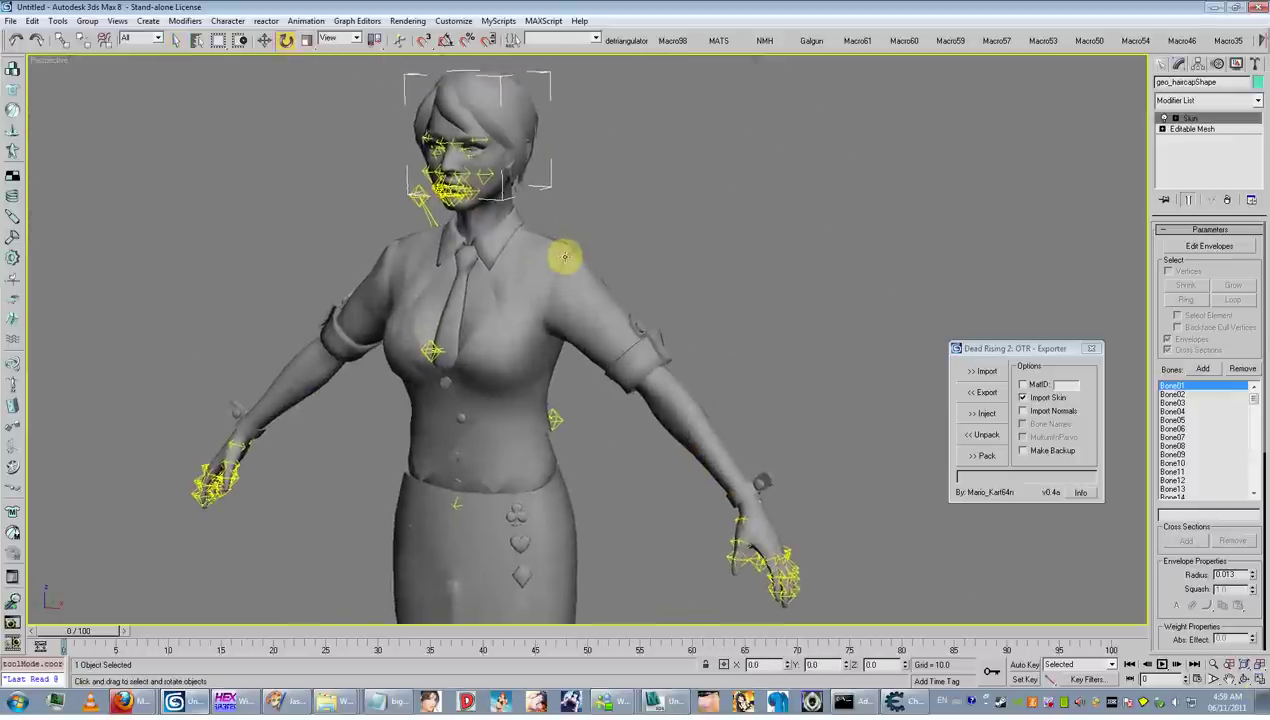
{"action": "key", "text": "F3"}
- Rotate the shoulder bone Bone22 to swing the arm down and check the skinning
{"action": "left_click", "coordinate": [577, 263]}
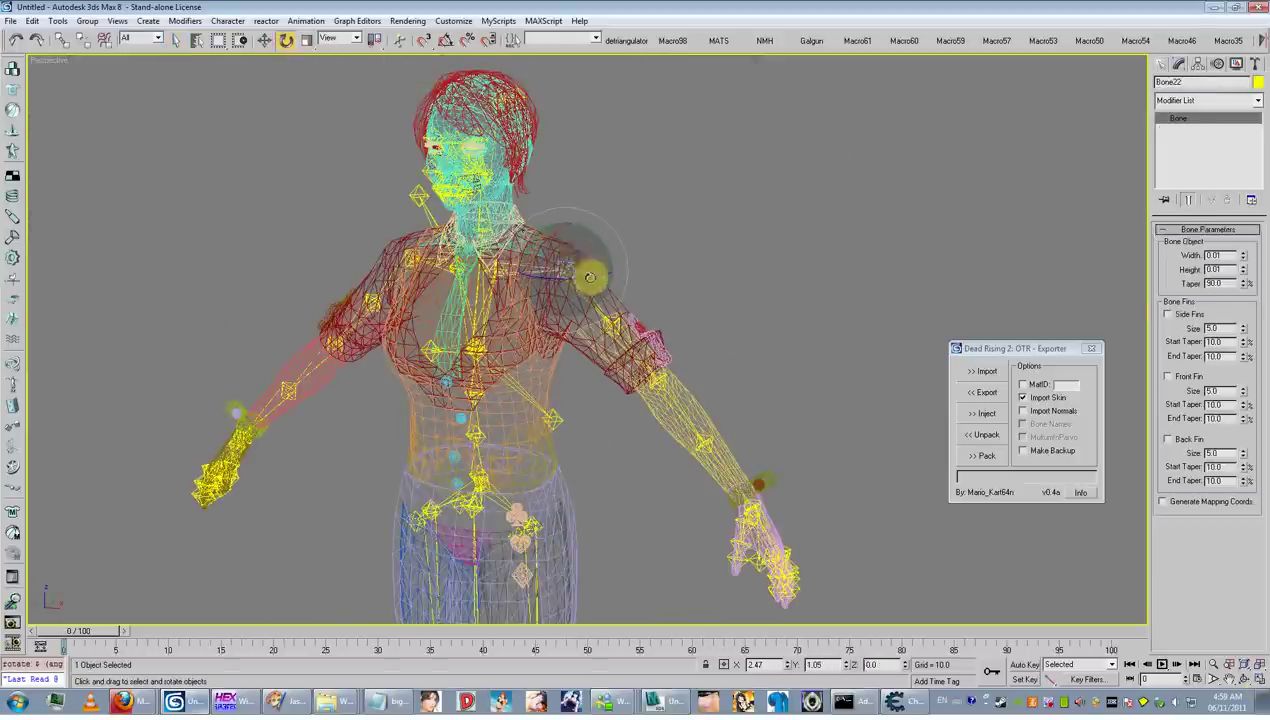
{"action": "left_click_drag", "start_coordinate": [578, 262], "coordinate": [655, 560]}
{"action": "middle_click_drag", "start_coordinate": [655, 600], "coordinate": [590, 516], "text": "alt"}
{"action": "scroll", "coordinate": [525, 432], "scroll_direction": "down", "scroll_amount": 3}
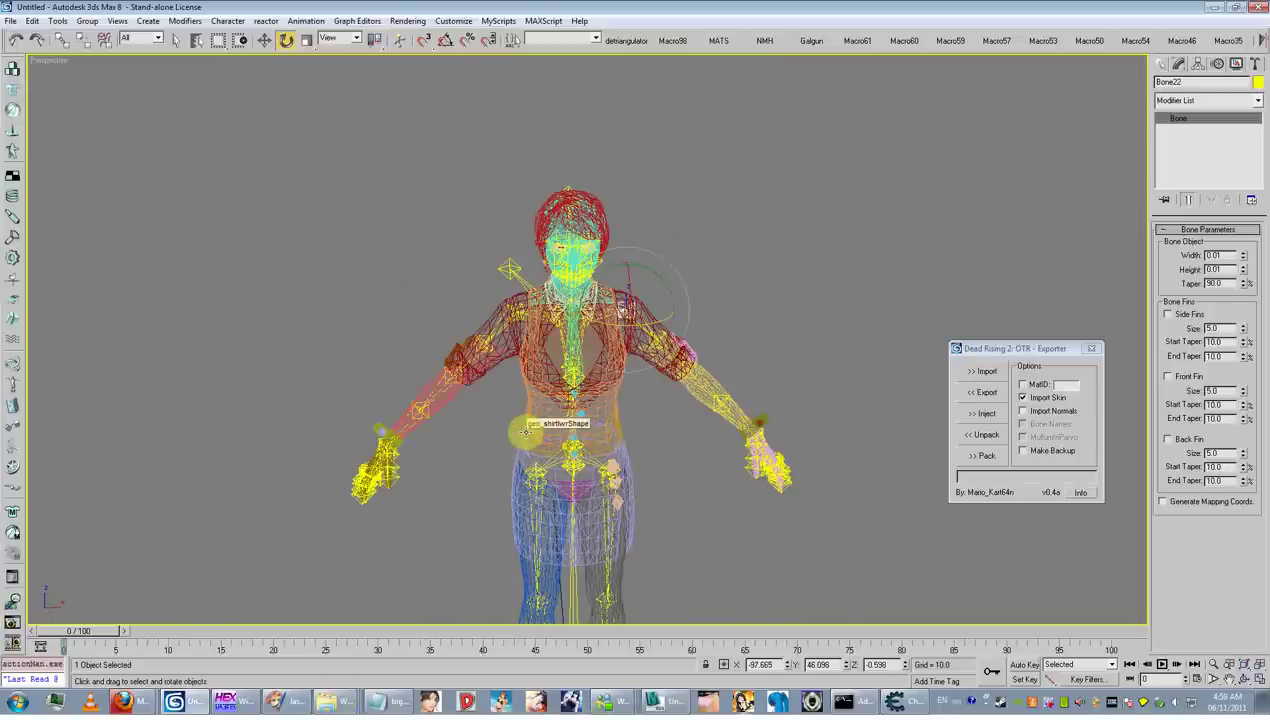
- Deselect the bone, frame the head and neck, and return to shaded display
{"action": "left_click", "coordinate": [729, 292]}
{"action": "middle_click_drag", "start_coordinate": [729, 292], "coordinate": [673, 350], "text": "alt"}
{"action": "scroll", "coordinate": [640, 242], "scroll_direction": "up", "scroll_amount": 3}
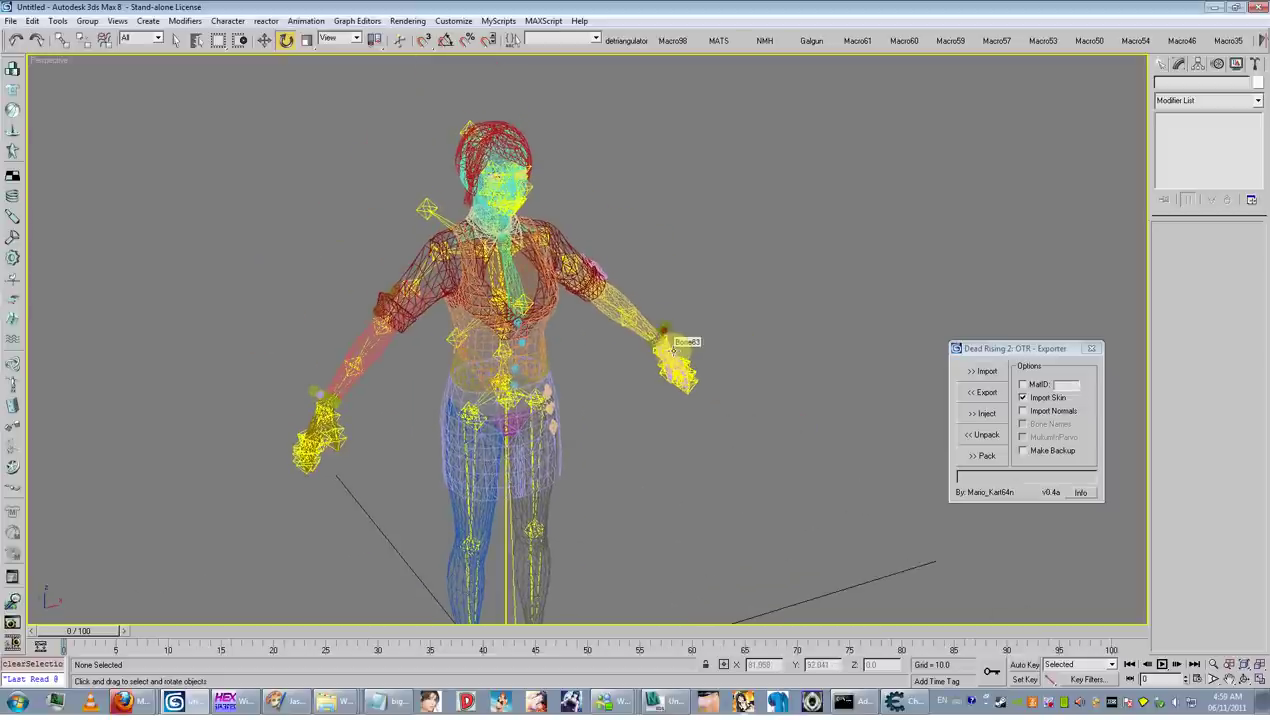
{"action": "scroll", "coordinate": [672, 445], "scroll_direction": "up", "scroll_amount": 5}
{"action": "middle_click_drag", "start_coordinate": [672, 445], "coordinate": [621, 450]}
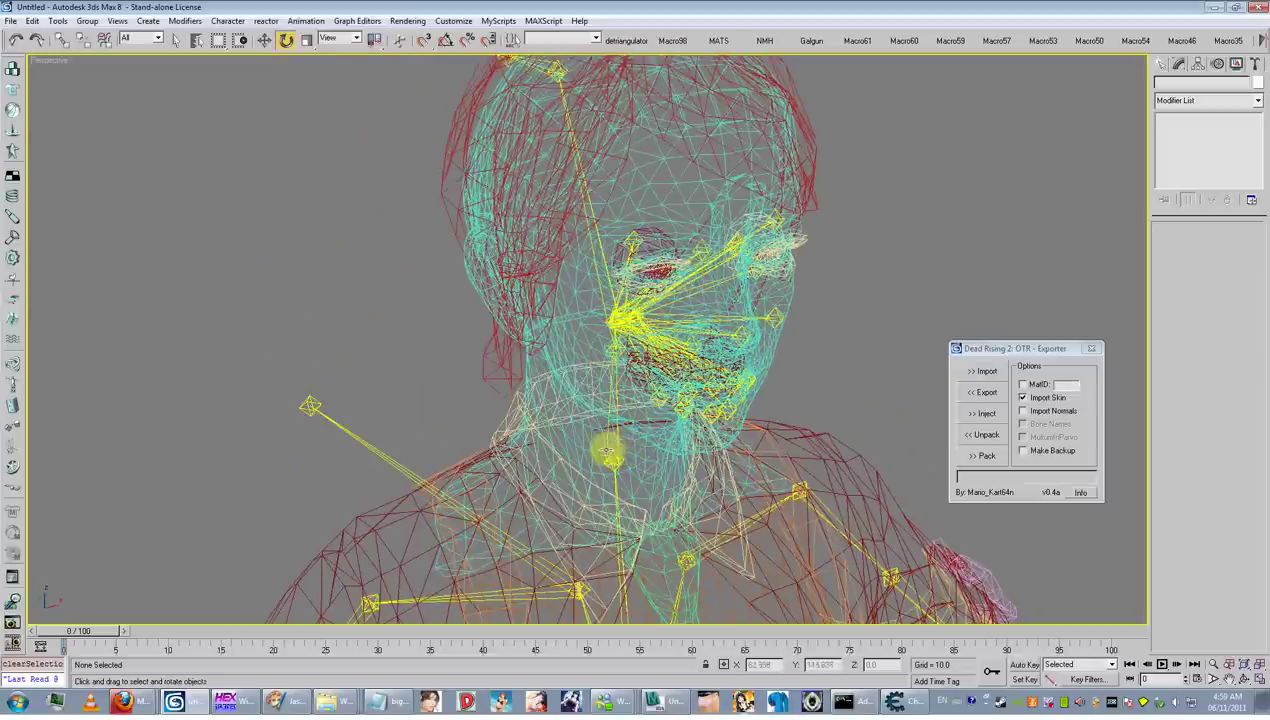
{"action": "key", "text": "F3"}
- Hide everything except the head mesh and orbit to its front and right profile
{"action": "left_click", "coordinate": [604, 363]}
{"action": "right_click", "coordinate": [645, 300]}
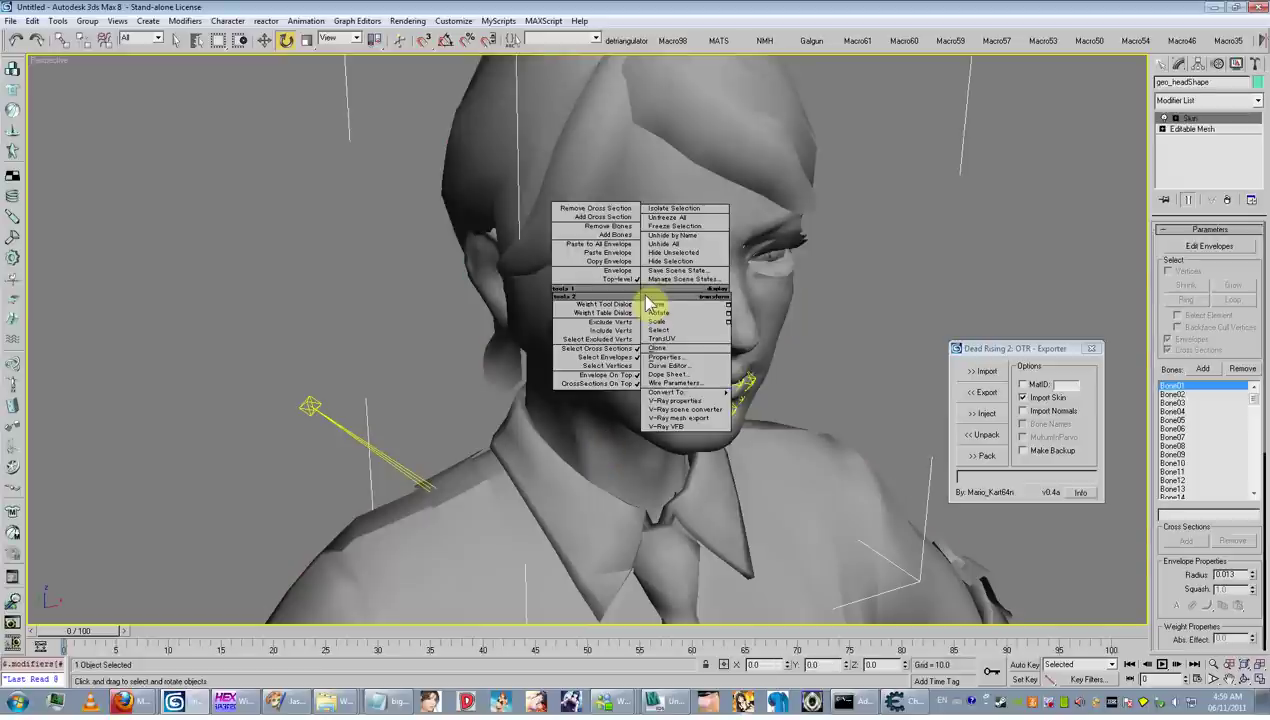
{"action": "left_click", "coordinate": [672, 252]}
{"action": "middle_click_drag", "start_coordinate": [646, 343], "coordinate": [437, 196], "text": "alt"}
{"action": "middle_click_drag", "start_coordinate": [729, 340], "coordinate": [573, 128], "text": "alt"}
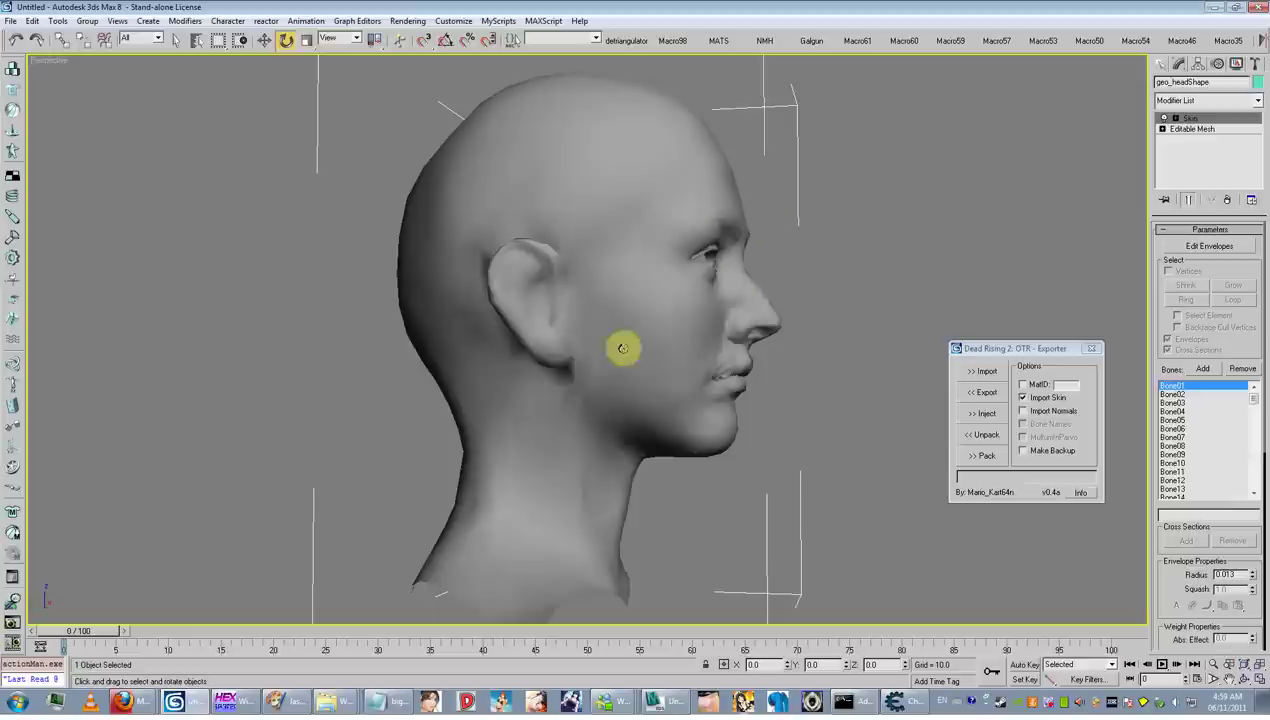
{"action": "middle_click_drag", "start_coordinate": [816, 346], "coordinate": [720, 340], "text": "alt"}
{"action": "scroll", "coordinate": [562, 345], "scroll_direction": "up", "scroll_amount": 3}
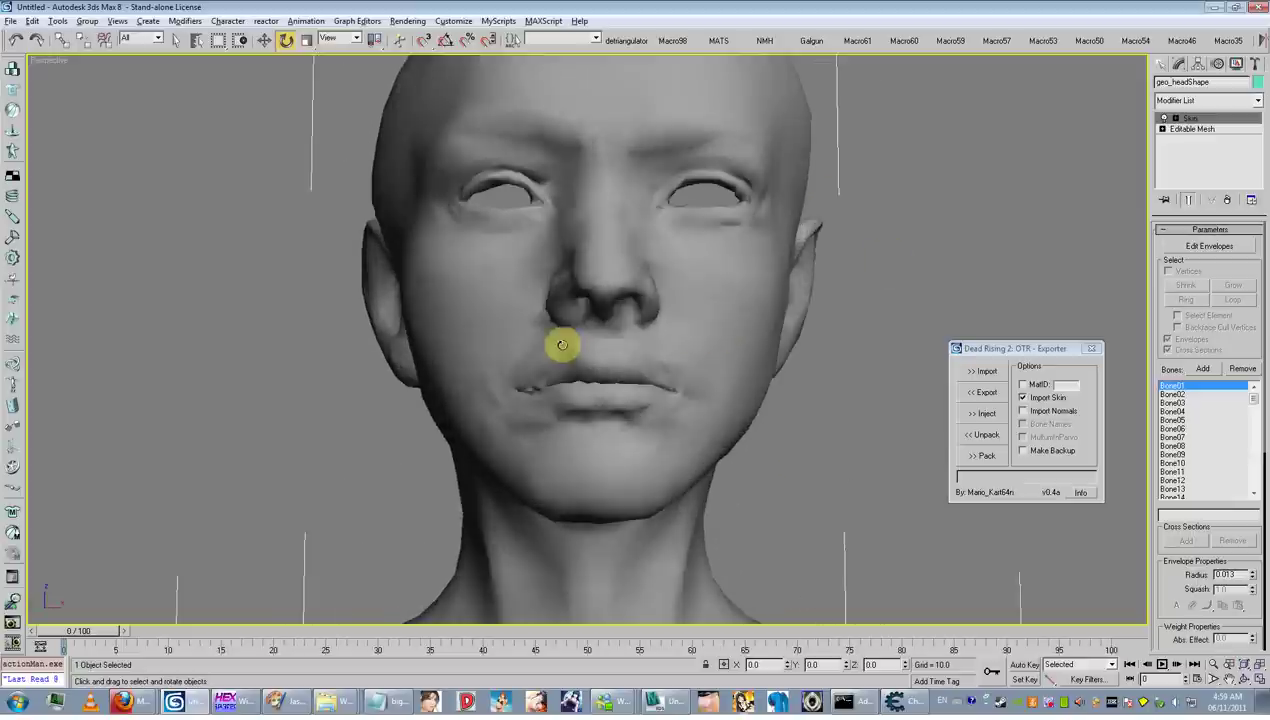
- Orbit the isolated head between profile, three-quarter and front views to inspect it
{"action": "middle_click_drag", "start_coordinate": [562, 345], "coordinate": [548, 354], "text": "alt"}
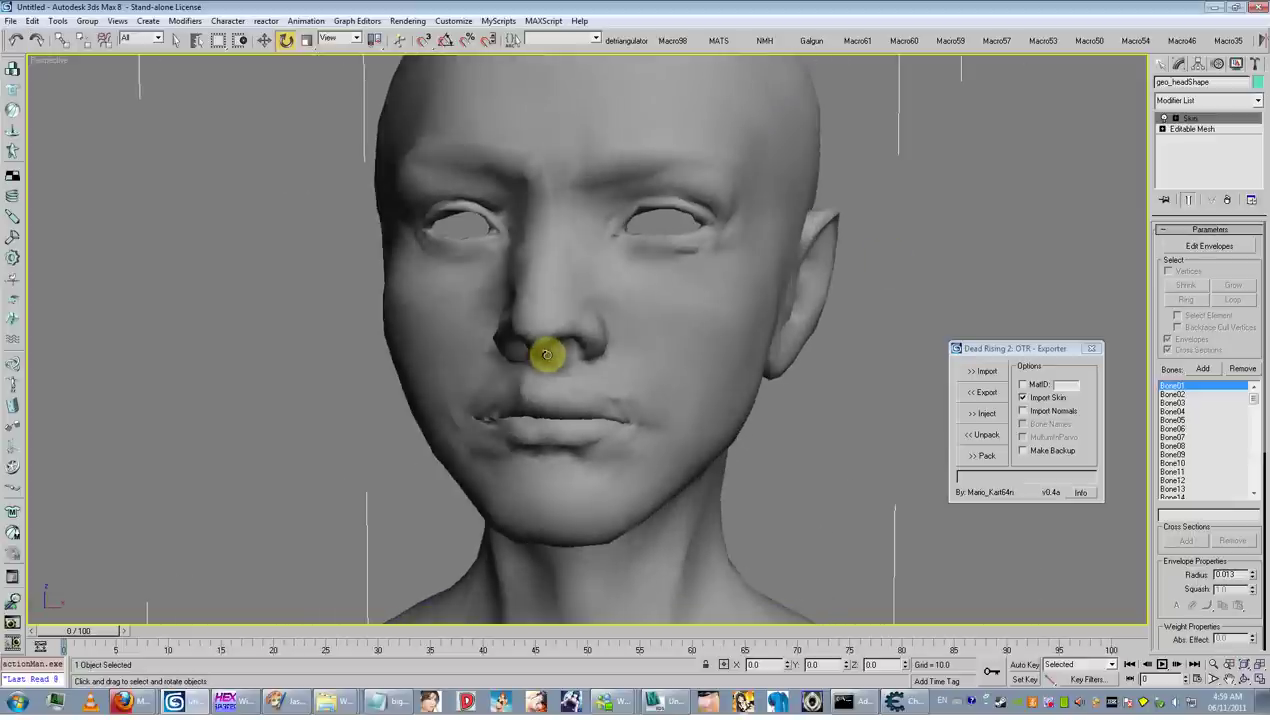
{"action": "mouse_move", "coordinate": [570, 346]}
{"action": "middle_mouse_down", "text": "alt"}
{"action": "mouse_move", "coordinate": [539, 318]}
{"action": "mouse_move", "coordinate": [607, 326]}
{"action": "mouse_move", "coordinate": [570, 320]}
{"action": "mouse_move", "coordinate": [544, 340]}
{"action": "mouse_move", "coordinate": [570, 340]}
{"action": "middle_mouse_up", "text": "alt"}
{"action": "middle_click_drag", "start_coordinate": [768, 204], "coordinate": [727, 209], "text": "alt"}
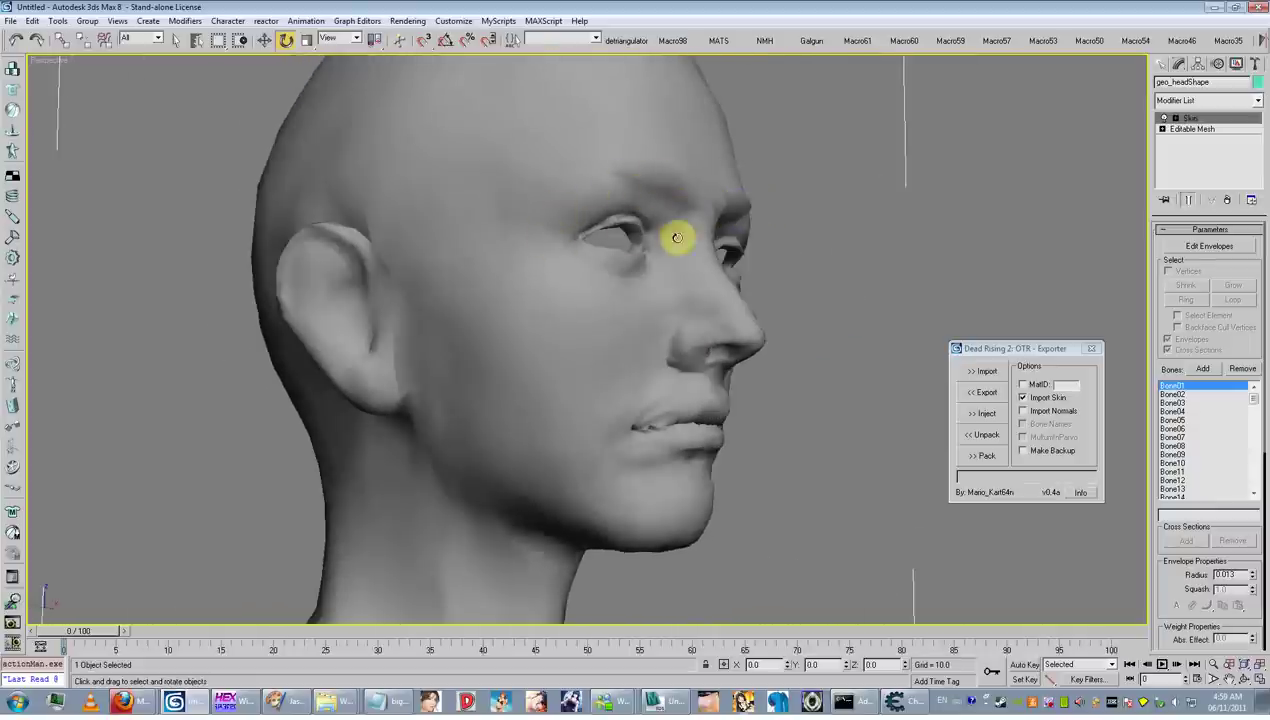
{"action": "middle_click_drag", "start_coordinate": [703, 340], "coordinate": [618, 309], "text": "alt"}
{"action": "middle_click_drag", "start_coordinate": [432, 378], "coordinate": [547, 488], "text": "alt"}
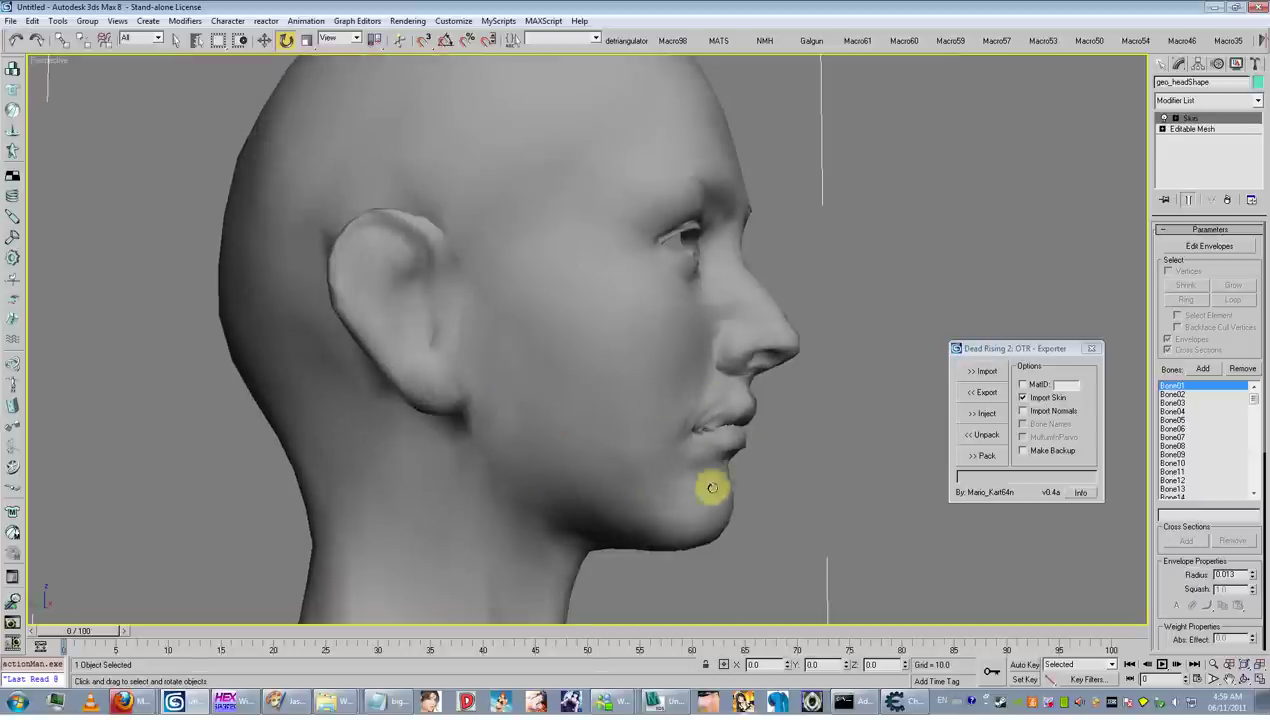
{"action": "middle_click_drag", "start_coordinate": [621, 340], "coordinate": [567, 303], "text": "alt"}
{"action": "scroll", "coordinate": [567, 303], "scroll_direction": "down", "scroll_amount": 3}
{"action": "scroll", "coordinate": [566, 303], "scroll_direction": "up", "scroll_amount": 2}
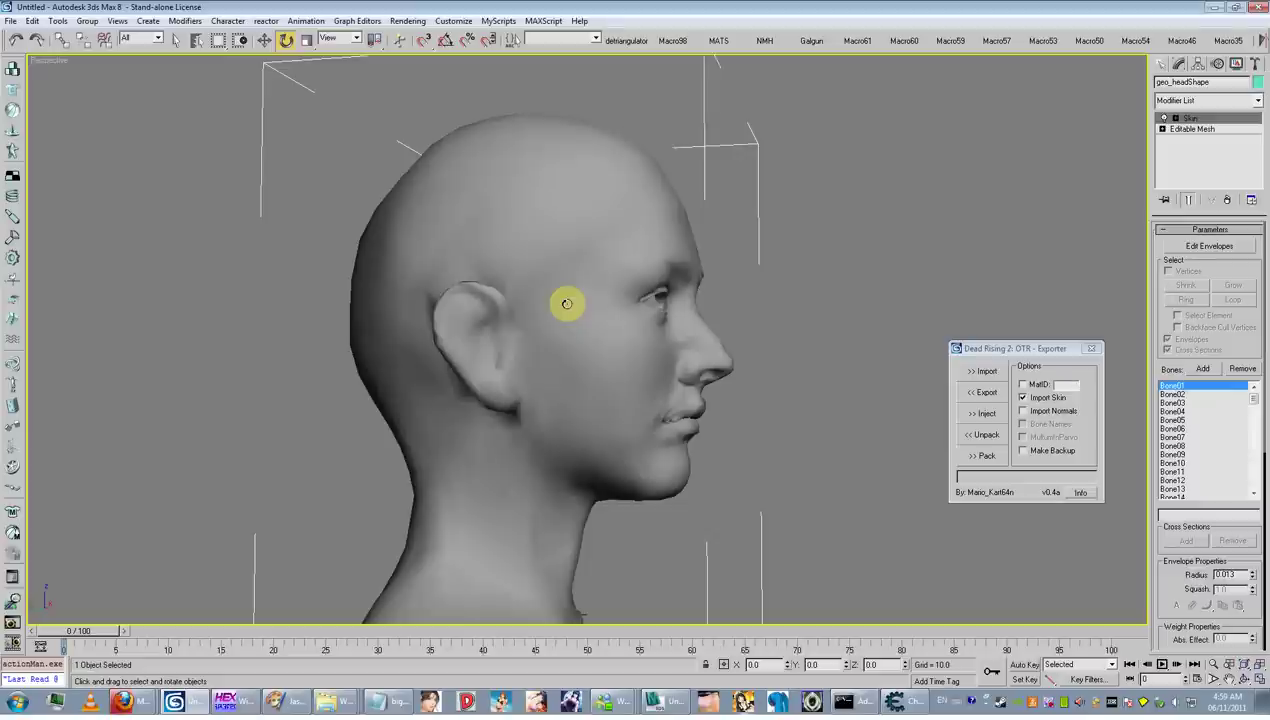
{"action": "middle_click_drag", "start_coordinate": [652, 292], "coordinate": [503, 118], "text": "alt"}
{"action": "middle_click_drag", "start_coordinate": [765, 456], "coordinate": [536, 286], "text": "alt"}
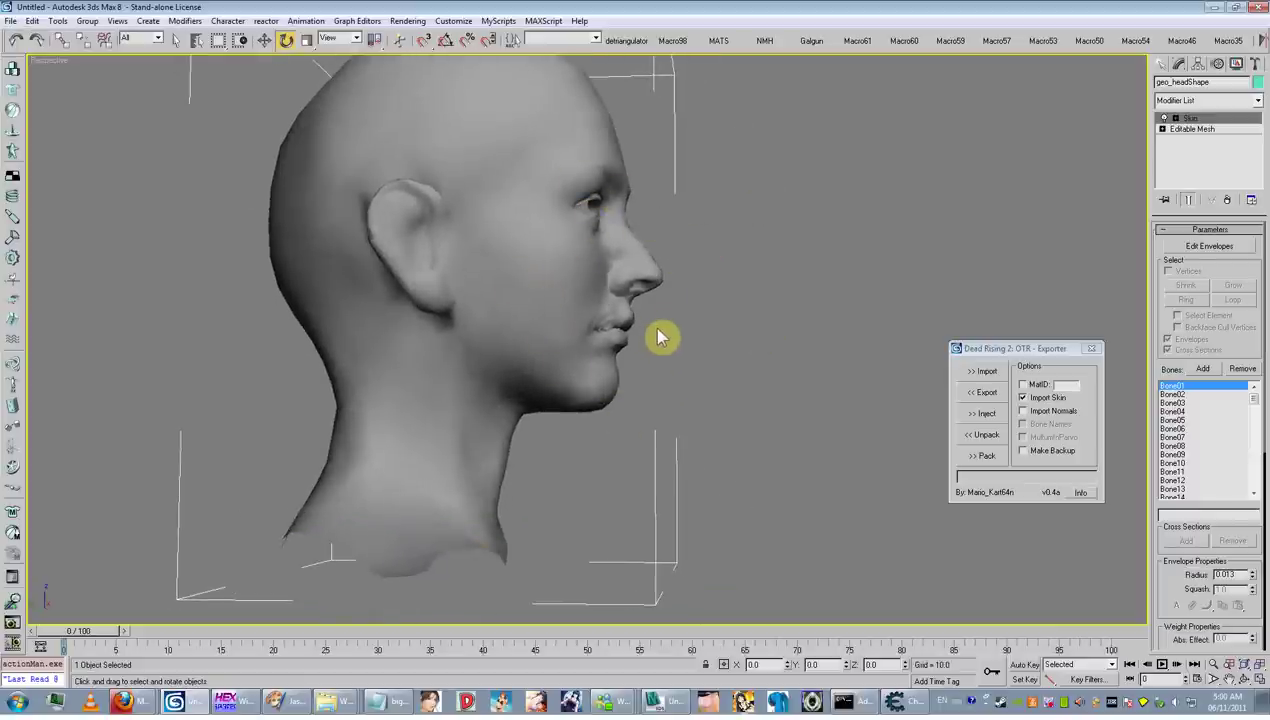
{"action": "middle_click_drag", "start_coordinate": [661, 366], "coordinate": [580, 402], "text": "alt"}
{"action": "middle_click_drag", "start_coordinate": [672, 334], "coordinate": [588, 353], "text": "alt"}
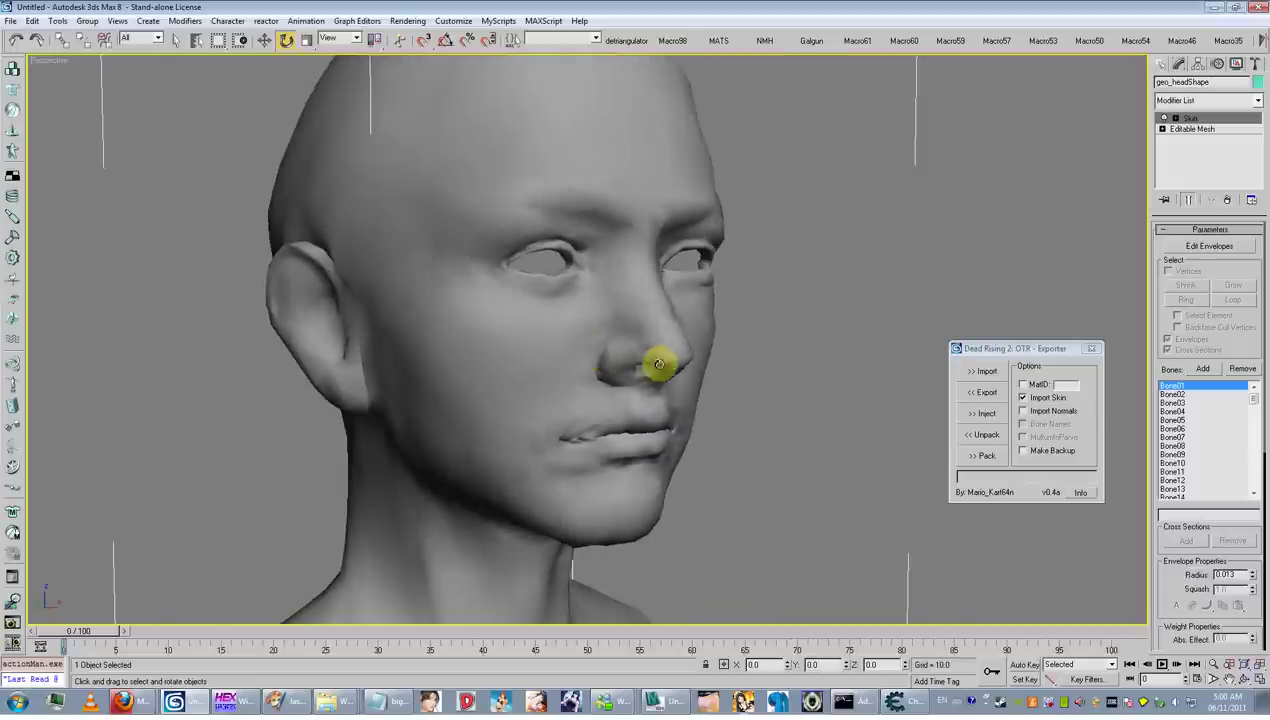
{"action": "scroll", "coordinate": [652, 477], "scroll_direction": "down", "scroll_amount": 5}
{"action": "middle_click_drag", "start_coordinate": [587, 397], "coordinate": [581, 329], "text": "alt"}
{"action": "right_click", "coordinate": [578, 320]}
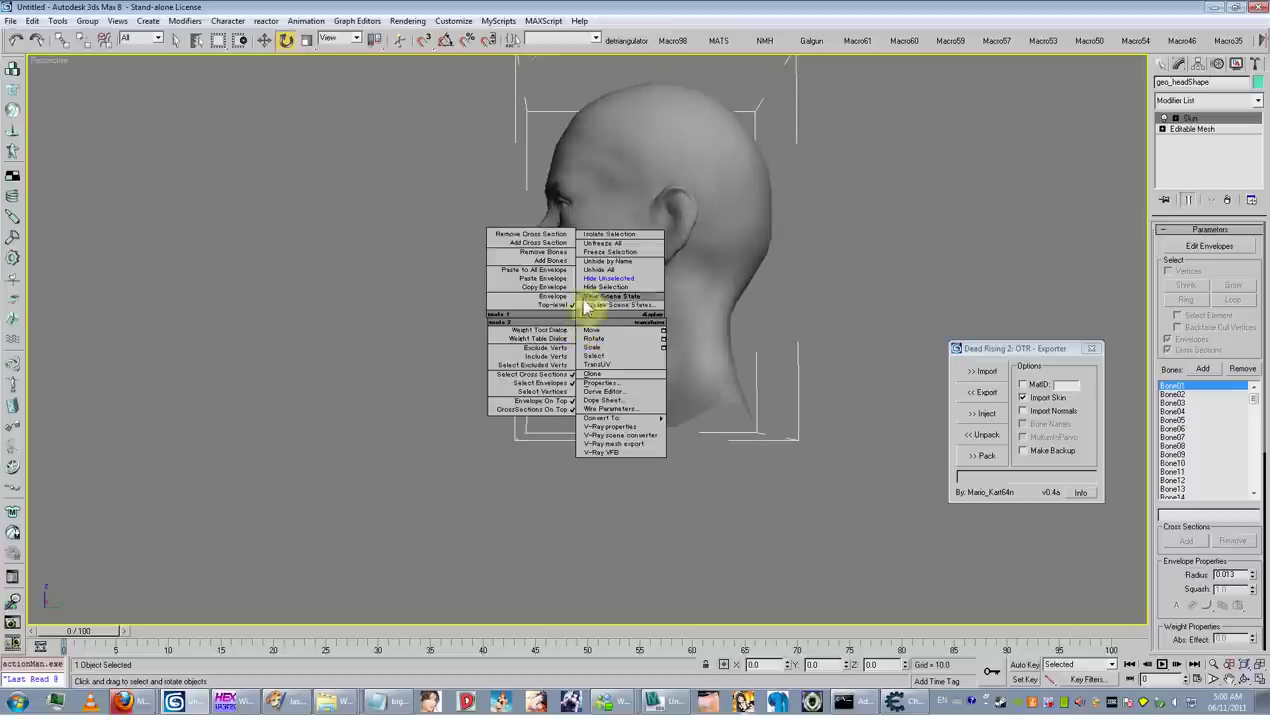
- Unhide All to restore the full body and bones, then select the geo_vestShape mesh
{"action": "left_click", "coordinate": [595, 277]}
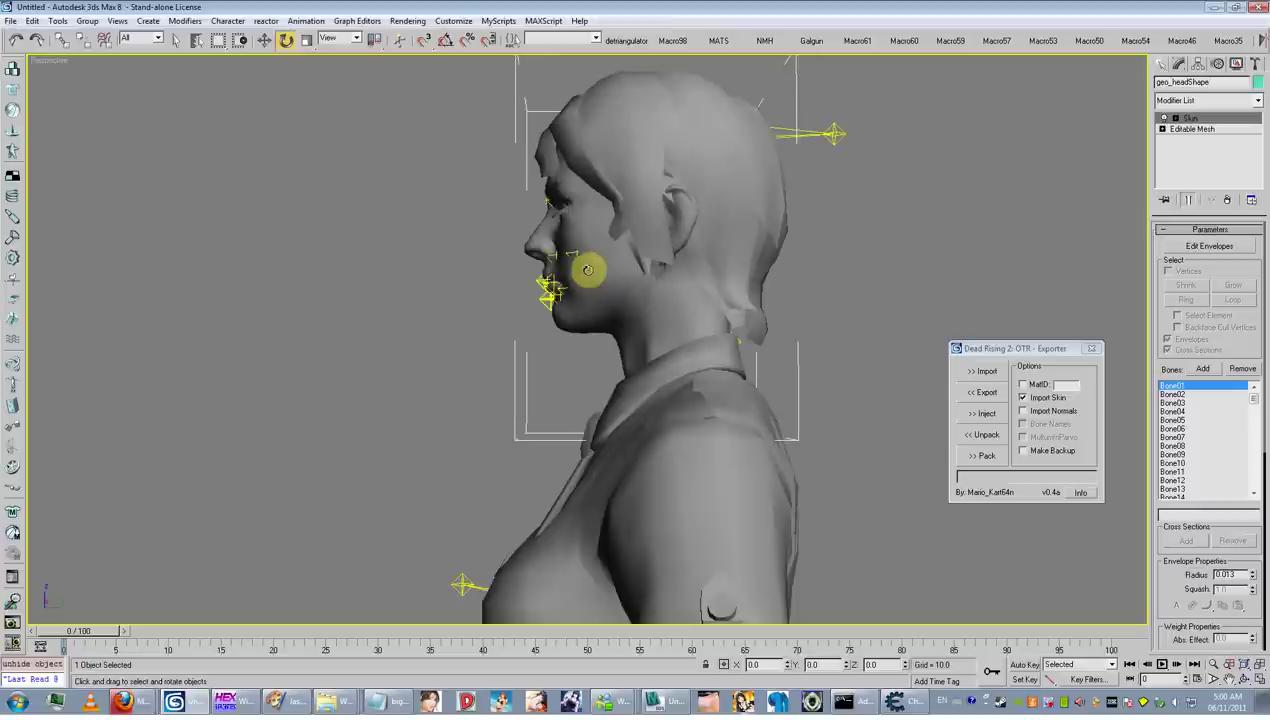
{"action": "middle_click_drag", "start_coordinate": [588, 270], "coordinate": [638, 306], "text": "alt"}
{"action": "scroll", "coordinate": [771, 286], "scroll_direction": "down", "scroll_amount": 2}
{"action": "left_click", "coordinate": [771, 286]}
{"action": "scroll", "coordinate": [686, 343], "scroll_direction": "down", "scroll_amount": 4}
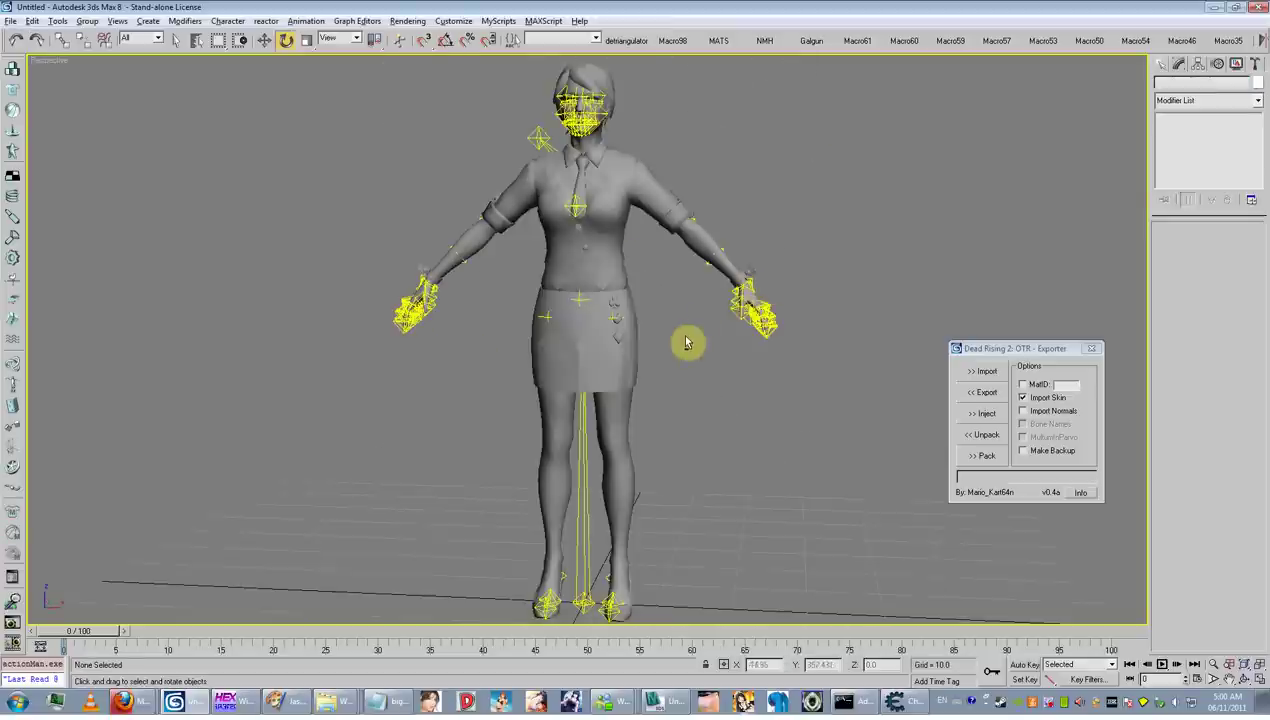
{"action": "middle_click_drag", "start_coordinate": [686, 380], "coordinate": [589, 404], "text": "alt"}
{"action": "scroll", "coordinate": [748, 488], "scroll_direction": "up", "scroll_amount": 4}
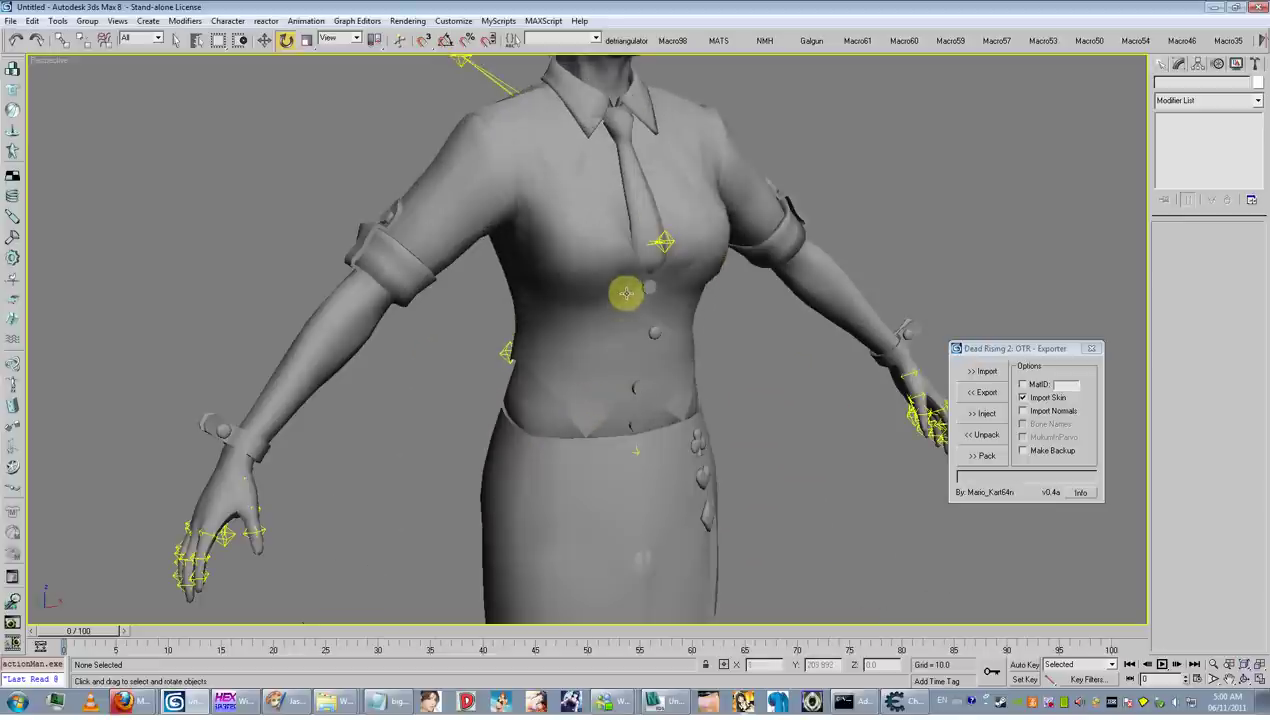
{"action": "left_click", "coordinate": [620, 291]}
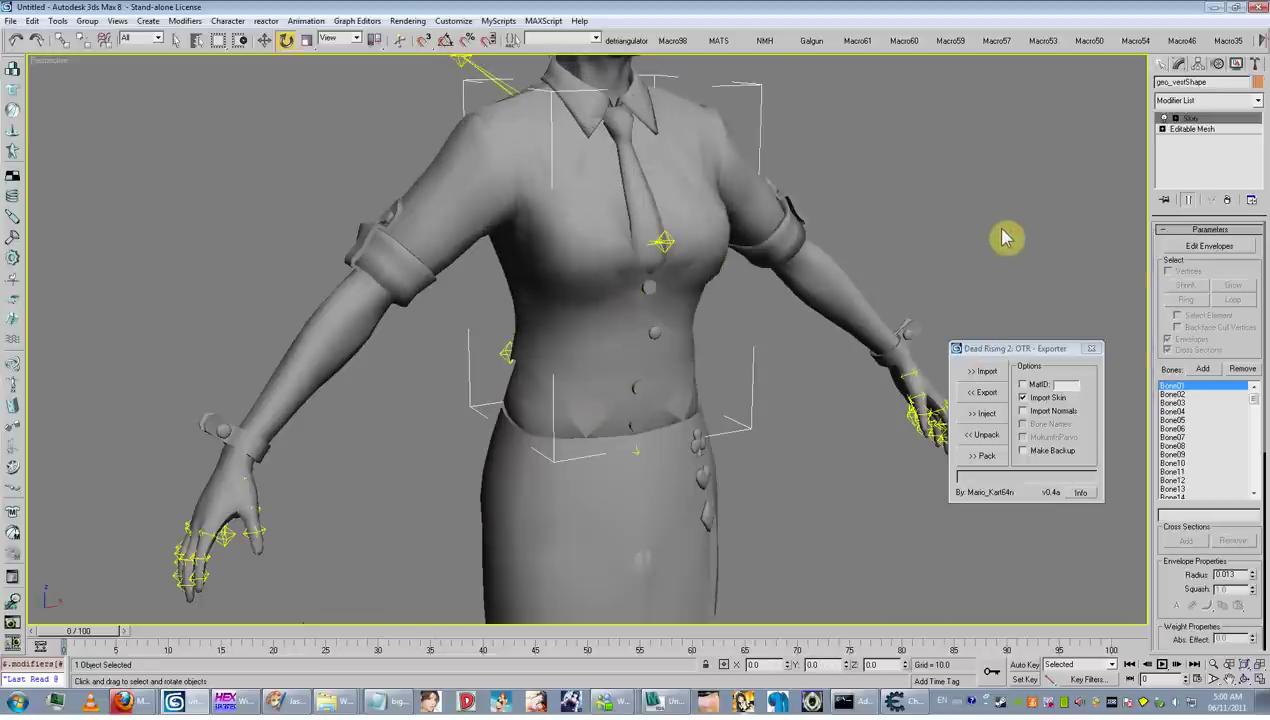
{"action": "middle_click_drag", "start_coordinate": [850, 281], "coordinate": [801, 198], "text": "alt"}
{"action": "scroll", "coordinate": [782, 232], "scroll_direction": "down", "scroll_amount": 5}
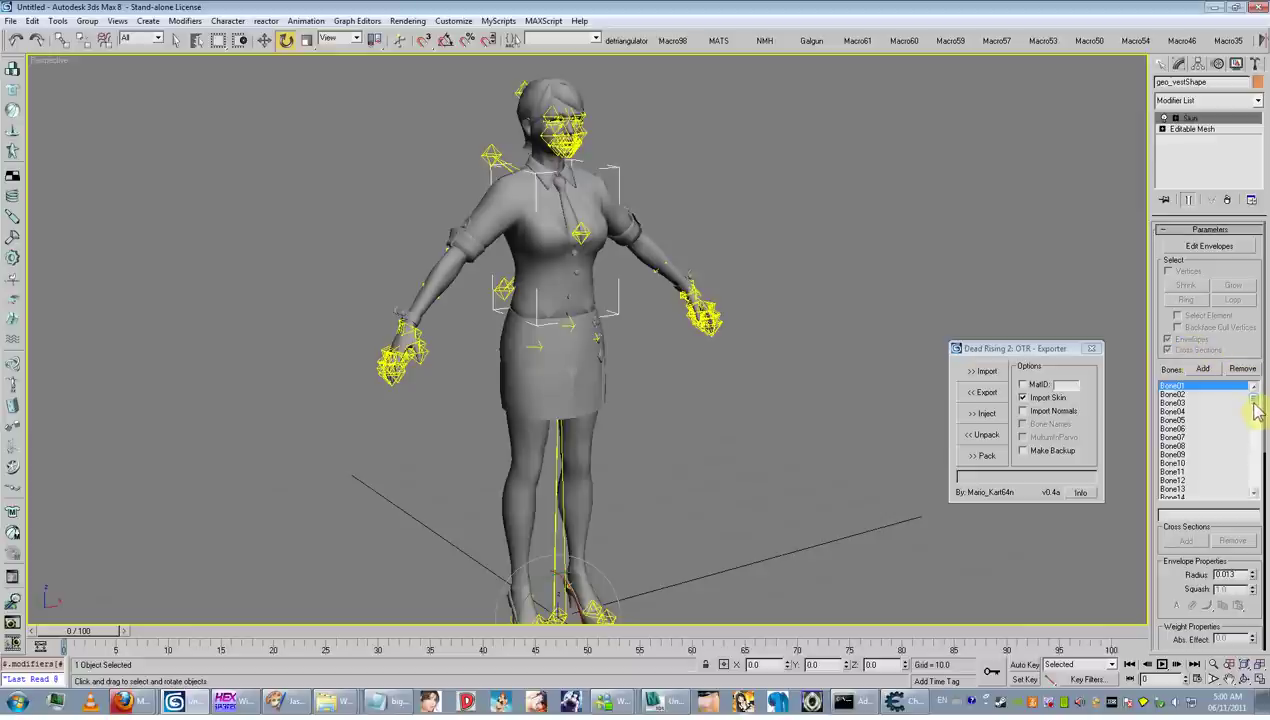
- Scroll the vest's Skin Bones list from Bone01 through Bone98
{"action": "left_click_drag", "start_coordinate": [1253, 400], "coordinate": [1253, 437]}
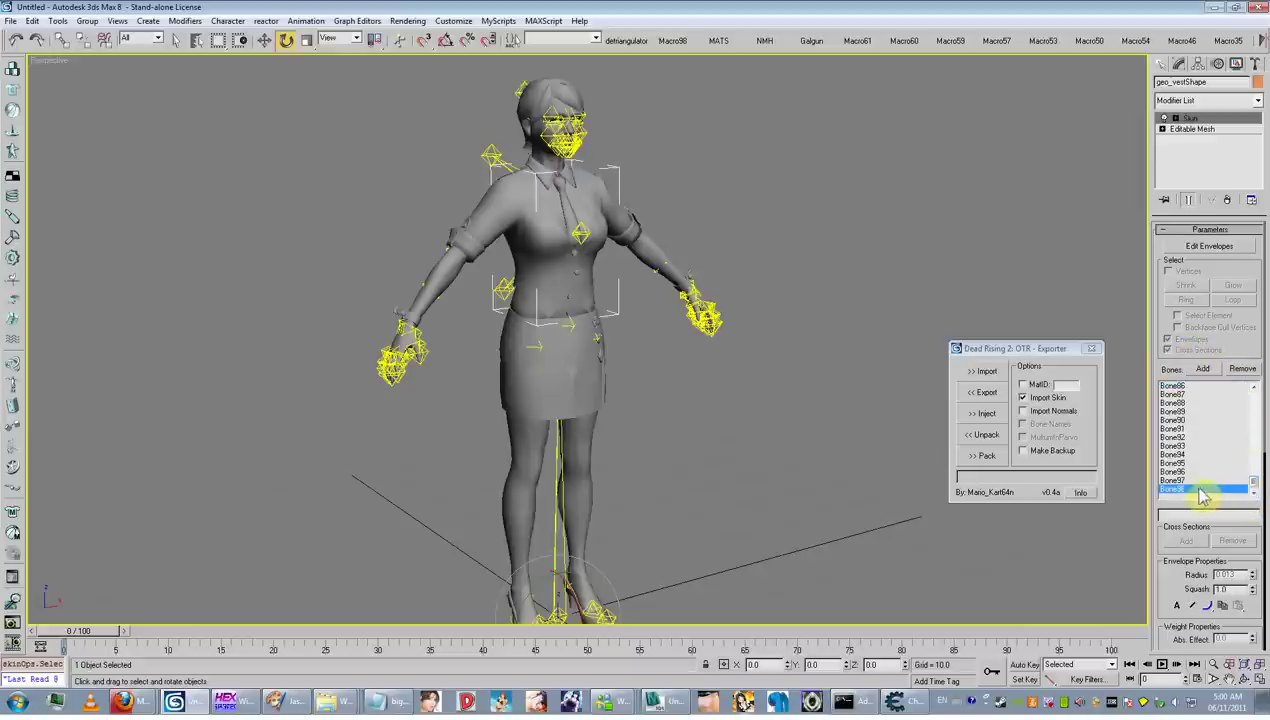
{"action": "left_click_drag", "start_coordinate": [1248, 490], "coordinate": [1256, 476]}
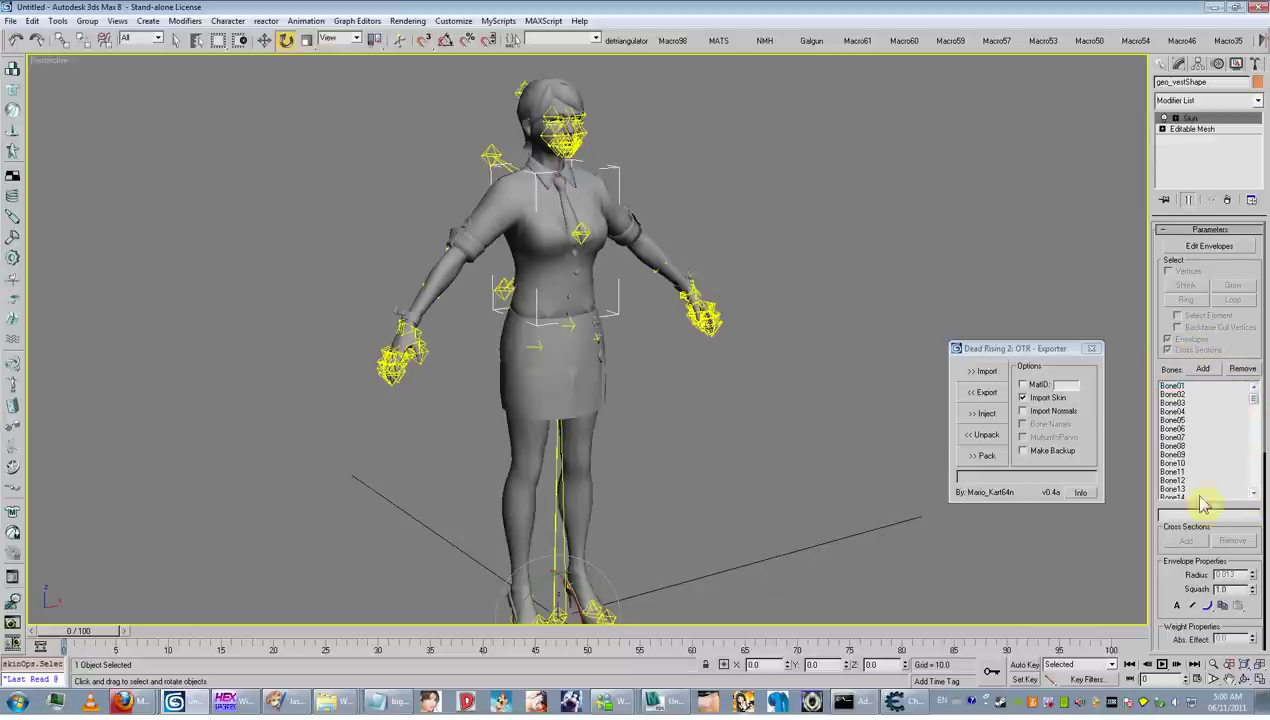
{"action": "left_click_drag", "start_coordinate": [1256, 416], "coordinate": [1259, 496]}
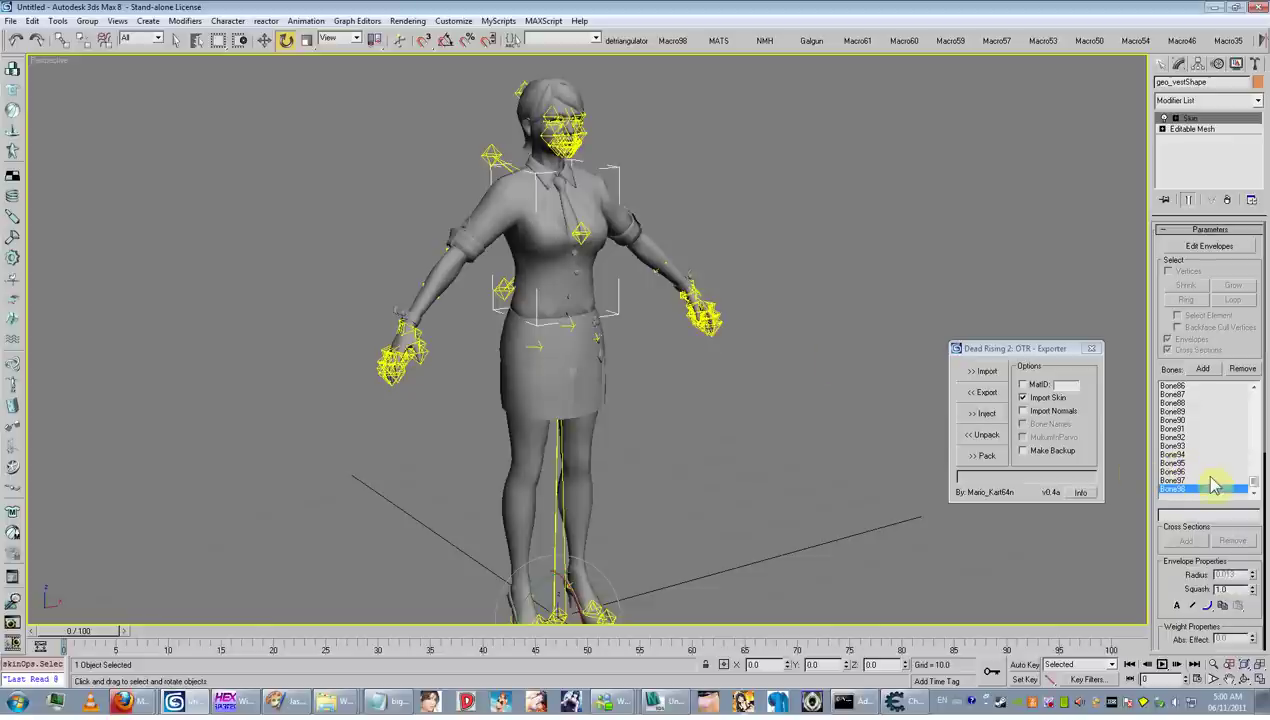
{"action": "mouse_move", "coordinate": [1197, 497]}
{"action": "left_mouse_down"}
{"action": "mouse_move", "coordinate": [1197, 388]}
{"action": "mouse_move", "coordinate": [1207, 484]}
{"action": "mouse_move", "coordinate": [1176, 491]}
{"action": "left_mouse_up"}
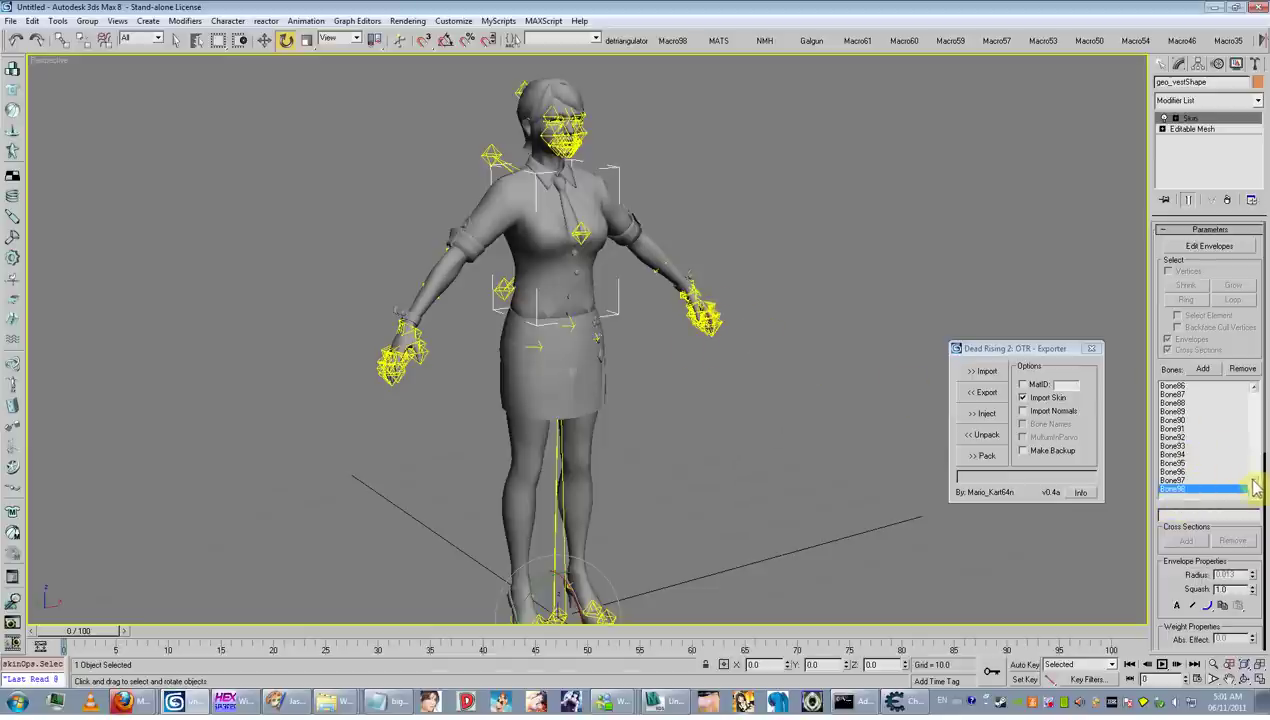
{"action": "left_click_drag", "start_coordinate": [1256, 487], "coordinate": [1256, 405]}
{"action": "left_click_drag", "start_coordinate": [1256, 470], "coordinate": [1249, 393]}
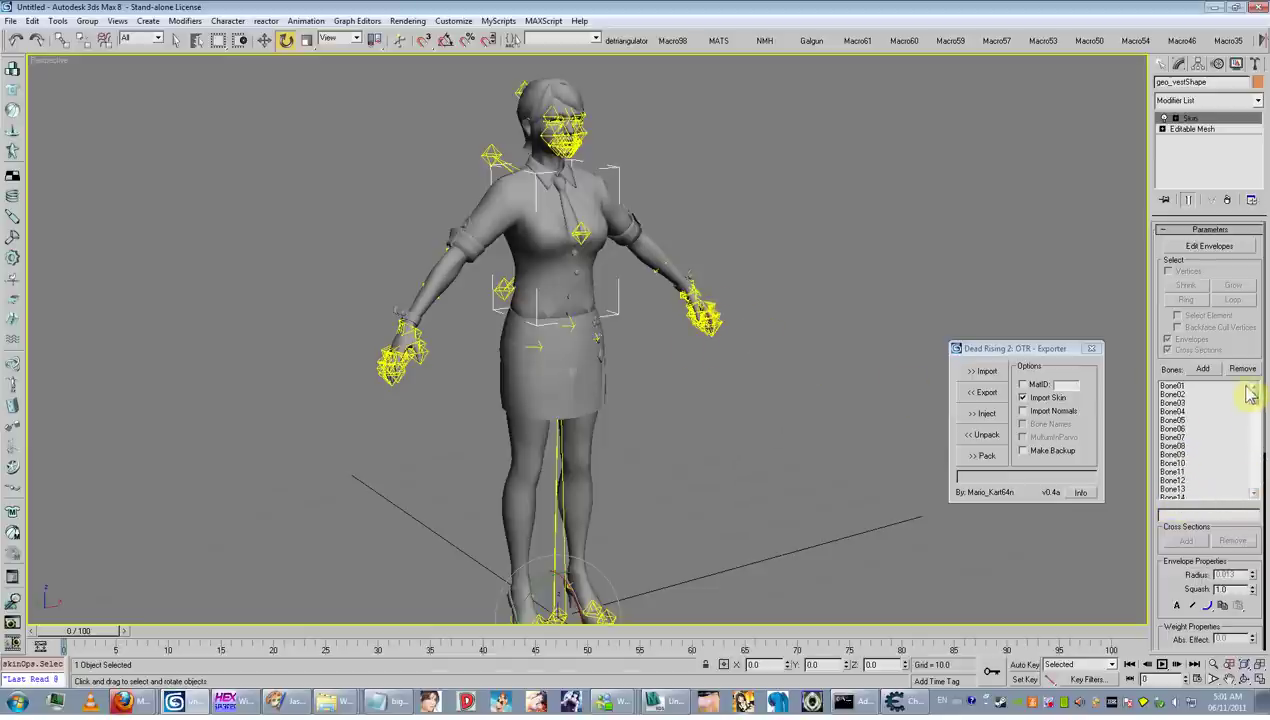
- Deselect the vest and select all 131 scene objects with Ctrl+A
{"action": "left_click", "coordinate": [864, 348]}
{"action": "middle_click_drag", "start_coordinate": [842, 394], "coordinate": [808, 391], "text": "alt"}
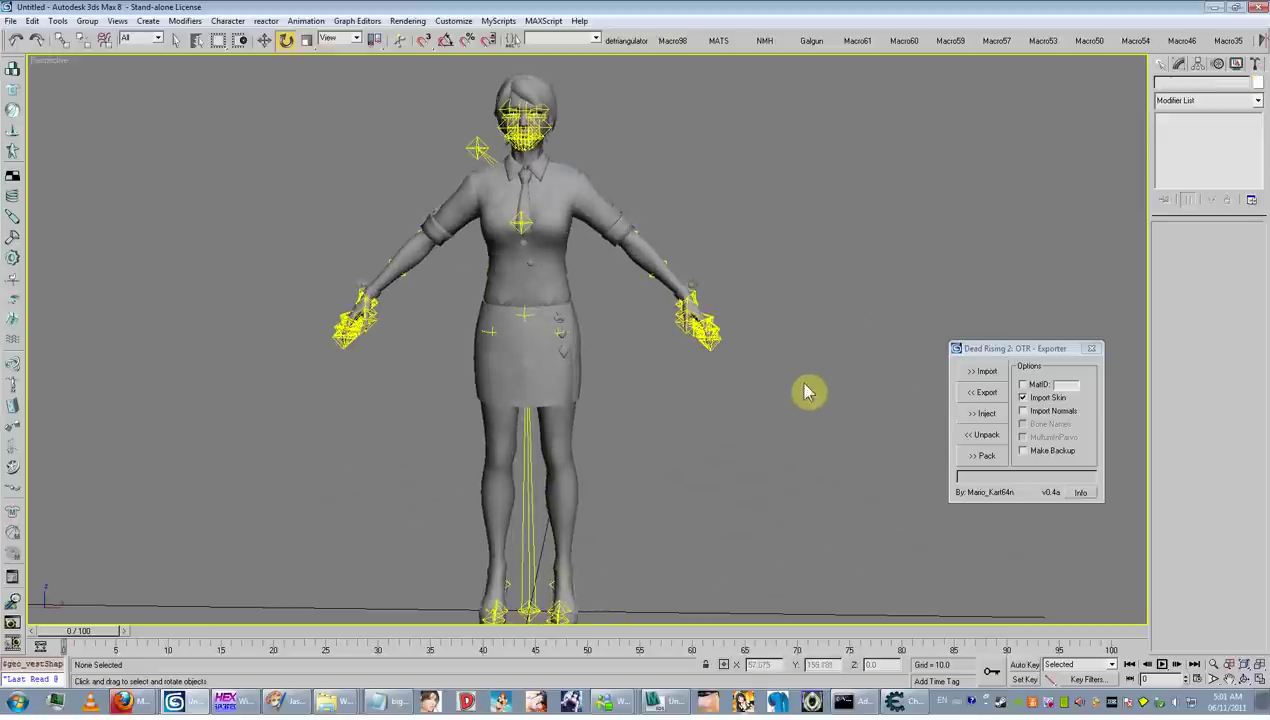
{"action": "key", "text": "ctrl+a"}
- Group all the selected character objects under the name Group01
{"action": "right_click", "coordinate": [435, 130]}
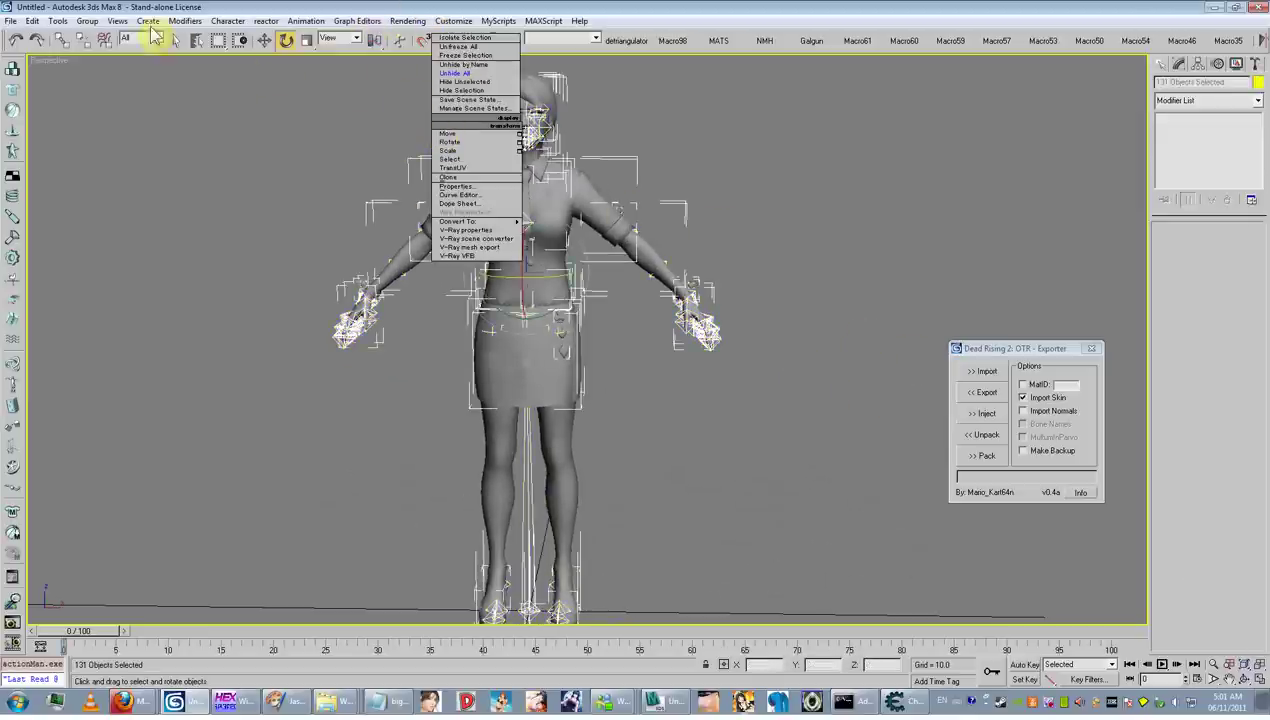
{"action": "left_click", "coordinate": [88, 21]}
{"action": "left_click", "coordinate": [92, 38]}
{"action": "left_click", "coordinate": [558, 368]}
{"action": "left_click", "coordinate": [715, 400]}
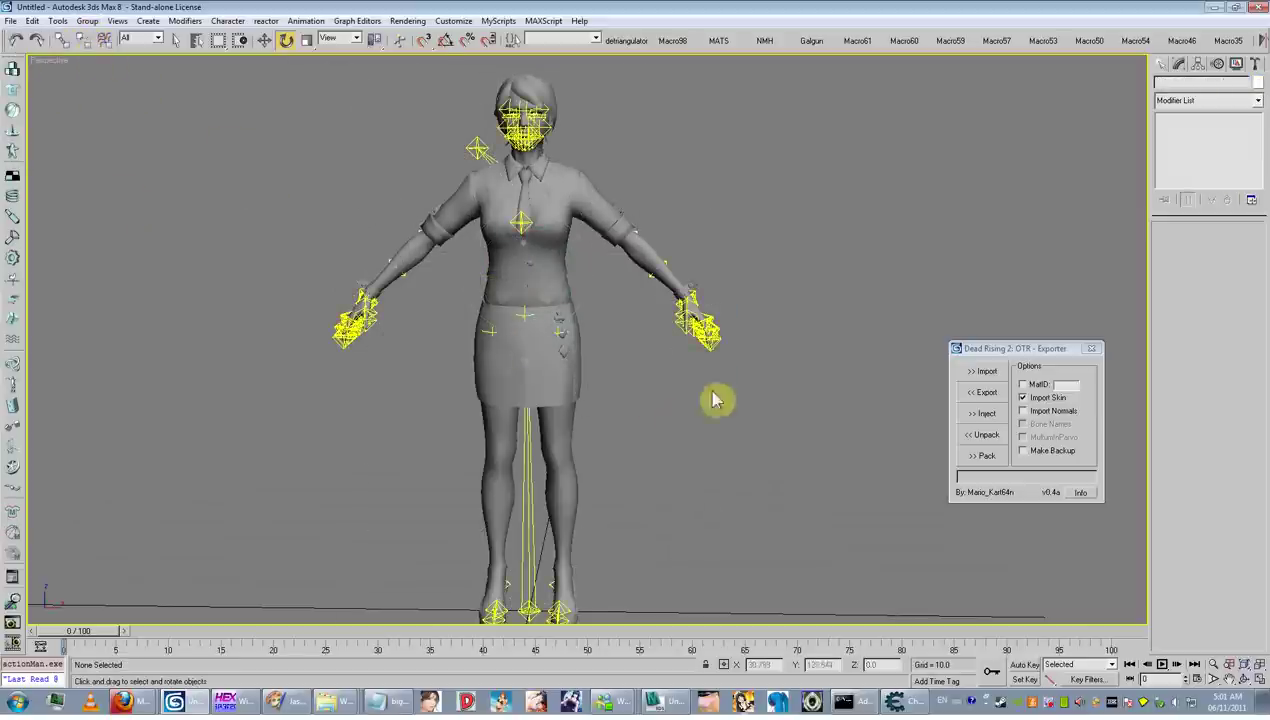
- Select Group01 and freeze it with Freeze Selection
{"action": "left_click", "coordinate": [648, 266]}
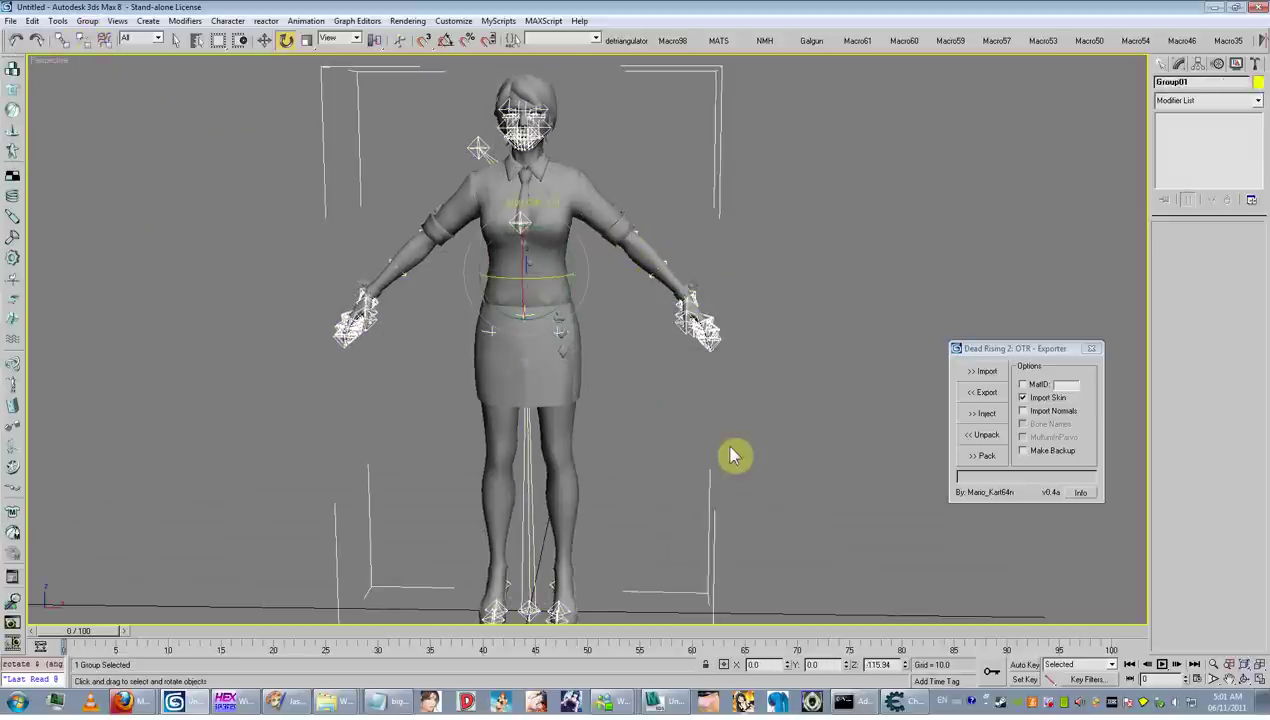
{"action": "left_click_drag", "start_coordinate": [730, 455], "coordinate": [690, 318]}
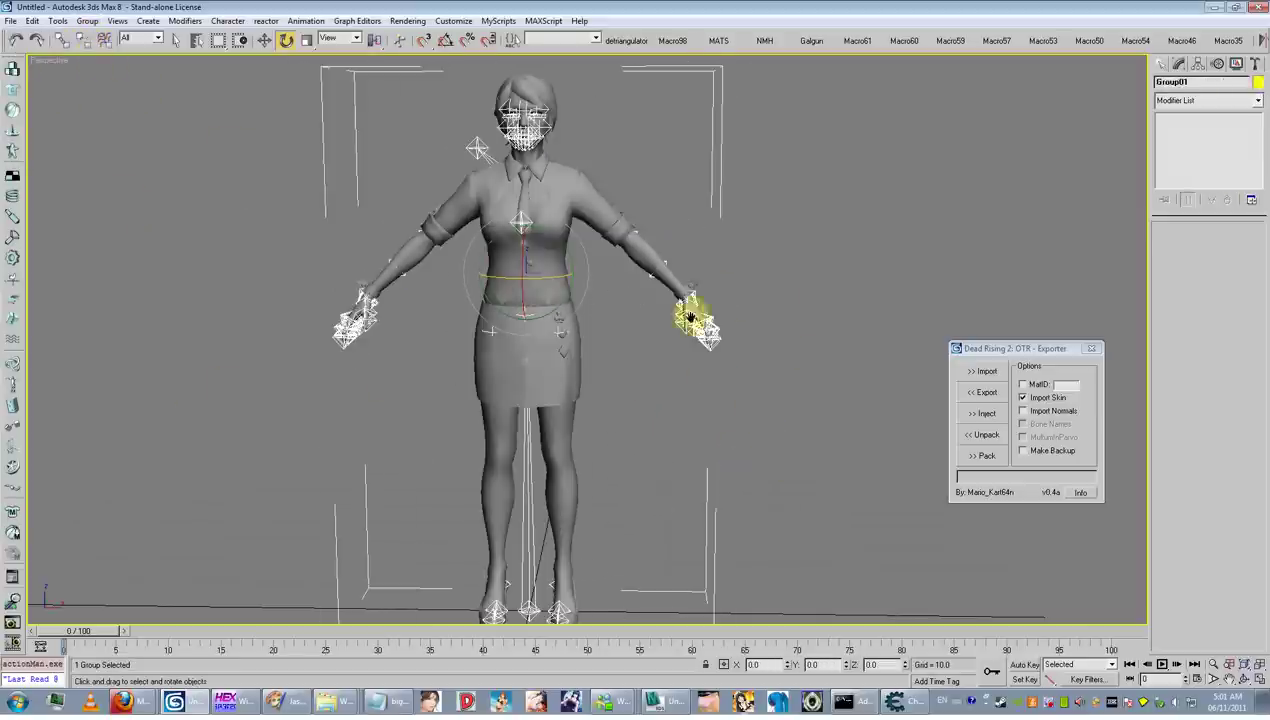
{"action": "scroll", "coordinate": [615, 298], "scroll_direction": "down", "scroll_amount": 3}
{"action": "middle_click_drag", "start_coordinate": [615, 298], "coordinate": [649, 247], "text": "alt"}
{"action": "right_click", "coordinate": [645, 242]}
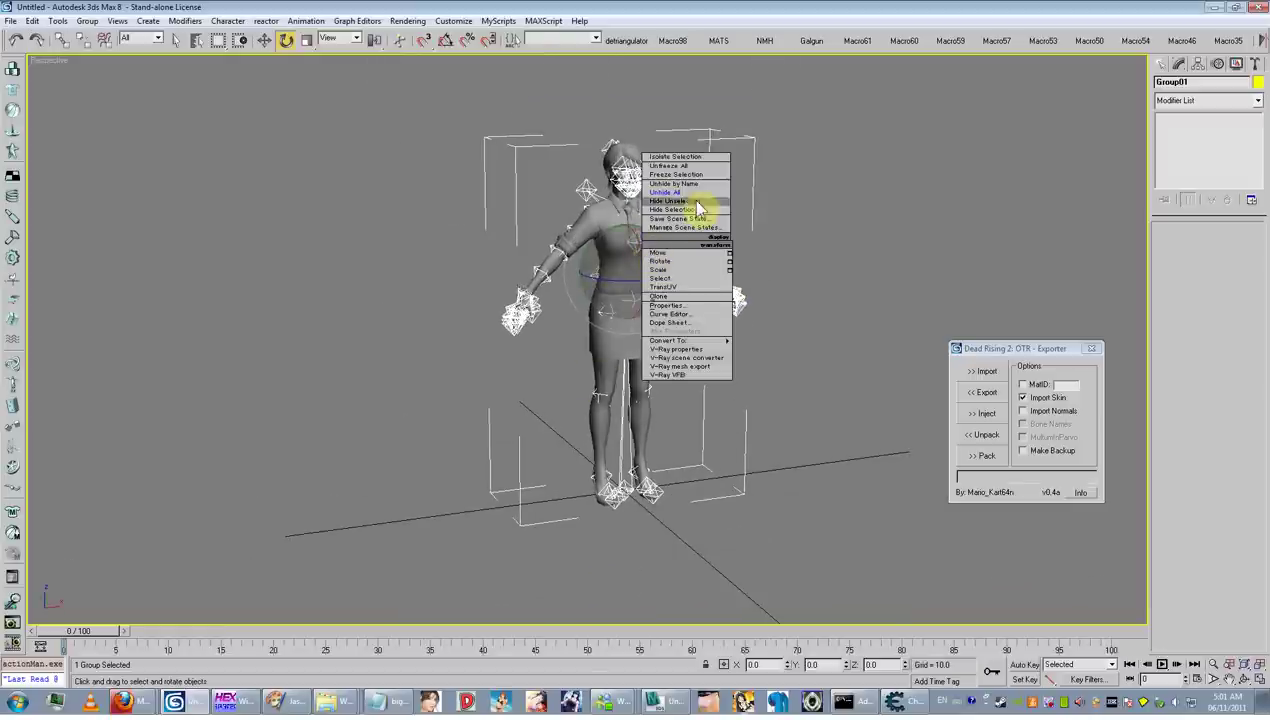
{"action": "left_click", "coordinate": [694, 191]}
- Confirm that the frozen character can no longer be selected by dragging a selection box
{"action": "scroll", "coordinate": [748, 368], "scroll_direction": "up", "scroll_amount": 3}
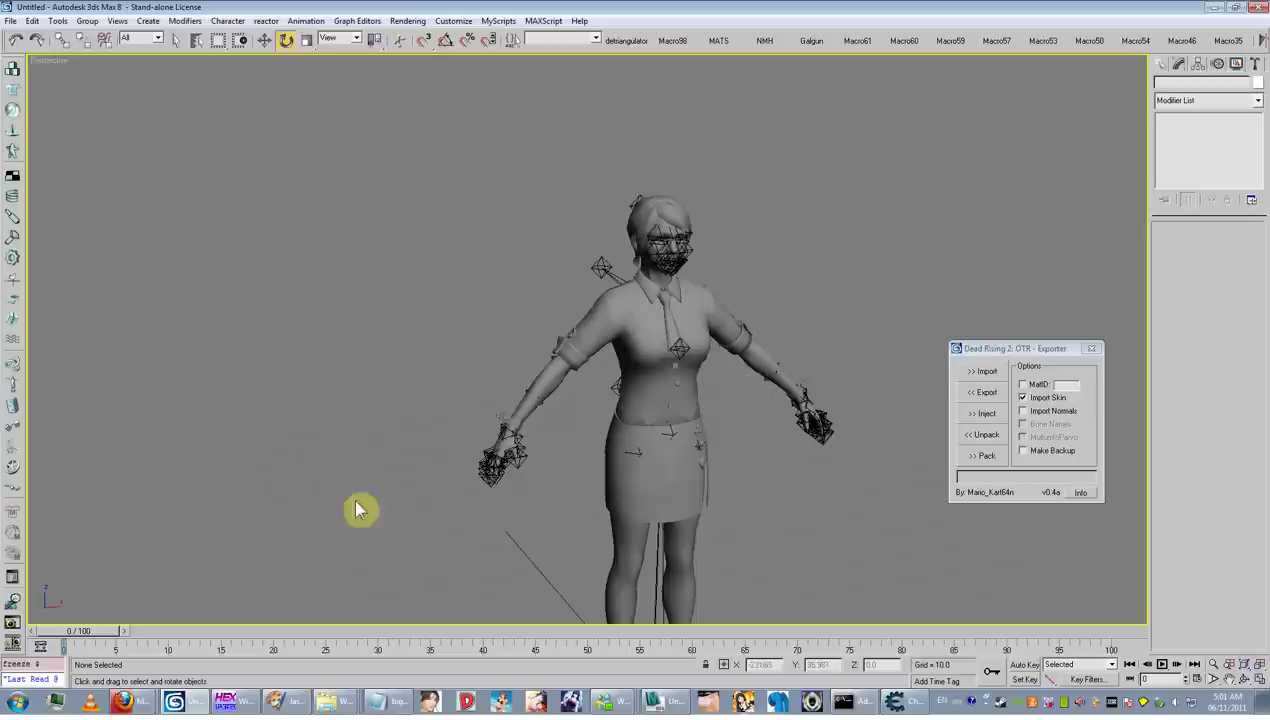
{"action": "scroll", "coordinate": [624, 343], "scroll_direction": "down", "scroll_amount": 5}
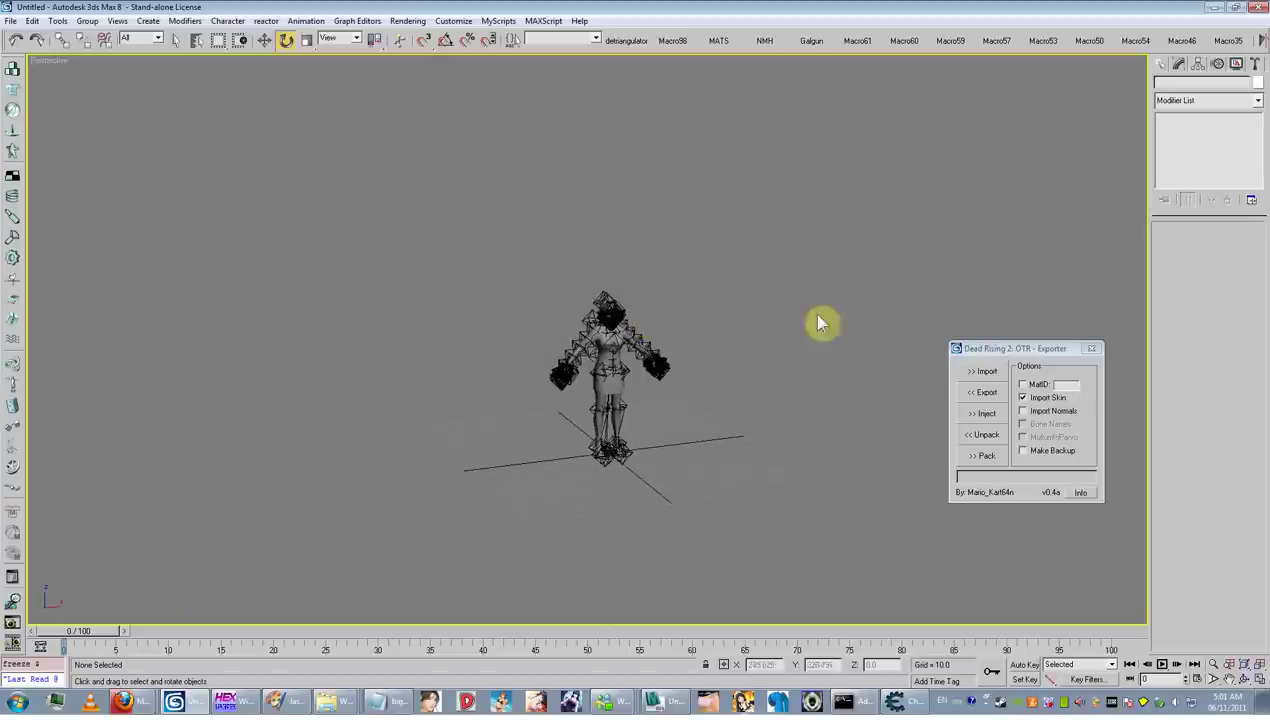
{"action": "left_click_drag", "start_coordinate": [310, 547], "coordinate": [900, 320]}
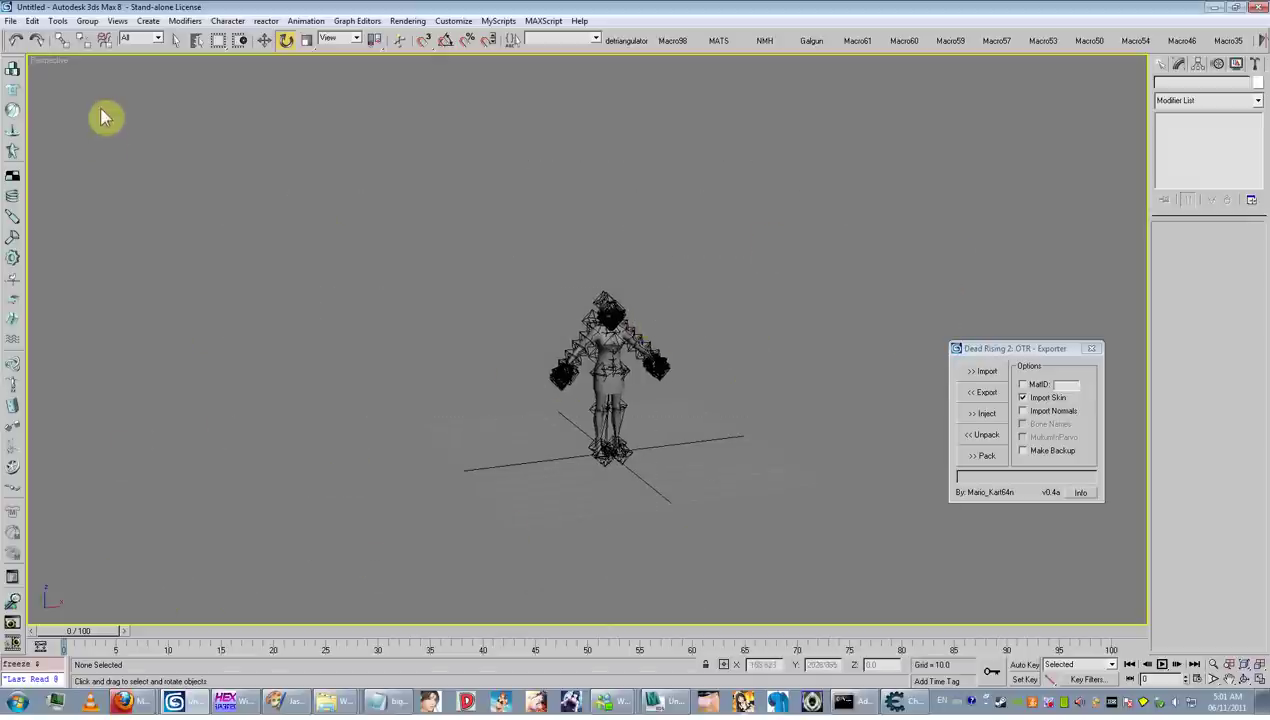
{"action": "left_click", "coordinate": [11, 21]}
{"action": "left_click", "coordinate": [357, 265]}
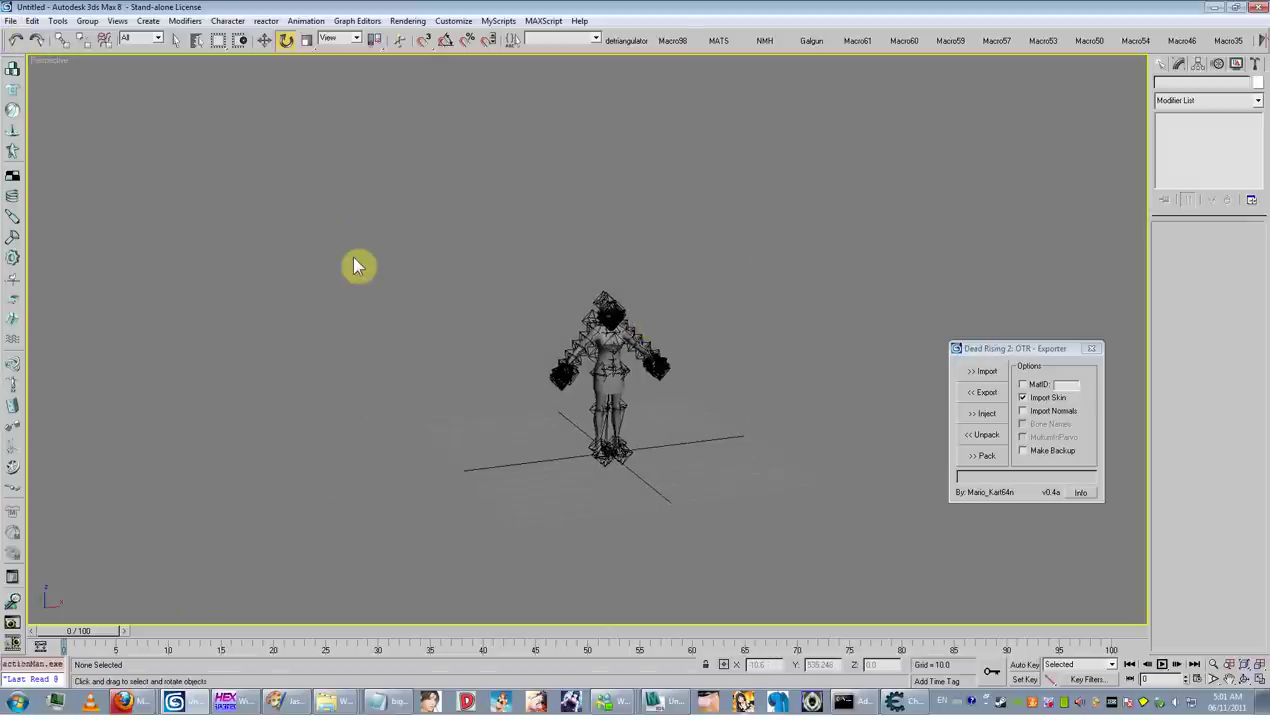
- Copy the _brit mod folder path from Explorer and navigate the Save As dialog there
{"action": "key", "text": "alt+Tab"}
{"action": "key", "text": "alt+Tab"}
{"action": "key", "text": "alt+Tab"}
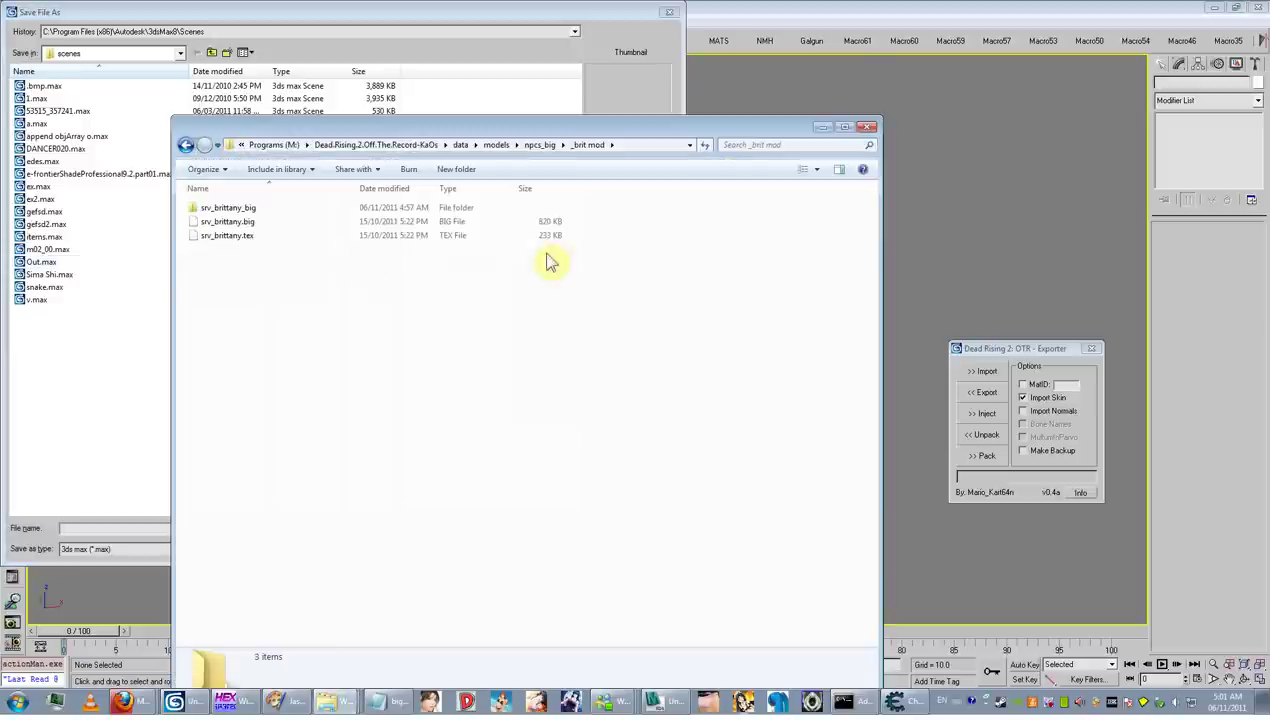
{"action": "left_click", "coordinate": [611, 146]}
{"action": "left_click", "coordinate": [636, 148]}
{"action": "key", "text": "ctrl+c"}
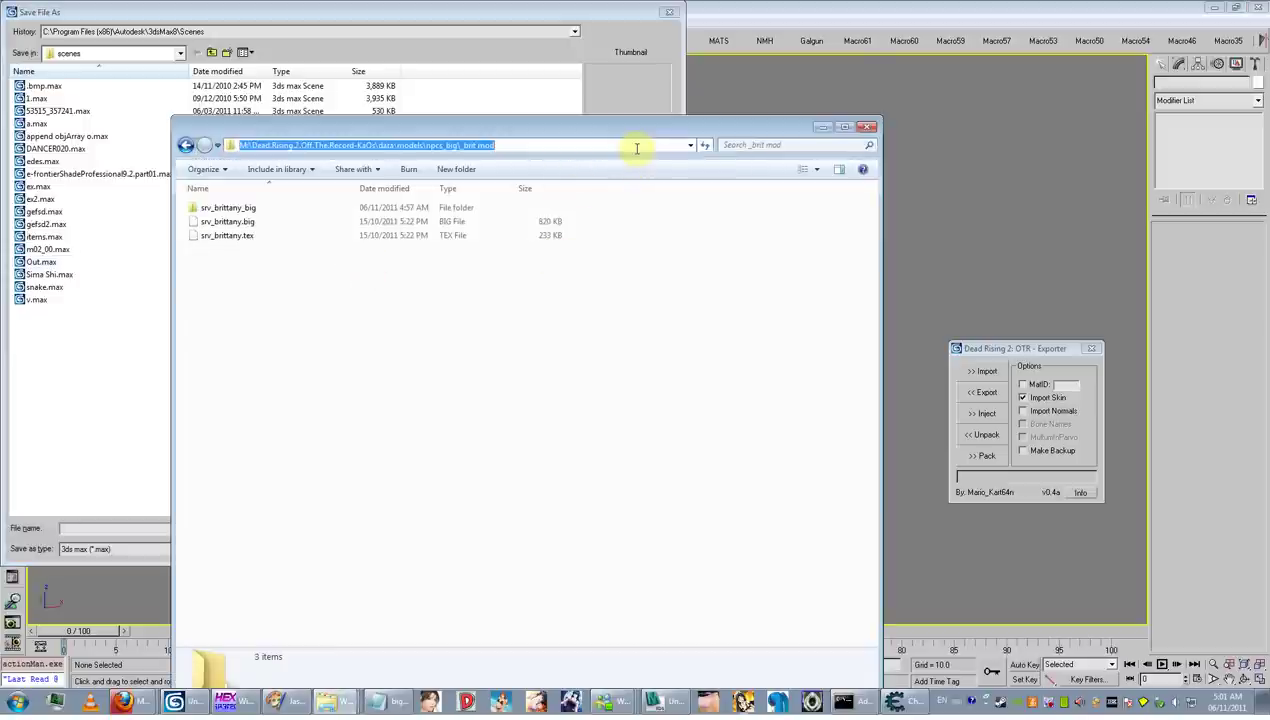
{"action": "left_click", "coordinate": [116, 508]}
{"action": "left_click", "coordinate": [118, 530]}
{"action": "key", "text": "ctrl+v"}
{"action": "key", "text": "Return"}
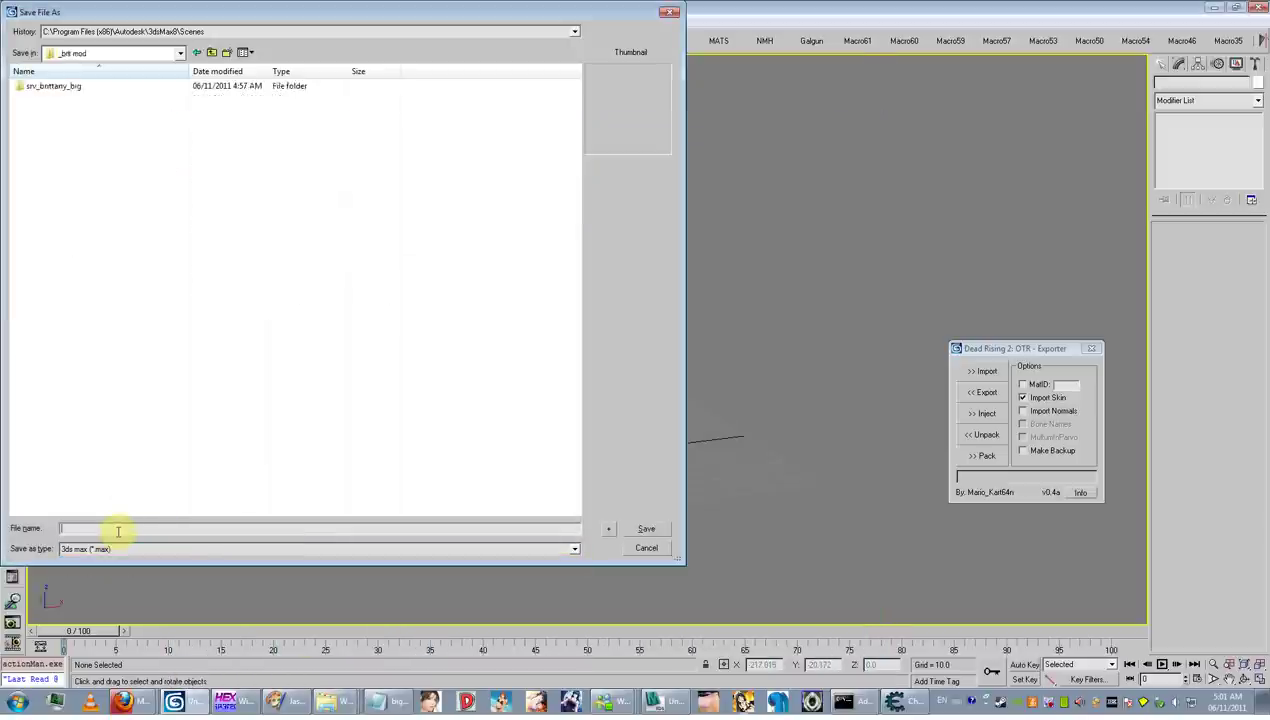
- Save the scene as mod in the _brit mod folder, then bring up the Jessica McCarney folder path
{"action": "left_click", "coordinate": [116, 531]}
{"action": "type", "text": "mod"}
{"action": "key", "text": "Return"}
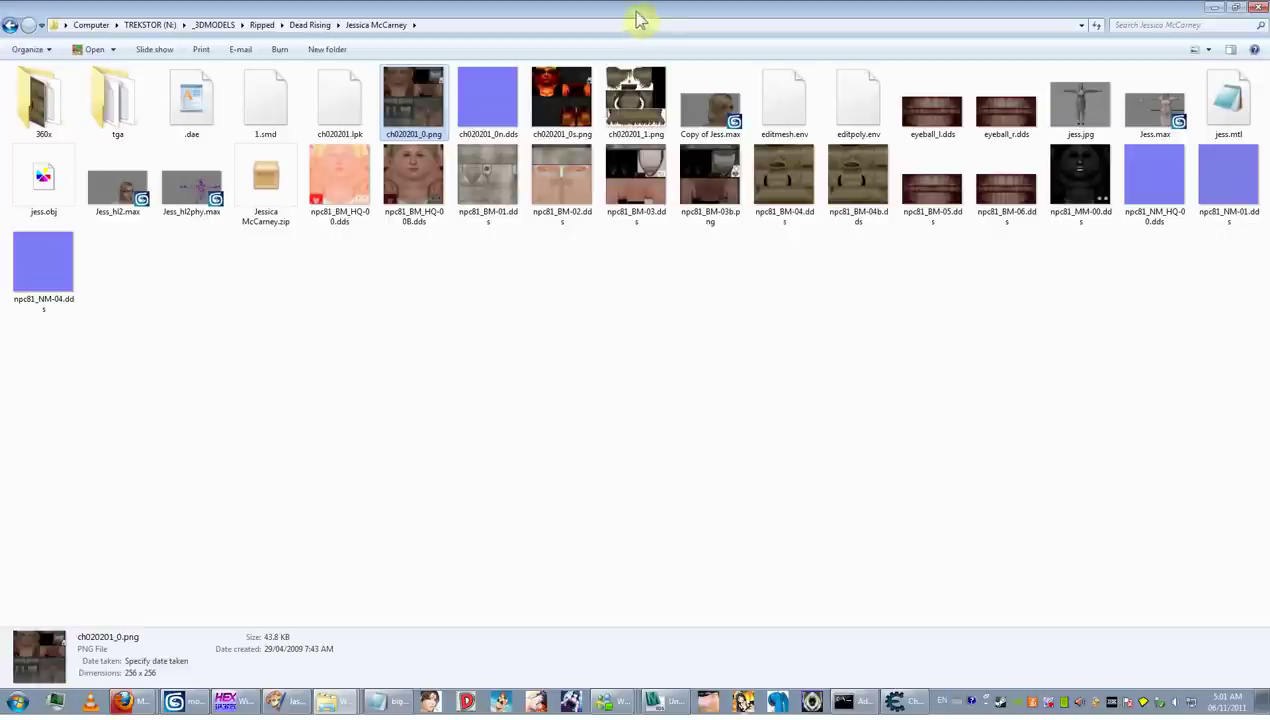
{"action": "left_click", "coordinate": [633, 25]}
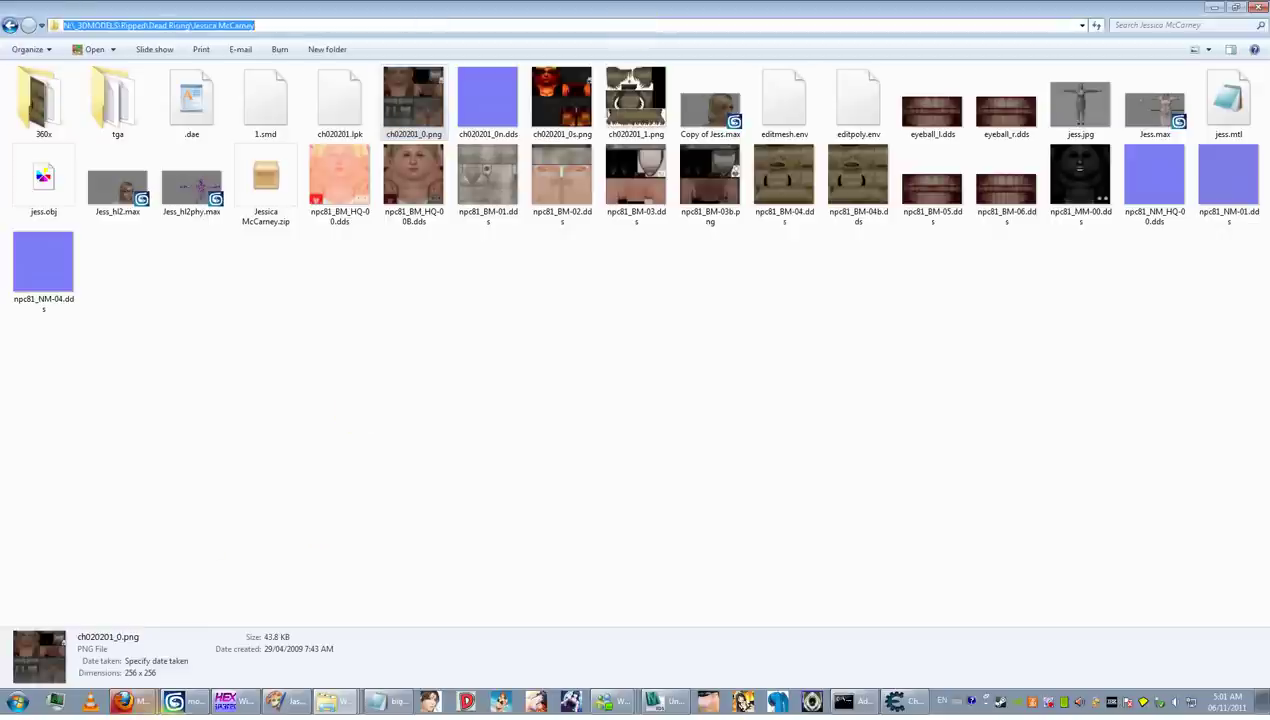
{"action": "left_click", "coordinate": [180, 701]}
{"action": "left_click", "coordinate": [10, 21]}
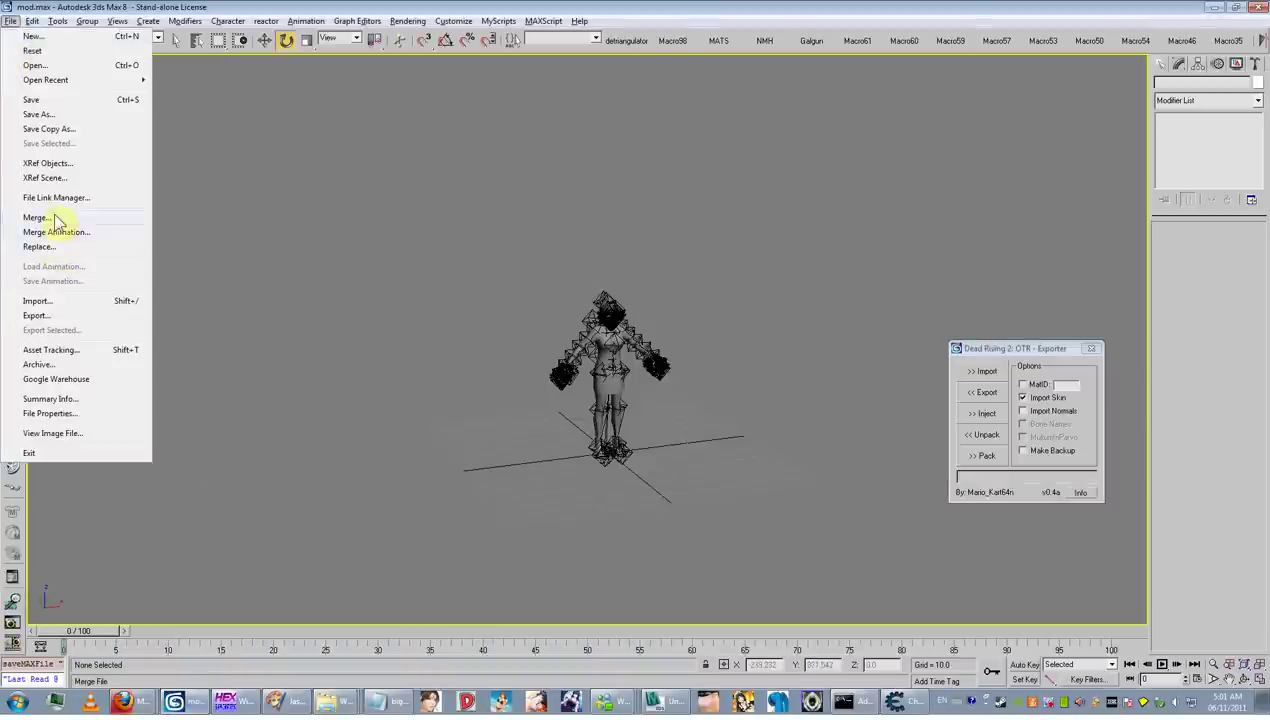
{"action": "left_click", "coordinate": [57, 220]}
{"action": "double_click", "coordinate": [263, 275]}
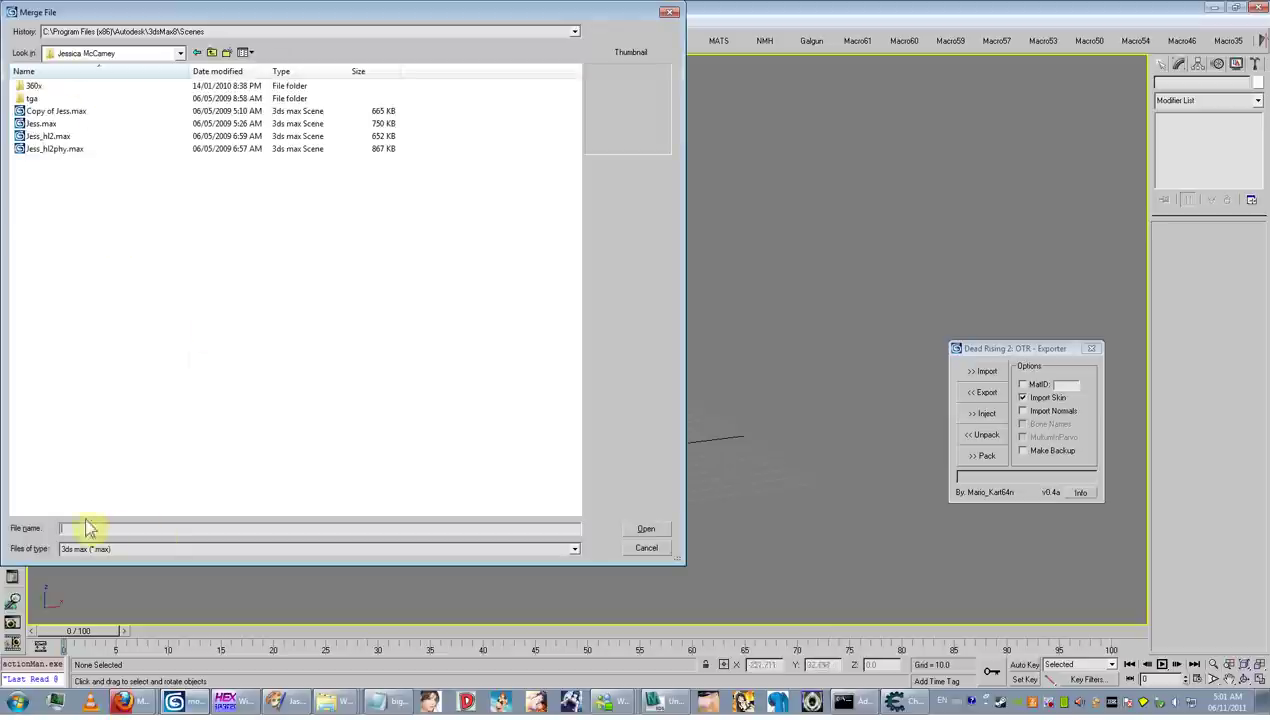
- Compare the Jess.max and Jess_hl2.max previews, then merge Jess_hl2.max
{"action": "left_click", "coordinate": [45, 123]}
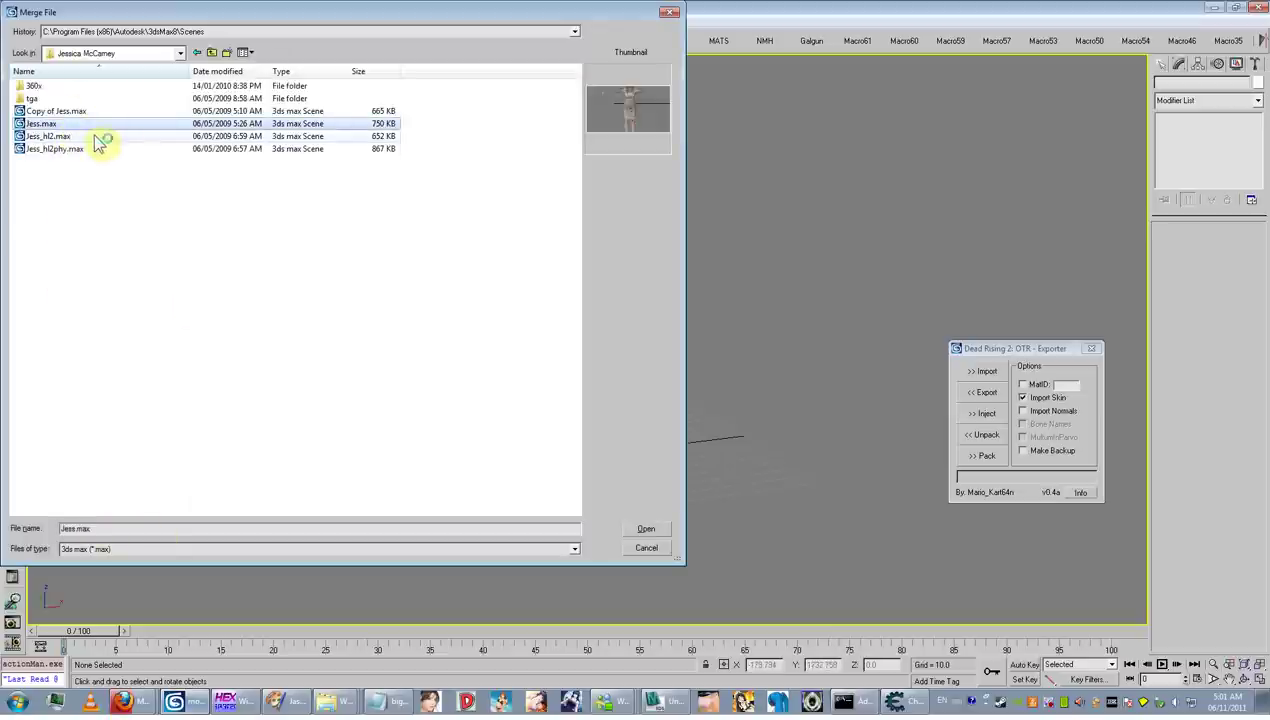
{"action": "left_click", "coordinate": [60, 136]}
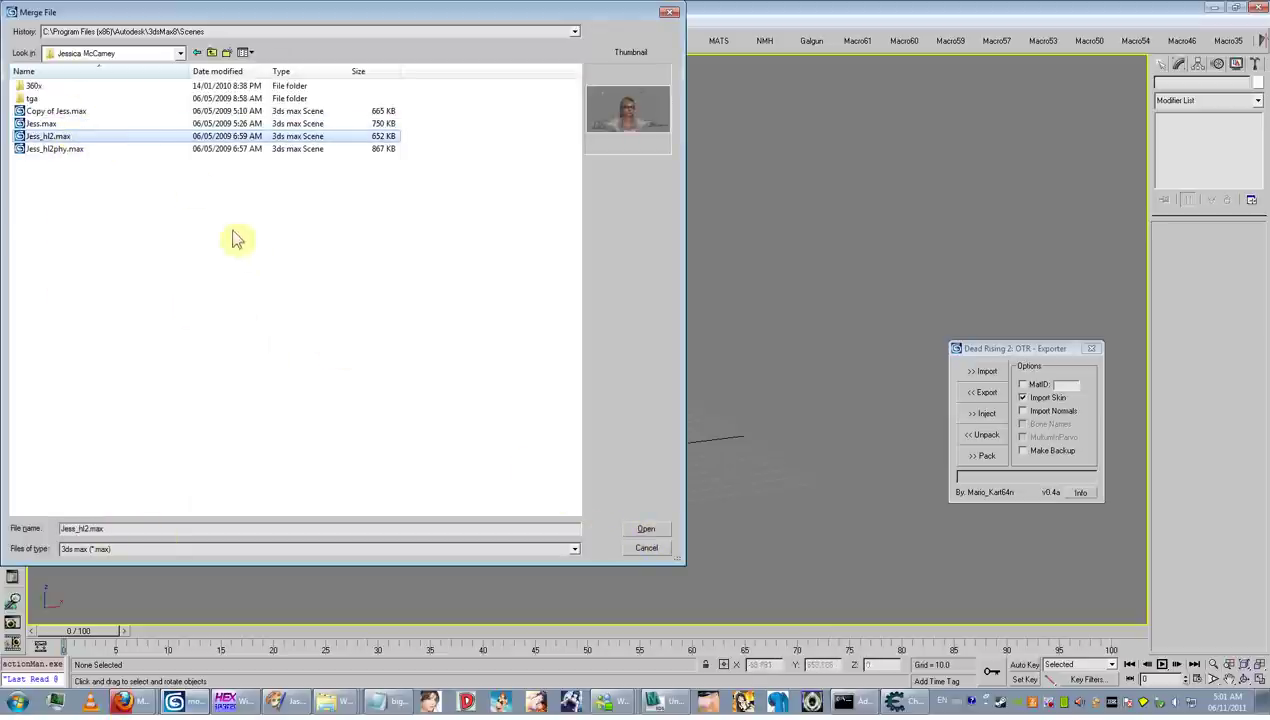
{"action": "left_click", "coordinate": [184, 124]}
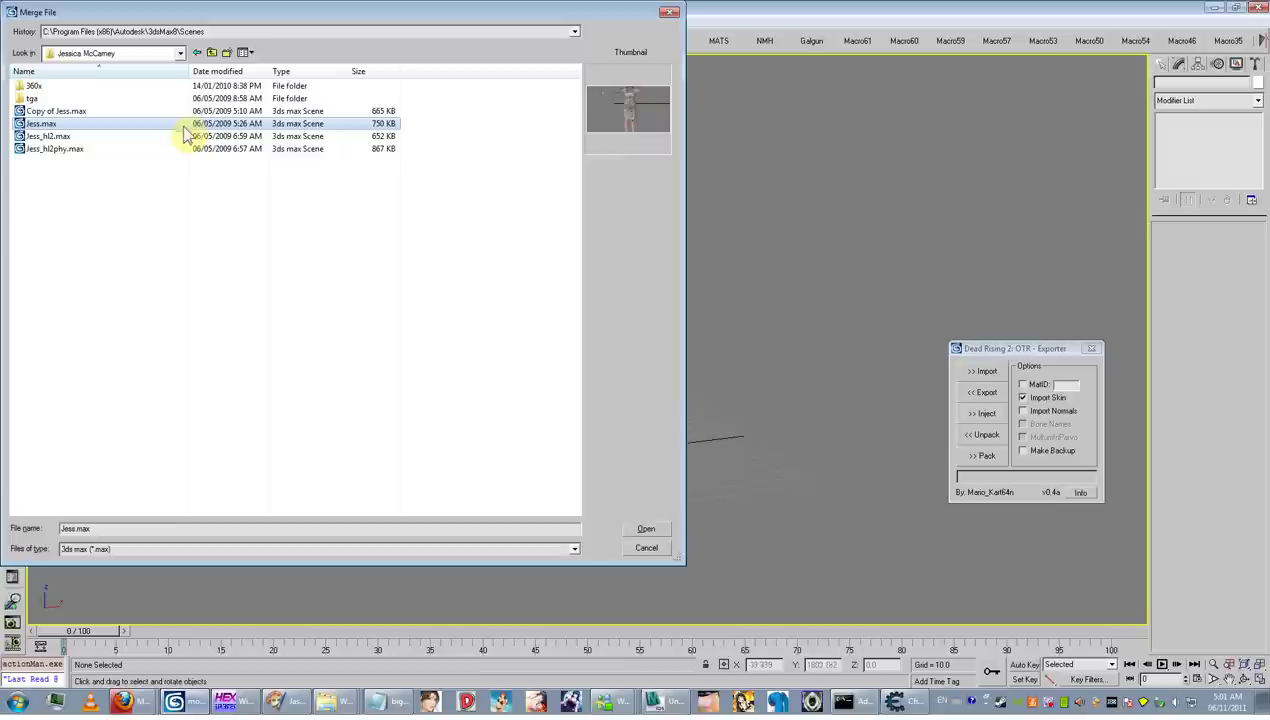
{"action": "left_click", "coordinate": [186, 137]}
{"action": "left_click", "coordinate": [190, 124]}
{"action": "left_click", "coordinate": [188, 137]}
{"action": "left_click", "coordinate": [196, 124]}
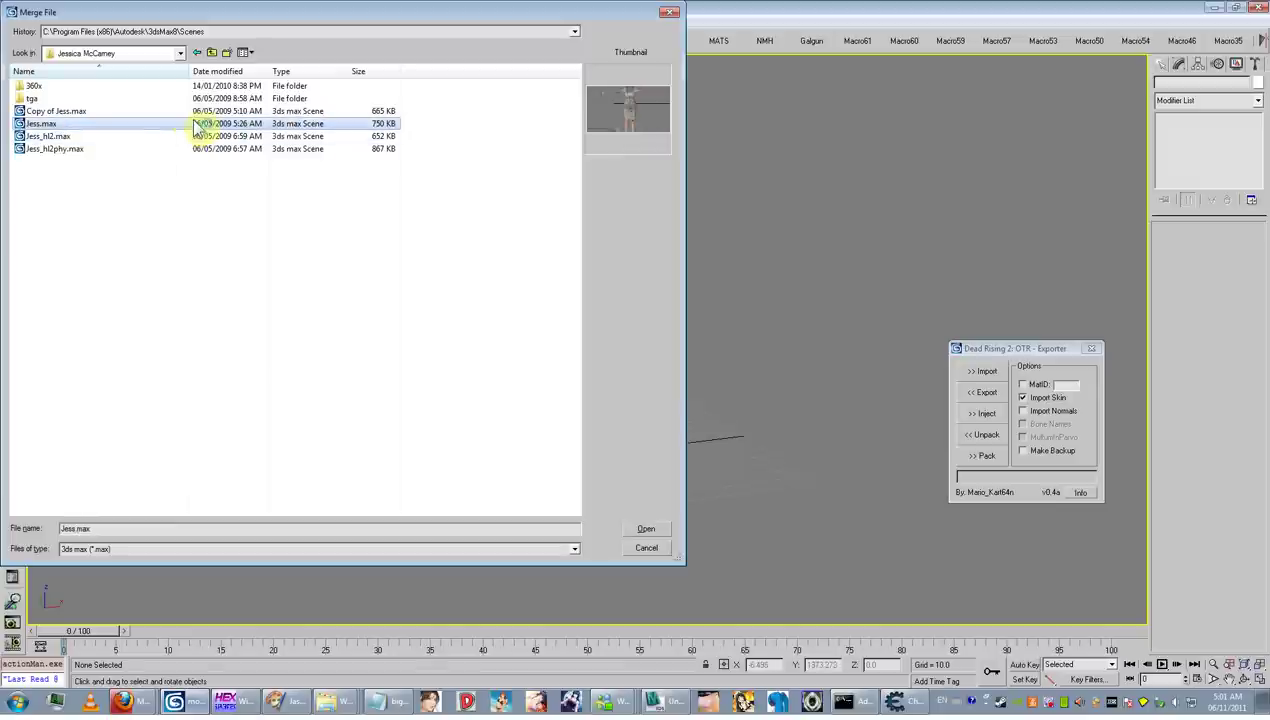
{"action": "left_click", "coordinate": [200, 136]}
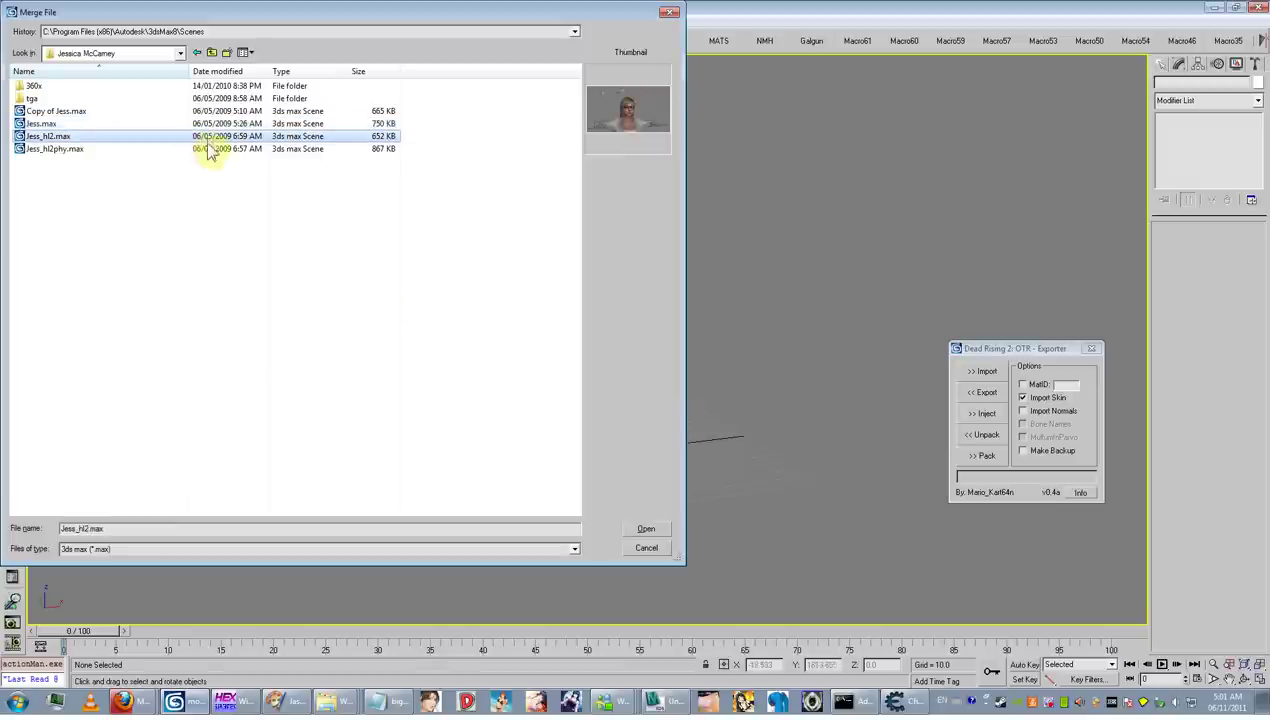
{"action": "left_click", "coordinate": [645, 529]}
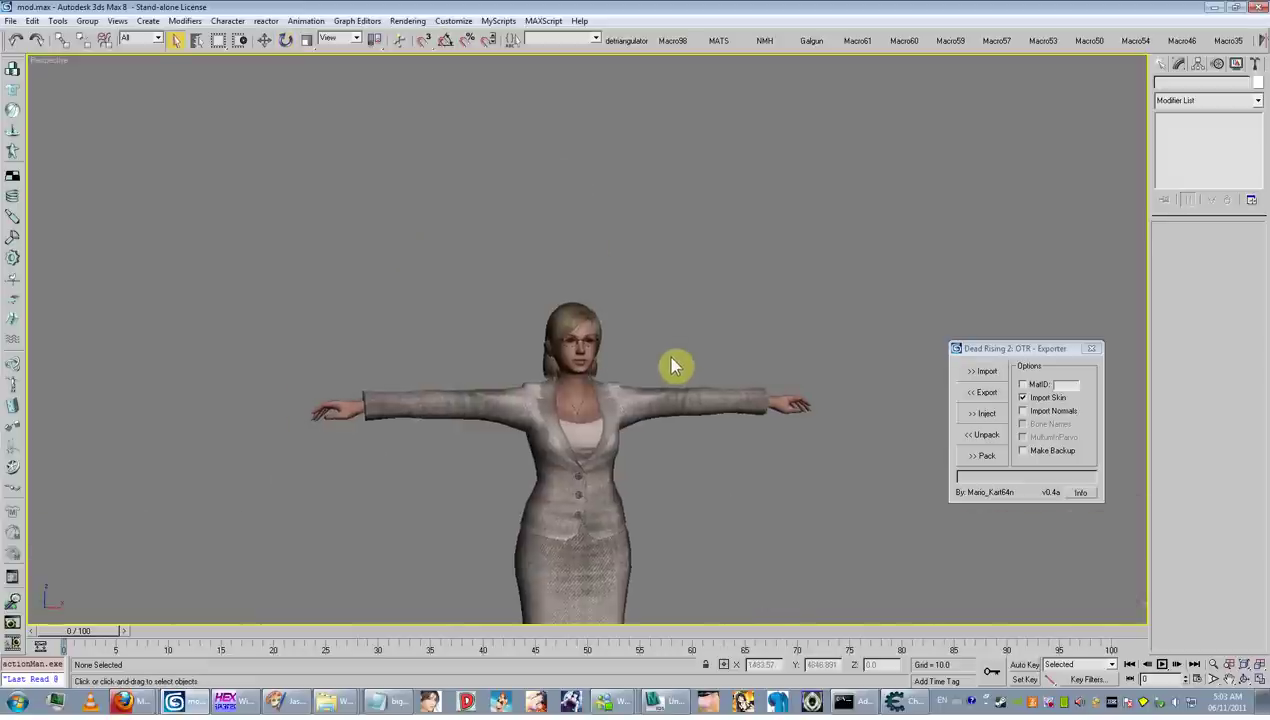
- Unhide all the hidden skeleton bones with the quad menu's Unhide All
{"action": "scroll", "coordinate": [672, 366], "scroll_direction": "down", "scroll_amount": 3}
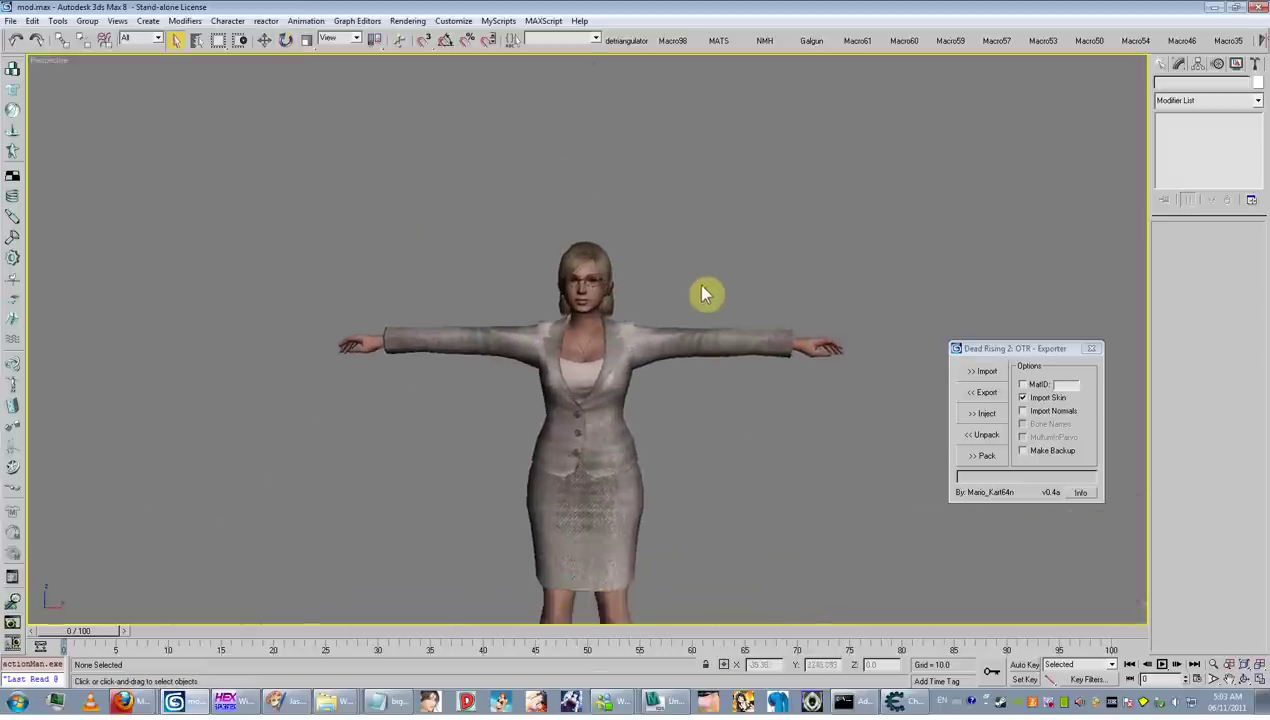
{"action": "middle_click_drag", "start_coordinate": [703, 292], "coordinate": [660, 310], "text": "alt"}
{"action": "right_click", "coordinate": [702, 336]}
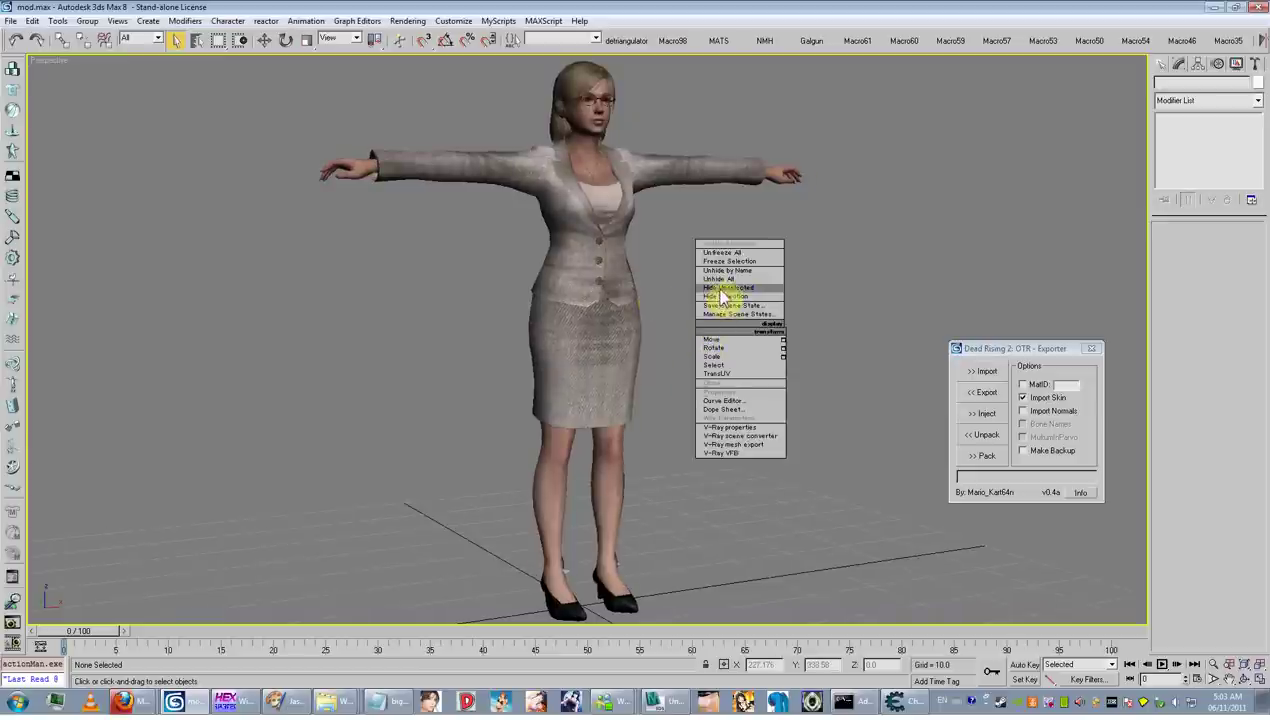
{"action": "left_click", "coordinate": [729, 293]}
- Inspect the mesh in wireframe with F3, then return to shaded display
{"action": "key", "text": "F3"}
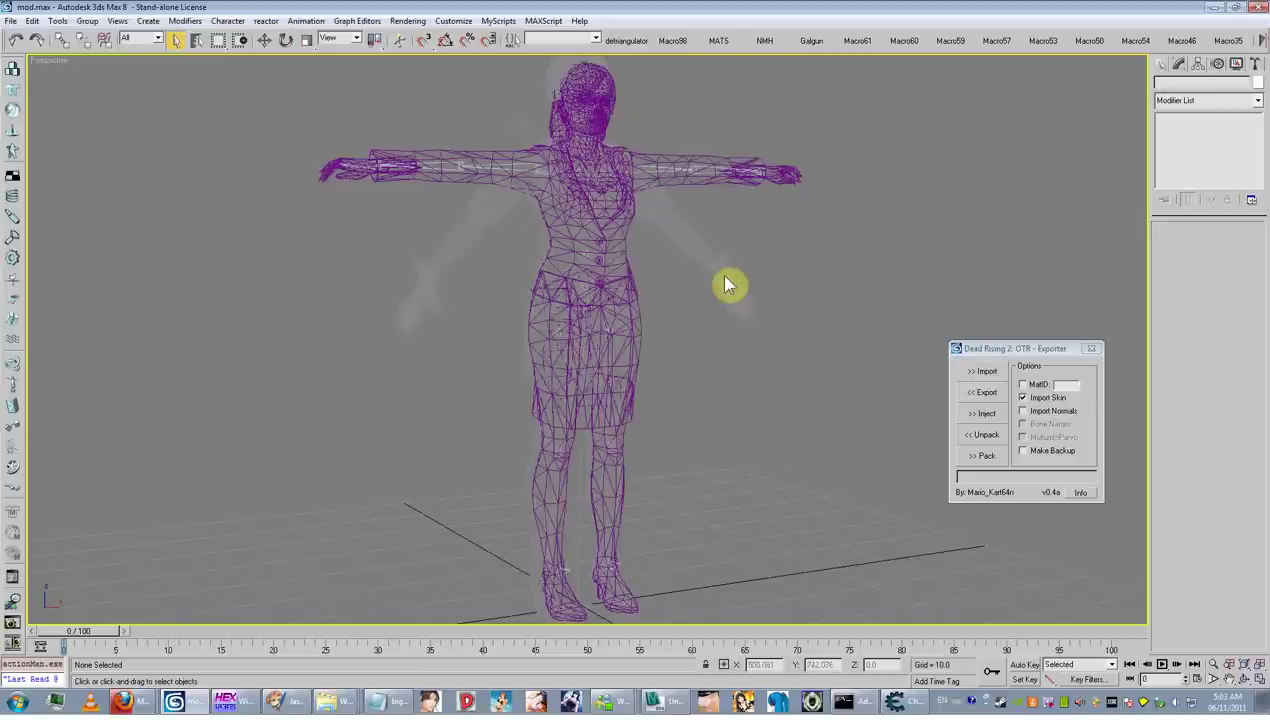
{"action": "middle_click_drag", "start_coordinate": [729, 283], "coordinate": [689, 275], "text": "alt"}
{"action": "scroll", "coordinate": [706, 391], "scroll_direction": "up", "scroll_amount": 3}
{"action": "middle_click_drag", "start_coordinate": [706, 391], "coordinate": [761, 342], "text": "alt"}
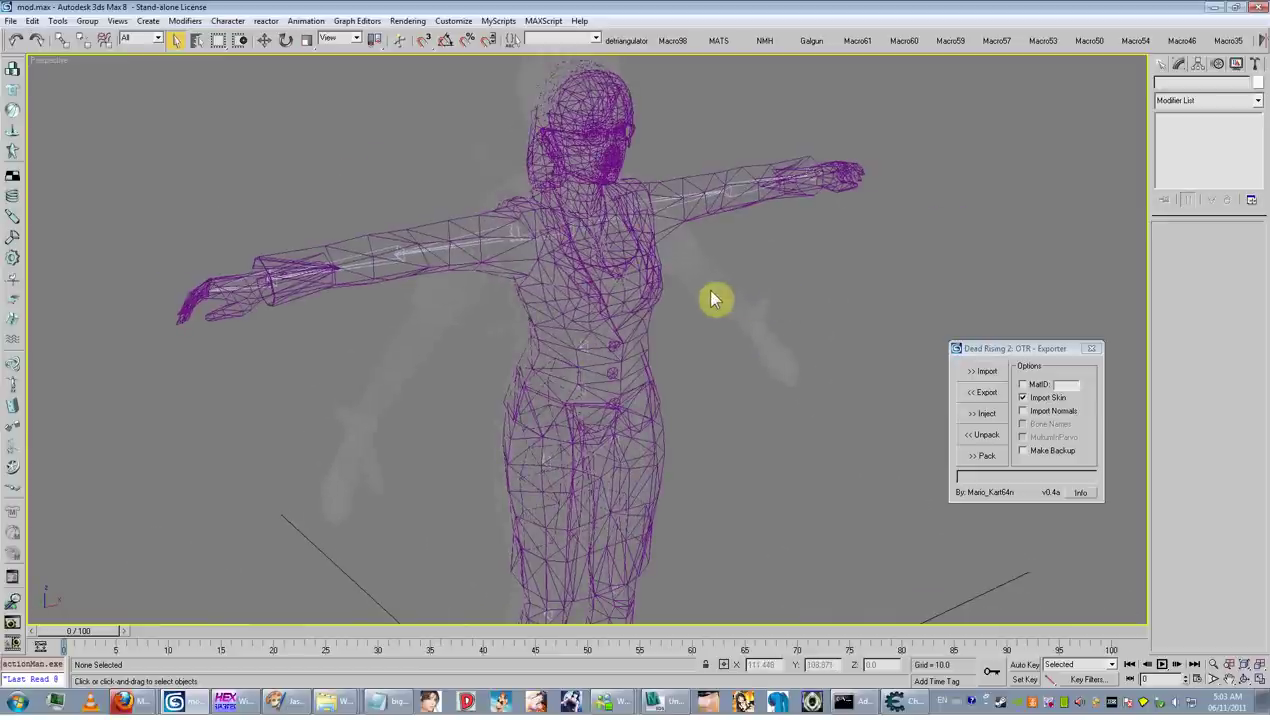
{"action": "key", "text": "F3"}
{"action": "middle_click_drag", "start_coordinate": [612, 300], "coordinate": [618, 275], "text": "alt"}
{"action": "scroll", "coordinate": [629, 354], "scroll_direction": "down", "scroll_amount": 3}
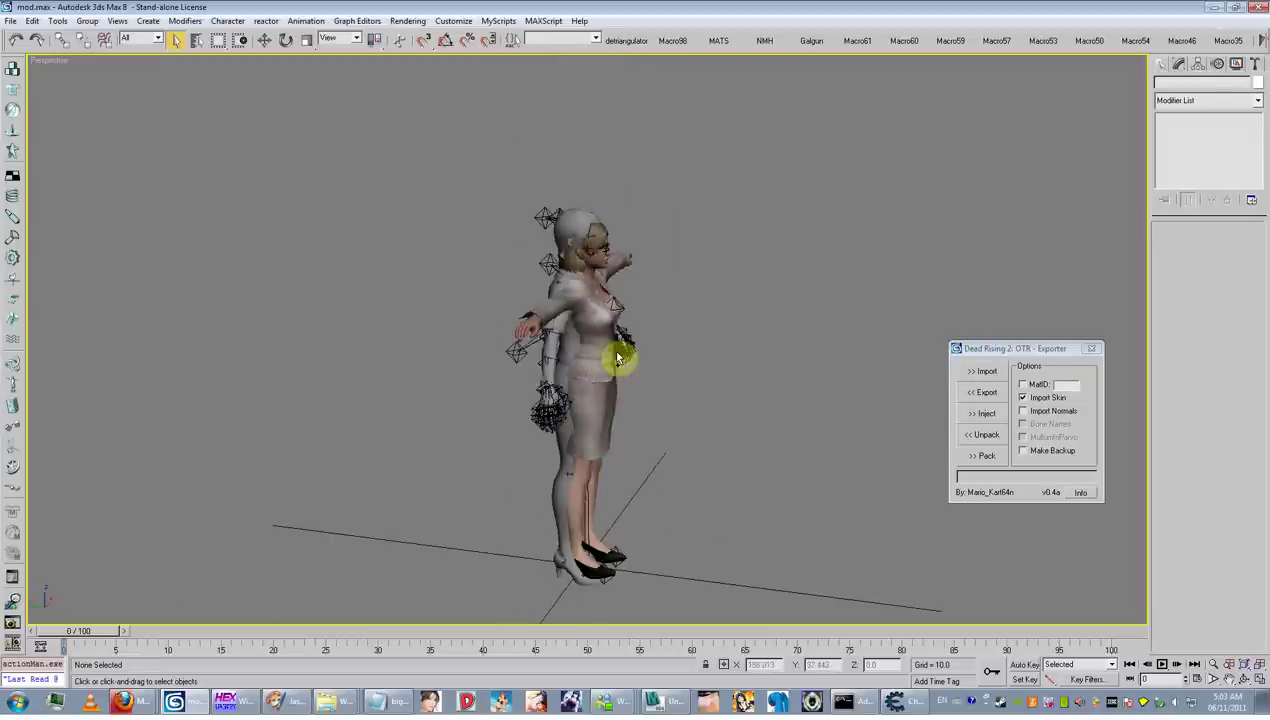
- Select every object in the scene with Ctrl+A
{"action": "key", "text": "ctrl+a"}
{"action": "middle_click_drag", "start_coordinate": [731, 241], "coordinate": [737, 204], "text": "alt"}
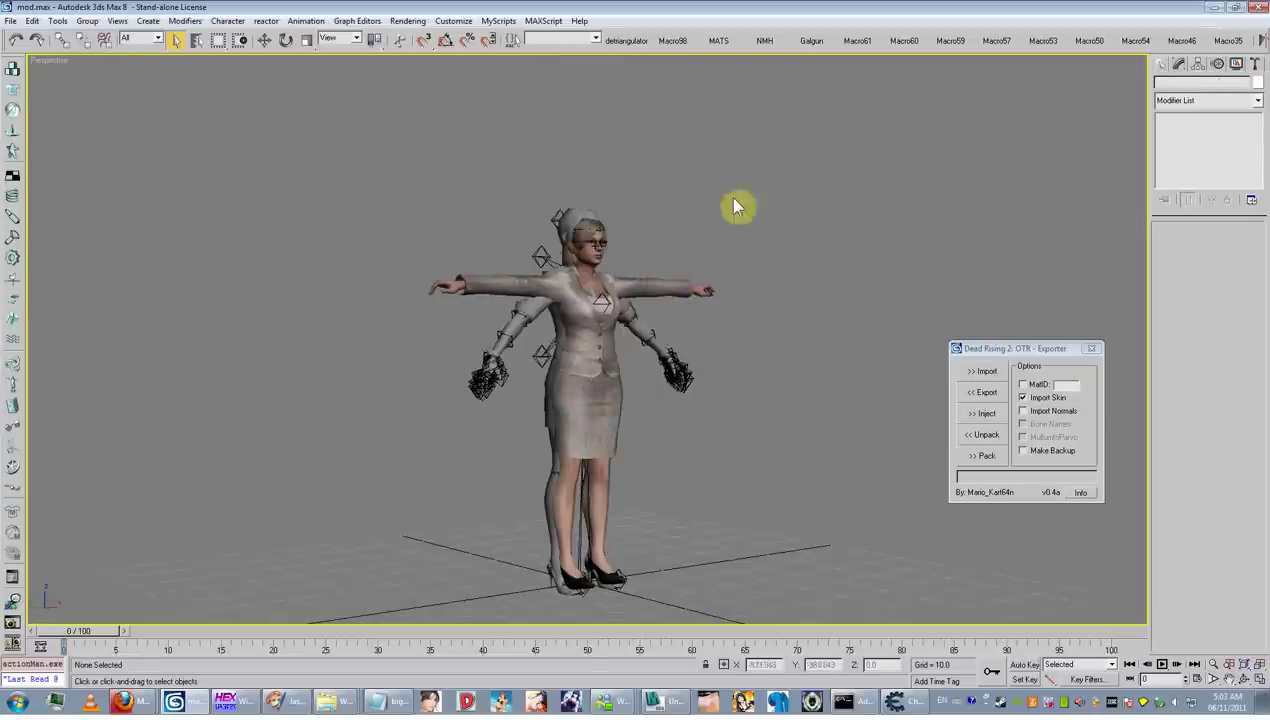
{"action": "middle_click_drag", "start_coordinate": [375, 390], "coordinate": [290, 360], "text": "alt"}
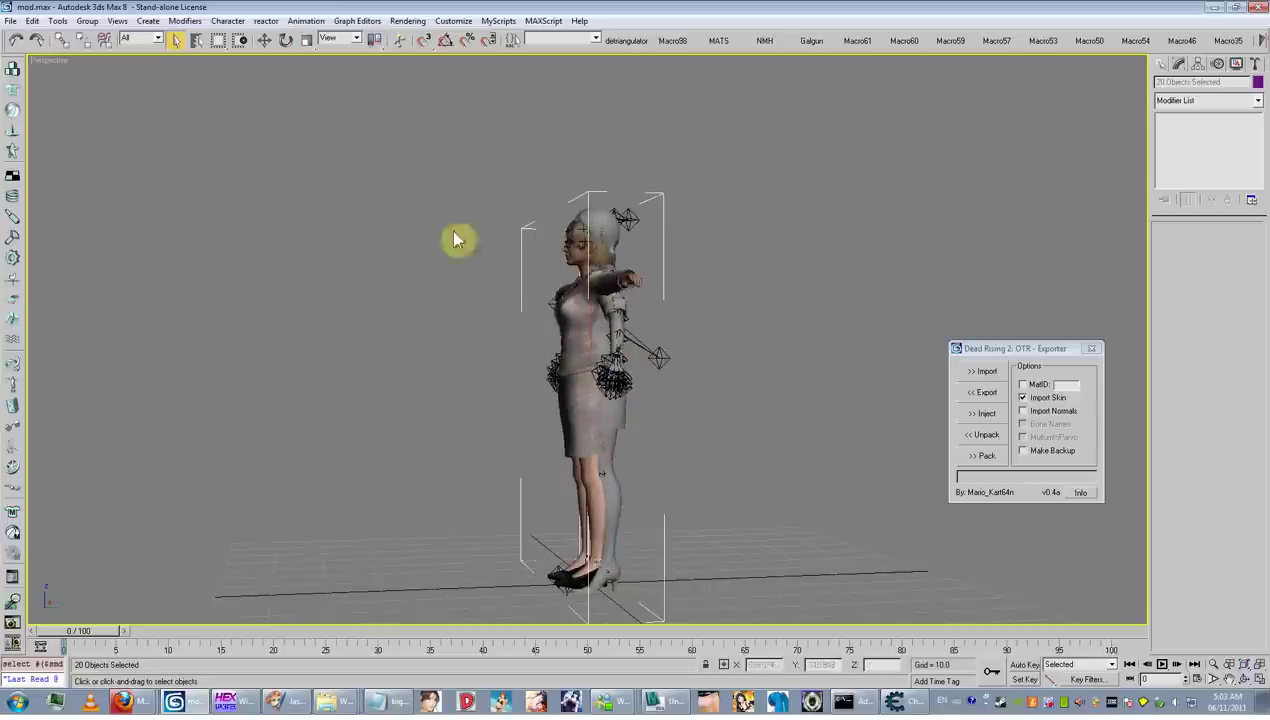
{"action": "left_click", "coordinate": [263, 40]}
- Nudge the whole merged character slightly along Y to align it
{"action": "middle_click_drag", "start_coordinate": [577, 329], "coordinate": [790, 348], "text": "alt"}
{"action": "middle_click_drag", "start_coordinate": [512, 381], "coordinate": [574, 342], "text": "alt"}
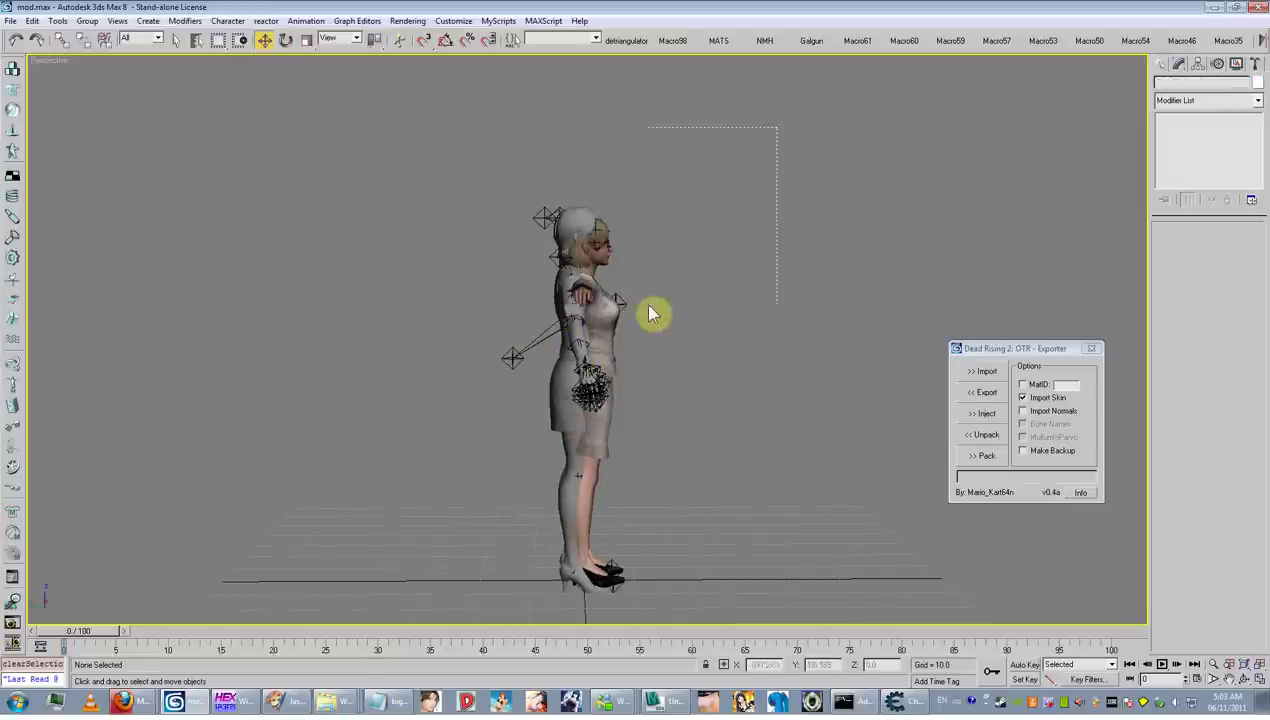
{"action": "left_click_drag", "start_coordinate": [542, 358], "coordinate": [535, 358]}
{"action": "left_click", "coordinate": [535, 358]}
{"action": "middle_click_drag", "start_coordinate": [535, 358], "coordinate": [524, 360], "text": "alt"}
{"action": "scroll", "coordinate": [638, 377], "scroll_direction": "up", "scroll_amount": 5}
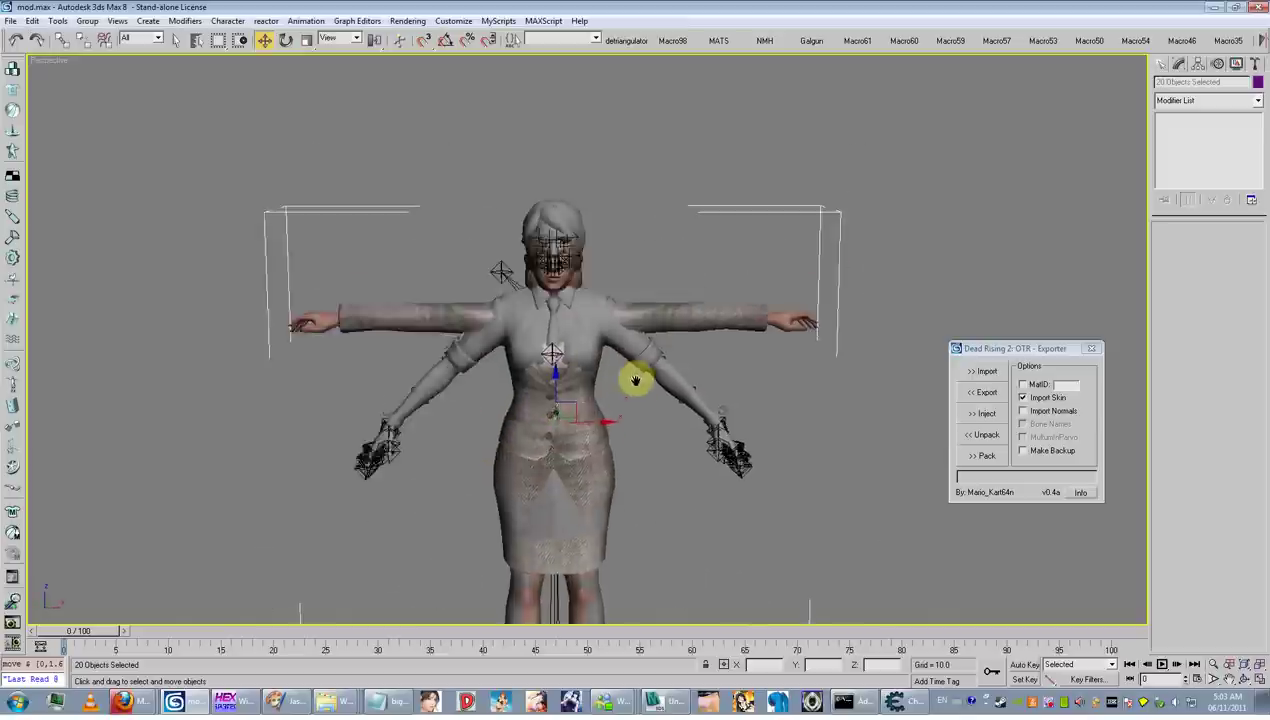
- Lower the right and left upper-arm bones so both arms drop toward her sides
{"action": "left_click", "coordinate": [731, 381]}
{"action": "middle_click_drag", "start_coordinate": [731, 381], "coordinate": [712, 334]}
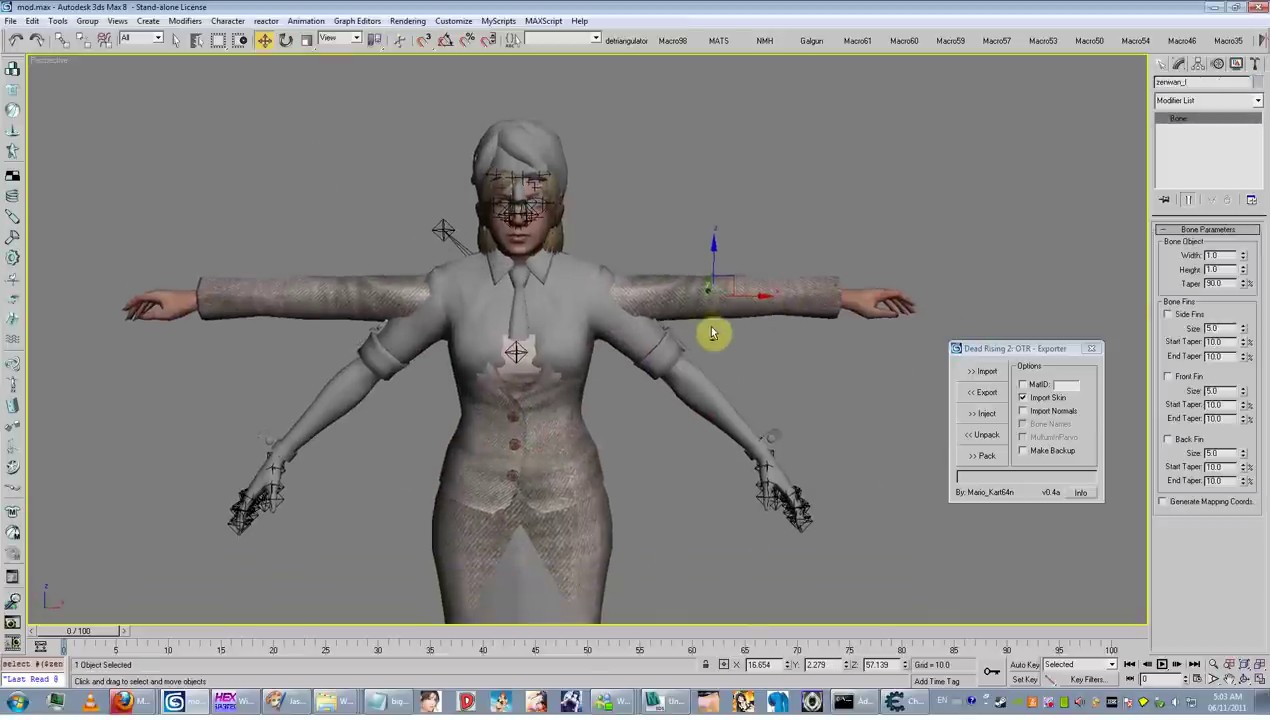
{"action": "left_click_drag", "start_coordinate": [731, 284], "coordinate": [723, 363]}
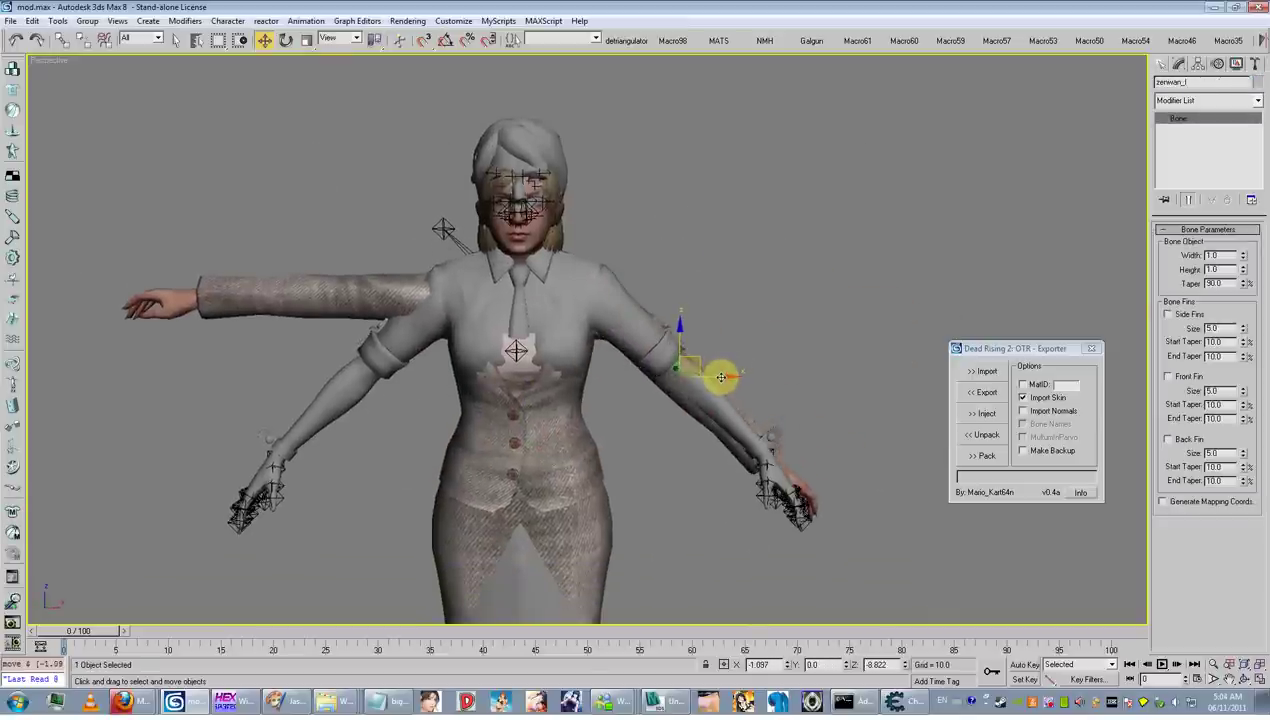
{"action": "left_click", "coordinate": [292, 257]}
{"action": "left_click", "coordinate": [333, 302]}
{"action": "middle_click_drag", "start_coordinate": [334, 306], "coordinate": [377, 221]}
{"action": "left_click_drag", "start_coordinate": [384, 244], "coordinate": [403, 320]}
{"action": "middle_click_drag", "start_coordinate": [403, 320], "coordinate": [418, 362], "text": "alt"}
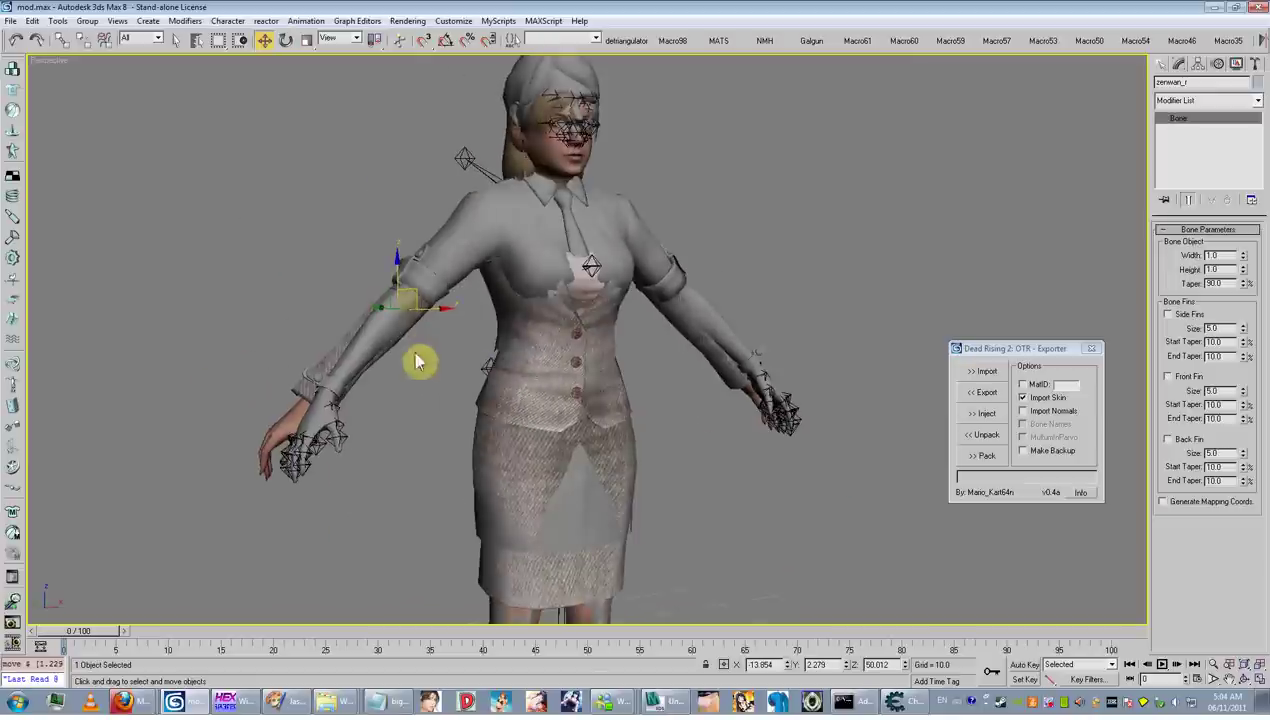
- Refine the arm pose using the bones around the right hand, excluding the mesh box
{"action": "left_click_drag", "start_coordinate": [733, 355], "coordinate": [717, 360]}
{"action": "left_click", "coordinate": [733, 242], "text": "alt"}
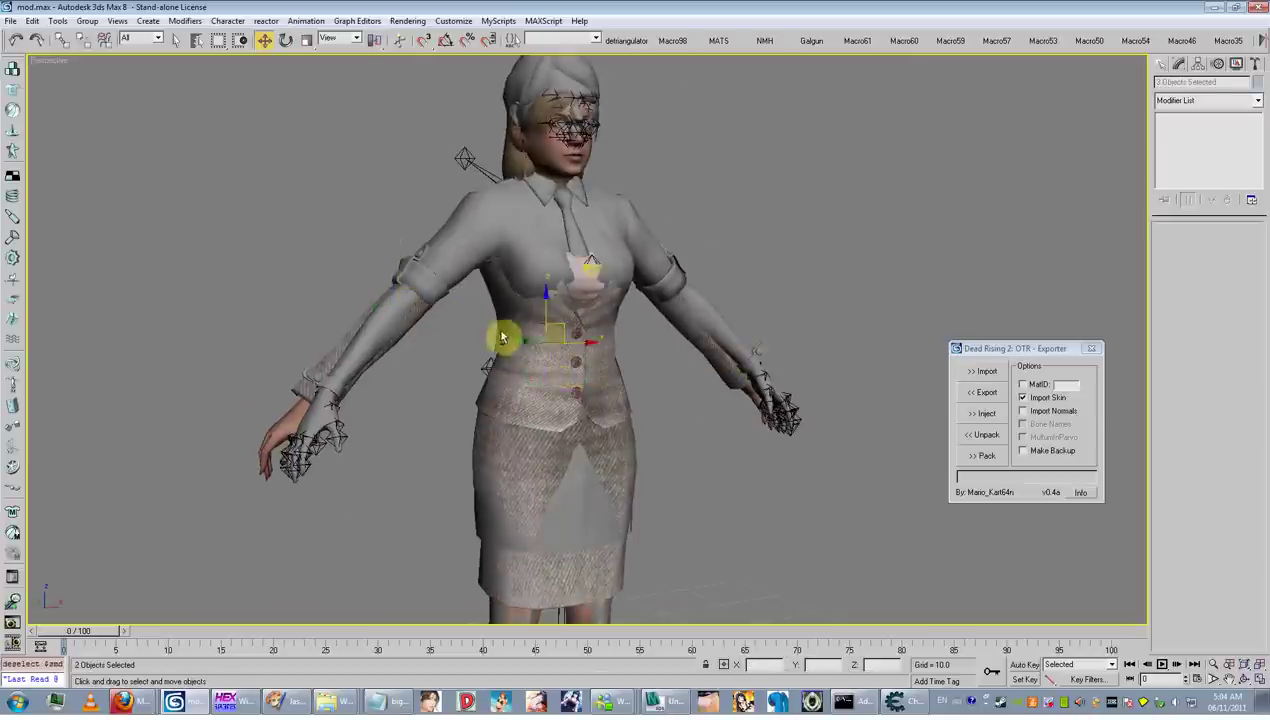
{"action": "middle_click_drag", "start_coordinate": [505, 334], "coordinate": [516, 347], "text": "alt"}
{"action": "mouse_move", "coordinate": [494, 347]}
{"action": "left_mouse_down"}
{"action": "mouse_move", "coordinate": [522, 349]}
{"action": "mouse_move", "coordinate": [499, 348]}
{"action": "left_mouse_up"}
{"action": "middle_click_drag", "start_coordinate": [467, 438], "coordinate": [301, 505], "text": "alt"}
{"action": "middle_click_drag", "start_coordinate": [340, 446], "coordinate": [783, 502], "text": "alt"}
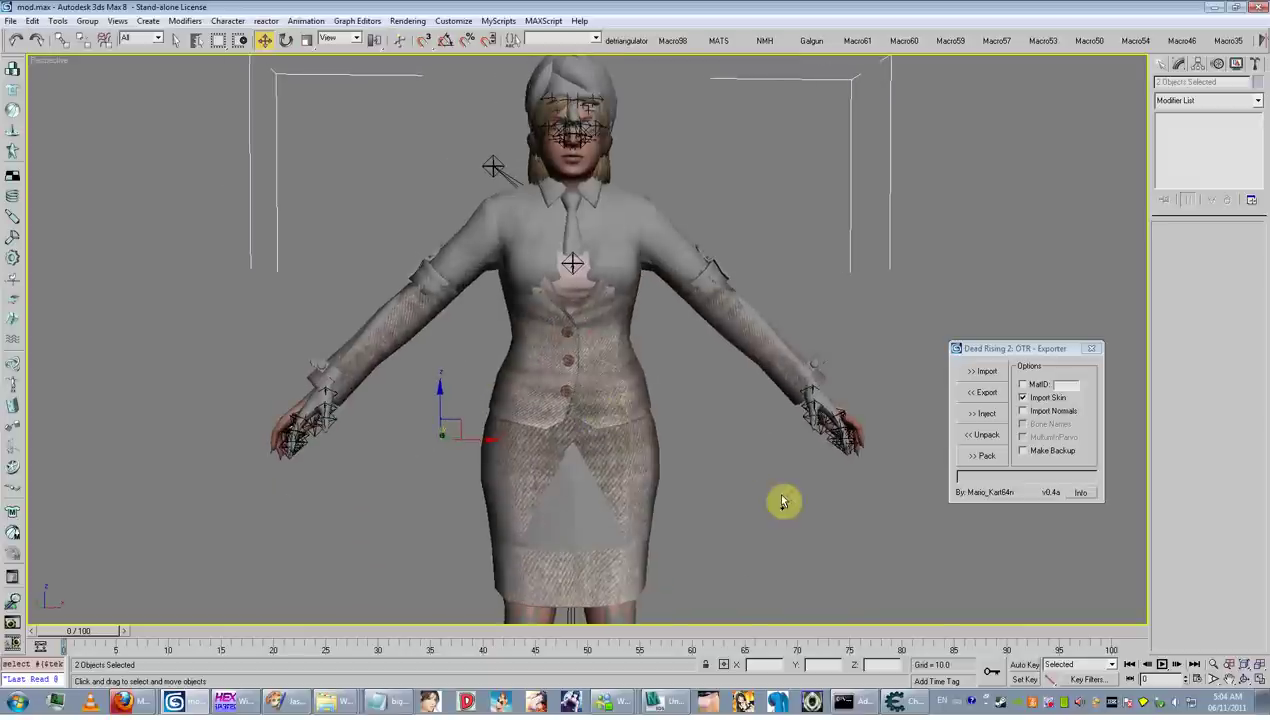
- Move the tekubi_r and tekubi_l wrist bones so the hands match the lowered arms
{"action": "left_click", "coordinate": [820, 319]}
{"action": "middle_click_drag", "start_coordinate": [567, 391], "coordinate": [482, 425], "text": "alt"}
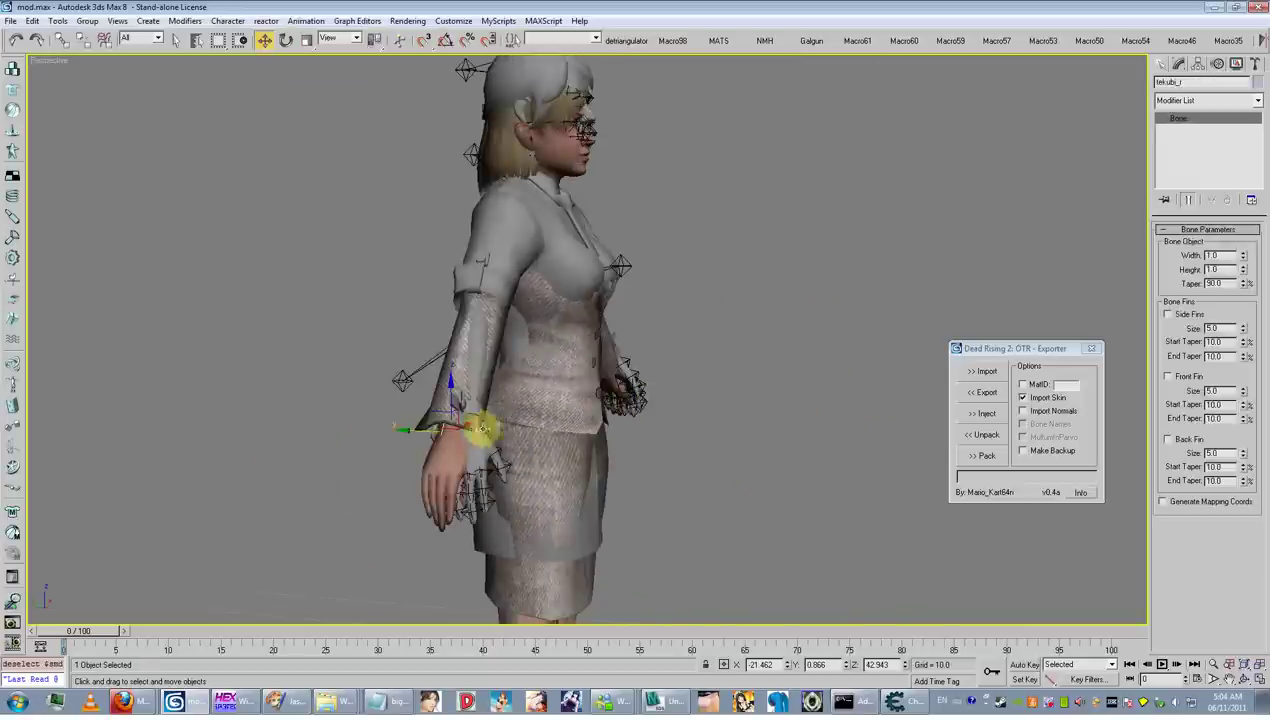
{"action": "left_click_drag", "start_coordinate": [420, 431], "coordinate": [435, 430]}
{"action": "middle_click_drag", "start_coordinate": [581, 448], "coordinate": [450, 463], "text": "alt"}
{"action": "left_click", "coordinate": [771, 455]}
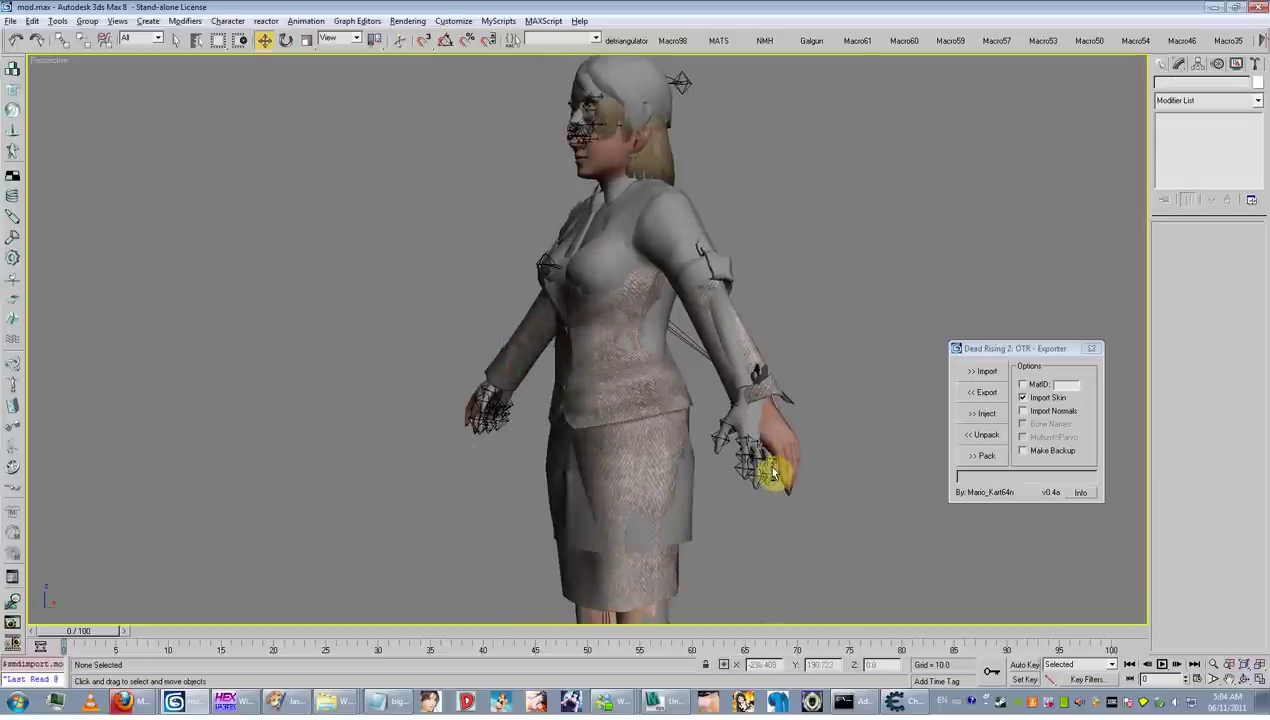
{"action": "left_click", "coordinate": [768, 455]}
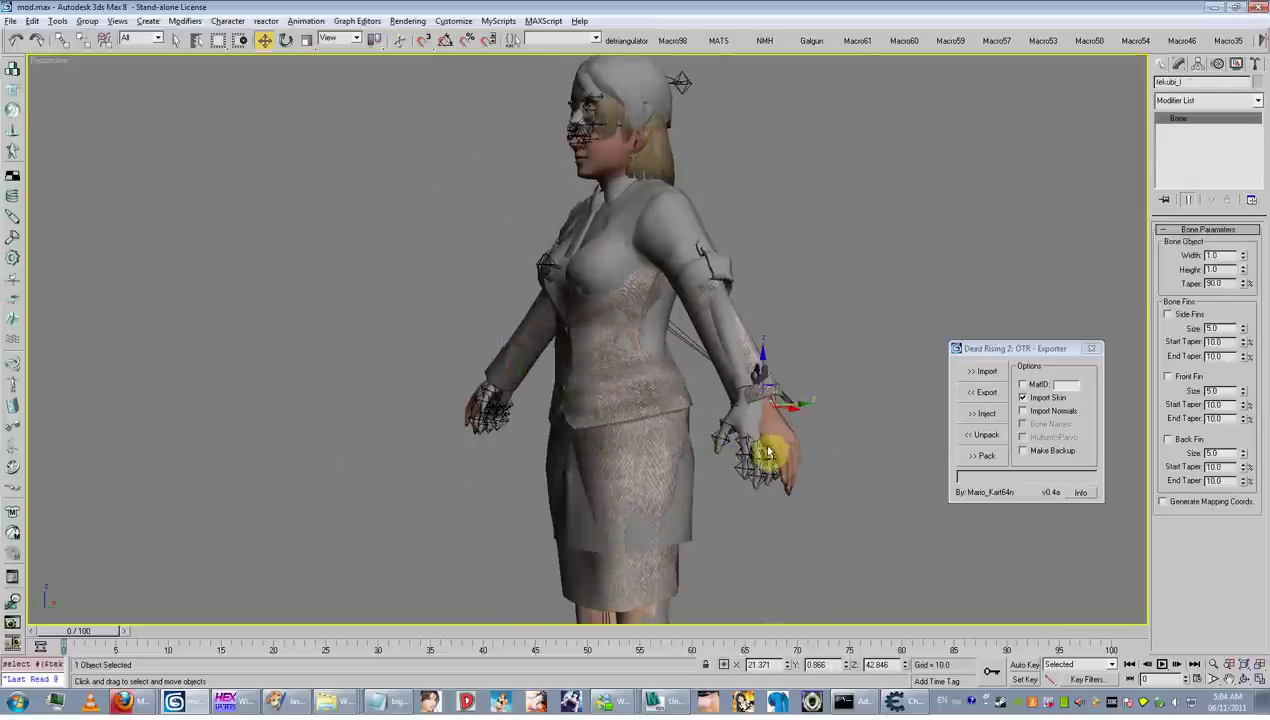
{"action": "left_click_drag", "start_coordinate": [802, 404], "coordinate": [788, 405]}
{"action": "middle_click_drag", "start_coordinate": [788, 405], "coordinate": [569, 364], "text": "alt"}
- Select the whole character together with its bones
{"action": "left_click_drag", "start_coordinate": [569, 364], "coordinate": [619, 416]}
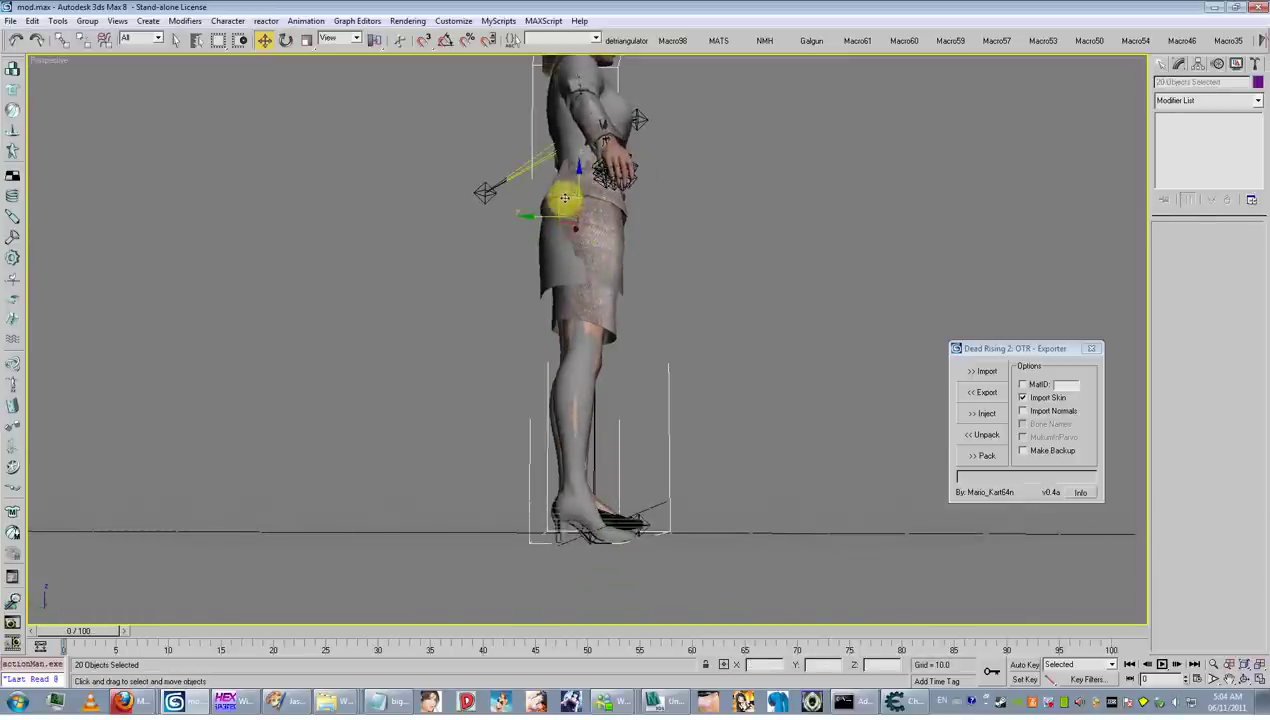
{"action": "middle_click_drag", "start_coordinate": [565, 199], "coordinate": [516, 468], "text": "alt"}
{"action": "left_click", "coordinate": [307, 41]}
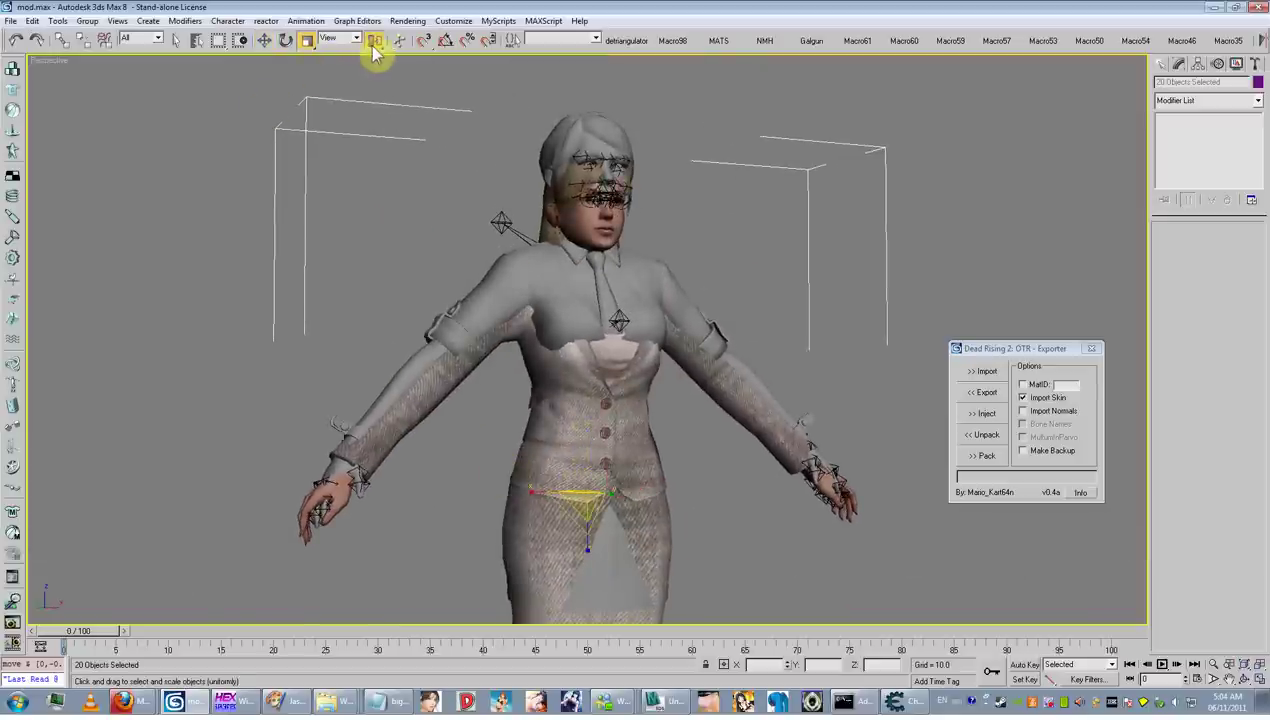
- Scale the whole character up to about 105%
{"action": "left_click_drag", "start_coordinate": [374, 78], "coordinate": [376, 82]}
{"action": "scroll", "coordinate": [595, 360], "scroll_direction": "down", "scroll_amount": 5}
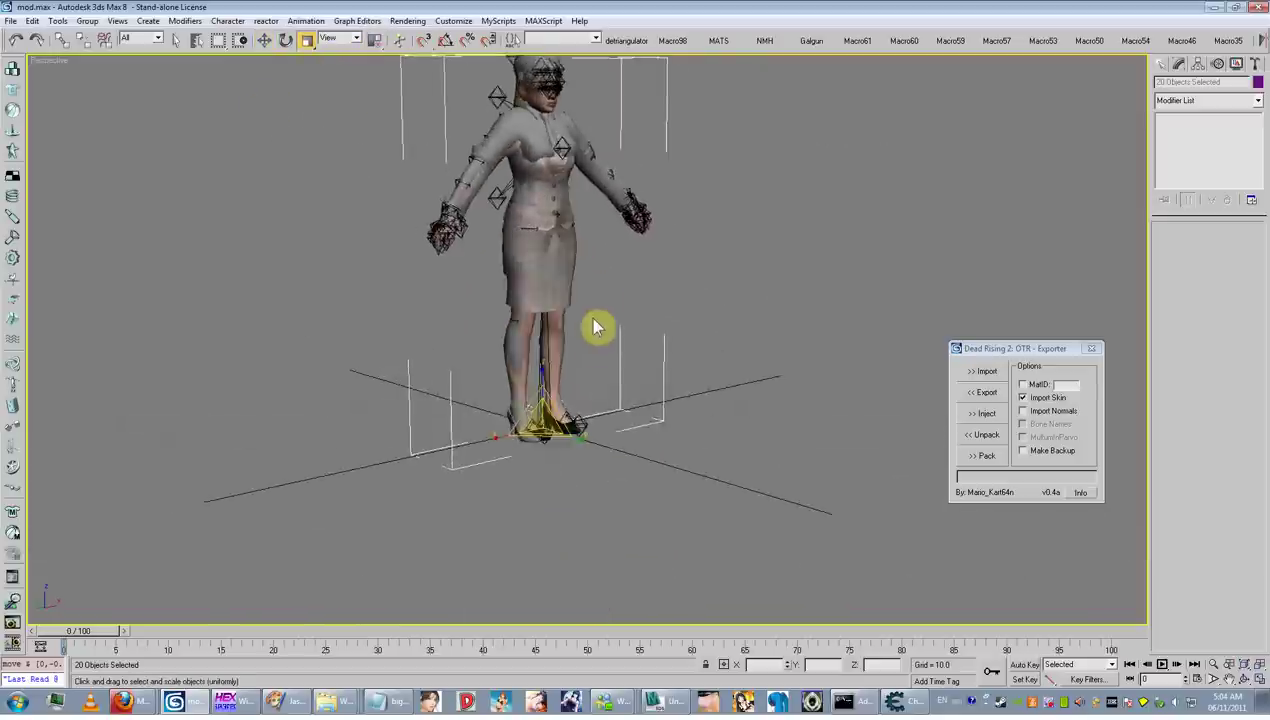
{"action": "scroll", "coordinate": [595, 326], "scroll_direction": "up", "scroll_amount": 3}
{"action": "middle_click_drag", "start_coordinate": [595, 326], "coordinate": [560, 496]}
{"action": "scroll", "coordinate": [560, 496], "scroll_direction": "down", "scroll_amount": 4}
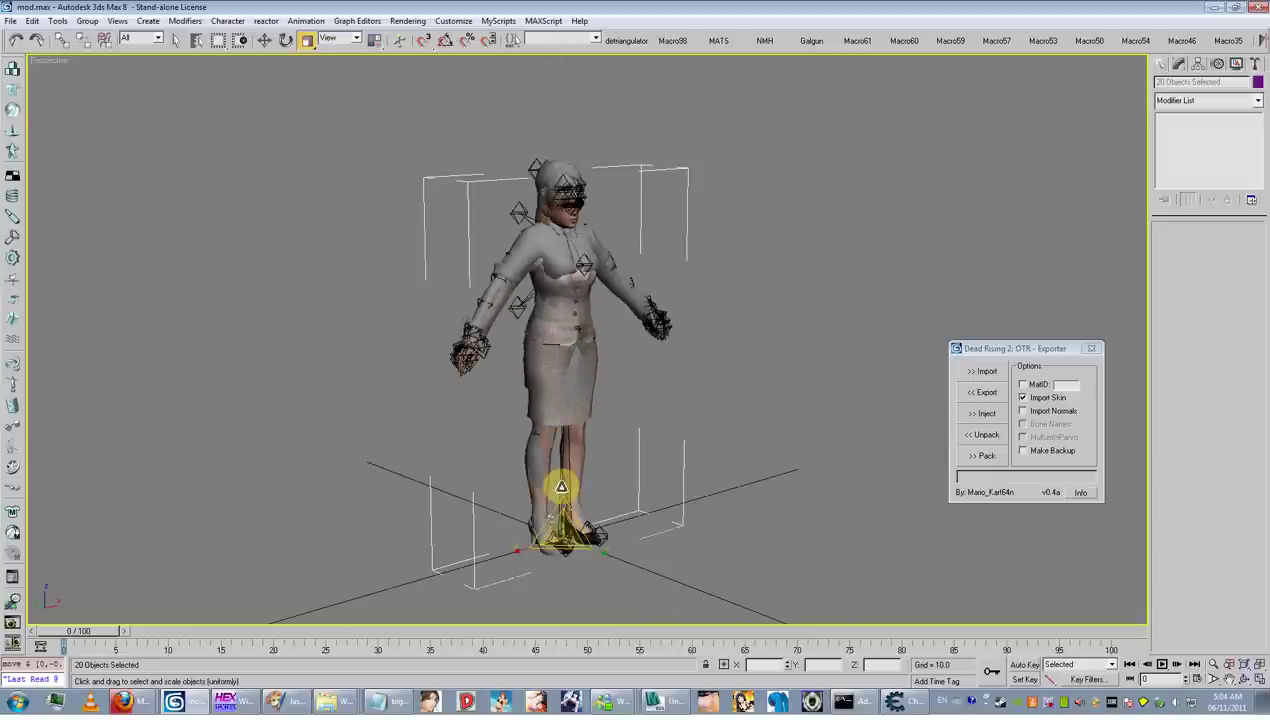
{"action": "left_click_drag", "start_coordinate": [560, 533], "coordinate": [552, 531]}
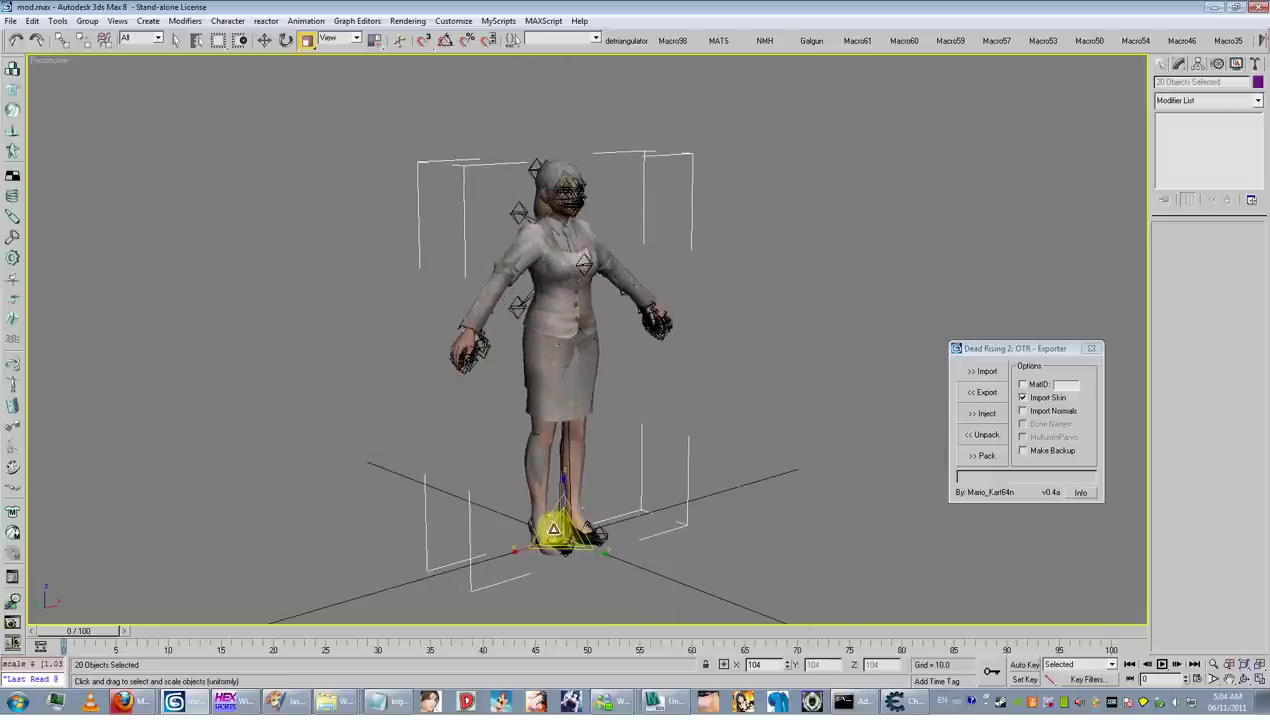
{"action": "scroll", "coordinate": [616, 494], "scroll_direction": "up", "scroll_amount": 10}
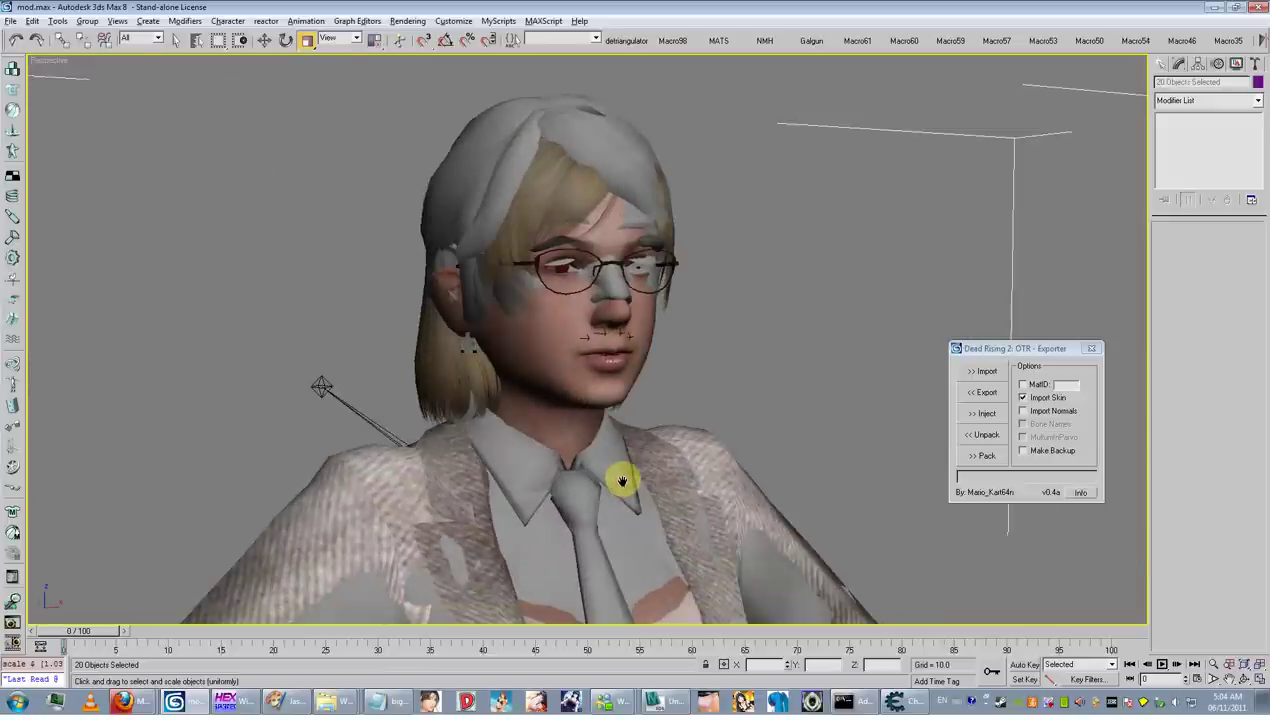
{"action": "scroll", "coordinate": [624, 472], "scroll_direction": "down", "scroll_amount": 6}
- Check the fit in wireframe, reselect every object, and return to shaded display
{"action": "key", "text": "F3"}
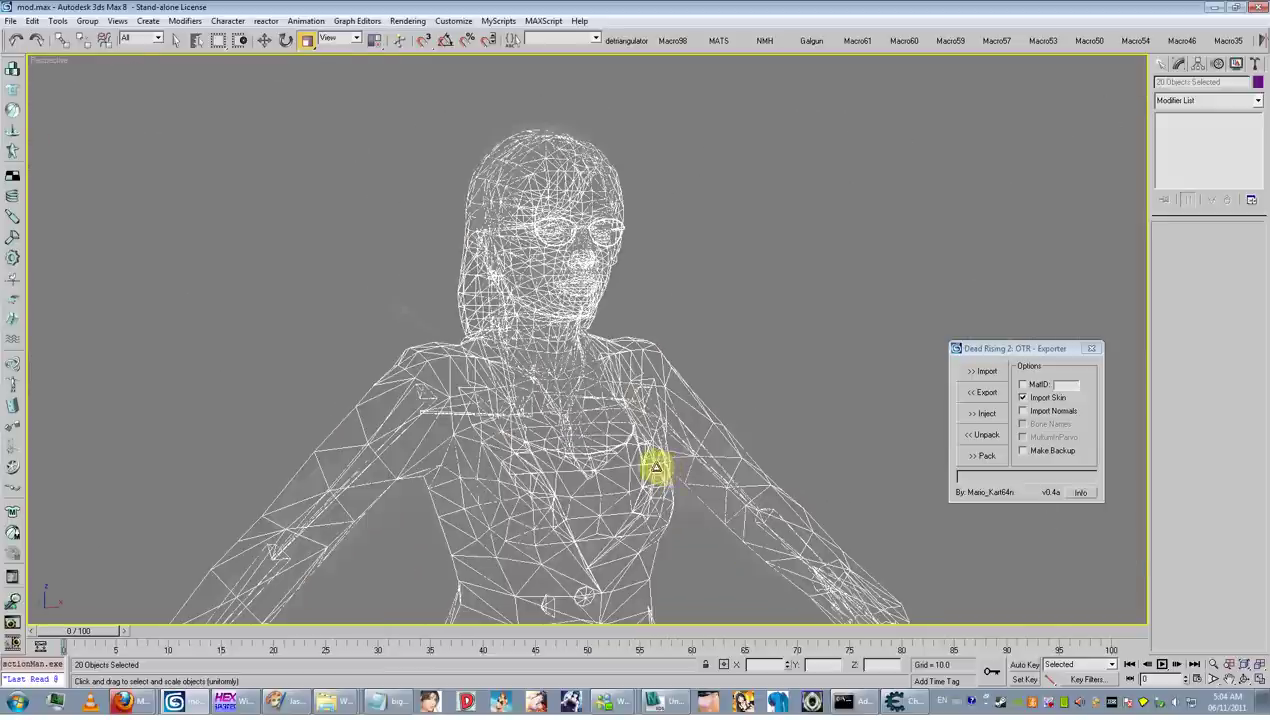
{"action": "scroll", "coordinate": [782, 323], "scroll_direction": "up", "scroll_amount": 3}
{"action": "scroll", "coordinate": [760, 340], "scroll_direction": "down", "scroll_amount": 1}
{"action": "left_click", "coordinate": [733, 364]}
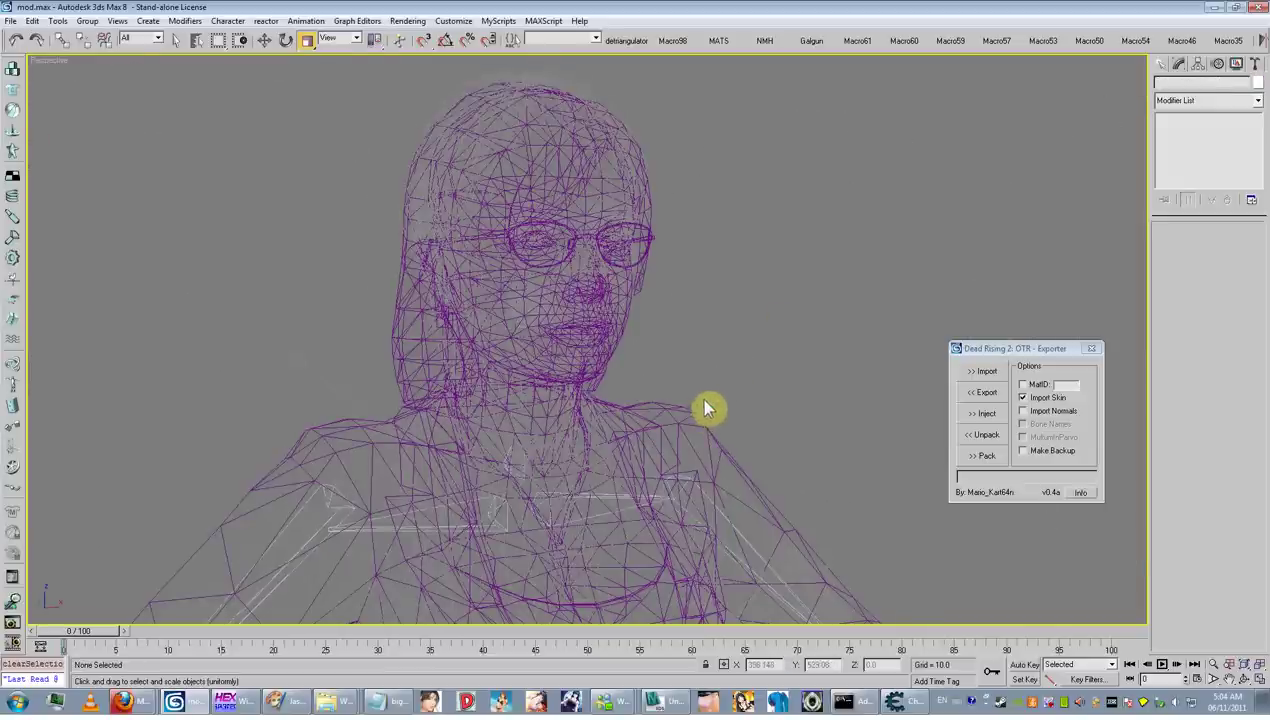
{"action": "key", "text": "ctrl+a"}
{"action": "key", "text": "F3"}
- Nudge the whole character slightly to line it up with the frozen model
{"action": "mouse_move", "coordinate": [709, 405]}
{"action": "middle_mouse_down", "text": "alt"}
{"action": "mouse_move", "coordinate": [723, 405]}
{"action": "mouse_move", "coordinate": [679, 433]}
{"action": "middle_mouse_up", "text": "alt"}
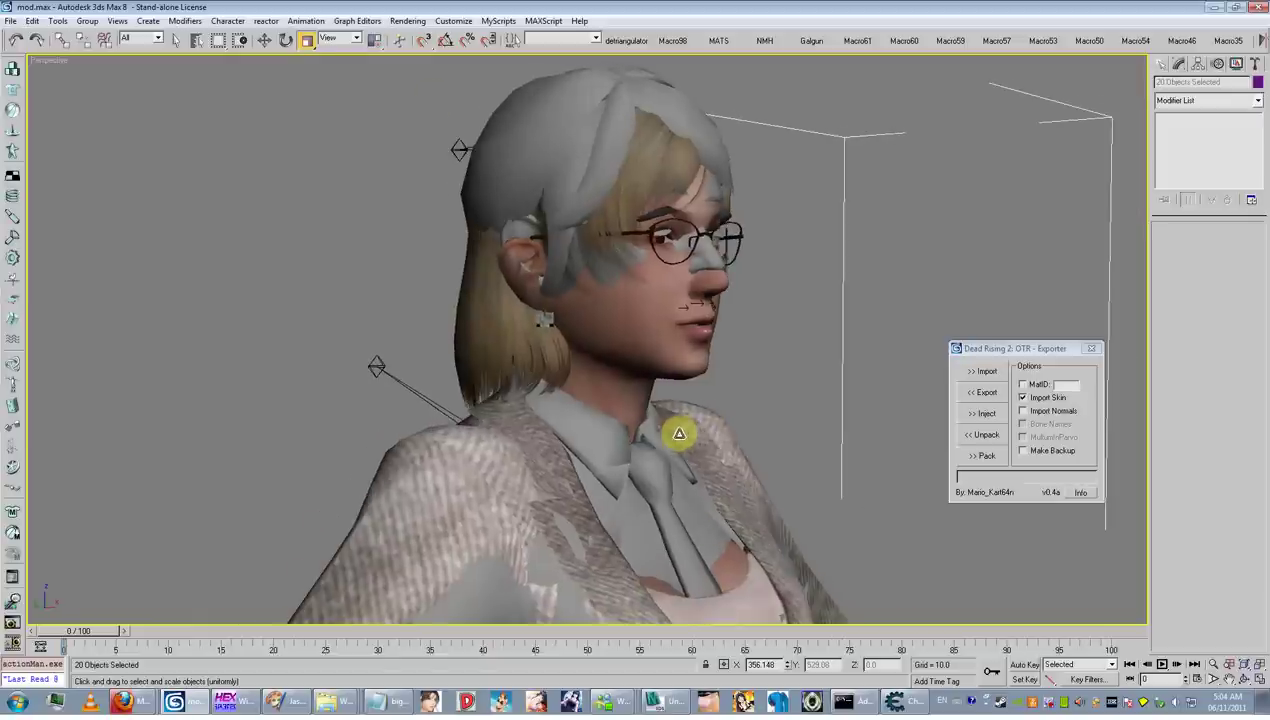
{"action": "scroll", "coordinate": [700, 221], "scroll_direction": "down", "scroll_amount": 8}
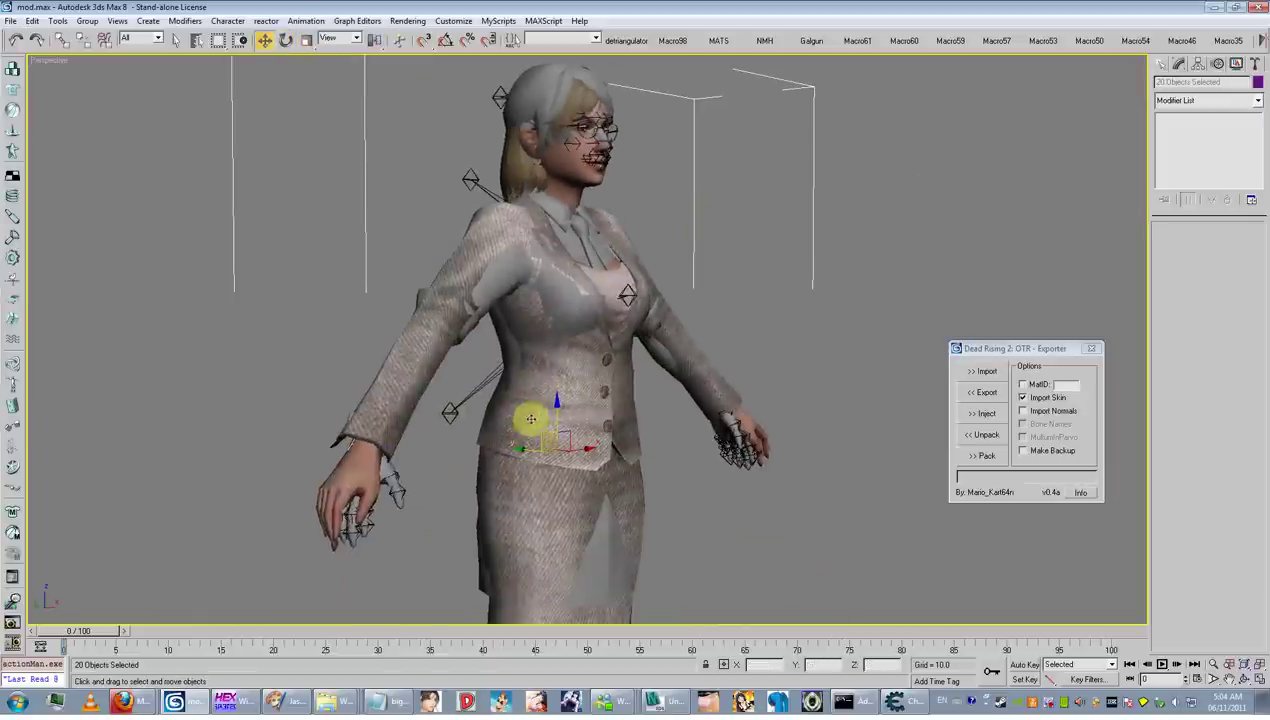
{"action": "left_click_drag", "start_coordinate": [541, 428], "coordinate": [544, 428]}
{"action": "middle_click_drag", "start_coordinate": [544, 428], "coordinate": [499, 442], "text": "alt"}
{"action": "scroll", "coordinate": [482, 210], "scroll_direction": "up", "scroll_amount": 3}
{"action": "scroll", "coordinate": [516, 587], "scroll_direction": "up", "scroll_amount": 3}
{"action": "middle_click_drag", "start_coordinate": [516, 587], "coordinate": [527, 460], "text": "alt"}
- Review the character mesh in wireframe, then select all objects again
{"action": "key", "text": "F3"}
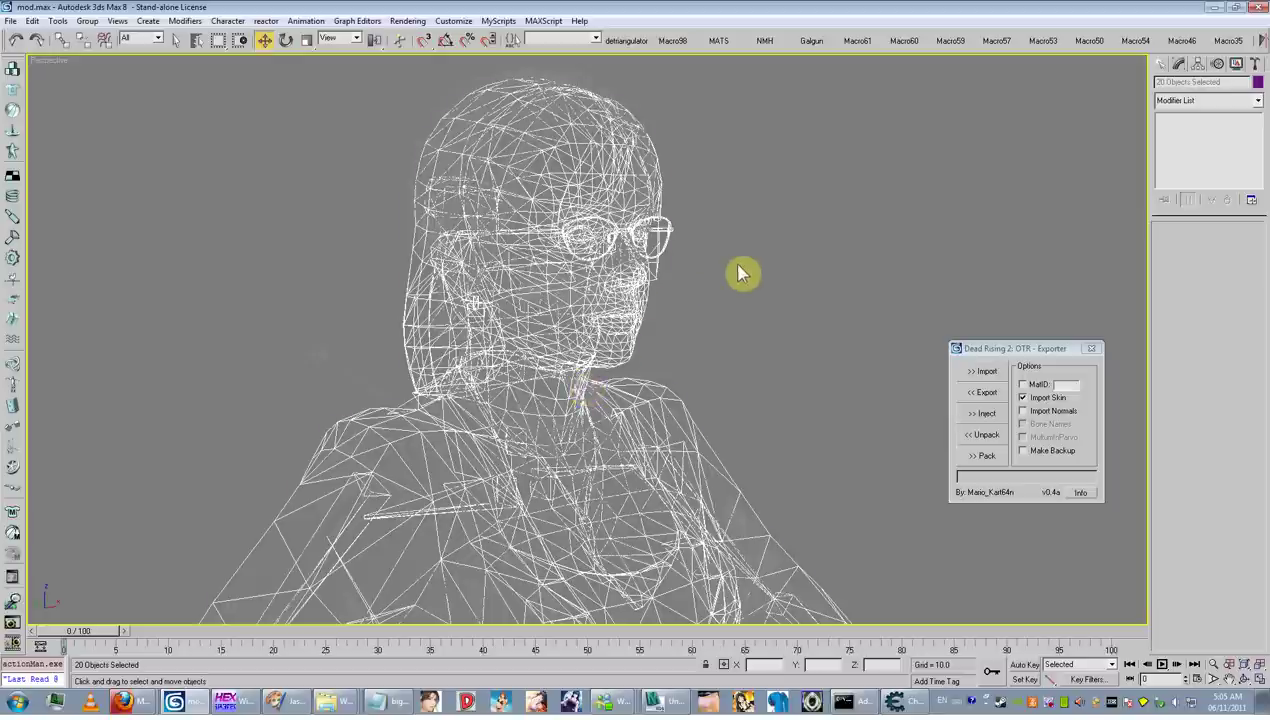
{"action": "left_click", "coordinate": [641, 264]}
{"action": "key", "text": "F3"}
{"action": "scroll", "coordinate": [660, 404], "scroll_direction": "down", "scroll_amount": 2}
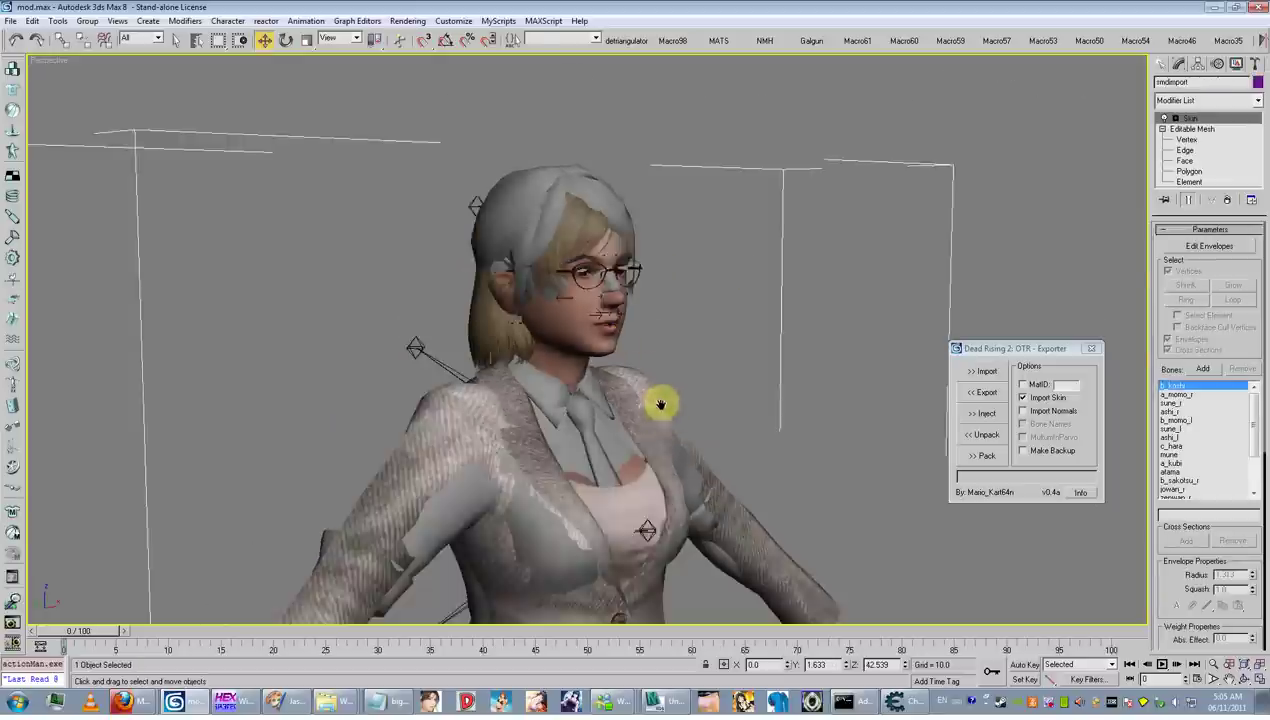
{"action": "scroll", "coordinate": [660, 404], "scroll_direction": "down", "scroll_amount": 4}
{"action": "key", "text": "ctrl+a"}
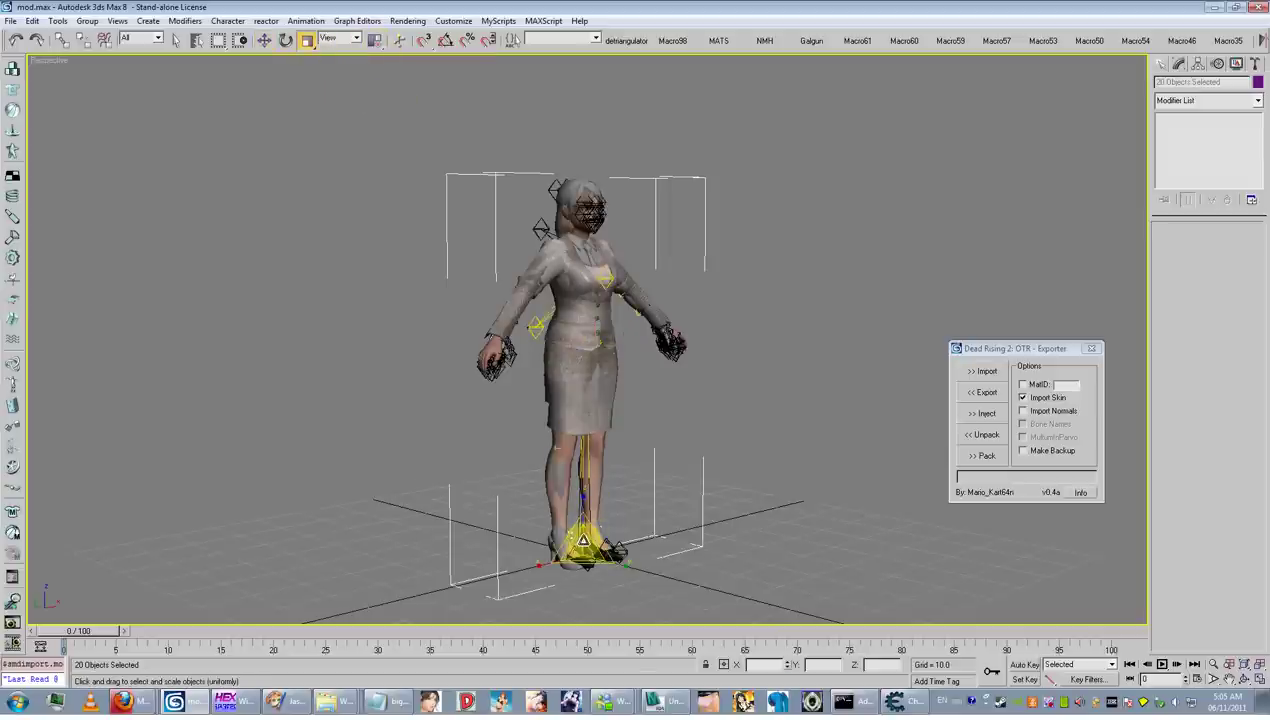
- Uniformly scale the selected character to 0.99, then deselect everything
{"action": "left_click", "coordinate": [307, 40]}
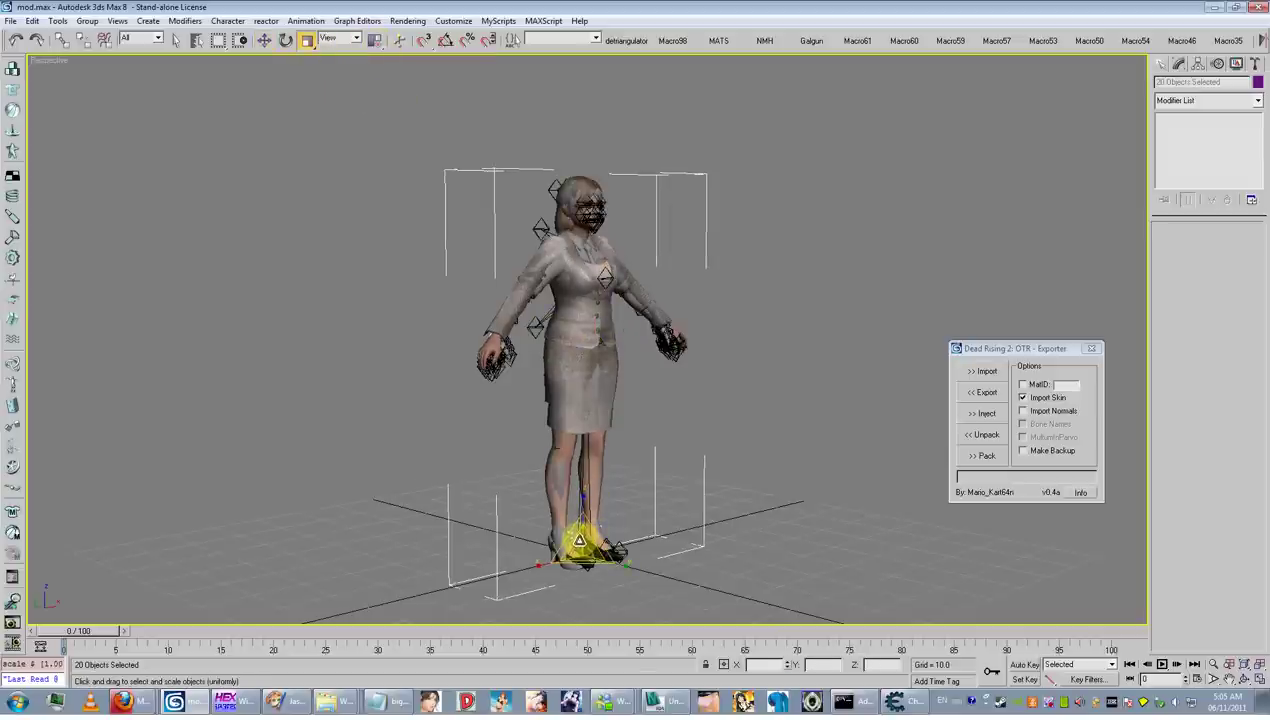
{"action": "scroll", "coordinate": [579, 541], "scroll_direction": "up", "scroll_amount": 8}
{"action": "scroll", "coordinate": [566, 369], "scroll_direction": "down", "scroll_amount": 5}
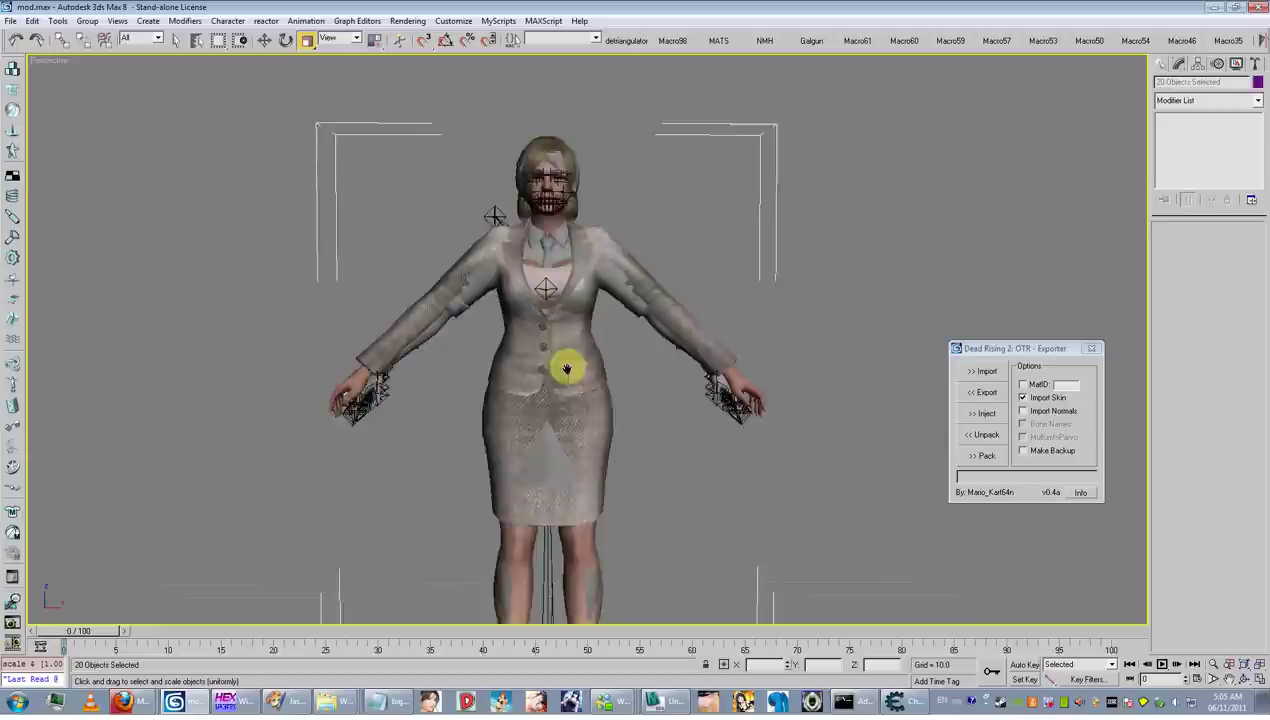
{"action": "scroll", "coordinate": [566, 369], "scroll_direction": "down", "scroll_amount": 3}
{"action": "middle_click_drag", "start_coordinate": [581, 505], "coordinate": [595, 417], "text": "alt"}
{"action": "left_click_drag", "start_coordinate": [544, 462], "coordinate": [551, 467]}
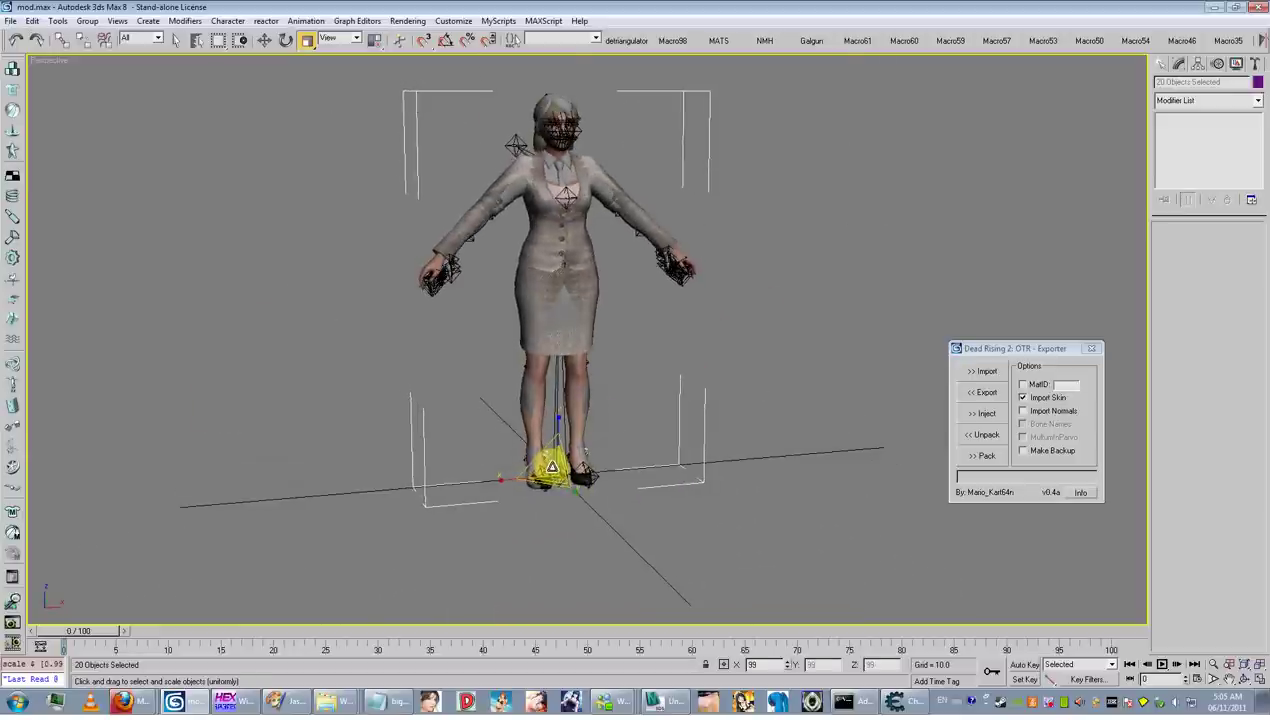
{"action": "key", "text": "ctrl+d"}
- Orbit around the character's head while trying out selections of upper-body bones
{"action": "middle_click_drag", "start_coordinate": [561, 346], "coordinate": [527, 340], "text": "alt"}
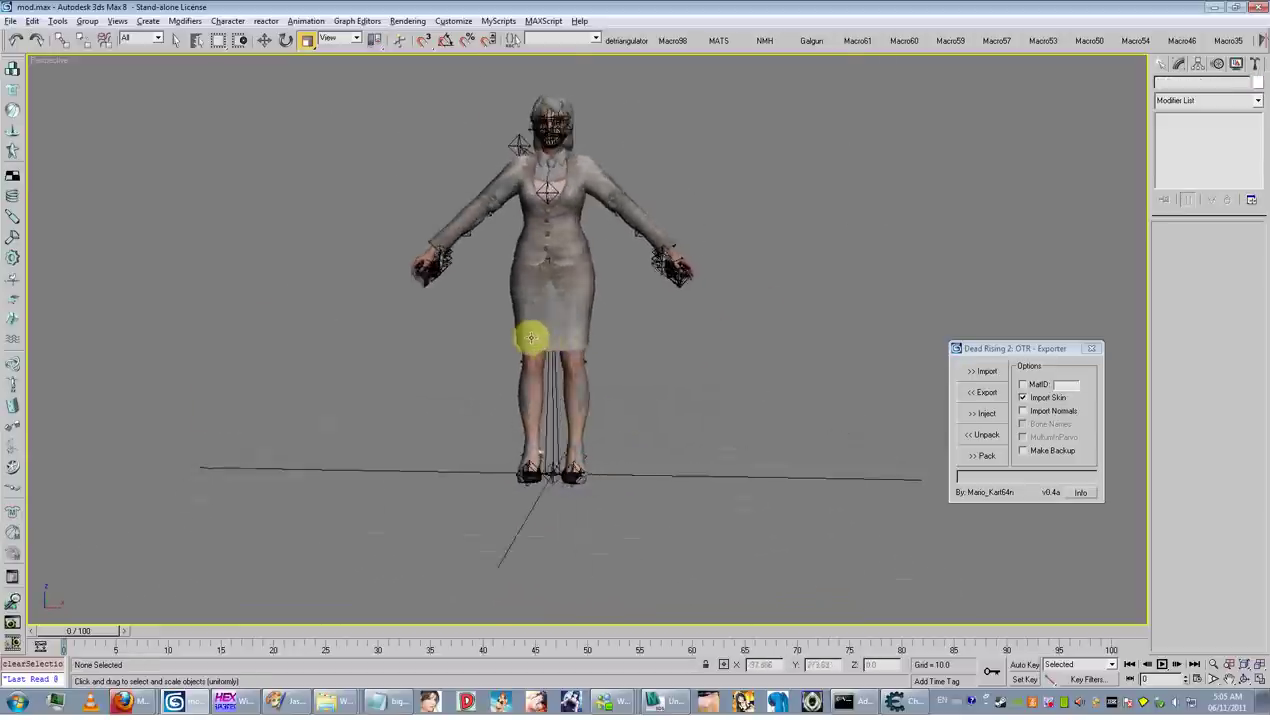
{"action": "scroll", "coordinate": [527, 340], "scroll_direction": "up", "scroll_amount": 5}
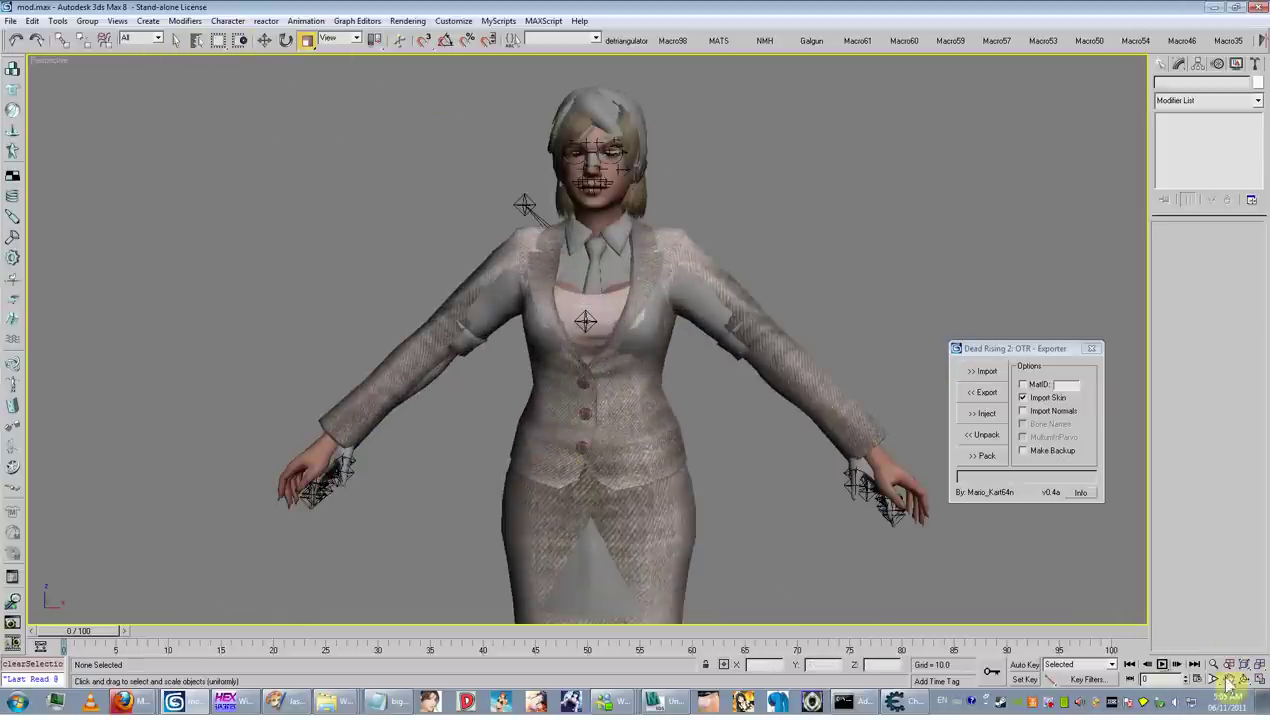
{"action": "left_click_drag", "start_coordinate": [338, 212], "coordinate": [475, 378]}
{"action": "left_click_drag", "start_coordinate": [822, 352], "coordinate": [770, 436], "text": "ctrl"}
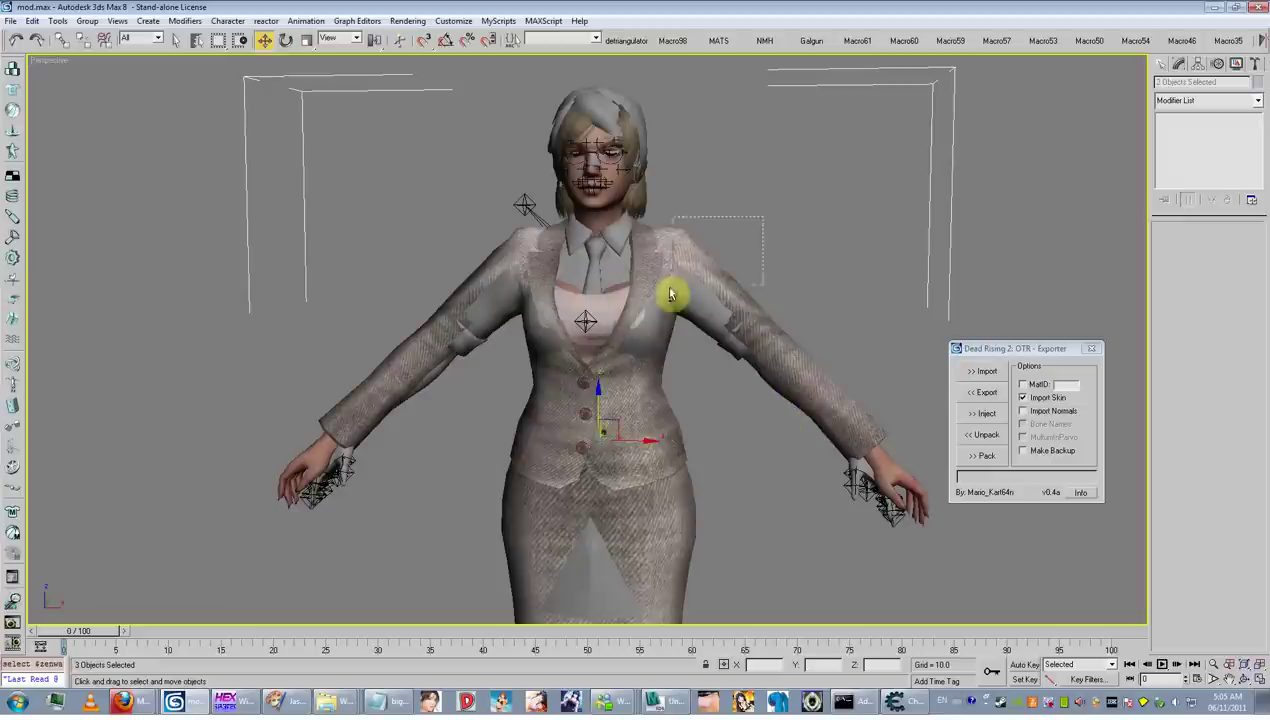
{"action": "left_click_drag", "start_coordinate": [670, 293], "coordinate": [597, 361], "text": "alt"}
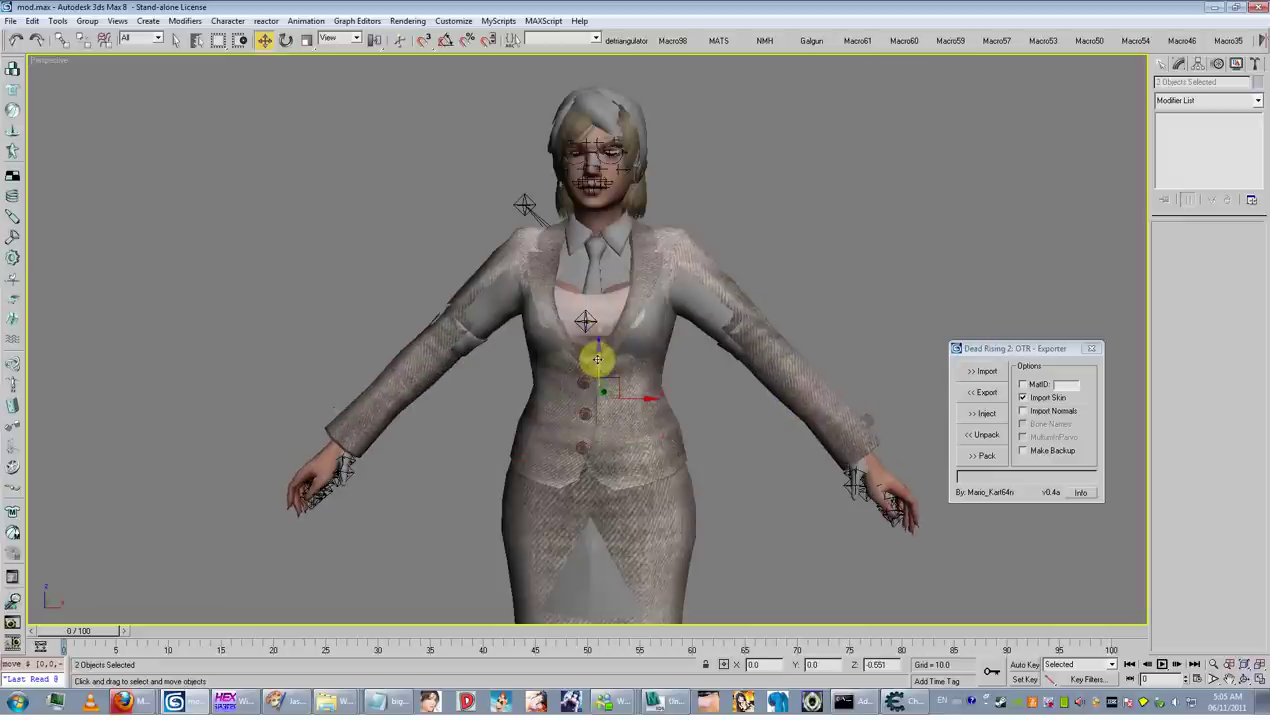
{"action": "middle_click_drag", "start_coordinate": [615, 354], "coordinate": [788, 264], "text": "alt"}
{"action": "left_click", "coordinate": [689, 283]}
{"action": "scroll", "coordinate": [698, 476], "scroll_direction": "up", "scroll_amount": 5}
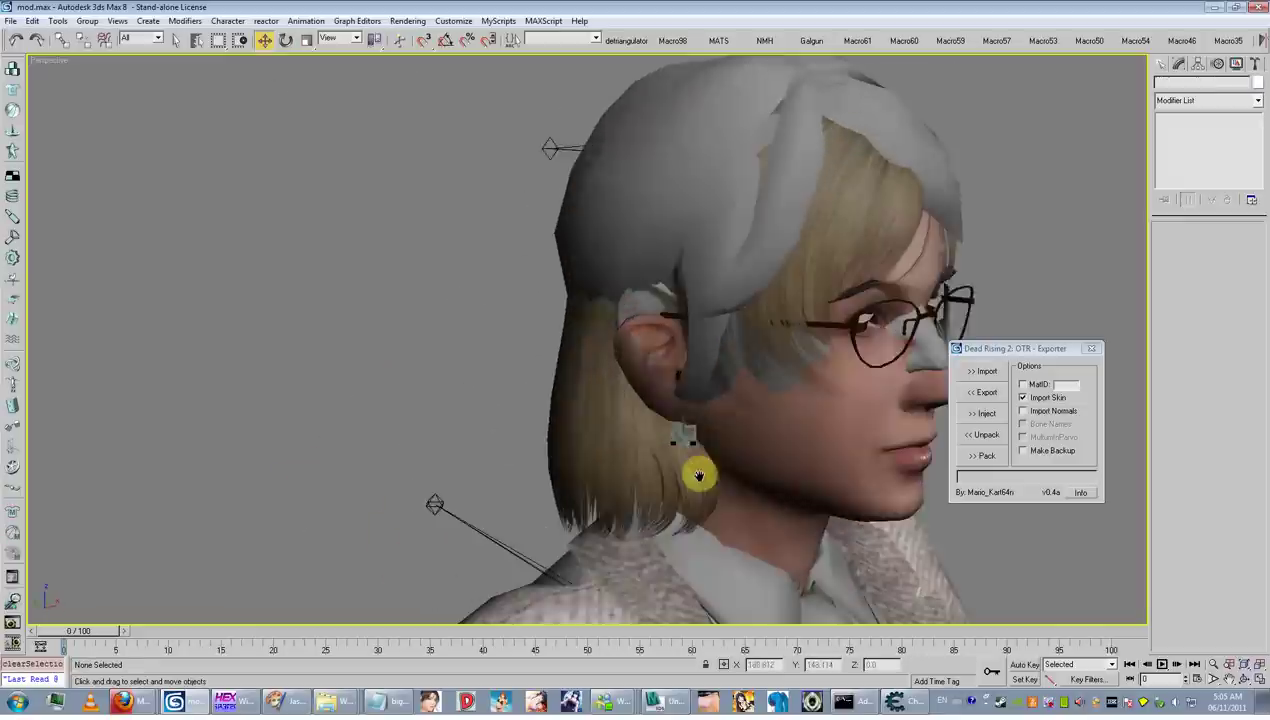
{"action": "middle_click_drag", "start_coordinate": [698, 476], "coordinate": [604, 454], "text": "alt"}
{"action": "scroll", "coordinate": [604, 454], "scroll_direction": "down", "scroll_amount": 3}
- Select every object and enlarge the whole model slightly along X to 100.1
{"action": "key", "text": "F3"}
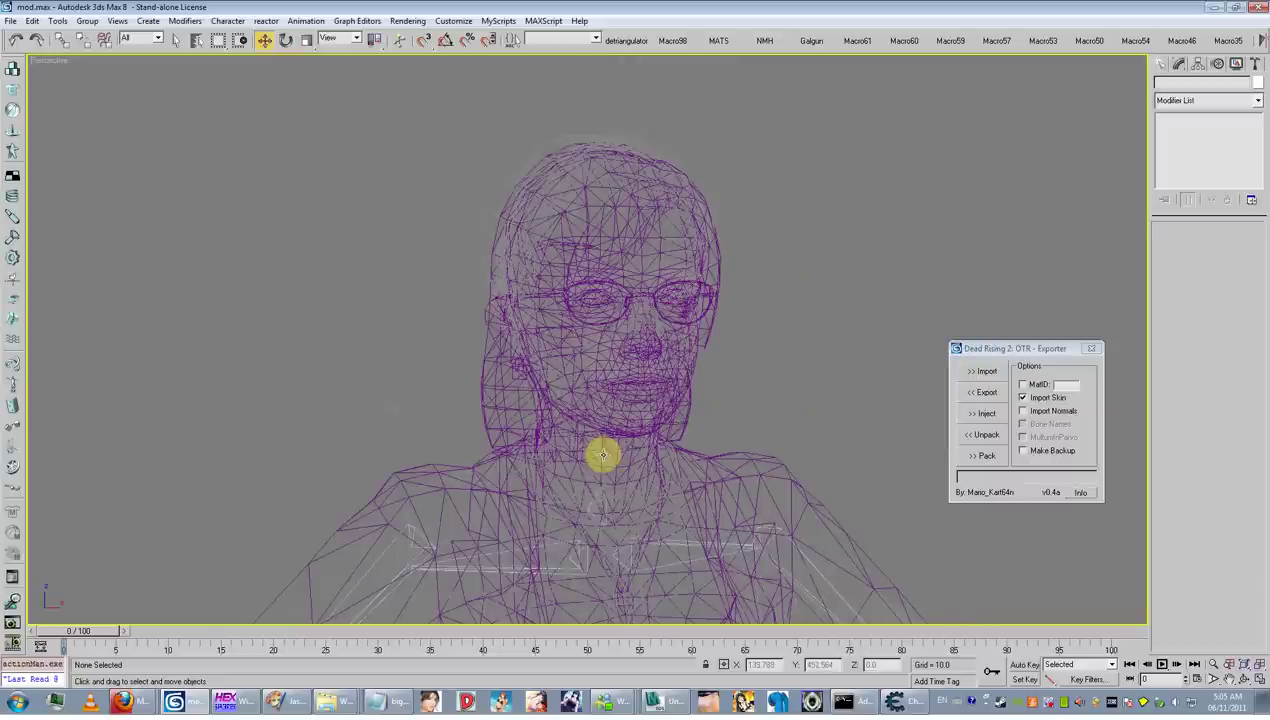
{"action": "key", "text": "ctrl+a"}
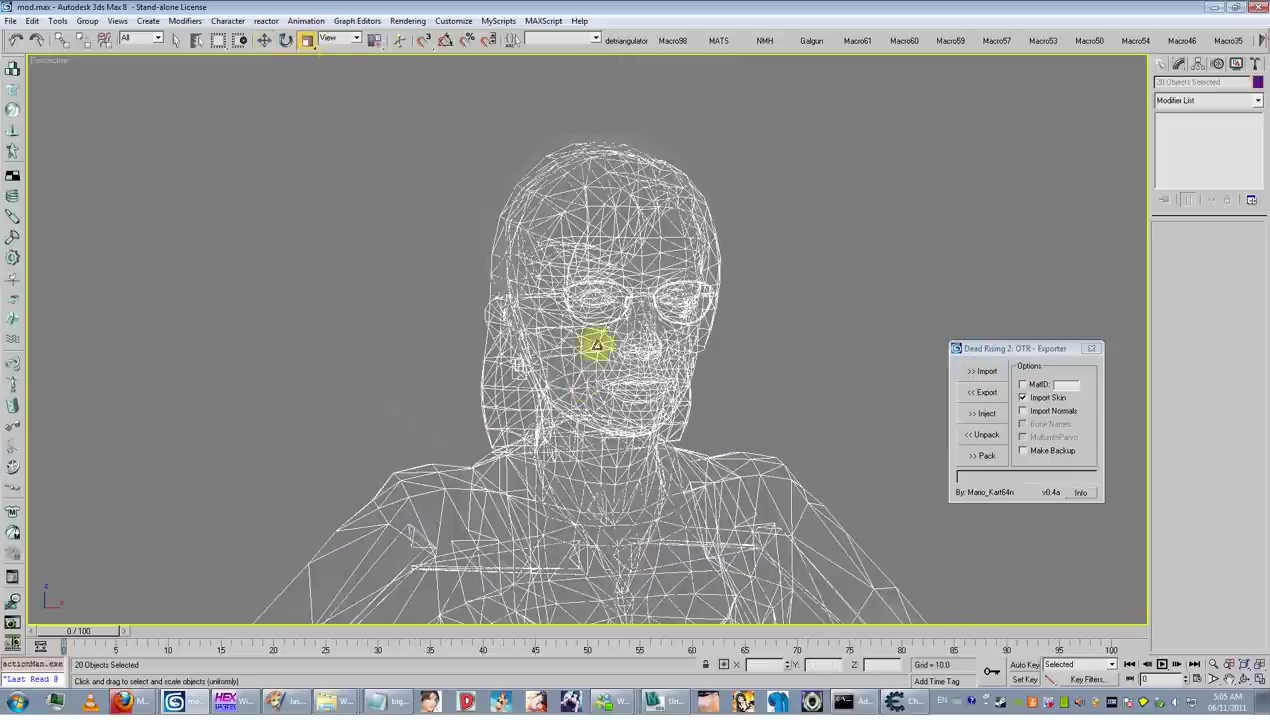
{"action": "scroll", "coordinate": [620, 268], "scroll_direction": "down", "scroll_amount": 4}
{"action": "key", "text": "F3"}
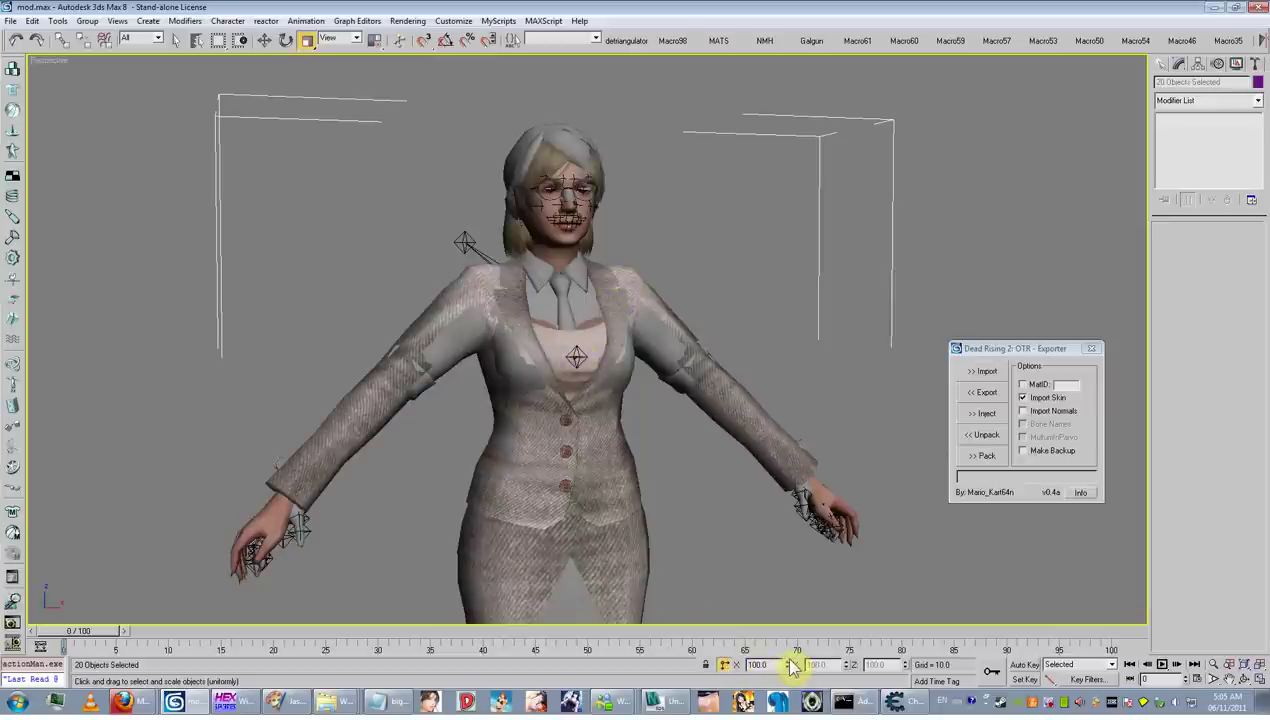
{"action": "left_click_drag", "start_coordinate": [791, 667], "coordinate": [791, 669]}
{"action": "scroll", "coordinate": [660, 450], "scroll_direction": "down", "scroll_amount": 3}
{"action": "left_click", "coordinate": [615, 405]}
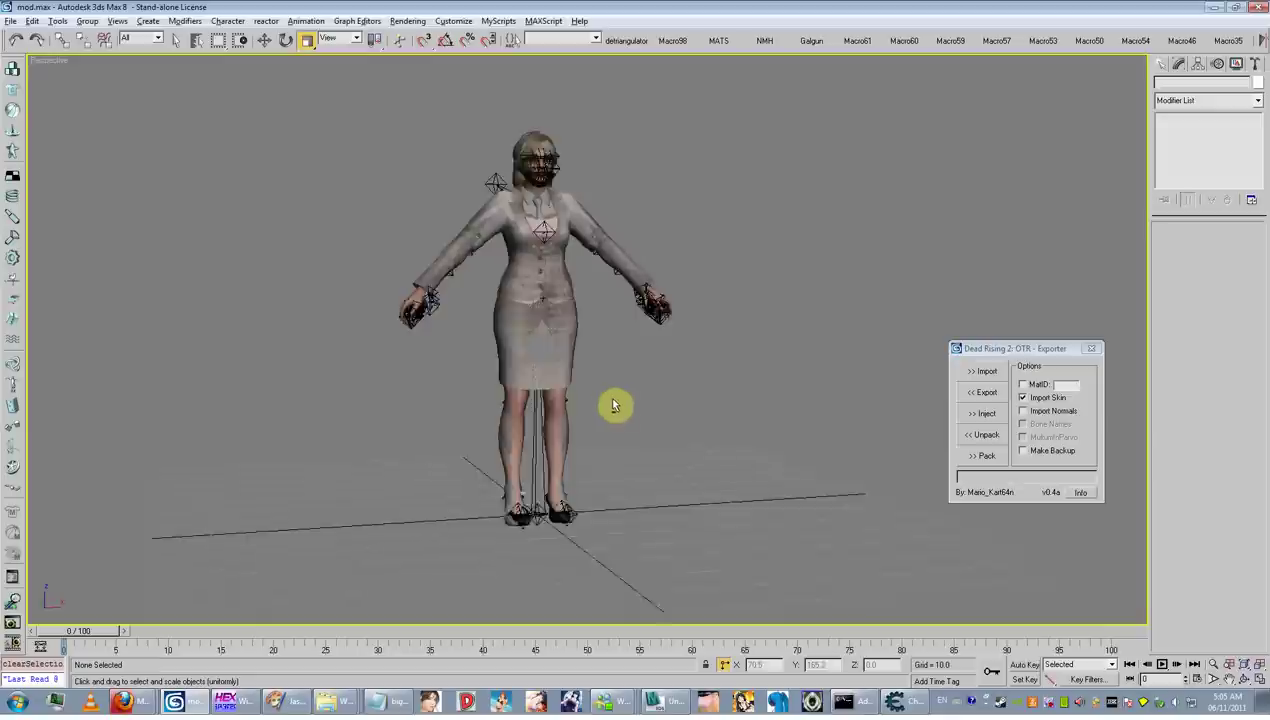
{"action": "scroll", "coordinate": [620, 430], "scroll_direction": "up", "scroll_amount": 3}
{"action": "middle_click_drag", "start_coordinate": [627, 462], "coordinate": [618, 463]}
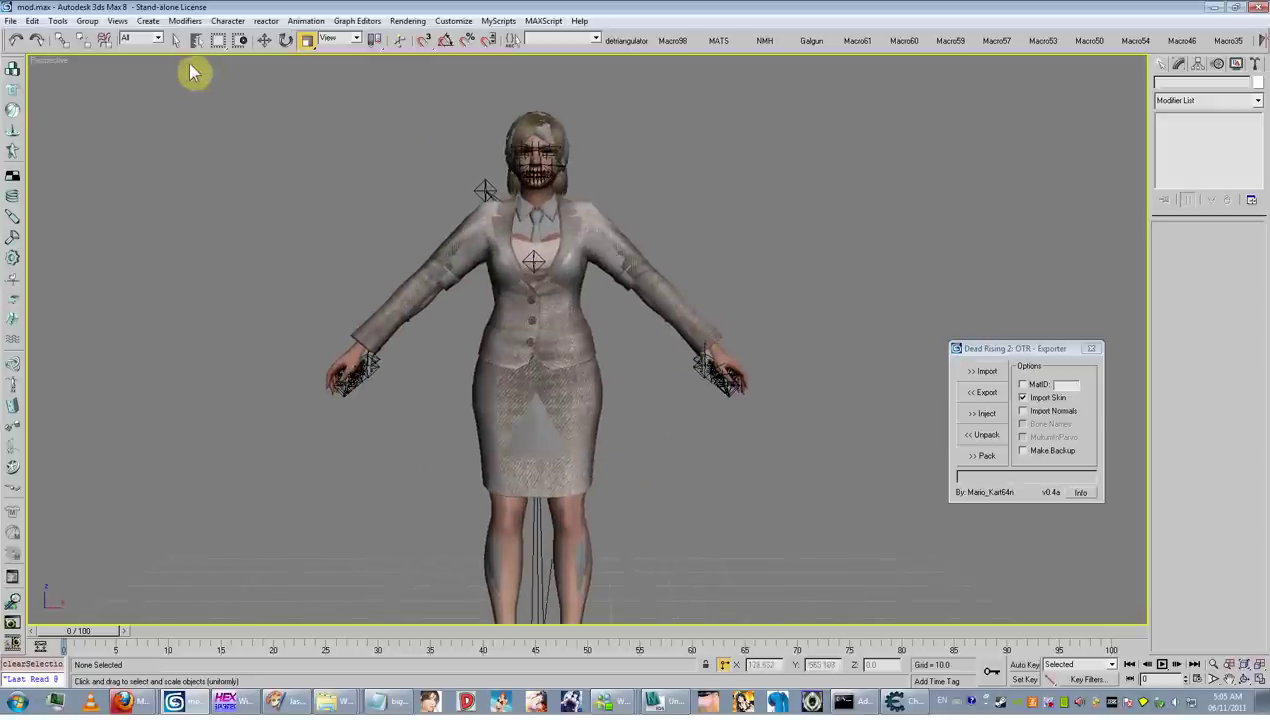
- Raise two arm bones and a chest bone slightly with Select and Move
{"action": "left_click", "coordinate": [264, 40]}
{"action": "left_click_drag", "start_coordinate": [694, 264], "coordinate": [600, 363]}
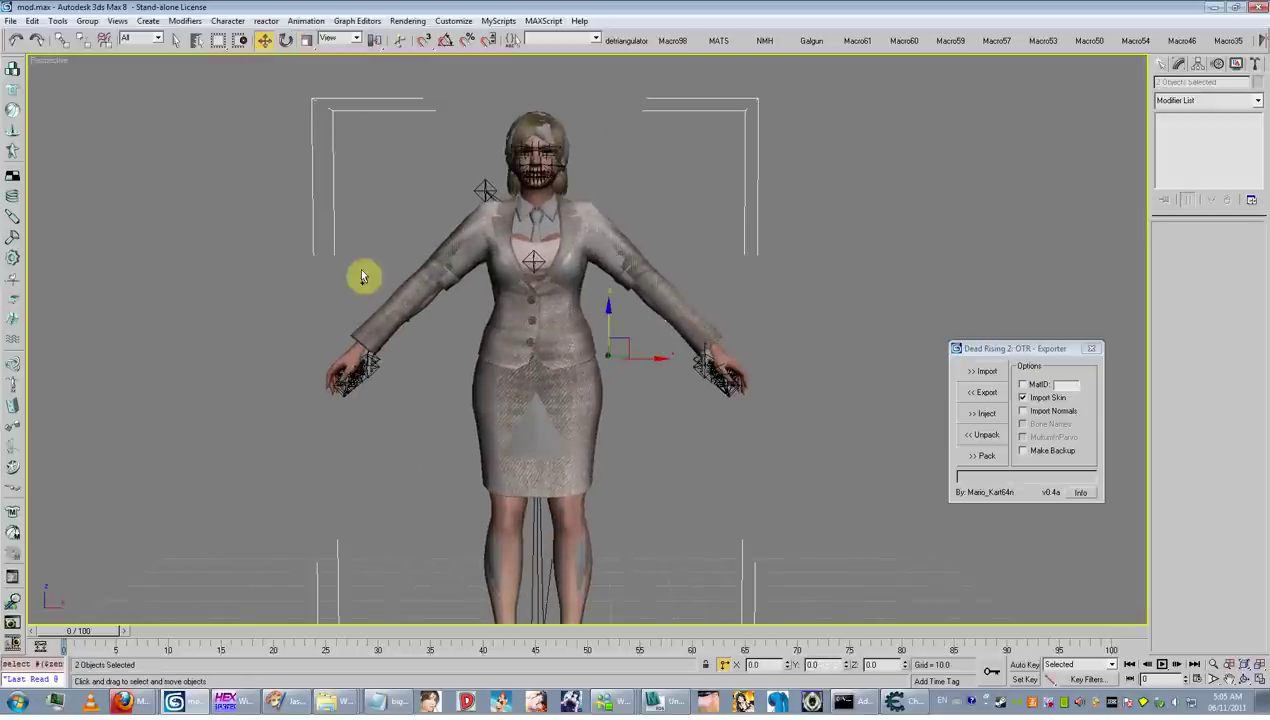
{"action": "left_click_drag", "start_coordinate": [421, 293], "coordinate": [493, 344]}
{"action": "left_click_drag", "start_coordinate": [478, 291], "coordinate": [479, 295]}
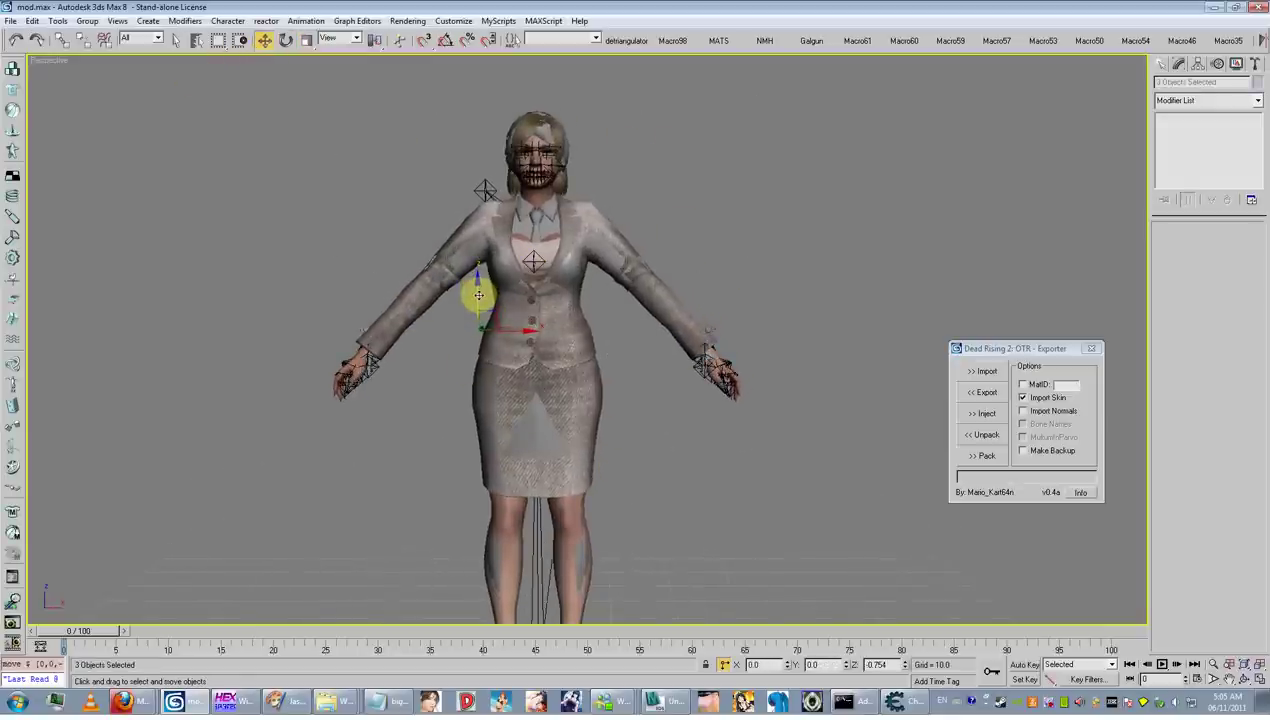
{"action": "left_click", "coordinate": [540, 268]}
{"action": "middle_click_drag", "start_coordinate": [540, 268], "coordinate": [714, 331], "text": "alt"}
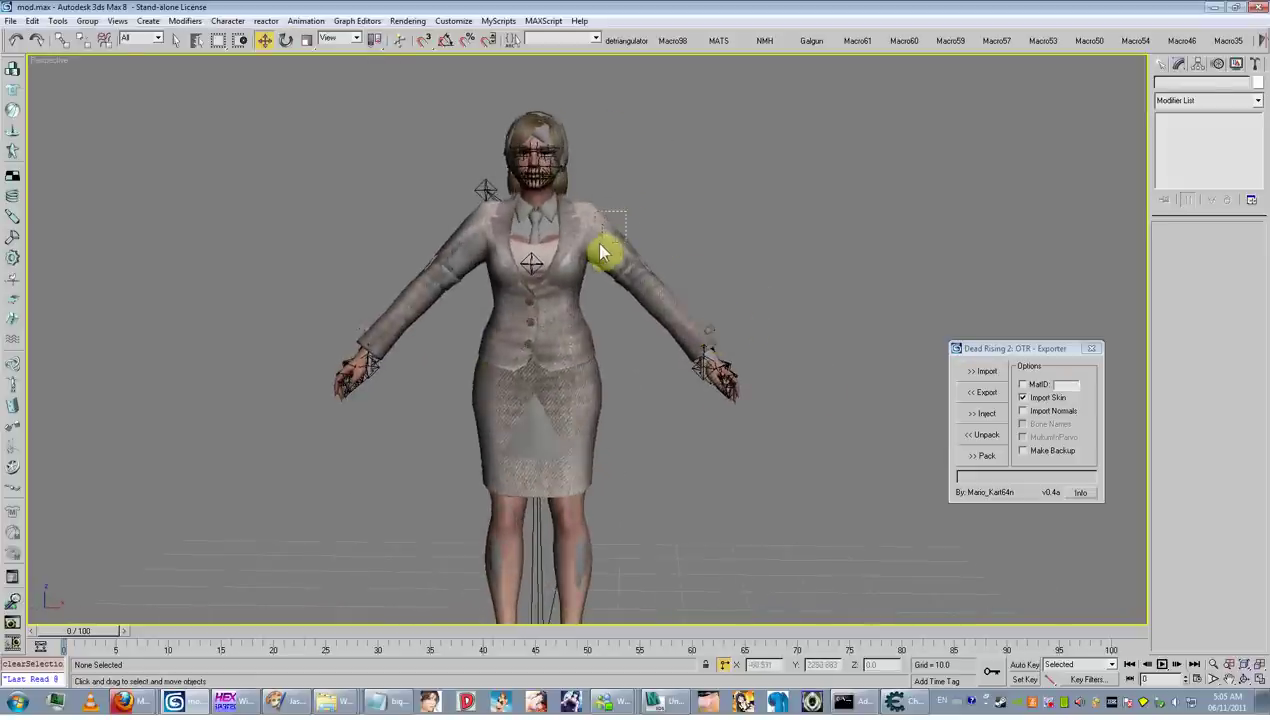
- Switch to Uniform Scale and select the jowan_r bone and the other shoulder bone
{"action": "left_click_drag", "start_coordinate": [601, 252], "coordinate": [486, 261]}
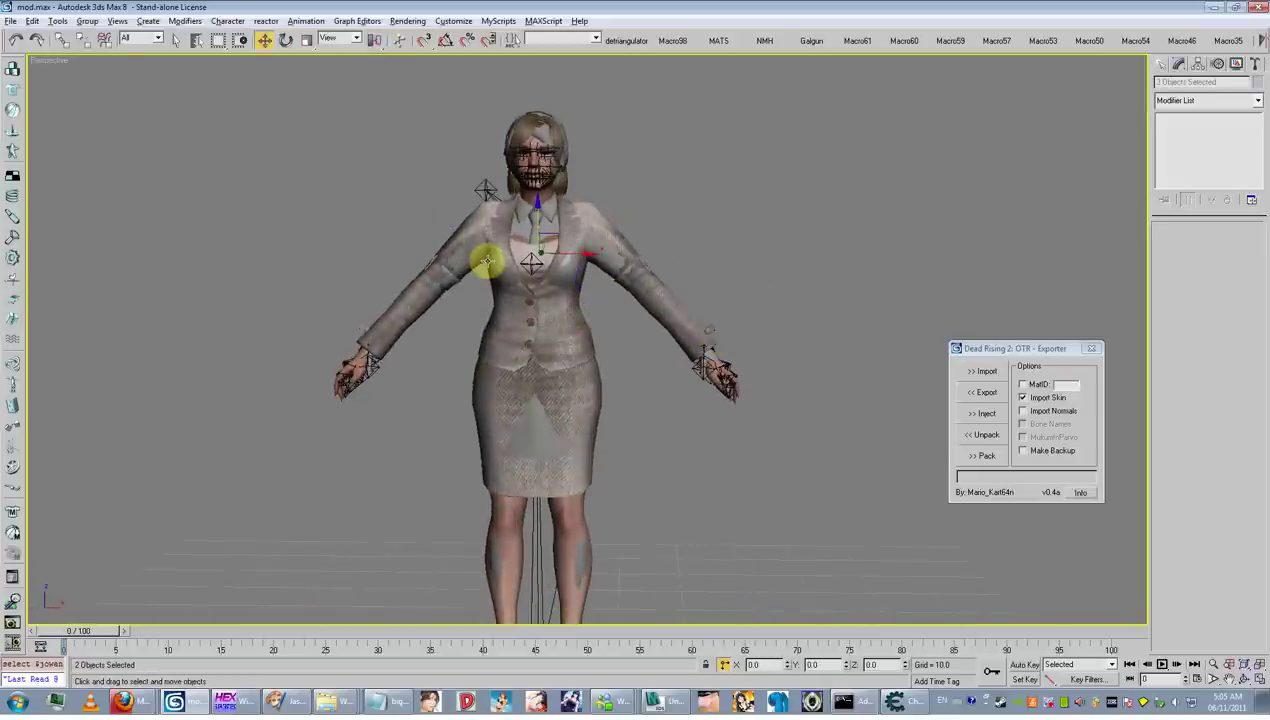
{"action": "left_click", "coordinate": [309, 40]}
{"action": "left_click_drag", "start_coordinate": [375, 40], "coordinate": [378, 80]}
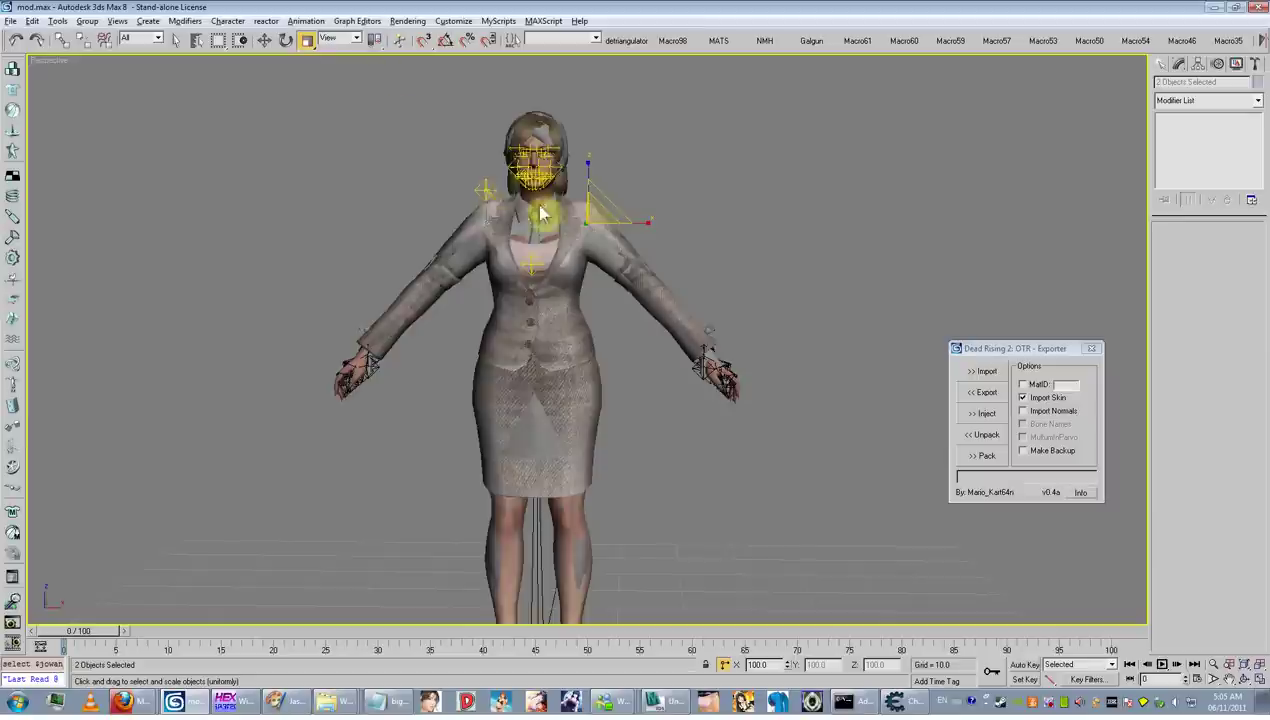
{"action": "middle_click_drag", "start_coordinate": [560, 300], "coordinate": [520, 300], "text": "alt"}
{"action": "left_click_drag", "start_coordinate": [476, 257], "coordinate": [477, 262]}
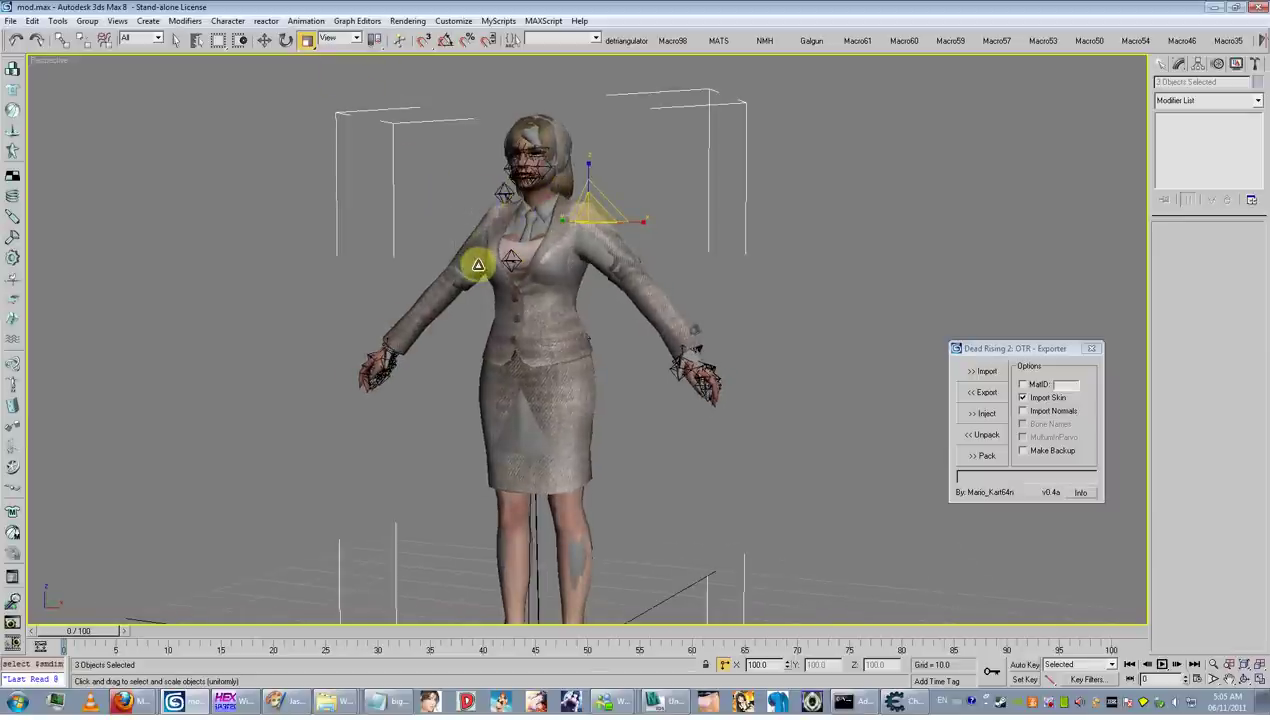
{"action": "middle_click_drag", "start_coordinate": [560, 300], "coordinate": [520, 300], "text": "alt"}
{"action": "scroll", "coordinate": [520, 300], "scroll_direction": "up", "scroll_amount": 3}
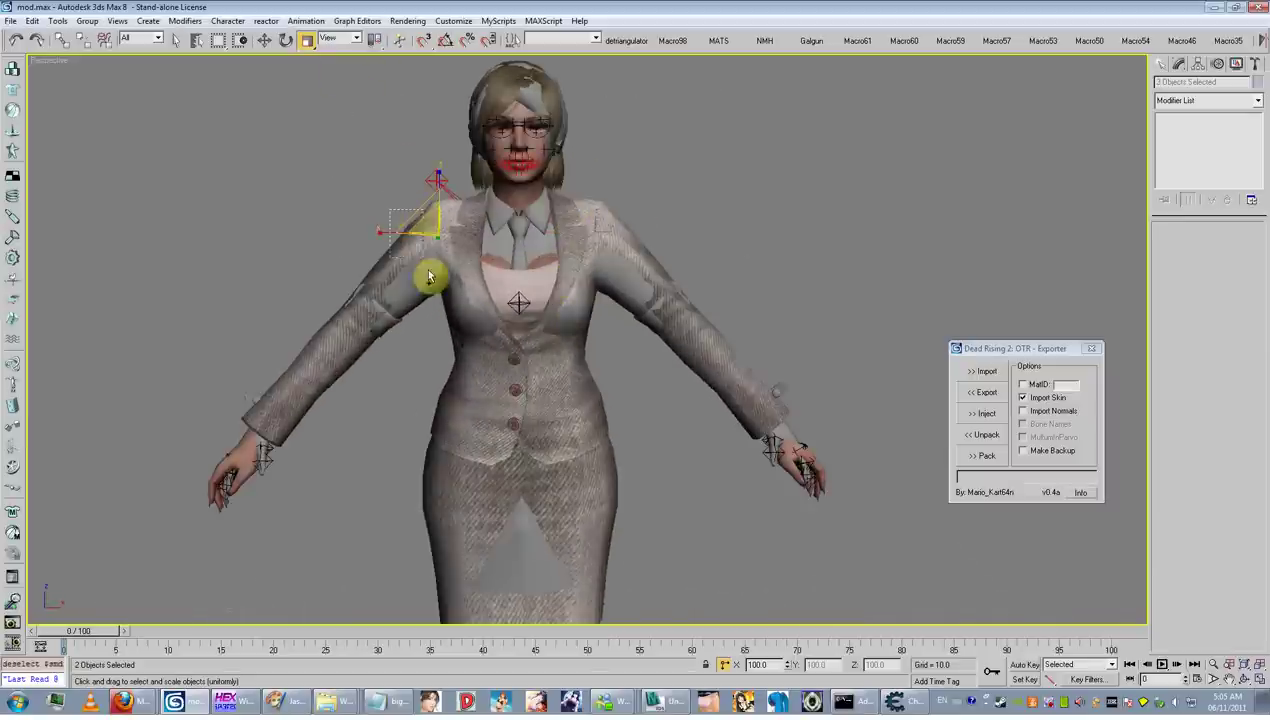
{"action": "middle_click_drag", "start_coordinate": [422, 213], "coordinate": [601, 275], "text": "alt"}
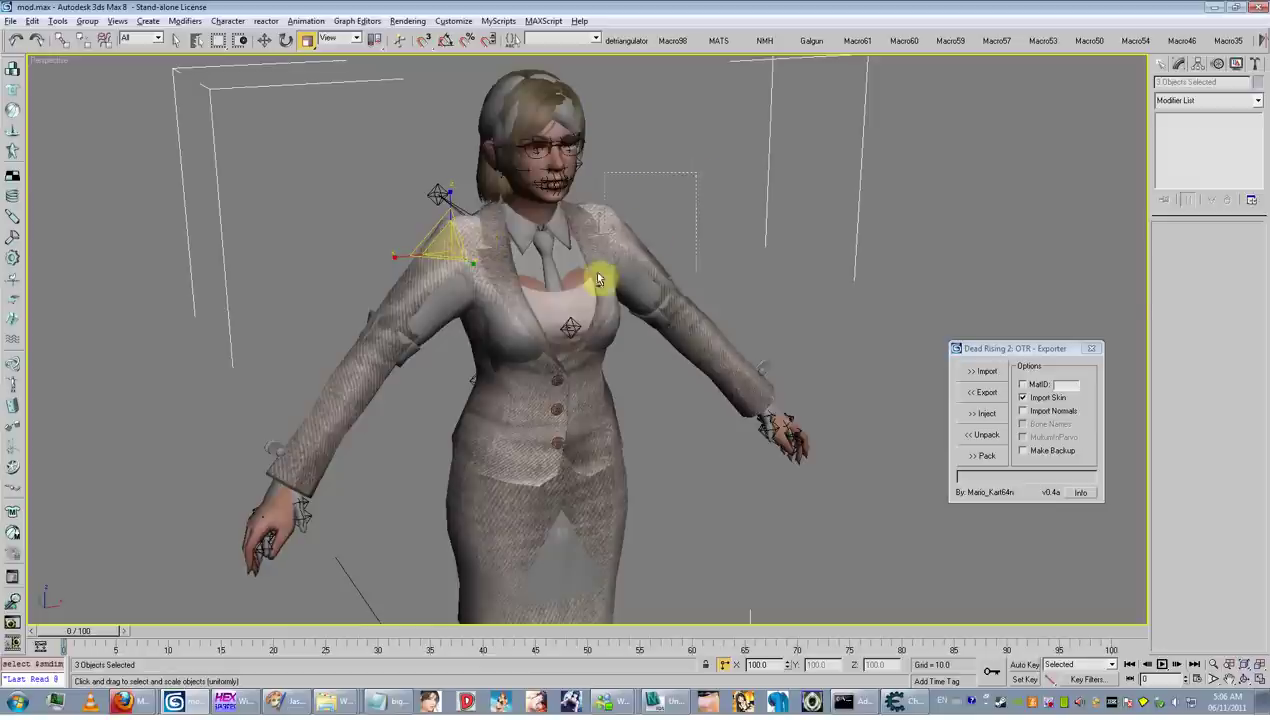
{"action": "left_click", "coordinate": [440, 198]}
{"action": "left_click", "coordinate": [620, 188], "text": "ctrl"}
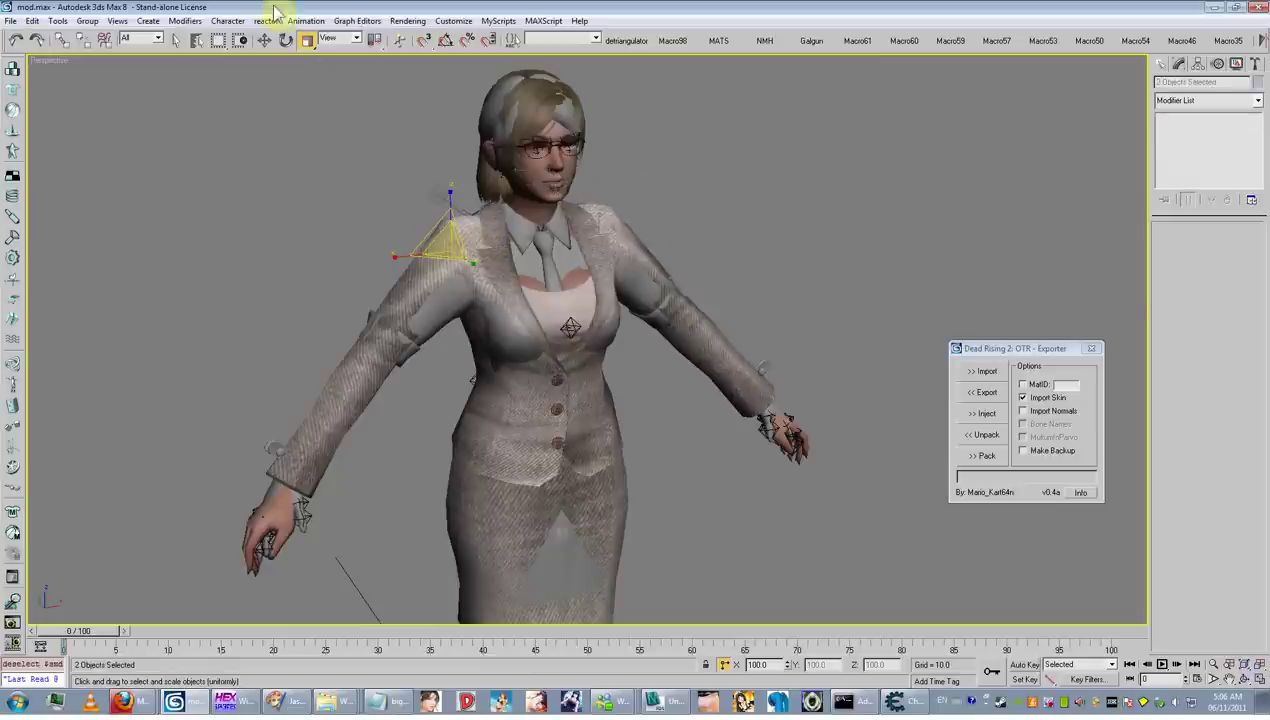
- Scale both shoulder bones to 96 percent in Local coordinates
{"action": "left_click", "coordinate": [338, 38]}
{"action": "left_click", "coordinate": [330, 84]}
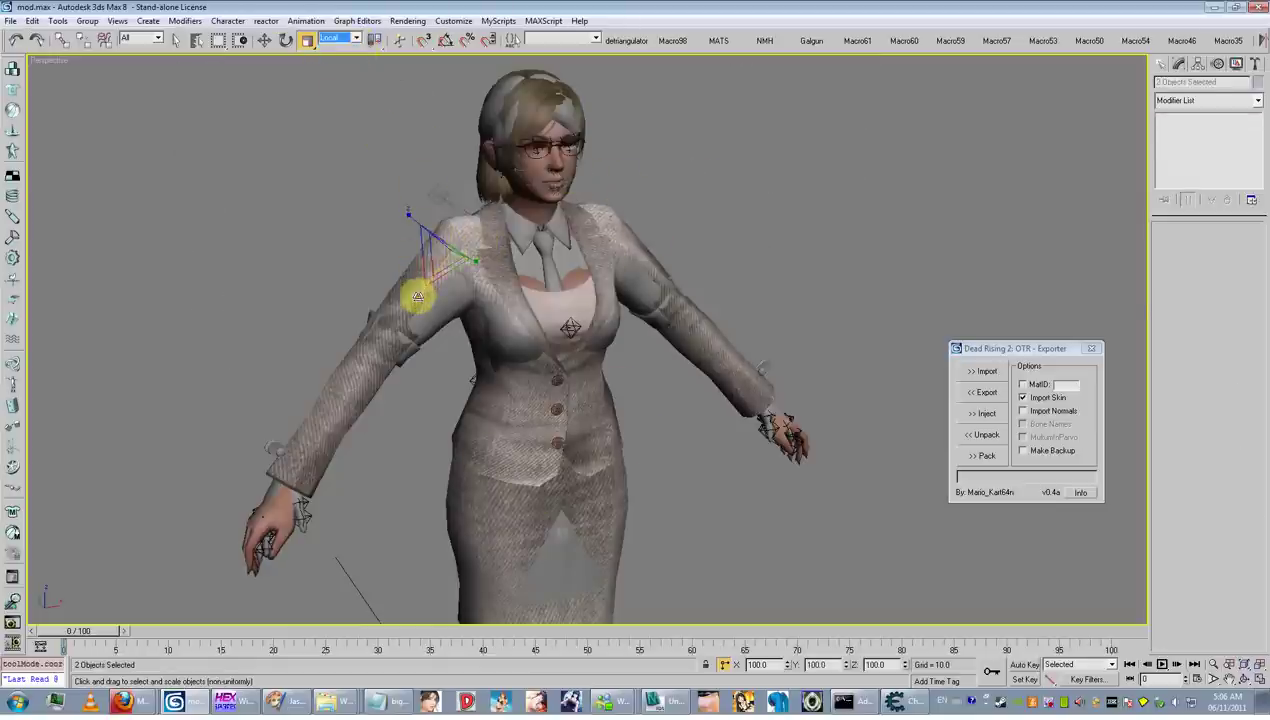
{"action": "left_click_drag", "start_coordinate": [418, 299], "coordinate": [420, 298]}
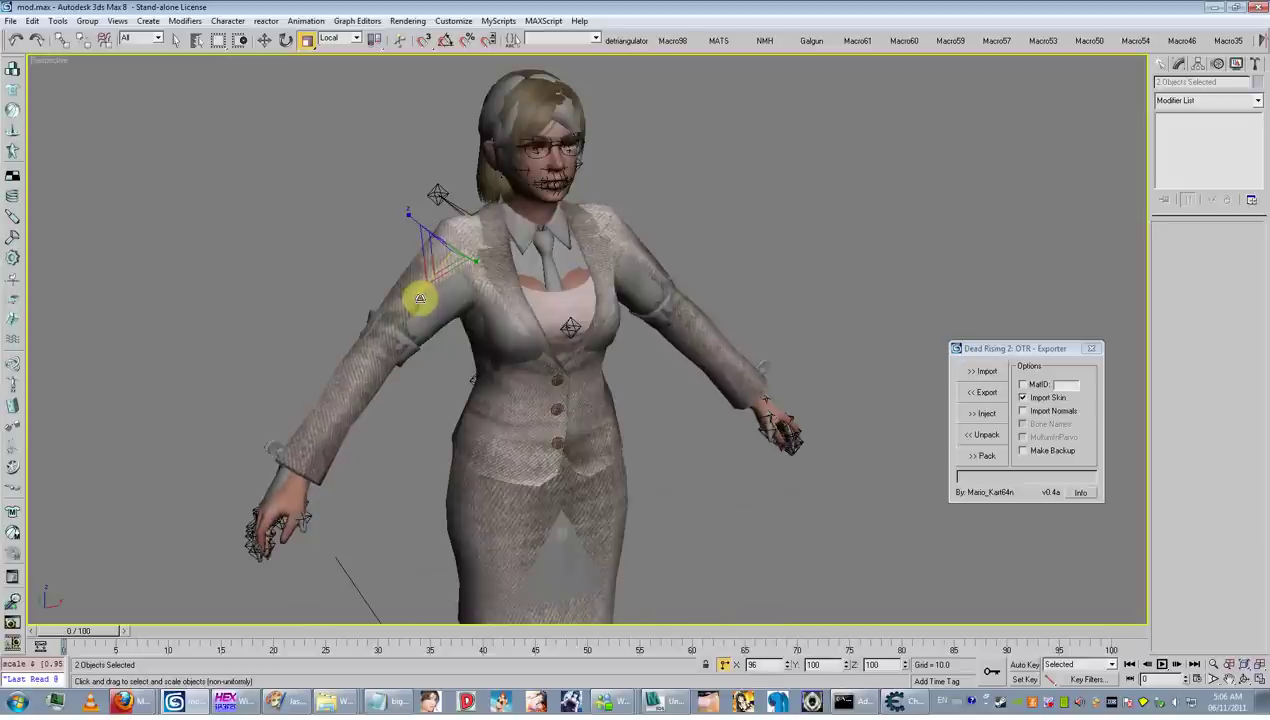
{"action": "scroll", "coordinate": [410, 331], "scroll_direction": "down", "scroll_amount": 3}
{"action": "middle_click_drag", "start_coordinate": [459, 343], "coordinate": [466, 225], "text": "alt"}
{"action": "scroll", "coordinate": [466, 300], "scroll_direction": "up", "scroll_amount": 5}
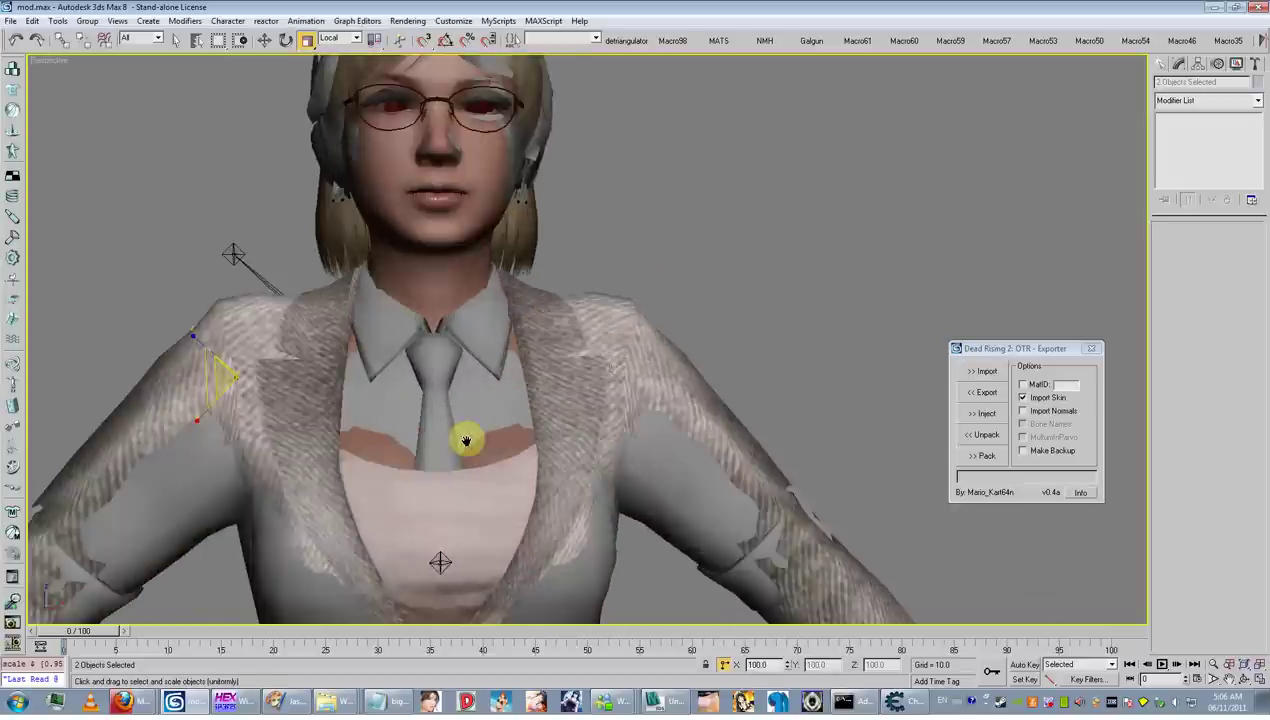
{"action": "middle_click_drag", "start_coordinate": [468, 439], "coordinate": [488, 530], "text": "alt"}
{"action": "scroll", "coordinate": [600, 420], "scroll_direction": "down", "scroll_amount": 6}
- Select the character mesh and switch the view to wireframe
{"action": "left_click", "coordinate": [720, 325]}
{"action": "scroll", "coordinate": [567, 490], "scroll_direction": "up", "scroll_amount": 5}
{"action": "middle_click_drag", "start_coordinate": [567, 490], "coordinate": [601, 488], "text": "alt"}
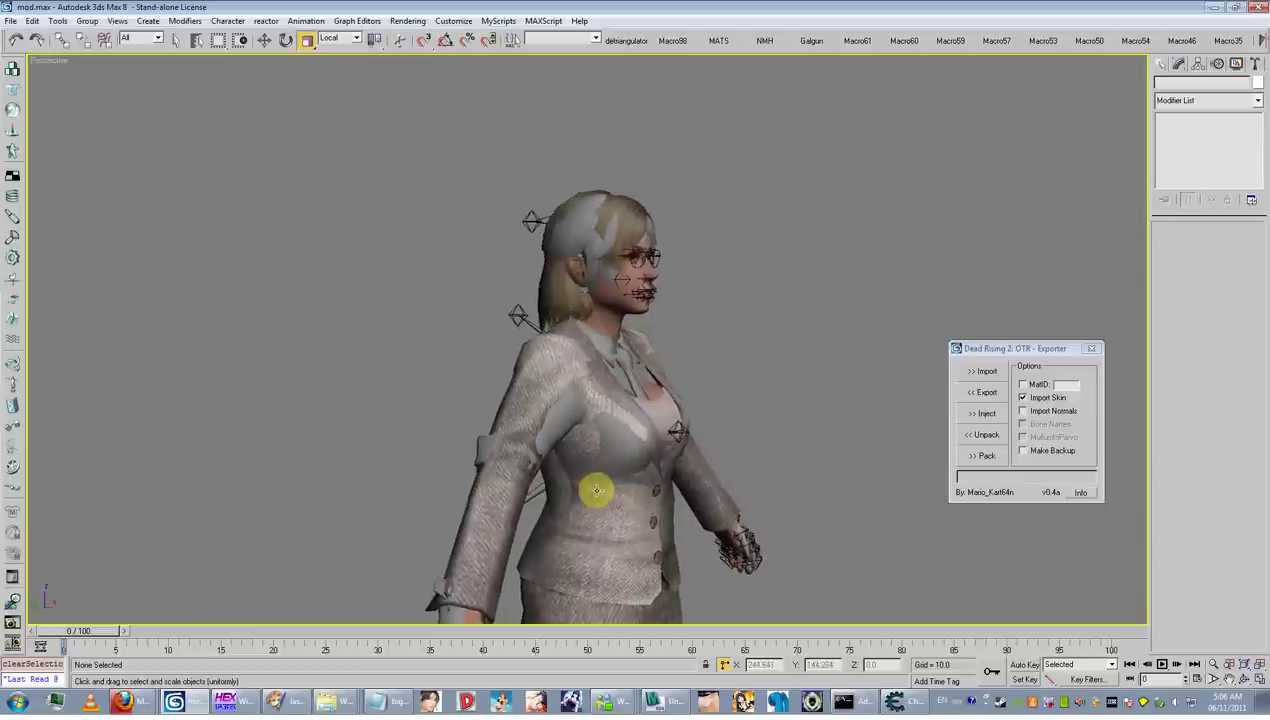
{"action": "scroll", "coordinate": [601, 488], "scroll_direction": "down", "scroll_amount": 6}
{"action": "left_click", "coordinate": [540, 215]}
{"action": "left_click", "coordinate": [617, 281]}
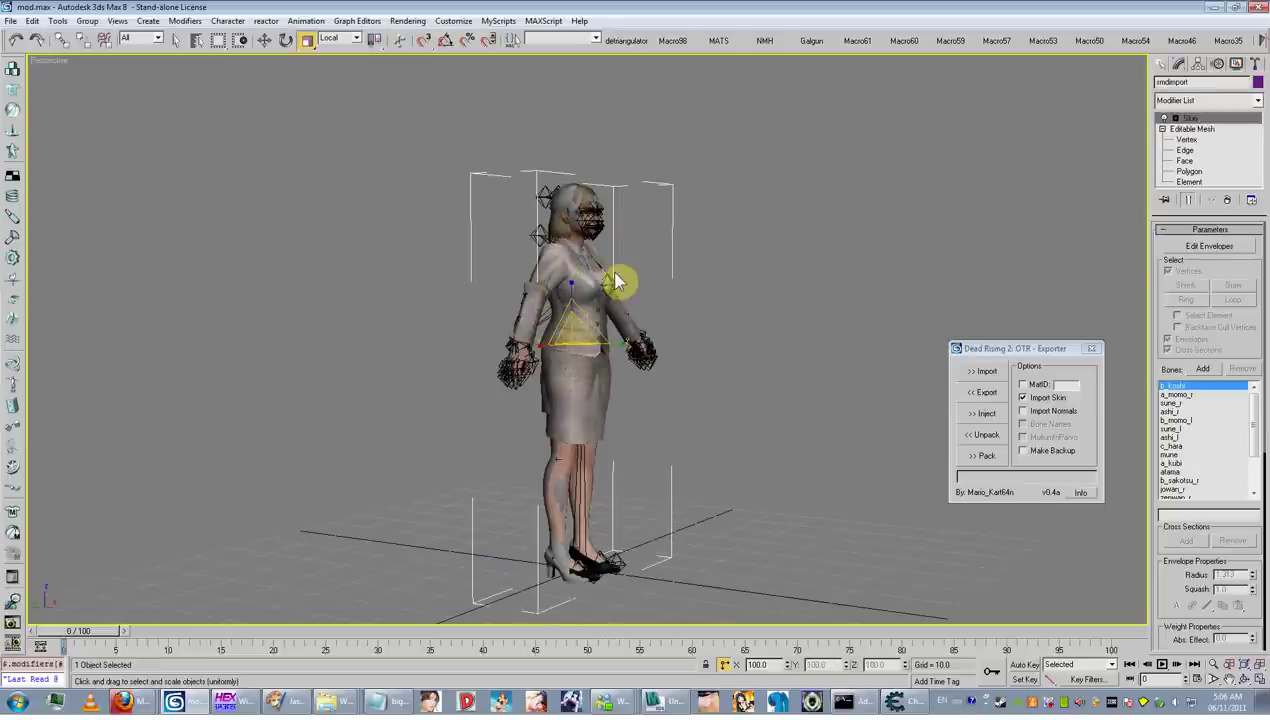
{"action": "key", "text": "F3"}
- Collapse the character mesh's Skin stack, hide the mesh, and delete all remaining bones
{"action": "right_click", "coordinate": [1183, 126]}
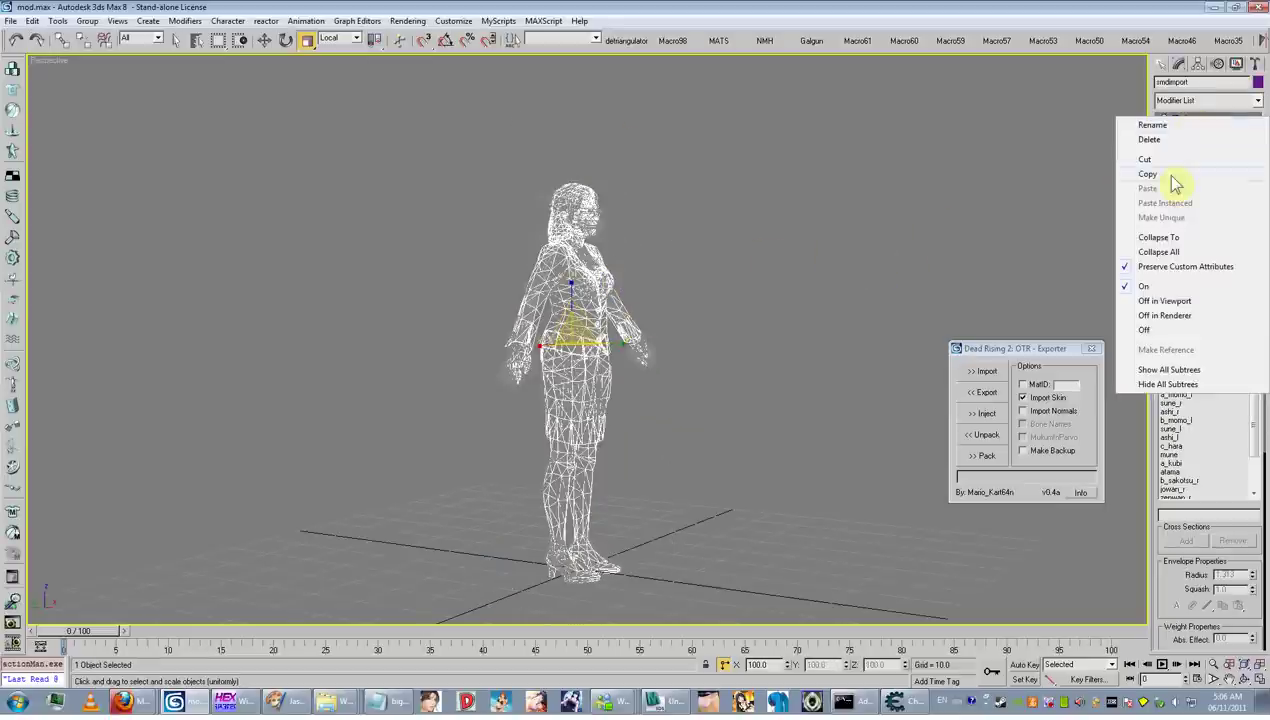
{"action": "left_click", "coordinate": [1148, 251]}
{"action": "right_click", "coordinate": [652, 305]}
{"action": "left_click", "coordinate": [666, 282]}
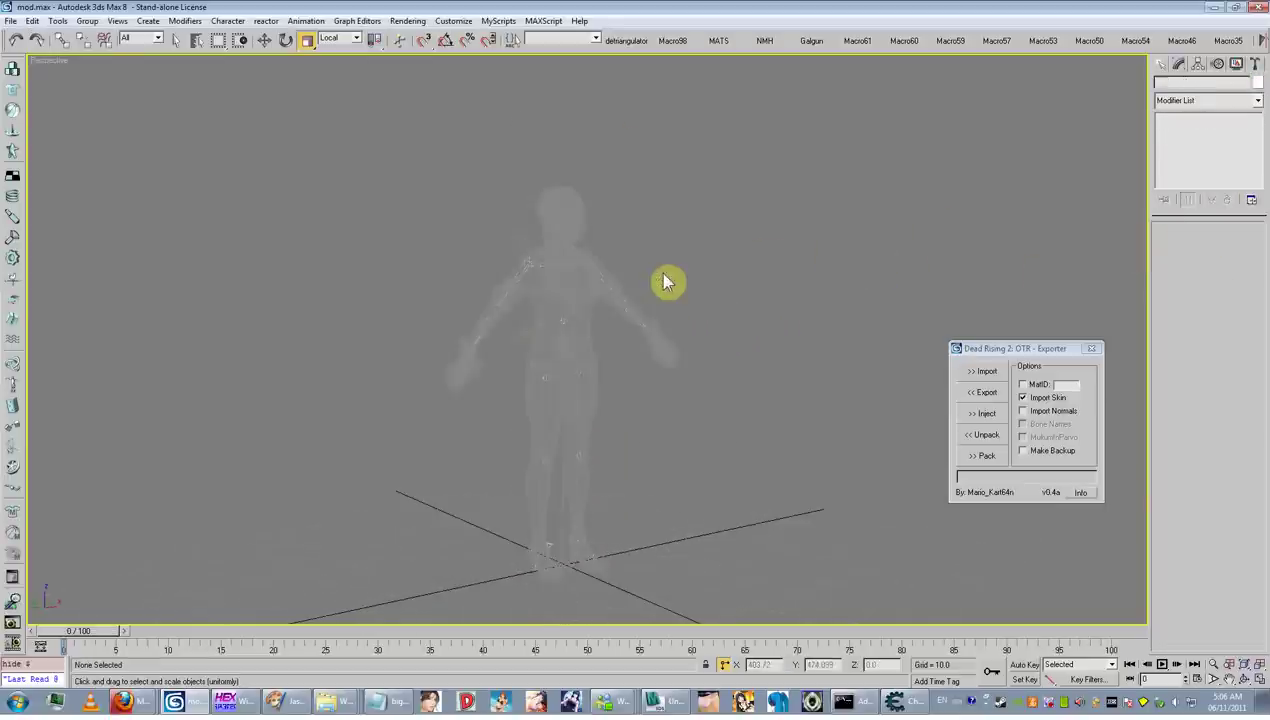
{"action": "key", "text": "ctrl+a"}
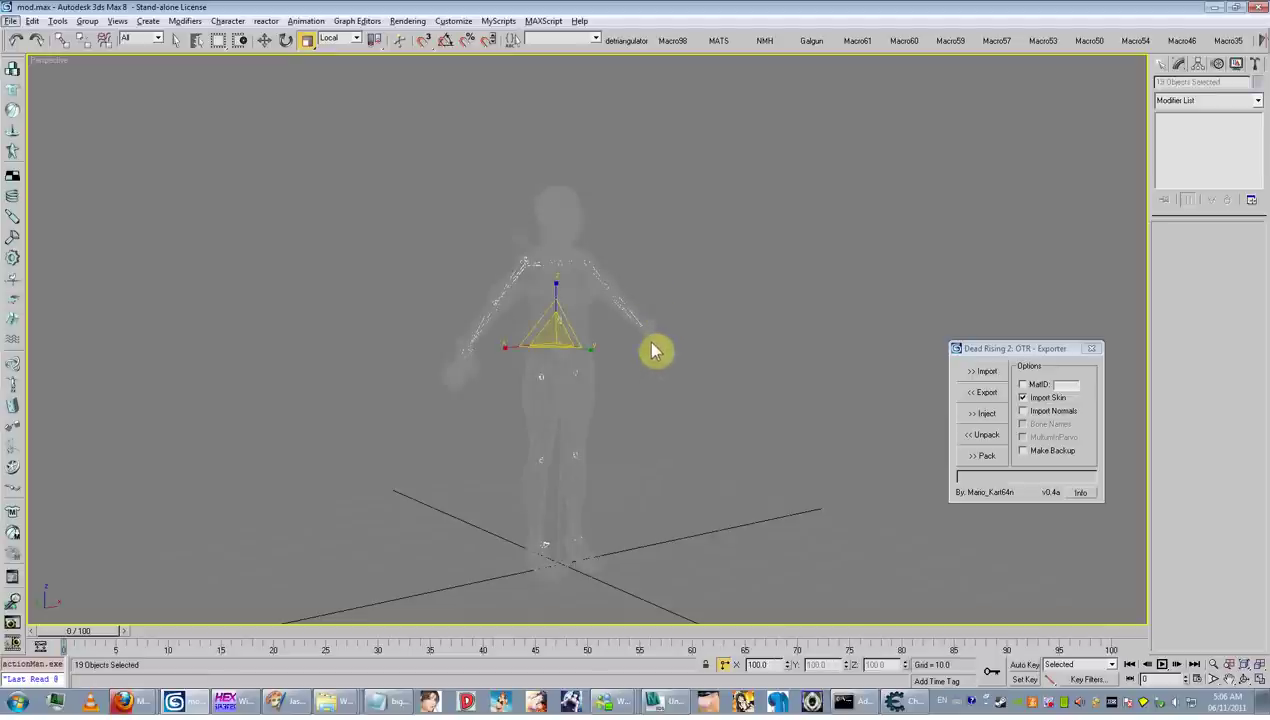
{"action": "middle_click_drag", "start_coordinate": [689, 360], "coordinate": [648, 358], "text": "alt"}
{"action": "key", "text": "Delete"}
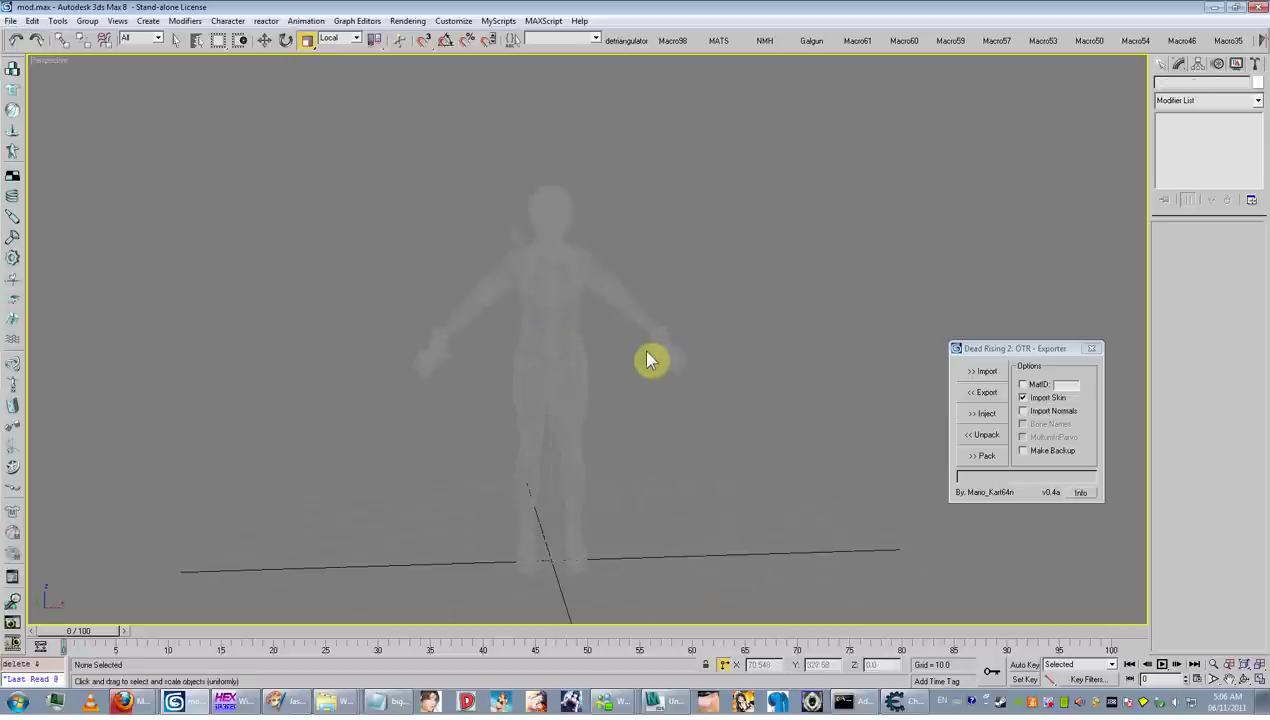
- Unhide all and move the imported textured woman to the right, clear of the rig
{"action": "middle_click_drag", "start_coordinate": [689, 297], "coordinate": [785, 263], "text": "alt"}
{"action": "right_click", "coordinate": [785, 263]}
{"action": "left_click", "coordinate": [800, 232]}
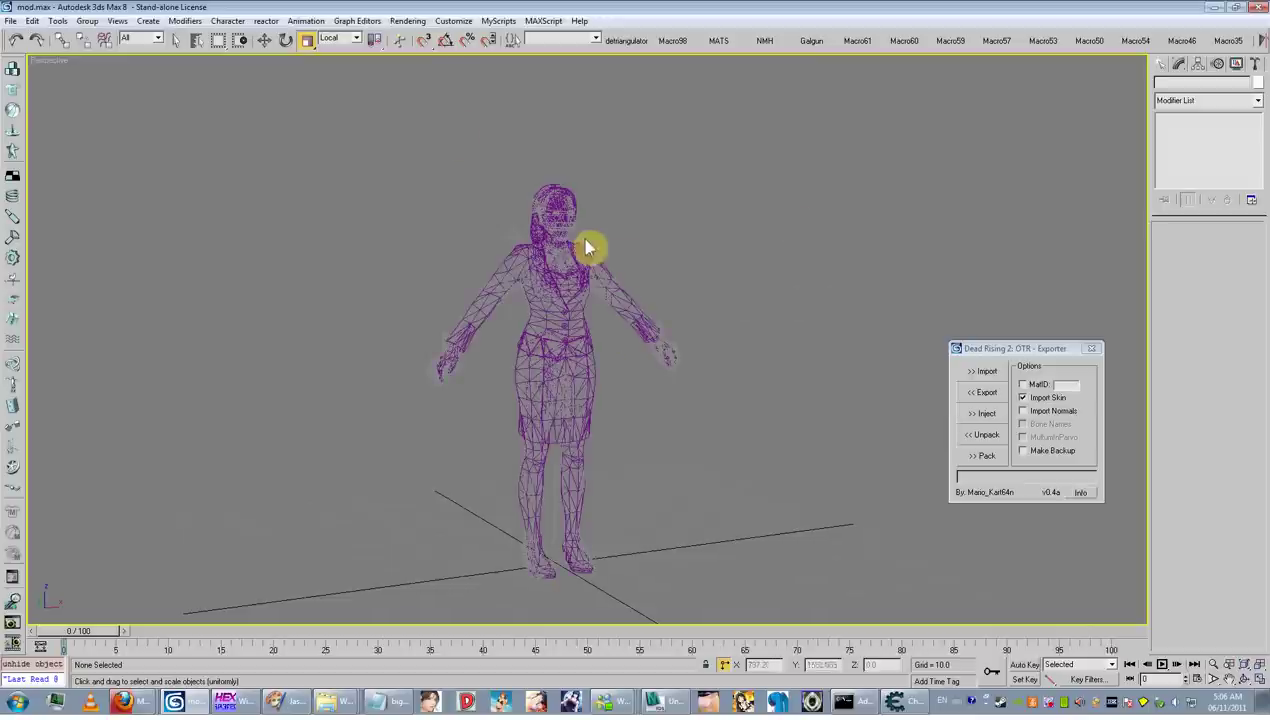
{"action": "left_click", "coordinate": [265, 40]}
{"action": "left_click", "coordinate": [575, 317]}
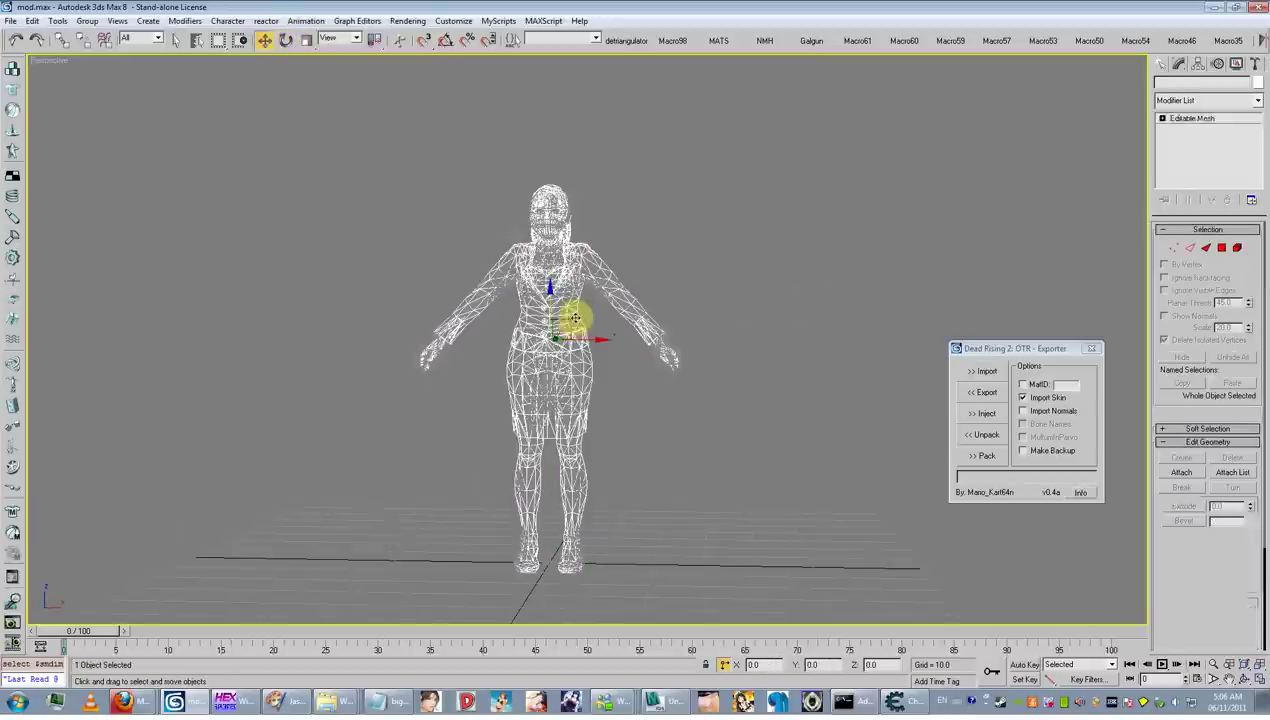
{"action": "left_click_drag", "start_coordinate": [575, 331], "coordinate": [893, 351]}
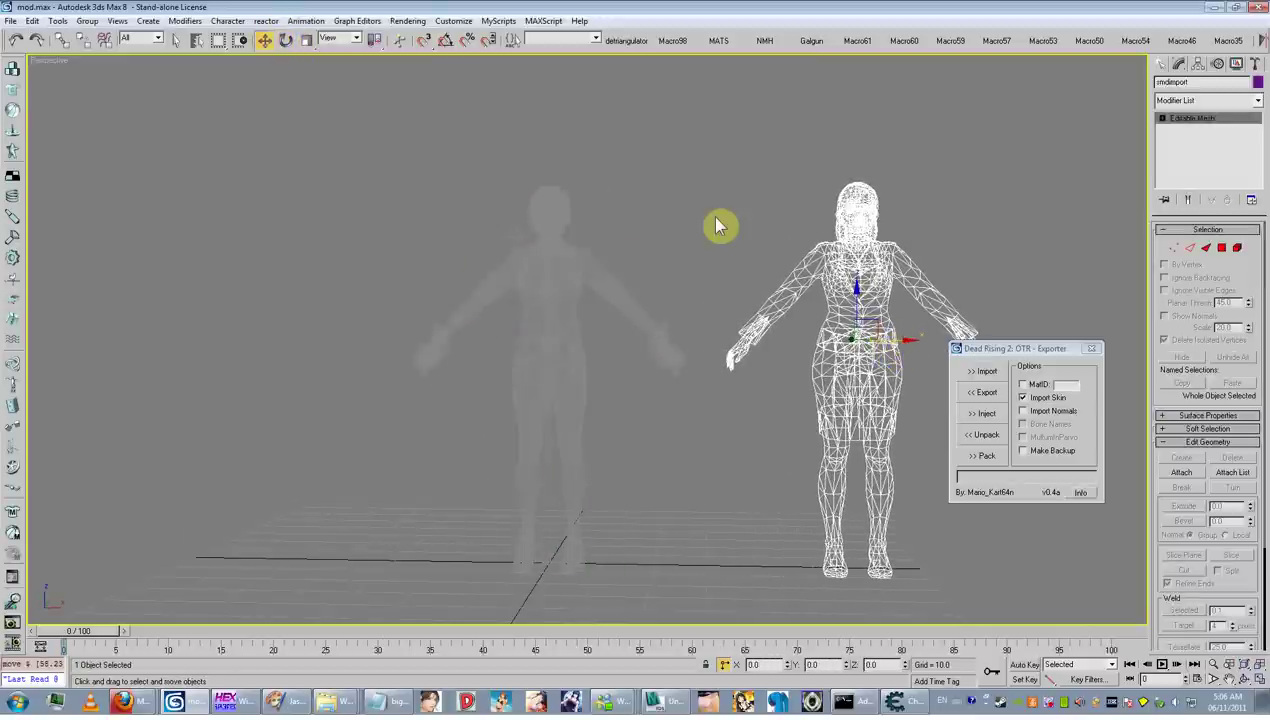
{"action": "key", "text": "F3"}
{"action": "mouse_move", "coordinate": [720, 225]}
{"action": "middle_mouse_down"}
{"action": "mouse_move", "coordinate": [613, 259]}
{"action": "mouse_move", "coordinate": [533, 264]}
{"action": "middle_mouse_up"}
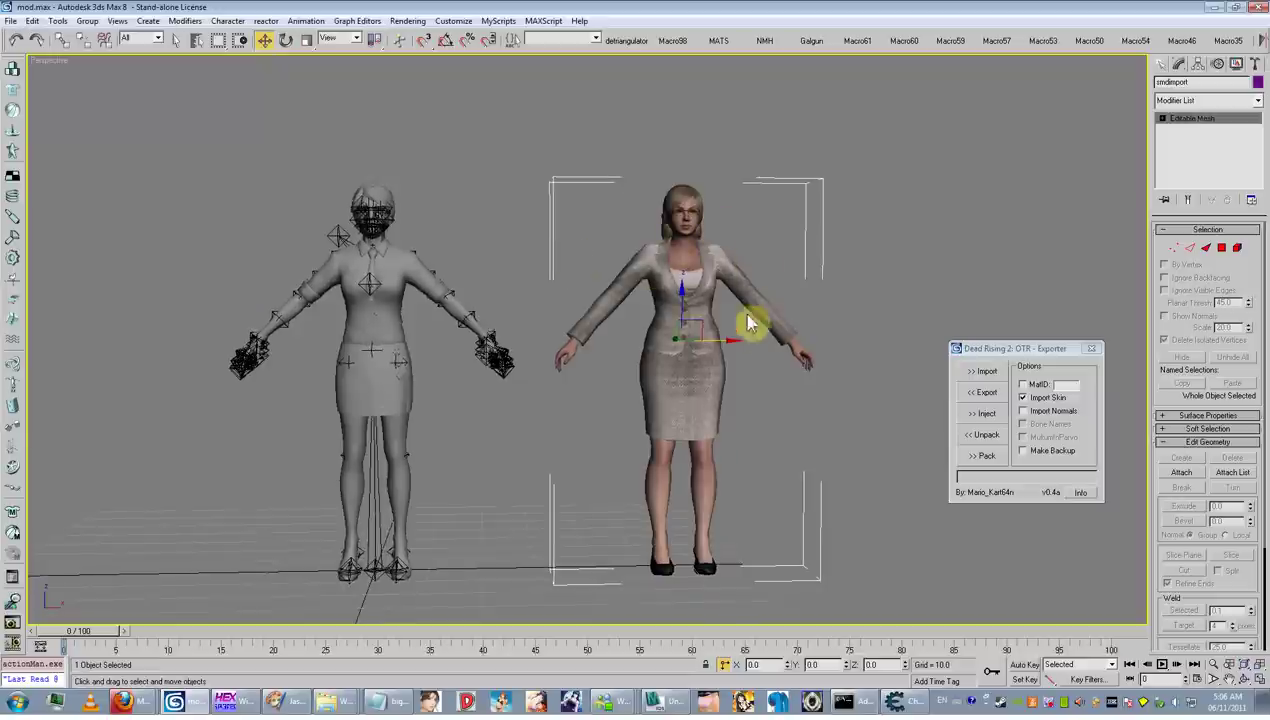
- Try moving the woman onto the grey character, undo each attempt, and check the Model Exporter thread
{"action": "mouse_move", "coordinate": [750, 323]}
{"action": "middle_mouse_down", "text": "alt"}
{"action": "mouse_move", "coordinate": [661, 360]}
{"action": "mouse_move", "coordinate": [539, 283]}
{"action": "mouse_move", "coordinate": [738, 320]}
{"action": "middle_mouse_up", "text": "alt"}
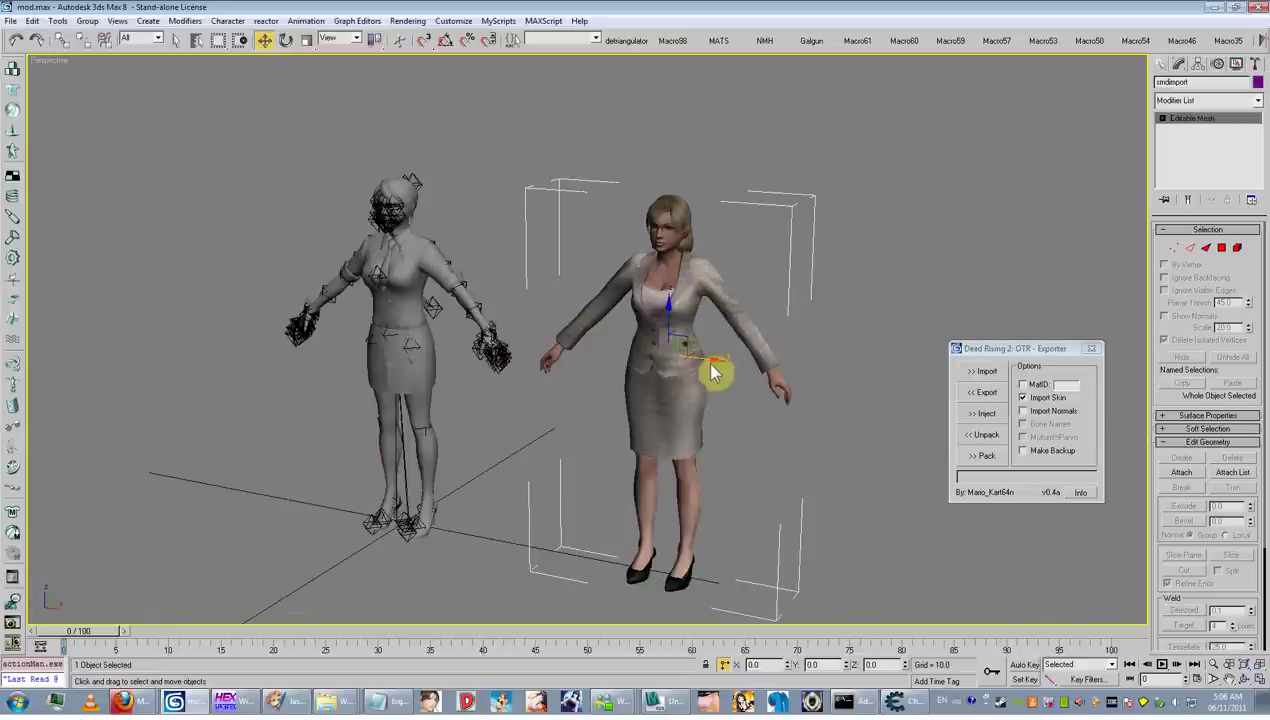
{"action": "left_click_drag", "start_coordinate": [711, 372], "coordinate": [447, 340]}
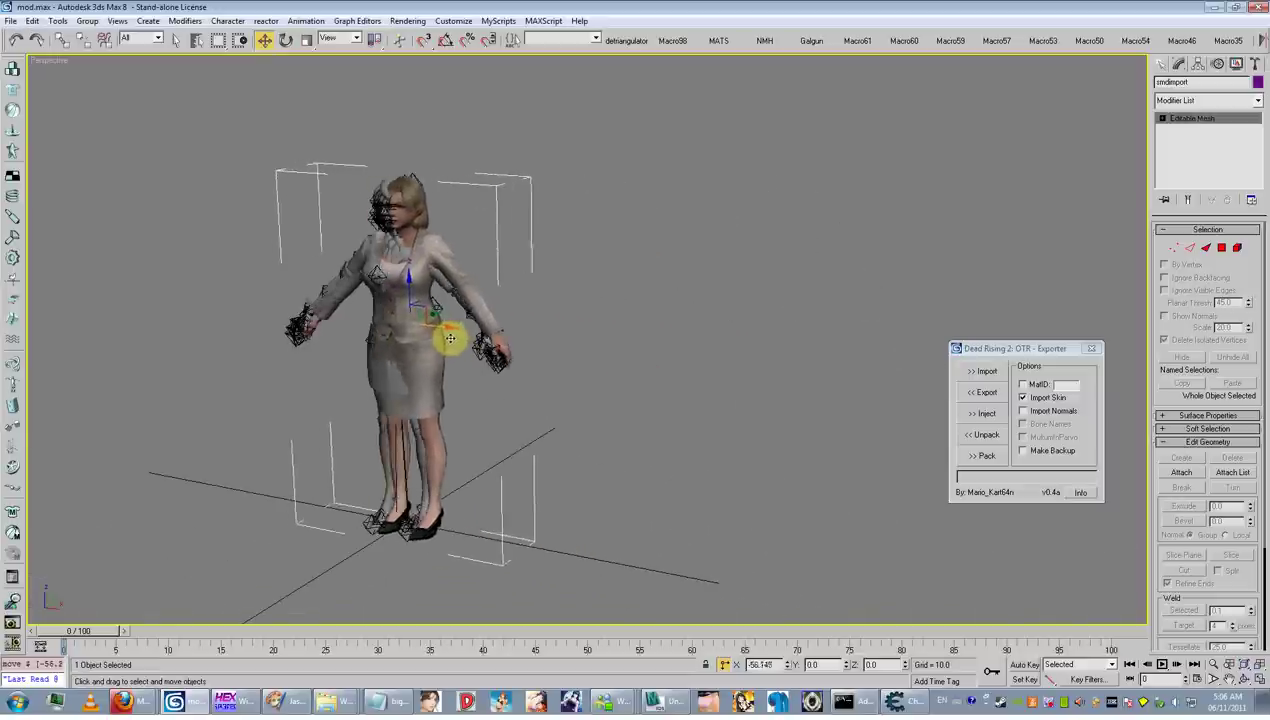
{"action": "key", "text": "ctrl+z"}
{"action": "middle_click_drag", "start_coordinate": [527, 400], "coordinate": [634, 363], "text": "alt"}
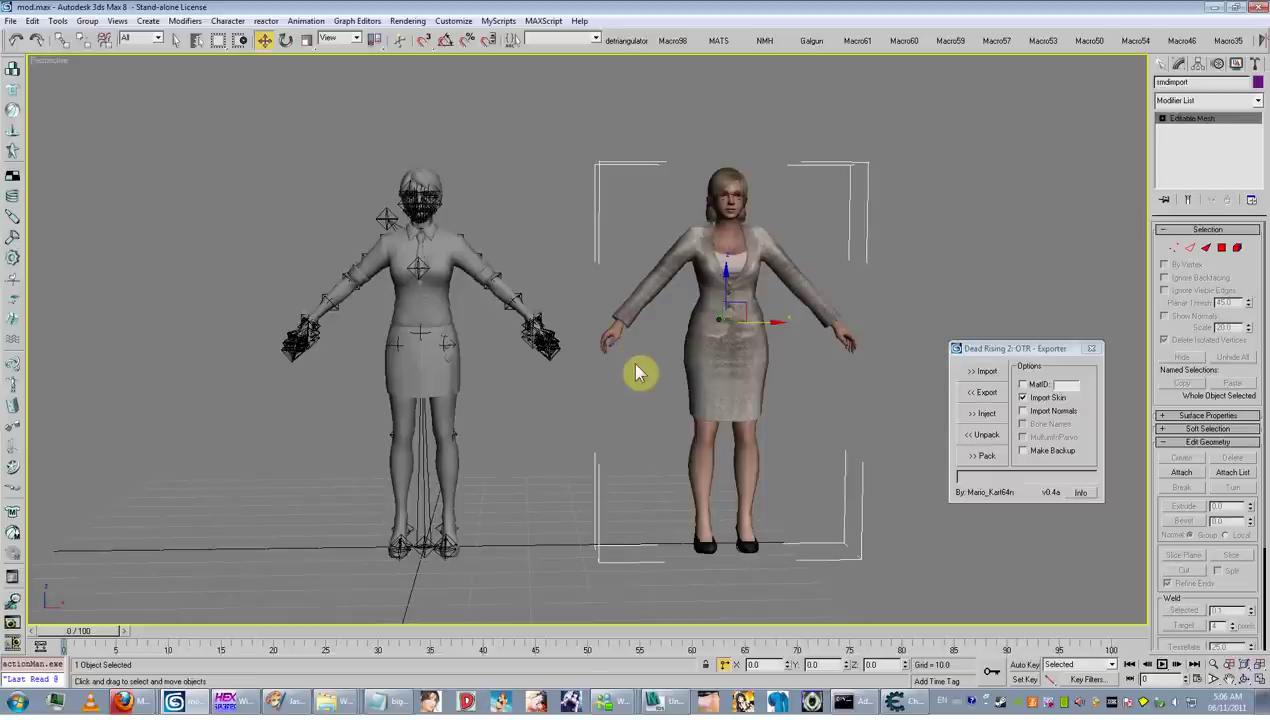
{"action": "left_click_drag", "start_coordinate": [472, 100], "coordinate": [225, 605]}
{"action": "left_click_drag", "start_coordinate": [900, 113], "coordinate": [602, 592]}
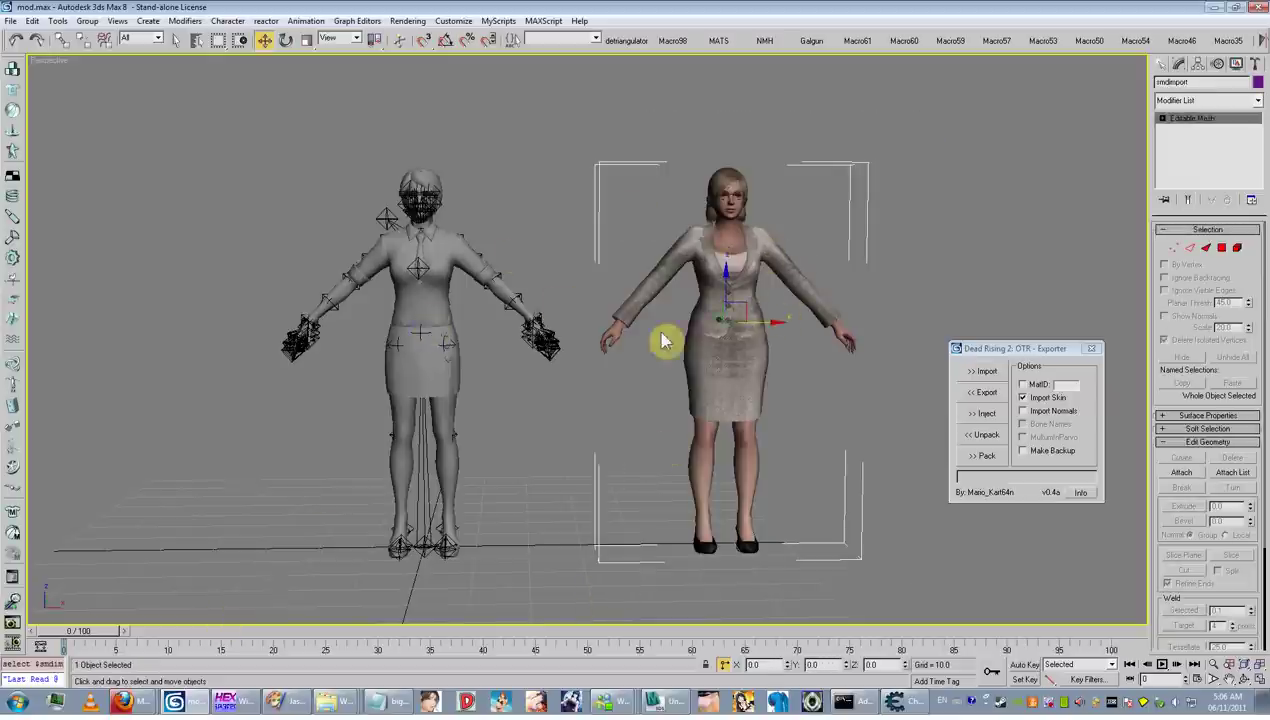
{"action": "left_click_drag", "start_coordinate": [760, 323], "coordinate": [462, 310]}
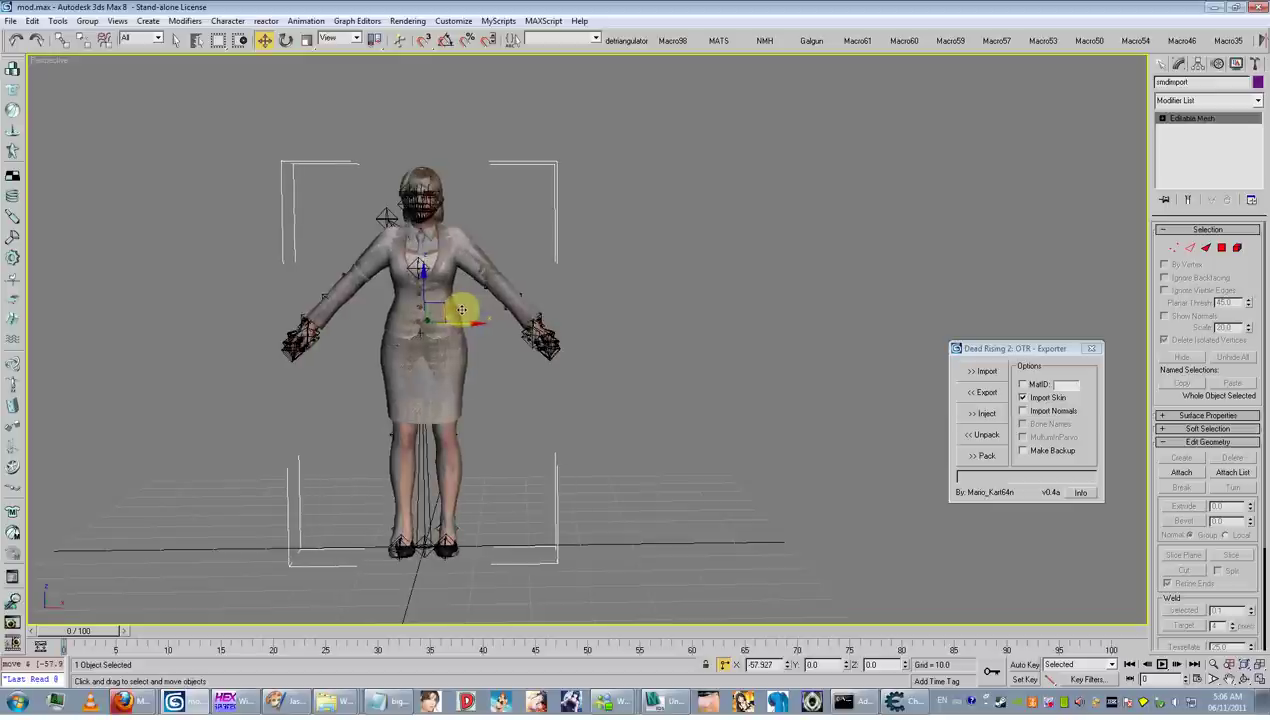
{"action": "key", "text": "ctrl+z"}
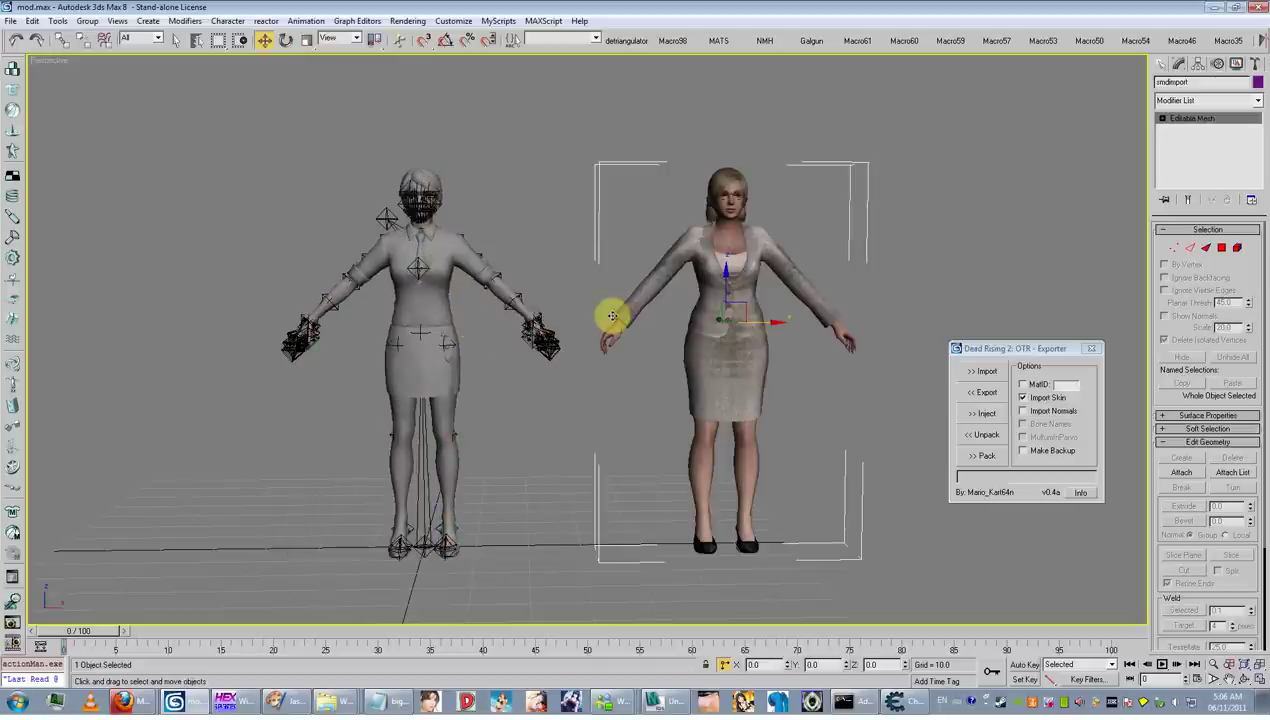
{"action": "left_click", "coordinate": [140, 700]}
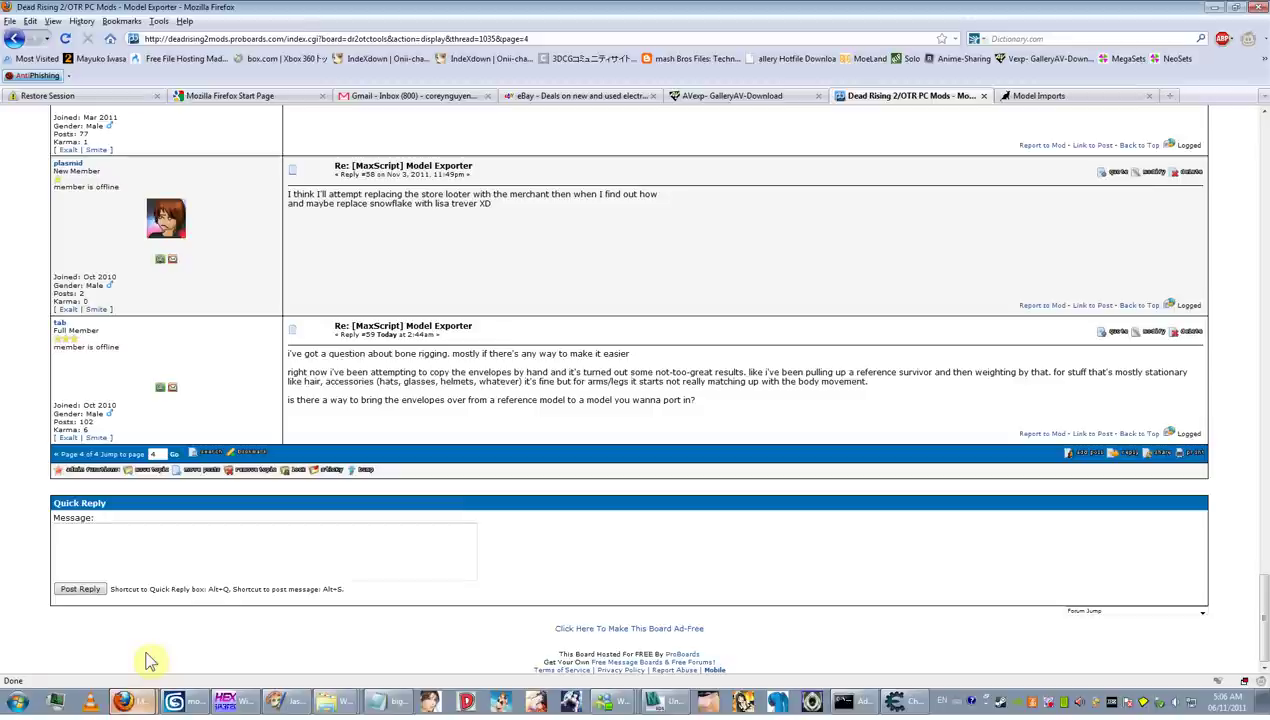
{"action": "left_click", "coordinate": [1213, 8]}
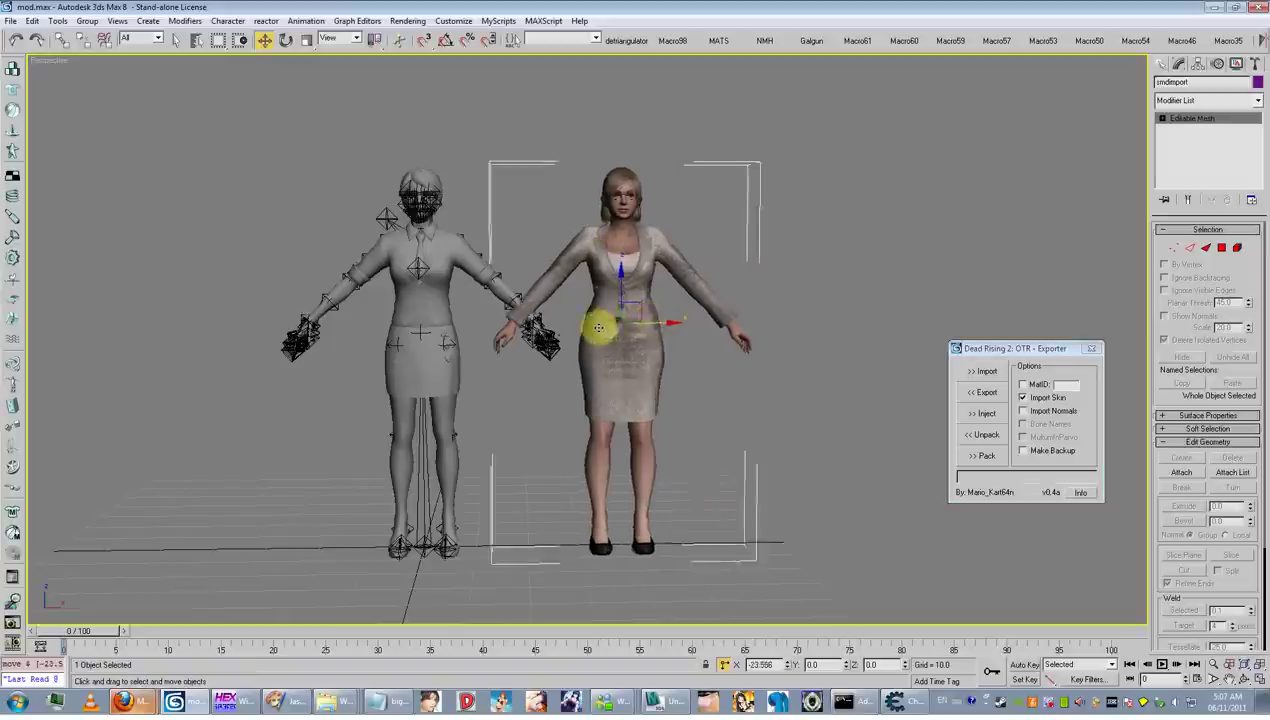
- Drag the woman along X back over the rig and view the overlap in wireframe from the front
{"action": "left_click_drag", "start_coordinate": [598, 328], "coordinate": [458, 328]}
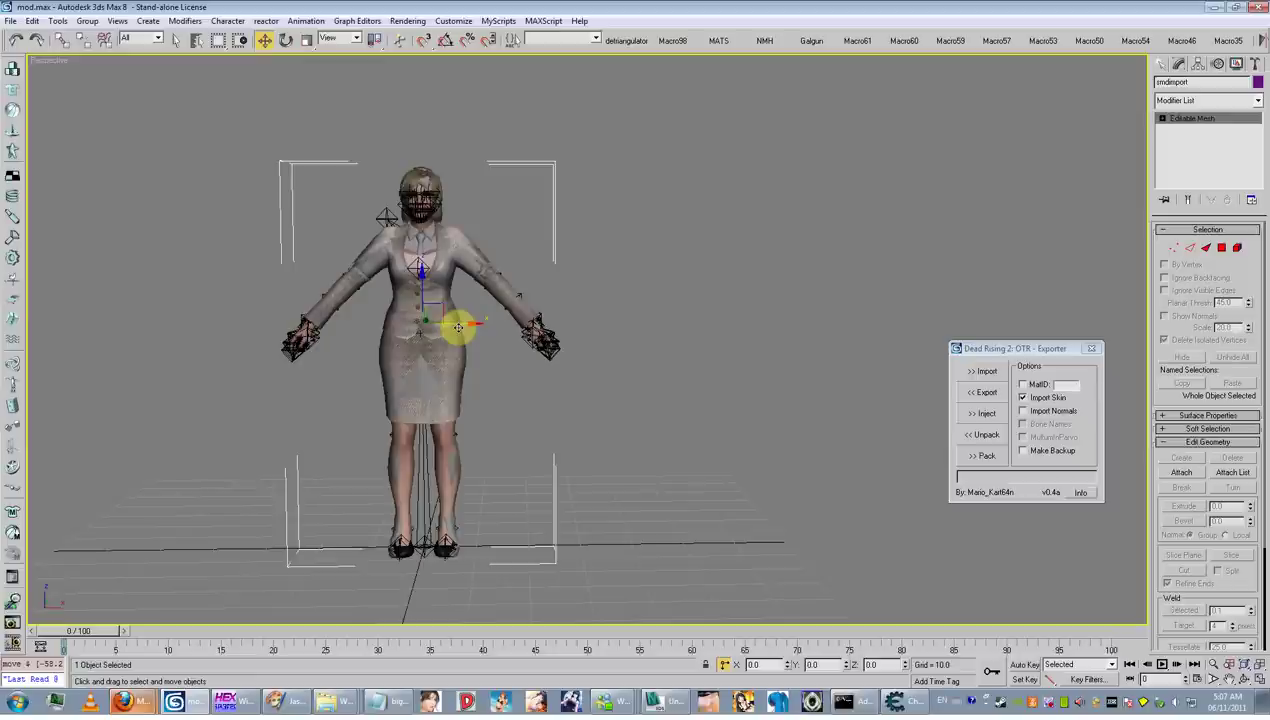
{"action": "left_click_drag", "start_coordinate": [458, 327], "coordinate": [774, 353]}
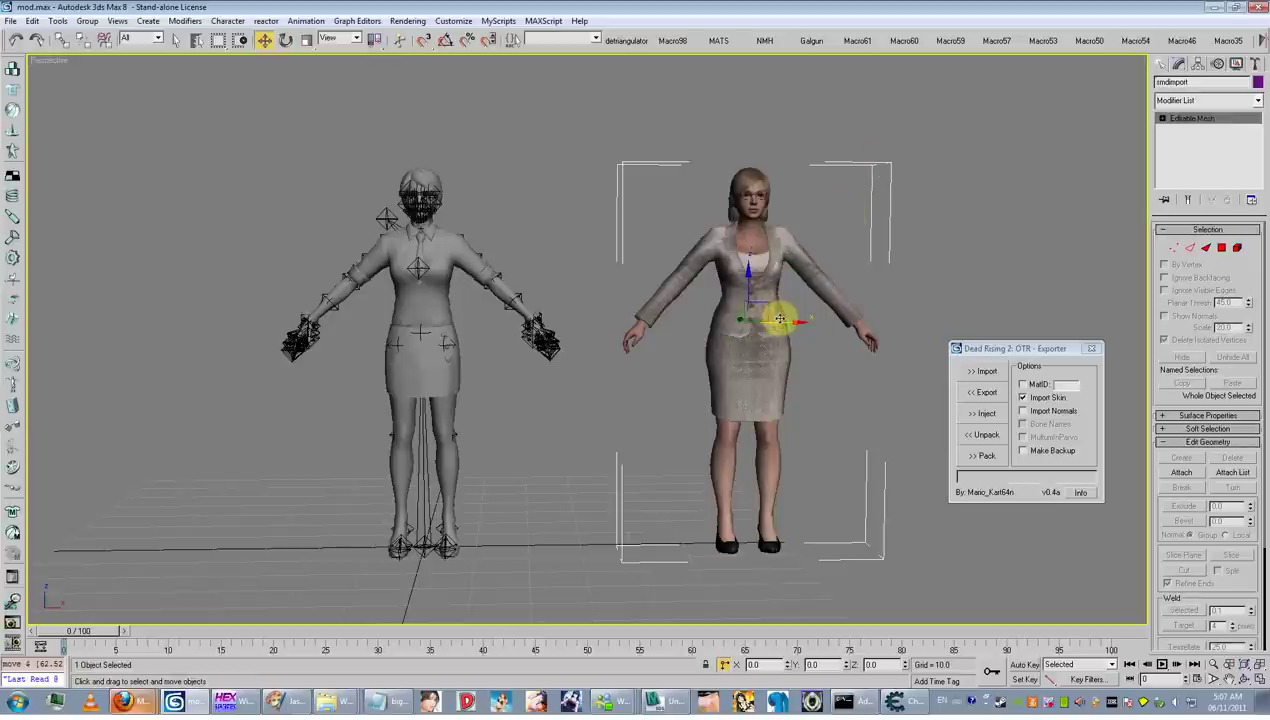
{"action": "left_click_drag", "start_coordinate": [779, 318], "coordinate": [459, 313]}
{"action": "middle_click_drag", "start_coordinate": [458, 313], "coordinate": [575, 352], "text": "alt"}
{"action": "key", "text": "F3"}
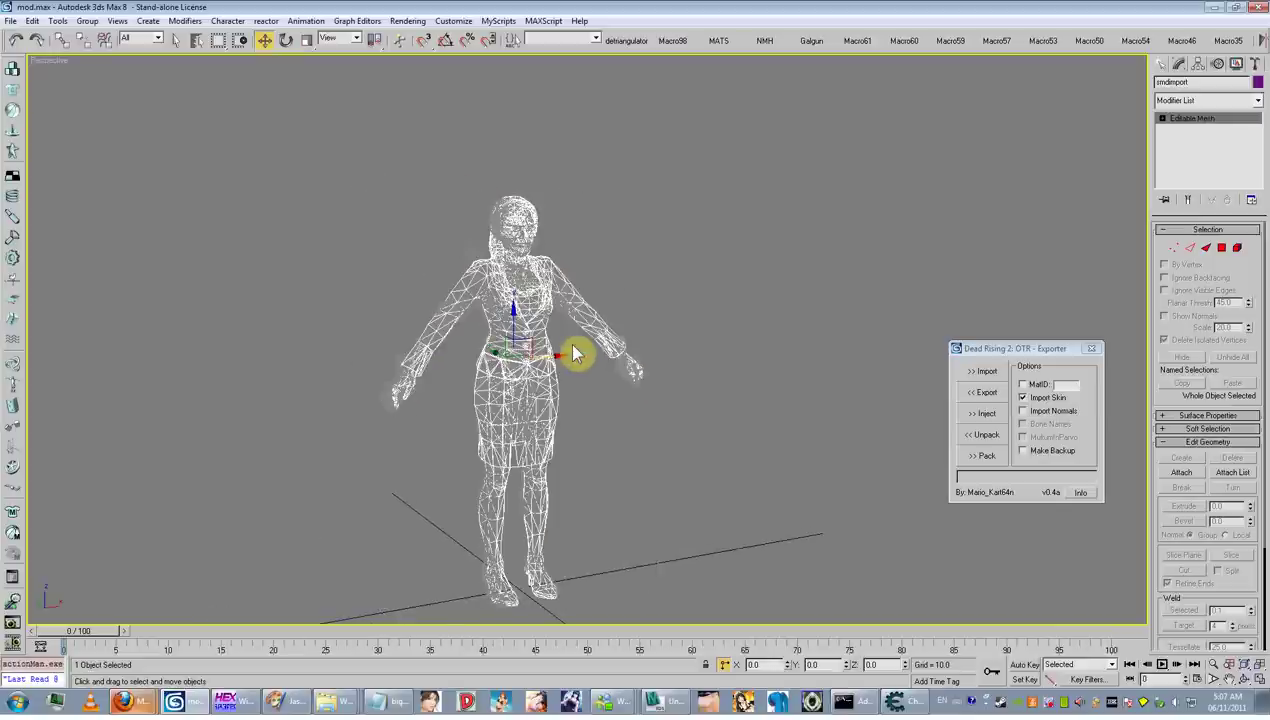
{"action": "middle_click_drag", "start_coordinate": [575, 352], "coordinate": [590, 286], "text": "alt"}
- Set the woman's absolute X, Y and Z position to 0 in Move Transform Type-In
{"action": "scroll", "coordinate": [628, 390], "scroll_direction": "up", "scroll_amount": 2}
{"action": "key", "text": "F12"}
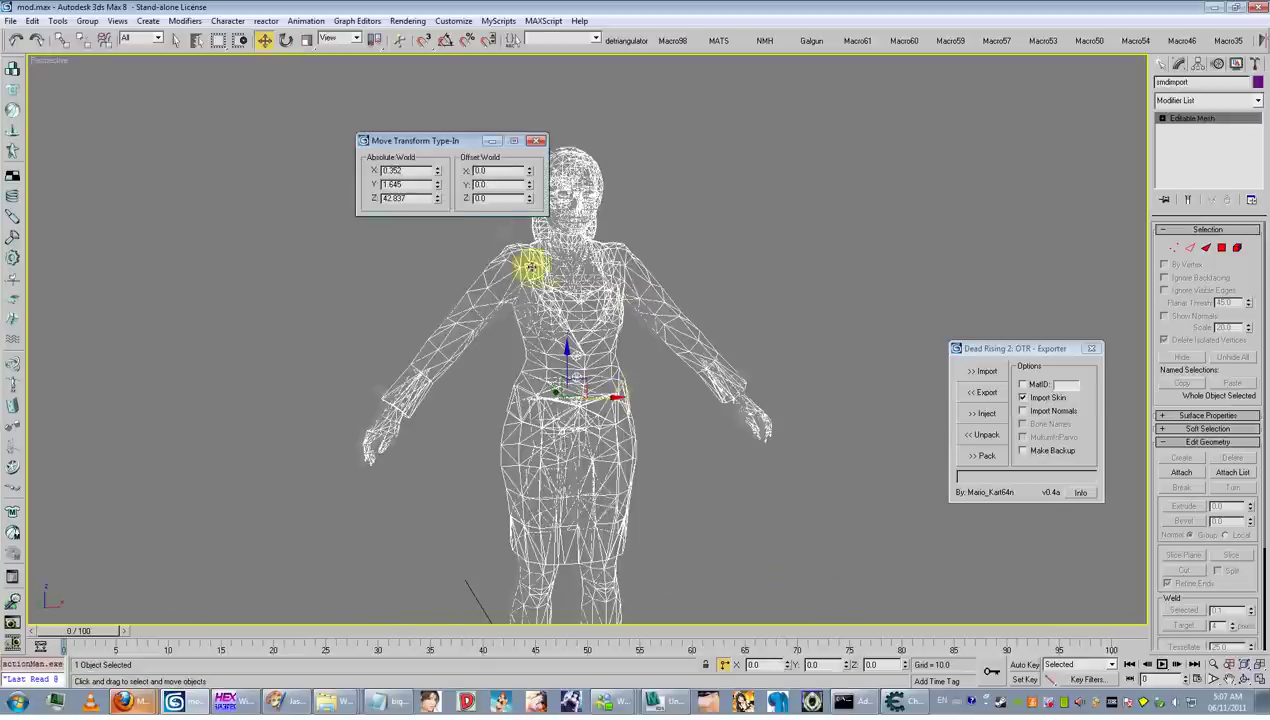
{"action": "double_click", "coordinate": [416, 170]}
{"action": "type", "text": "0"}
{"action": "key", "text": "Return"}
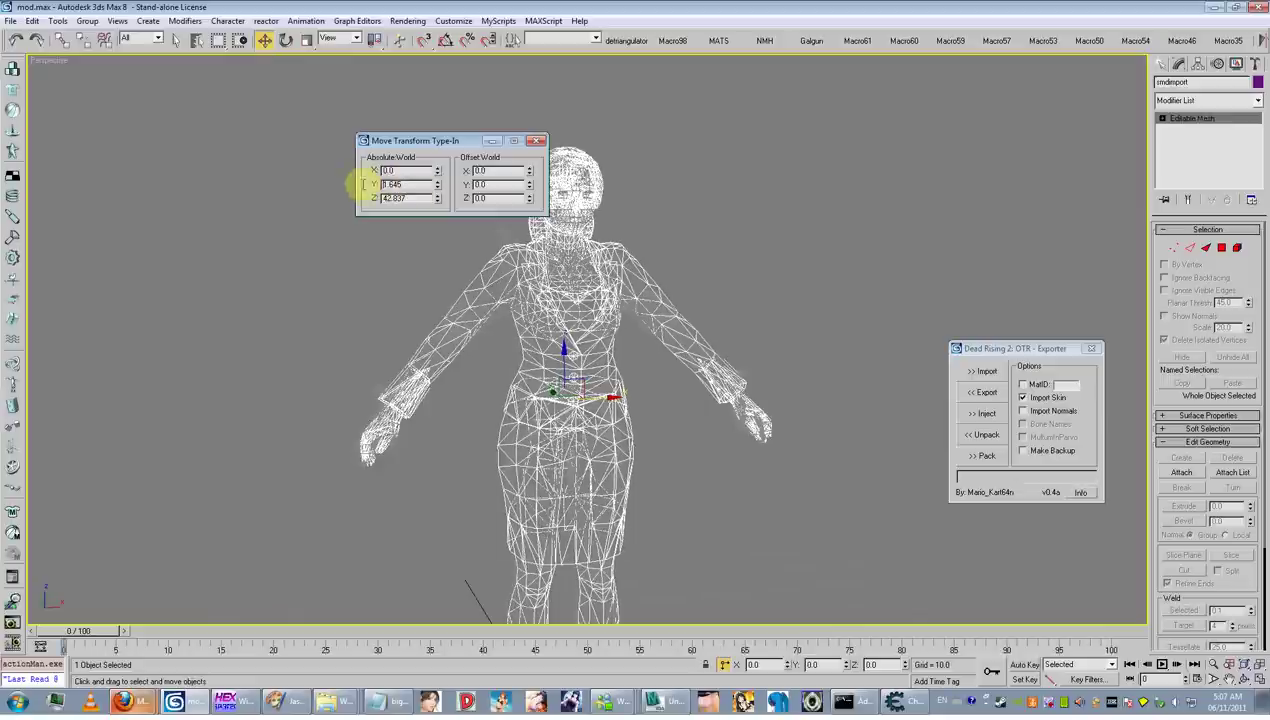
{"action": "double_click", "coordinate": [410, 198]}
{"action": "type", "text": "0"}
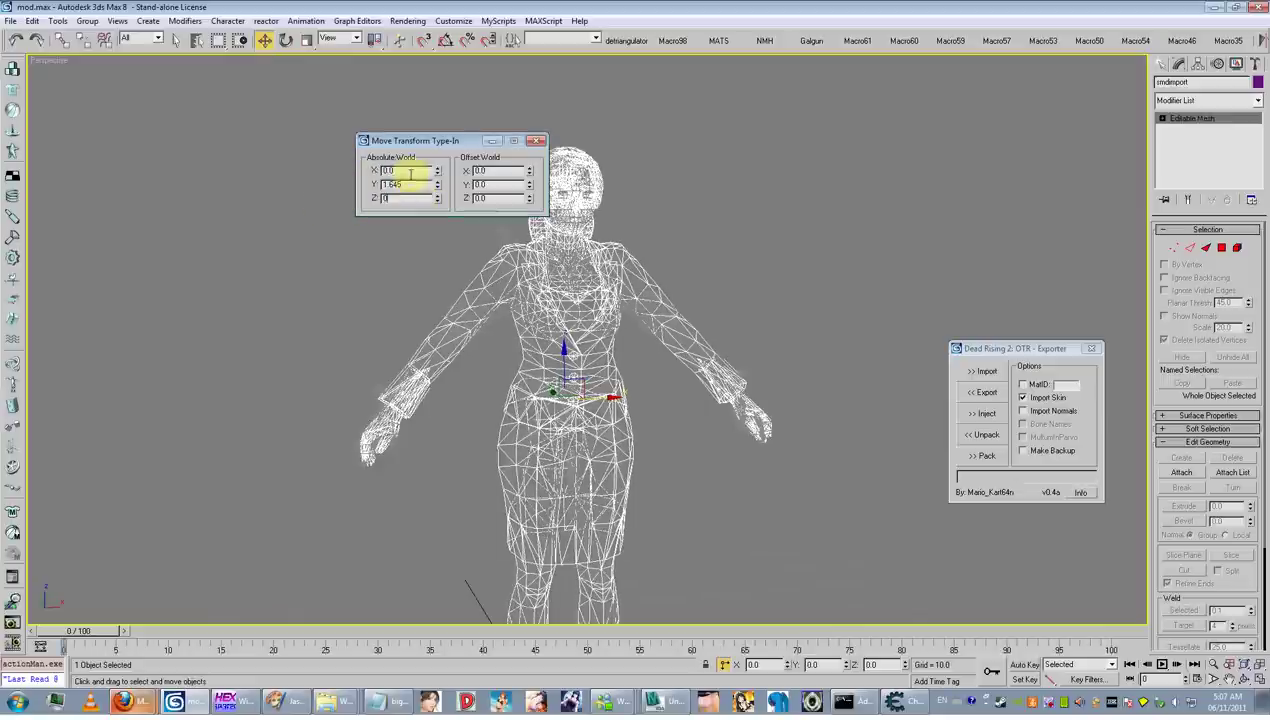
{"action": "key", "text": "Return"}
{"action": "double_click", "coordinate": [405, 185]}
{"action": "key", "text": "Return"}
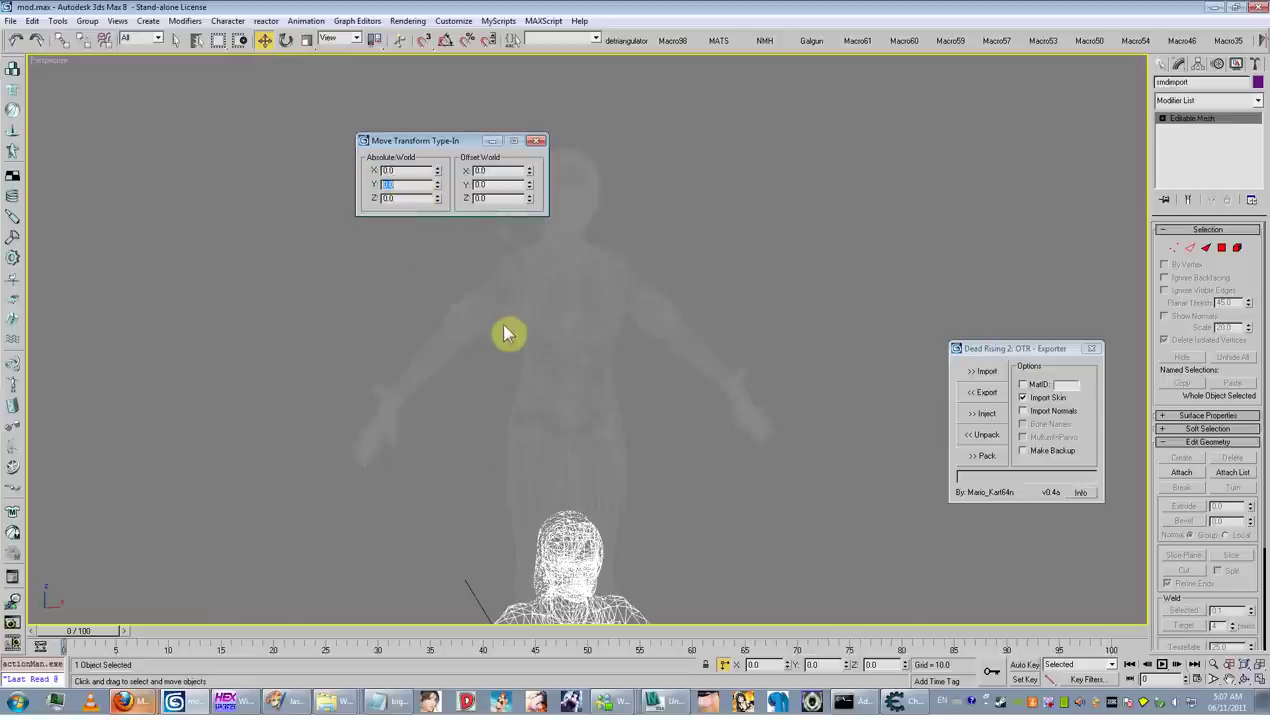
{"action": "left_click", "coordinate": [536, 140]}
- Undo the position reset, restoring the woman over the rig in shaded view
{"action": "key", "text": "z"}
{"action": "mouse_move", "coordinate": [488, 198]}
{"action": "middle_mouse_down", "text": "alt"}
{"action": "mouse_move", "coordinate": [563, 245]}
{"action": "mouse_move", "coordinate": [624, 357]}
{"action": "mouse_move", "coordinate": [561, 360]}
{"action": "middle_mouse_up", "text": "alt"}
{"action": "key", "text": "F3"}
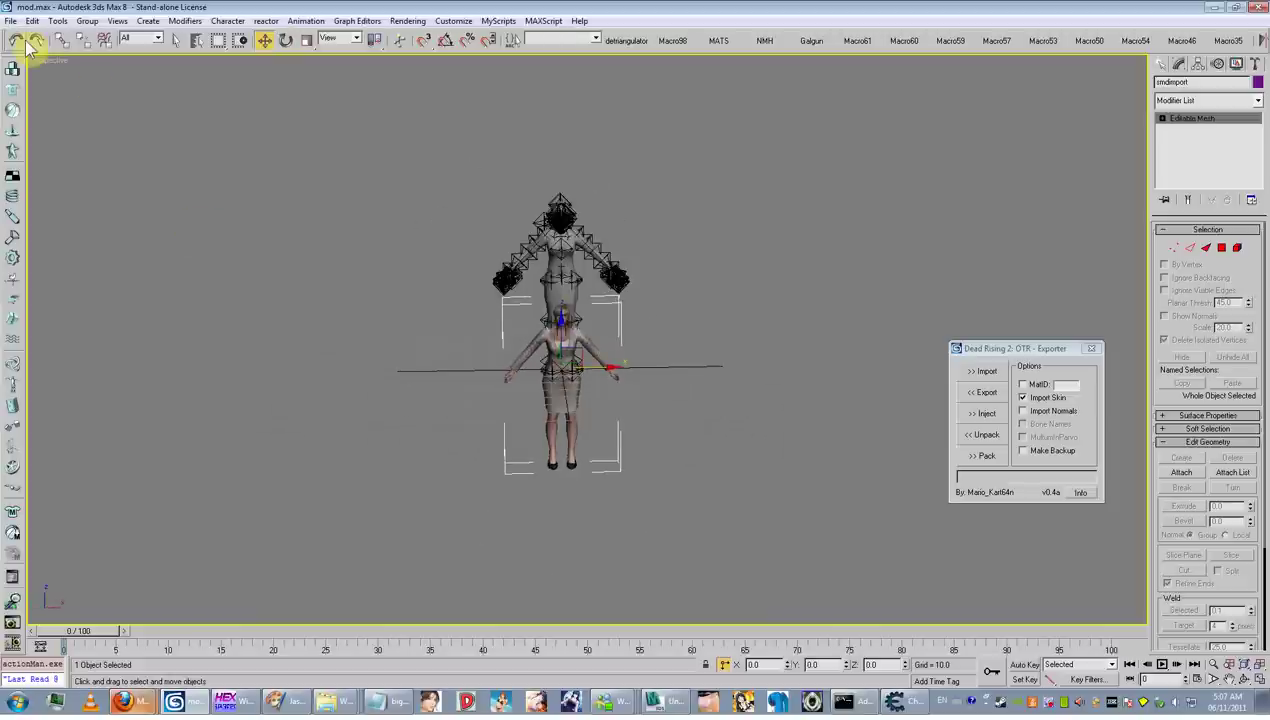
{"action": "left_click", "coordinate": [28, 44]}
{"action": "scroll", "coordinate": [520, 370], "scroll_direction": "up", "scroll_amount": 3}
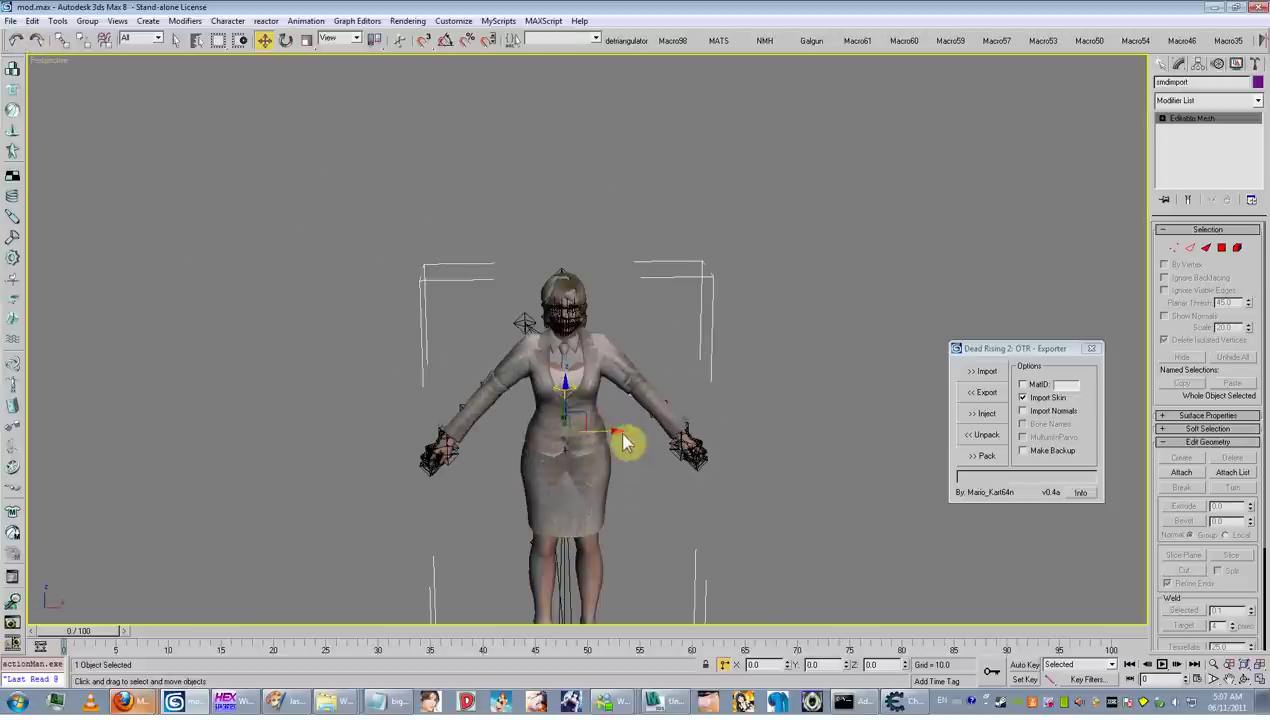
{"action": "left_click", "coordinate": [16, 41]}
{"action": "left_click", "coordinate": [36, 41]}
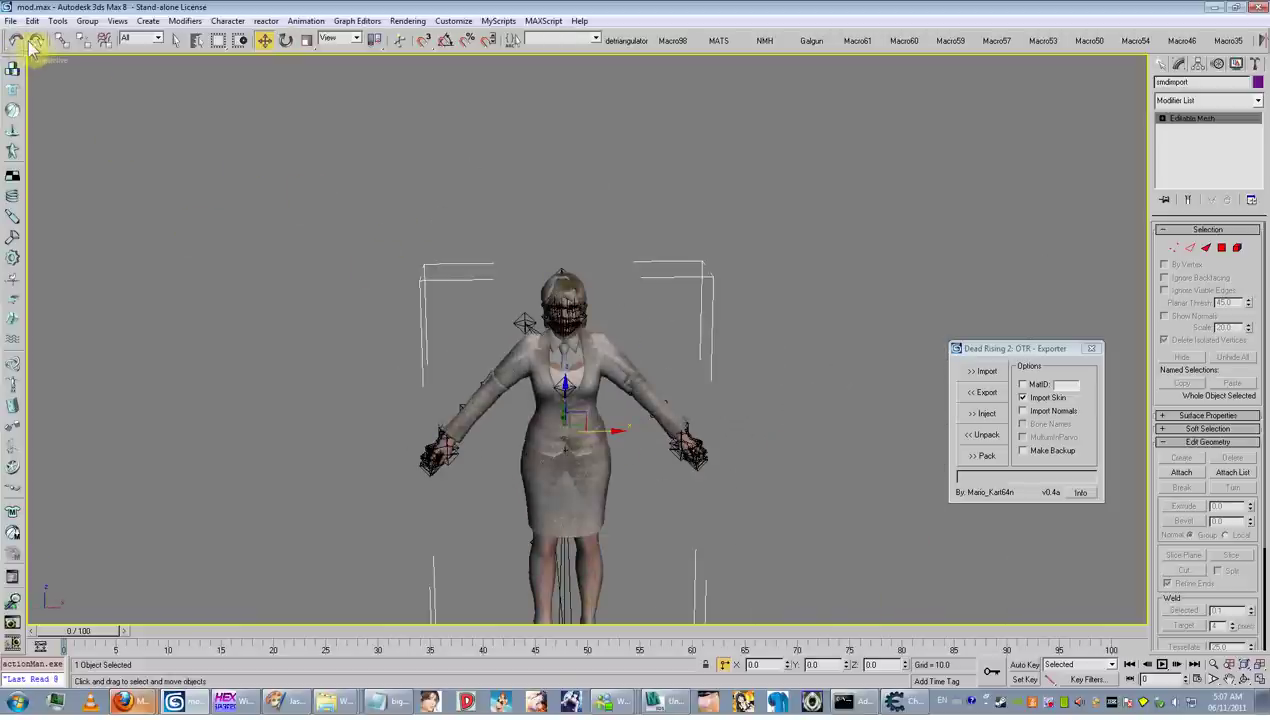
{"action": "left_click", "coordinate": [36, 44]}
{"action": "left_click", "coordinate": [38, 46]}
{"action": "left_click", "coordinate": [42, 48]}
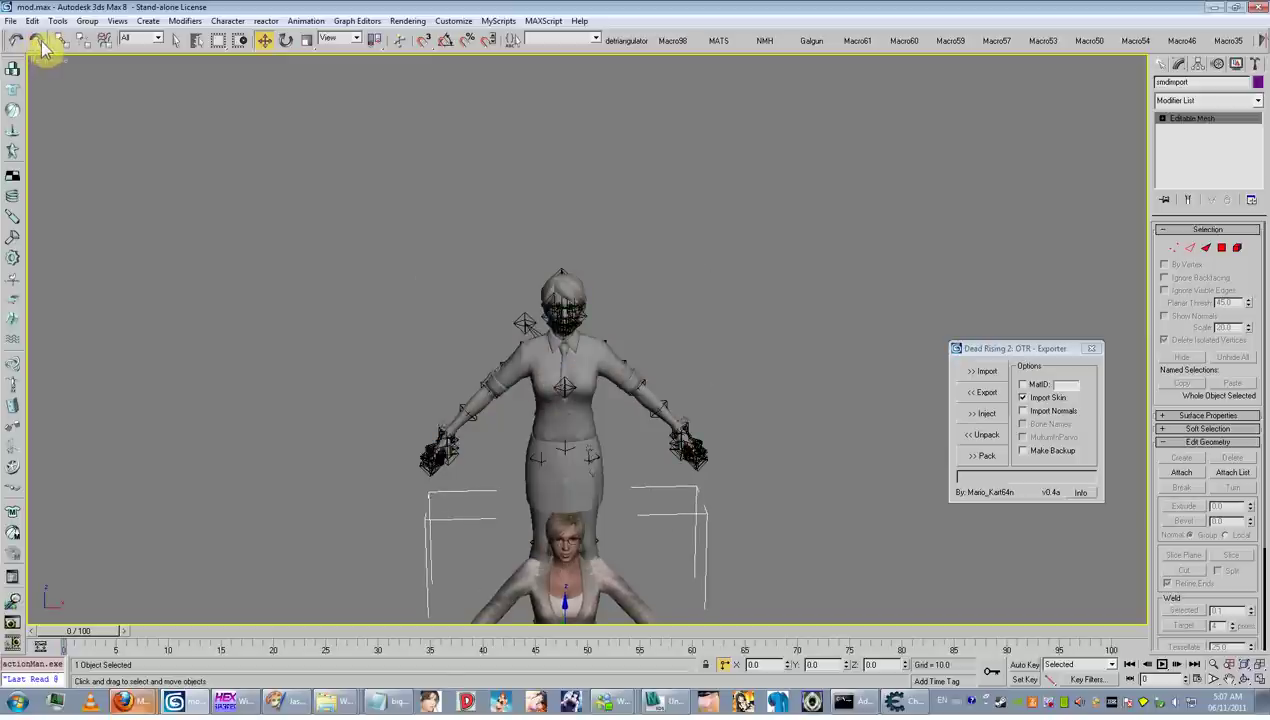
{"action": "left_click", "coordinate": [34, 43]}
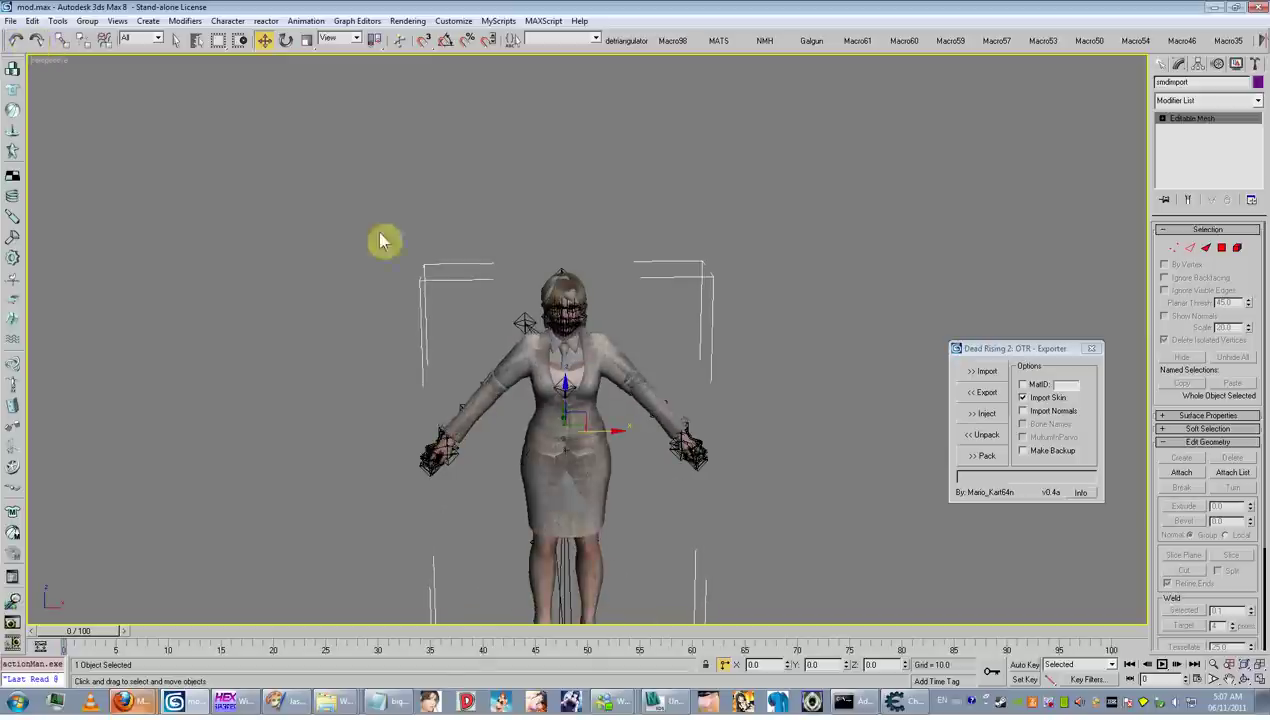
- Move the woman to the right of the rig and view both characters at an angle
{"action": "left_click_drag", "start_coordinate": [598, 428], "coordinate": [828, 427]}
{"action": "middle_click_drag", "start_coordinate": [828, 427], "coordinate": [333, 383], "text": "alt"}
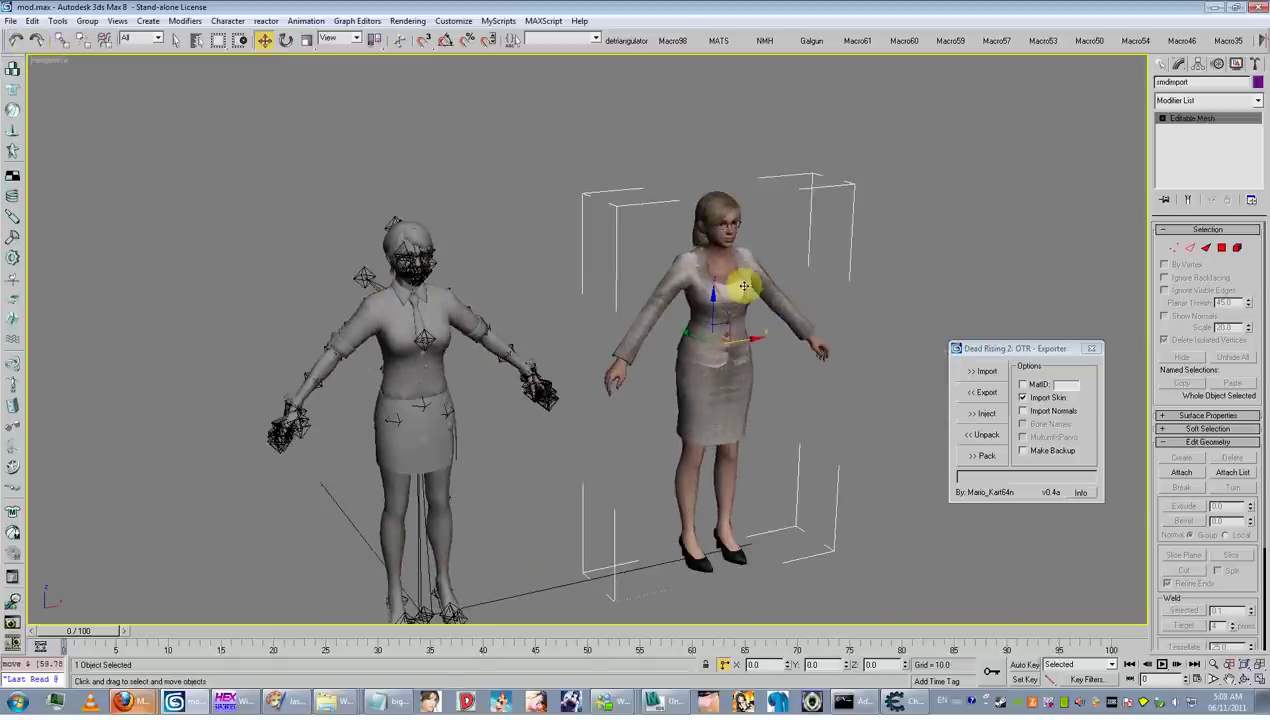
{"action": "left_click", "coordinate": [828, 303]}
- Reselect the textured woman, open Move Transform Type-In, and switch to the four-viewport layout
{"action": "left_click", "coordinate": [712, 300]}
{"action": "left_click", "coordinate": [808, 320]}
{"action": "key", "text": "F12"}
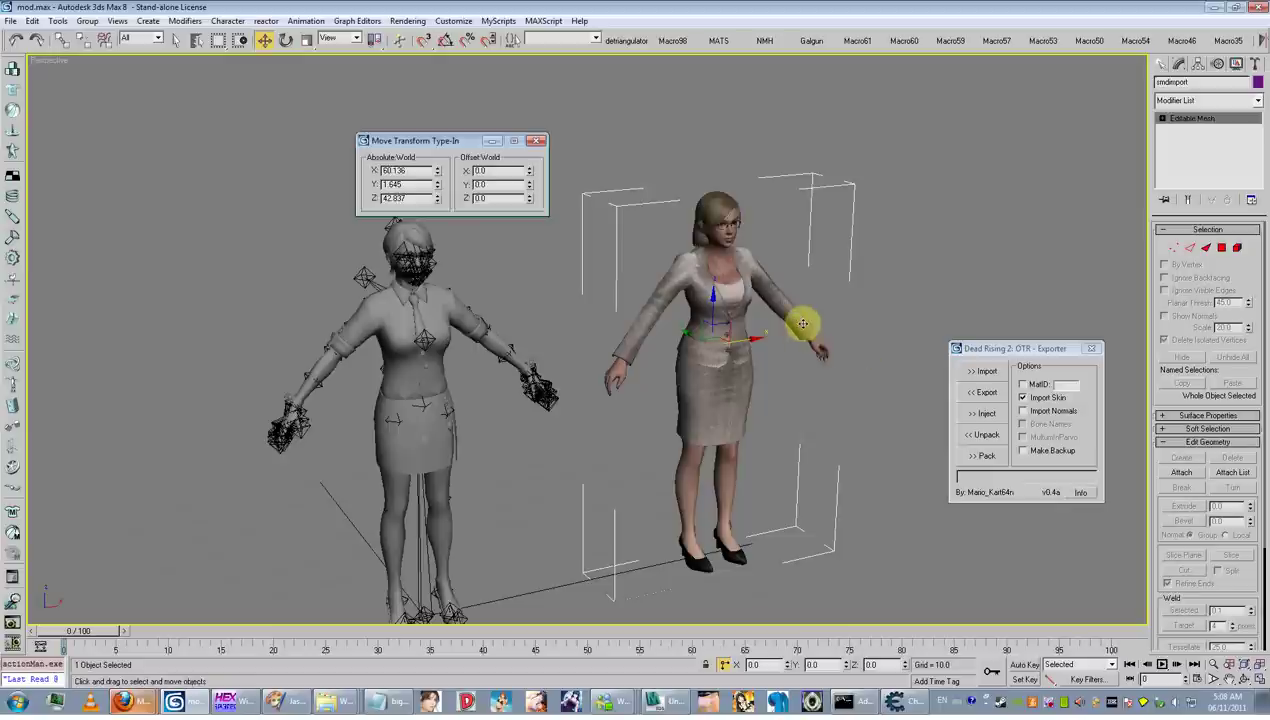
{"action": "left_click_drag", "start_coordinate": [455, 142], "coordinate": [896, 151]}
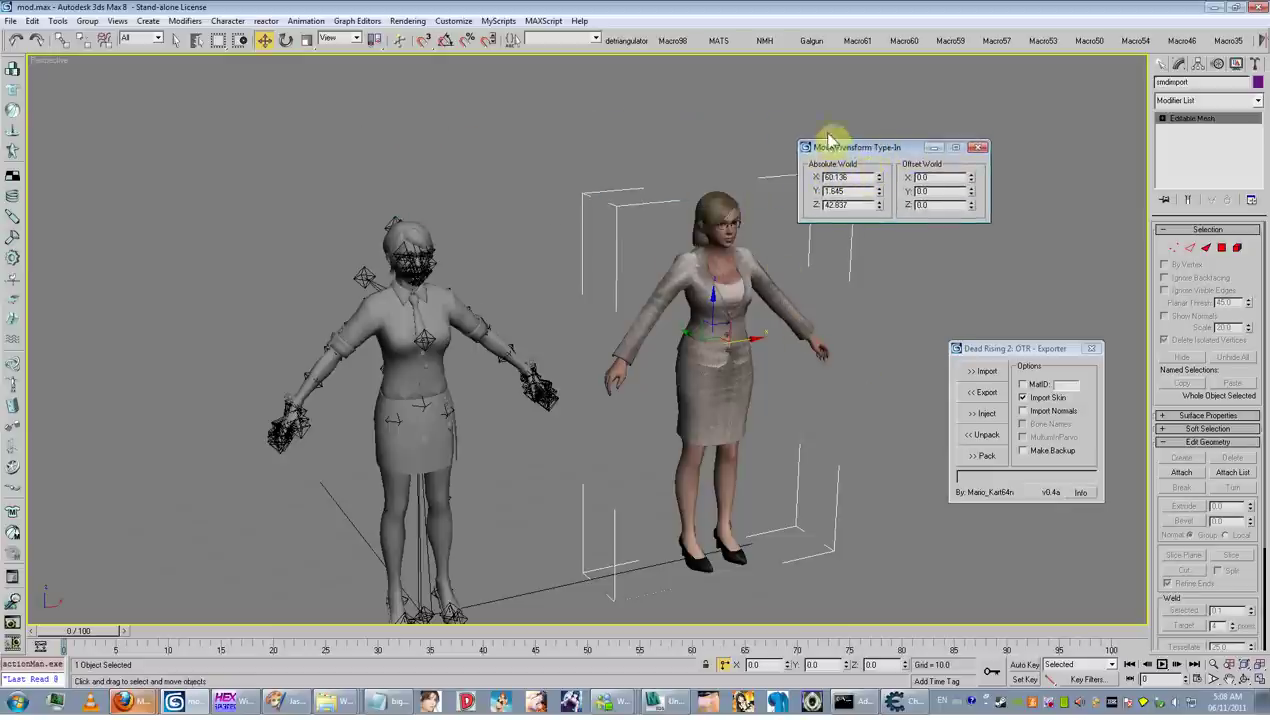
{"action": "right_click", "coordinate": [705, 217]}
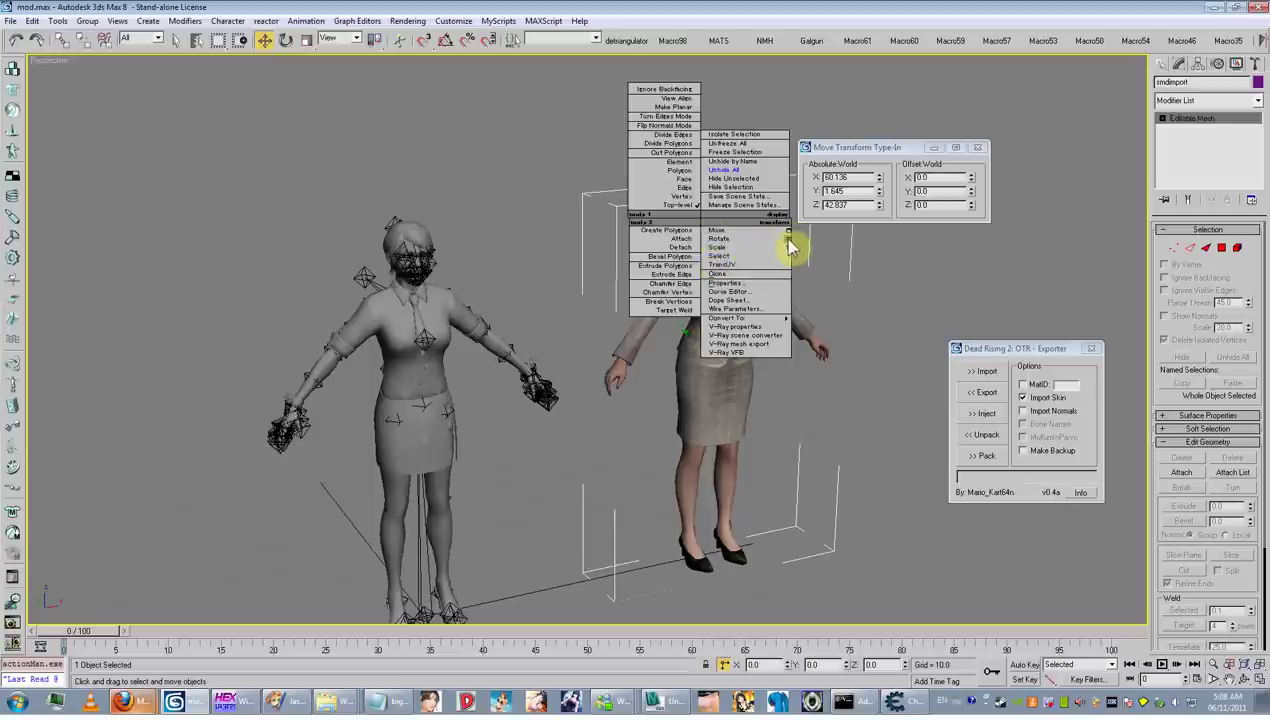
{"action": "left_click", "coordinate": [858, 150]}
{"action": "left_click_drag", "start_coordinate": [858, 177], "coordinate": [828, 185]}
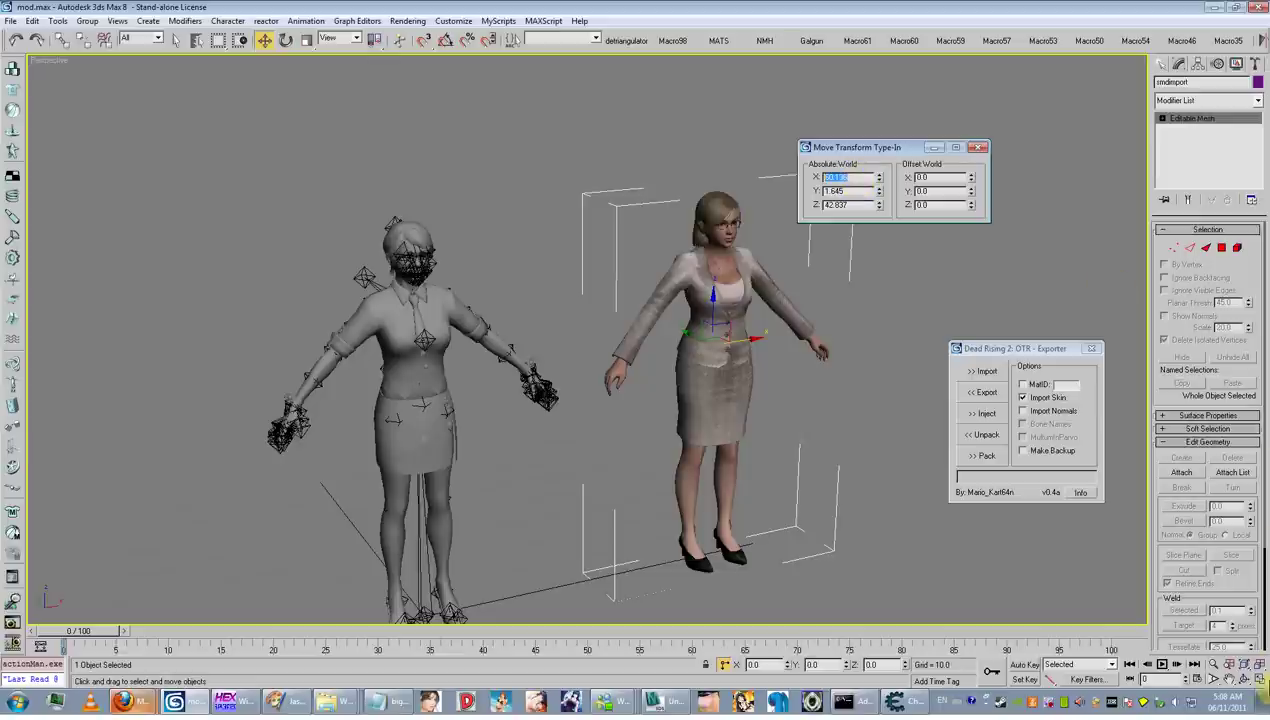
{"action": "left_click", "coordinate": [1259, 679]}
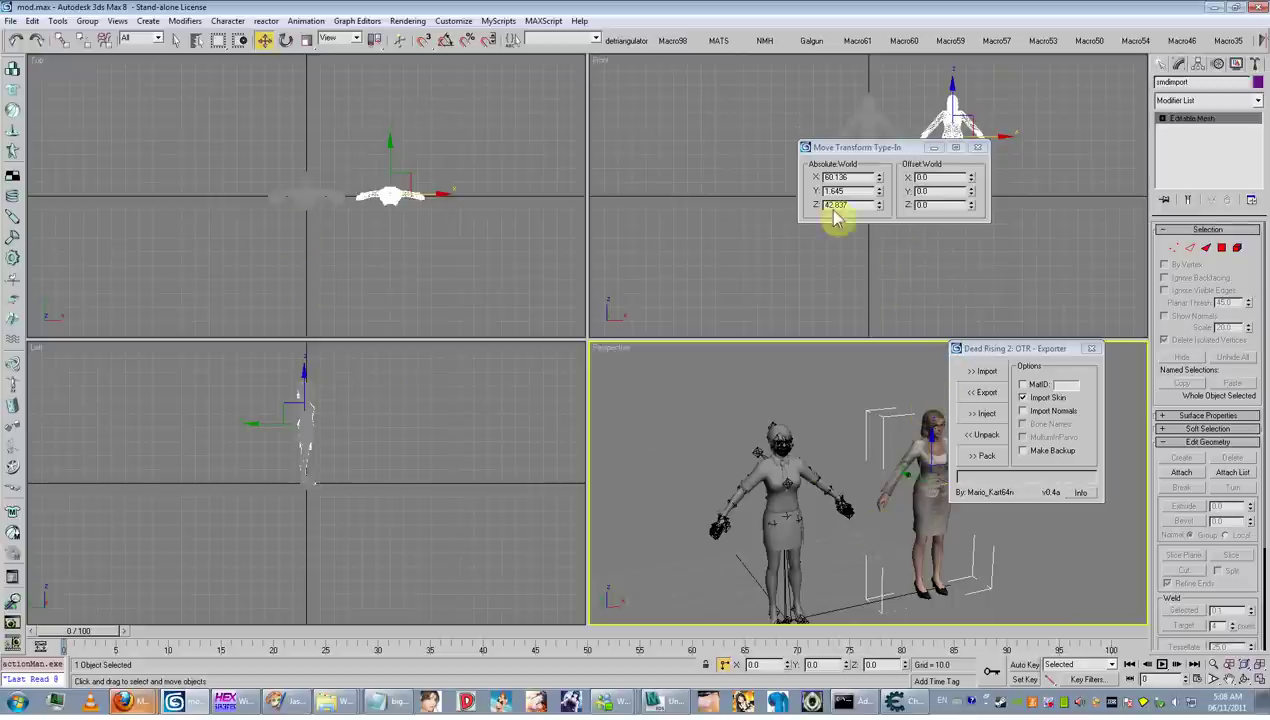
- Draw a new box in the Top view and set its height
{"action": "left_click", "coordinate": [1161, 64]}
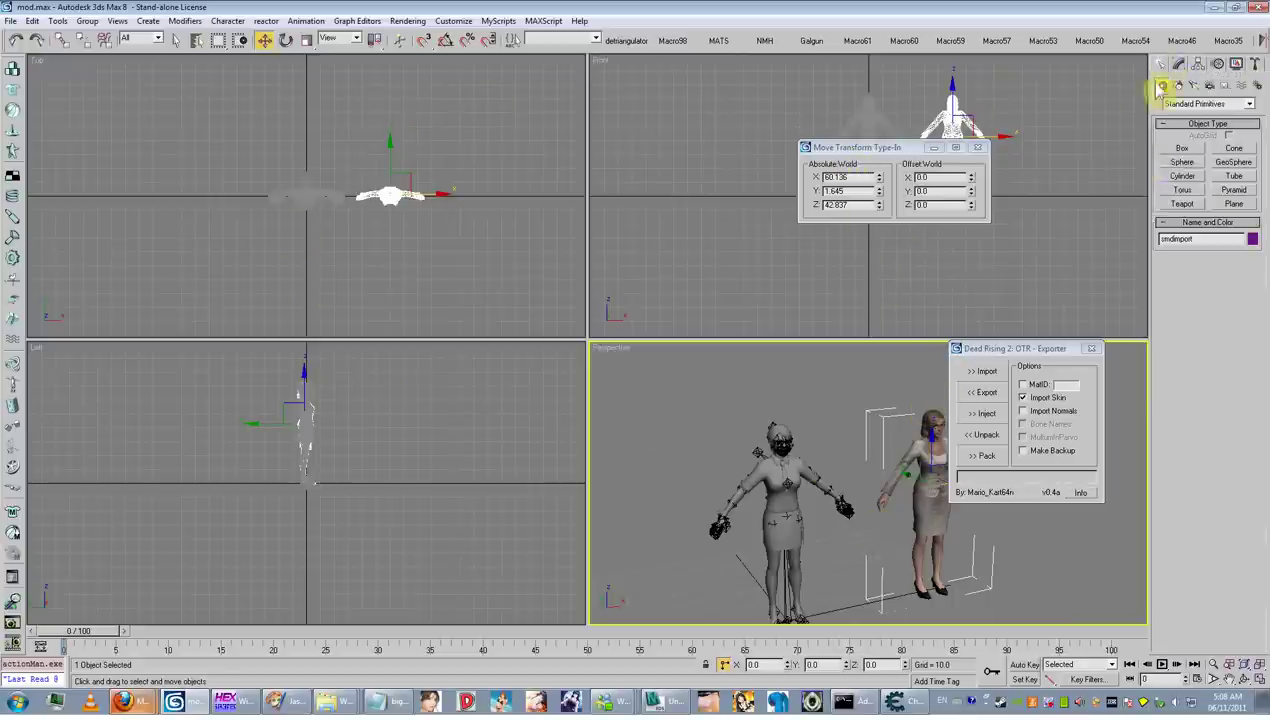
{"action": "left_click", "coordinate": [1182, 148]}
{"action": "left_click_drag", "start_coordinate": [273, 167], "coordinate": [341, 222]}
{"action": "left_click", "coordinate": [352, 168]}
- Set the box's absolute X and Y position to 0
{"action": "left_click", "coordinate": [264, 40]}
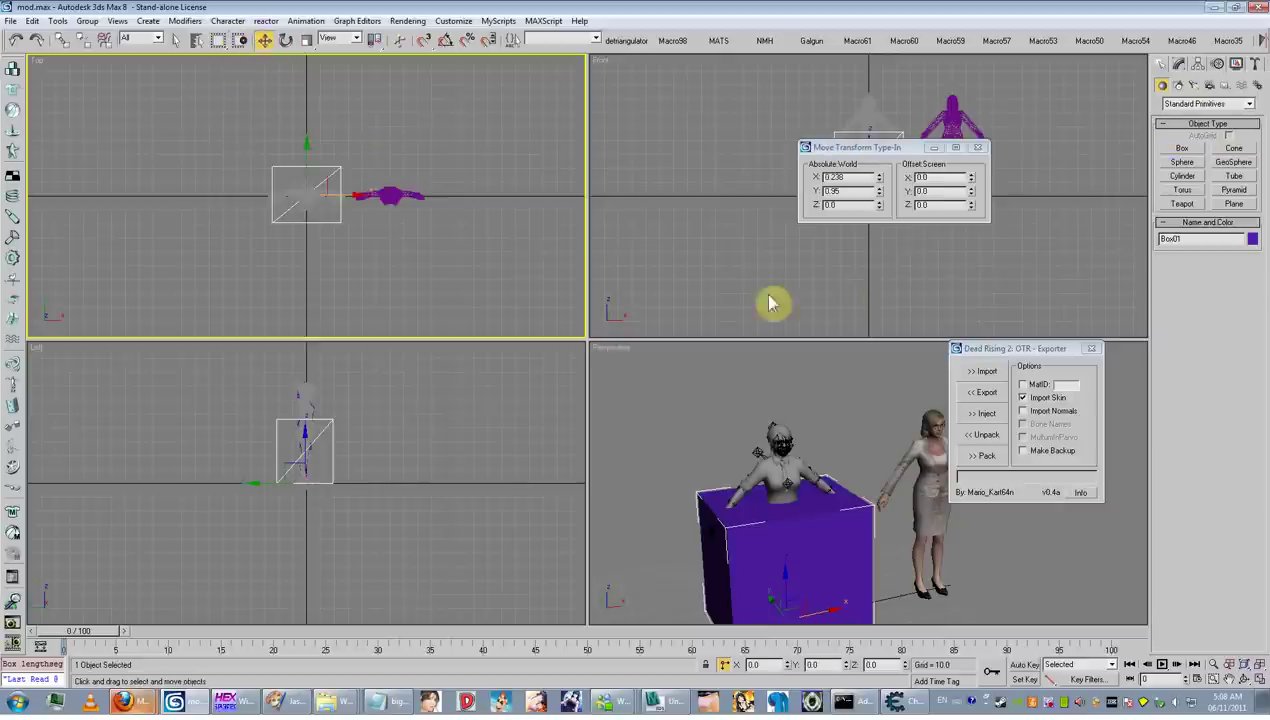
{"action": "type", "text": "0"}
{"action": "key", "text": "Return"}
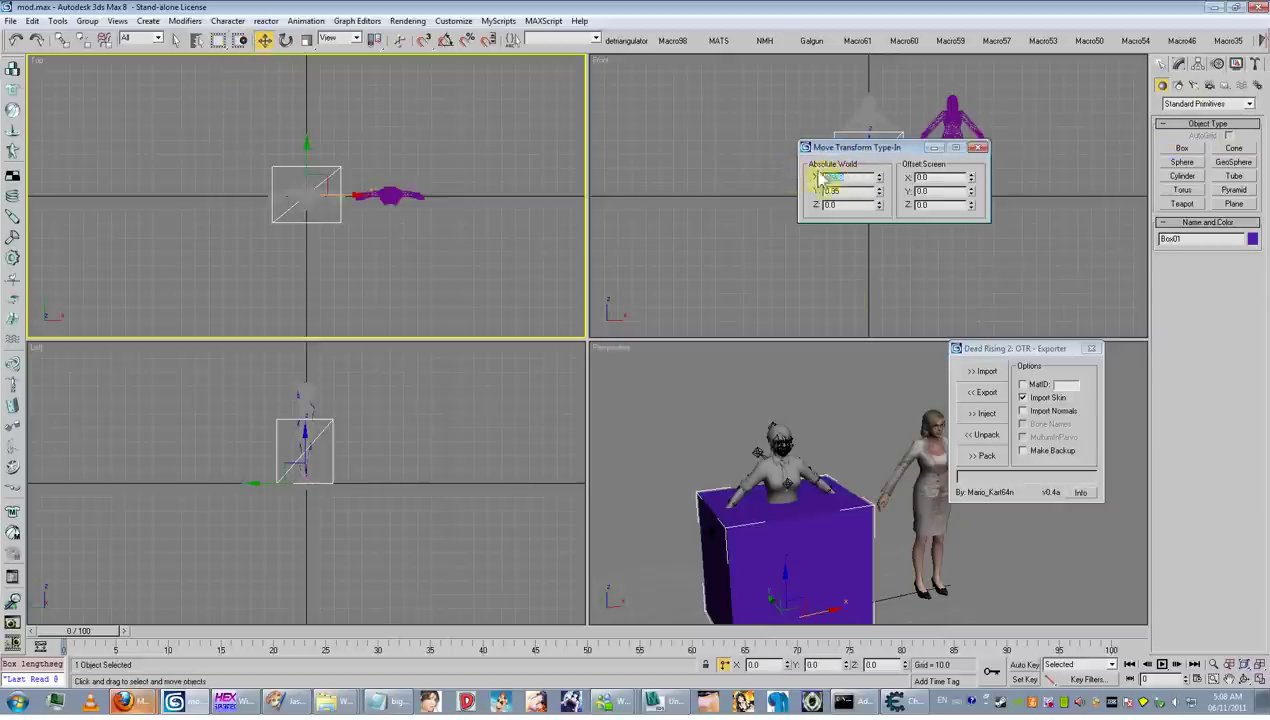
{"action": "double_click", "coordinate": [850, 190]}
{"action": "type", "text": "0"}
{"action": "key", "text": "Return"}
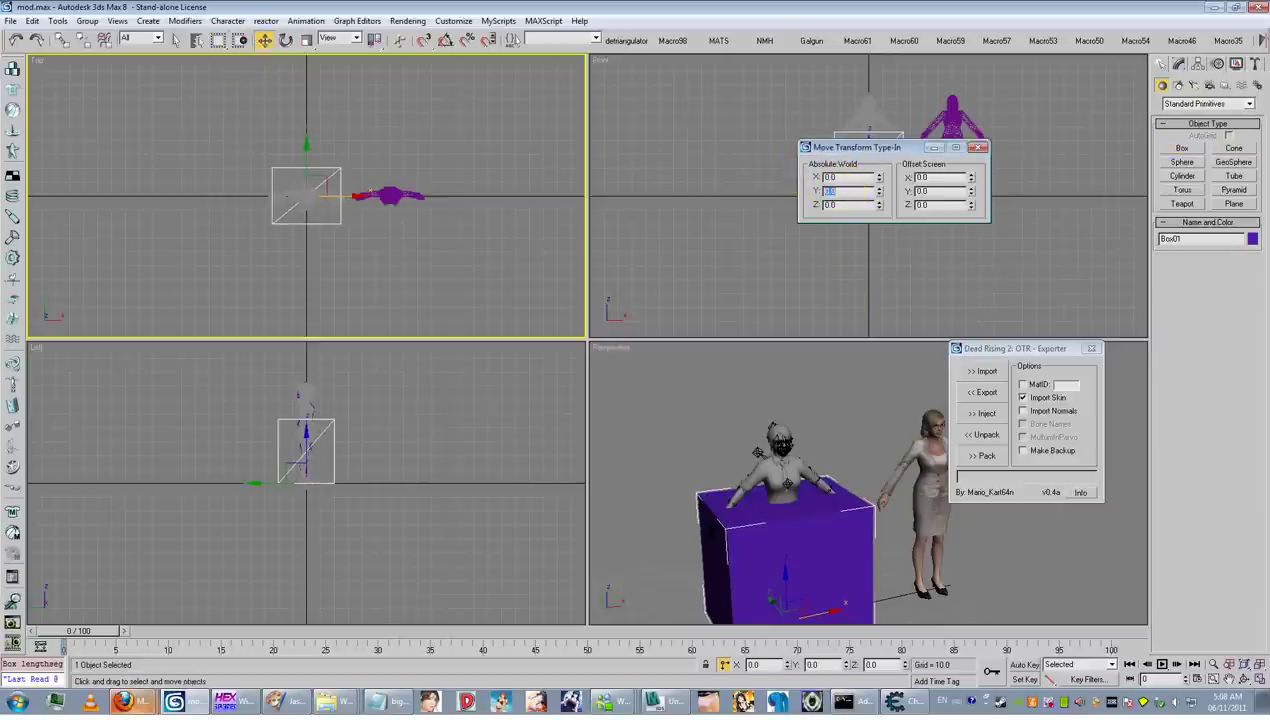
{"action": "middle_click_drag", "start_coordinate": [765, 484], "coordinate": [776, 494], "text": "alt"}
{"action": "right_click", "coordinate": [785, 487]}
- Convert Box01 to an Editable Mesh and set the woman model's X position to 0
{"action": "mouse_move", "coordinate": [810, 588]}
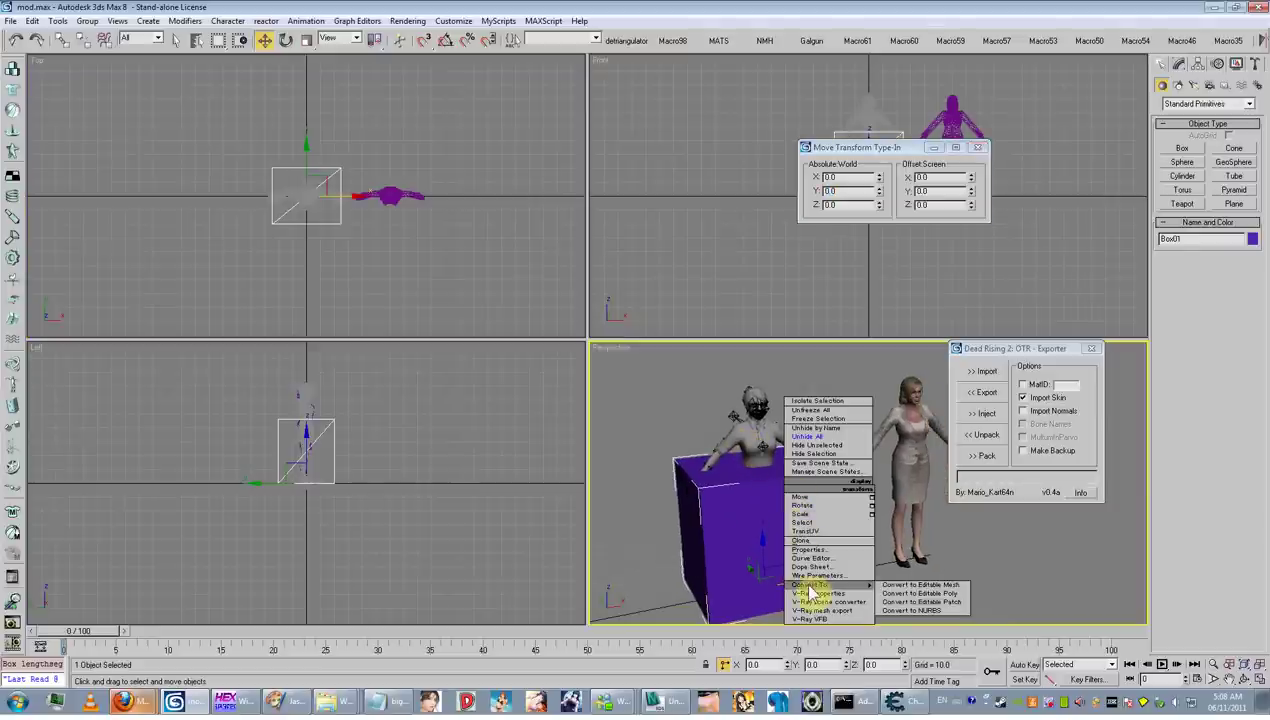
{"action": "left_click", "coordinate": [895, 585]}
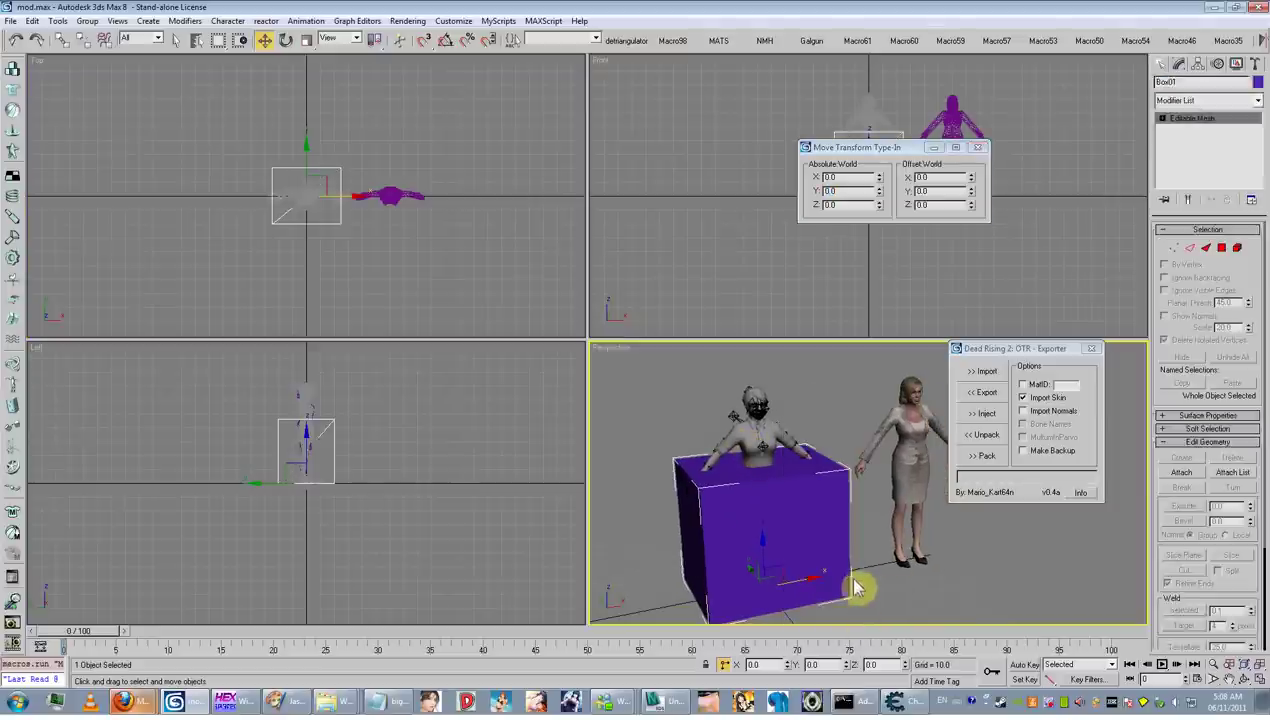
{"action": "left_click", "coordinate": [868, 461]}
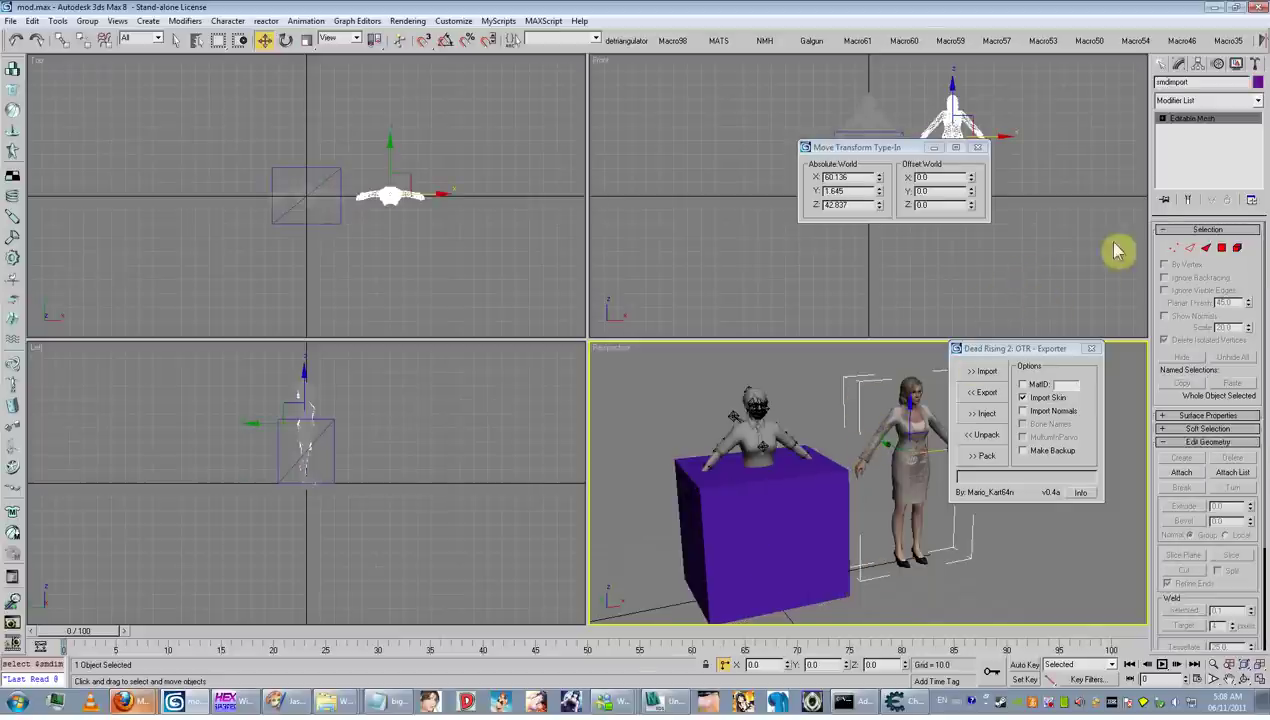
{"action": "left_click", "coordinate": [858, 177]}
{"action": "type", "text": "0"}
{"action": "key", "text": "Return"}
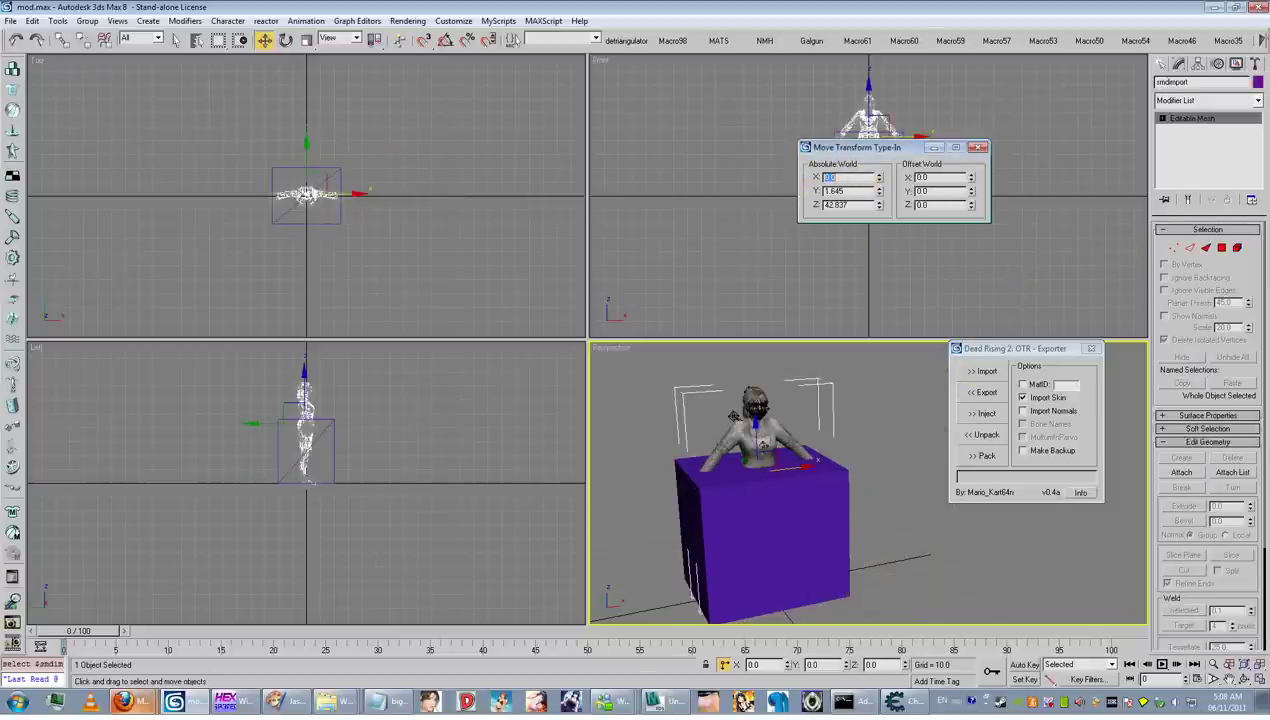
- Move all of the box's vertices aside, to the left of the woman
{"action": "left_click", "coordinate": [774, 519]}
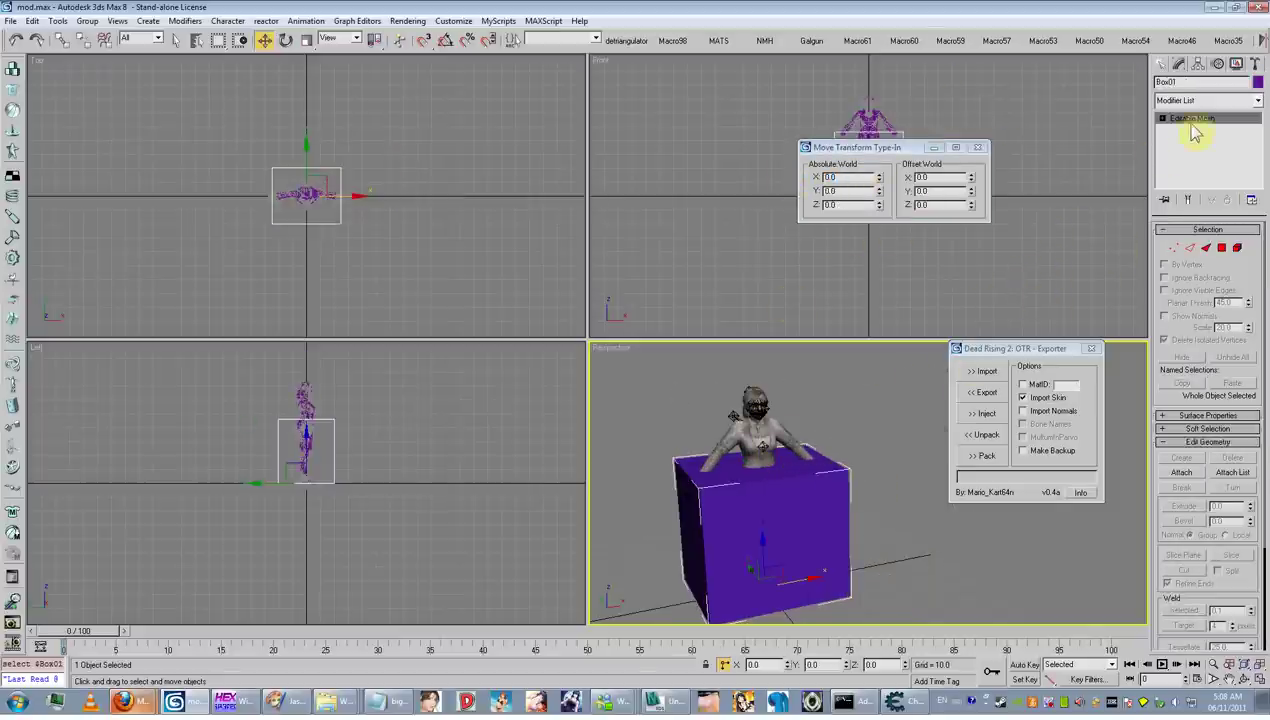
{"action": "middle_click_drag", "start_coordinate": [774, 519], "coordinate": [743, 499], "text": "alt"}
{"action": "key", "text": "ctrl+a"}
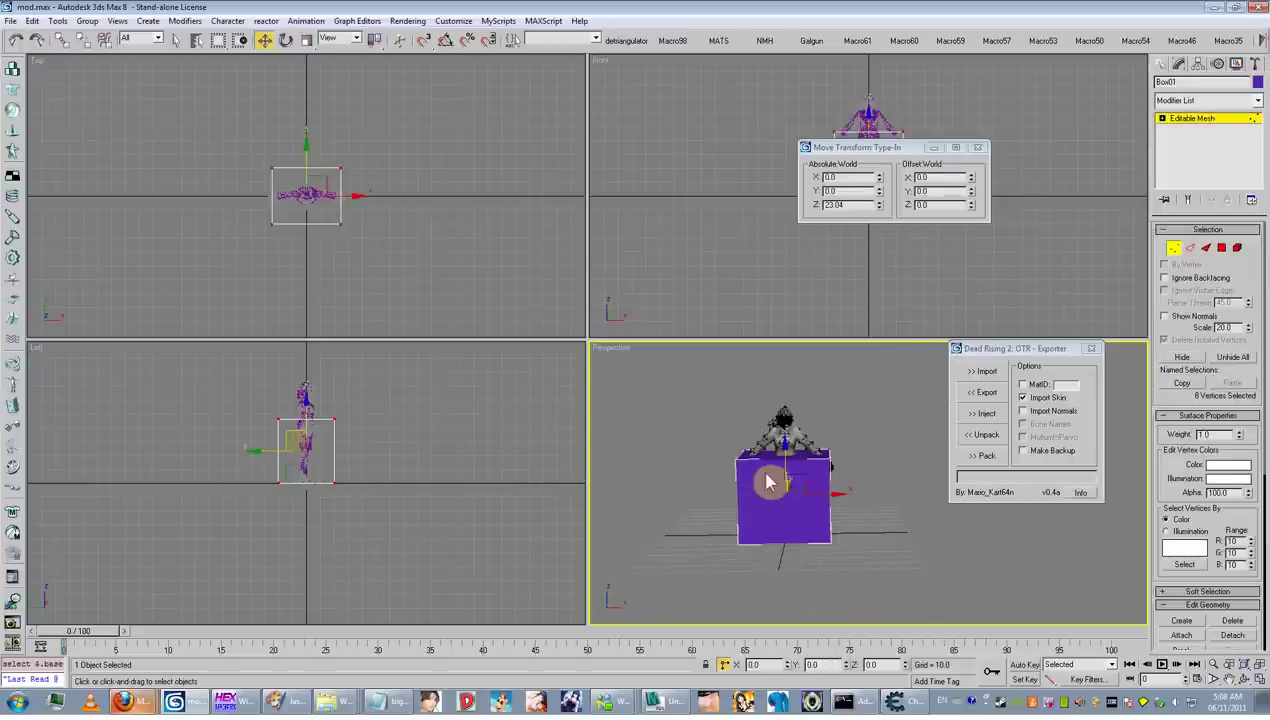
{"action": "left_click_drag", "start_coordinate": [802, 476], "coordinate": [678, 442]}
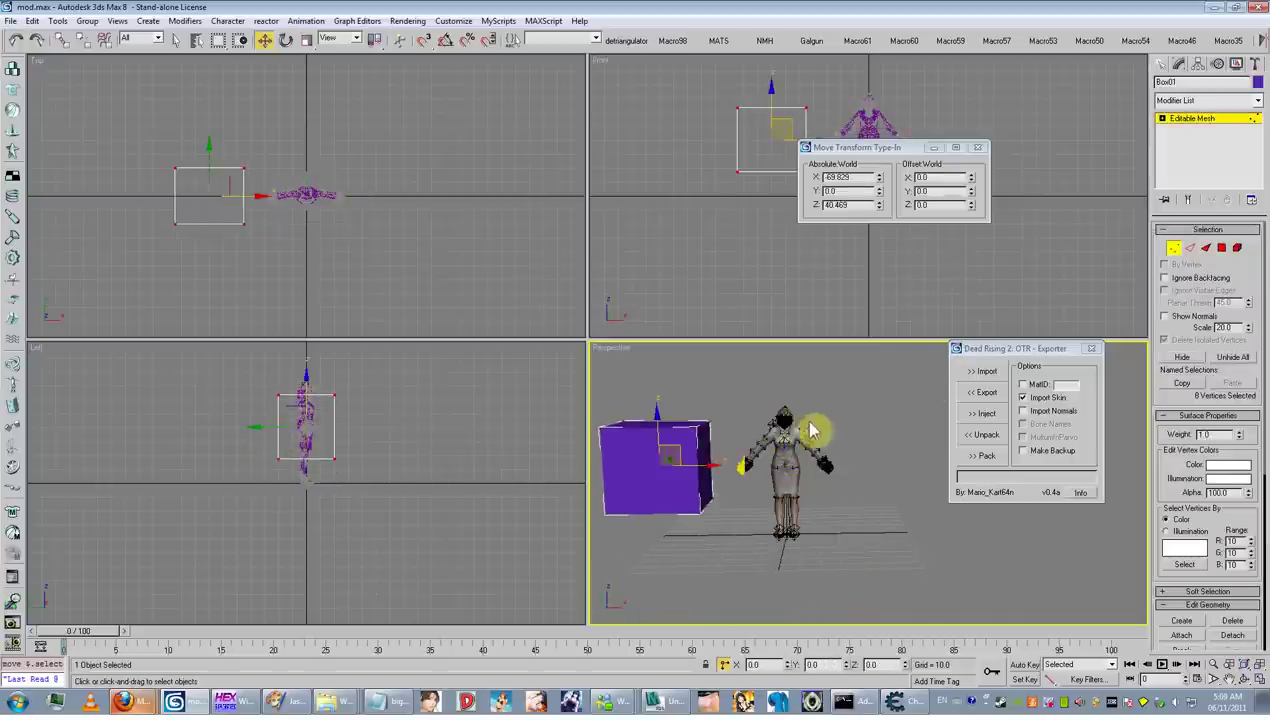
{"action": "scroll", "coordinate": [833, 482], "scroll_direction": "up", "scroll_amount": 3}
{"action": "middle_click_drag", "start_coordinate": [833, 482], "coordinate": [754, 469]}
- Attach the woman model to the Box01 mesh
{"action": "right_click", "coordinate": [771, 468]}
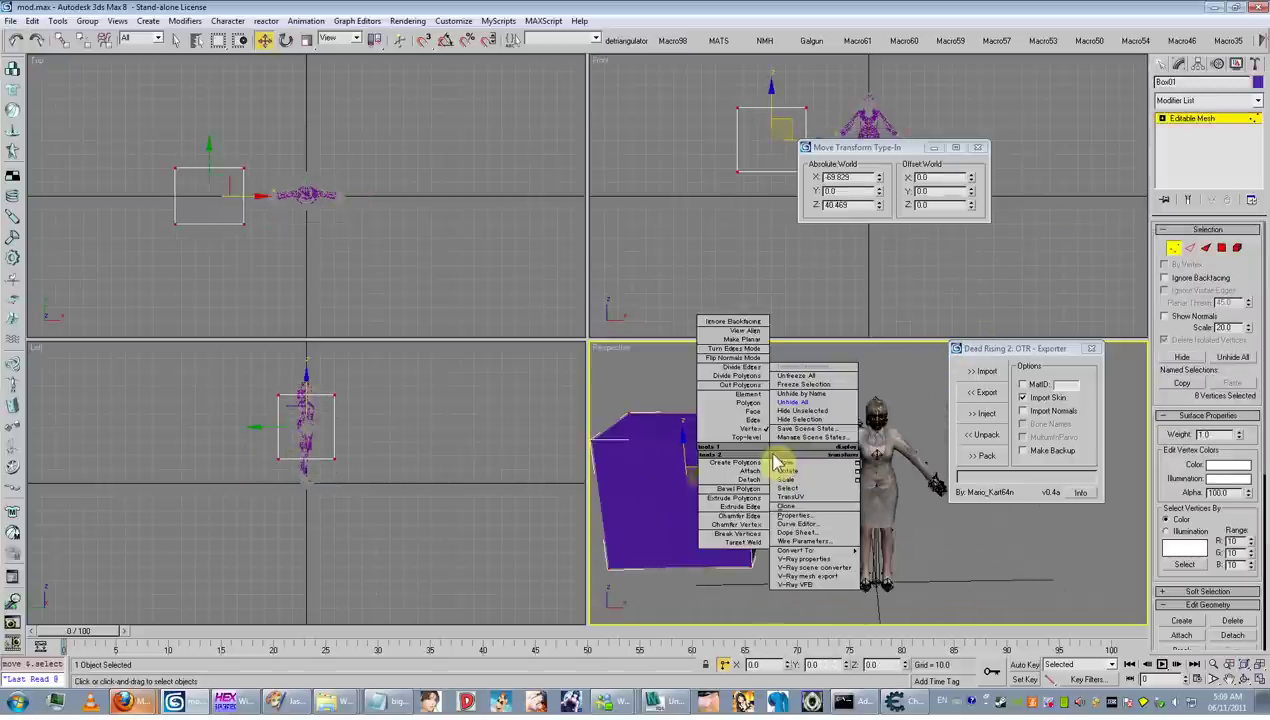
{"action": "left_click", "coordinate": [751, 476]}
{"action": "left_click", "coordinate": [812, 478]}
{"action": "scroll", "coordinate": [790, 490], "scroll_direction": "up", "scroll_amount": 3}
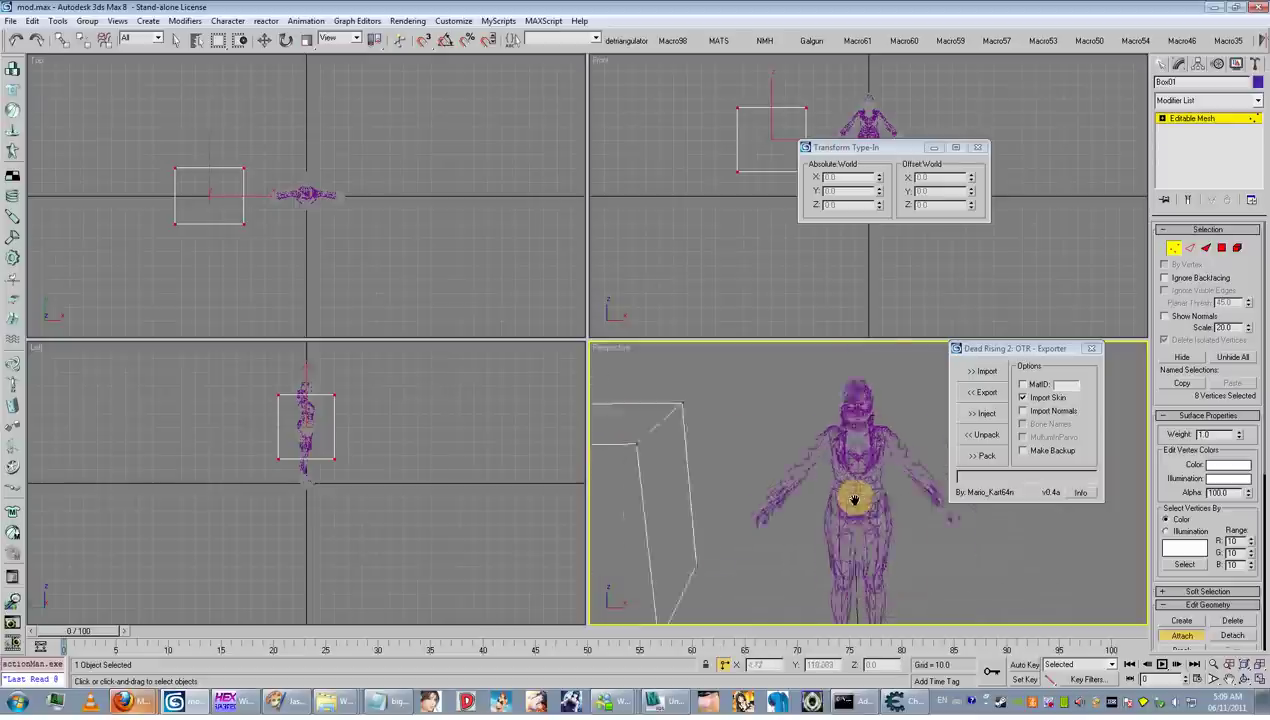
- Select and delete only the box's original vertices, then return to object level
{"action": "key", "text": "ctrl+a"}
{"action": "scroll", "coordinate": [818, 489], "scroll_direction": "down", "scroll_amount": 4}
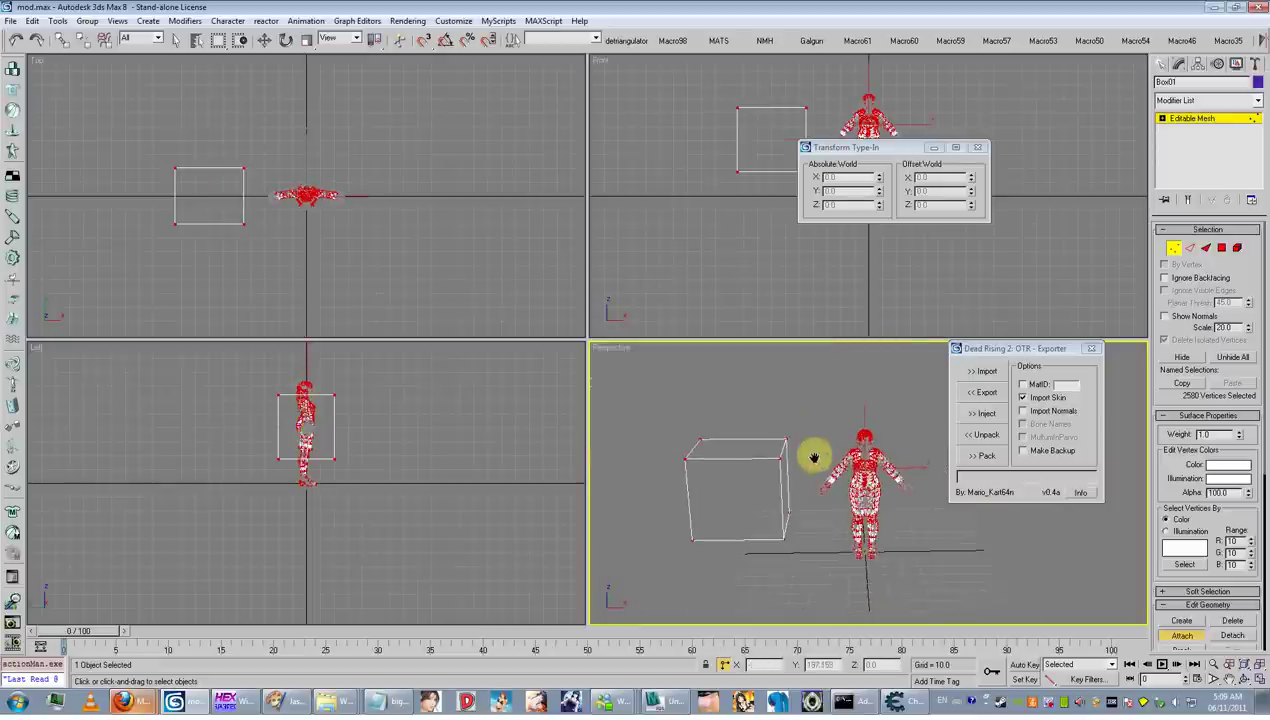
{"action": "left_click", "coordinate": [816, 435]}
{"action": "key", "text": "w"}
{"action": "left_click", "coordinate": [765, 496]}
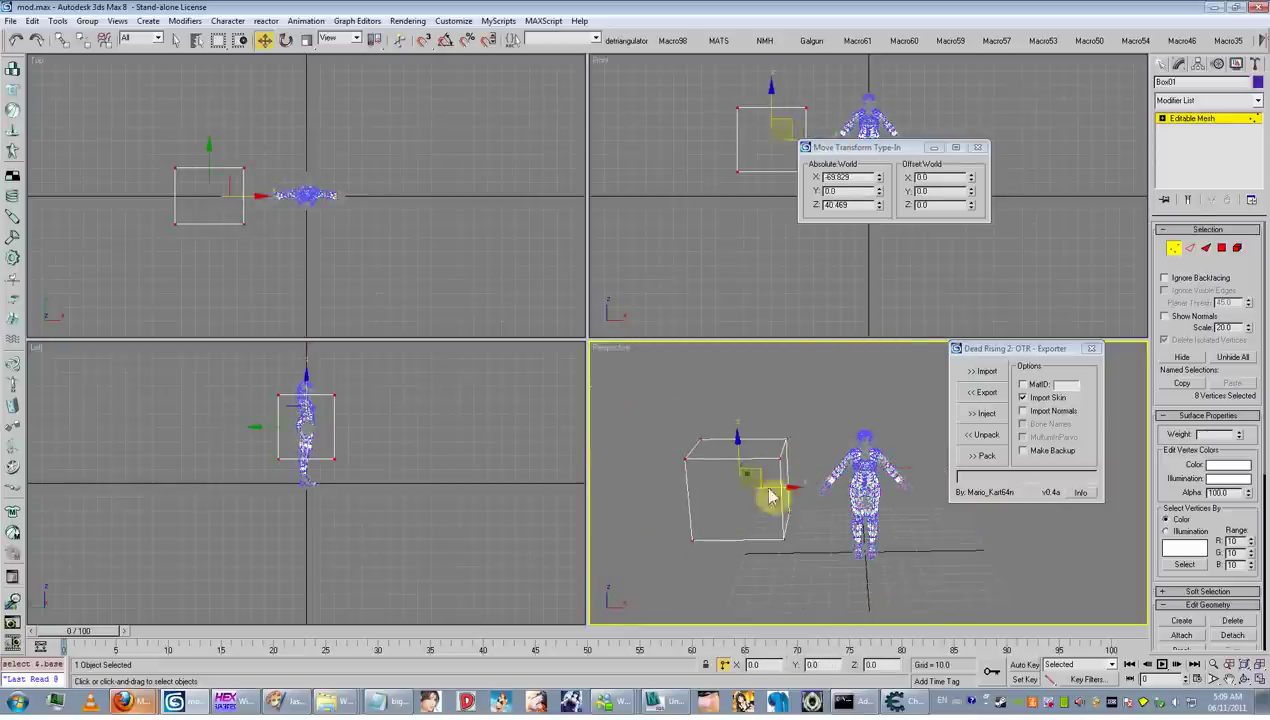
{"action": "key", "text": "Delete"}
{"action": "left_click", "coordinate": [1212, 120]}
- Frame the woman in the Perspective view and switch it to textured shading
{"action": "middle_click_drag", "start_coordinate": [765, 513], "coordinate": [780, 519], "text": "alt"}
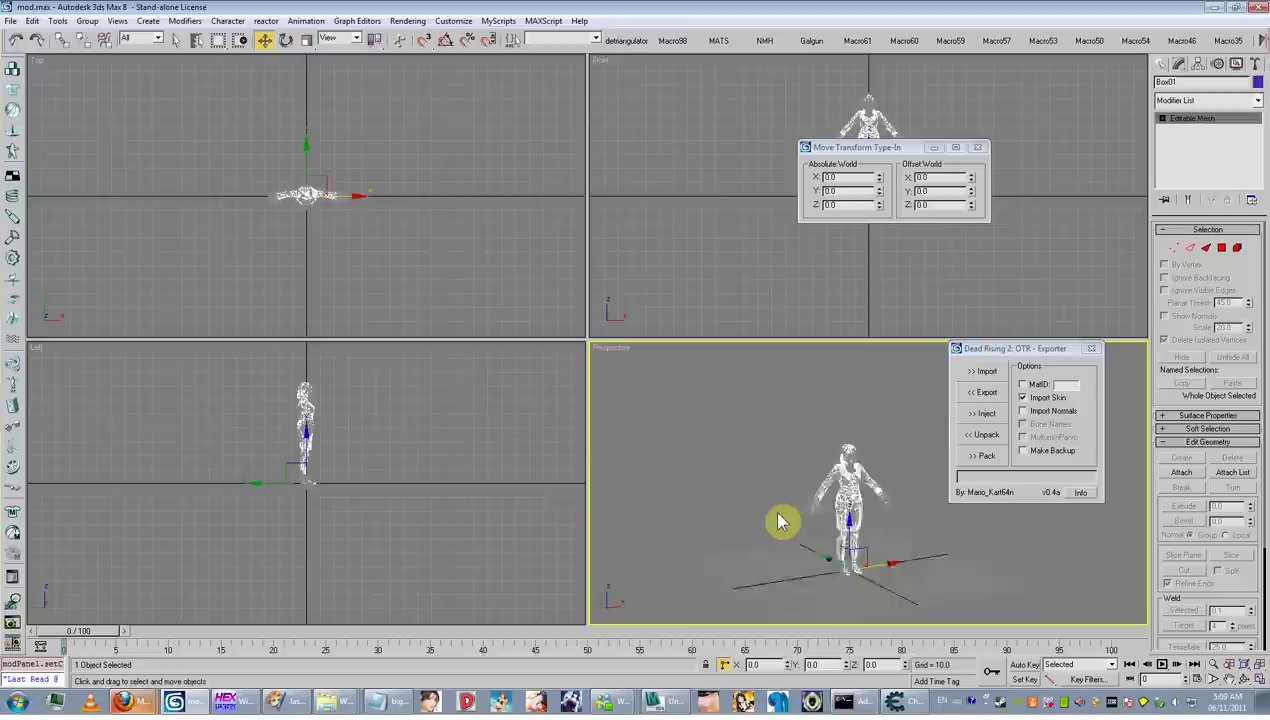
{"action": "scroll", "coordinate": [780, 519], "scroll_direction": "up", "scroll_amount": 2}
{"action": "key", "text": "F3"}
{"action": "scroll", "coordinate": [839, 482], "scroll_direction": "up", "scroll_amount": 3}
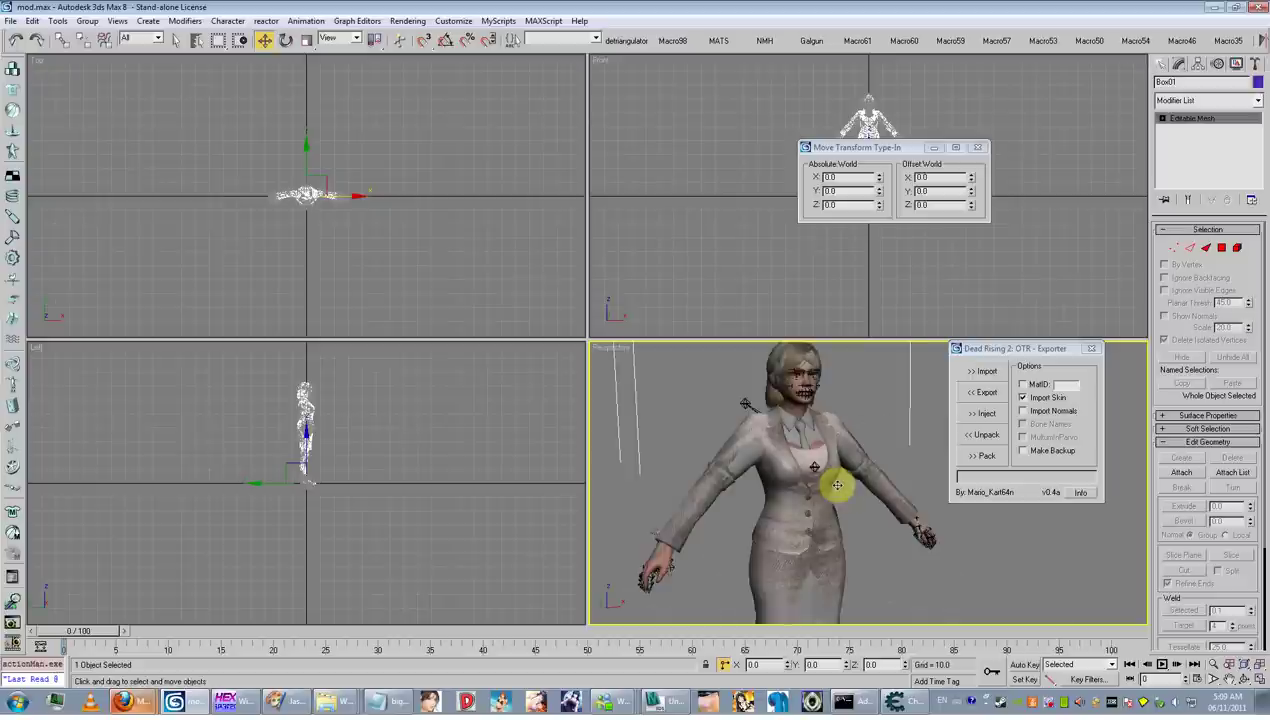
{"action": "mouse_move", "coordinate": [839, 482]}
{"action": "middle_mouse_down"}
{"action": "mouse_move", "coordinate": [859, 530]}
{"action": "mouse_move", "coordinate": [861, 505]}
{"action": "mouse_move", "coordinate": [882, 488]}
{"action": "middle_mouse_up"}
{"action": "right_click", "coordinate": [882, 488]}
{"action": "key", "text": "Escape"}
{"action": "scroll", "coordinate": [814, 488], "scroll_direction": "down", "scroll_amount": 3}
{"action": "scroll", "coordinate": [850, 489], "scroll_direction": "up", "scroll_amount": 4}
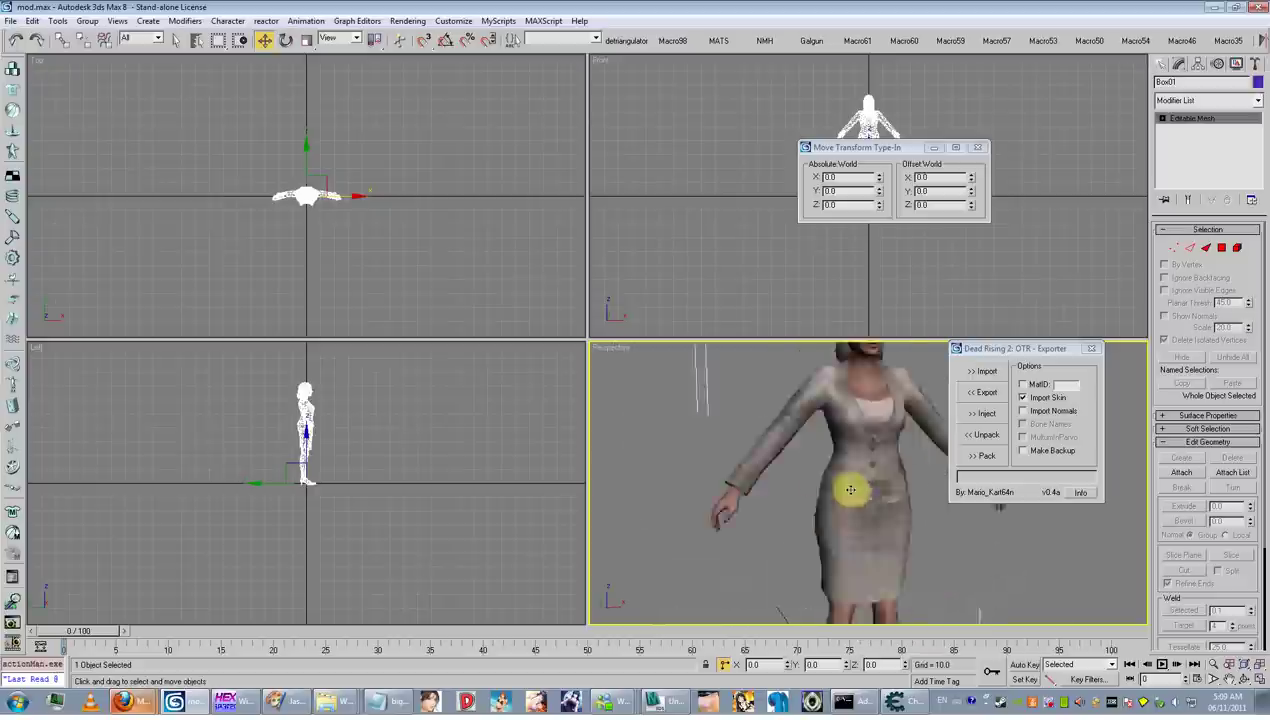
{"action": "scroll", "coordinate": [850, 489], "scroll_direction": "down", "scroll_amount": 4}
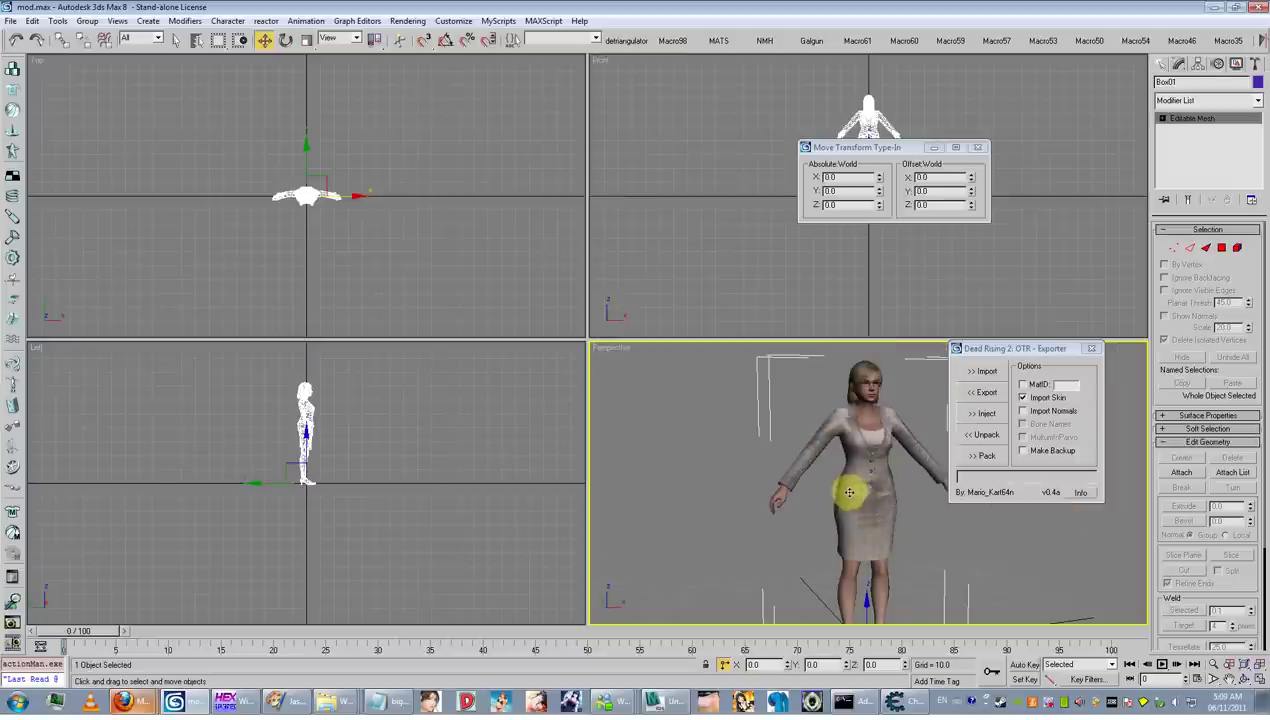
- Close the Transform Type-In and maximize the Perspective viewport
{"action": "left_click", "coordinate": [286, 40]}
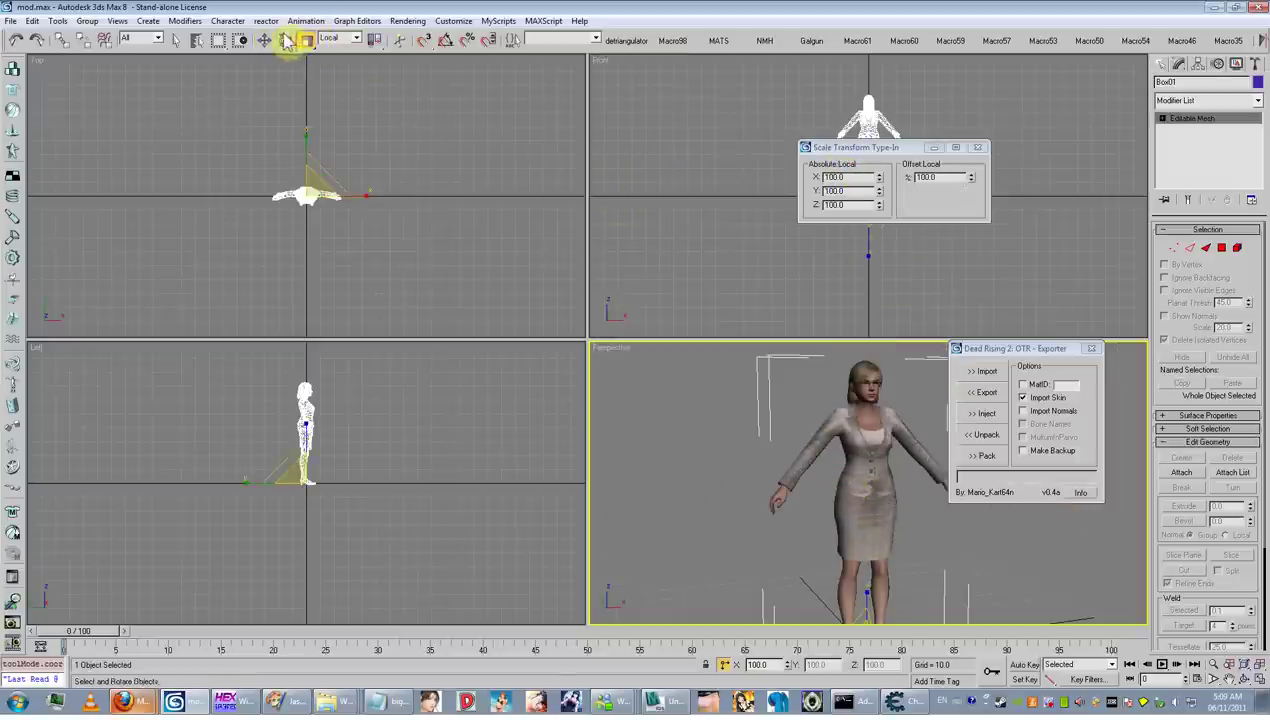
{"action": "left_click", "coordinate": [978, 149]}
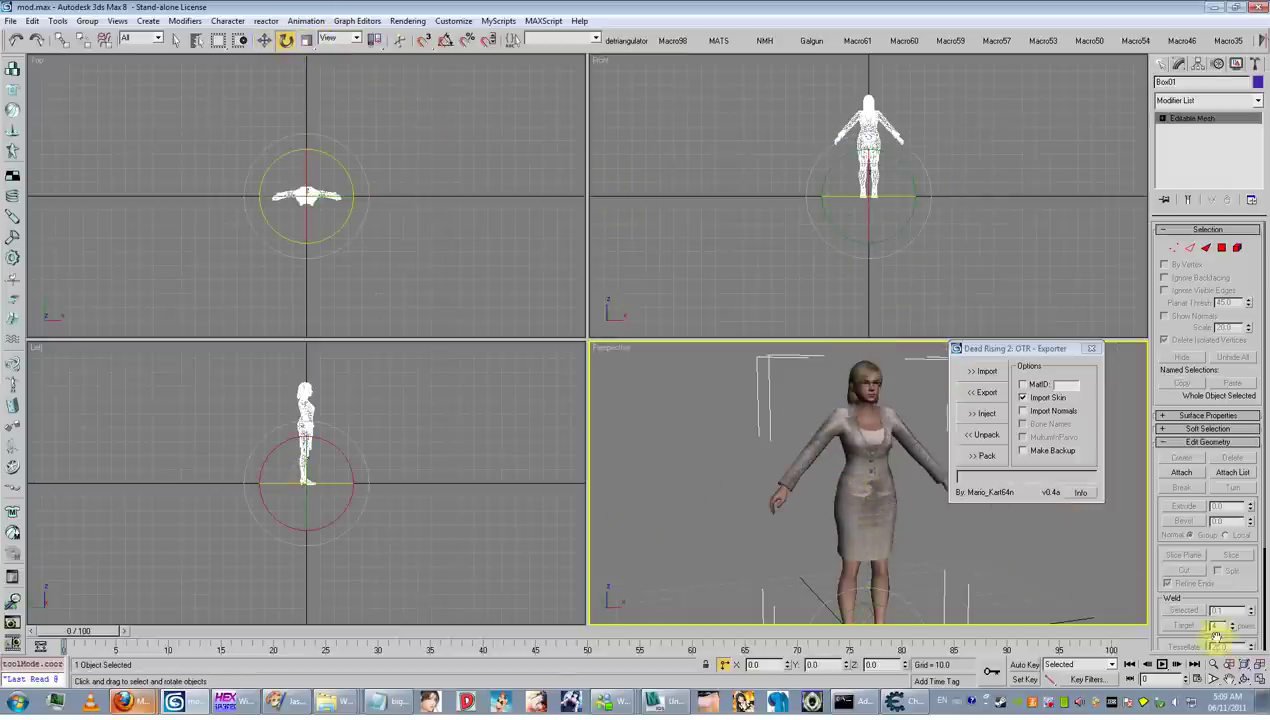
{"action": "left_click", "coordinate": [1259, 679]}
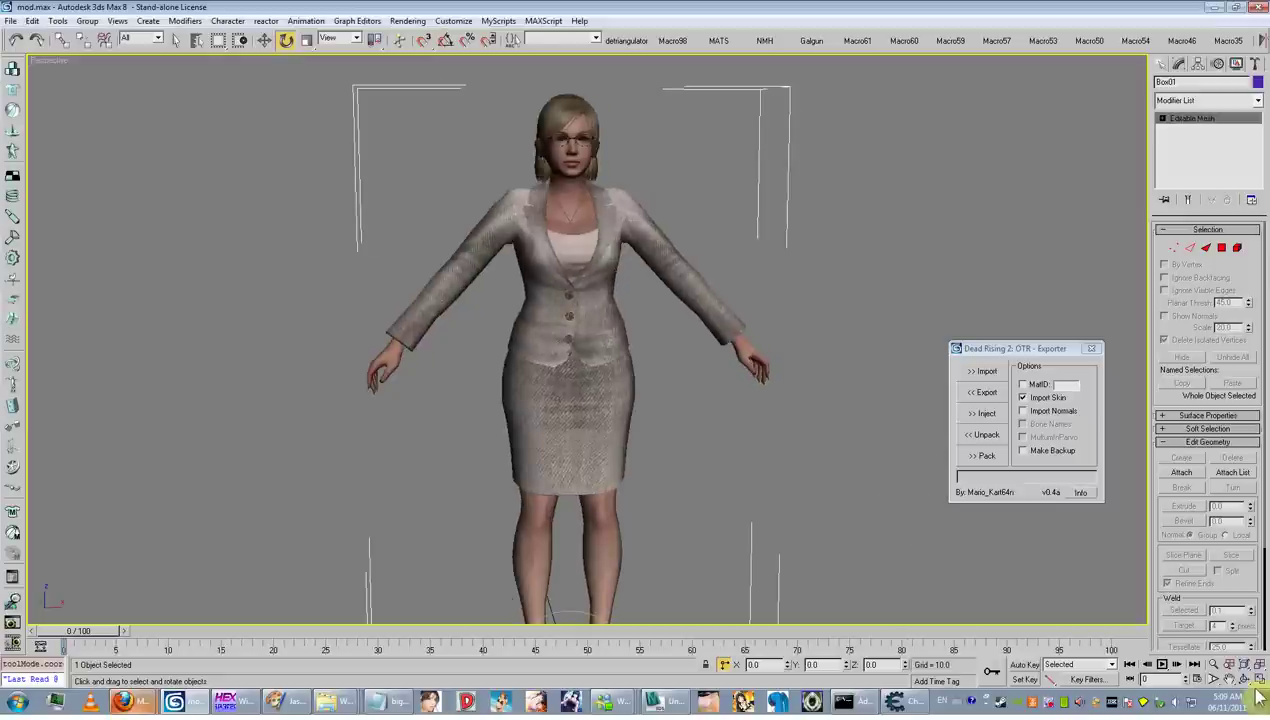
{"action": "scroll", "coordinate": [638, 440], "scroll_direction": "down", "scroll_amount": 3}
- Unhide All to bring back the hidden bones and helpers
{"action": "right_click", "coordinate": [658, 283]}
{"action": "left_click", "coordinate": [660, 290]}
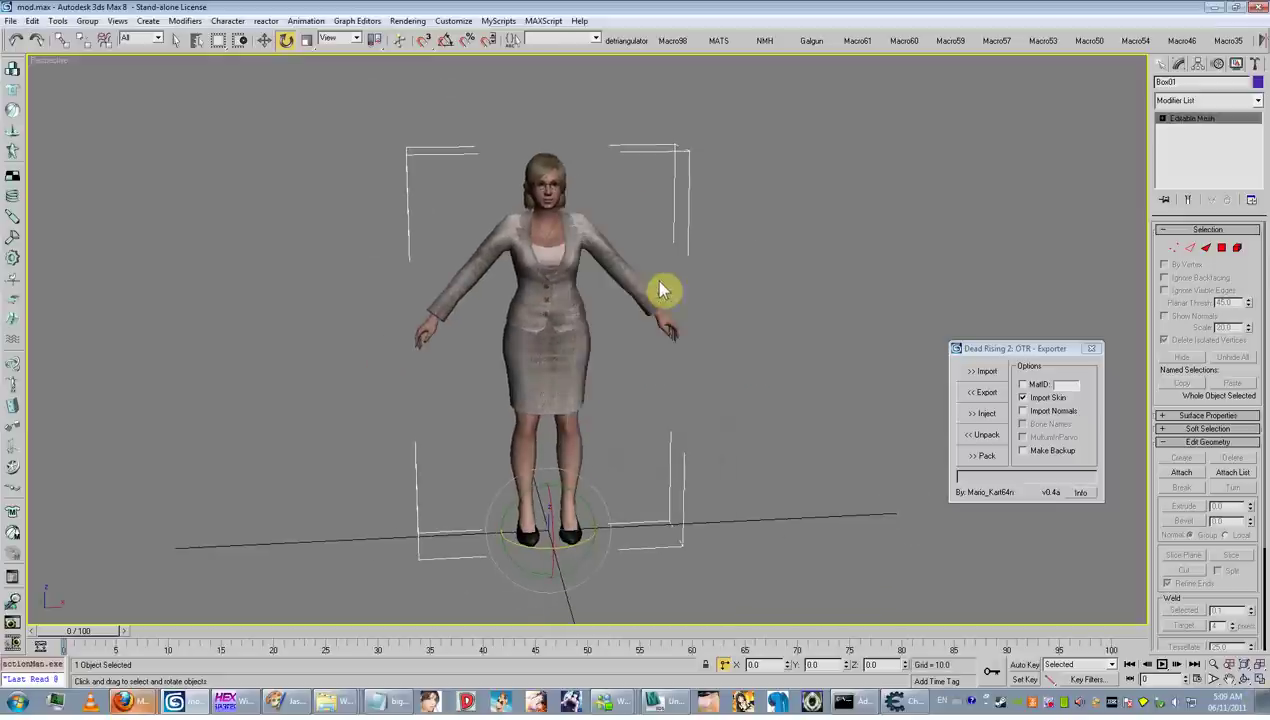
{"action": "right_click", "coordinate": [638, 372]}
{"action": "left_click", "coordinate": [672, 320]}
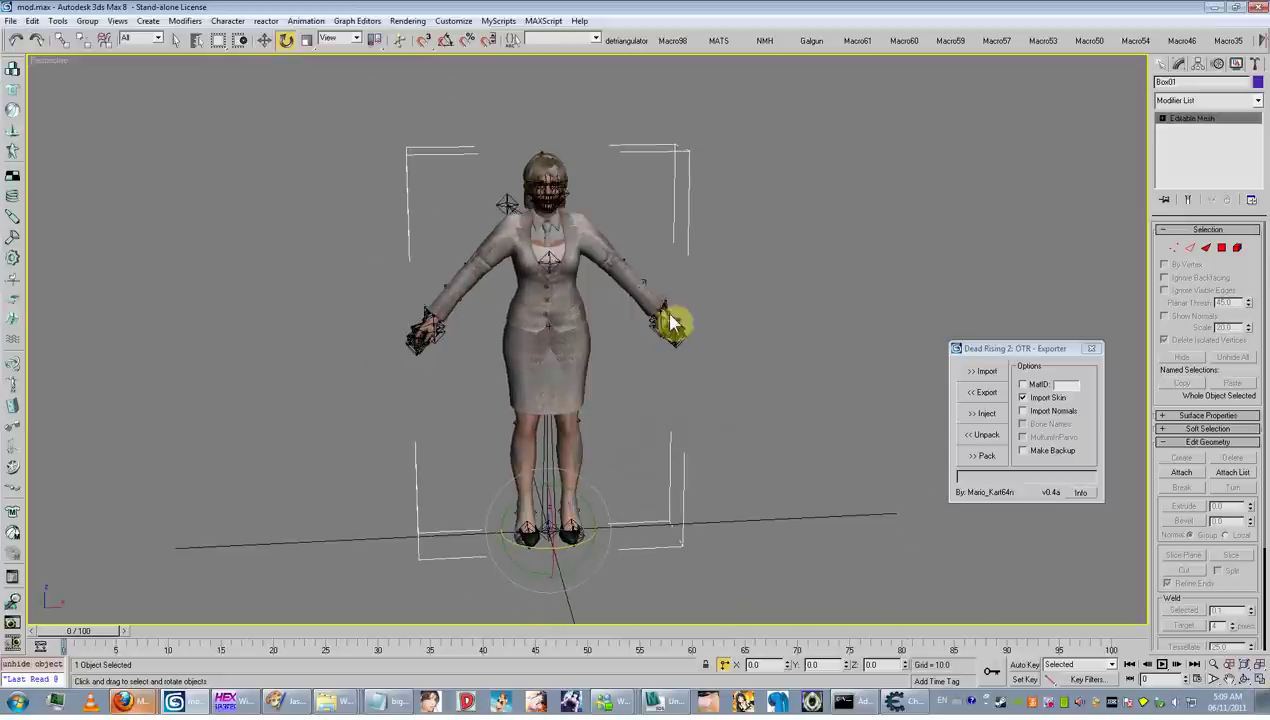
- Hide the new woman's mesh and unfreeze the bones and helpers
{"action": "left_click", "coordinate": [264, 40]}
{"action": "right_click", "coordinate": [612, 240]}
{"action": "left_click", "coordinate": [614, 278]}
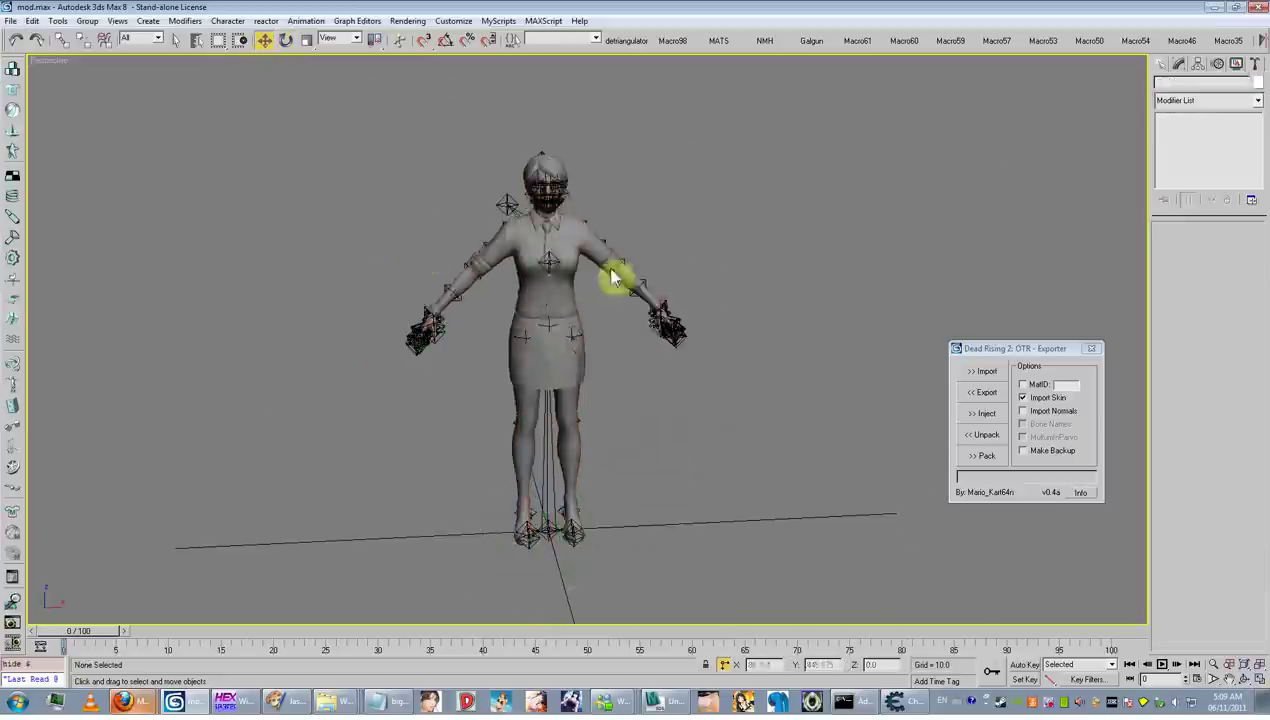
{"action": "right_click", "coordinate": [638, 212]}
{"action": "left_click", "coordinate": [683, 132]}
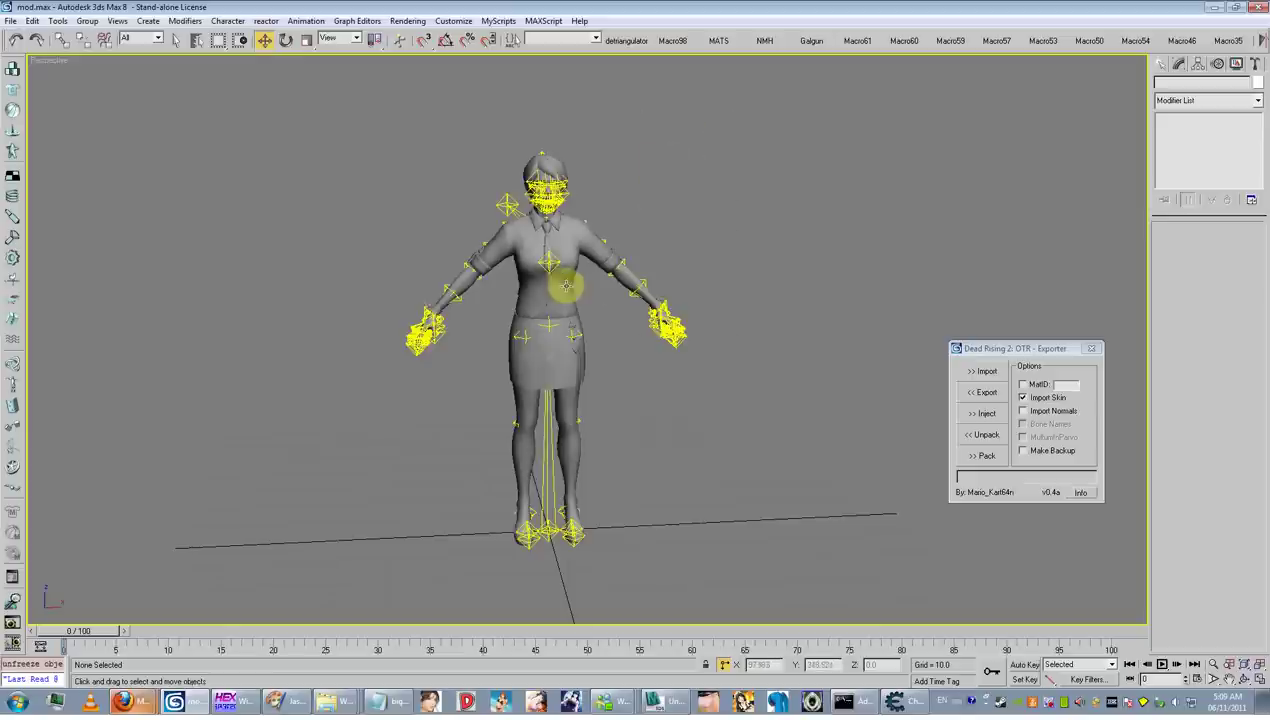
- Select the imported character group and ungroup its parts
{"action": "scroll", "coordinate": [566, 286], "scroll_direction": "up", "scroll_amount": 6}
{"action": "left_click", "coordinate": [610, 385]}
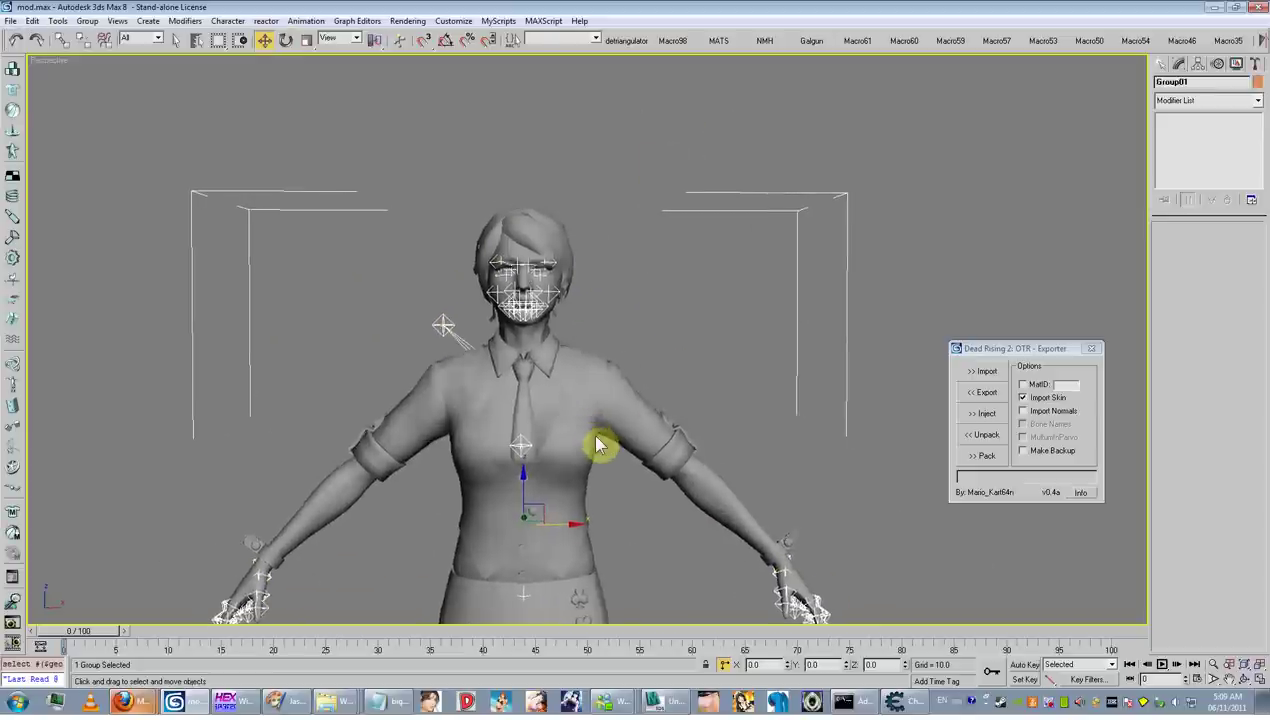
{"action": "key", "text": "F3"}
{"action": "scroll", "coordinate": [570, 480], "scroll_direction": "down", "scroll_amount": 5}
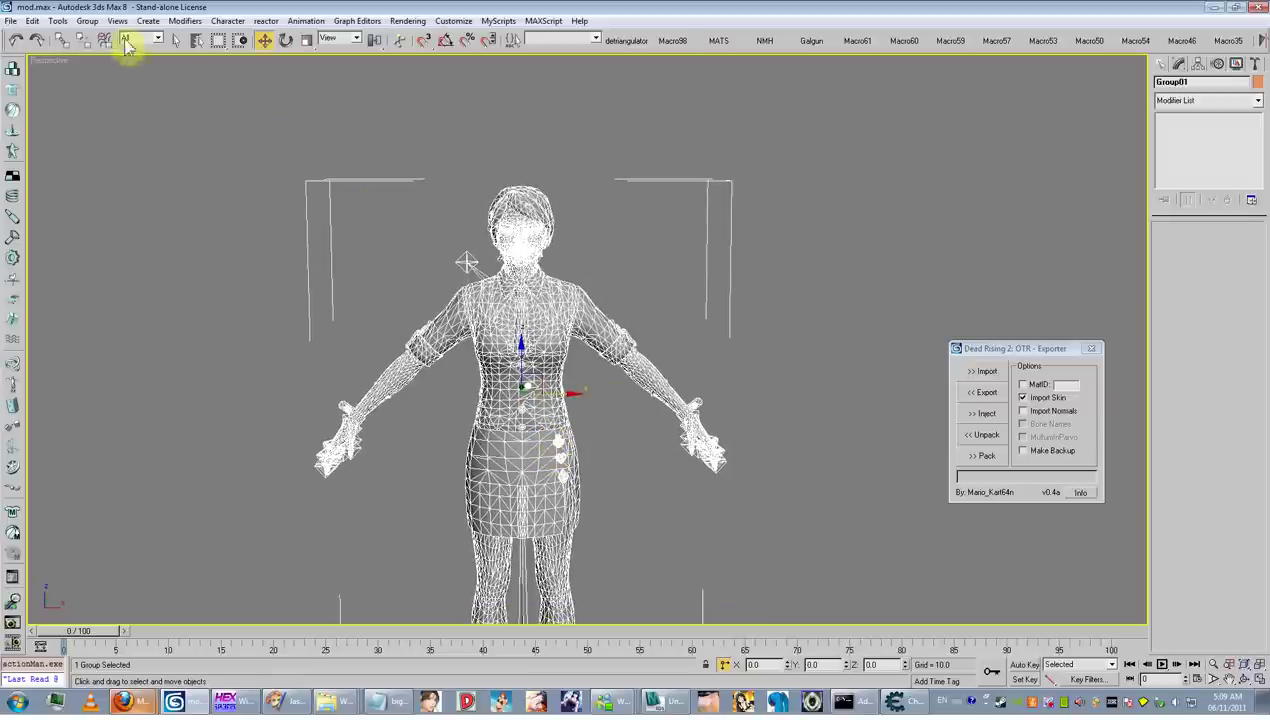
{"action": "left_click", "coordinate": [87, 20]}
{"action": "left_click", "coordinate": [91, 48]}
{"action": "key", "text": "F3"}
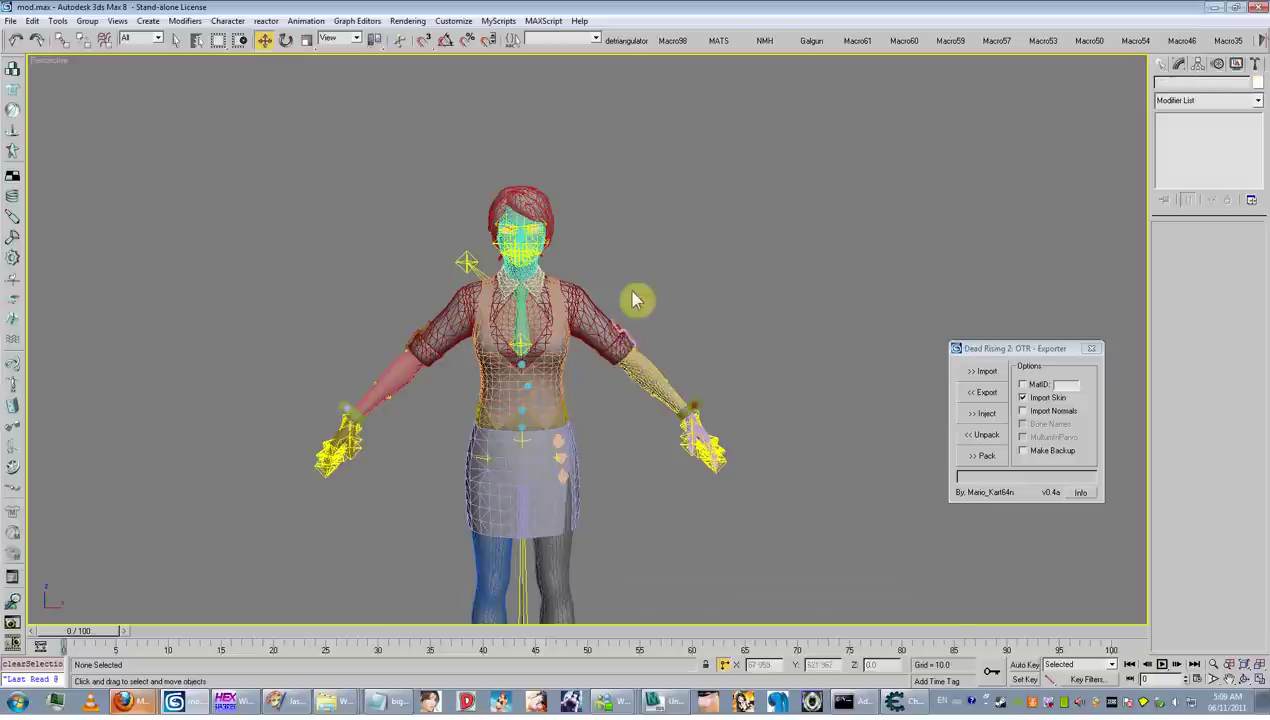
- Select the shirt mesh and orbit around the character to inspect it
{"action": "left_click", "coordinate": [607, 342]}
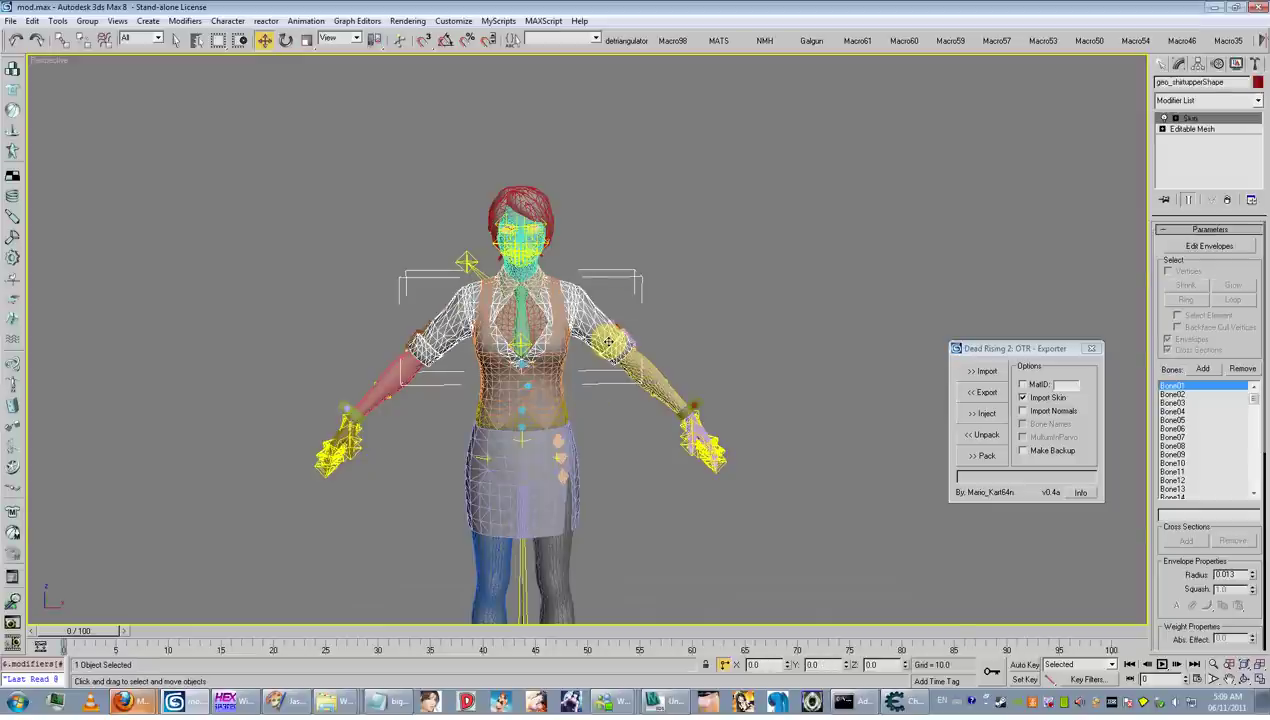
{"action": "mouse_move", "coordinate": [607, 342]}
{"action": "middle_mouse_down", "text": "alt"}
{"action": "mouse_move", "coordinate": [819, 349]}
{"action": "mouse_move", "coordinate": [661, 335]}
{"action": "mouse_move", "coordinate": [668, 350]}
{"action": "mouse_move", "coordinate": [618, 346]}
{"action": "middle_mouse_up", "text": "alt"}
{"action": "scroll", "coordinate": [614, 342], "scroll_direction": "up", "scroll_amount": 5}
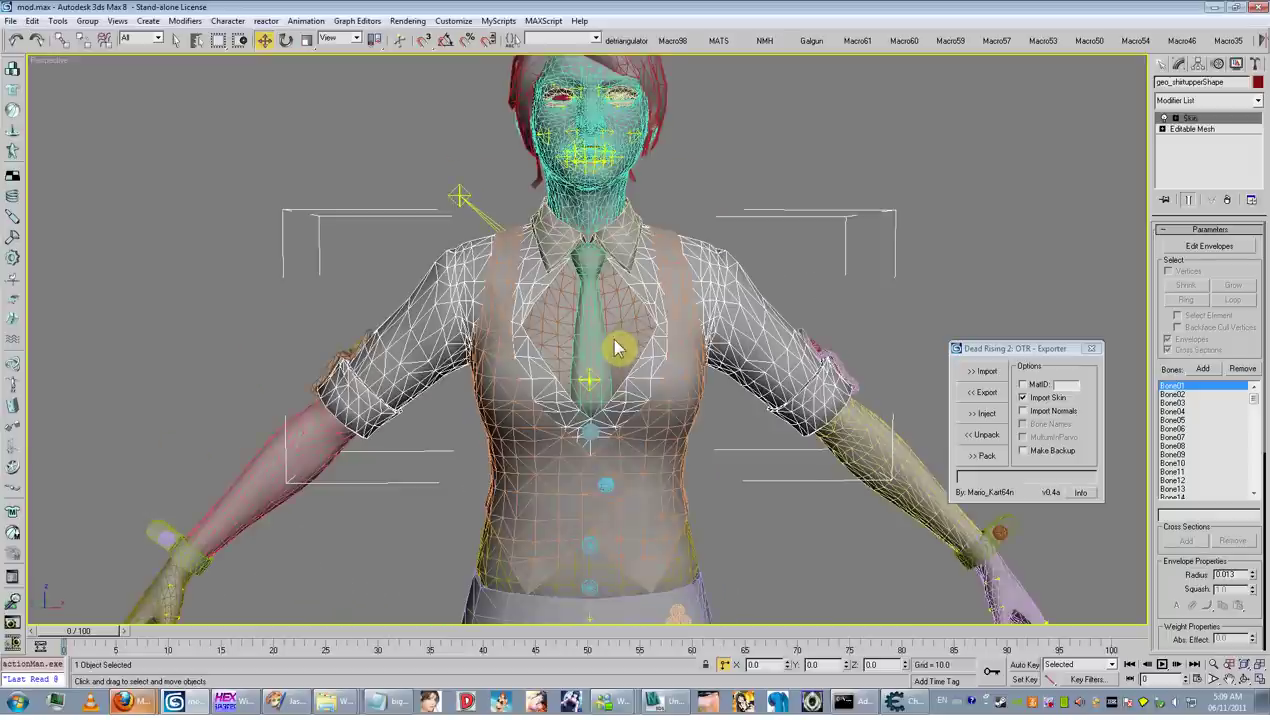
{"action": "scroll", "coordinate": [614, 340], "scroll_direction": "down", "scroll_amount": 6}
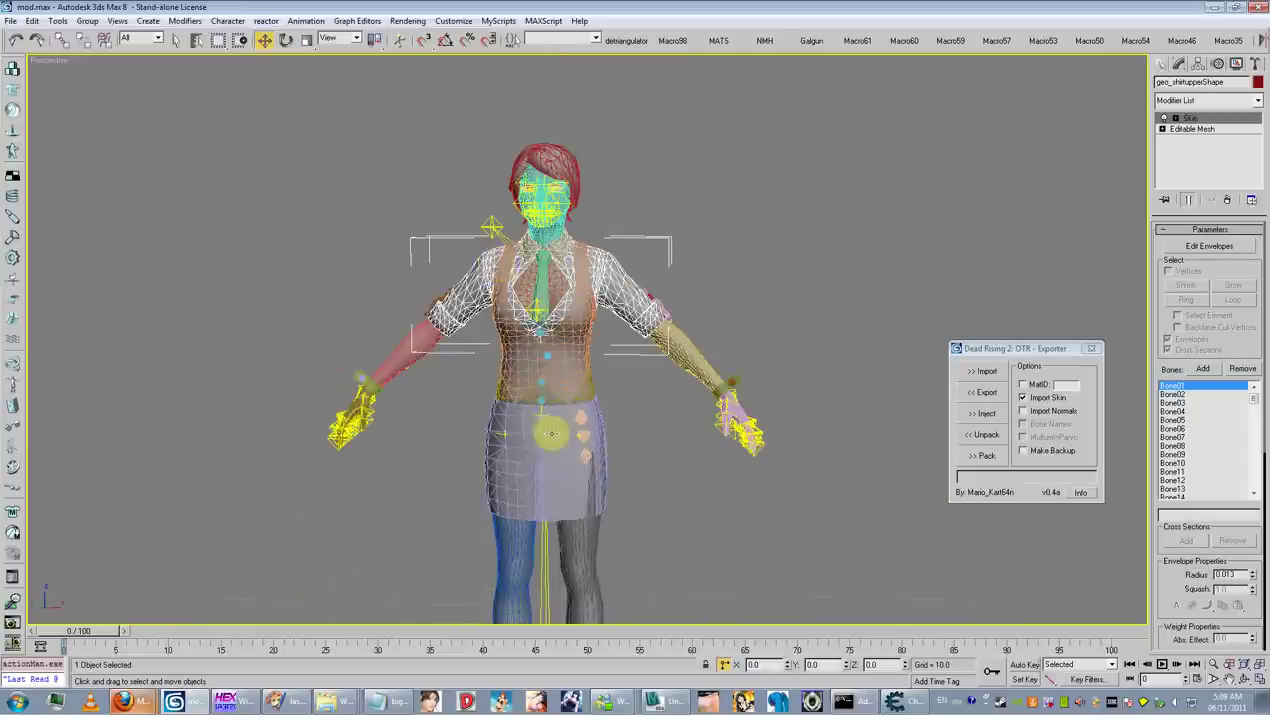
{"action": "middle_click_drag", "start_coordinate": [606, 335], "coordinate": [587, 307]}
- Delete the skirt mesh from the imported character
{"action": "left_click", "coordinate": [560, 420]}
{"action": "left_click", "coordinate": [587, 374]}
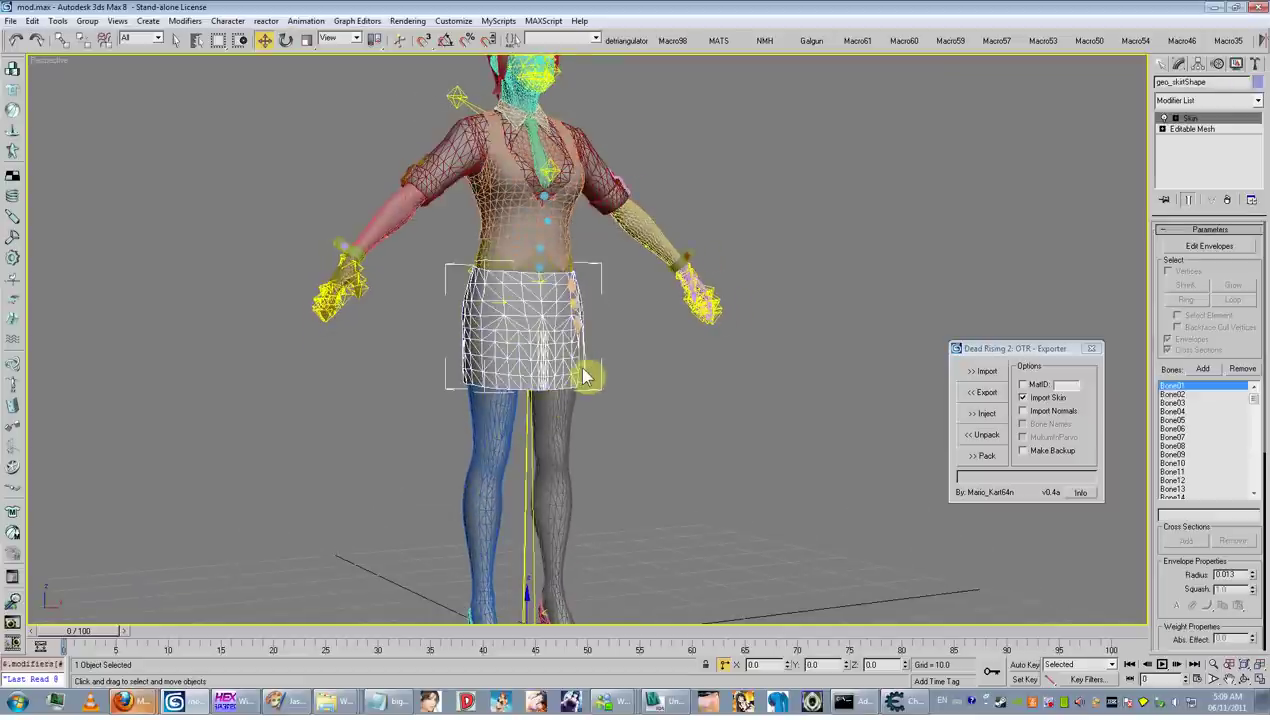
{"action": "right_click", "coordinate": [604, 340]}
{"action": "left_click", "coordinate": [594, 477]}
{"action": "scroll", "coordinate": [609, 482], "scroll_direction": "down", "scroll_amount": 2}
{"action": "middle_click_drag", "start_coordinate": [609, 482], "coordinate": [620, 424]}
- Select the leg mesh and Unhide All to reveal the suited female mesh
{"action": "left_click", "coordinate": [601, 358]}
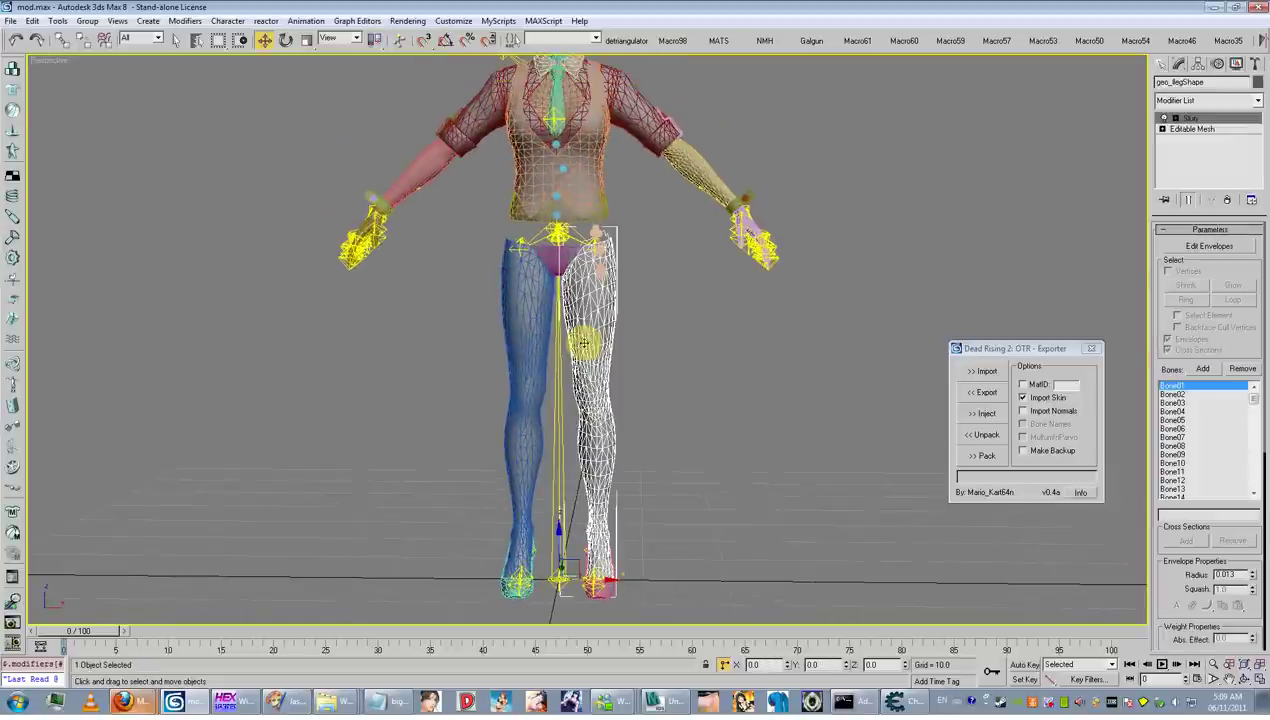
{"action": "middle_click_drag", "start_coordinate": [588, 342], "coordinate": [618, 380], "text": "alt"}
{"action": "right_click", "coordinate": [638, 333]}
{"action": "left_click", "coordinate": [640, 335]}
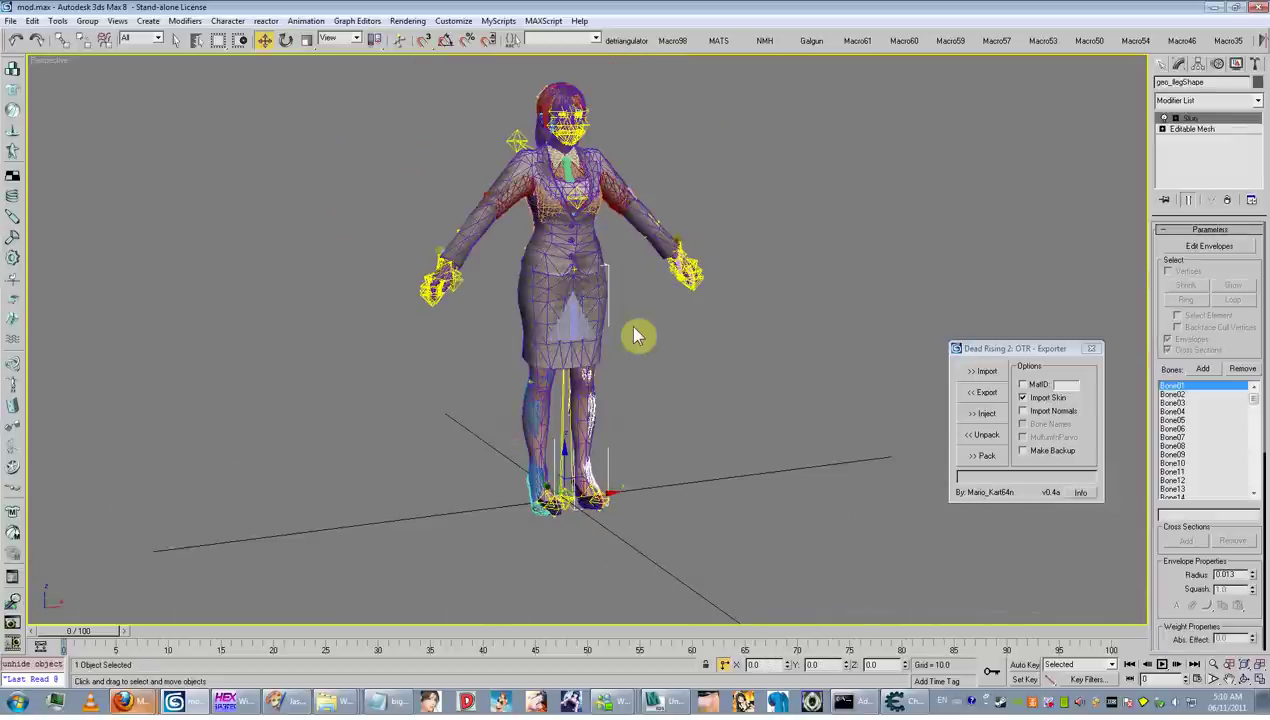
- Hide everything except the skirt piece, then undo to restore the hidden meshes
{"action": "scroll", "coordinate": [612, 338], "scroll_direction": "up", "scroll_amount": 5}
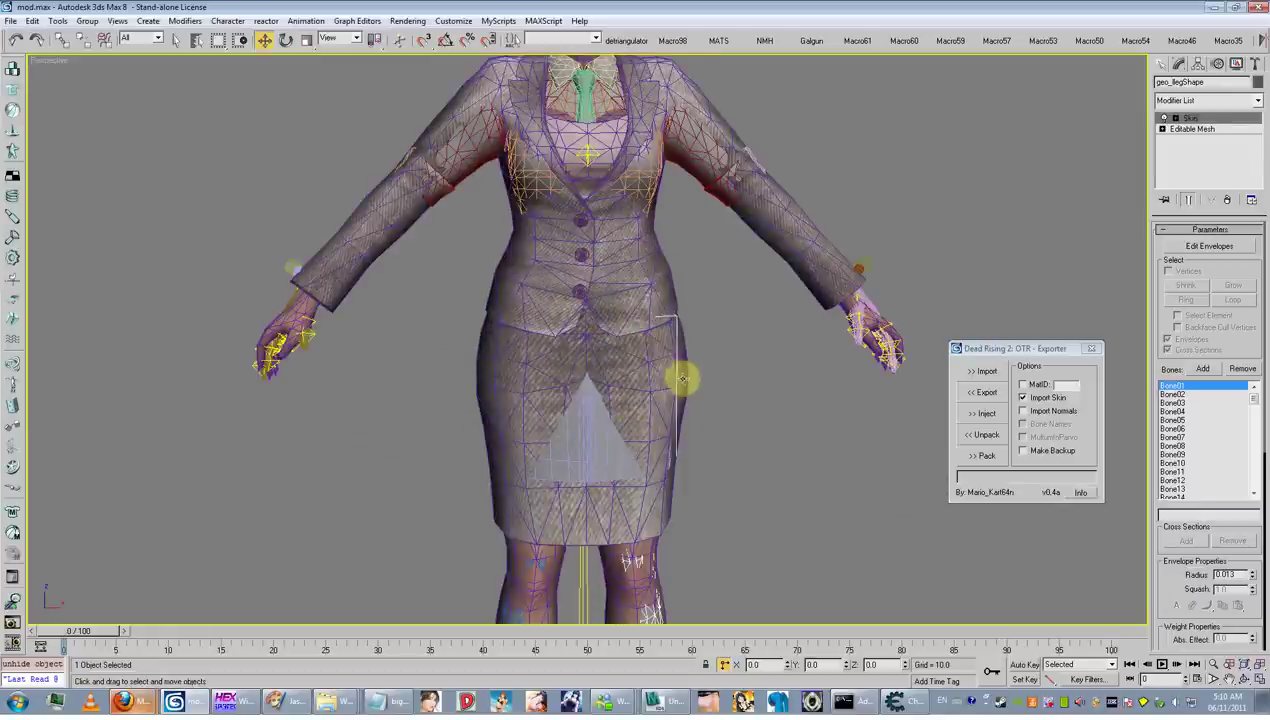
{"action": "right_click", "coordinate": [645, 285]}
{"action": "left_click", "coordinate": [665, 244]}
{"action": "scroll", "coordinate": [656, 368], "scroll_direction": "down", "scroll_amount": 2}
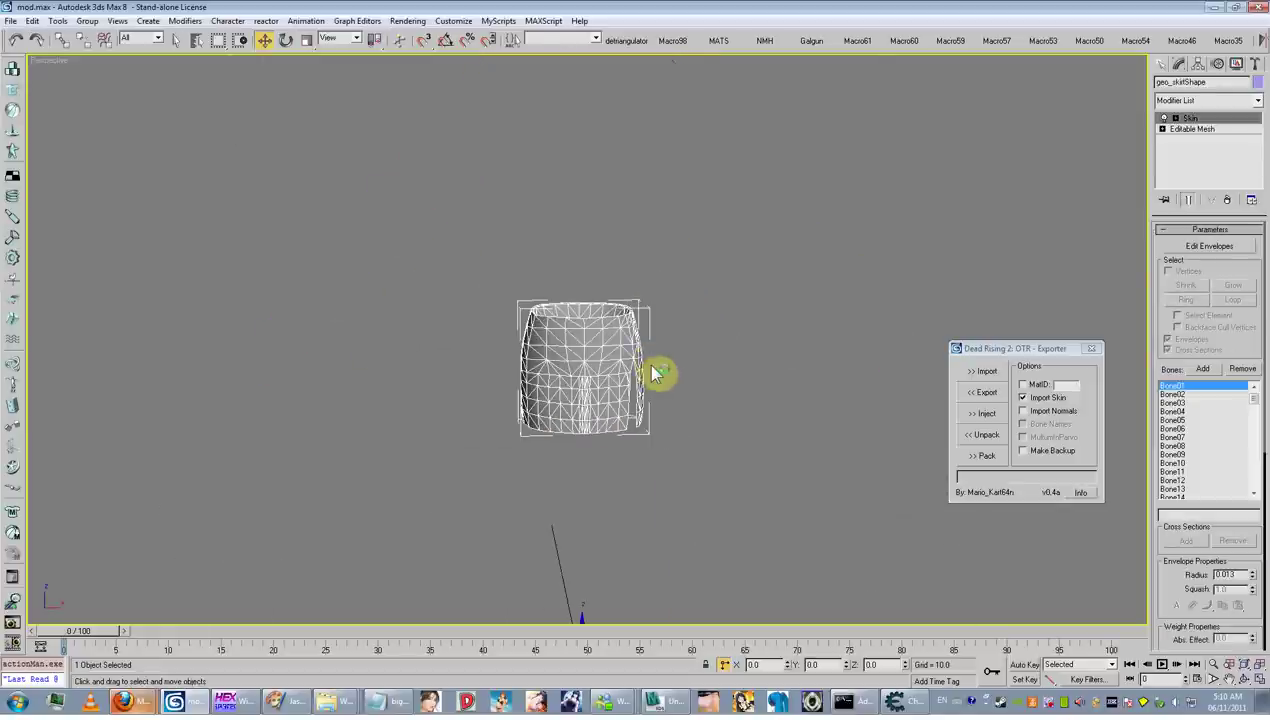
{"action": "key", "text": "ctrl+z"}
- Select Box01 and hide all other objects, then orbit to its back
{"action": "left_click", "coordinate": [638, 320]}
{"action": "right_click", "coordinate": [636, 331]}
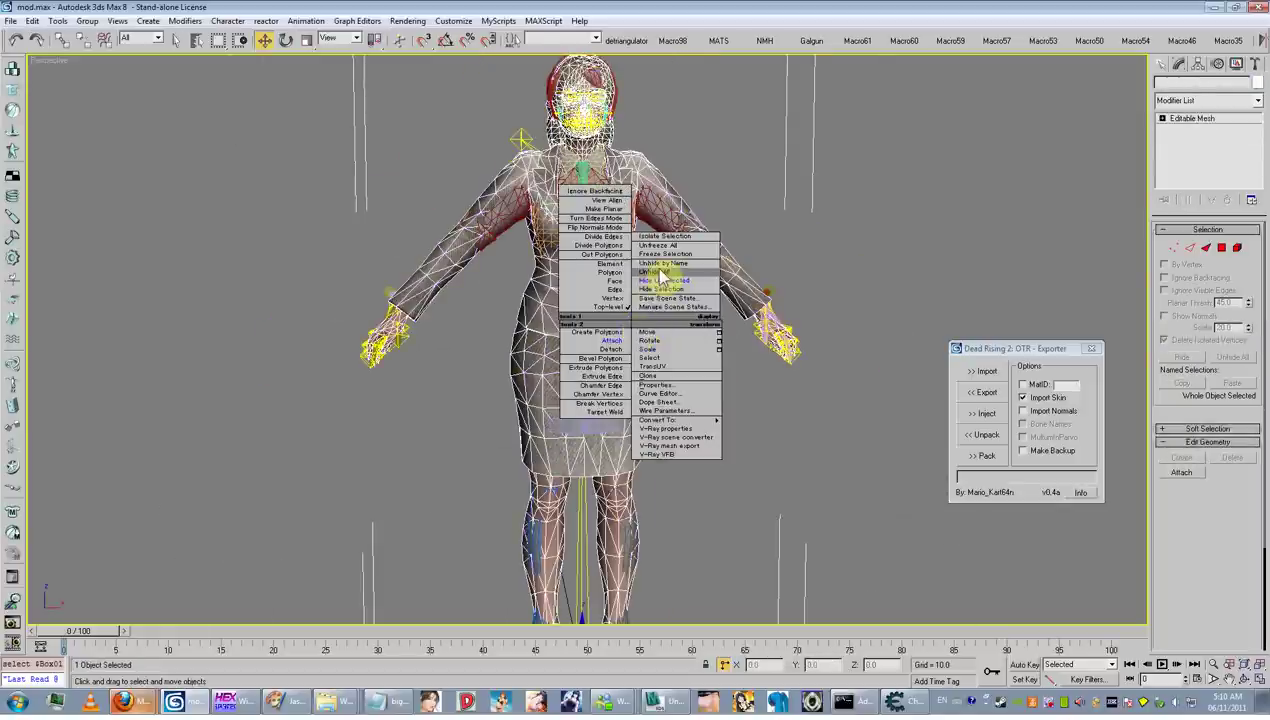
{"action": "left_click", "coordinate": [661, 281]}
{"action": "mouse_move", "coordinate": [686, 389]}
{"action": "middle_mouse_down", "text": "alt"}
{"action": "mouse_move", "coordinate": [570, 371]}
{"action": "mouse_move", "coordinate": [482, 388]}
{"action": "mouse_move", "coordinate": [578, 394]}
{"action": "mouse_move", "coordinate": [686, 376]}
{"action": "middle_mouse_up", "text": "alt"}
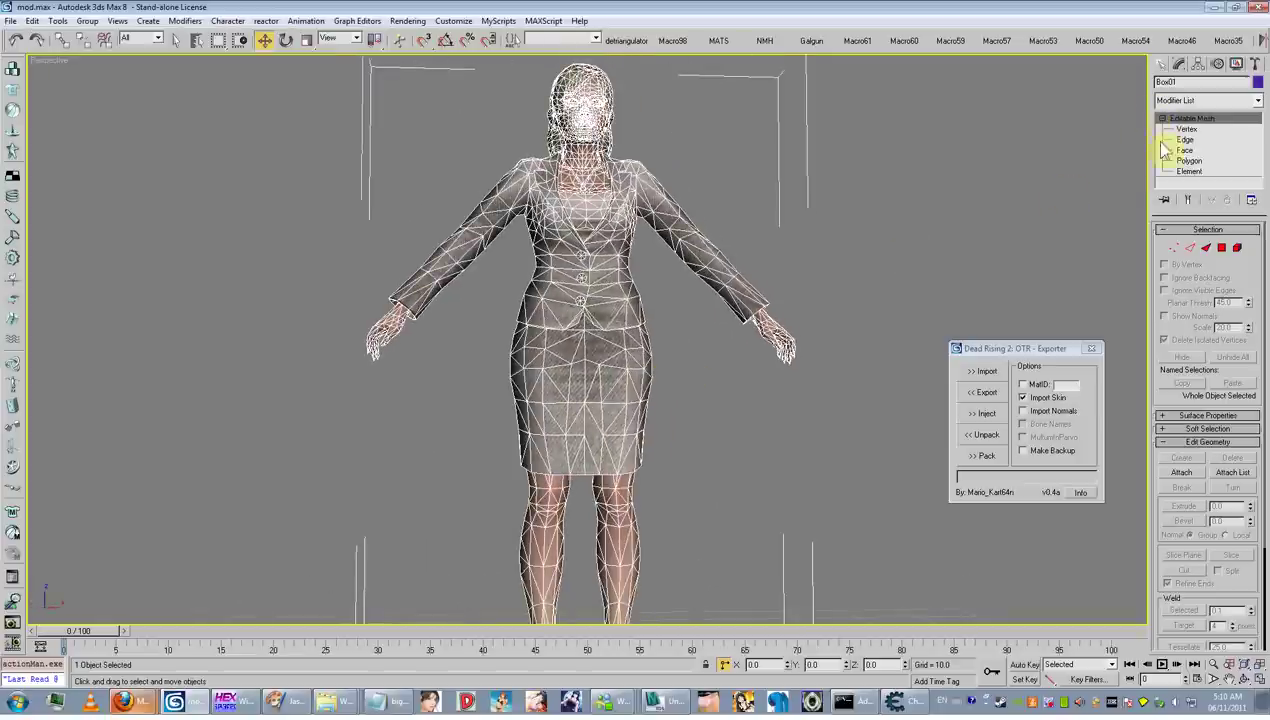
{"action": "scroll", "coordinate": [579, 397], "scroll_direction": "down", "scroll_amount": 5}
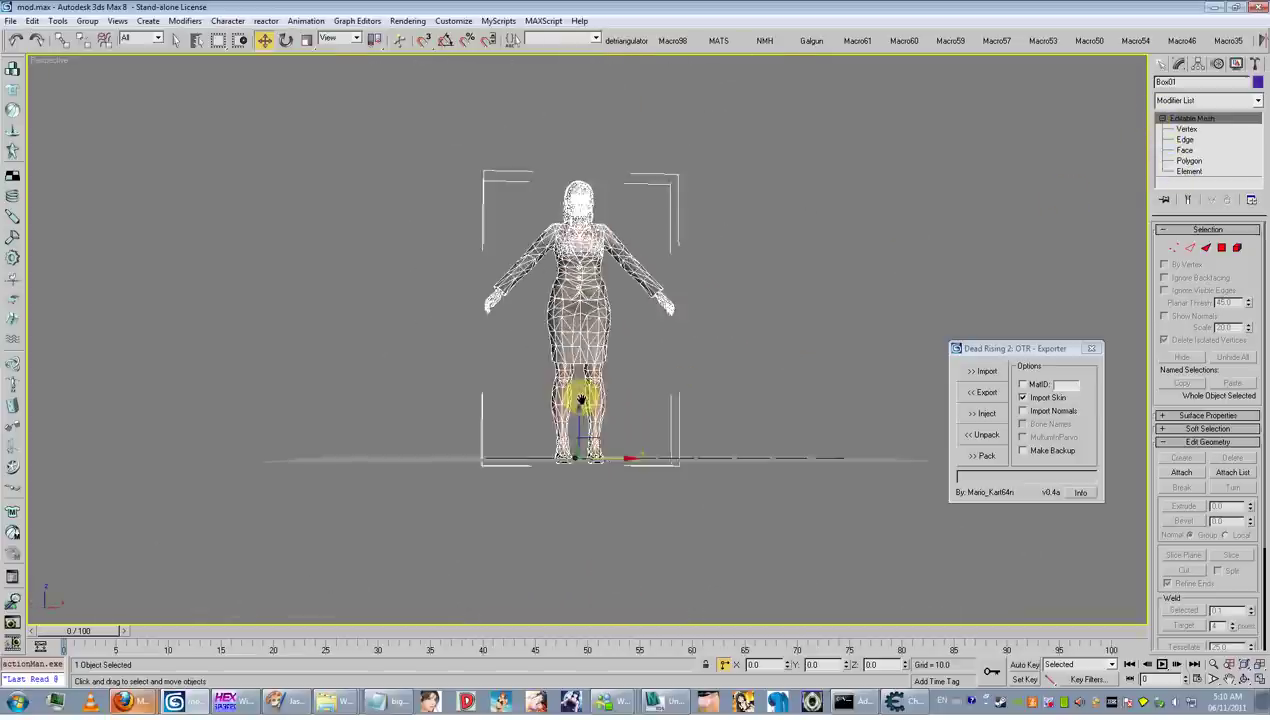
{"action": "scroll", "coordinate": [581, 400], "scroll_direction": "up", "scroll_amount": 3}
{"action": "mouse_move", "coordinate": [581, 400]}
{"action": "middle_mouse_down", "text": "alt"}
{"action": "mouse_move", "coordinate": [346, 405]}
{"action": "mouse_move", "coordinate": [845, 408]}
{"action": "mouse_move", "coordinate": [584, 412]}
{"action": "middle_mouse_up", "text": "alt"}
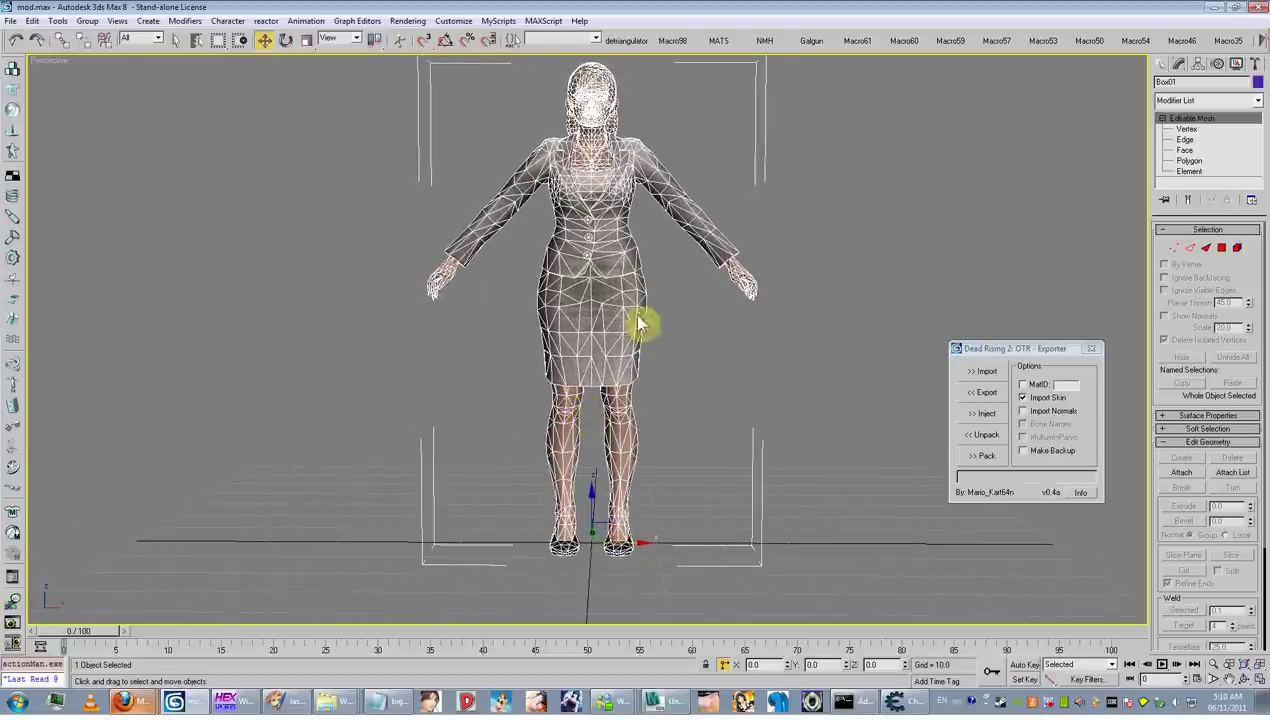
- Switch Box01 to Element sub-object level
{"action": "left_click", "coordinate": [1190, 161]}
{"action": "middle_click_drag", "start_coordinate": [658, 462], "coordinate": [662, 445], "text": "alt"}
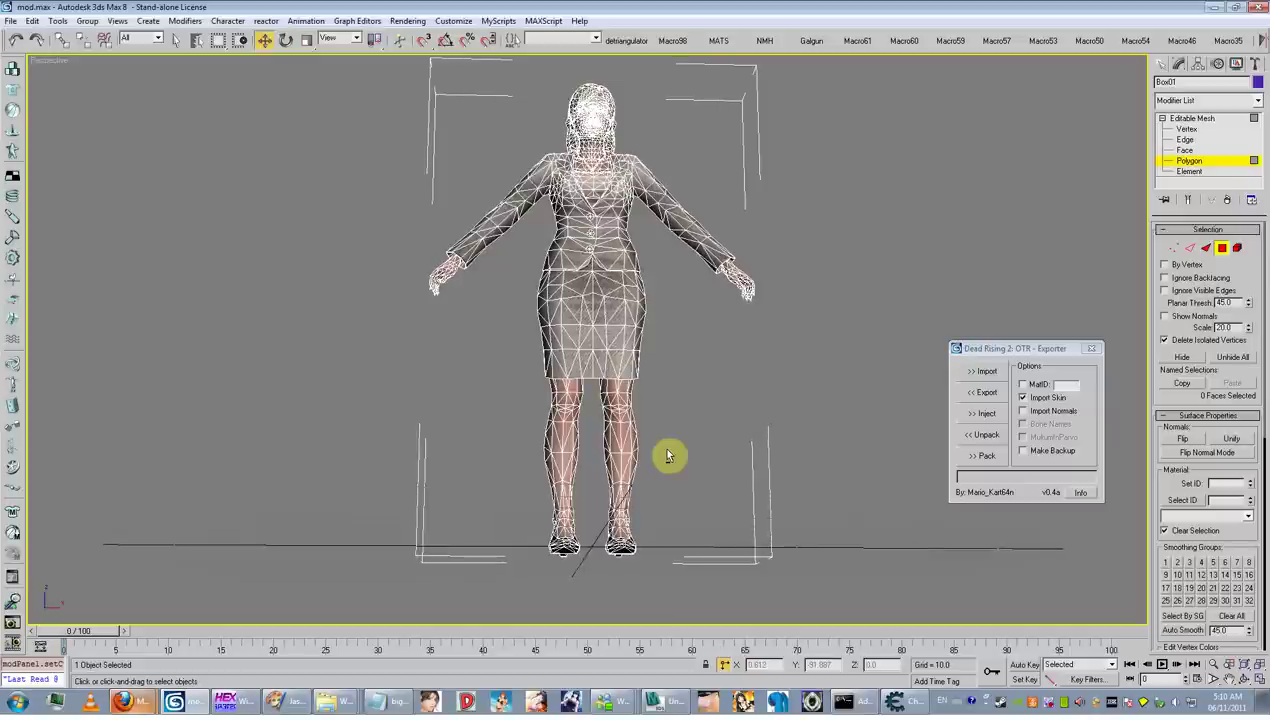
{"action": "mouse_move", "coordinate": [694, 567]}
{"action": "middle_mouse_down", "text": "alt"}
{"action": "mouse_move", "coordinate": [737, 578]}
{"action": "mouse_move", "coordinate": [714, 558]}
{"action": "middle_mouse_up", "text": "alt"}
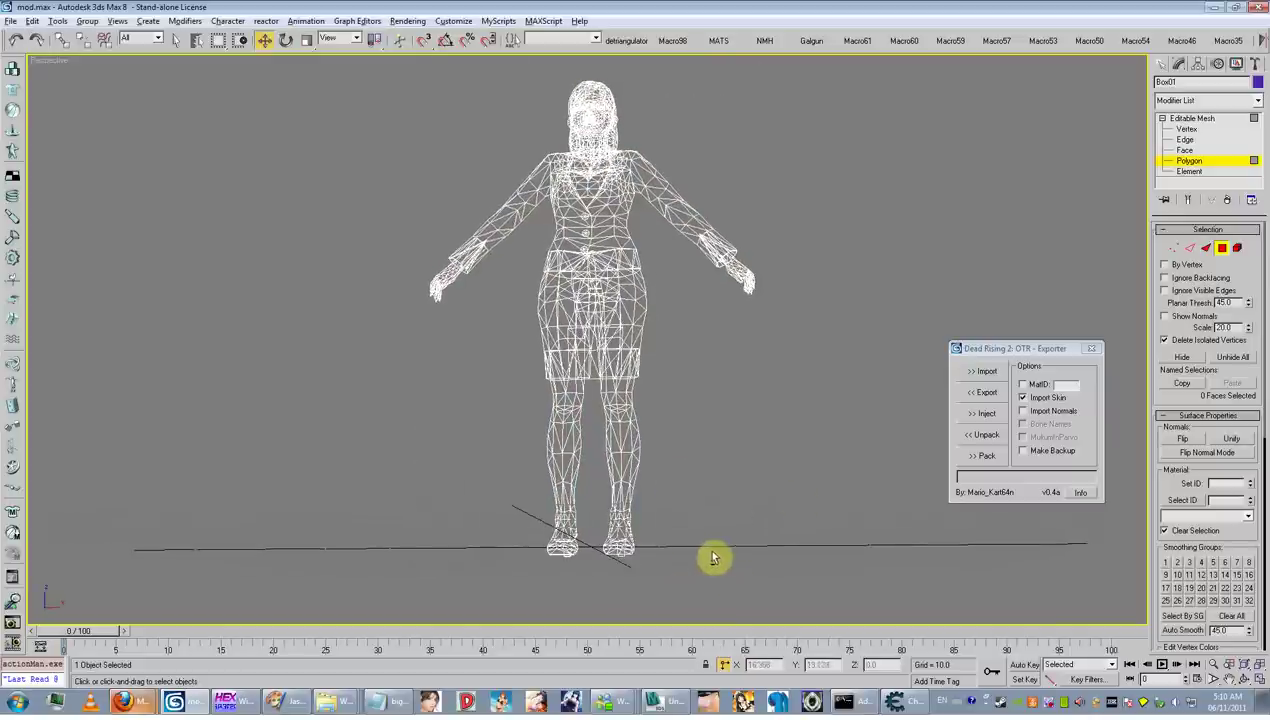
{"action": "left_click", "coordinate": [1188, 172]}
- Select the faces with material ID 10 and review which parts they cover
{"action": "left_click", "coordinate": [1238, 517]}
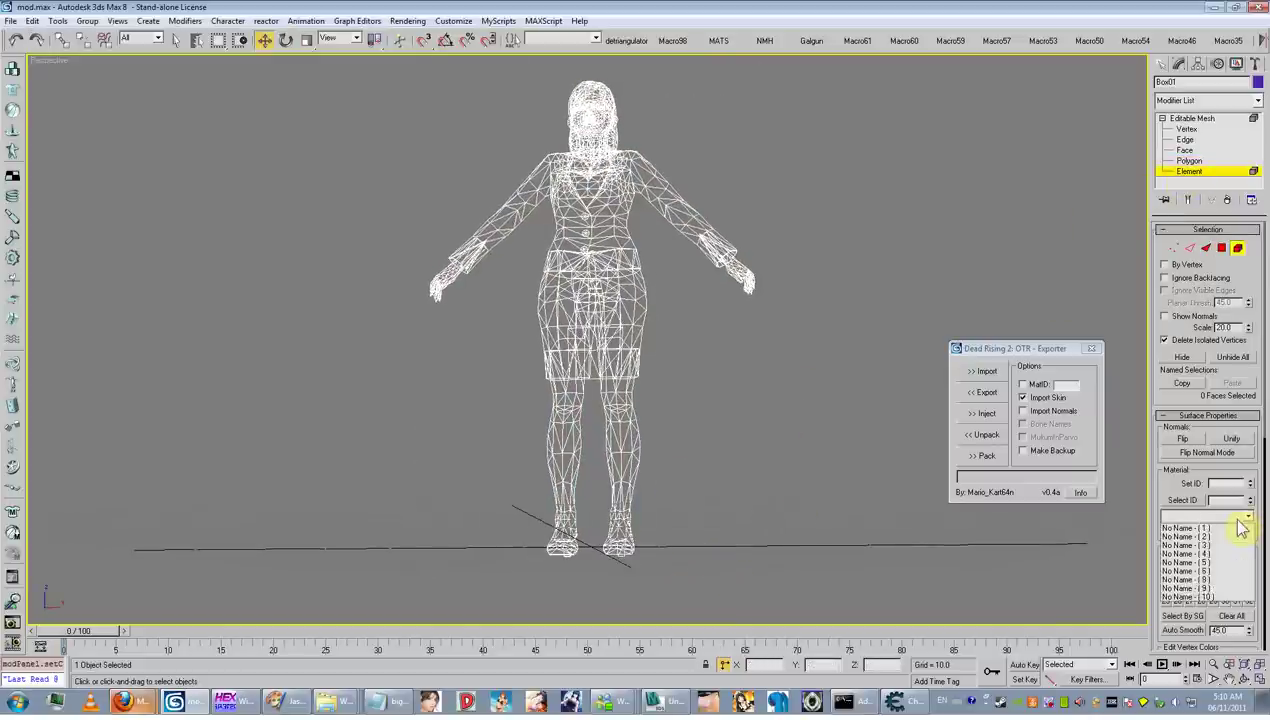
{"action": "left_click", "coordinate": [1238, 524]}
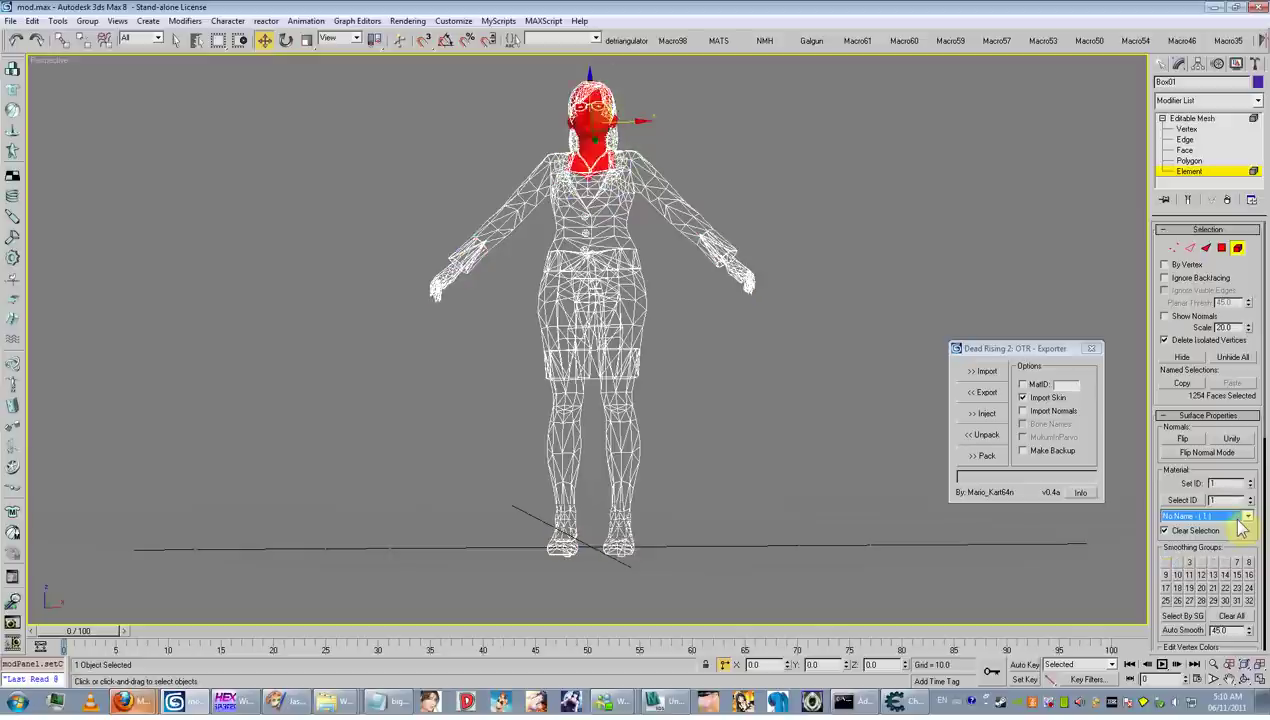
{"action": "scroll", "coordinate": [1240, 528], "scroll_direction": "down", "scroll_amount": 3}
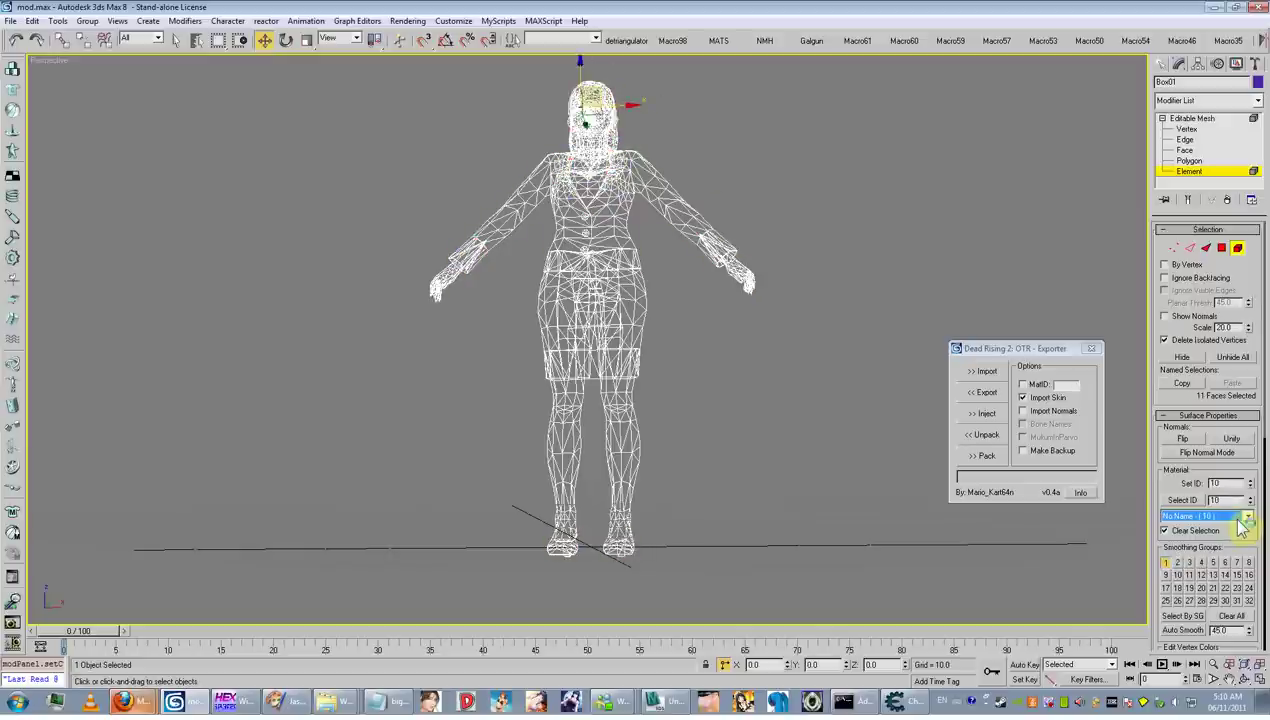
{"action": "scroll", "coordinate": [1240, 528], "scroll_direction": "up", "scroll_amount": 2}
{"action": "scroll", "coordinate": [1240, 528], "scroll_direction": "up", "scroll_amount": 2}
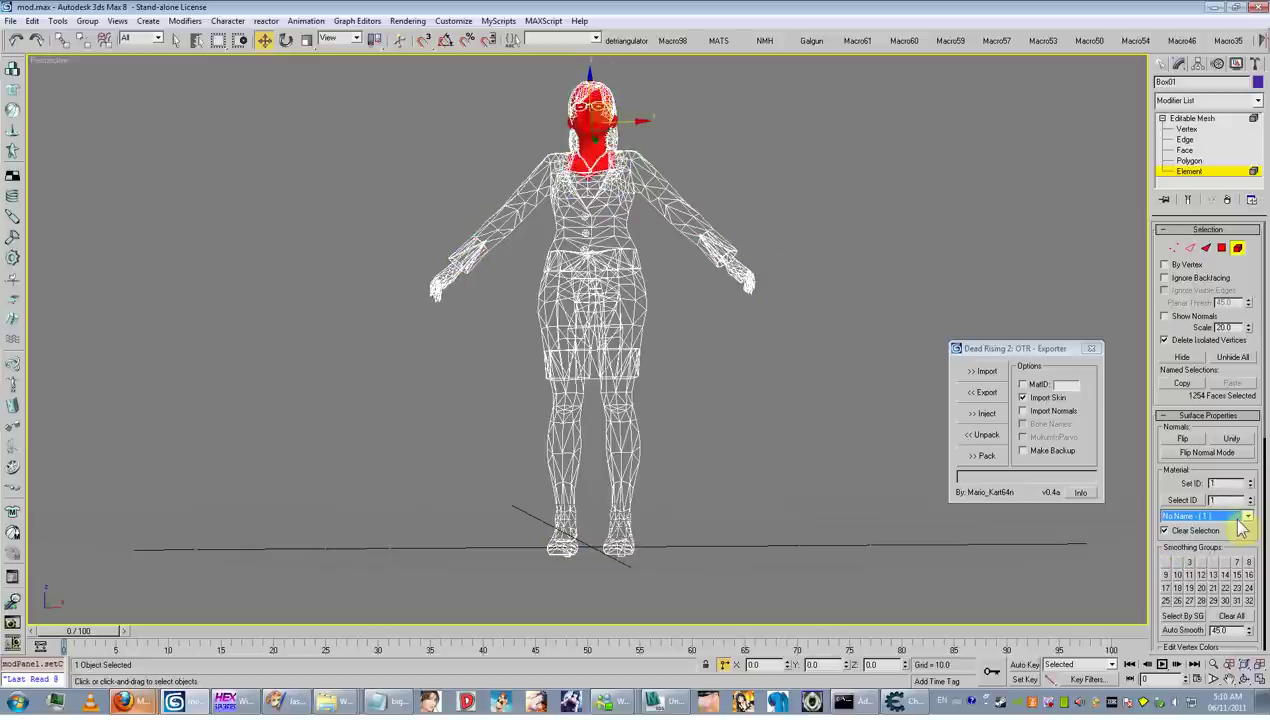
{"action": "scroll", "coordinate": [1240, 528], "scroll_direction": "down", "scroll_amount": 4}
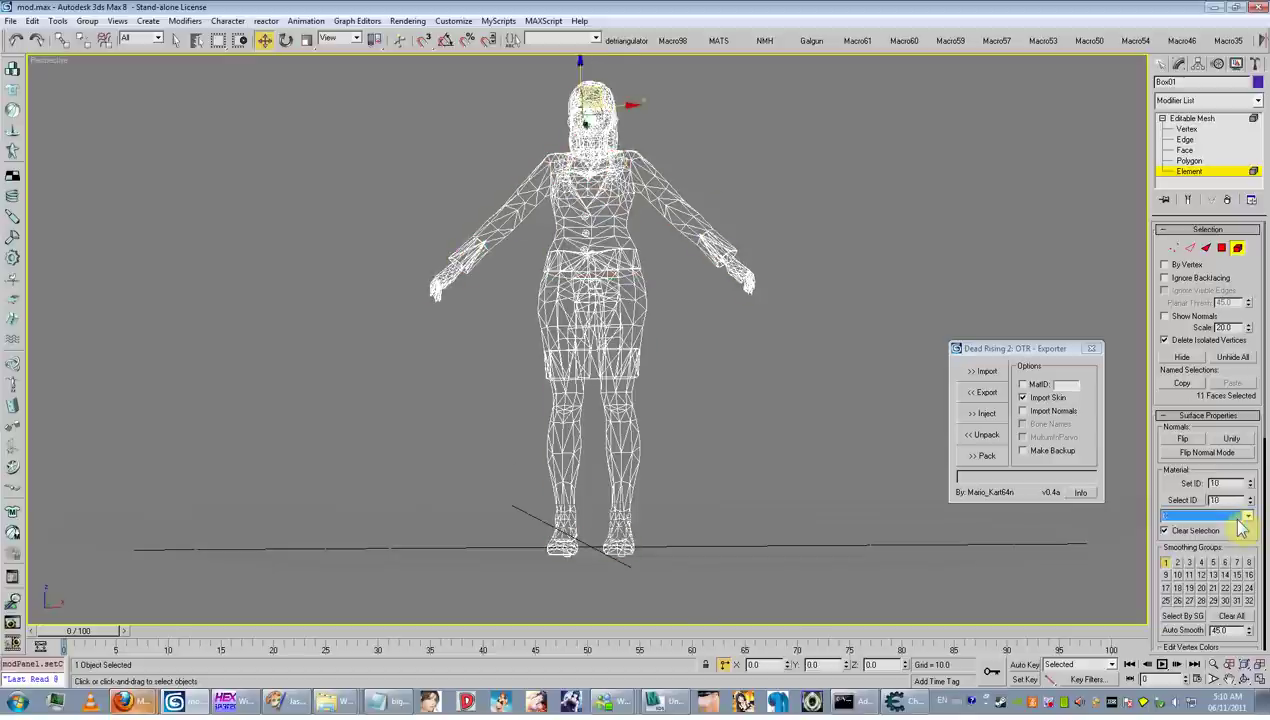
{"action": "scroll", "coordinate": [1240, 528], "scroll_direction": "down", "scroll_amount": 2}
{"action": "scroll", "coordinate": [1240, 528], "scroll_direction": "up", "scroll_amount": 2}
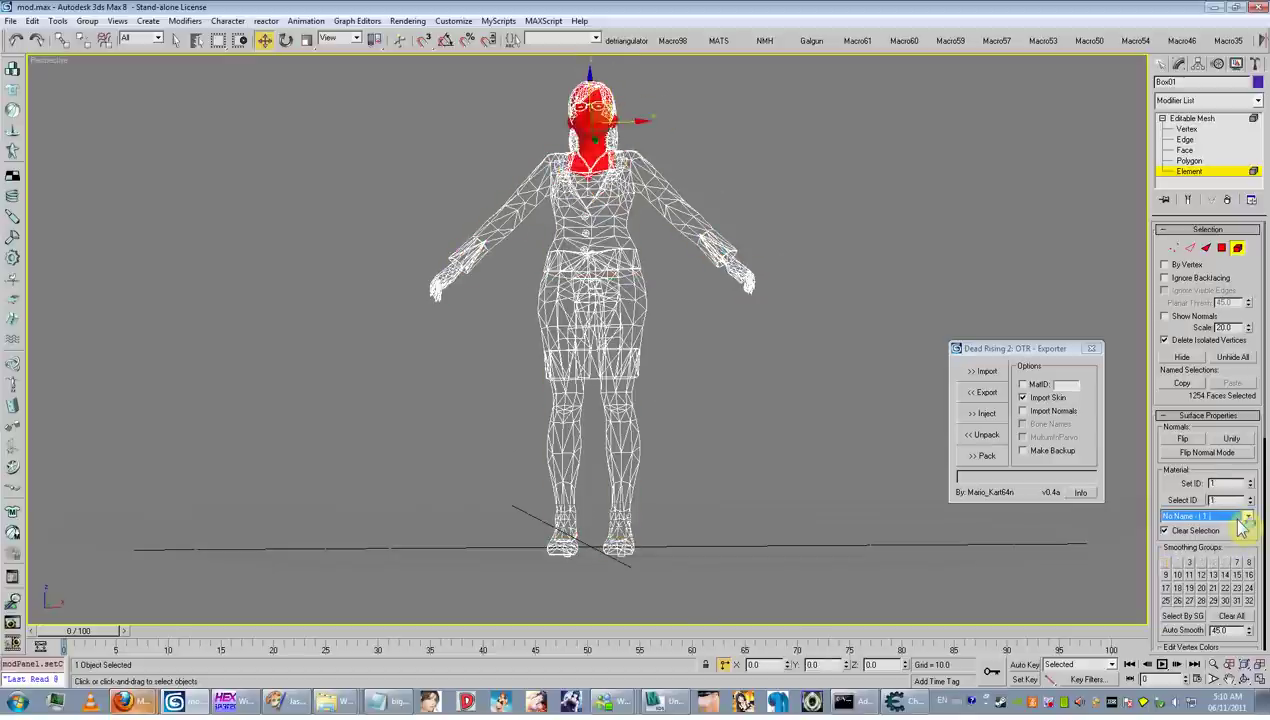
{"action": "scroll", "coordinate": [1240, 528], "scroll_direction": "down", "scroll_amount": 1}
{"action": "scroll", "coordinate": [1240, 528], "scroll_direction": "up", "scroll_amount": 1}
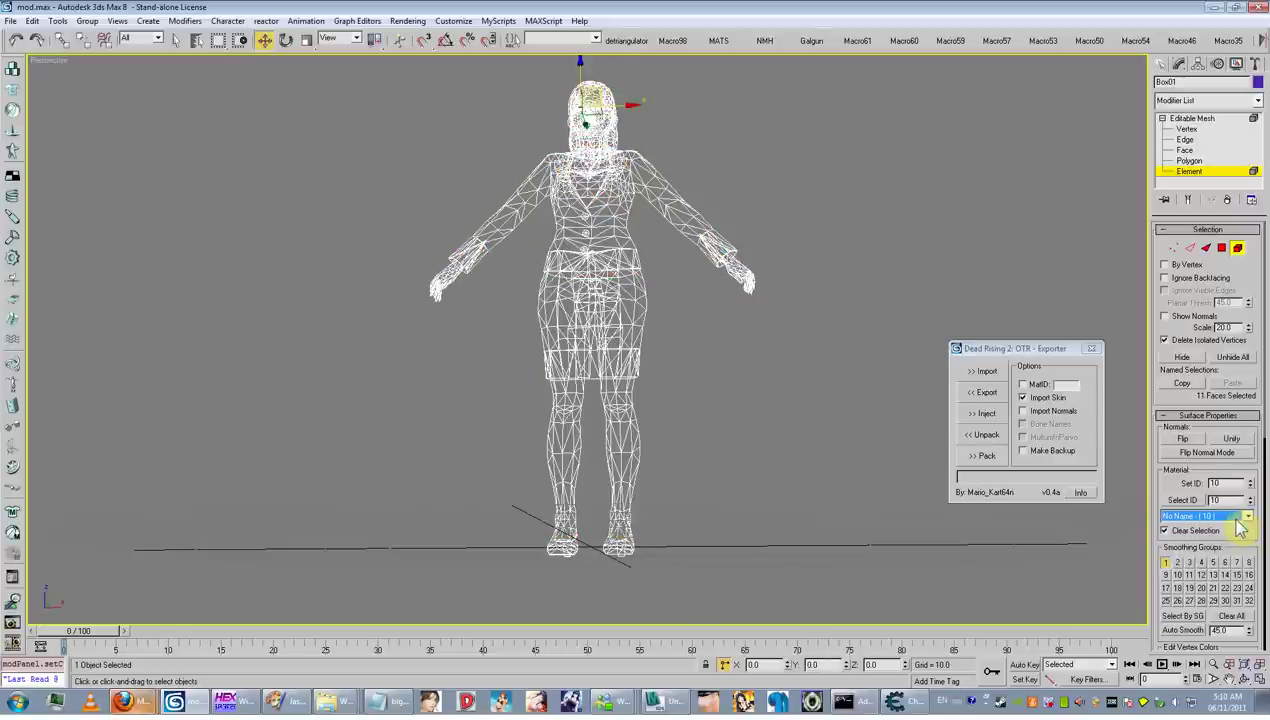
{"action": "scroll", "coordinate": [1240, 526], "scroll_direction": "up", "scroll_amount": 2}
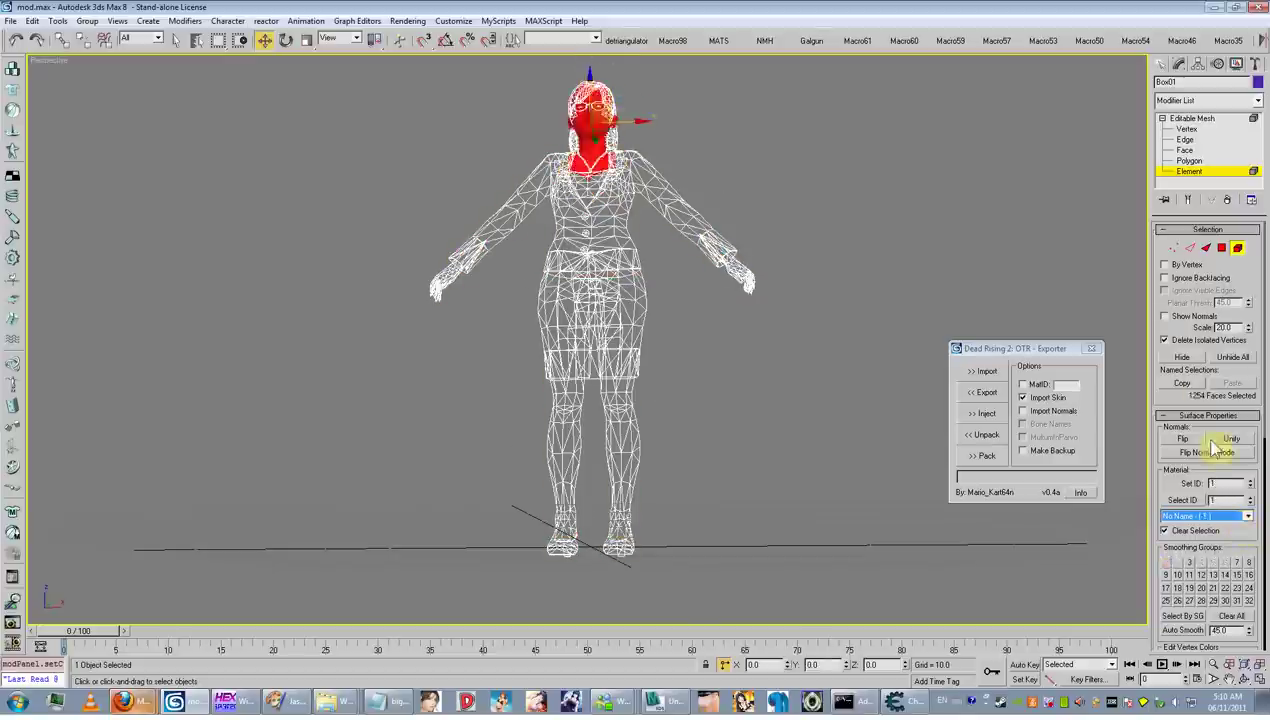
- Exit to object level, turn on smooth shading, and deselect everything
{"action": "left_click", "coordinate": [1185, 171]}
{"action": "scroll", "coordinate": [700, 300], "scroll_direction": "up", "scroll_amount": 2}
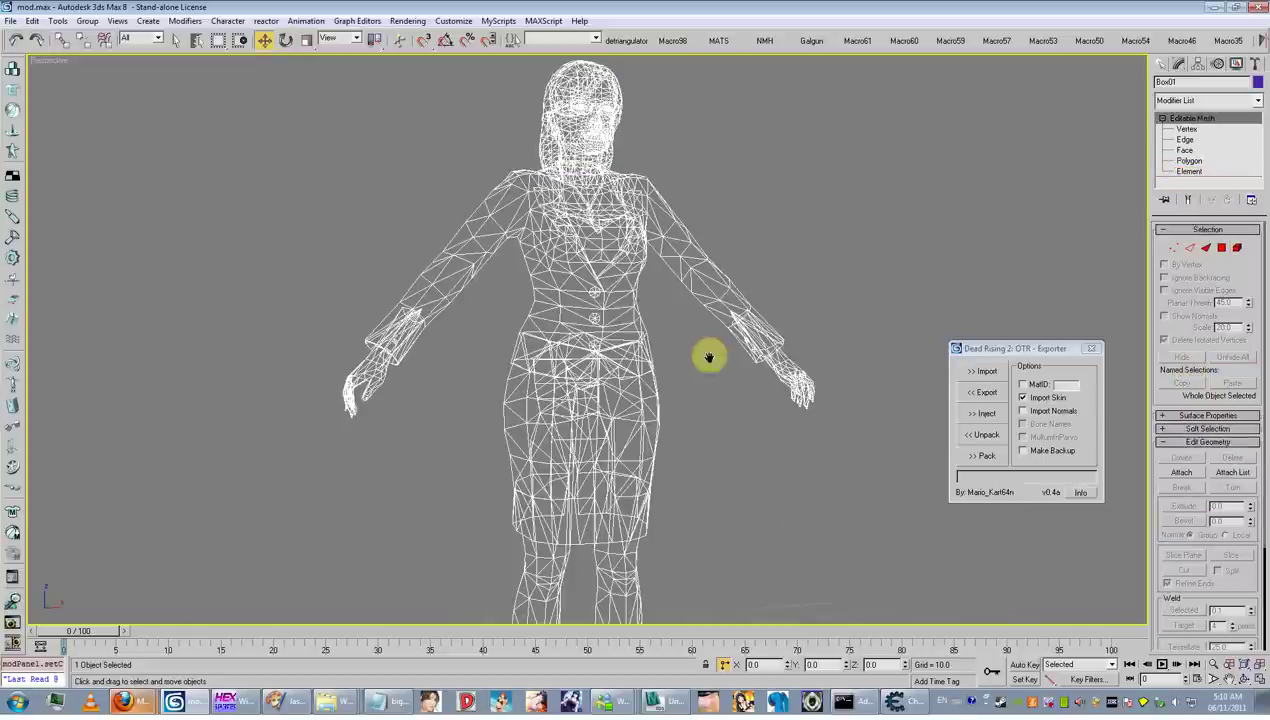
{"action": "key", "text": "F3"}
{"action": "scroll", "coordinate": [717, 320], "scroll_direction": "down", "scroll_amount": 2}
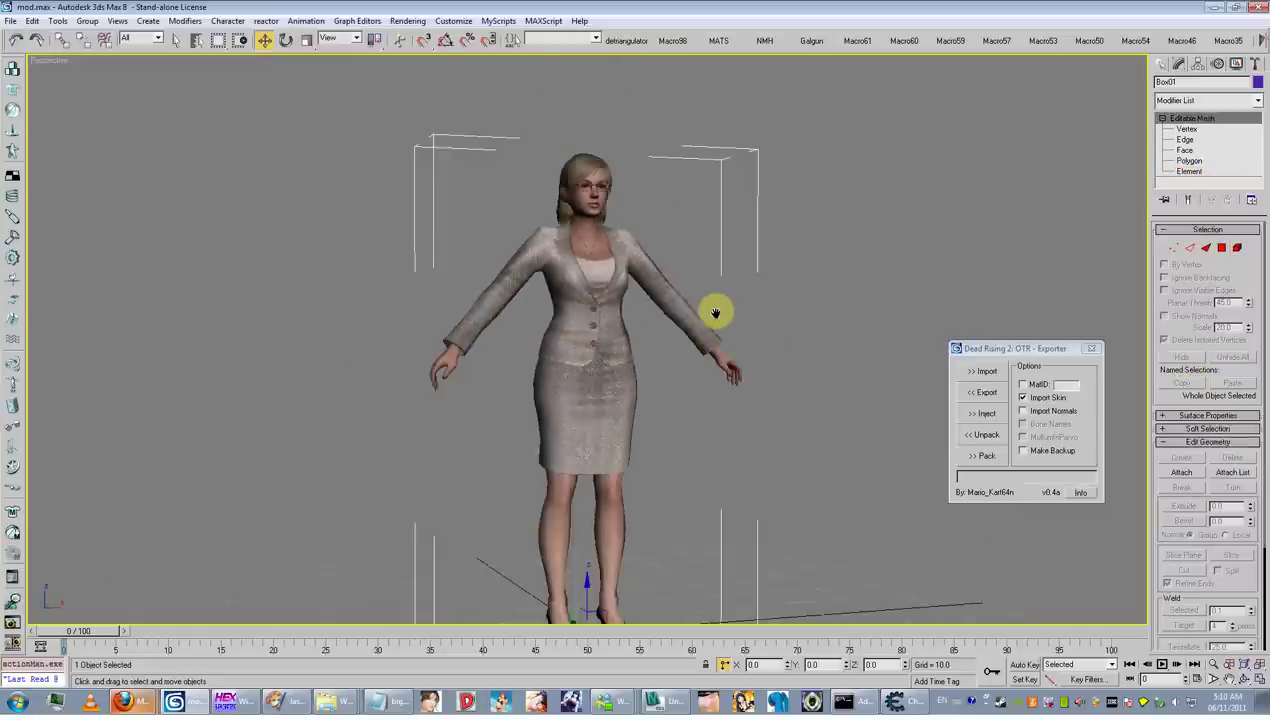
{"action": "middle_click_drag", "start_coordinate": [711, 327], "coordinate": [687, 285], "text": "alt"}
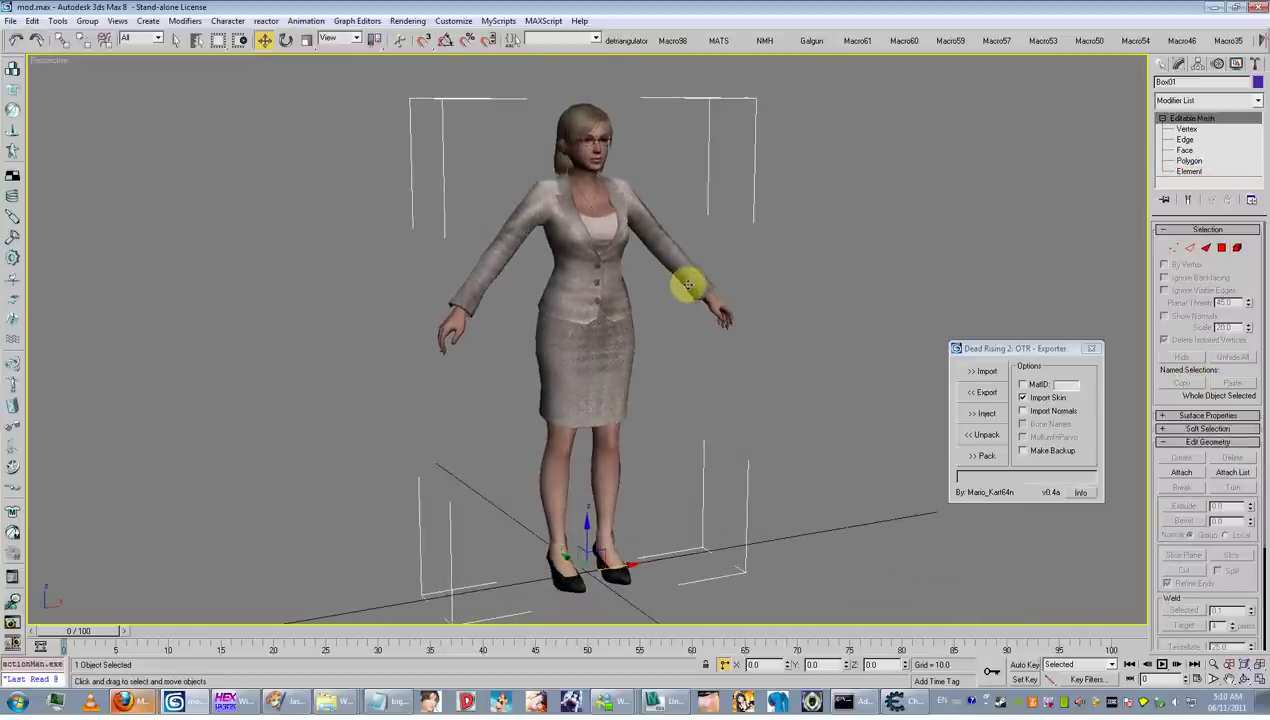
{"action": "left_click", "coordinate": [737, 180]}
- Run the Detach by ID script on the suited mesh to split it by material ID
{"action": "left_click", "coordinate": [540, 21]}
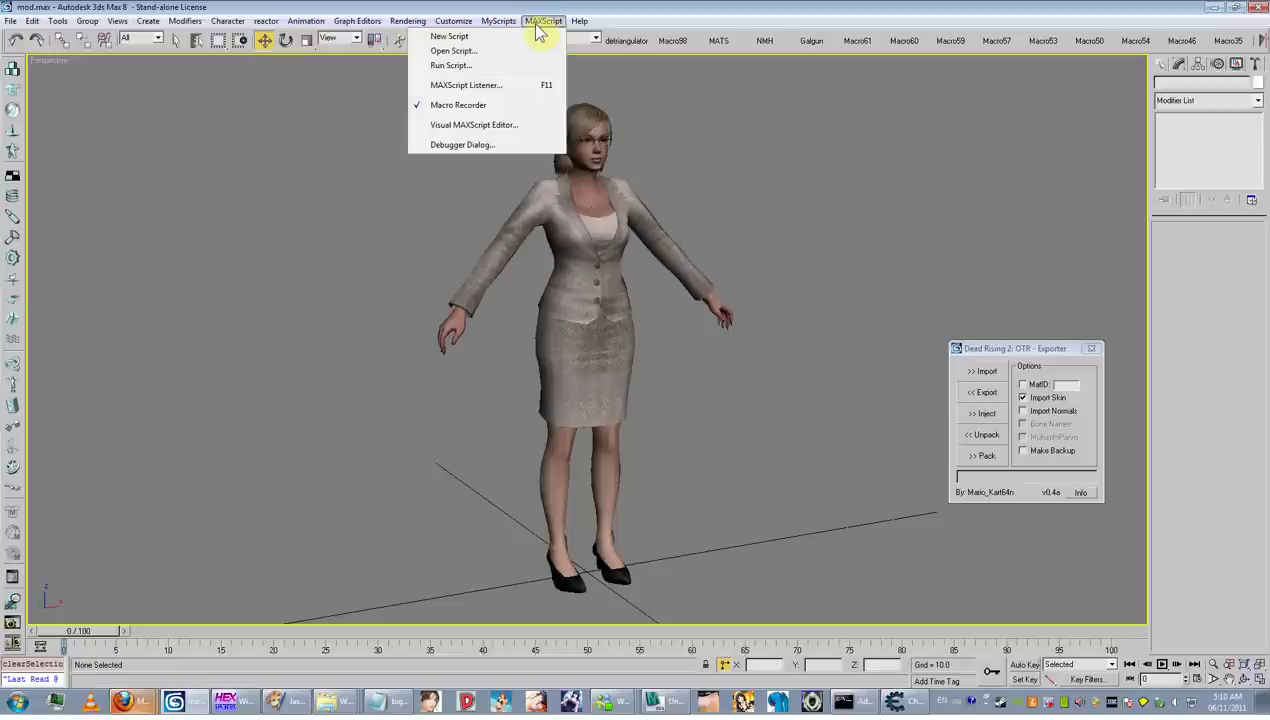
{"action": "mouse_move", "coordinate": [498, 22]}
{"action": "left_click", "coordinate": [419, 130]}
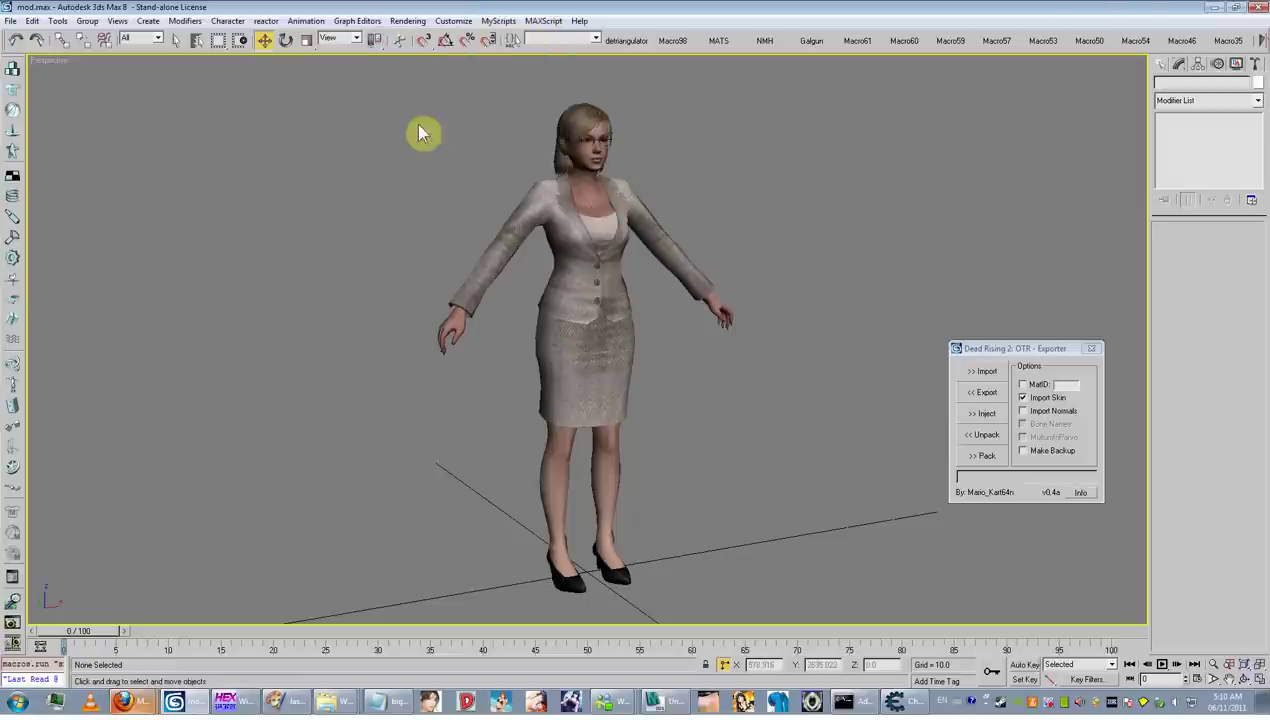
{"action": "left_click", "coordinate": [619, 215]}
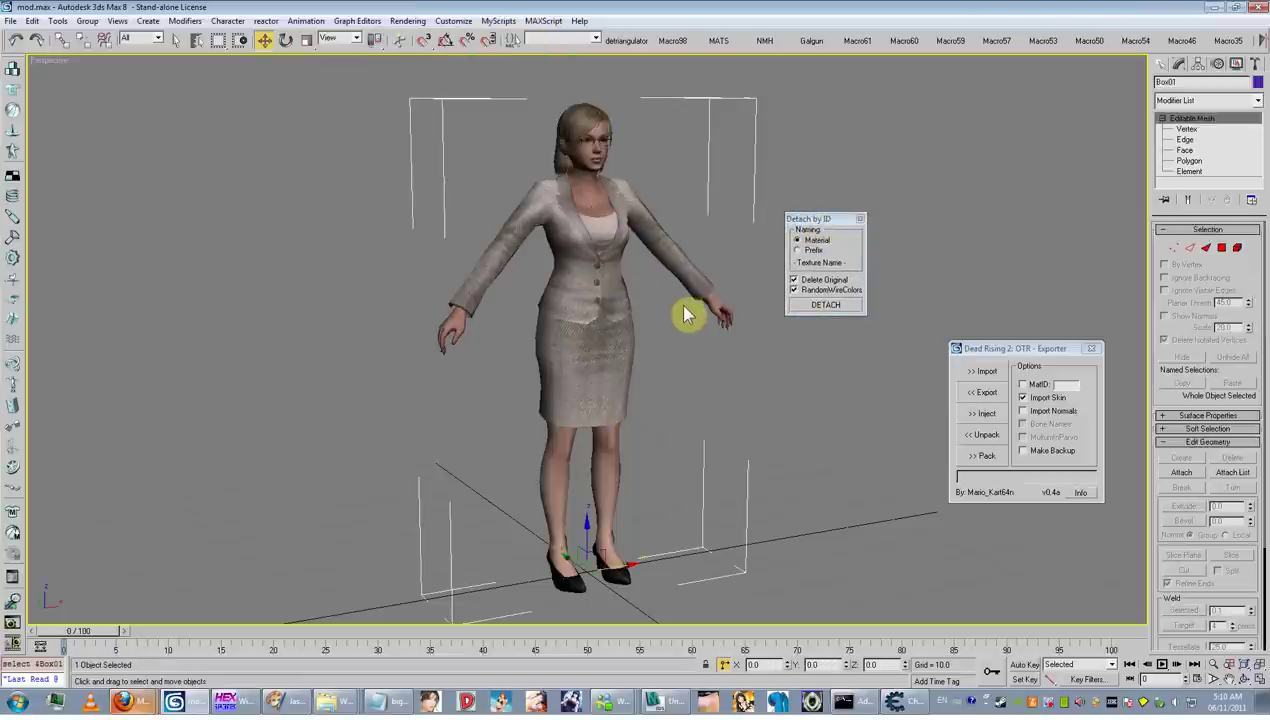
{"action": "key", "text": "F4"}
{"action": "left_click", "coordinate": [806, 305]}
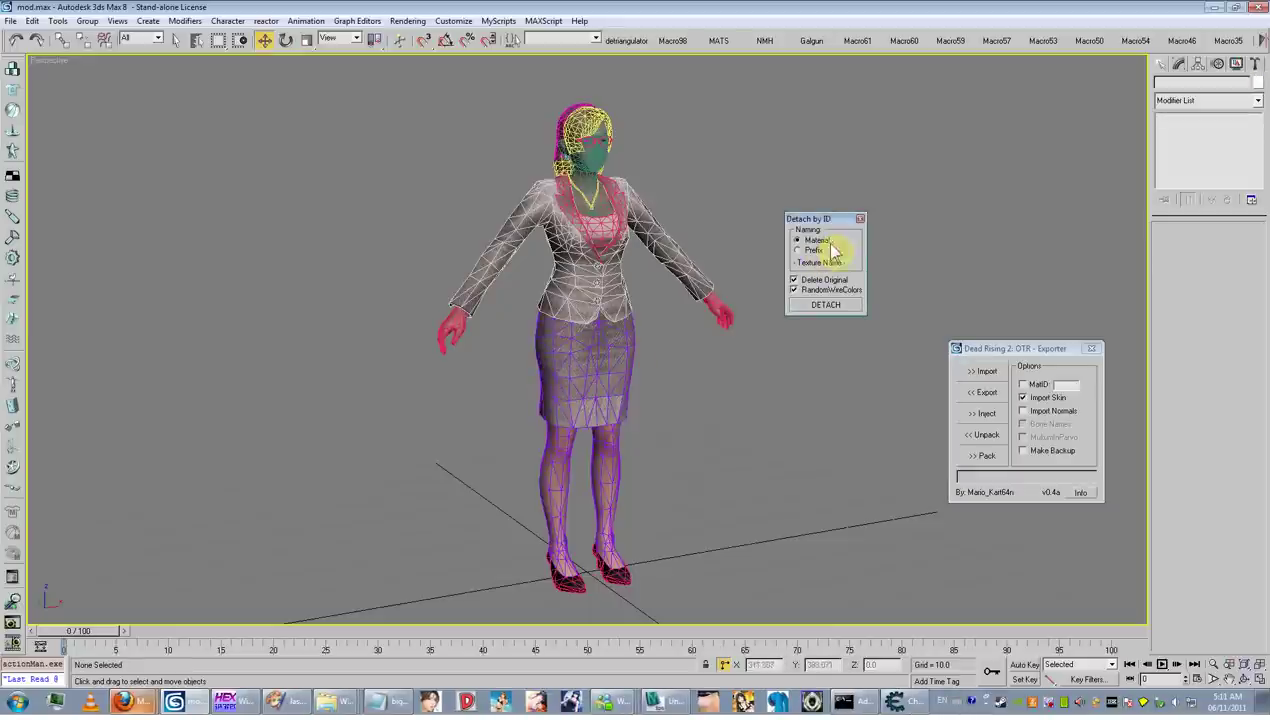
{"action": "left_click", "coordinate": [860, 220]}
{"action": "left_click", "coordinate": [713, 296]}
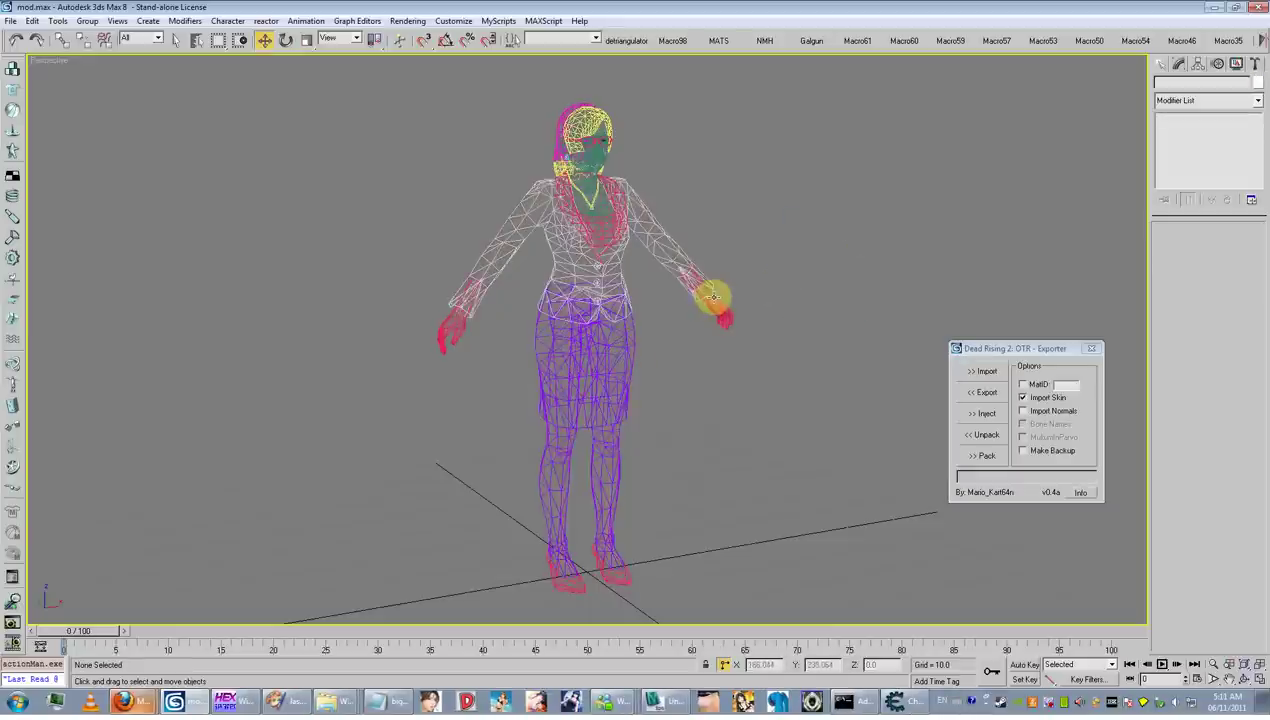
- Select npc81_BM-03 and marquee-select its right skirt and leg polygons
{"action": "left_click", "coordinate": [622, 344]}
{"action": "middle_click_drag", "start_coordinate": [622, 344], "coordinate": [581, 383], "text": "alt"}
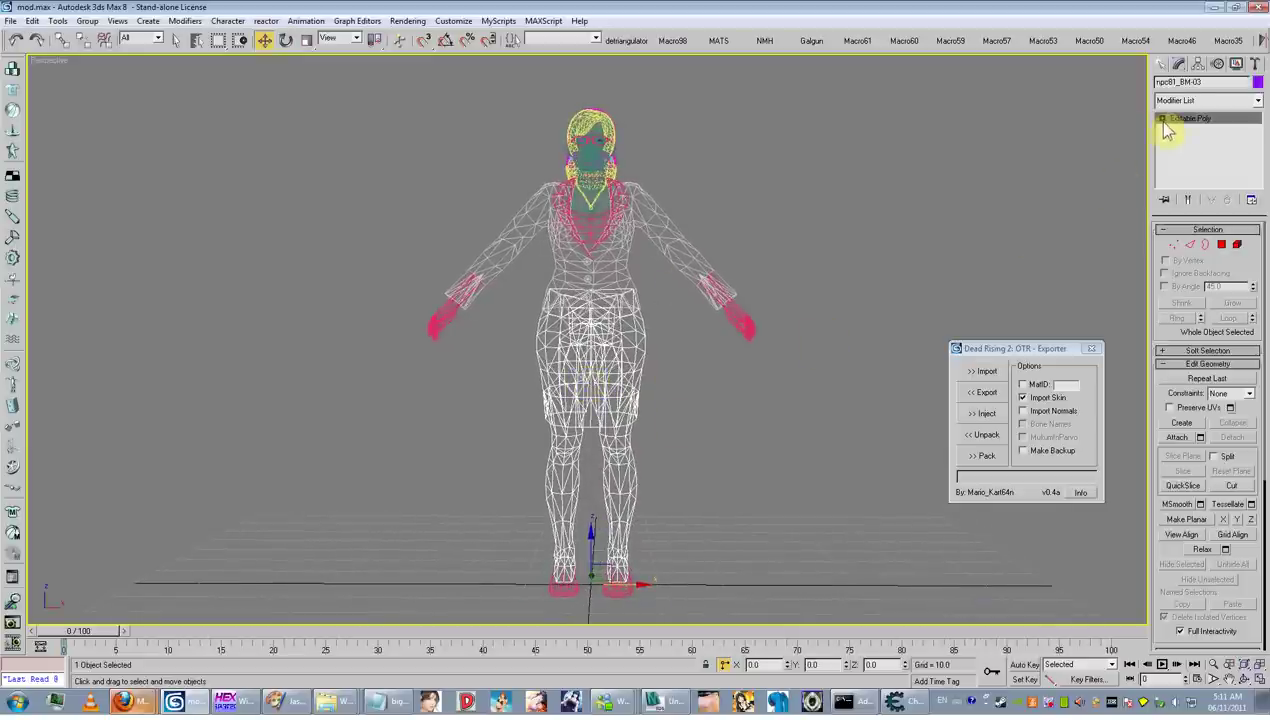
{"action": "left_click", "coordinate": [1189, 160]}
{"action": "left_click_drag", "start_coordinate": [750, 252], "coordinate": [618, 525]}
{"action": "middle_click_drag", "start_coordinate": [618, 525], "coordinate": [627, 425], "text": "alt"}
- Convert npc81_BM-03 to an Editable Mesh
{"action": "right_click", "coordinate": [730, 332]}
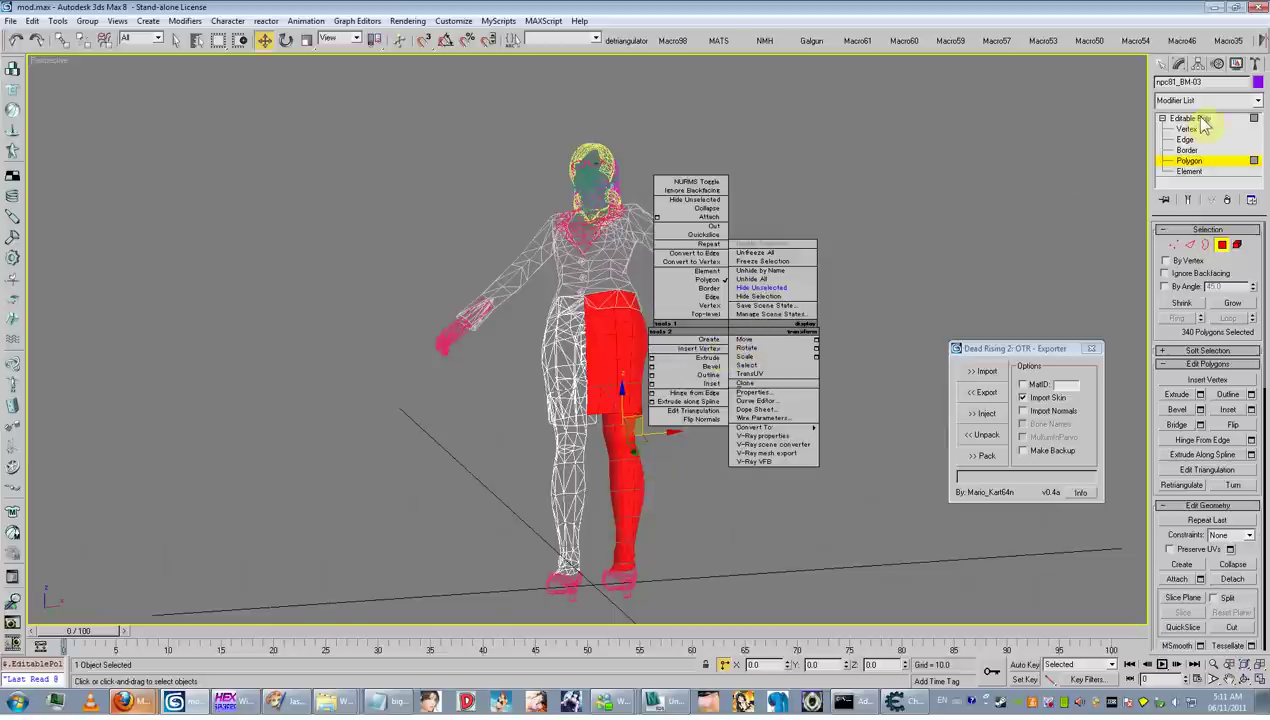
{"action": "left_click", "coordinate": [1194, 167]}
{"action": "right_click", "coordinate": [1200, 120]}
{"action": "left_click", "coordinate": [1165, 192]}
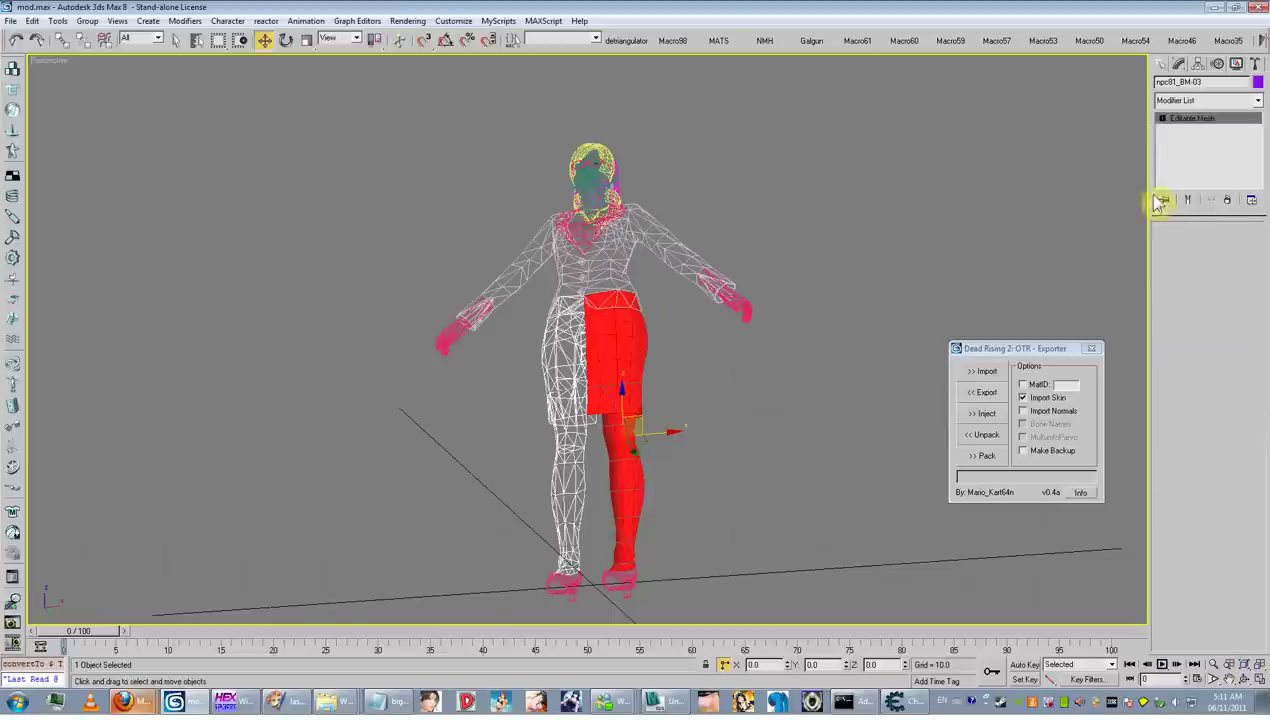
- Detach the selected right skirt and leg faces into a separate object, Object01
{"action": "left_click", "coordinate": [1189, 160]}
{"action": "right_click", "coordinate": [738, 305]}
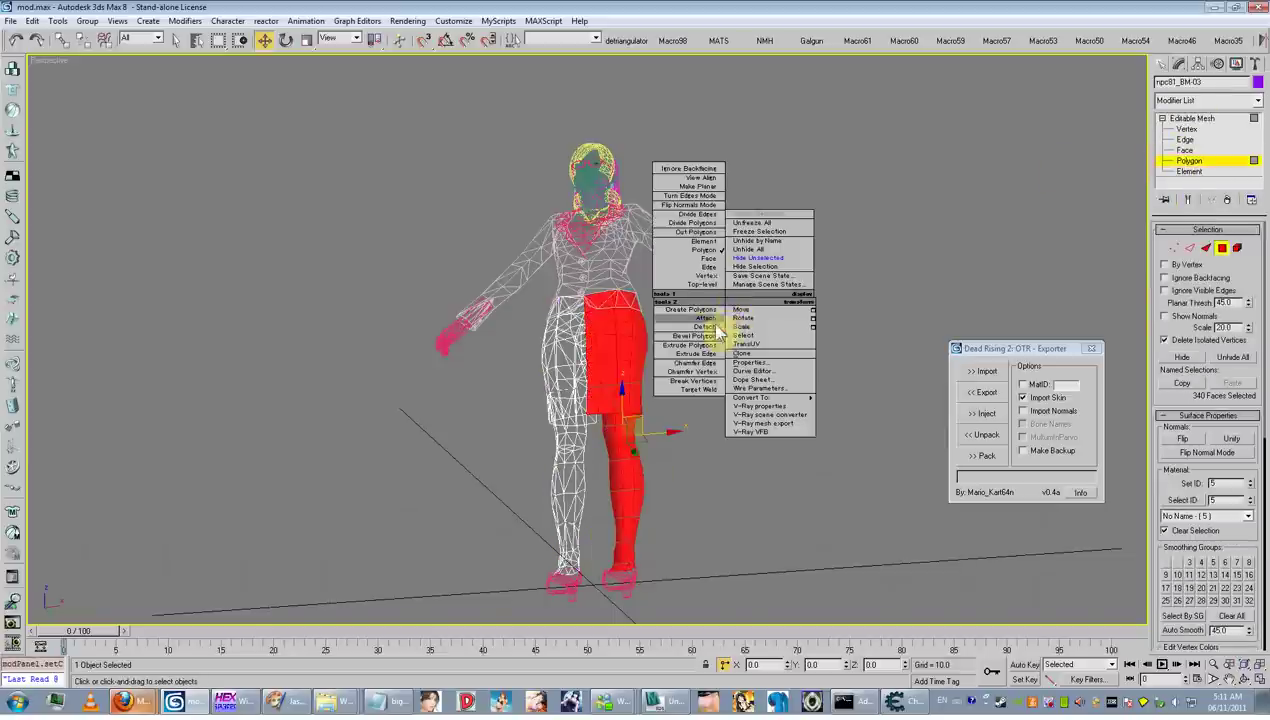
{"action": "left_click", "coordinate": [710, 328]}
{"action": "left_click", "coordinate": [677, 355]}
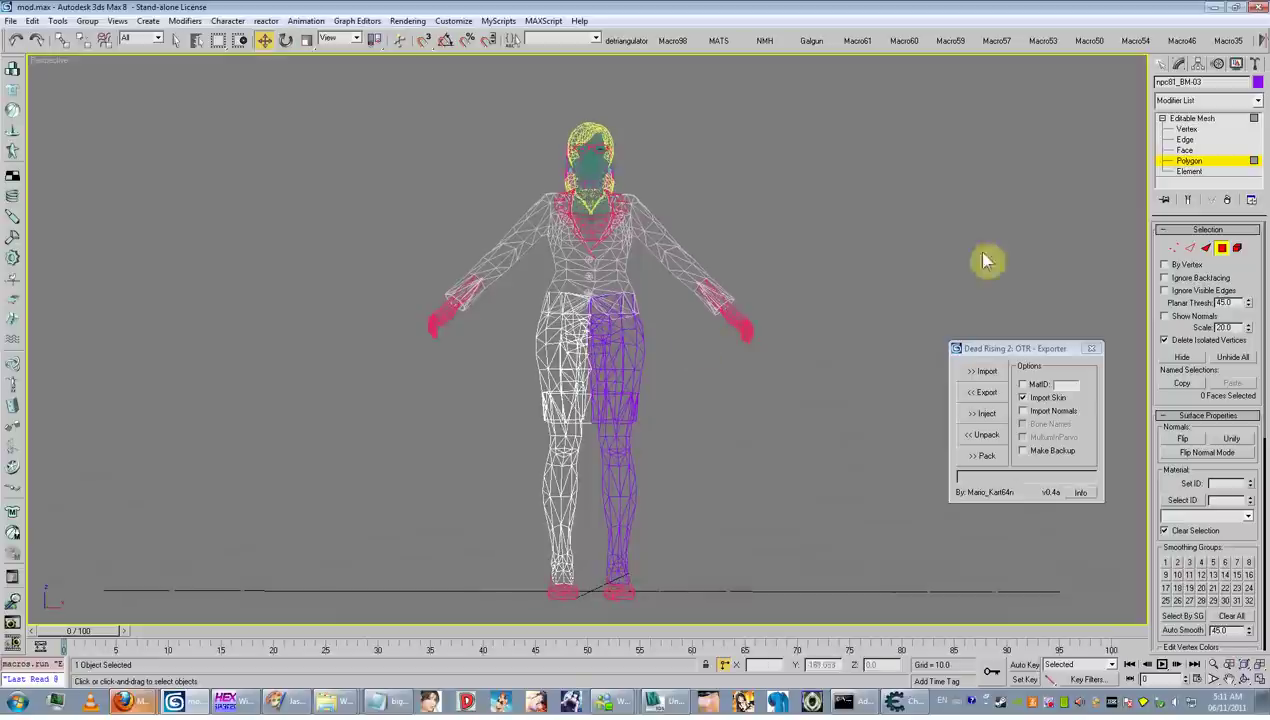
{"action": "left_click", "coordinate": [1189, 160]}
- Select all pieces and convert the imported figure to an Editable Mesh
{"action": "key", "text": "ctrl+a"}
{"action": "right_click", "coordinate": [742, 232]}
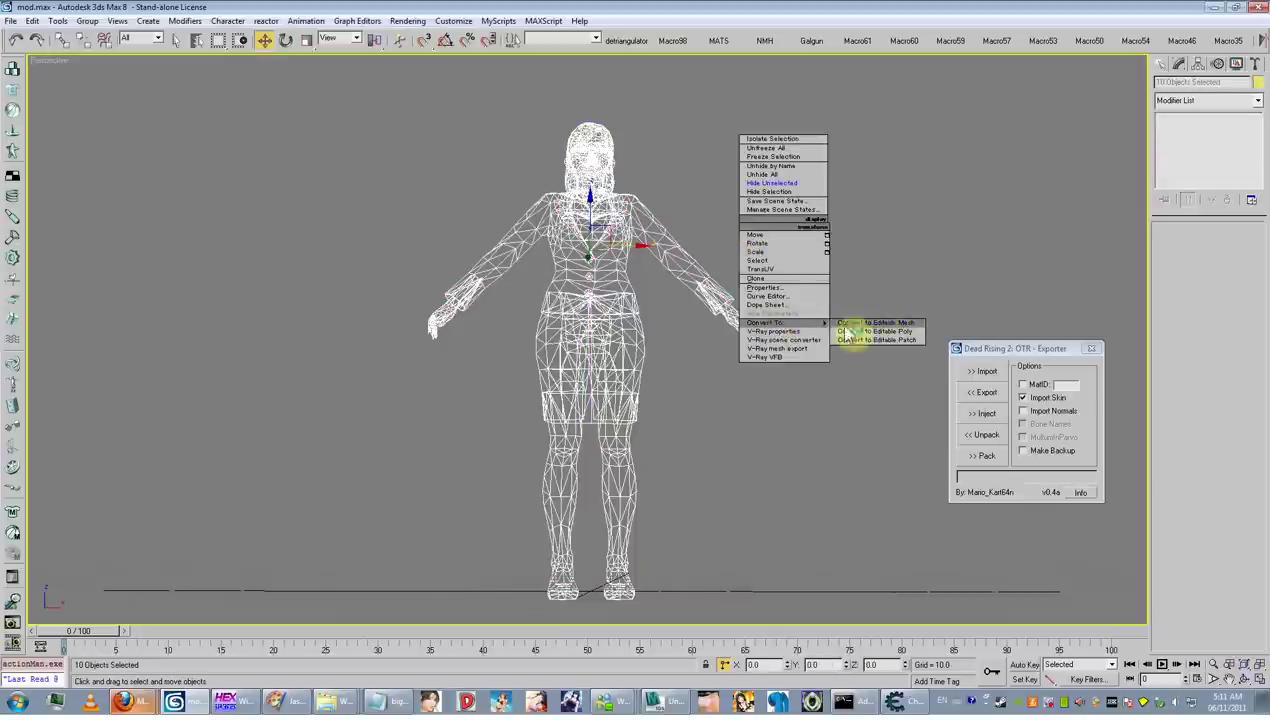
{"action": "left_click", "coordinate": [882, 320]}
{"action": "left_click", "coordinate": [740, 345]}
- Inspect the body, left leg and jacket npc81_BM-04 meshes, then select all ten meshes
{"action": "left_click", "coordinate": [629, 340]}
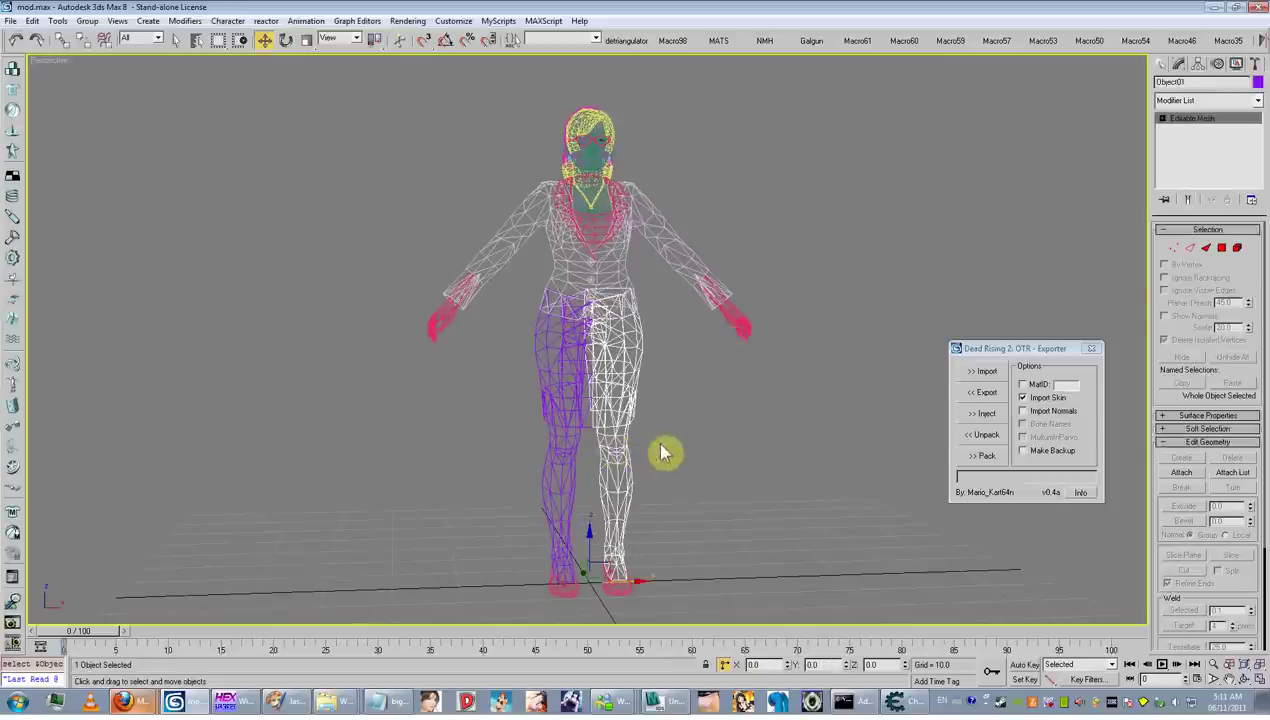
{"action": "left_click", "coordinate": [677, 406]}
{"action": "left_click", "coordinate": [567, 383]}
{"action": "left_click", "coordinate": [698, 300]}
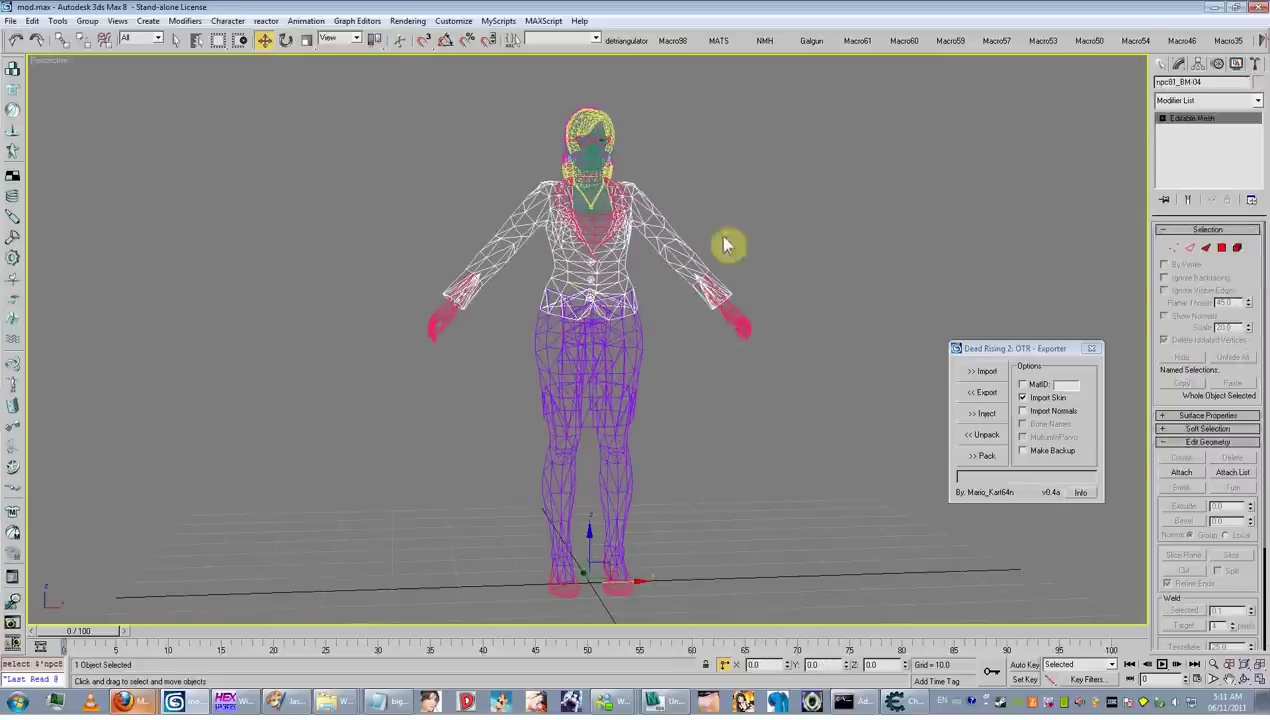
{"action": "scroll", "coordinate": [845, 352], "scroll_direction": "up", "scroll_amount": 3}
{"action": "left_click", "coordinate": [1180, 119]}
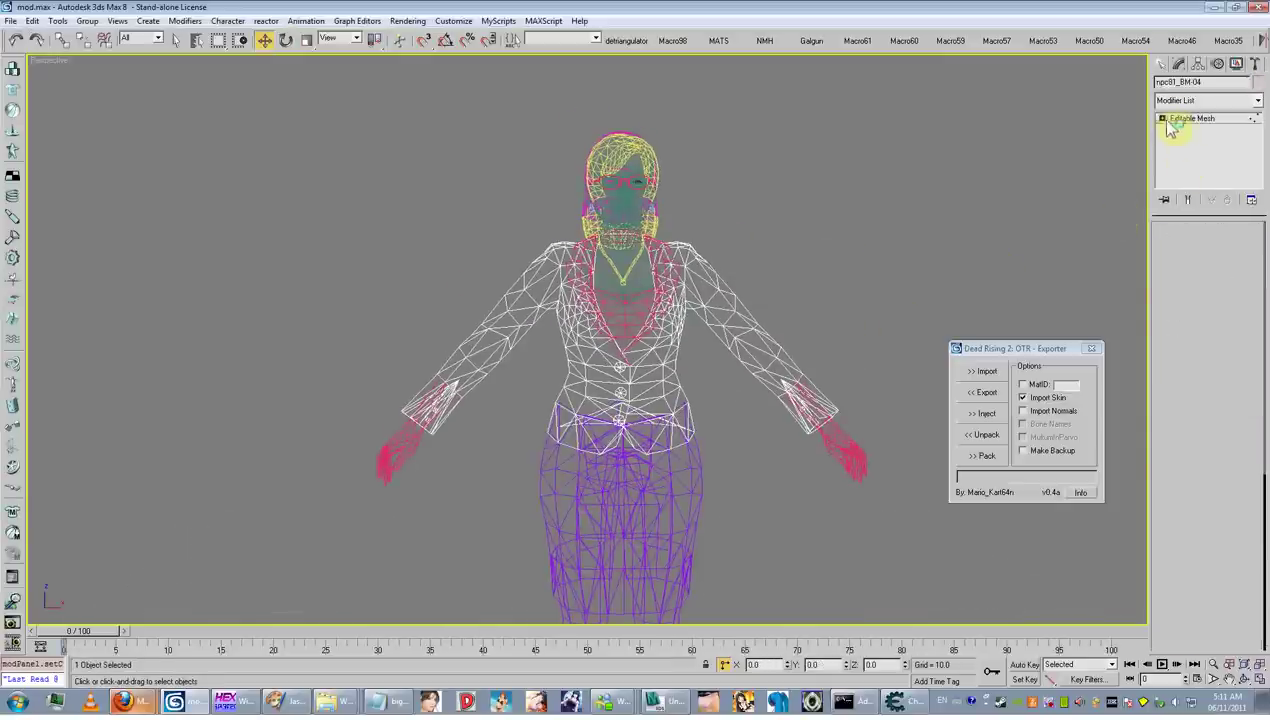
{"action": "key", "text": "ctrl+a"}
- Hide the selected suit character meshes, unhiding and re-hiding them once, then undo
{"action": "right_click", "coordinate": [835, 230]}
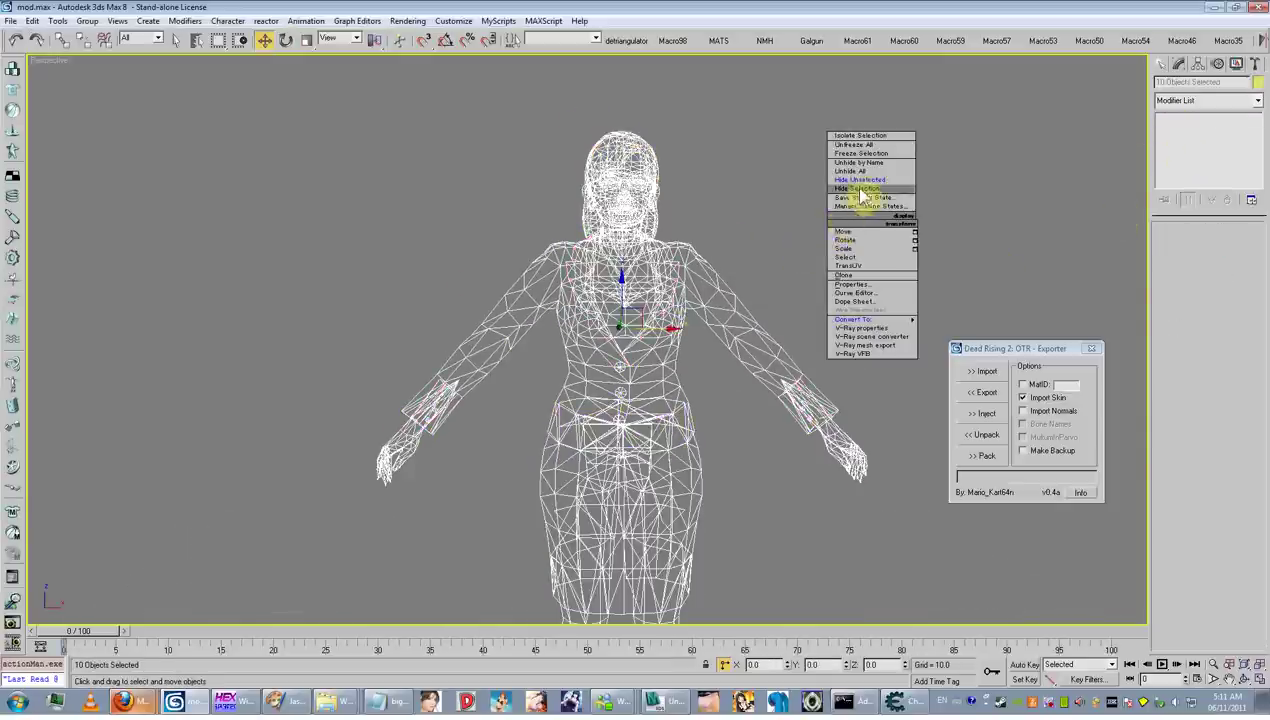
{"action": "left_click", "coordinate": [859, 198]}
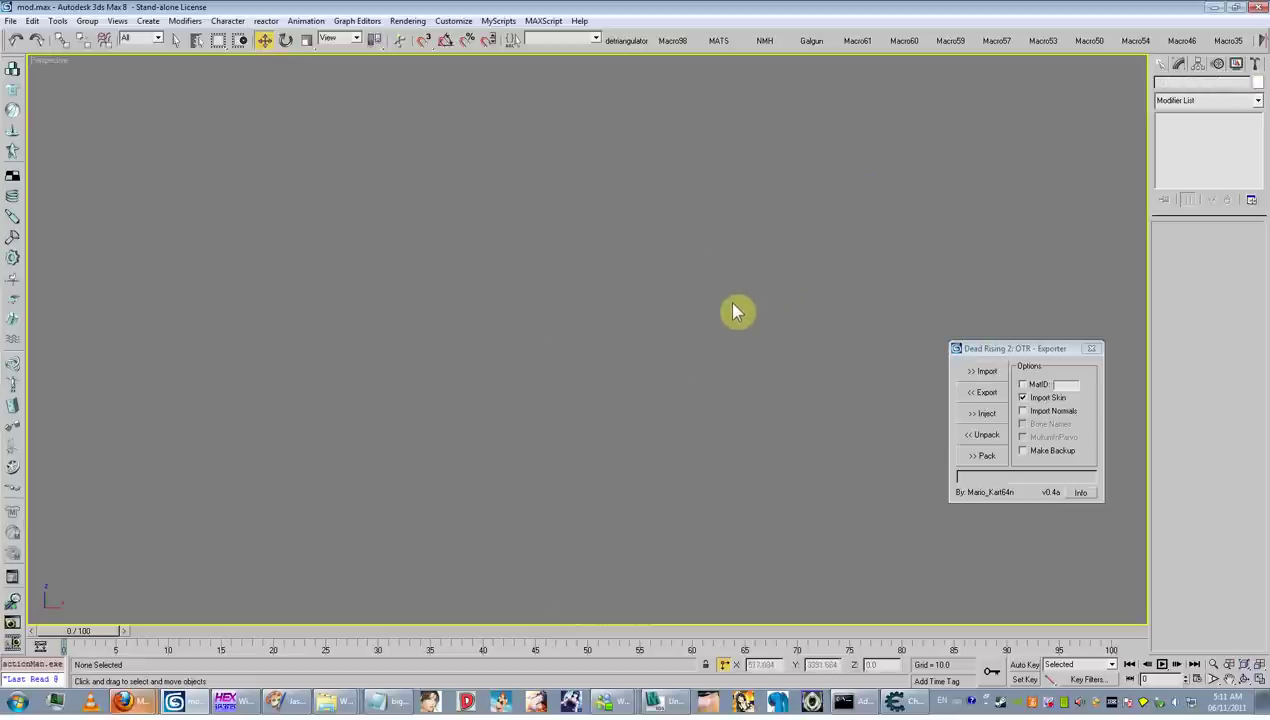
{"action": "right_click", "coordinate": [737, 312]}
{"action": "left_click", "coordinate": [755, 250]}
{"action": "right_click", "coordinate": [743, 288]}
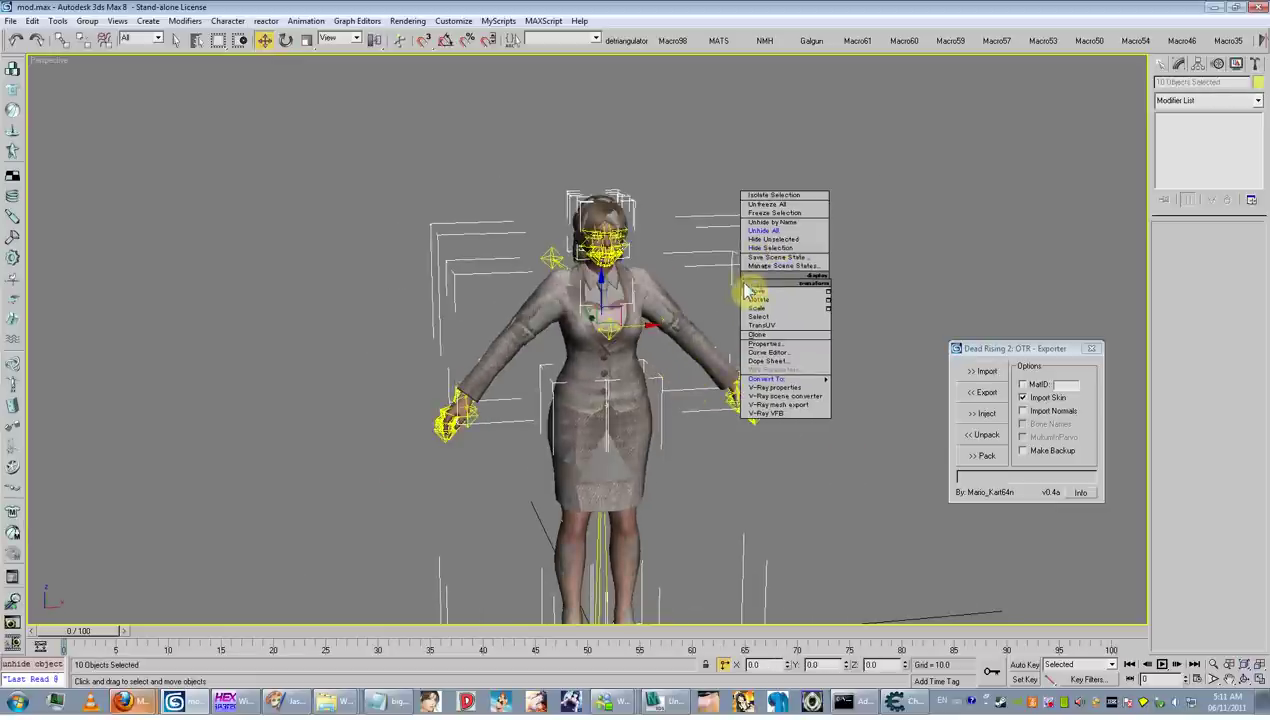
{"action": "left_click", "coordinate": [766, 247]}
{"action": "key", "text": "ctrl+z"}
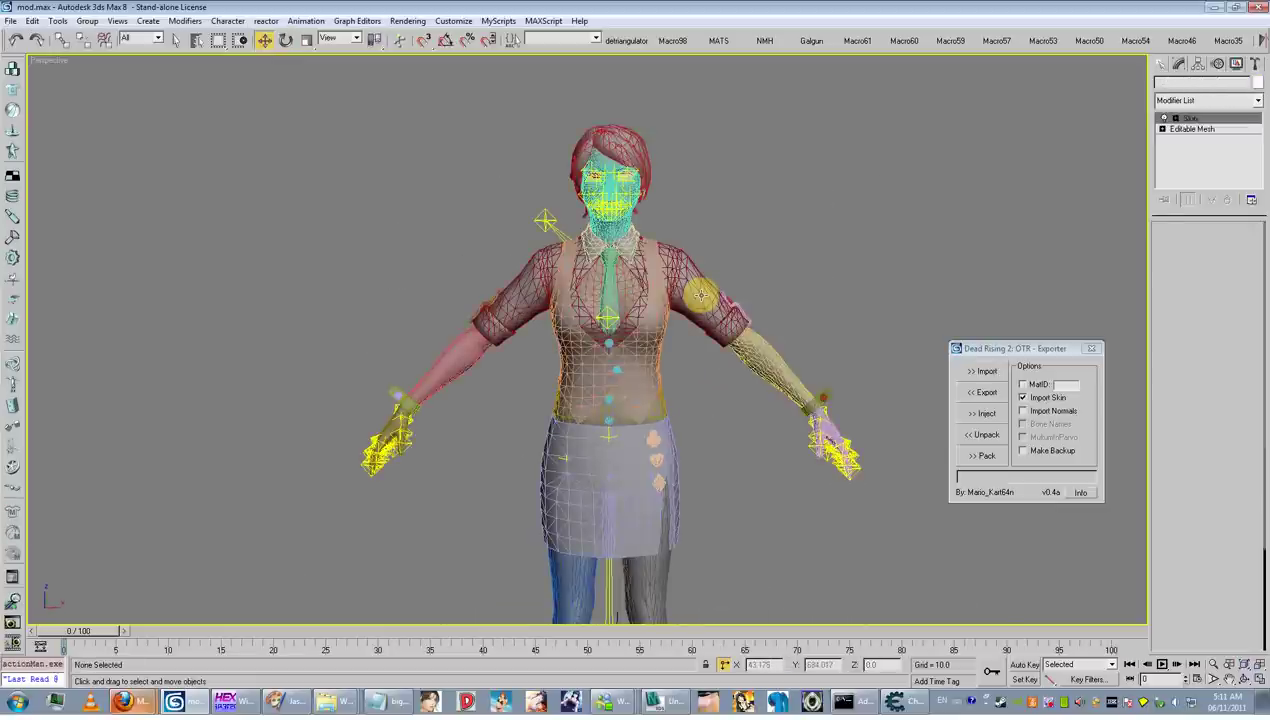
- Inspect the original character's meshes geo_lamShape and geo_shirtupperShape, then clear the selection
{"action": "left_click", "coordinate": [700, 294]}
{"action": "middle_click_drag", "start_coordinate": [700, 294], "coordinate": [689, 349], "text": "alt"}
{"action": "left_click", "coordinate": [642, 386]}
{"action": "left_click", "coordinate": [711, 340]}
{"action": "left_click", "coordinate": [625, 321]}
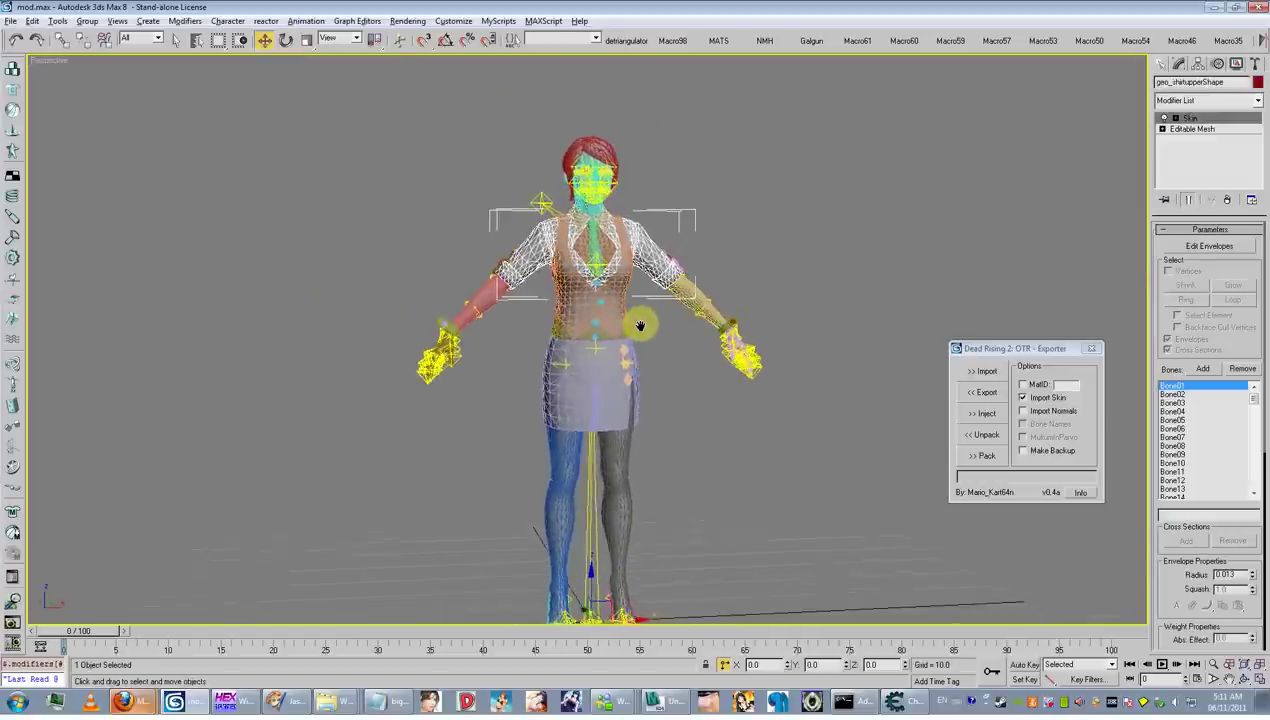
{"action": "scroll", "coordinate": [640, 326], "scroll_direction": "down", "scroll_amount": 5}
{"action": "scroll", "coordinate": [609, 306], "scroll_direction": "up", "scroll_amount": 12}
{"action": "scroll", "coordinate": [609, 305], "scroll_direction": "down", "scroll_amount": 10}
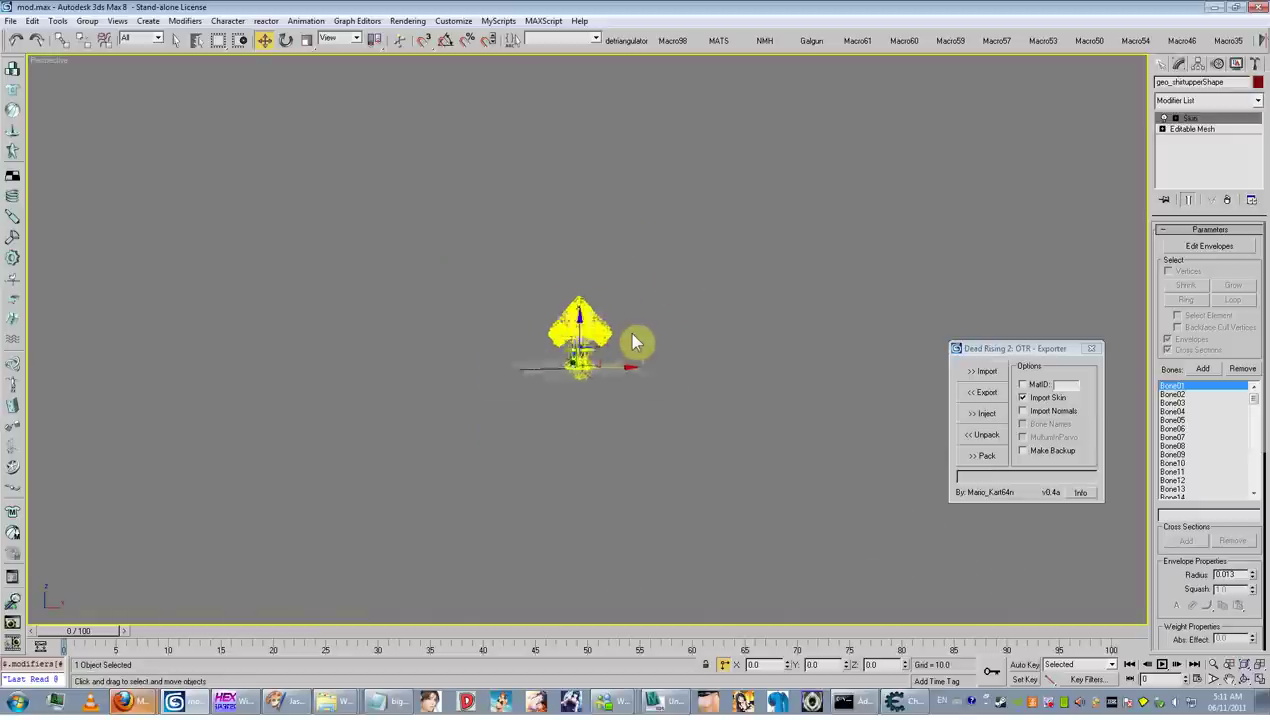
{"action": "scroll", "coordinate": [635, 343], "scroll_direction": "up", "scroll_amount": 12}
{"action": "scroll", "coordinate": [625, 345], "scroll_direction": "down", "scroll_amount": 3}
{"action": "scroll", "coordinate": [611, 346], "scroll_direction": "down", "scroll_amount": 4}
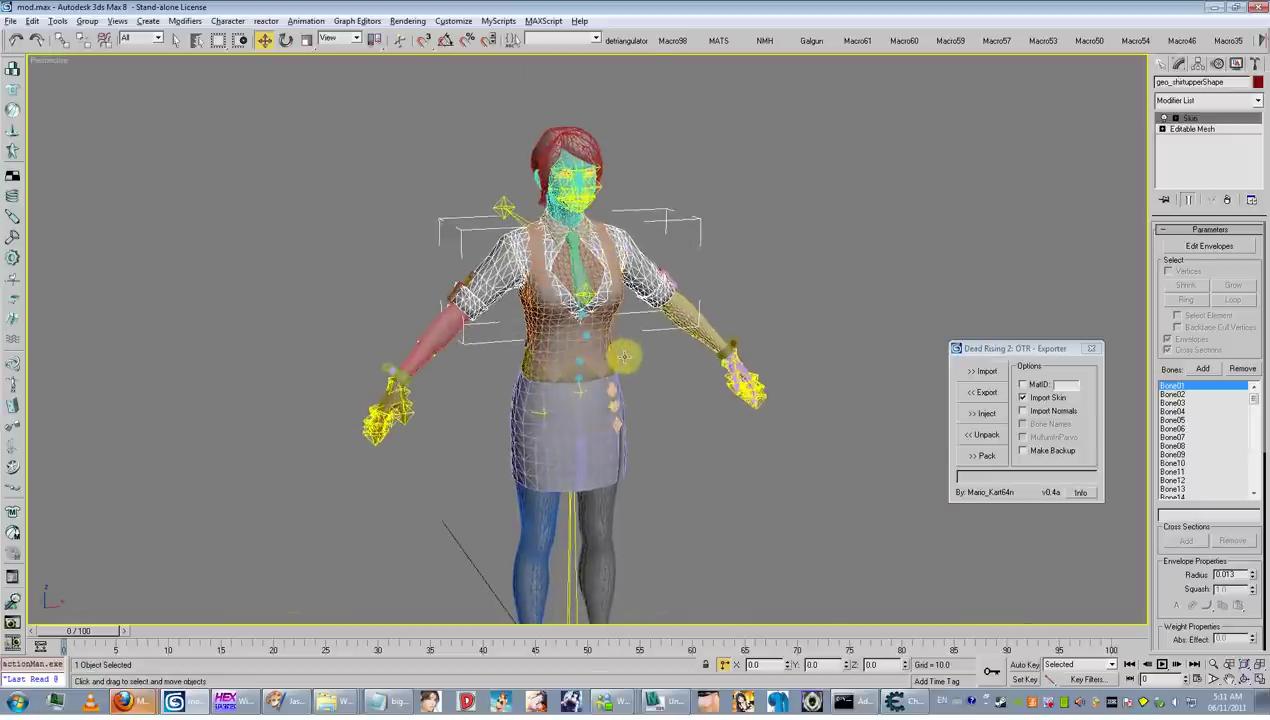
{"action": "left_click", "coordinate": [725, 335]}
- Select all of the original character's objects and put them on a new layer, Layer01
{"action": "left_click_drag", "start_coordinate": [788, 91], "coordinate": [229, 582]}
{"action": "middle_click_drag", "start_coordinate": [687, 279], "coordinate": [641, 238]}
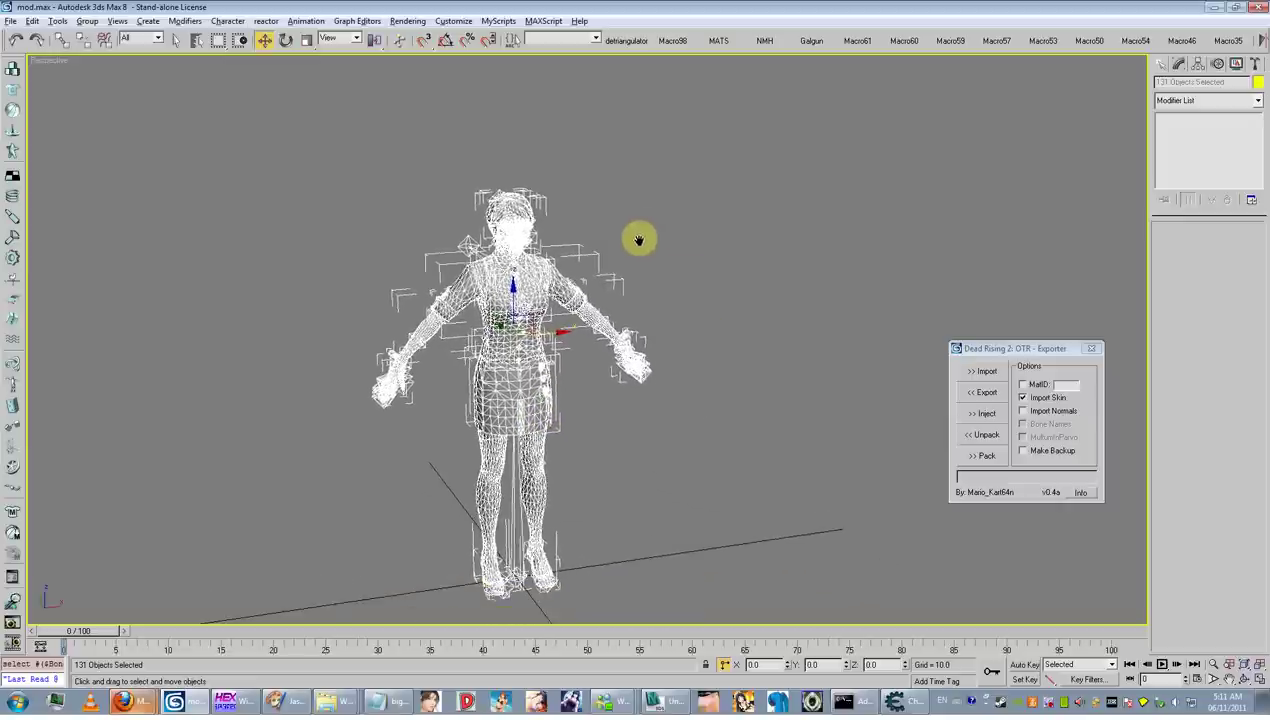
{"action": "left_click_drag", "start_coordinate": [1069, 52], "coordinate": [668, 61]}
{"action": "left_click", "coordinate": [1021, 41]}
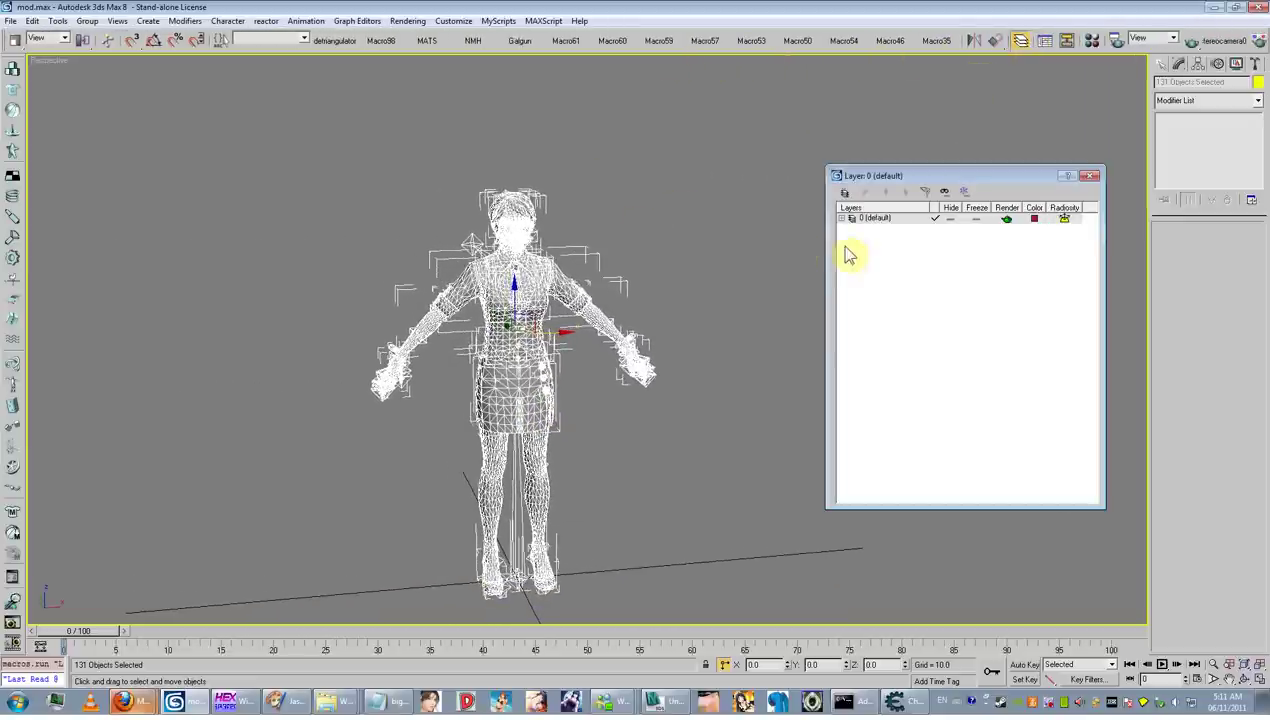
{"action": "right_click", "coordinate": [840, 206]}
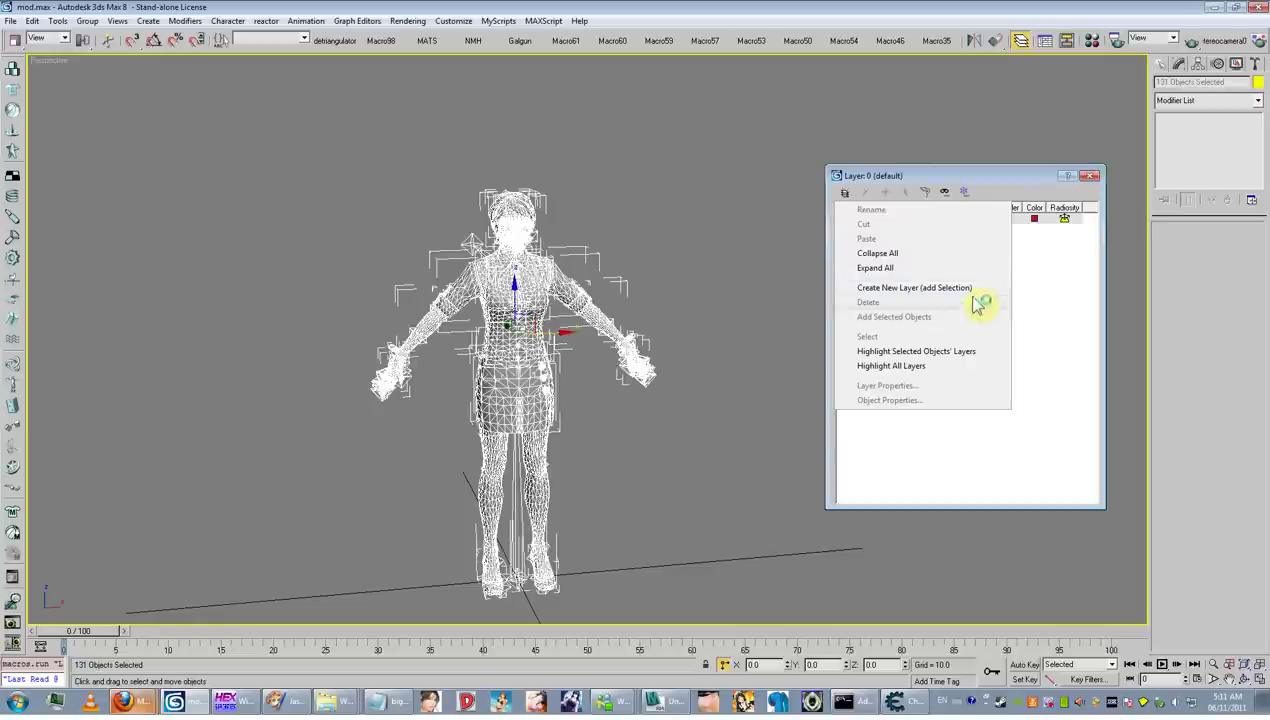
{"action": "left_click", "coordinate": [960, 288]}
- Unhide all scene objects, cancelling an accidental move of part of the character
{"action": "right_click", "coordinate": [802, 235]}
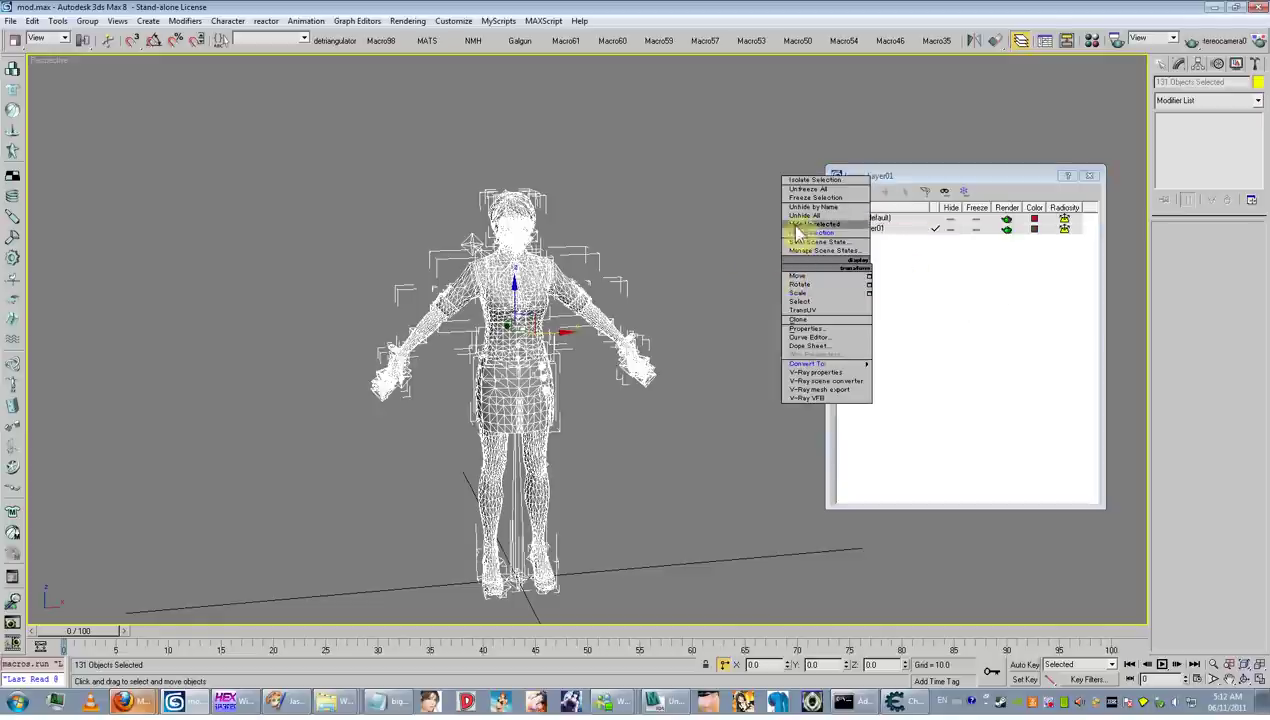
{"action": "left_click", "coordinate": [810, 222]}
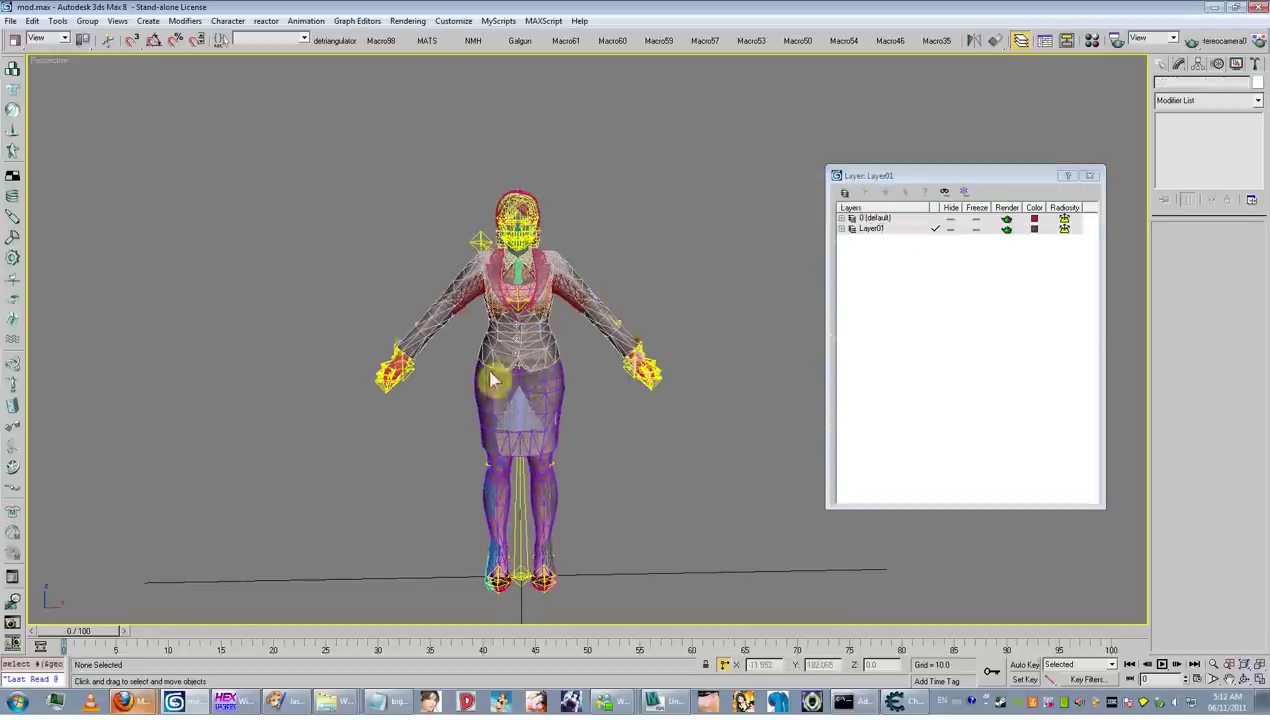
{"action": "left_click_drag", "start_coordinate": [493, 377], "coordinate": [581, 346]}
{"action": "left_click_drag", "start_coordinate": [652, 315], "coordinate": [708, 315]}
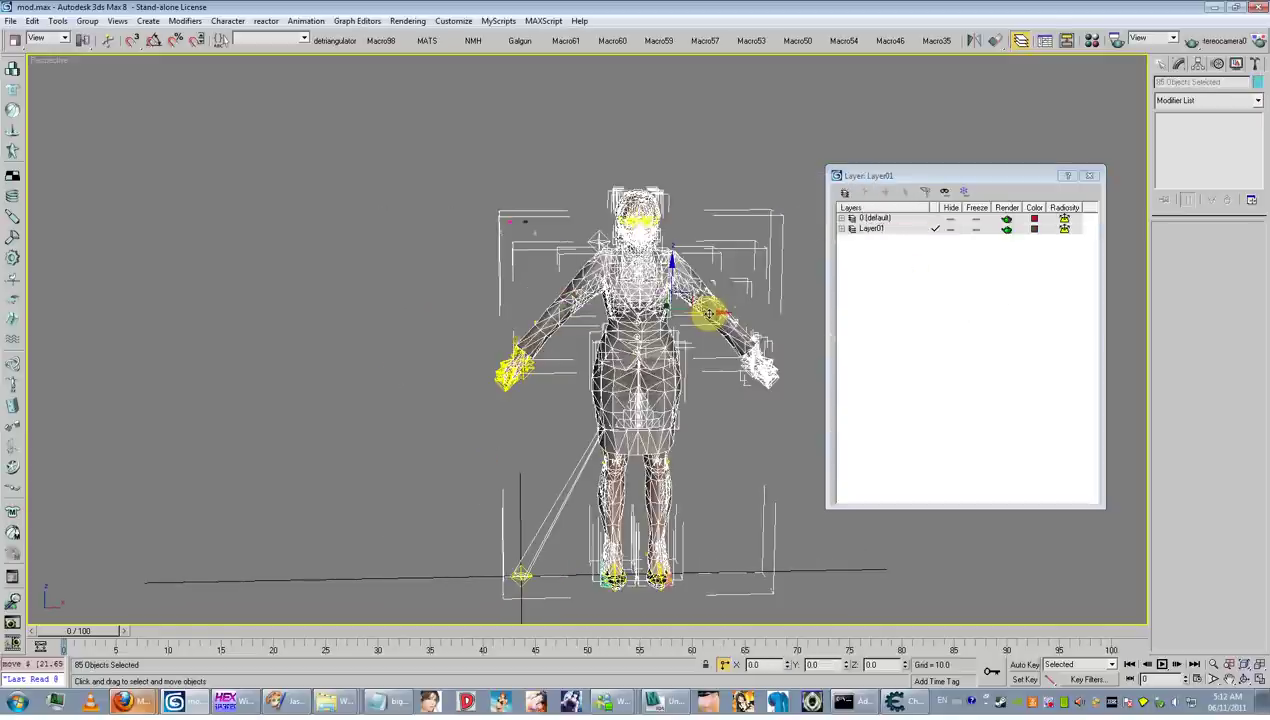
{"action": "right_click", "coordinate": [700, 306]}
{"action": "left_click", "coordinate": [680, 289]}
{"action": "scroll", "coordinate": [588, 279], "scroll_direction": "up", "scroll_amount": 4}
- Select all Layer01 objects, hide everything else, and close the Layer Manager
{"action": "left_click", "coordinate": [882, 230]}
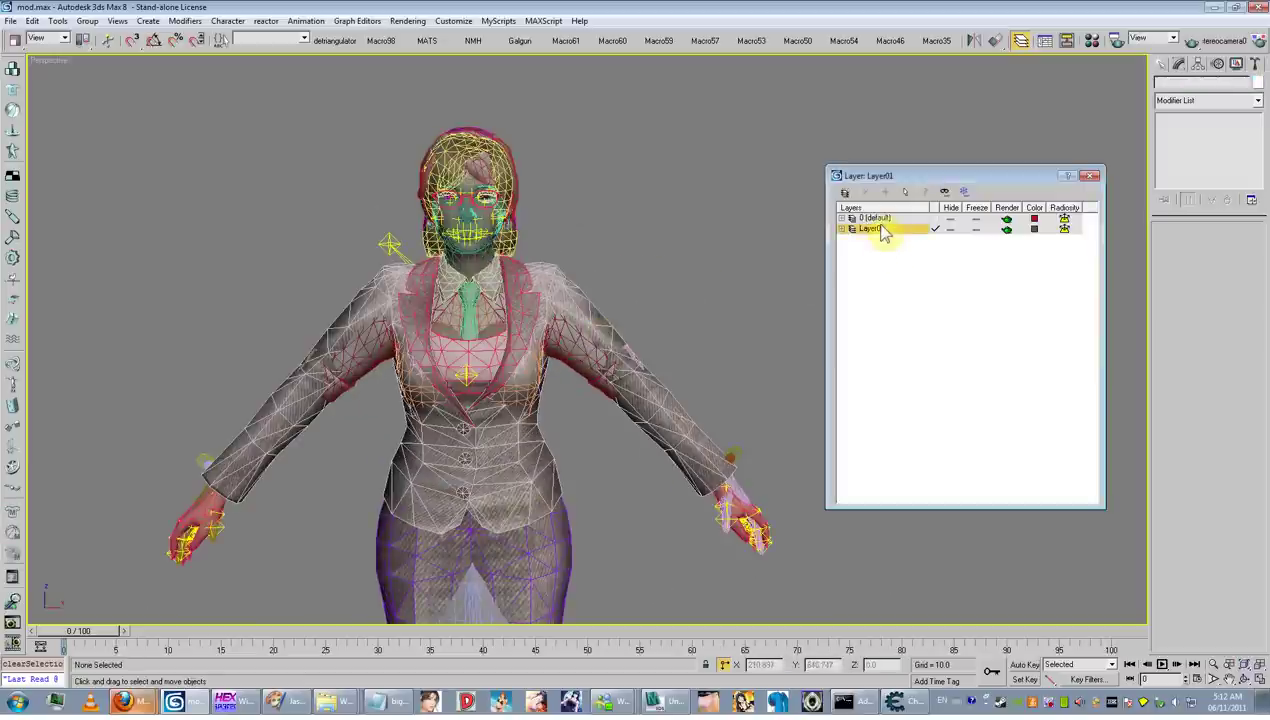
{"action": "right_click", "coordinate": [874, 245]}
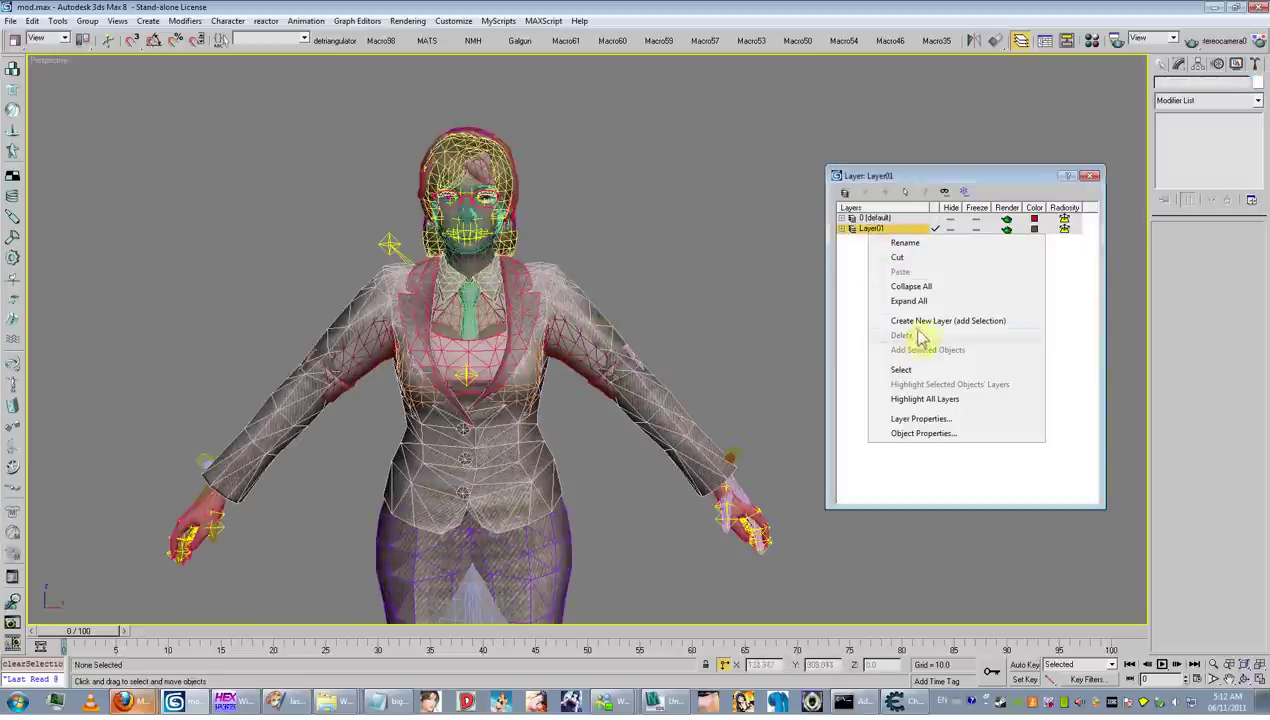
{"action": "left_click", "coordinate": [903, 370]}
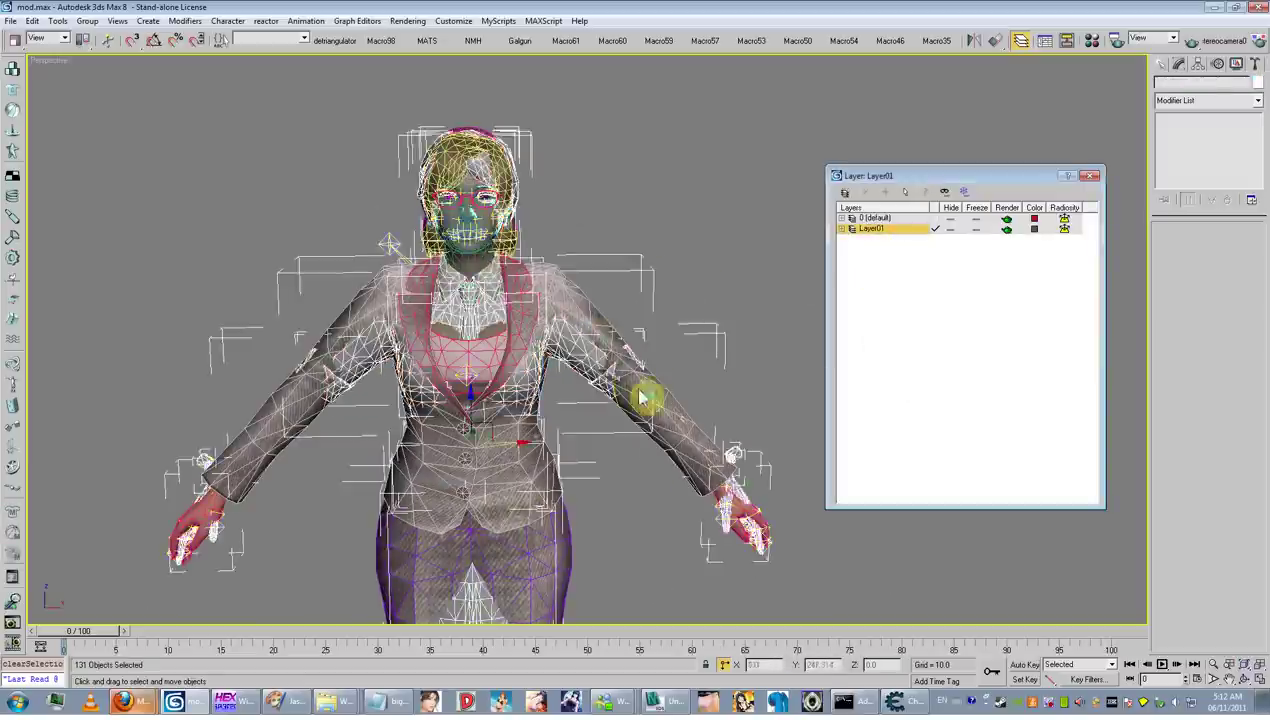
{"action": "scroll", "coordinate": [610, 315], "scroll_direction": "down", "scroll_amount": 3}
{"action": "right_click", "coordinate": [612, 300]}
{"action": "left_click", "coordinate": [643, 284]}
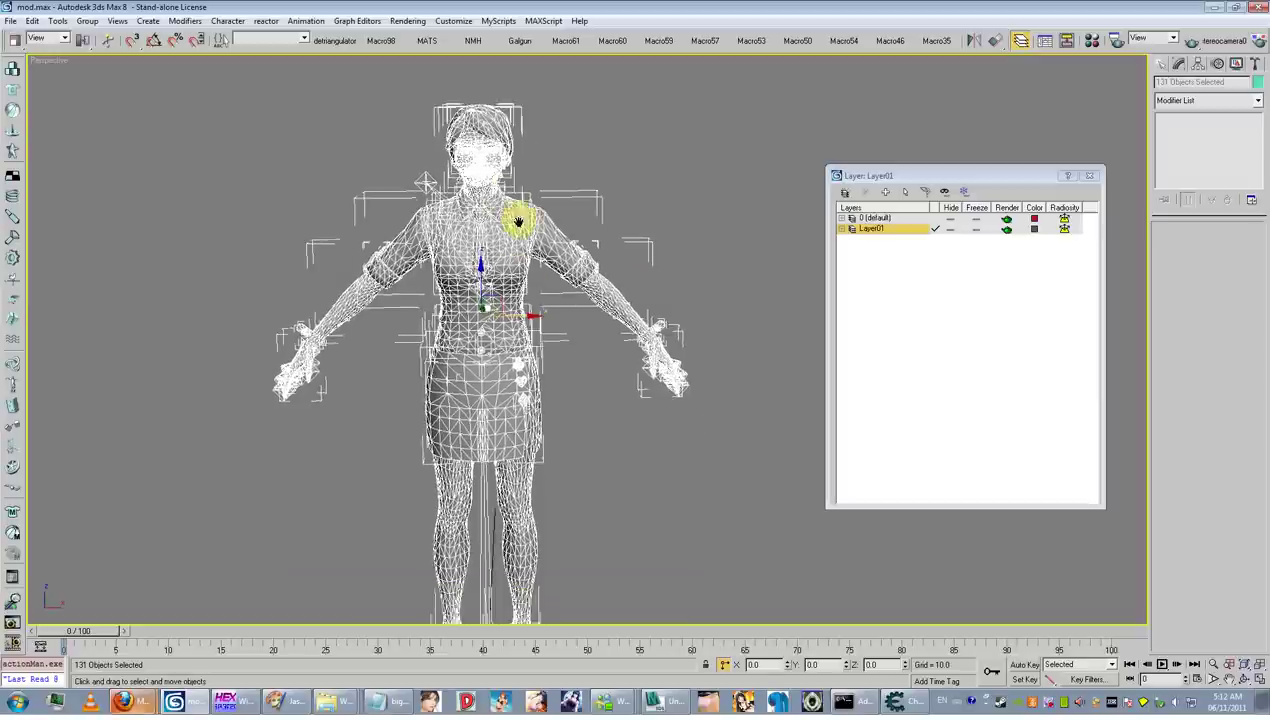
{"action": "key", "text": "F3"}
{"action": "key", "text": "F3"}
{"action": "key", "text": "F3"}
{"action": "left_click", "coordinate": [720, 245]}
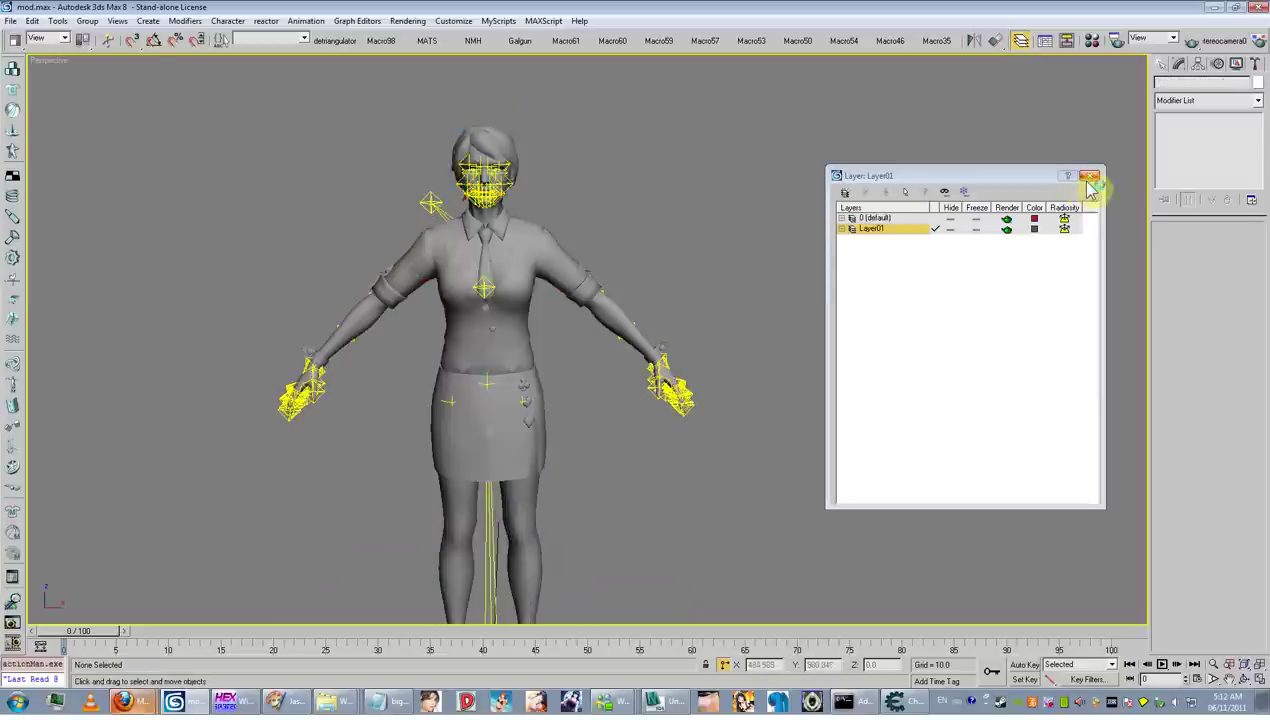
{"action": "scroll", "coordinate": [688, 352], "scroll_direction": "up", "scroll_amount": 5}
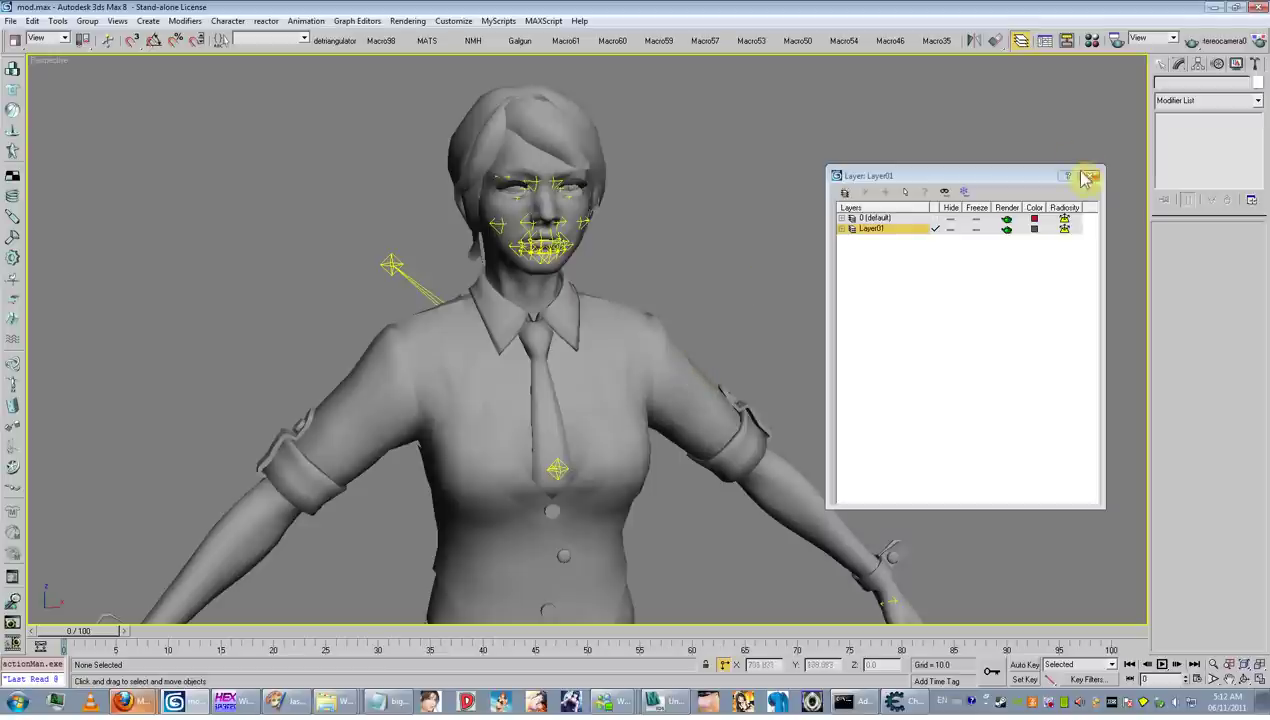
{"action": "left_click", "coordinate": [1090, 177]}
- Make all scene meshes see-through and hide the helper boxes around the character
{"action": "scroll", "coordinate": [712, 266], "scroll_direction": "down", "scroll_amount": 8}
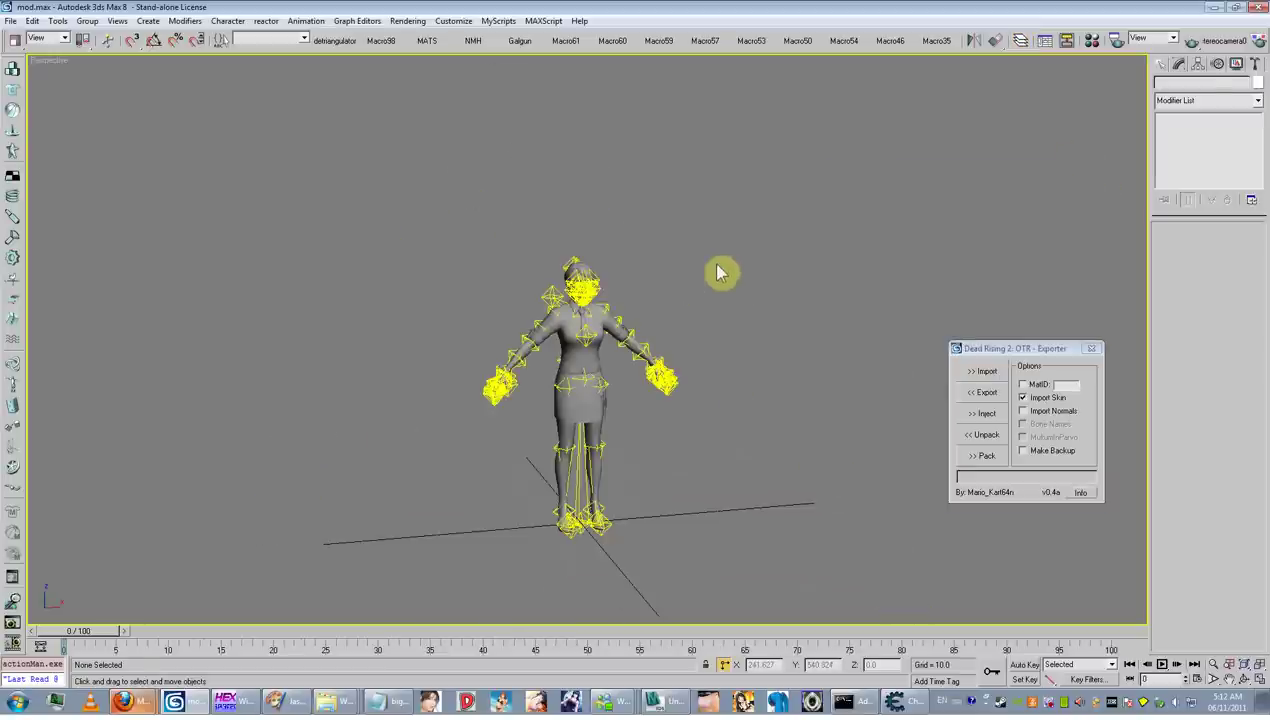
{"action": "key", "text": "ctrl+a"}
{"action": "scroll", "coordinate": [551, 439], "scroll_direction": "up", "scroll_amount": 6}
{"action": "key", "text": "alt+x"}
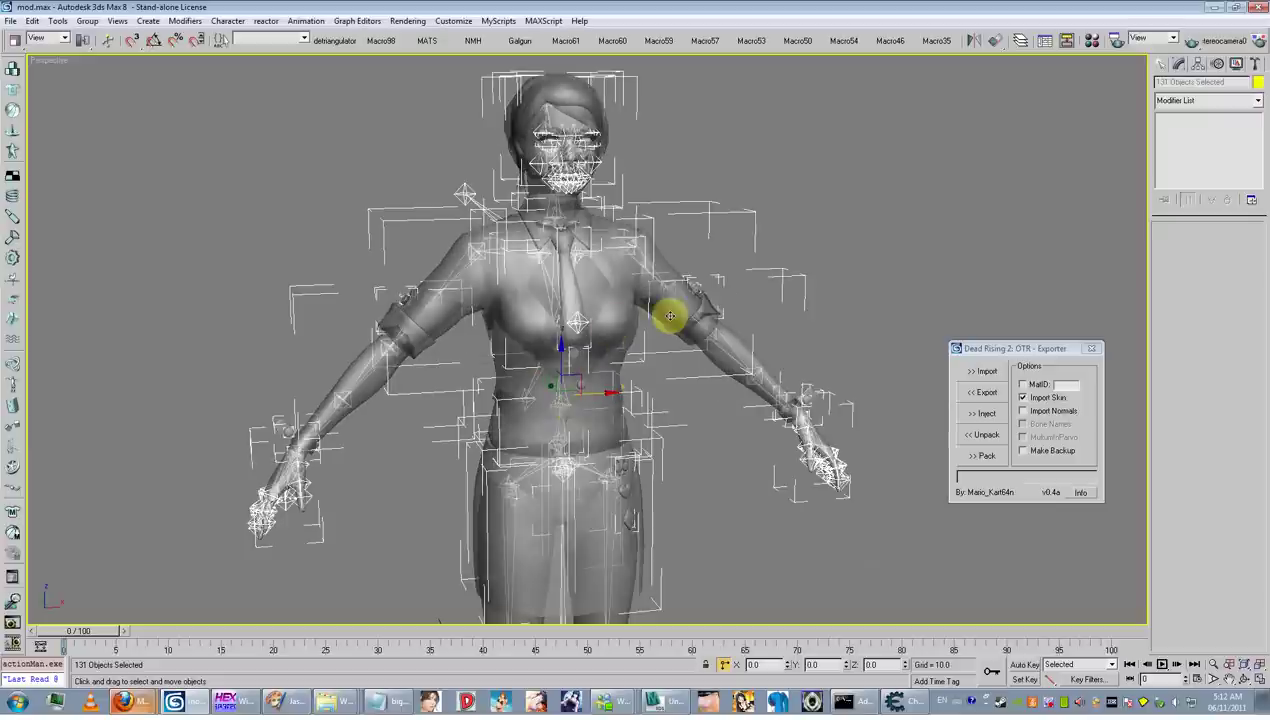
{"action": "right_click", "coordinate": [718, 268]}
{"action": "left_click", "coordinate": [694, 213]}
- Unhide the suit character's textured mesh and select its body in wireframe
{"action": "middle_click_drag", "start_coordinate": [672, 326], "coordinate": [773, 300], "text": "alt"}
{"action": "right_click", "coordinate": [773, 300]}
{"action": "left_click", "coordinate": [797, 247]}
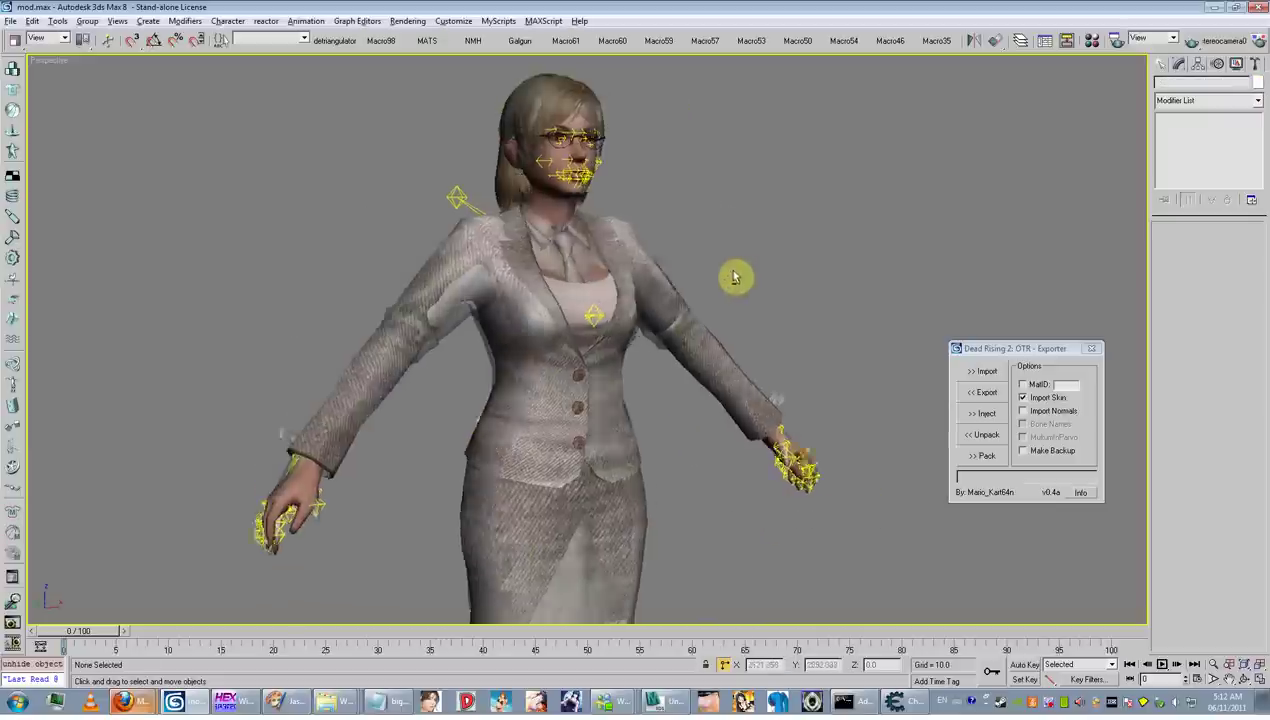
{"action": "left_click", "coordinate": [662, 244]}
{"action": "key", "text": "F3"}
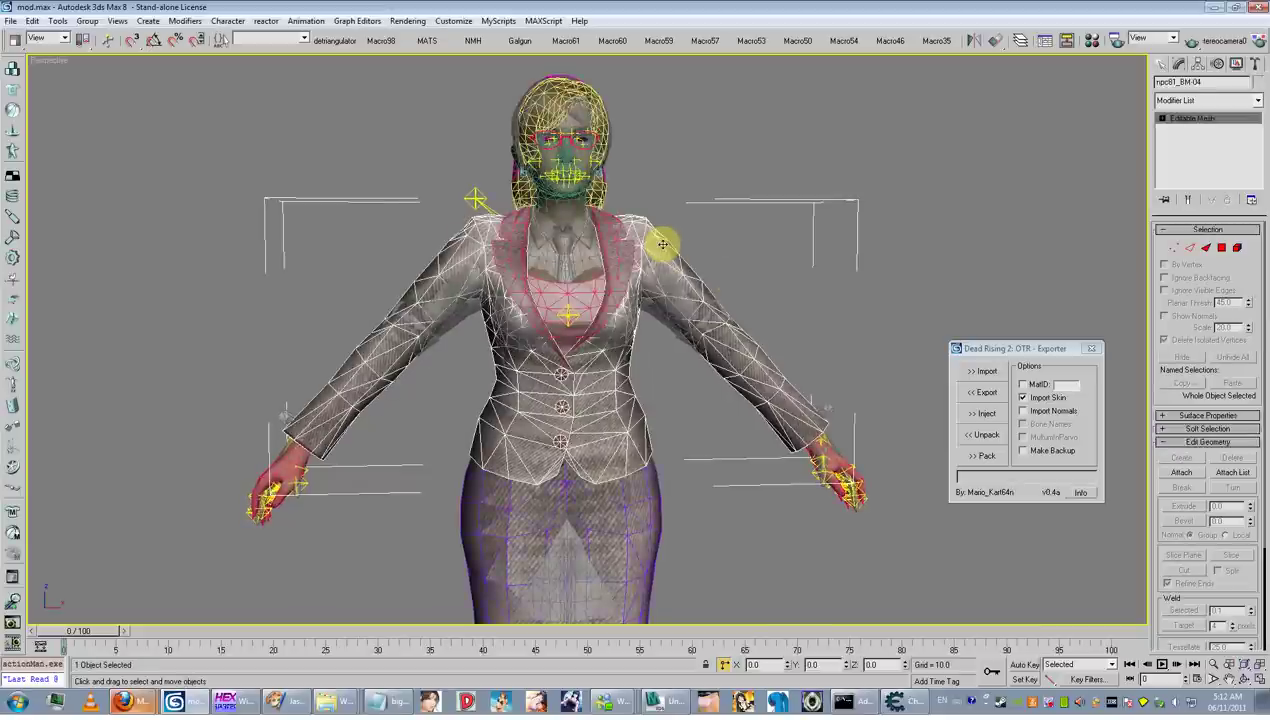
{"action": "scroll", "coordinate": [646, 445], "scroll_direction": "down", "scroll_amount": 5}
{"action": "scroll", "coordinate": [675, 431], "scroll_direction": "up", "scroll_amount": 6}
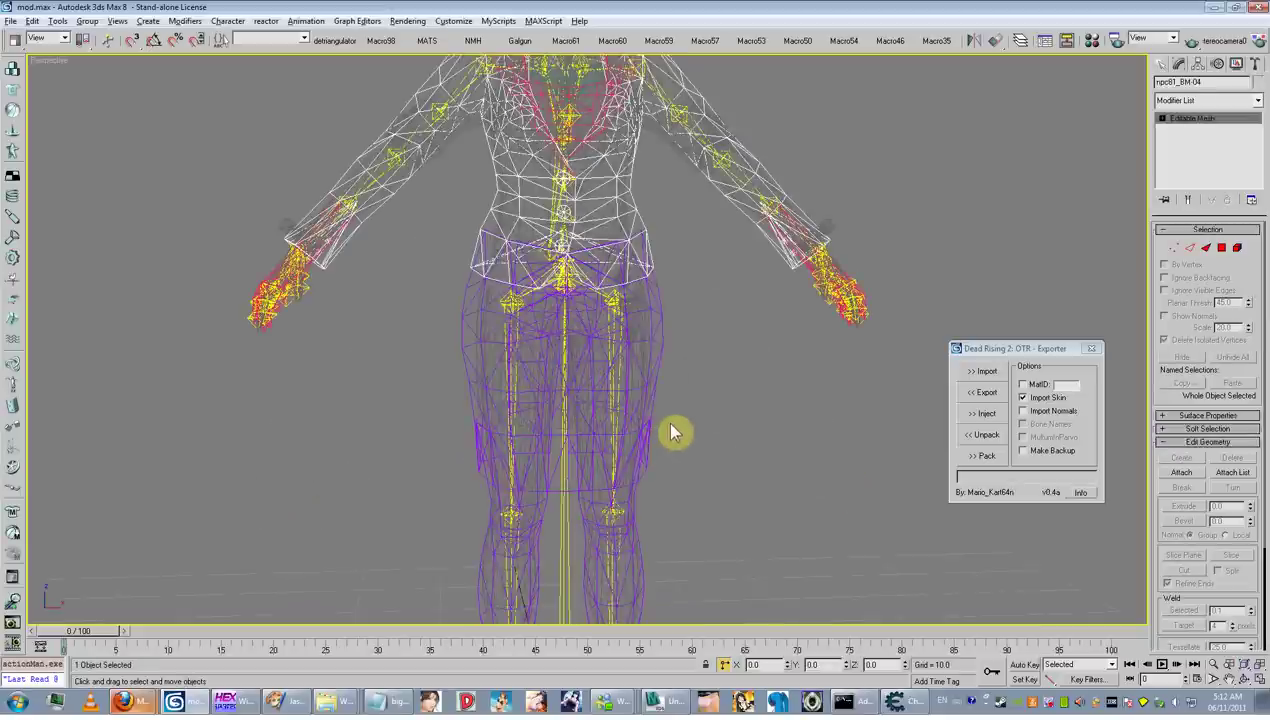
- Copy the name and Skin modifier of the original leg mesh geo_legShape
{"action": "left_click", "coordinate": [638, 354]}
{"action": "middle_click_drag", "start_coordinate": [620, 435], "coordinate": [608, 393]}
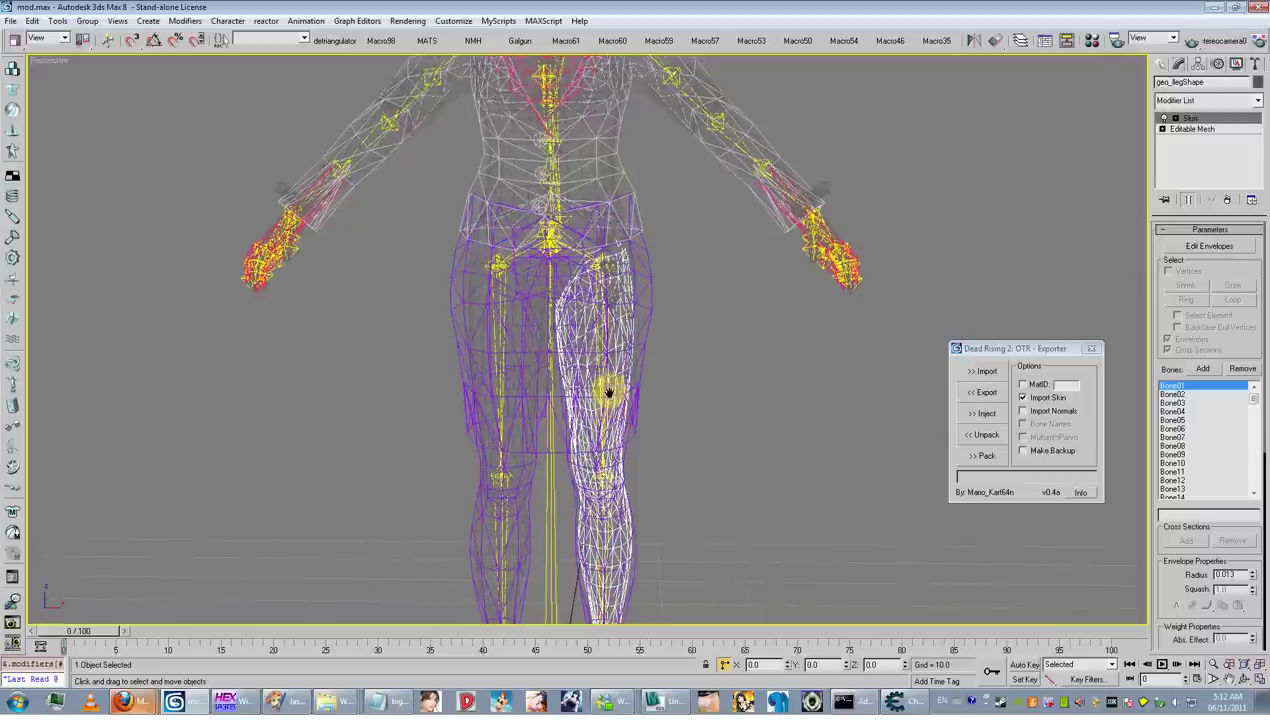
{"action": "right_click", "coordinate": [1170, 85]}
{"action": "left_click", "coordinate": [1152, 127]}
{"action": "right_click", "coordinate": [1198, 121]}
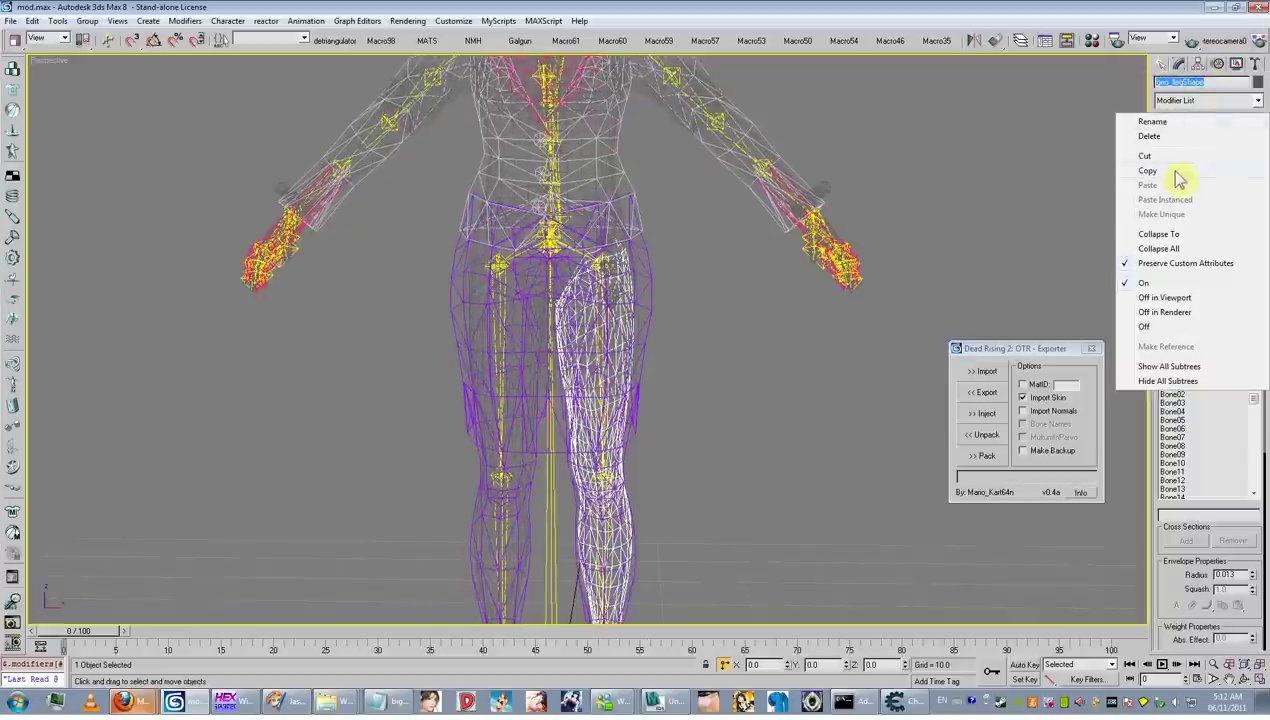
{"action": "left_click", "coordinate": [1174, 180]}
- Return to shaded view and select the suit character's skirt mesh
{"action": "middle_click_drag", "start_coordinate": [592, 364], "coordinate": [600, 335]}
{"action": "key", "text": "F3"}
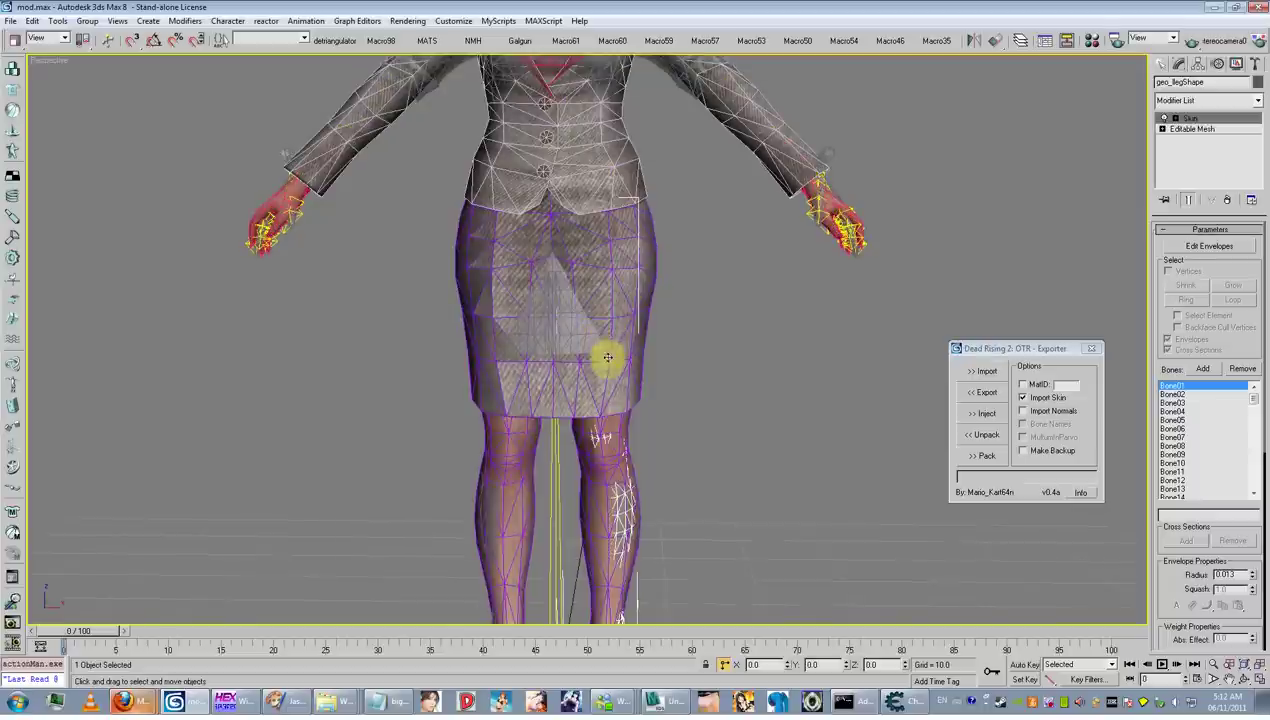
{"action": "left_click", "coordinate": [674, 383]}
{"action": "left_click", "coordinate": [625, 340]}
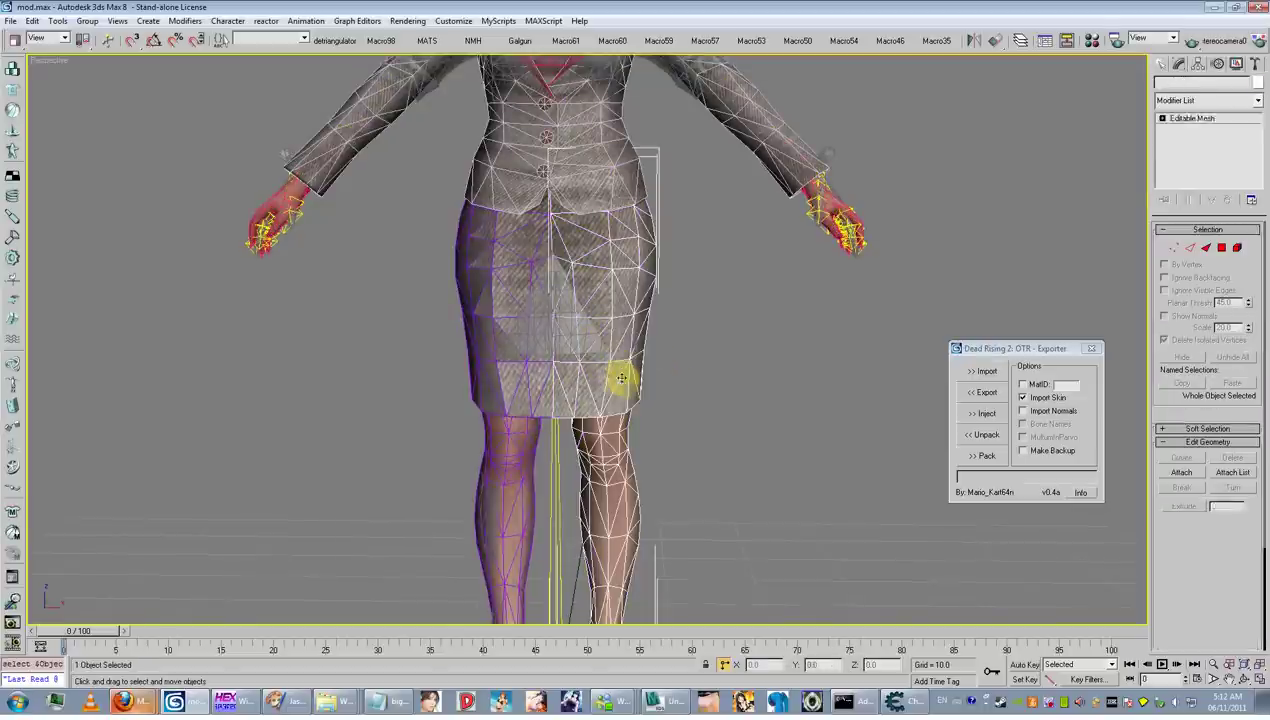
{"action": "scroll", "coordinate": [703, 330], "scroll_direction": "down", "scroll_amount": 4}
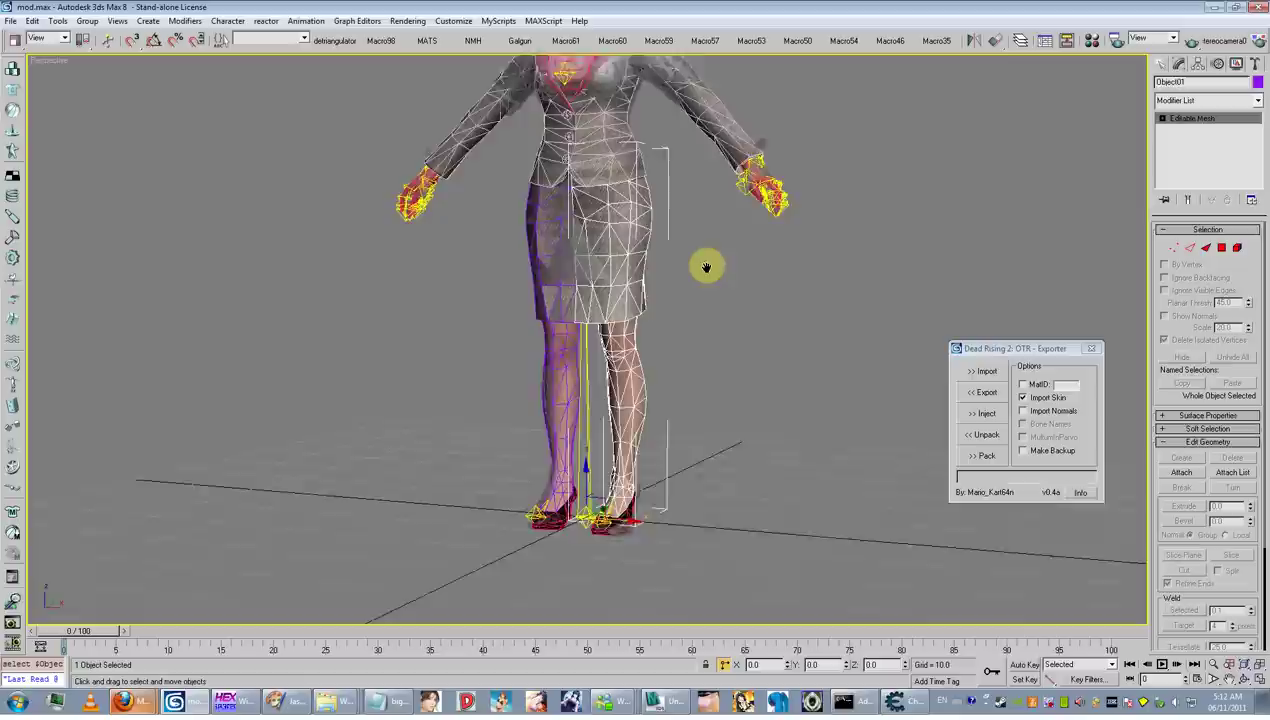
- Rename the leg mesh geo_llegShape and paste the copied Skin modifier onto it
{"action": "right_click", "coordinate": [1184, 85]}
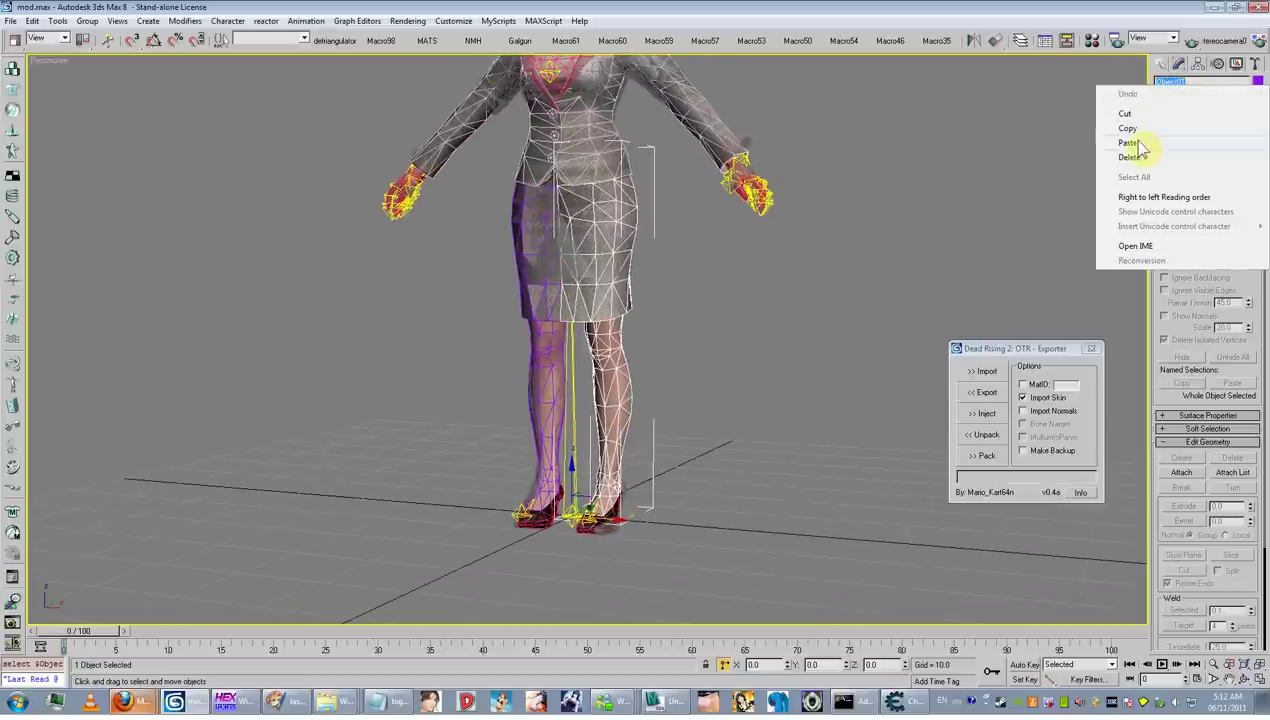
{"action": "left_click", "coordinate": [1138, 143]}
{"action": "right_click", "coordinate": [1196, 126]}
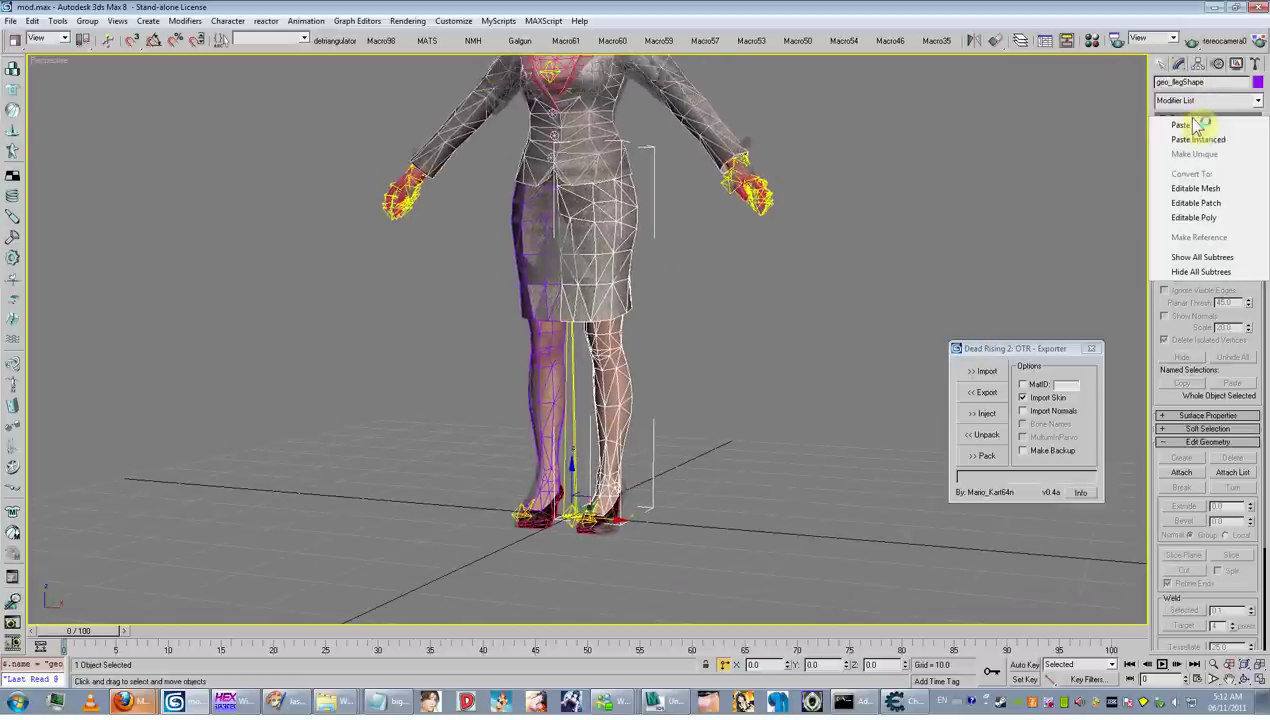
{"action": "left_click", "coordinate": [1197, 129]}
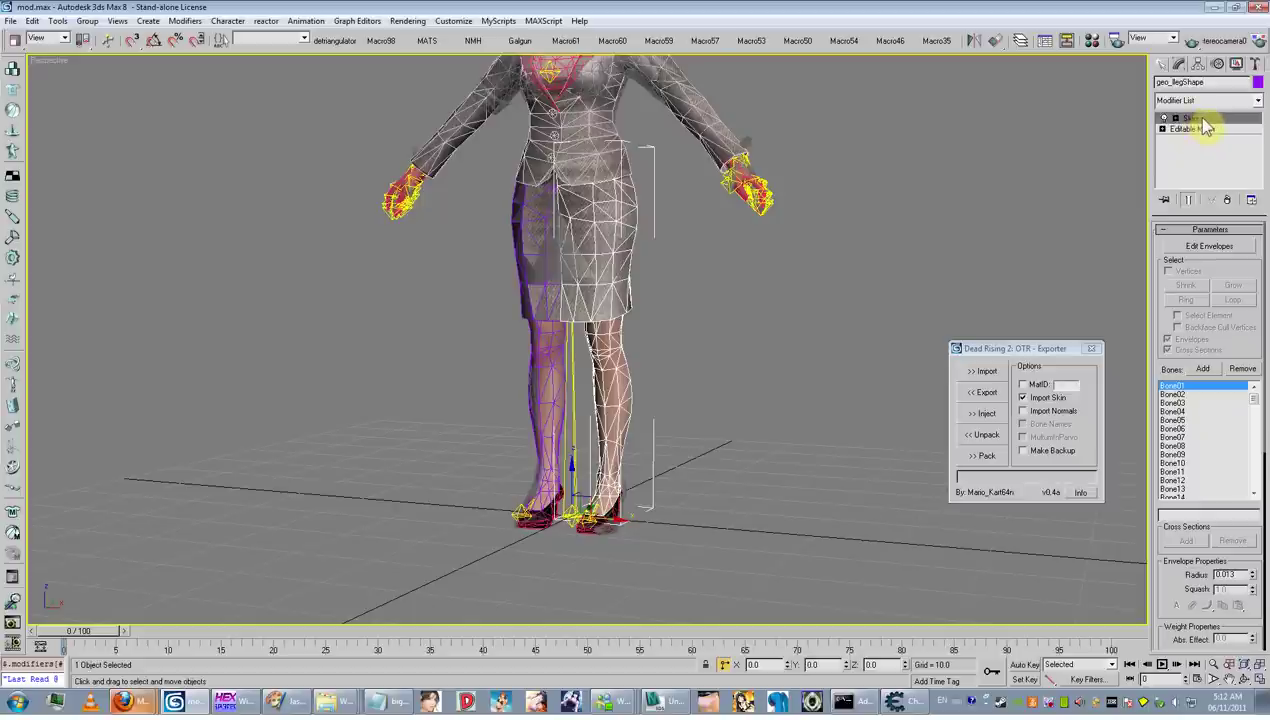
- Check the knee envelope's weights in Edit Envelopes, then leave envelope editing
{"action": "left_click", "coordinate": [1203, 119]}
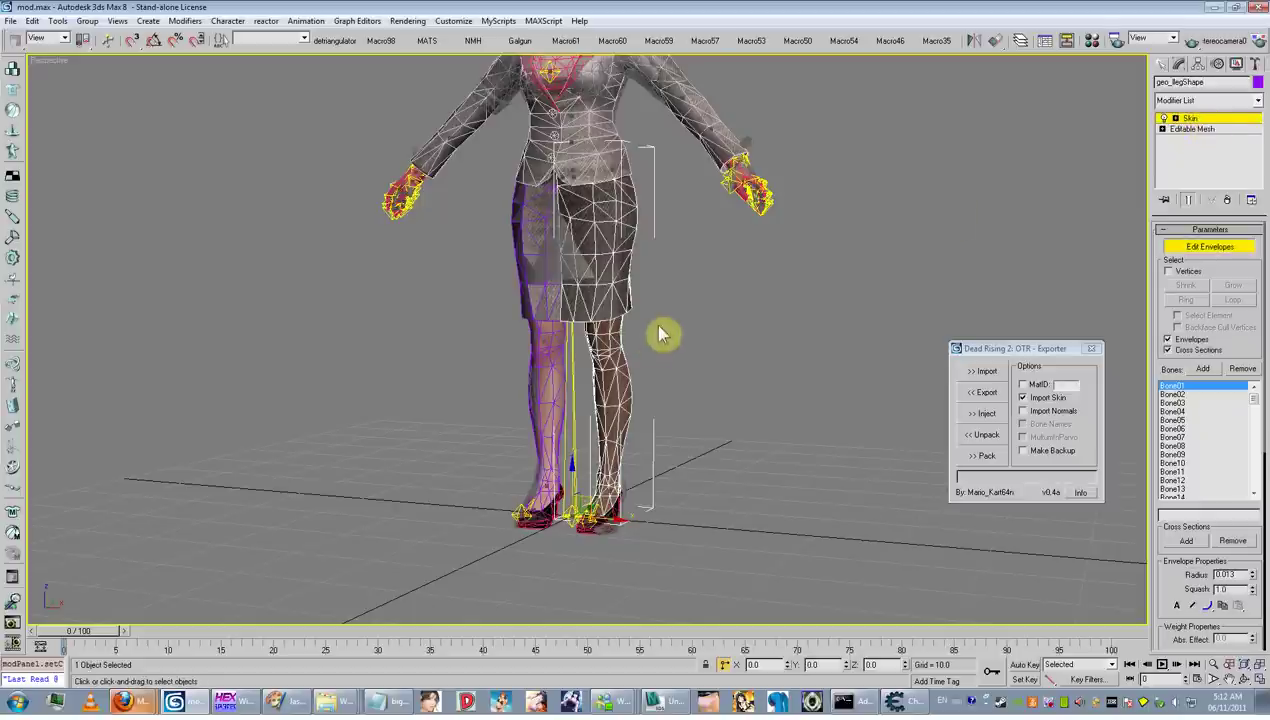
{"action": "middle_click_drag", "start_coordinate": [660, 334], "coordinate": [665, 360], "text": "alt"}
{"action": "left_click", "coordinate": [612, 343]}
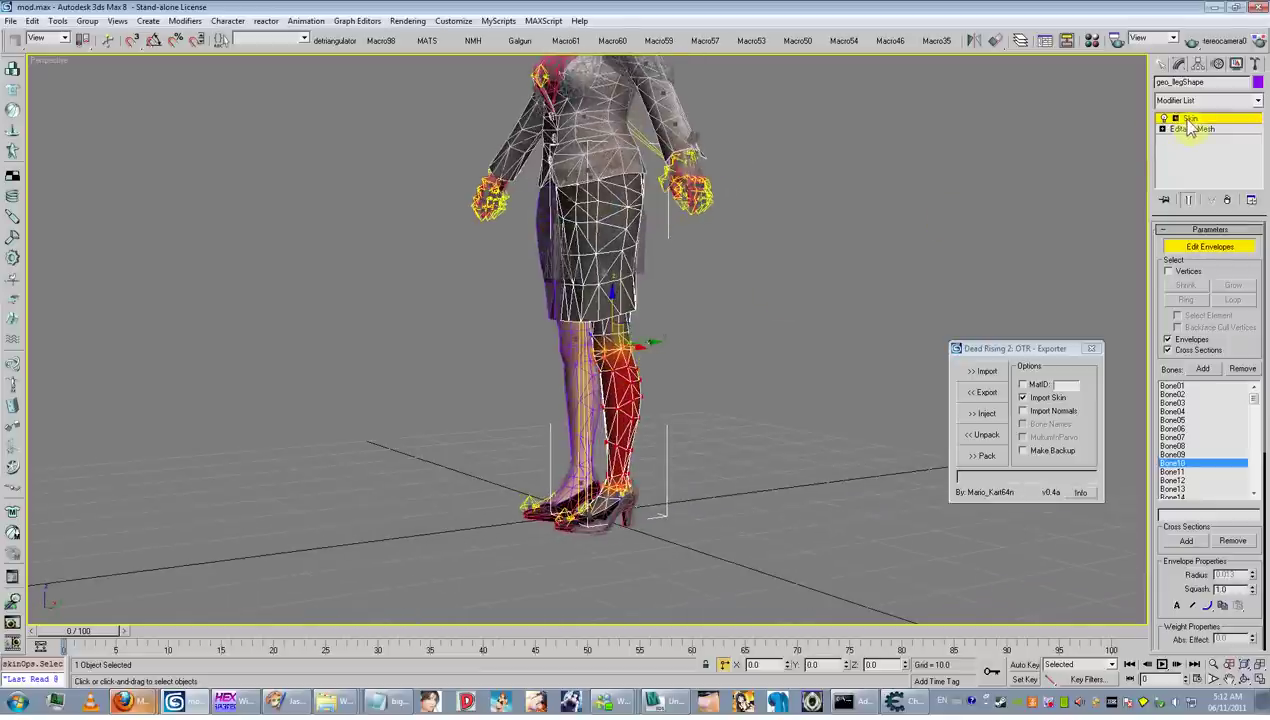
{"action": "left_click", "coordinate": [1189, 121]}
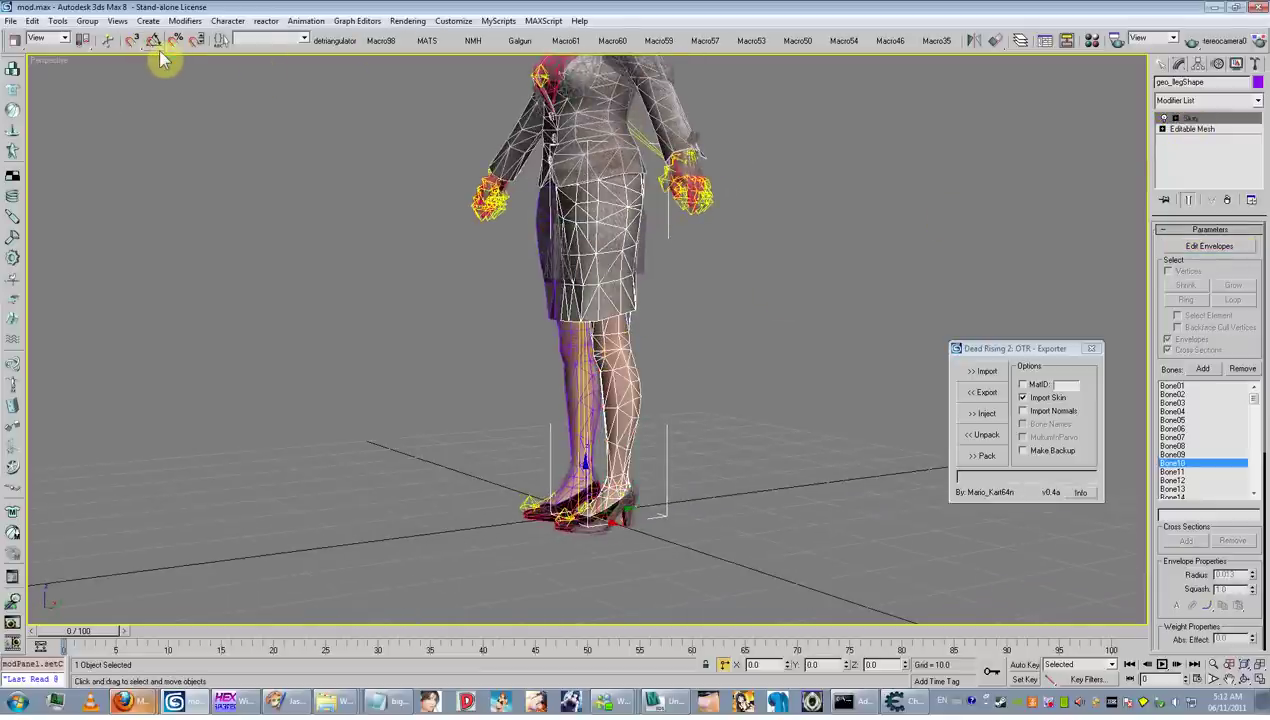
{"action": "left_click_drag", "start_coordinate": [160, 48], "coordinate": [596, 48]}
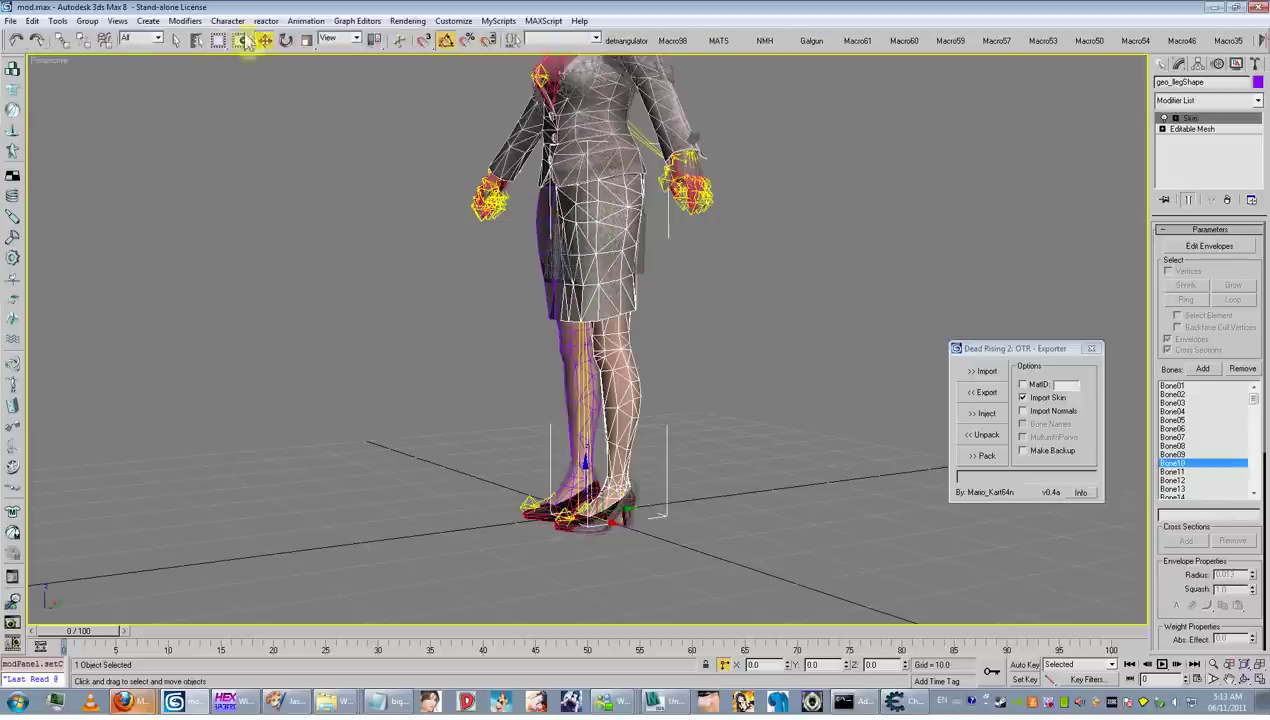
- Select the knee bone Bone10 with Select and Rotate and give it a test twist
{"action": "left_click", "coordinate": [286, 40]}
{"action": "key", "text": "F3"}
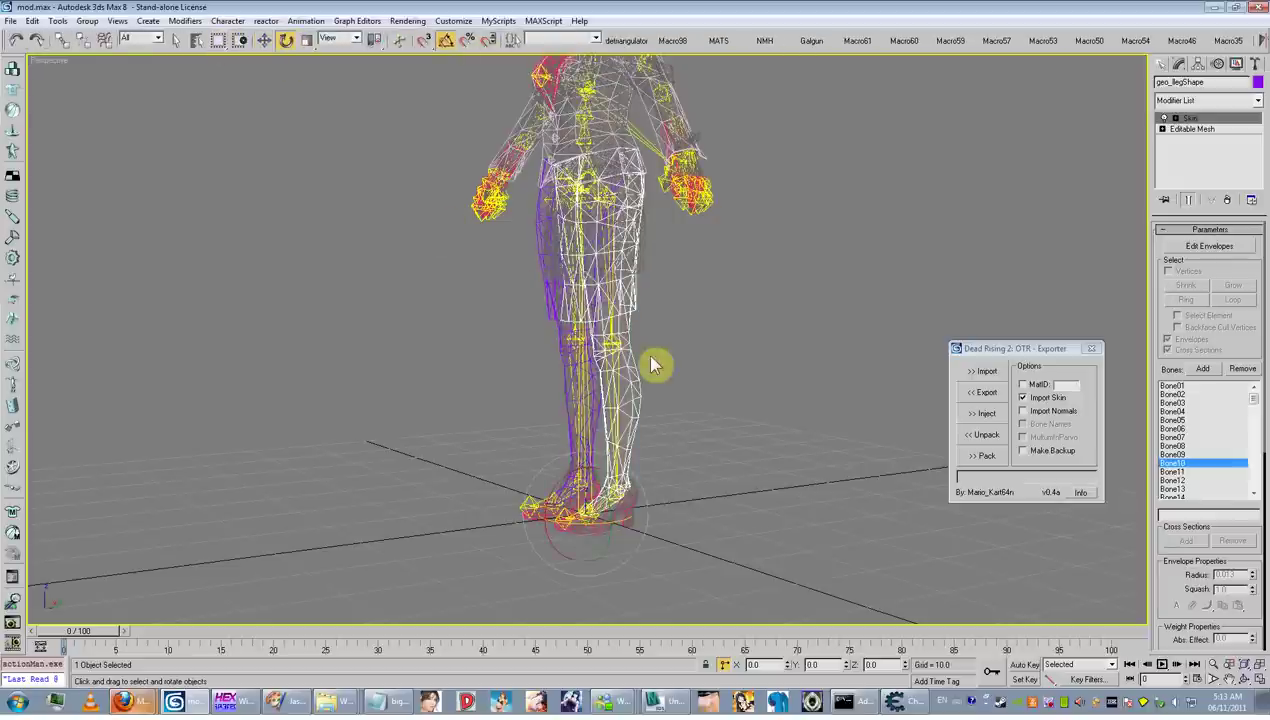
{"action": "left_click", "coordinate": [615, 345]}
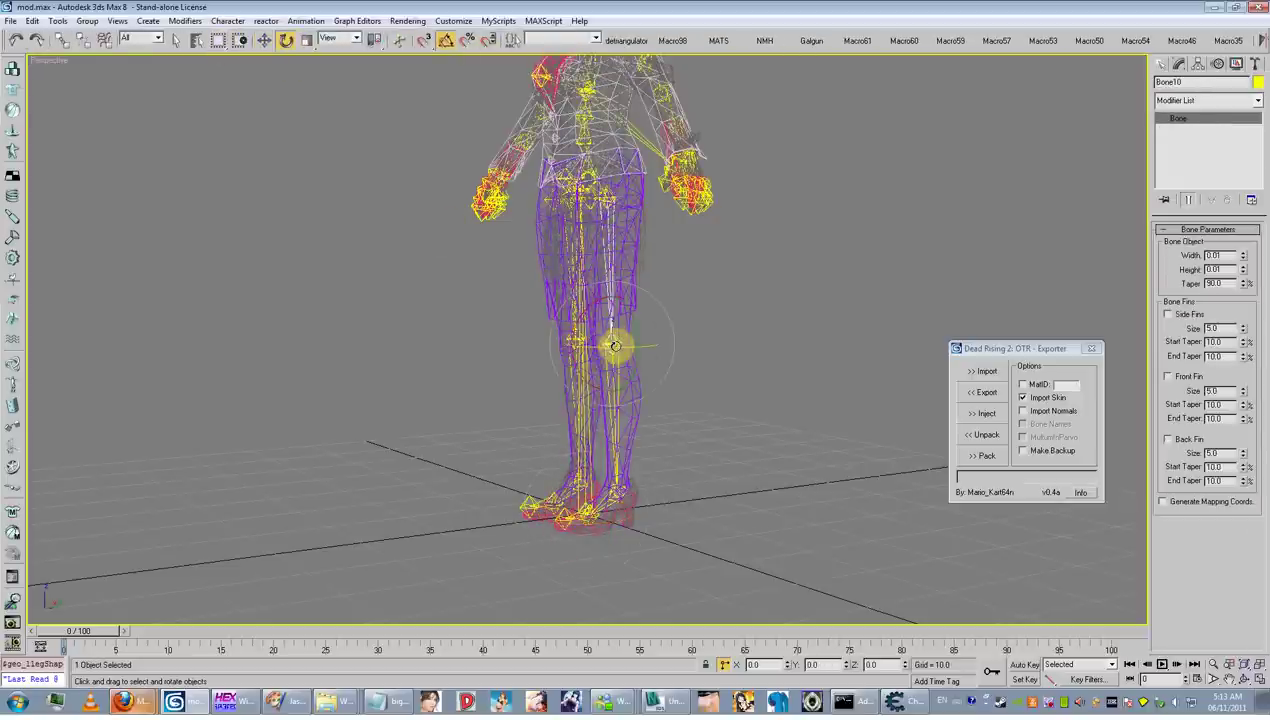
{"action": "key", "text": "F3"}
{"action": "scroll", "coordinate": [615, 345], "scroll_direction": "up", "scroll_amount": 8}
{"action": "mouse_move", "coordinate": [600, 333]}
{"action": "left_mouse_down"}
{"action": "mouse_move", "coordinate": [578, 335]}
{"action": "mouse_move", "coordinate": [570, 394]}
{"action": "mouse_move", "coordinate": [578, 376]}
{"action": "left_mouse_up"}
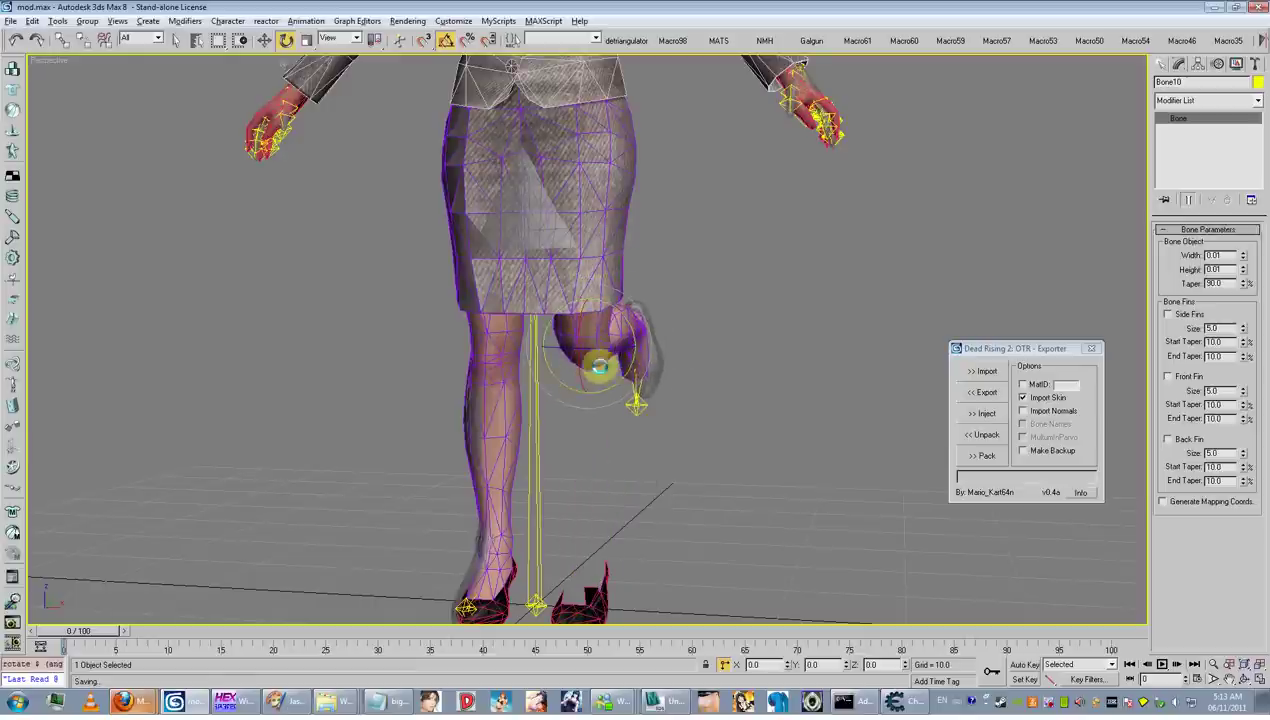
- Bend the lower leg at the knee to check deformation, undo it, and select the leg mesh
{"action": "middle_click_drag", "start_coordinate": [600, 366], "coordinate": [677, 320], "text": "alt"}
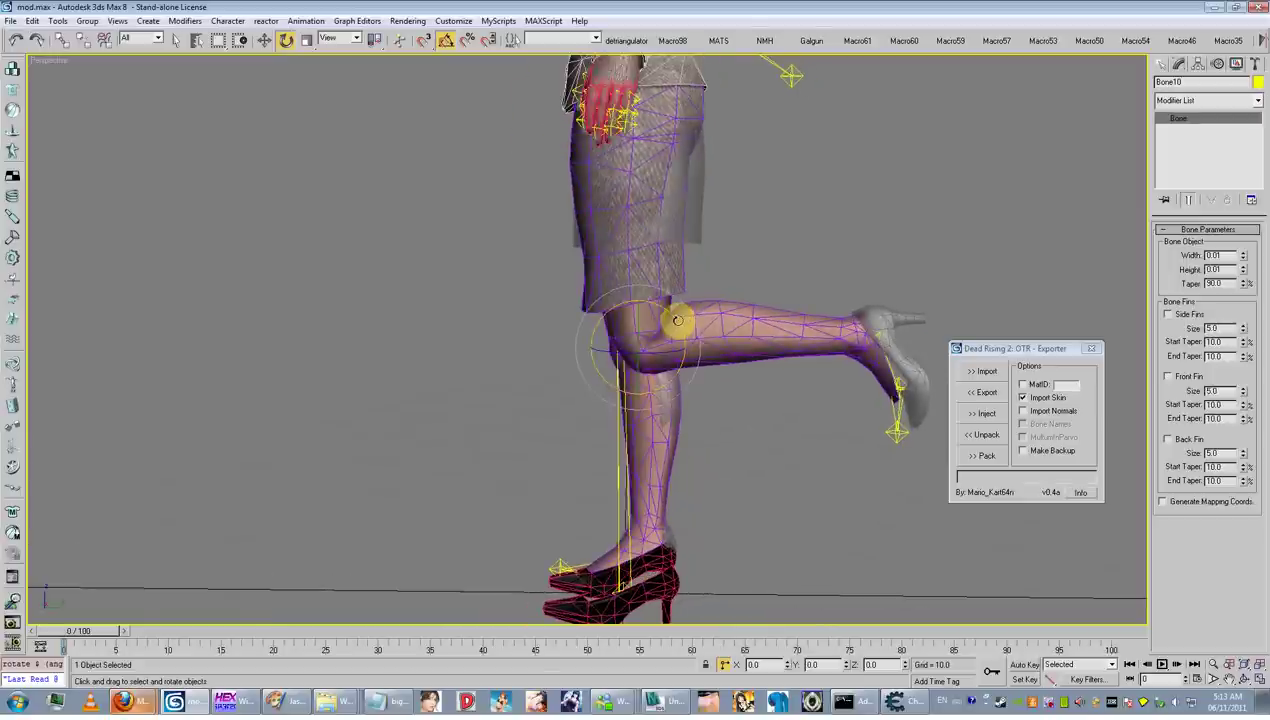
{"action": "left_click_drag", "start_coordinate": [677, 320], "coordinate": [689, 459]}
{"action": "middle_click_drag", "start_coordinate": [689, 459], "coordinate": [767, 274], "text": "alt"}
{"action": "key", "text": "ctrl+z"}
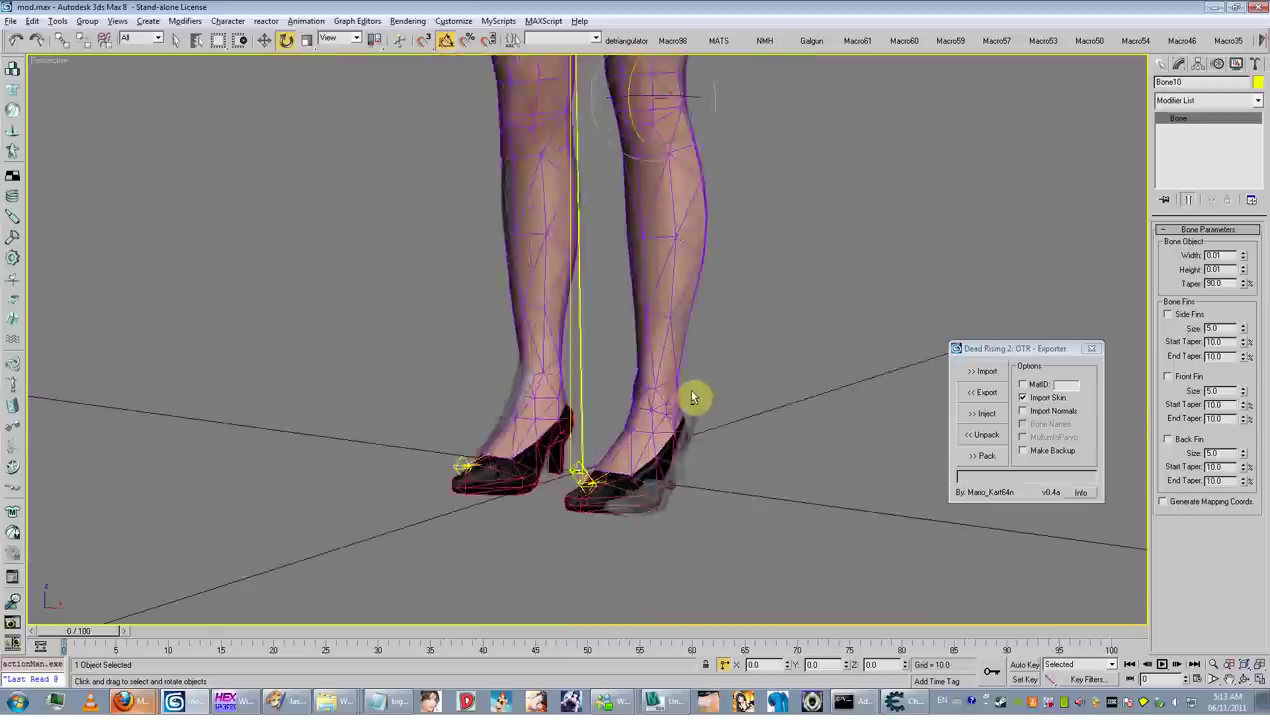
{"action": "middle_click_drag", "start_coordinate": [691, 397], "coordinate": [774, 332], "text": "alt"}
{"action": "left_click", "coordinate": [691, 387]}
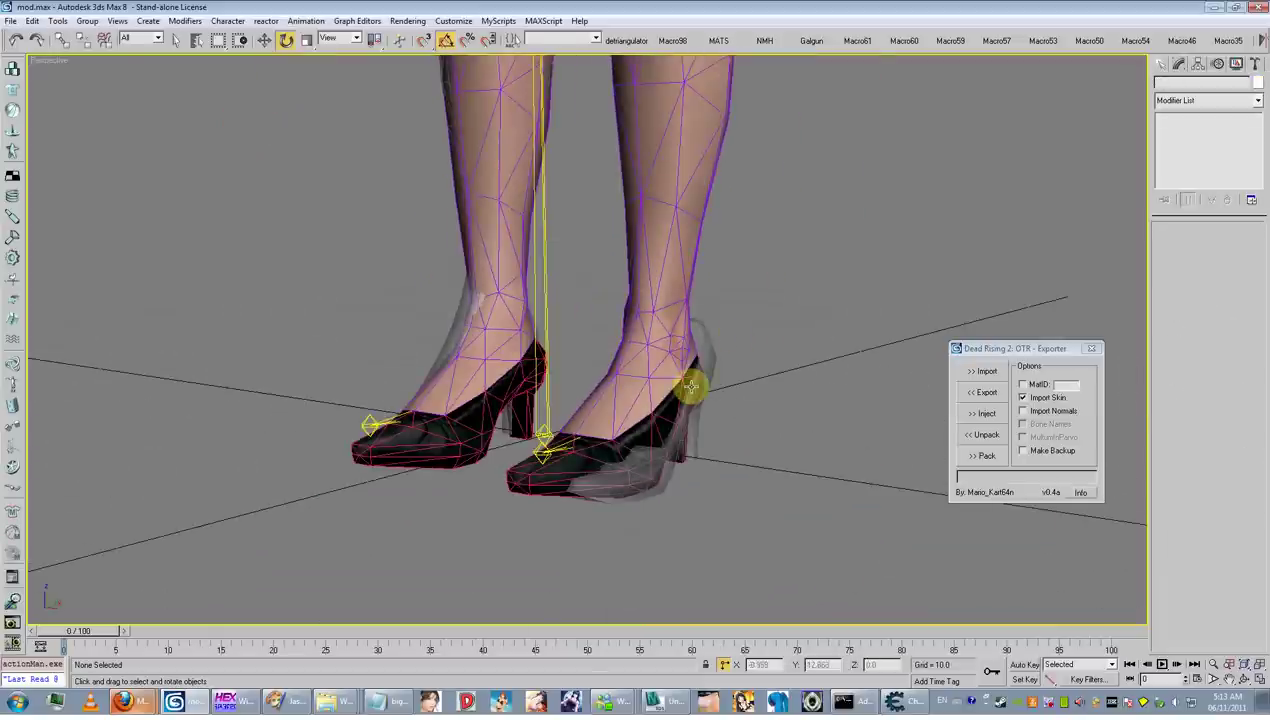
{"action": "left_click", "coordinate": [690, 392]}
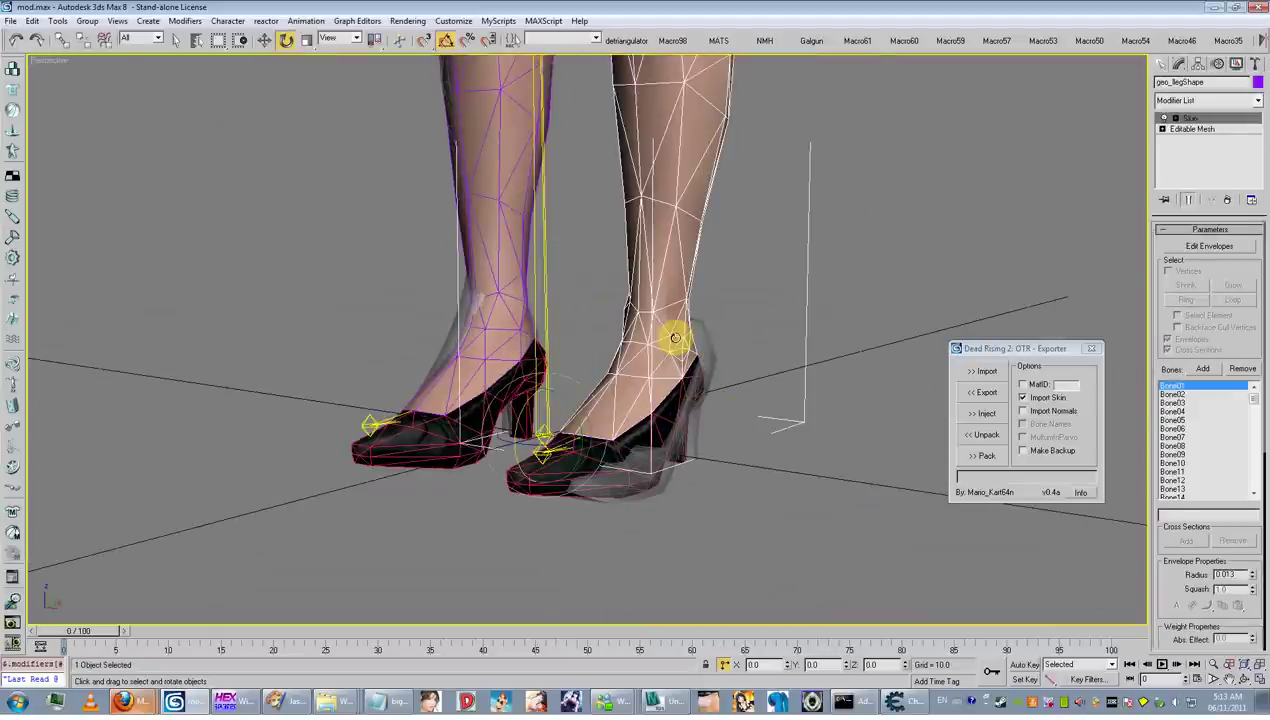
- Detach the right shoe element of the body mesh into its own object
{"action": "left_click", "coordinate": [690, 400]}
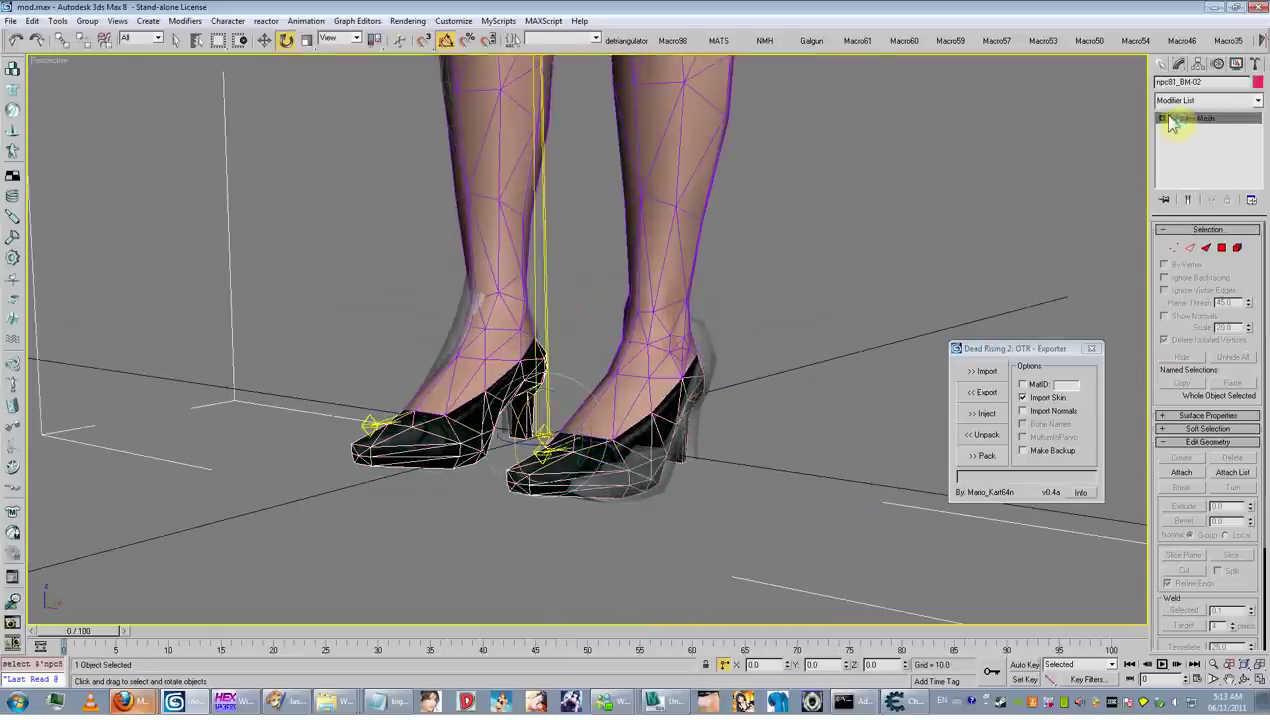
{"action": "left_click", "coordinate": [1188, 171]}
{"action": "middle_click_drag", "start_coordinate": [839, 315], "coordinate": [797, 371], "text": "alt"}
{"action": "left_click", "coordinate": [700, 414]}
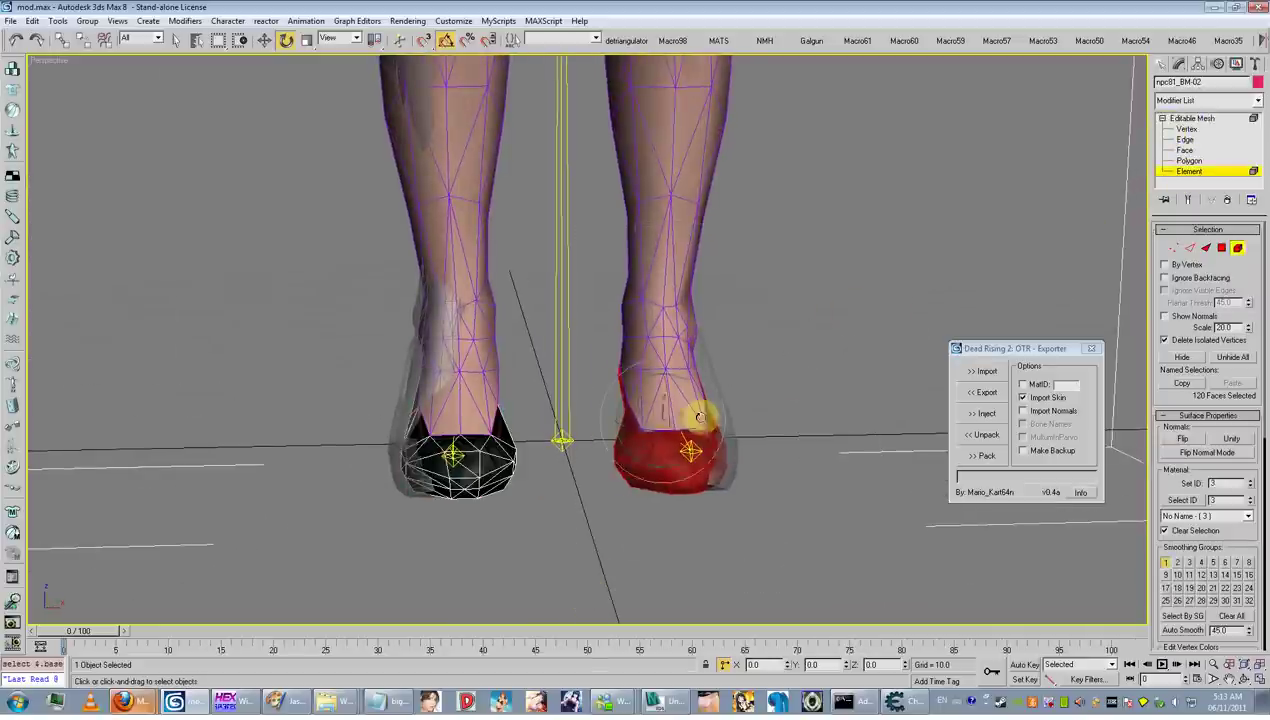
{"action": "right_click", "coordinate": [697, 414]}
{"action": "left_click", "coordinate": [678, 443]}
{"action": "left_click", "coordinate": [677, 355]}
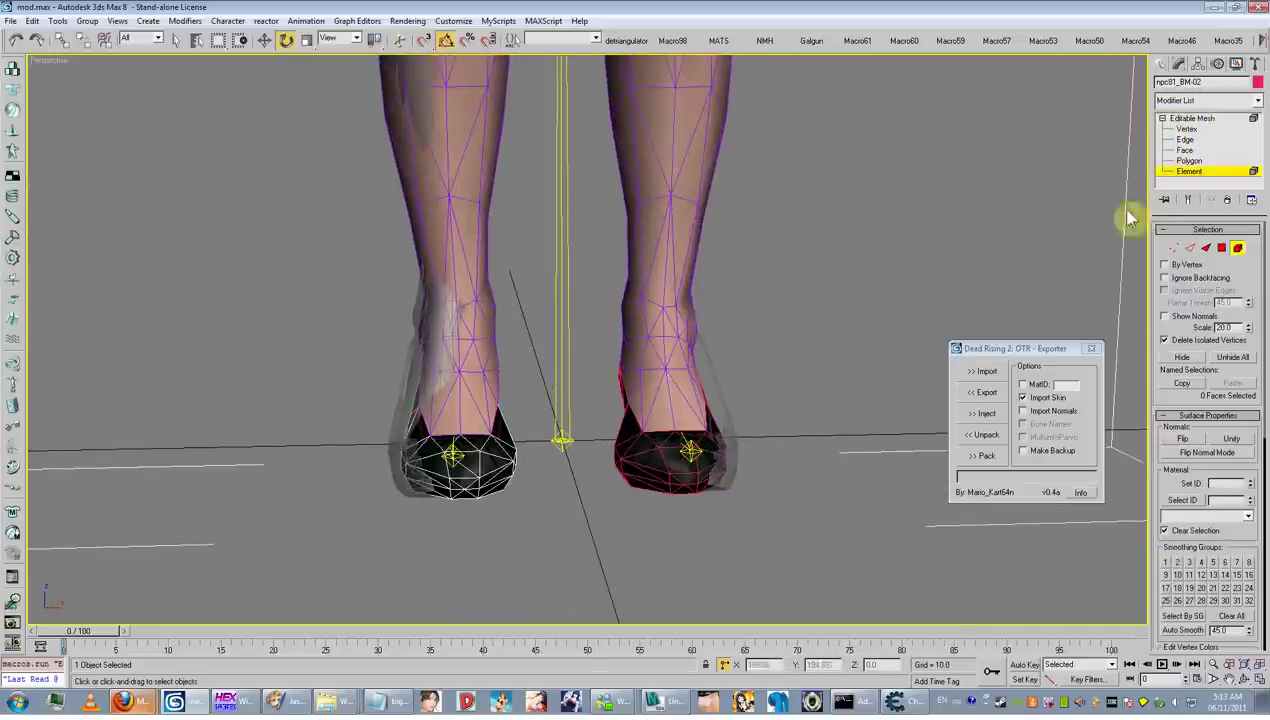
{"action": "left_click", "coordinate": [811, 354]}
- Copy the original high-heel's name onto the detached shoe, making it geo_highheelShape
{"action": "middle_click_drag", "start_coordinate": [811, 354], "coordinate": [717, 408], "text": "alt"}
{"action": "right_click", "coordinate": [738, 333]}
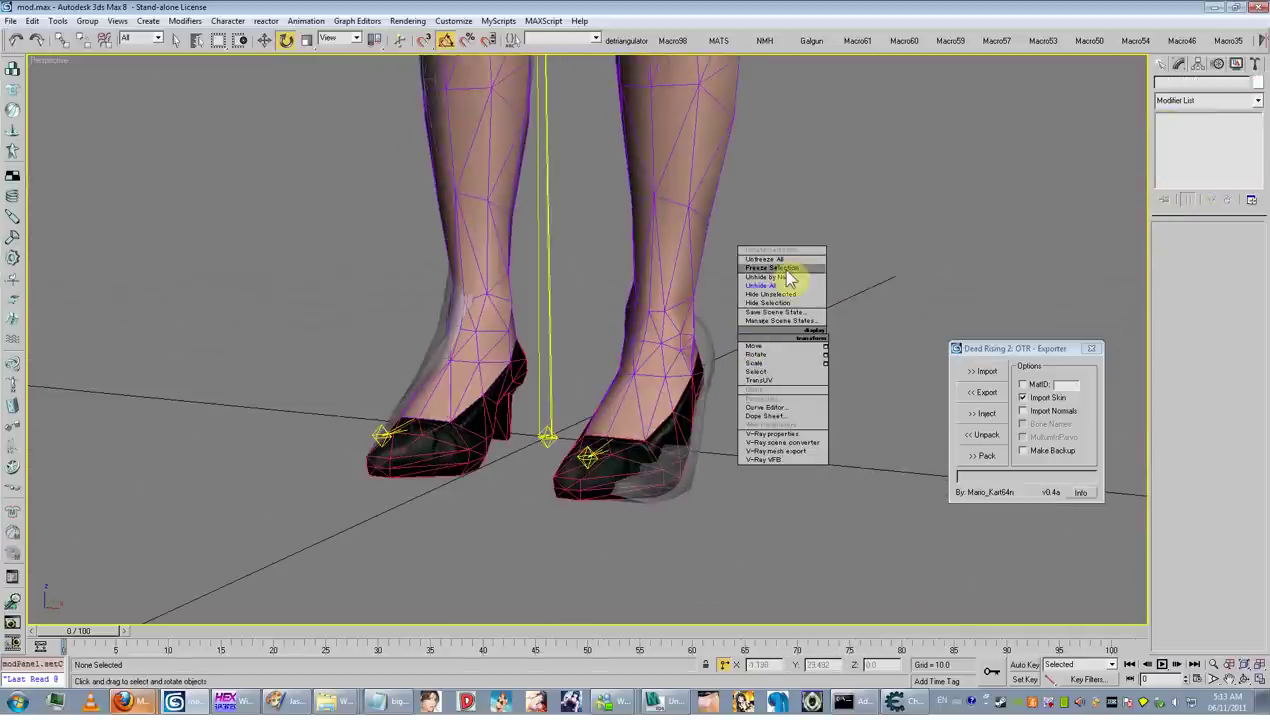
{"action": "left_click", "coordinate": [758, 372]}
{"action": "left_click", "coordinate": [700, 485]}
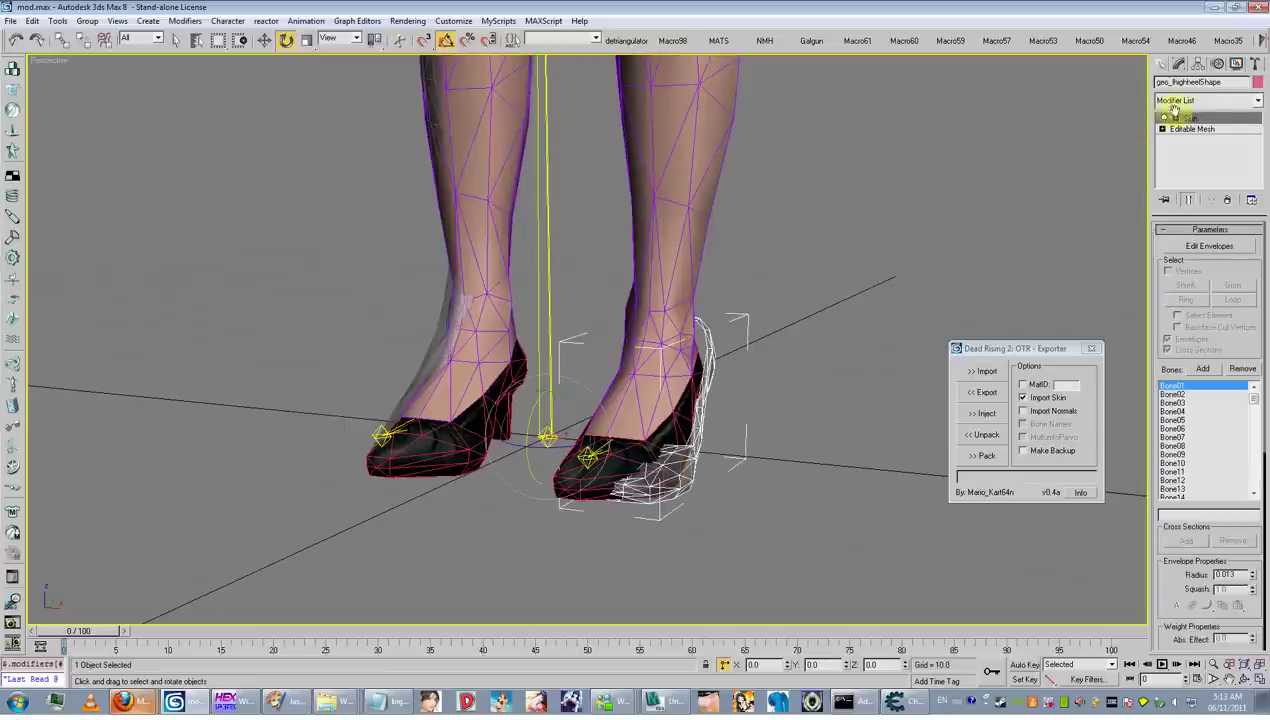
{"action": "right_click", "coordinate": [1197, 91]}
{"action": "left_click", "coordinate": [1125, 133]}
{"action": "left_click", "coordinate": [785, 443]}
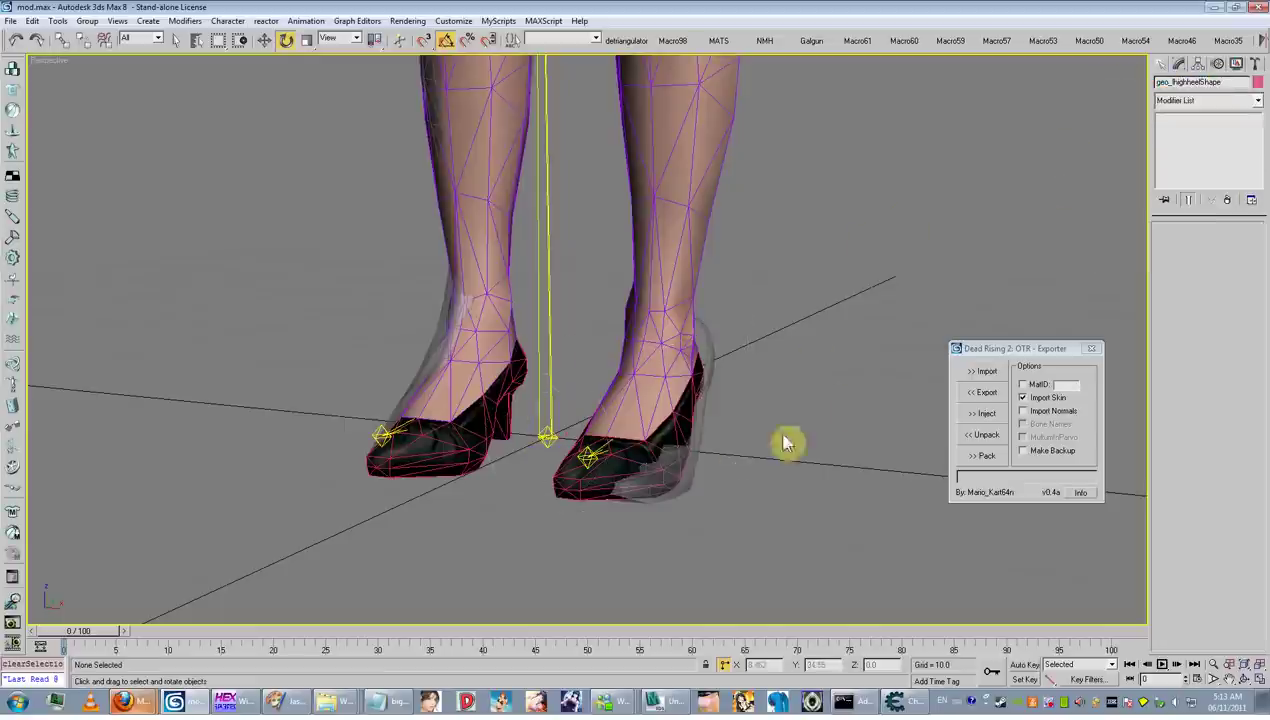
{"action": "left_click", "coordinate": [652, 438]}
{"action": "right_click", "coordinate": [1157, 81]}
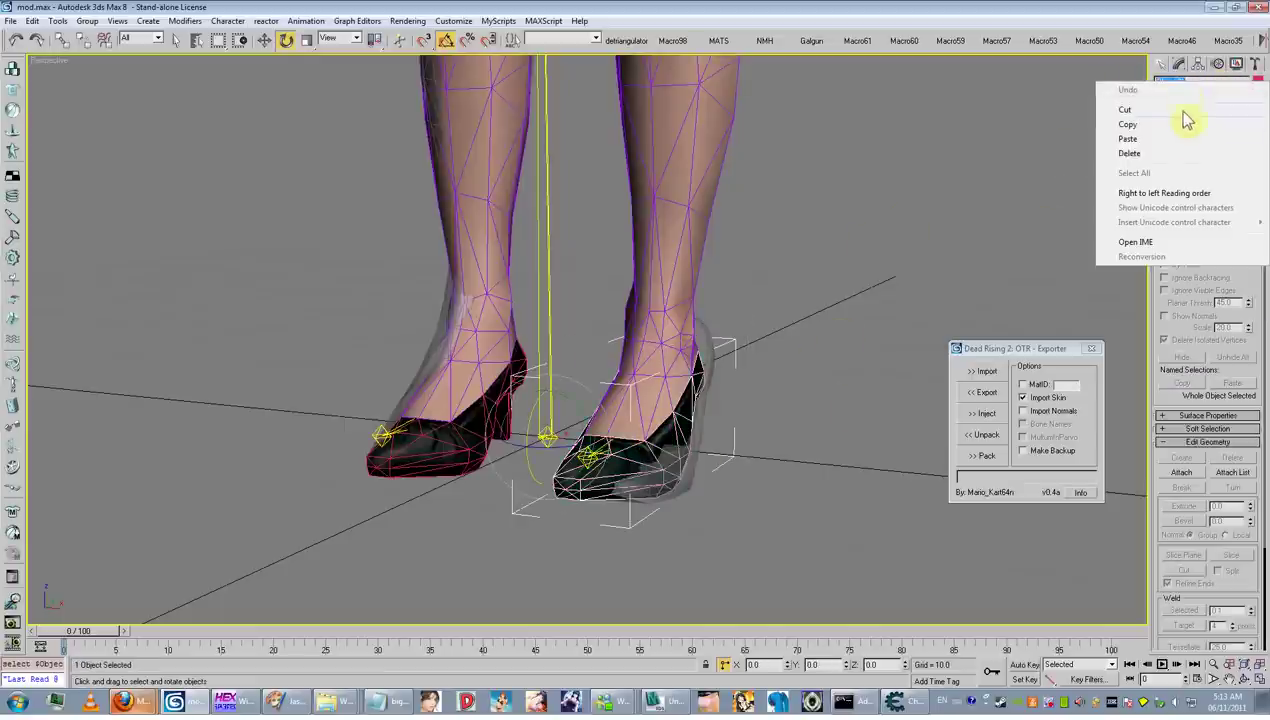
{"action": "left_click", "coordinate": [1128, 138]}
- Copy the original high-heel's Skin modifier and paste it onto the new shoe
{"action": "left_click", "coordinate": [717, 360]}
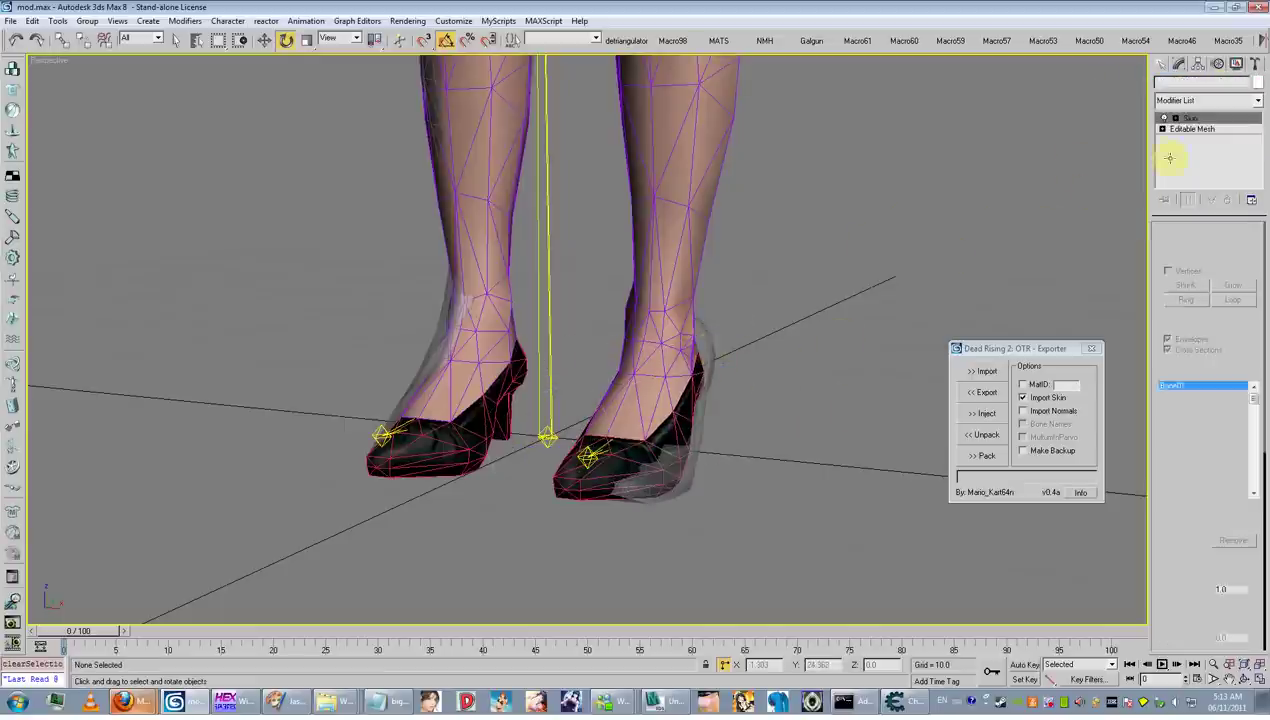
{"action": "right_click", "coordinate": [1220, 131]}
{"action": "left_click", "coordinate": [1128, 190]}
{"action": "left_click", "coordinate": [814, 292]}
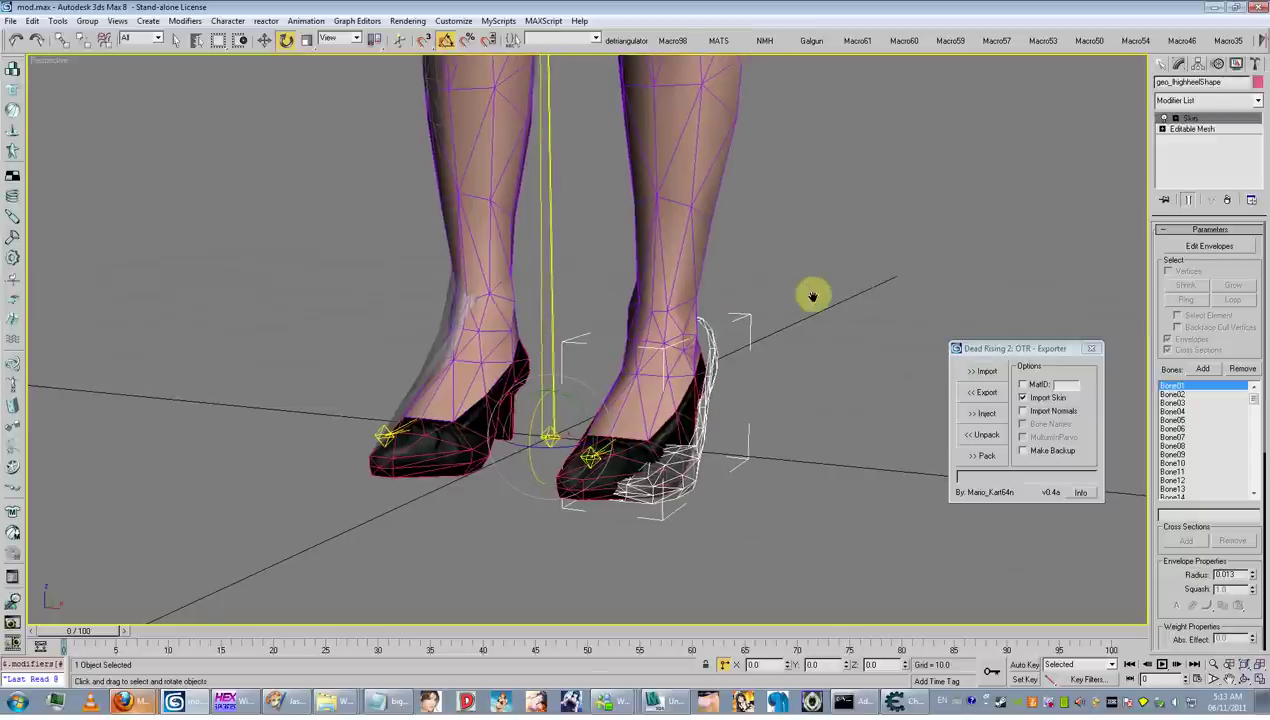
{"action": "left_click", "coordinate": [702, 406]}
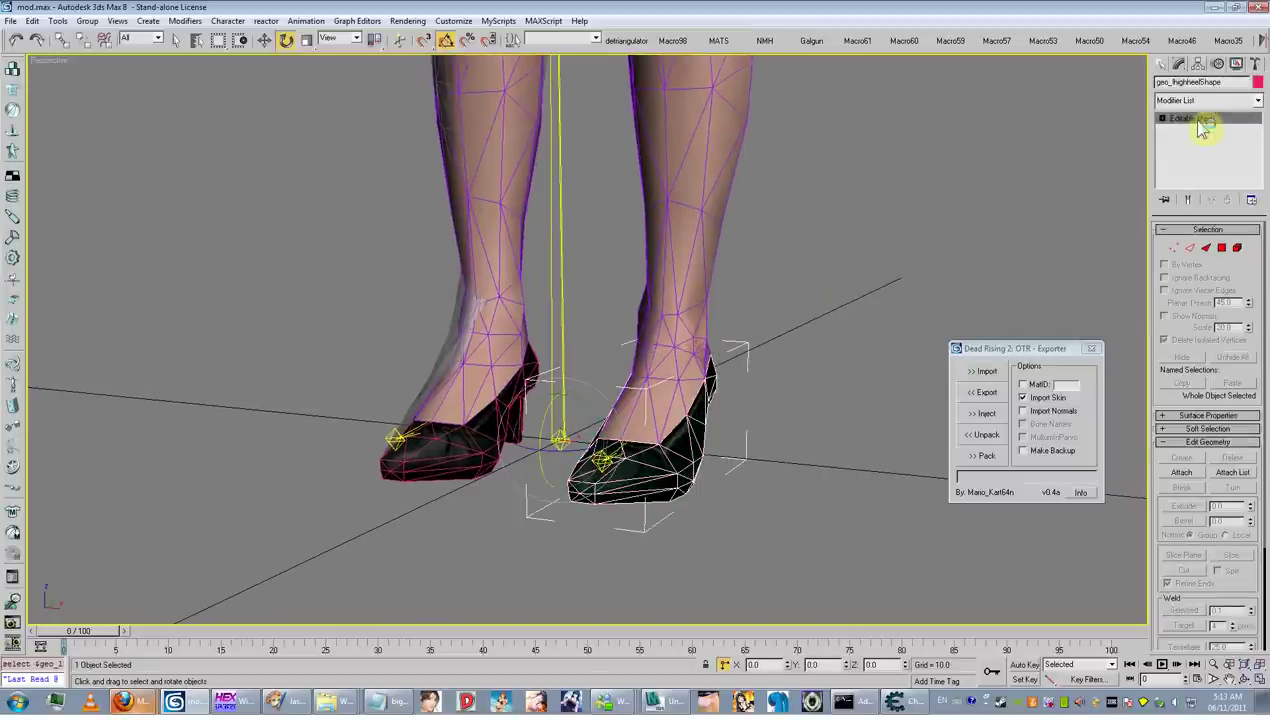
{"action": "right_click", "coordinate": [1203, 127]}
{"action": "left_click", "coordinate": [1200, 135]}
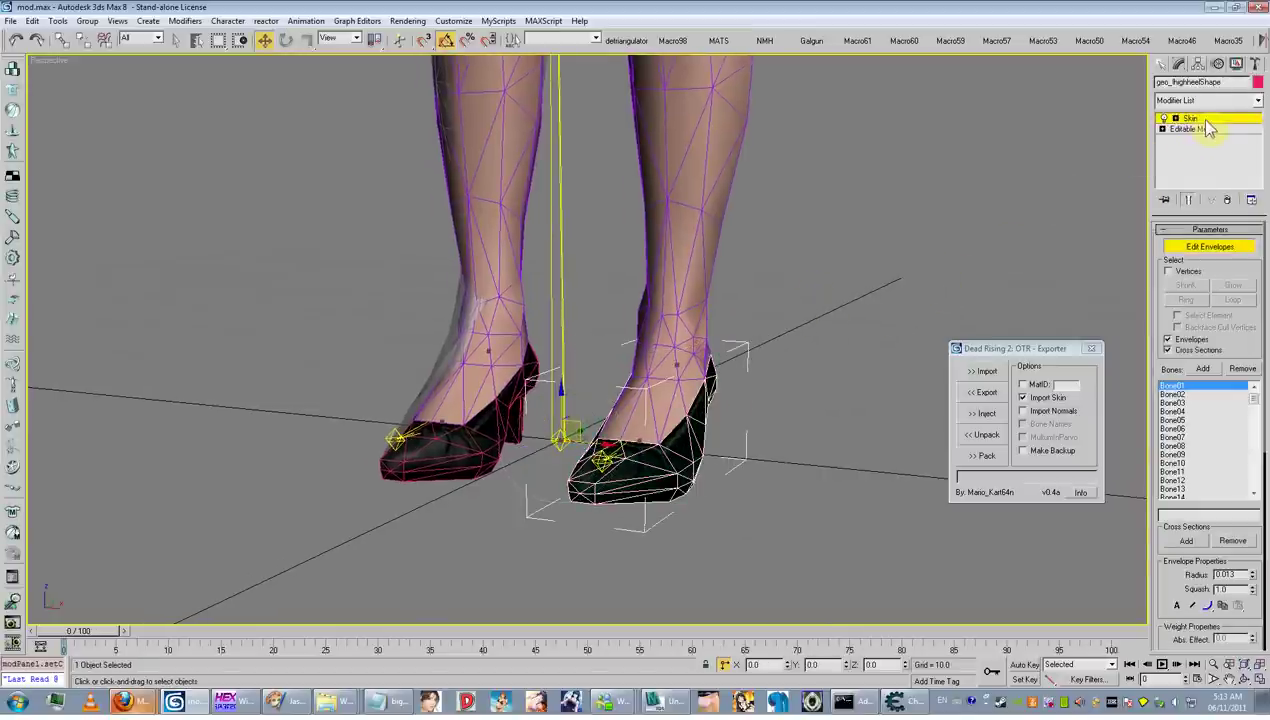
{"action": "left_click", "coordinate": [839, 286]}
{"action": "middle_click_drag", "start_coordinate": [839, 286], "coordinate": [513, 447], "text": "alt"}
{"action": "key", "text": "w"}
{"action": "left_click", "coordinate": [513, 447]}
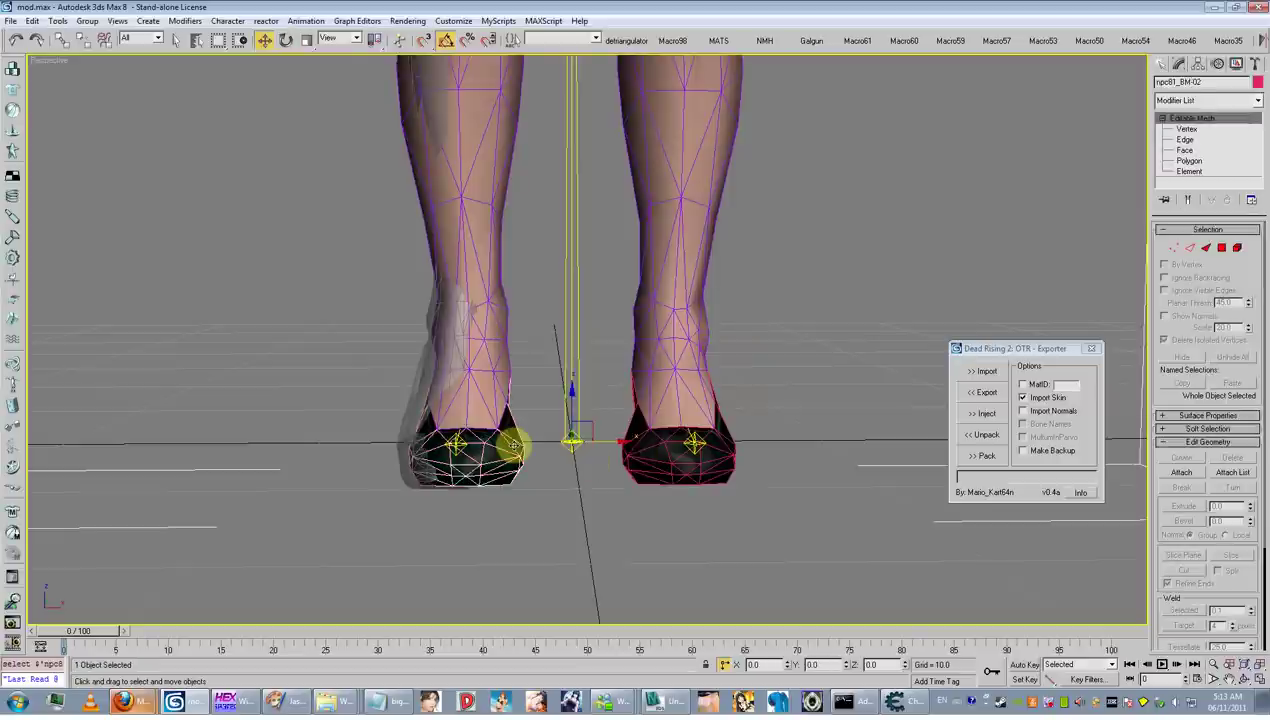
{"action": "scroll", "coordinate": [530, 520], "scroll_direction": "down", "scroll_amount": 5}
{"action": "scroll", "coordinate": [561, 391], "scroll_direction": "up", "scroll_amount": 8}
{"action": "scroll", "coordinate": [585, 392], "scroll_direction": "down", "scroll_amount": 8}
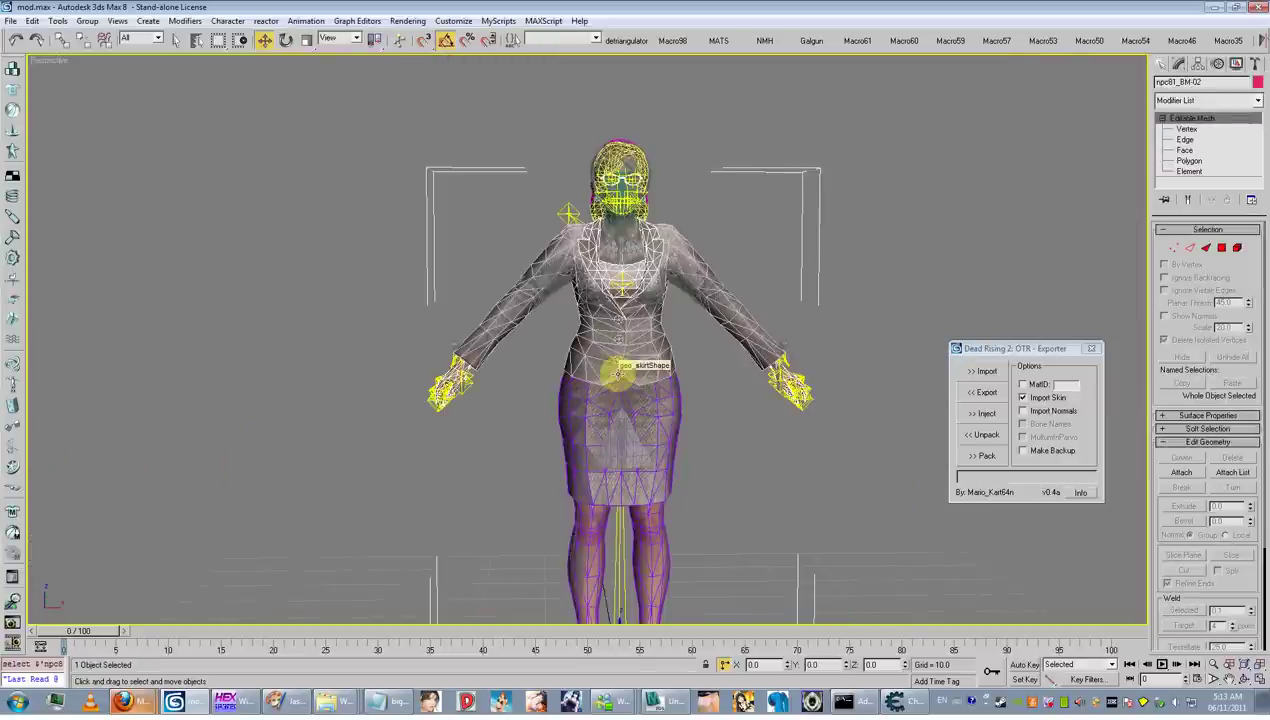
{"action": "scroll", "coordinate": [617, 373], "scroll_direction": "down", "scroll_amount": 5}
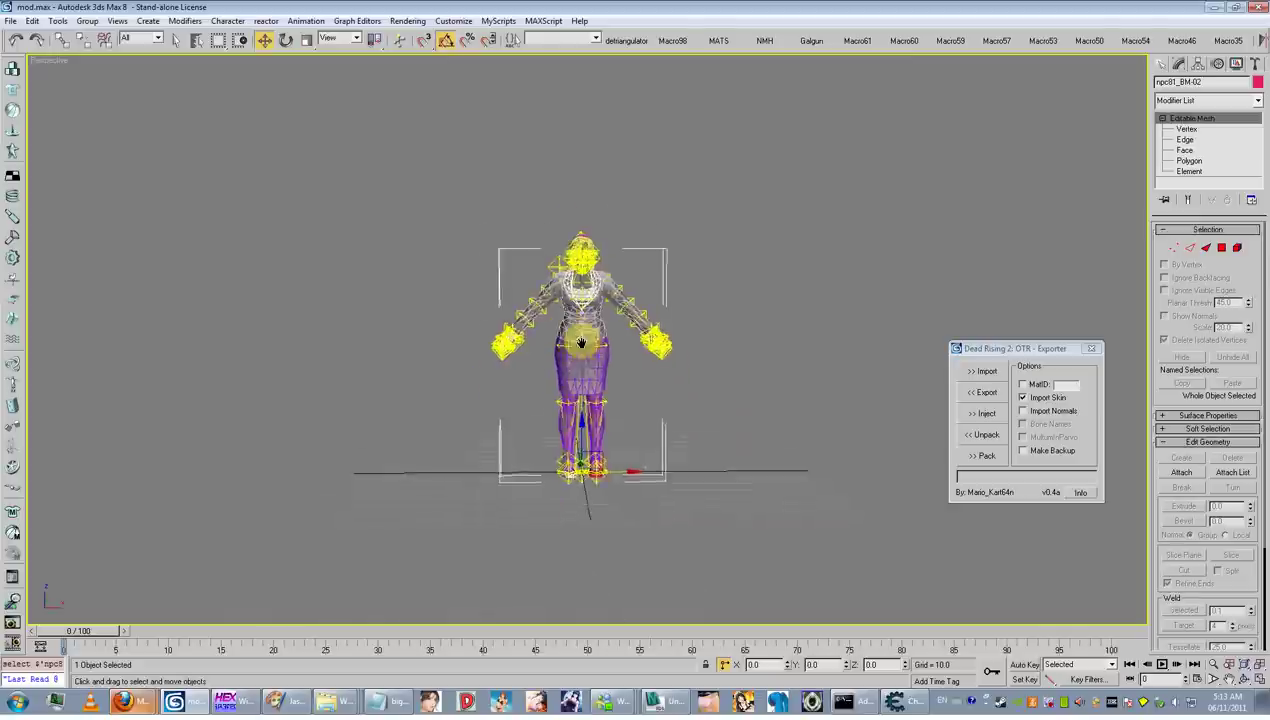
{"action": "scroll", "coordinate": [604, 335], "scroll_direction": "up", "scroll_amount": 5}
{"action": "middle_click_drag", "start_coordinate": [604, 335], "coordinate": [565, 316], "text": "alt"}
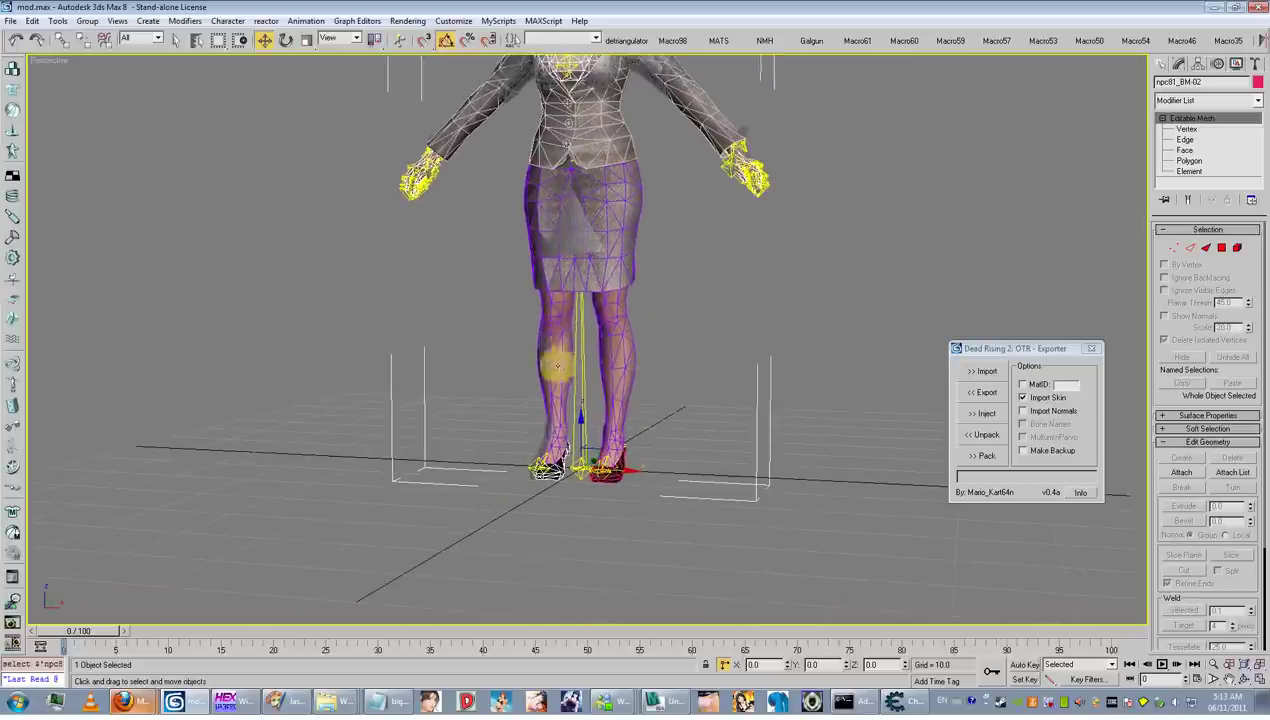
{"action": "middle_click_drag", "start_coordinate": [557, 367], "coordinate": [503, 418], "text": "alt"}
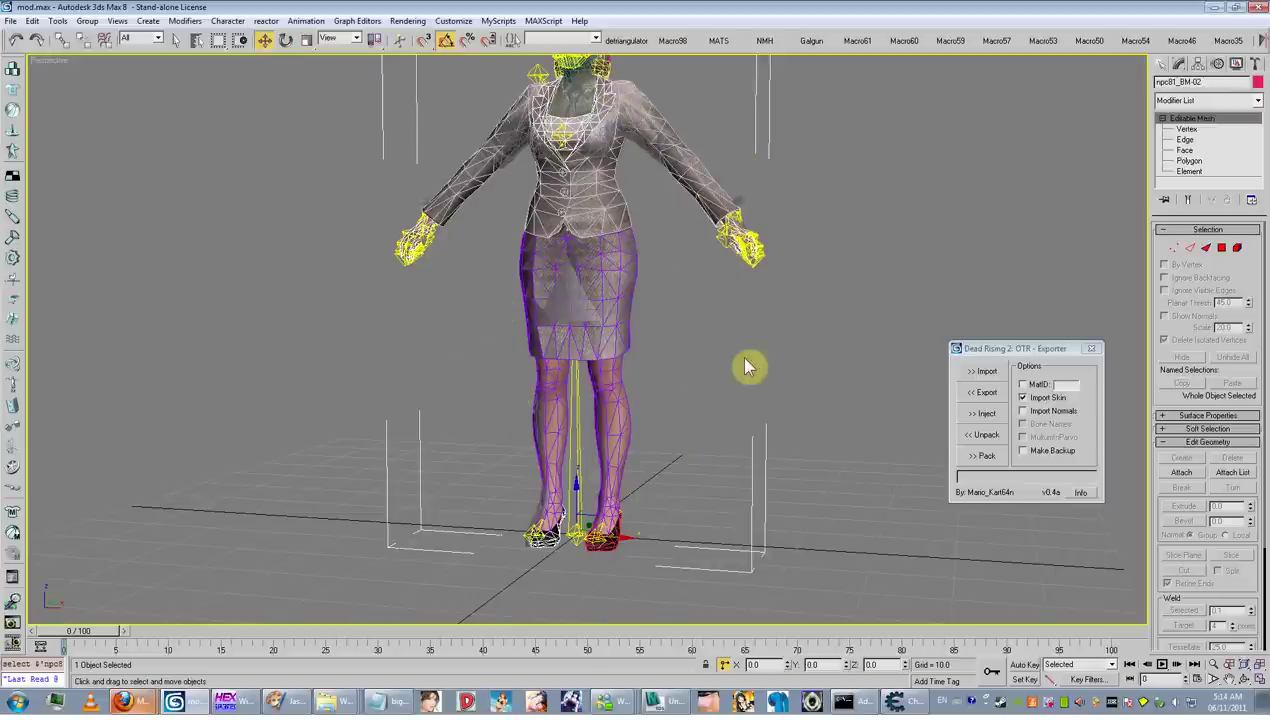
{"action": "scroll", "coordinate": [680, 388], "scroll_direction": "up", "scroll_amount": 6}
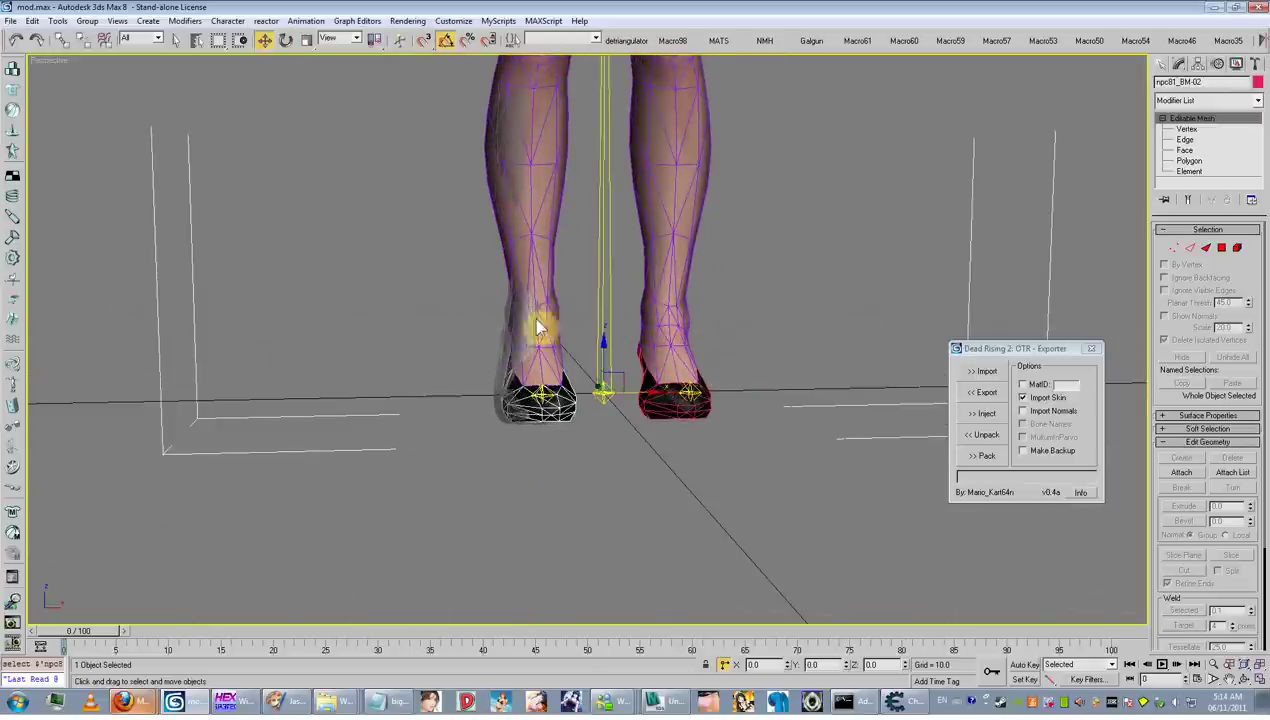
{"action": "left_click", "coordinate": [448, 394]}
- Copy the name of the original skinned shoe geo_thighheelShape
{"action": "middle_click_drag", "start_coordinate": [448, 394], "coordinate": [519, 371], "text": "alt"}
{"action": "left_click", "coordinate": [519, 371]}
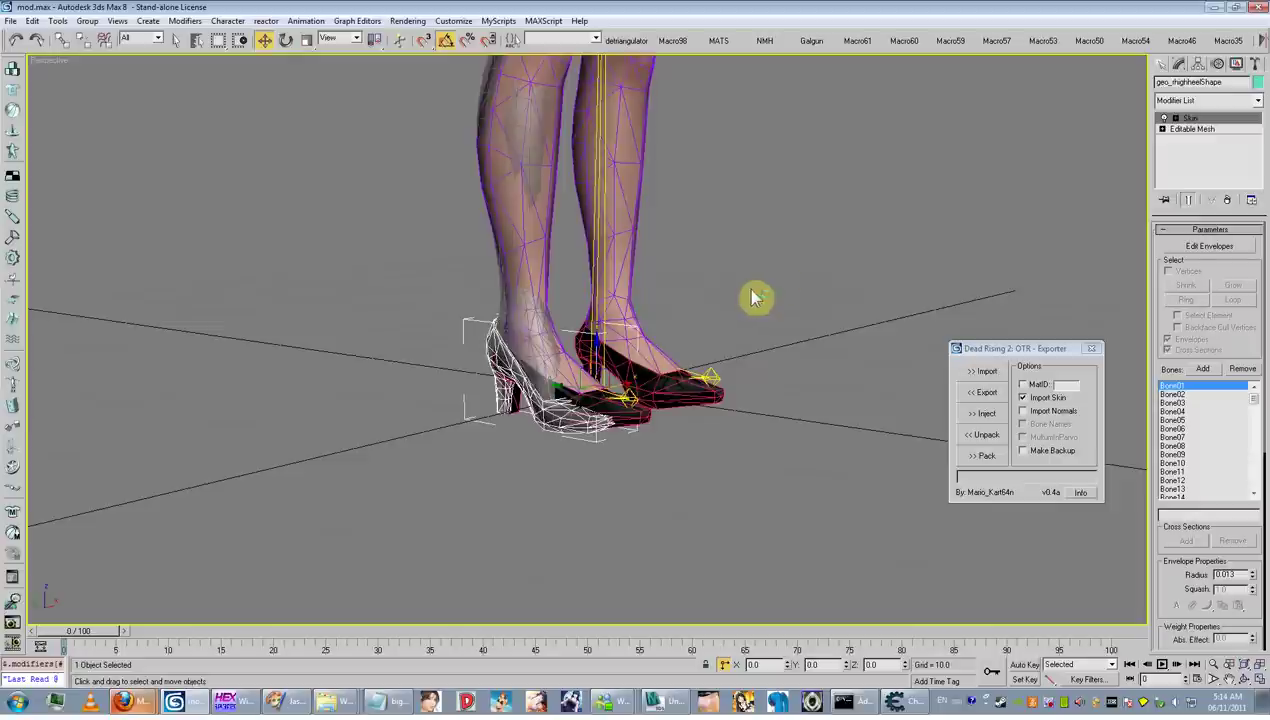
{"action": "middle_click_drag", "start_coordinate": [755, 297], "coordinate": [1024, 167], "text": "alt"}
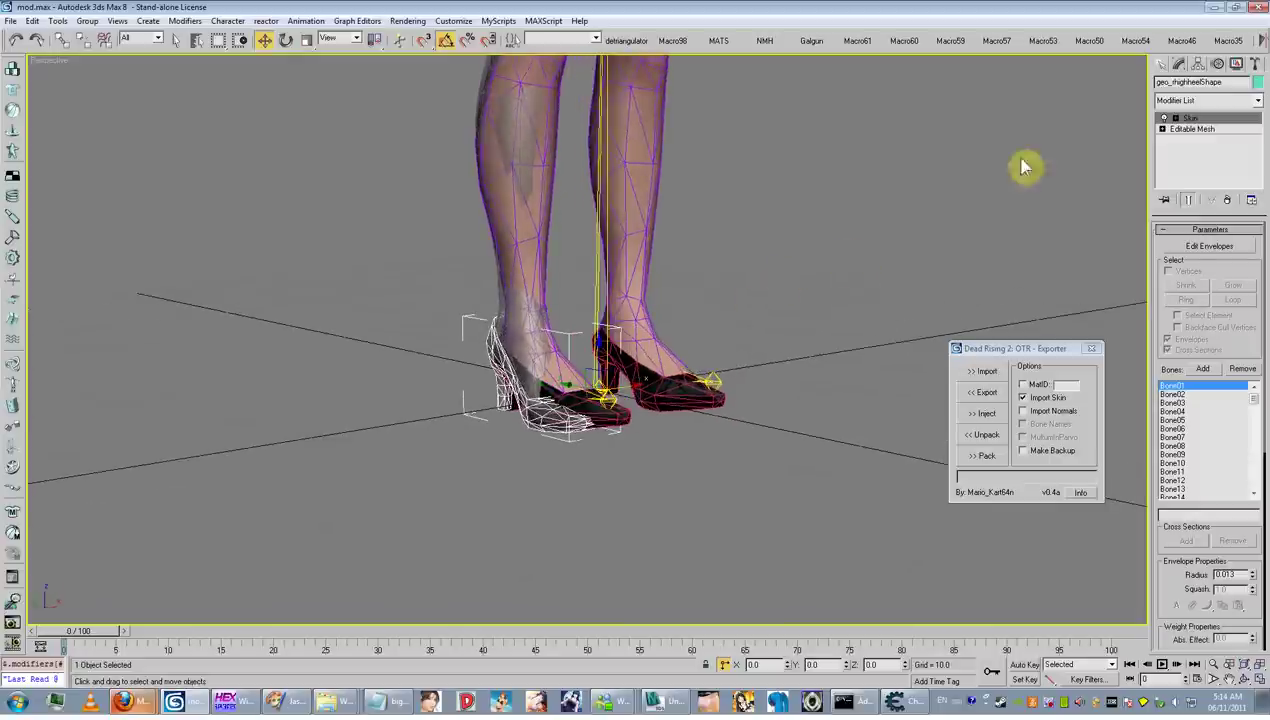
{"action": "right_click", "coordinate": [1200, 82]}
{"action": "left_click", "coordinate": [1138, 120]}
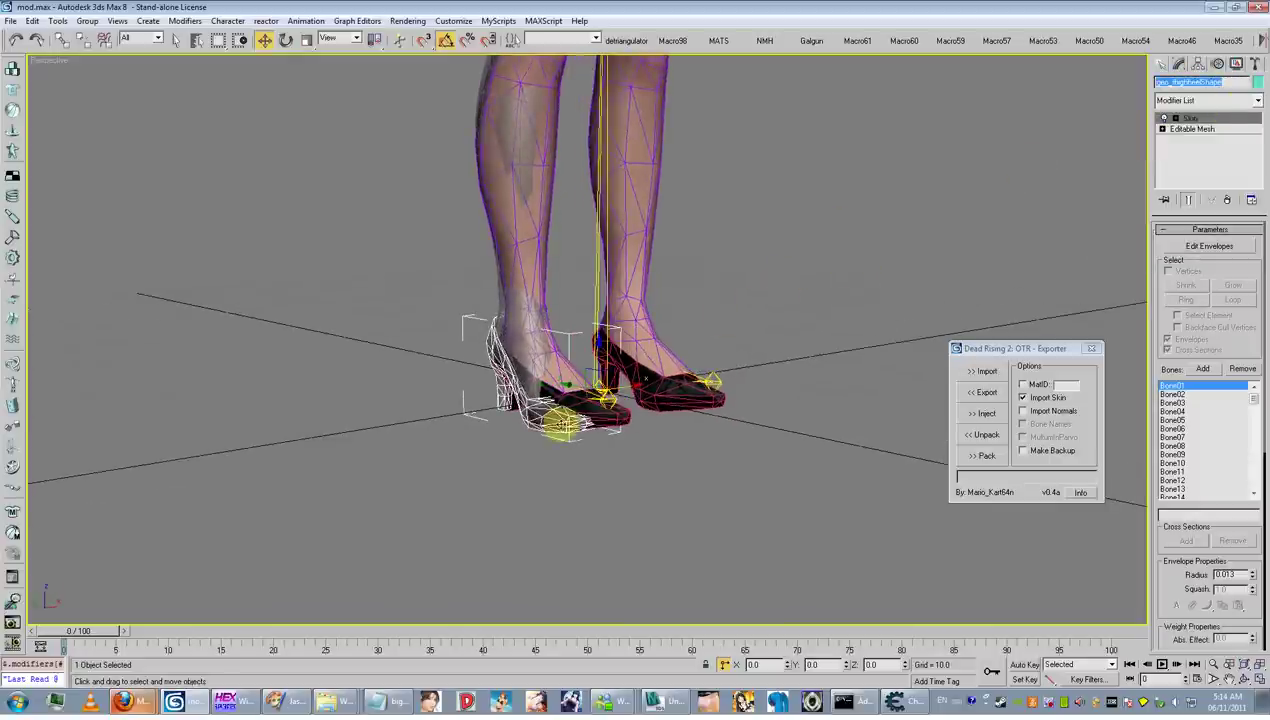
- Copy the original shoe's Skin modifier and paste its name onto the new model's shoe
{"action": "left_click", "coordinate": [720, 365]}
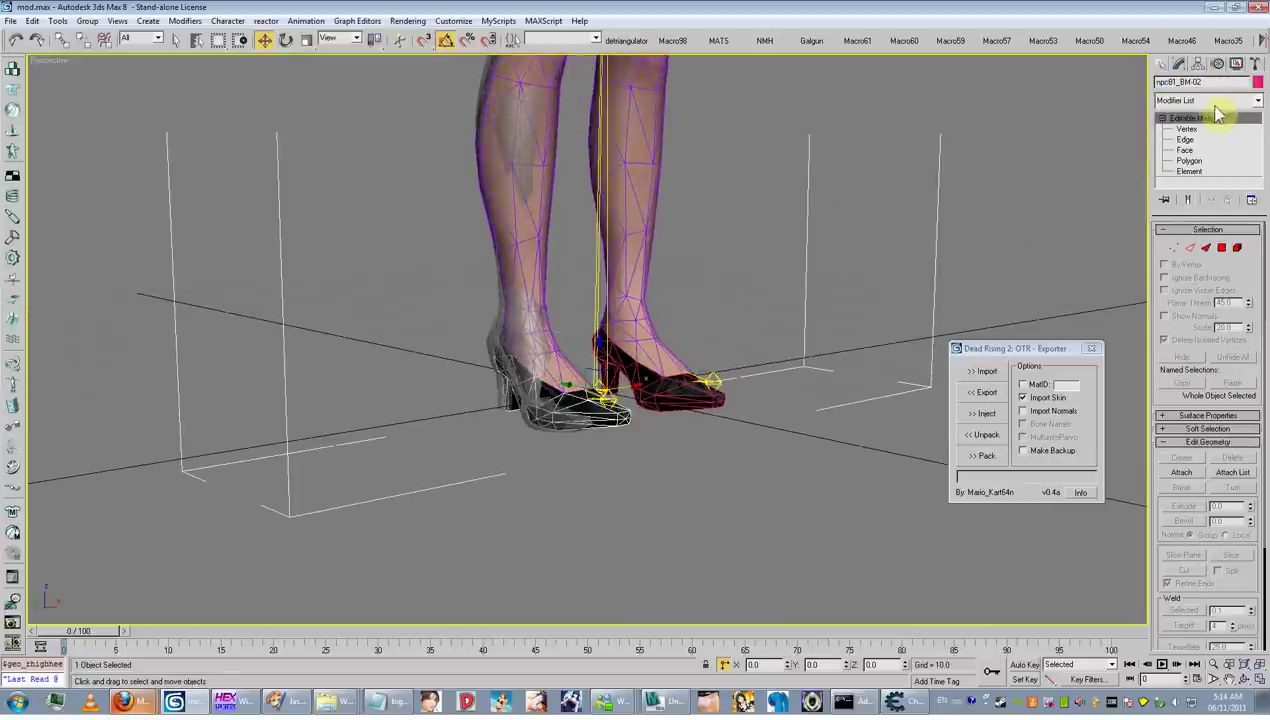
{"action": "left_click", "coordinate": [595, 473]}
{"action": "left_click", "coordinate": [549, 428]}
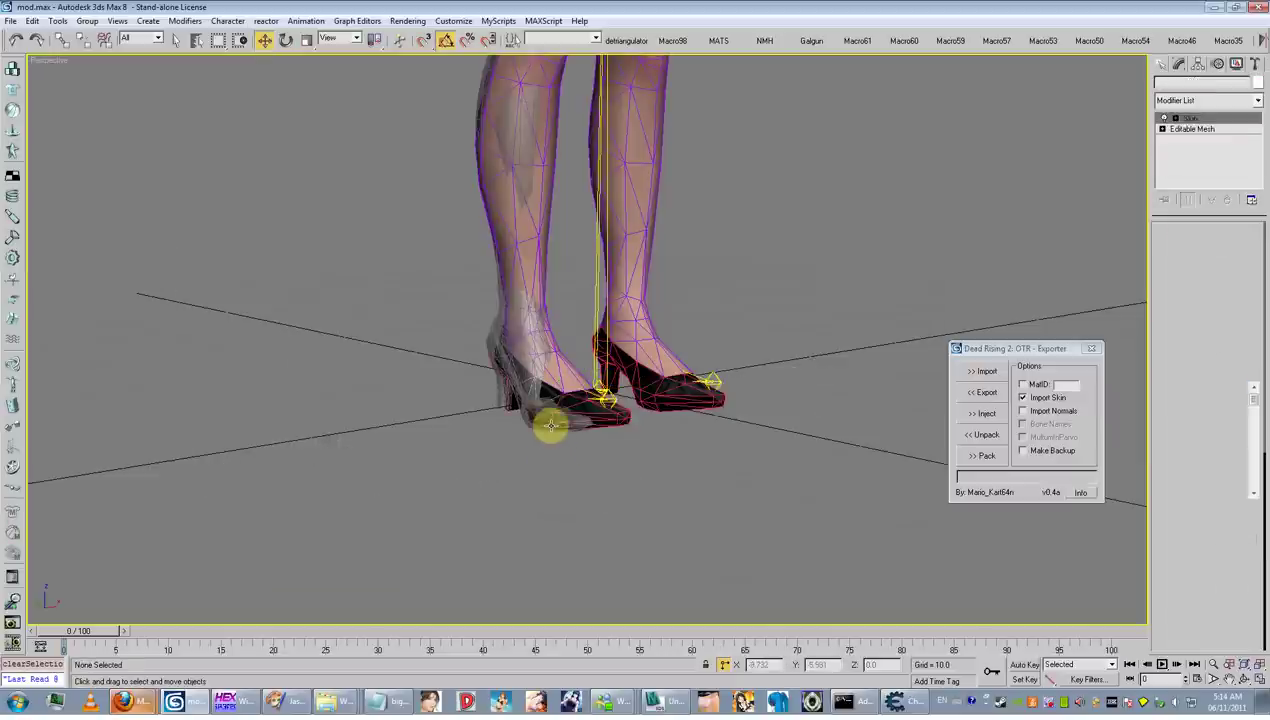
{"action": "right_click", "coordinate": [1238, 130]}
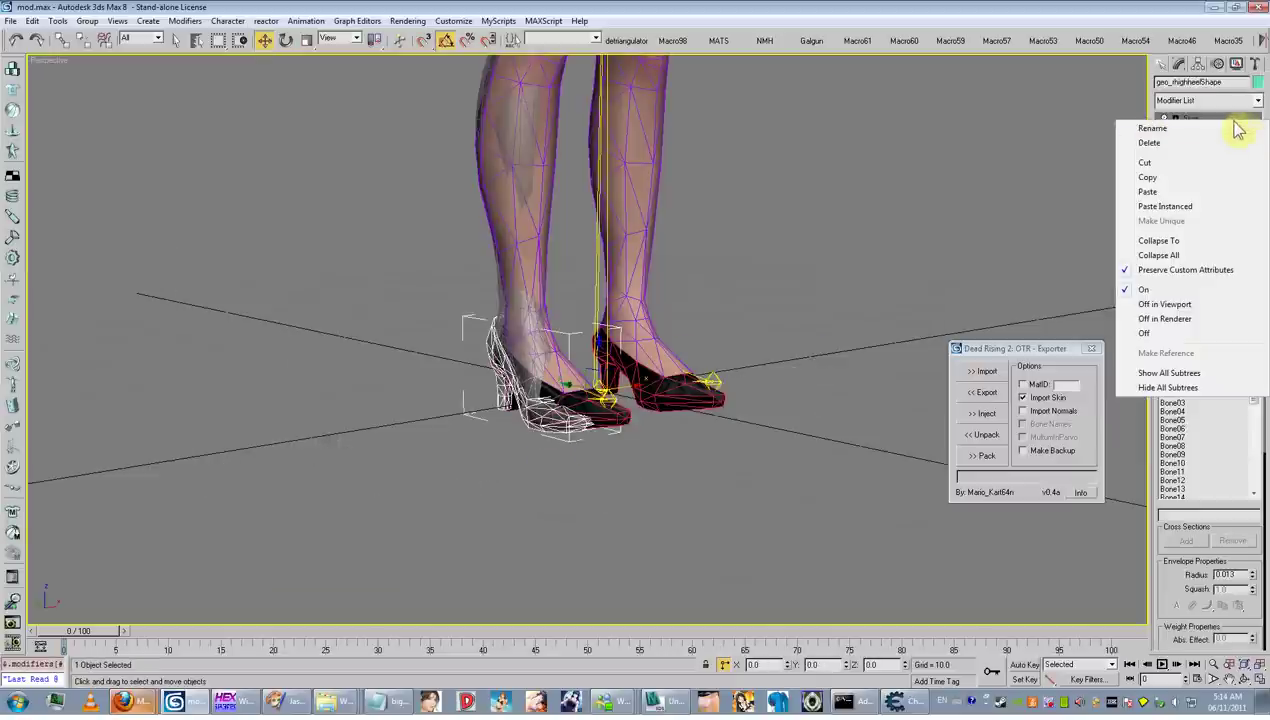
{"action": "left_click", "coordinate": [1145, 178]}
{"action": "left_click", "coordinate": [612, 430]}
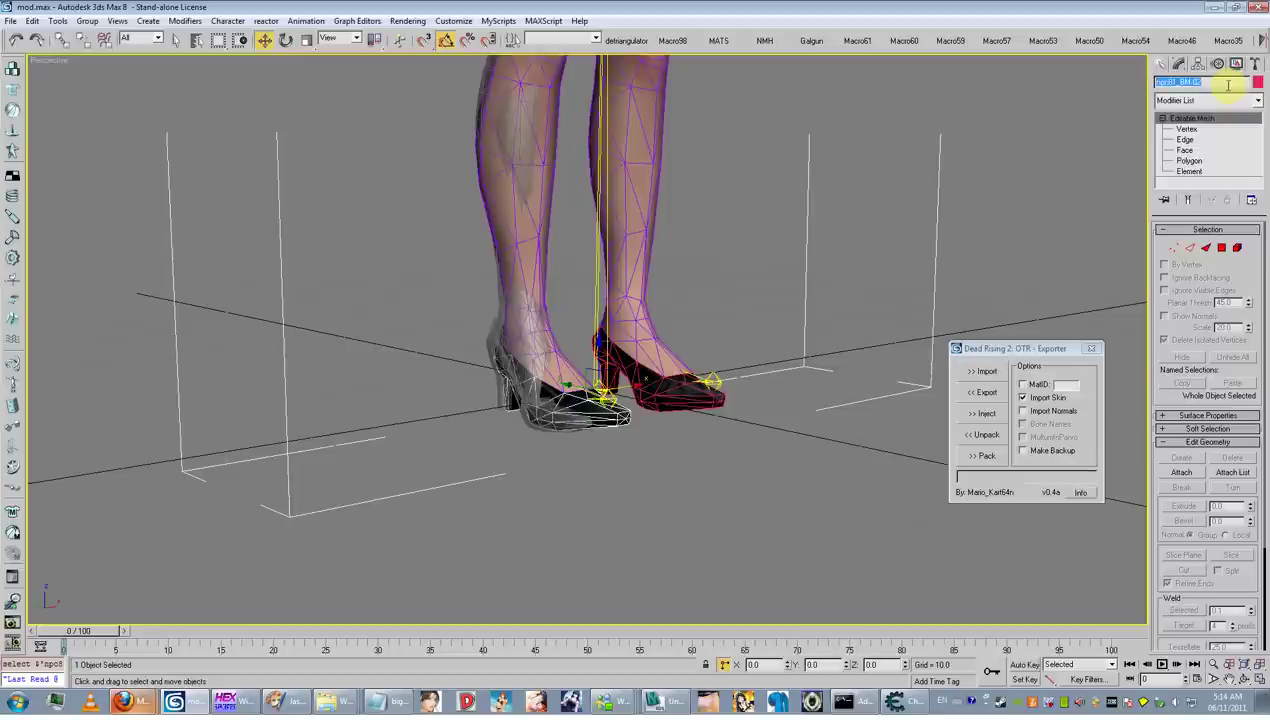
{"action": "right_click", "coordinate": [1228, 85]}
{"action": "left_click", "coordinate": [1190, 134]}
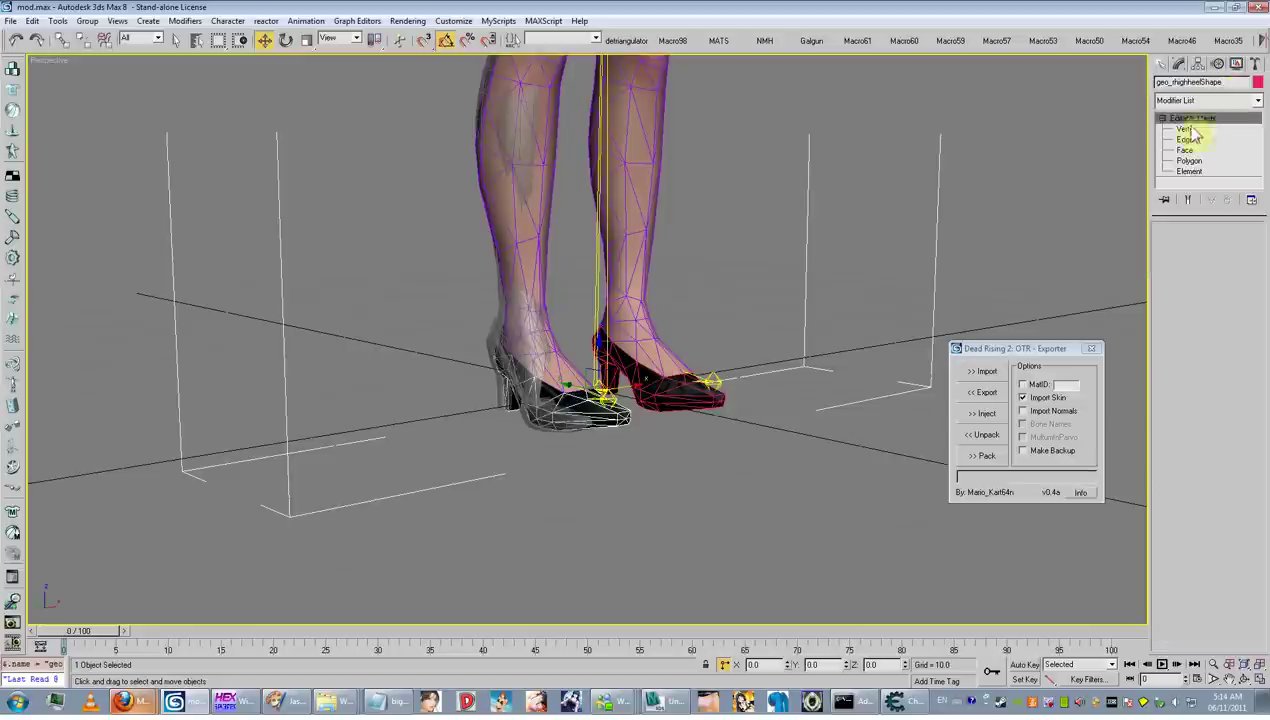
- Select the left shoe and the original left leg mesh, viewing them in wireframe
{"action": "left_click", "coordinate": [617, 462]}
{"action": "left_click", "coordinate": [528, 400]}
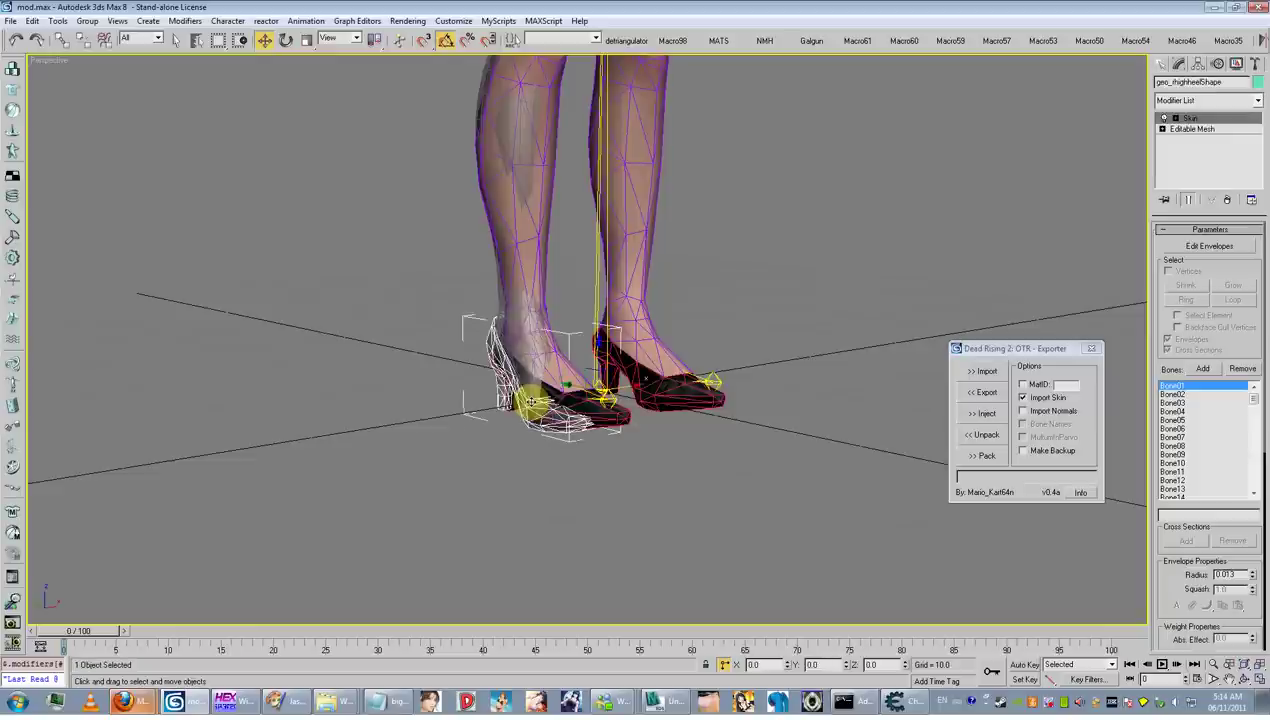
{"action": "left_click", "coordinate": [499, 306]}
{"action": "middle_click_drag", "start_coordinate": [505, 306], "coordinate": [547, 416]}
{"action": "key", "text": "F3"}
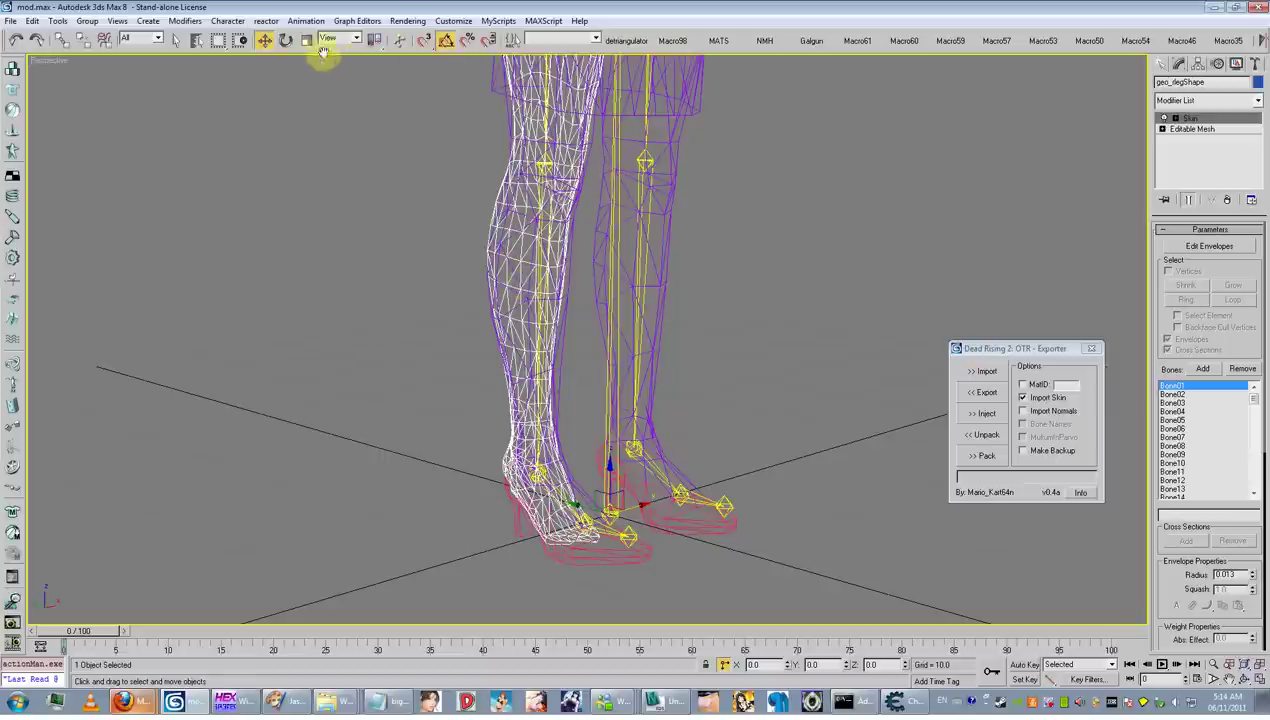
- Rotate the knee bone to test the leg's skinning, then return to shaded display
{"action": "left_click", "coordinate": [523, 155]}
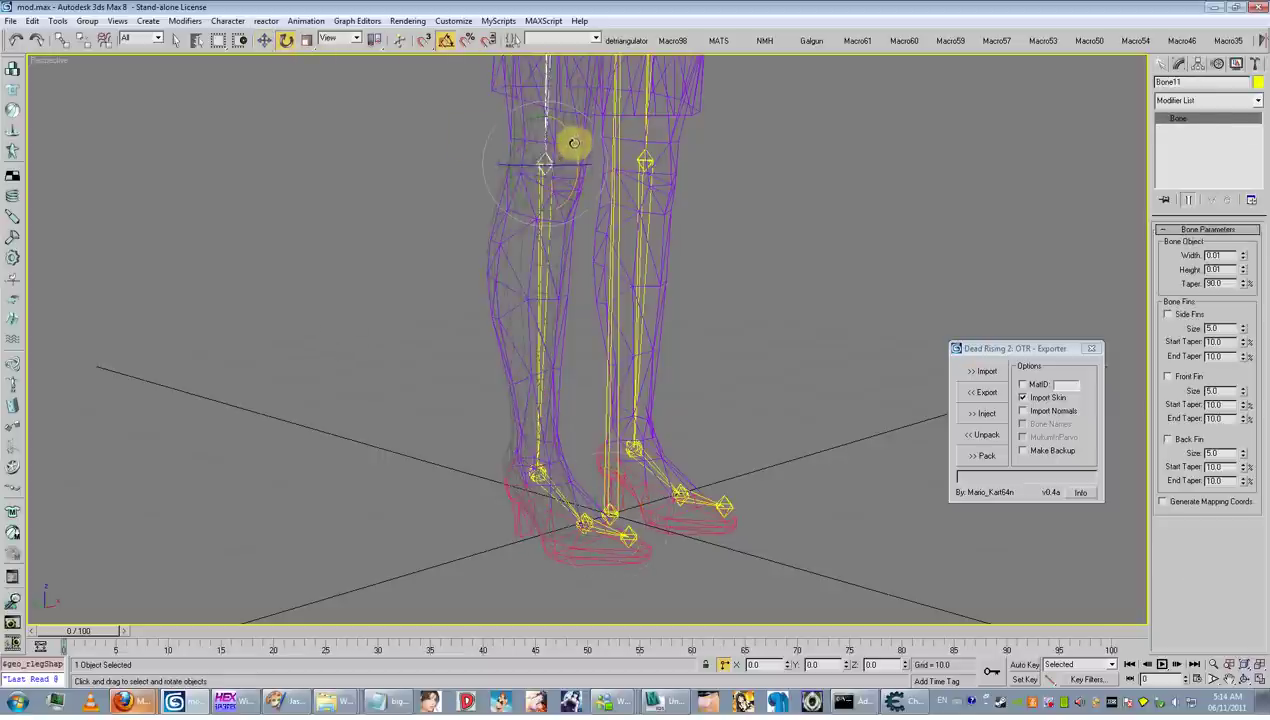
{"action": "mouse_move", "coordinate": [573, 136]}
{"action": "left_mouse_down"}
{"action": "mouse_move", "coordinate": [601, 241]}
{"action": "mouse_move", "coordinate": [593, 193]}
{"action": "mouse_move", "coordinate": [604, 210]}
{"action": "mouse_move", "coordinate": [604, 292]}
{"action": "mouse_move", "coordinate": [581, 326]}
{"action": "mouse_move", "coordinate": [595, 372]}
{"action": "left_mouse_up"}
{"action": "key", "text": "F3"}
- Copy the original geo_flegShape leg's name and its Skin modifier
{"action": "left_click", "coordinate": [428, 377]}
{"action": "left_click", "coordinate": [553, 207]}
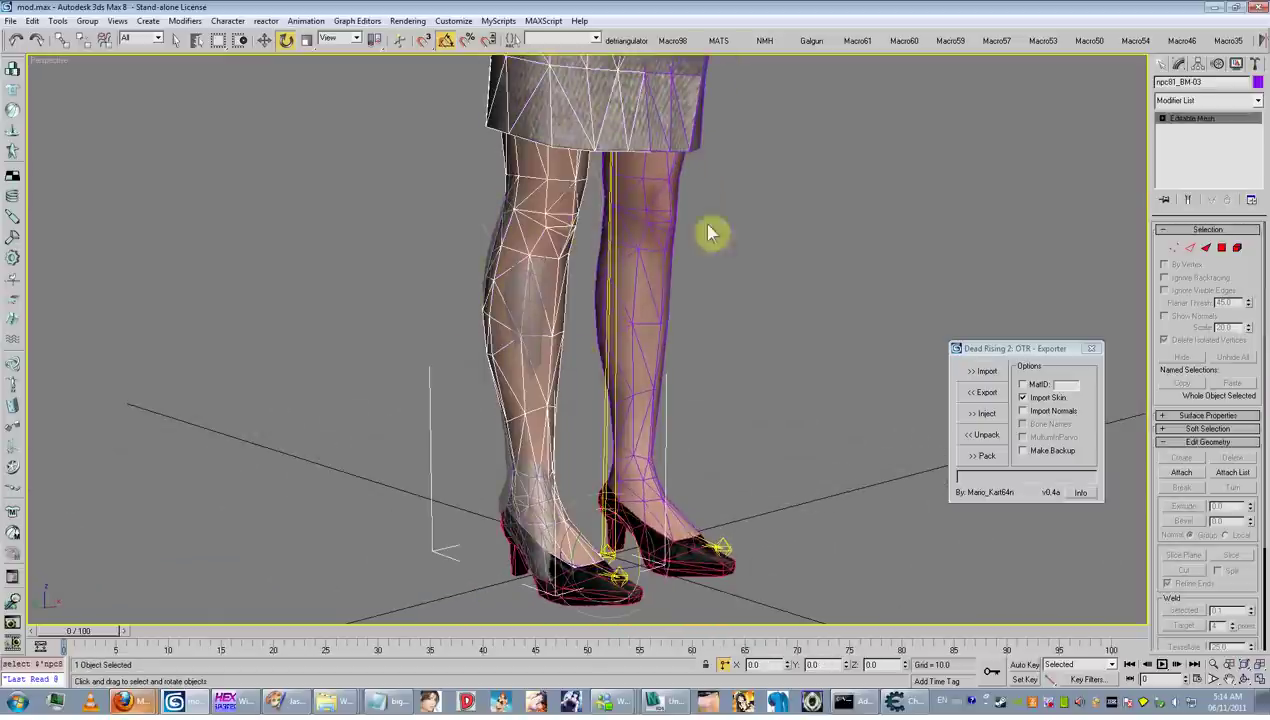
{"action": "left_click", "coordinate": [490, 260]}
{"action": "left_click", "coordinate": [492, 245]}
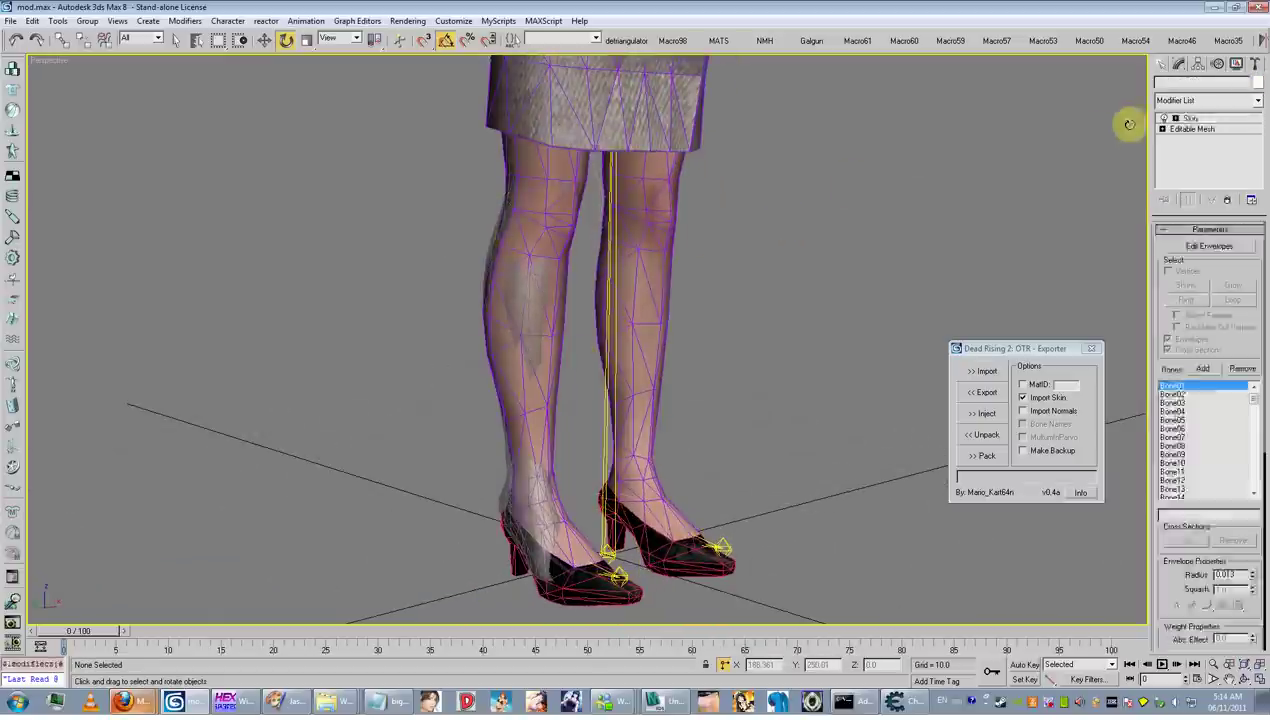
{"action": "right_click", "coordinate": [1158, 84]}
{"action": "left_click", "coordinate": [1135, 134]}
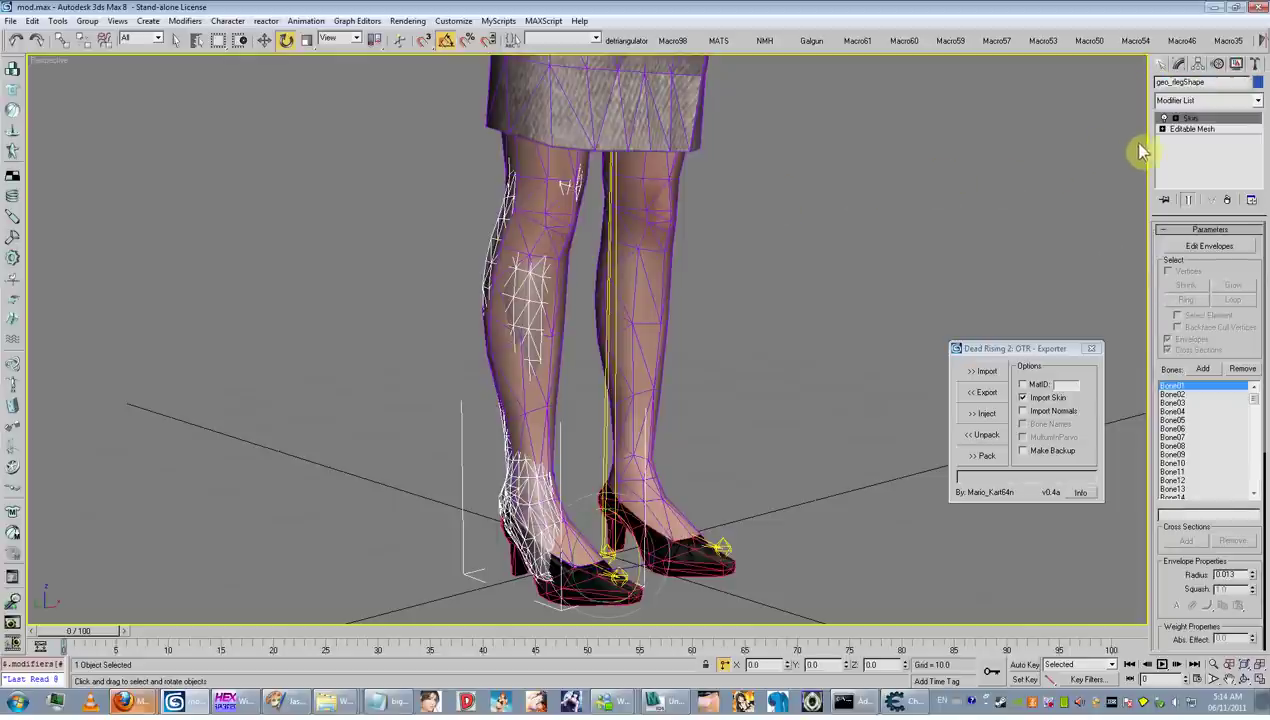
{"action": "right_click", "coordinate": [1197, 128]}
{"action": "left_click", "coordinate": [1162, 178]}
- Paste that name and the Skin modifier onto the new leg mesh npc81_BM-03
{"action": "left_click", "coordinate": [595, 252]}
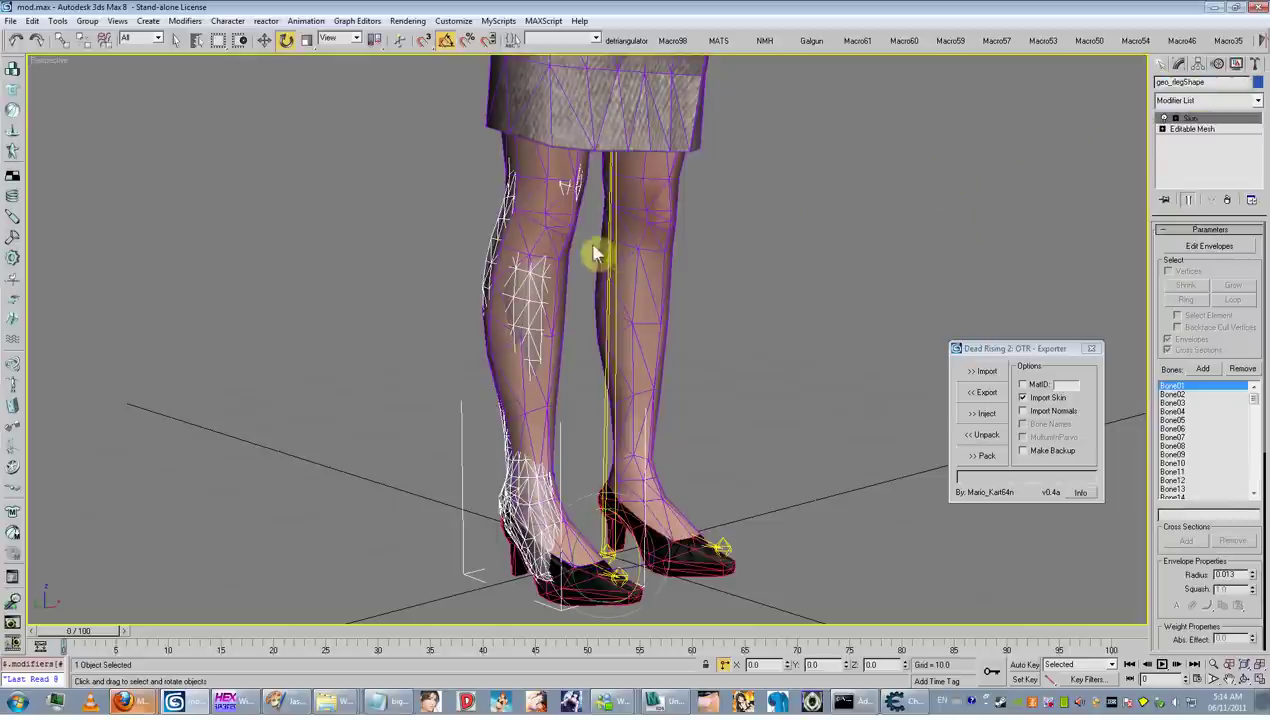
{"action": "left_click", "coordinate": [663, 230]}
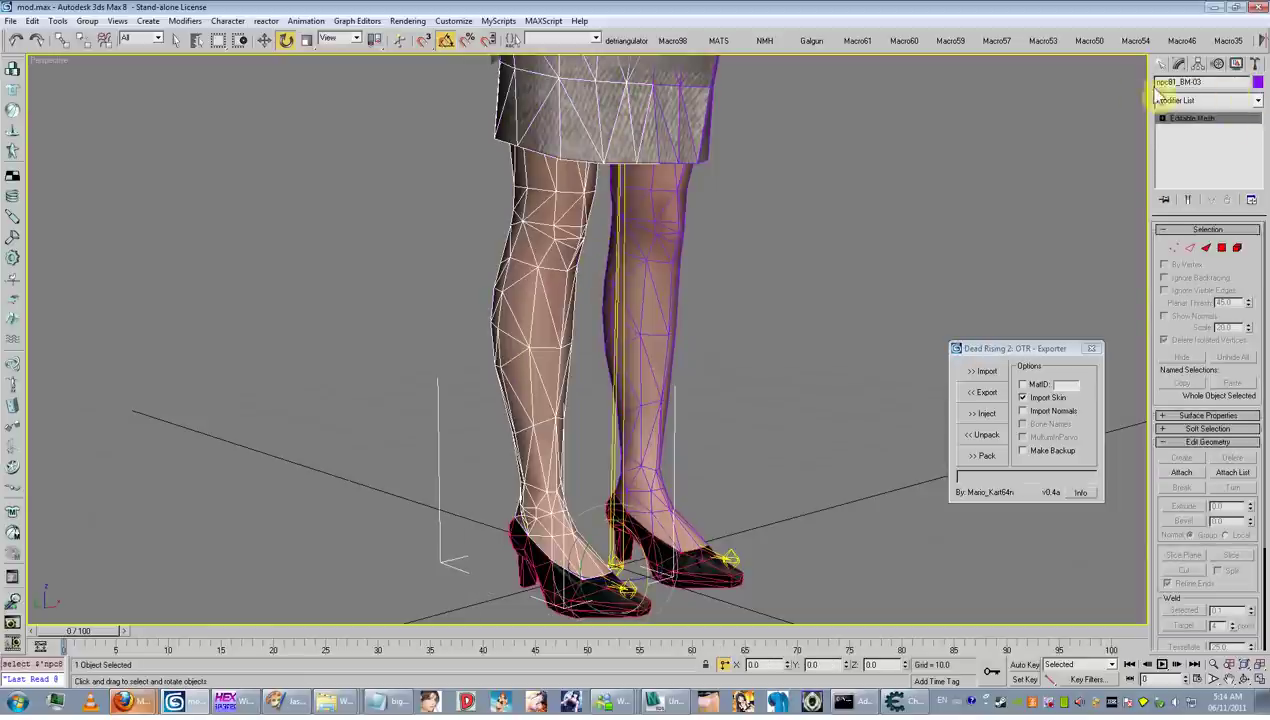
{"action": "right_click", "coordinate": [1203, 93]}
{"action": "right_click", "coordinate": [1205, 83]}
{"action": "left_click", "coordinate": [1190, 137]}
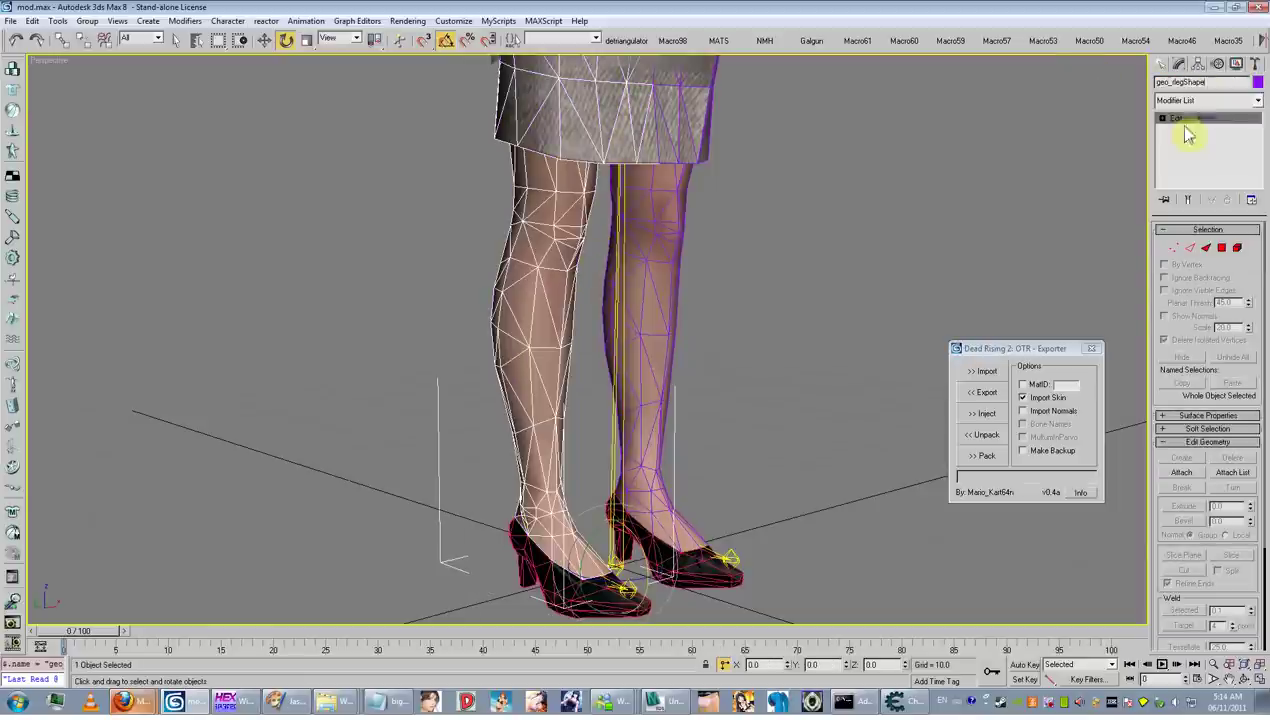
{"action": "right_click", "coordinate": [1205, 122]}
{"action": "left_click", "coordinate": [1162, 204]}
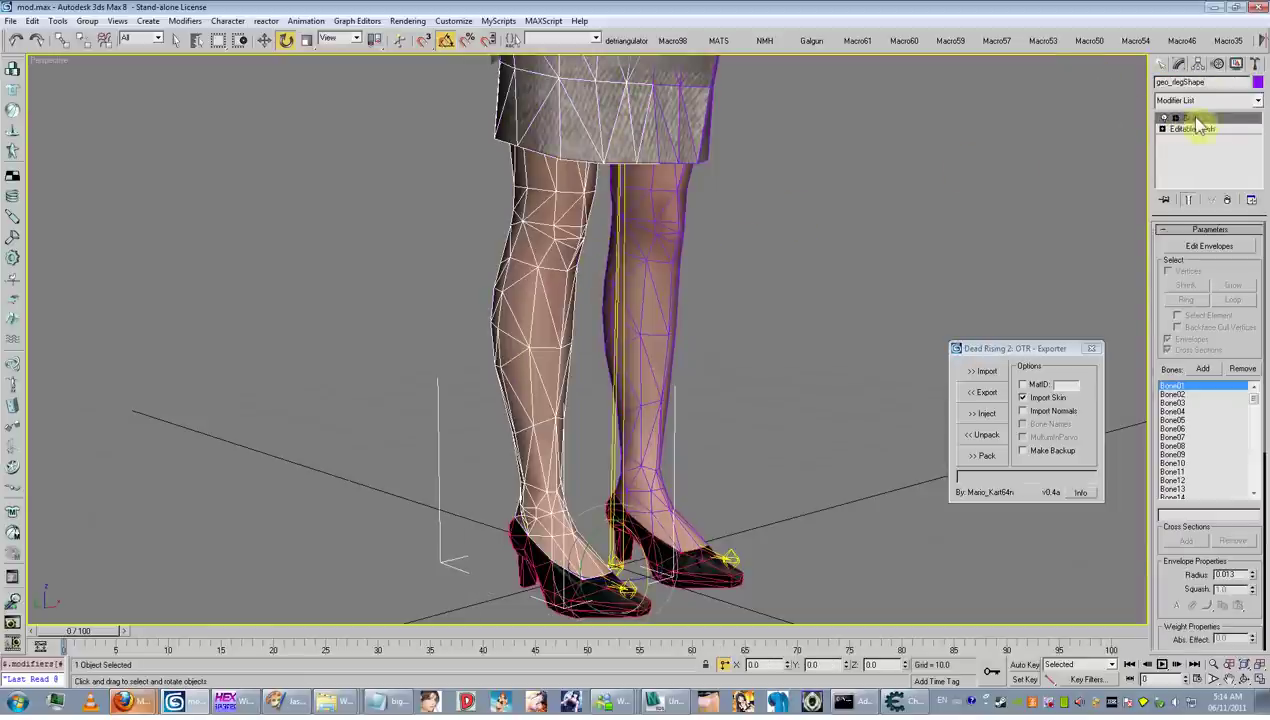
{"action": "left_click", "coordinate": [1198, 120]}
- Pick the overlapping hip bones down to the lower hip bone in wireframe, ready to rotate
{"action": "middle_click_drag", "start_coordinate": [790, 210], "coordinate": [746, 400]}
{"action": "key", "text": "F3"}
{"action": "scroll", "coordinate": [703, 388], "scroll_direction": "down", "scroll_amount": 1}
{"action": "scroll", "coordinate": [698, 360], "scroll_direction": "up", "scroll_amount": 4}
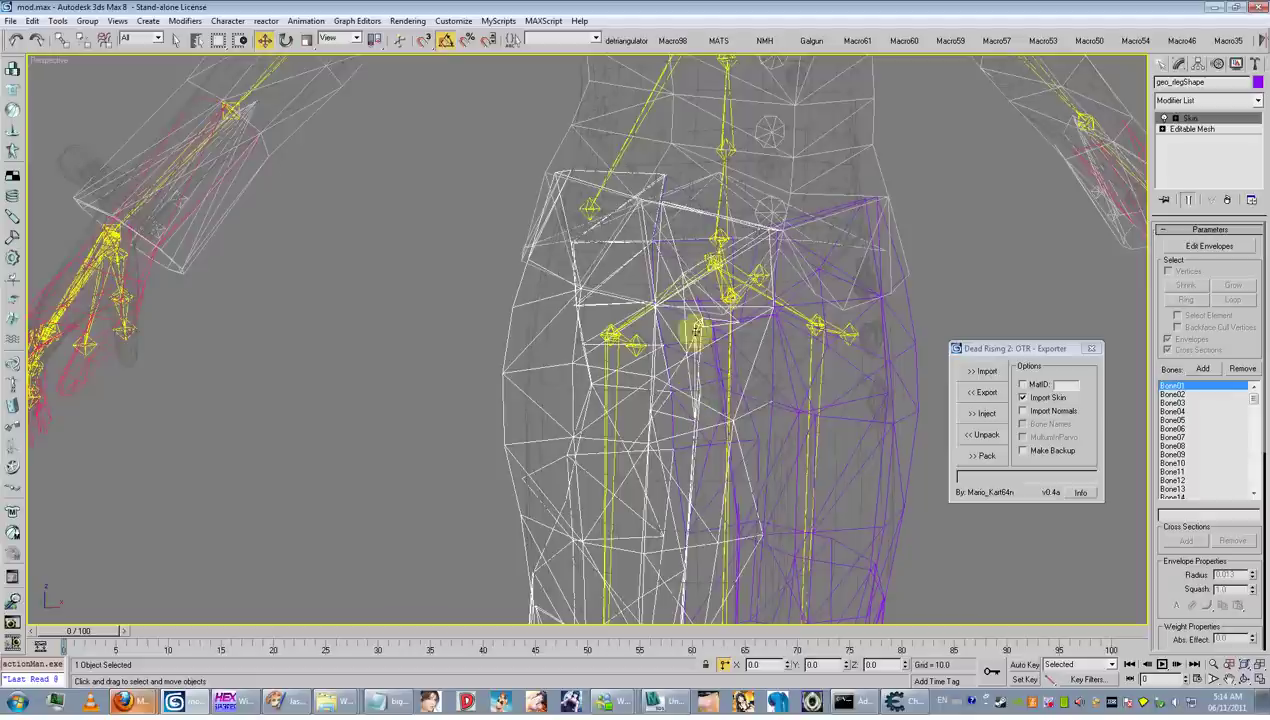
{"action": "left_click", "coordinate": [714, 243]}
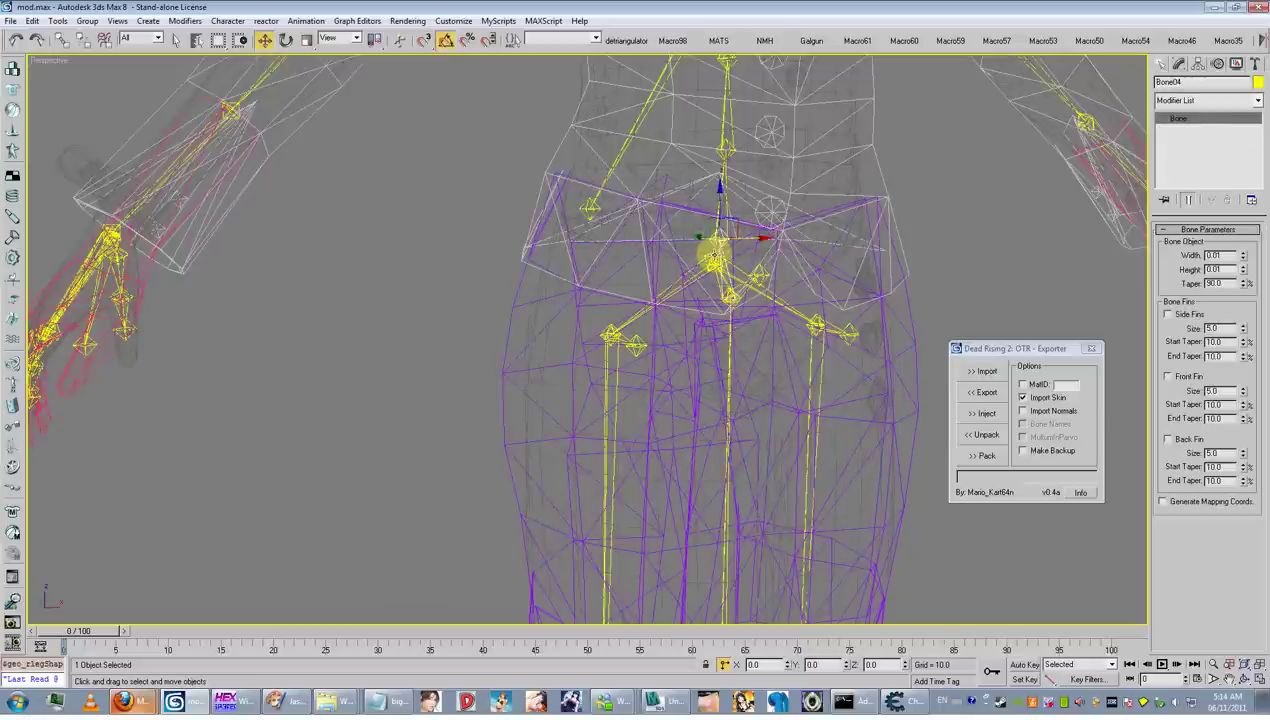
{"action": "left_click", "coordinate": [714, 247]}
{"action": "left_click", "coordinate": [714, 250]}
{"action": "left_click", "coordinate": [713, 253]}
{"action": "left_click", "coordinate": [713, 256]}
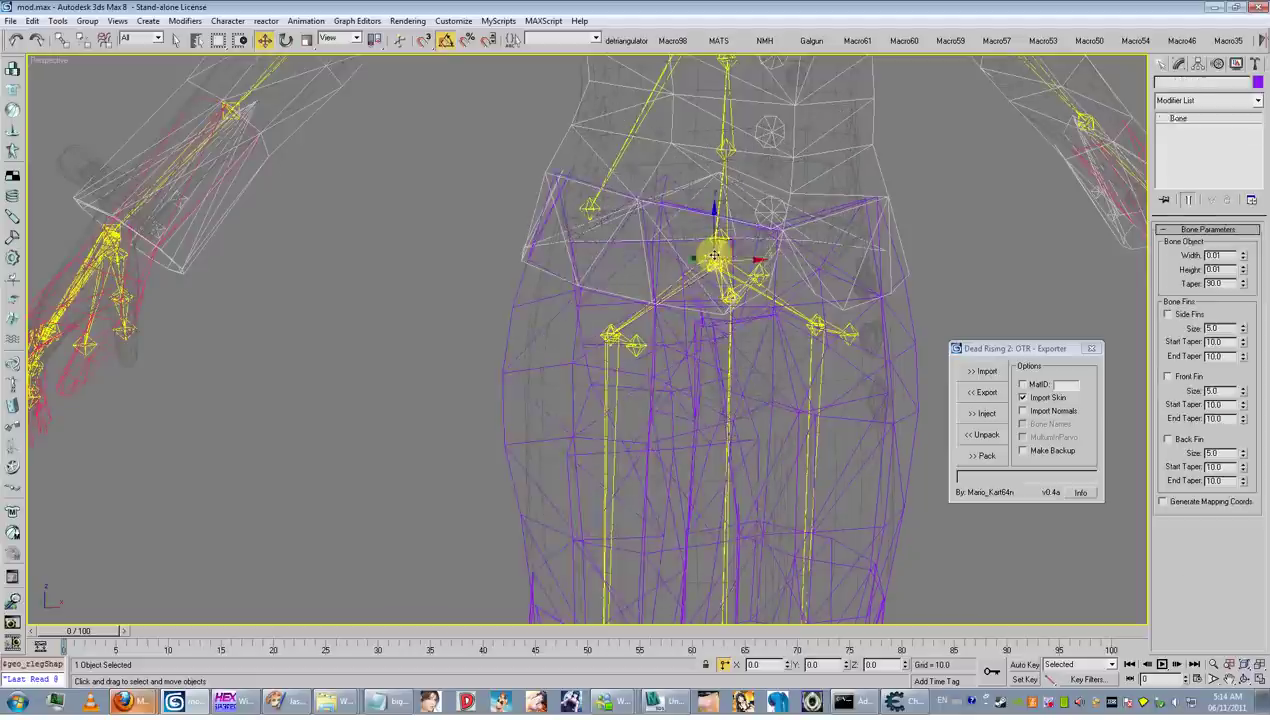
{"action": "key", "text": "e"}
{"action": "key", "text": "F3"}
{"action": "scroll", "coordinate": [680, 250], "scroll_direction": "down", "scroll_amount": 5}
{"action": "right_click", "coordinate": [680, 235]}
{"action": "left_click", "coordinate": [731, 283]}
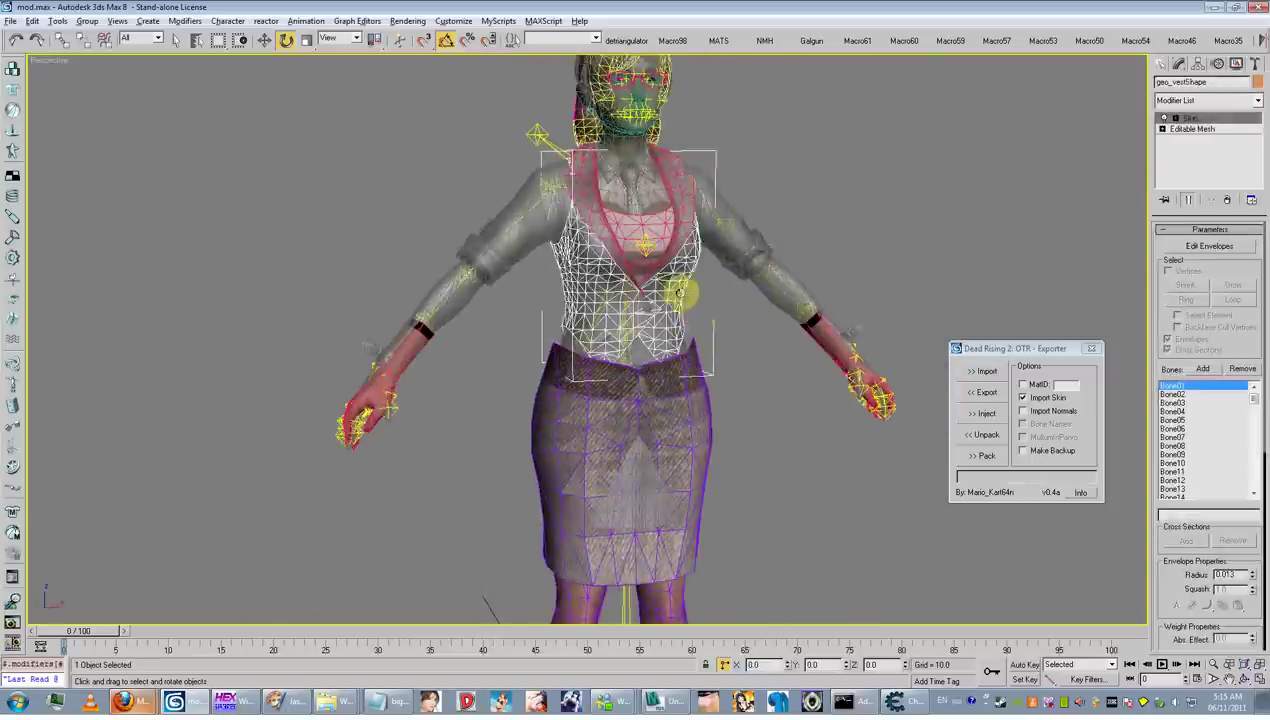
{"action": "left_click", "coordinate": [1216, 120]}
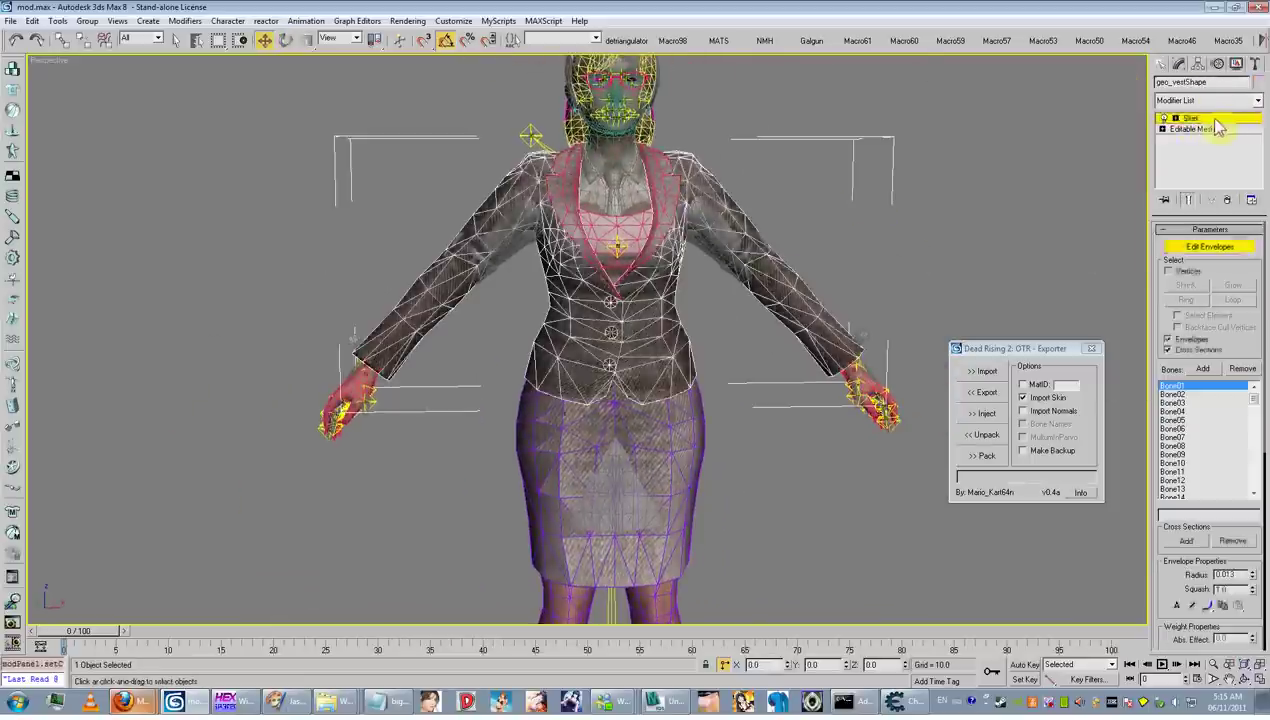
{"action": "scroll", "coordinate": [969, 263], "scroll_direction": "up", "scroll_amount": 4}
{"action": "left_click", "coordinate": [866, 260]}
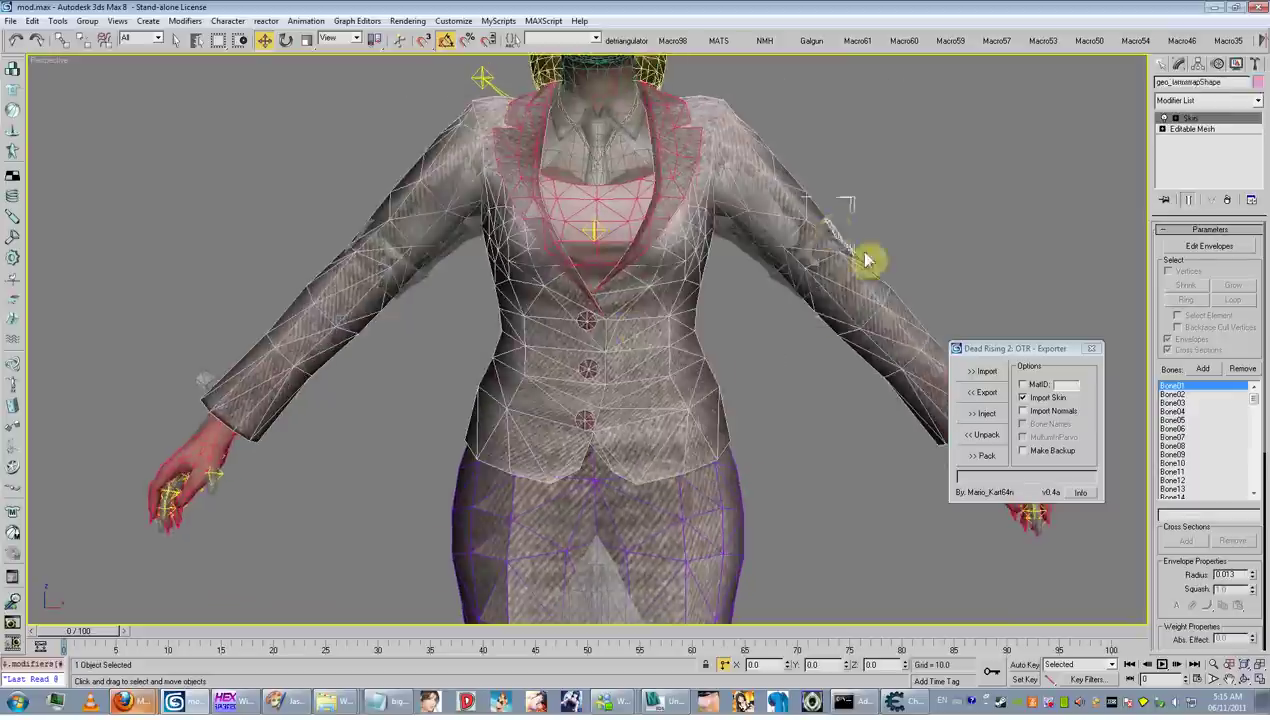
{"action": "scroll", "coordinate": [866, 260], "scroll_direction": "down", "scroll_amount": 5}
{"action": "left_click", "coordinate": [666, 352]}
{"action": "scroll", "coordinate": [666, 352], "scroll_direction": "up", "scroll_amount": 6}
{"action": "right_click", "coordinate": [1191, 130]}
{"action": "left_click", "coordinate": [1165, 372]}
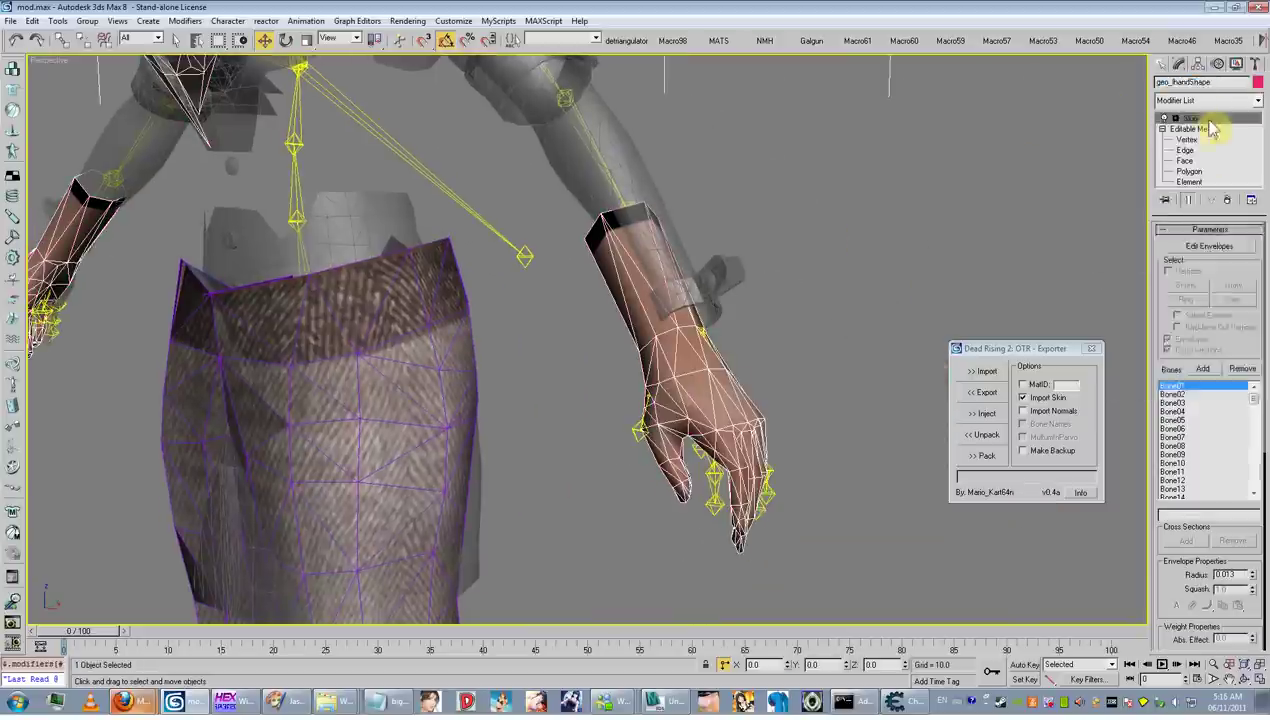
{"action": "scroll", "coordinate": [1063, 147], "scroll_direction": "down", "scroll_amount": 5}
{"action": "scroll", "coordinate": [751, 275], "scroll_direction": "up", "scroll_amount": 6}
{"action": "right_click", "coordinate": [751, 275]}
{"action": "right_click", "coordinate": [1180, 84]}
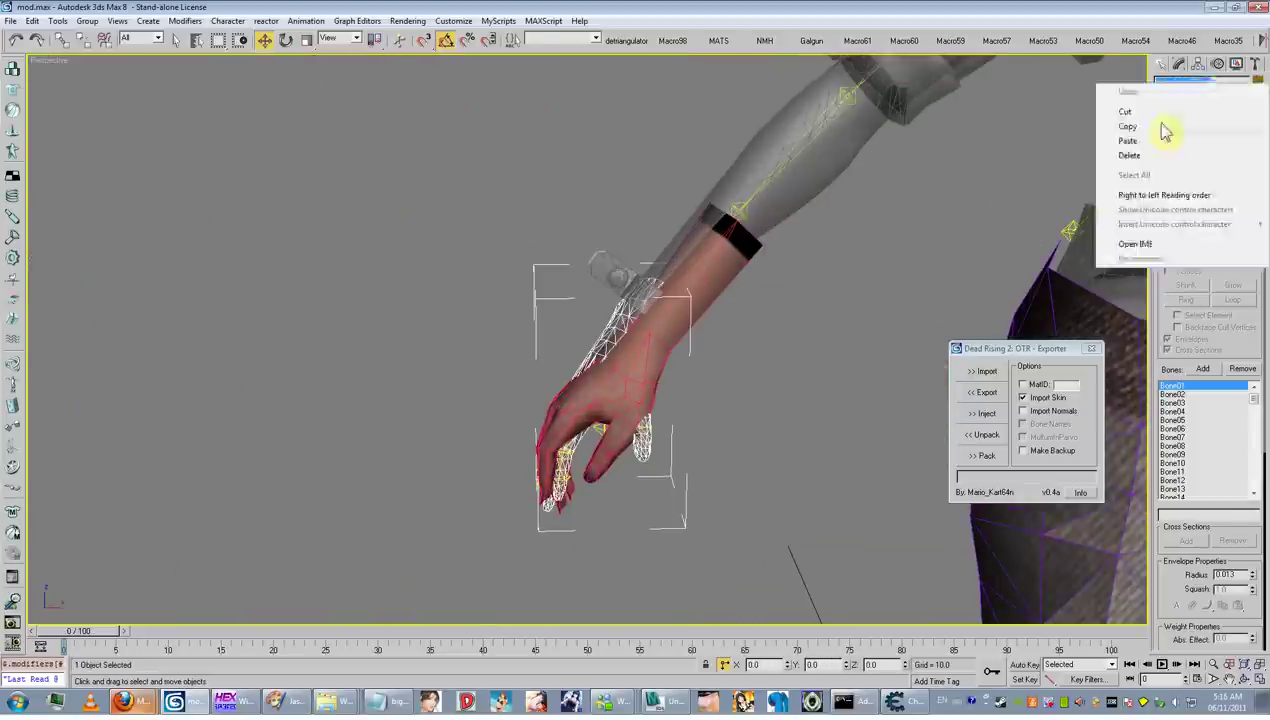
{"action": "right_click", "coordinate": [723, 335]}
{"action": "scroll", "coordinate": [746, 397], "scroll_direction": "down", "scroll_amount": 5}
{"action": "scroll", "coordinate": [601, 530], "scroll_direction": "up", "scroll_amount": 7}
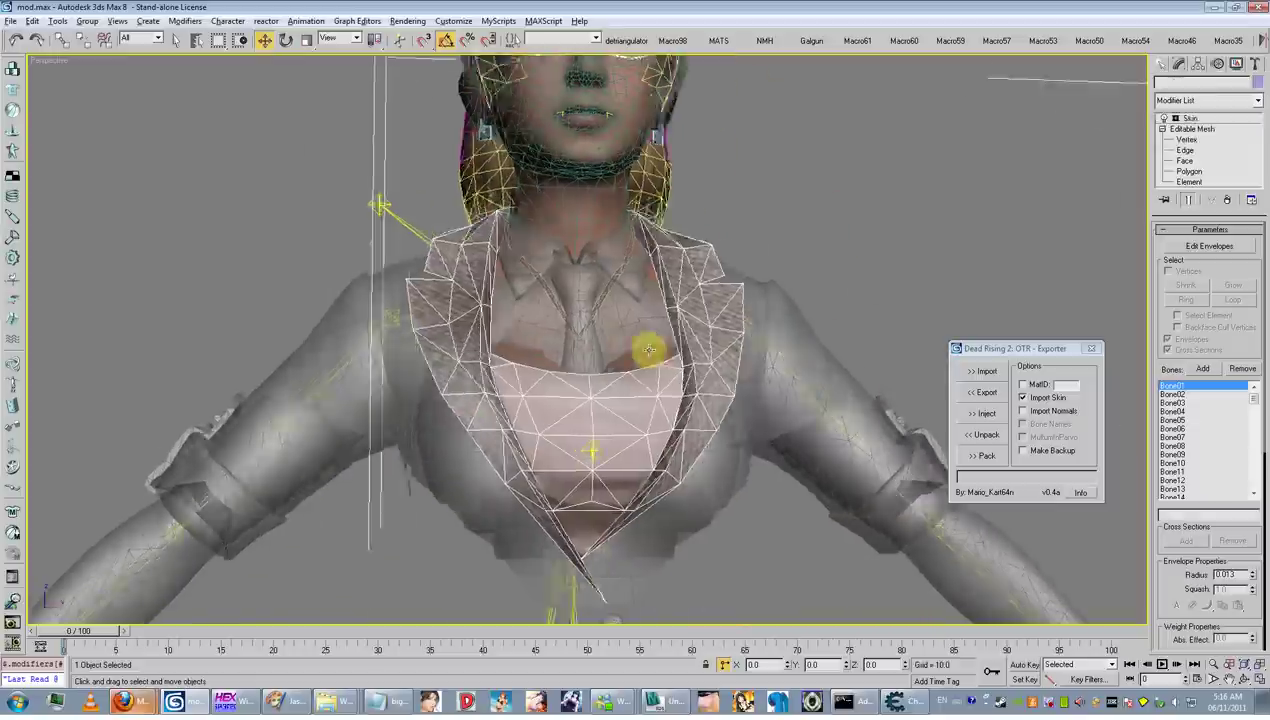
{"action": "scroll", "coordinate": [984, 227], "scroll_direction": "down", "scroll_amount": 2}
{"action": "scroll", "coordinate": [743, 266], "scroll_direction": "down", "scroll_amount": 4}
{"action": "left_click", "coordinate": [880, 540]}
{"action": "scroll", "coordinate": [880, 540], "scroll_direction": "up", "scroll_amount": 1}
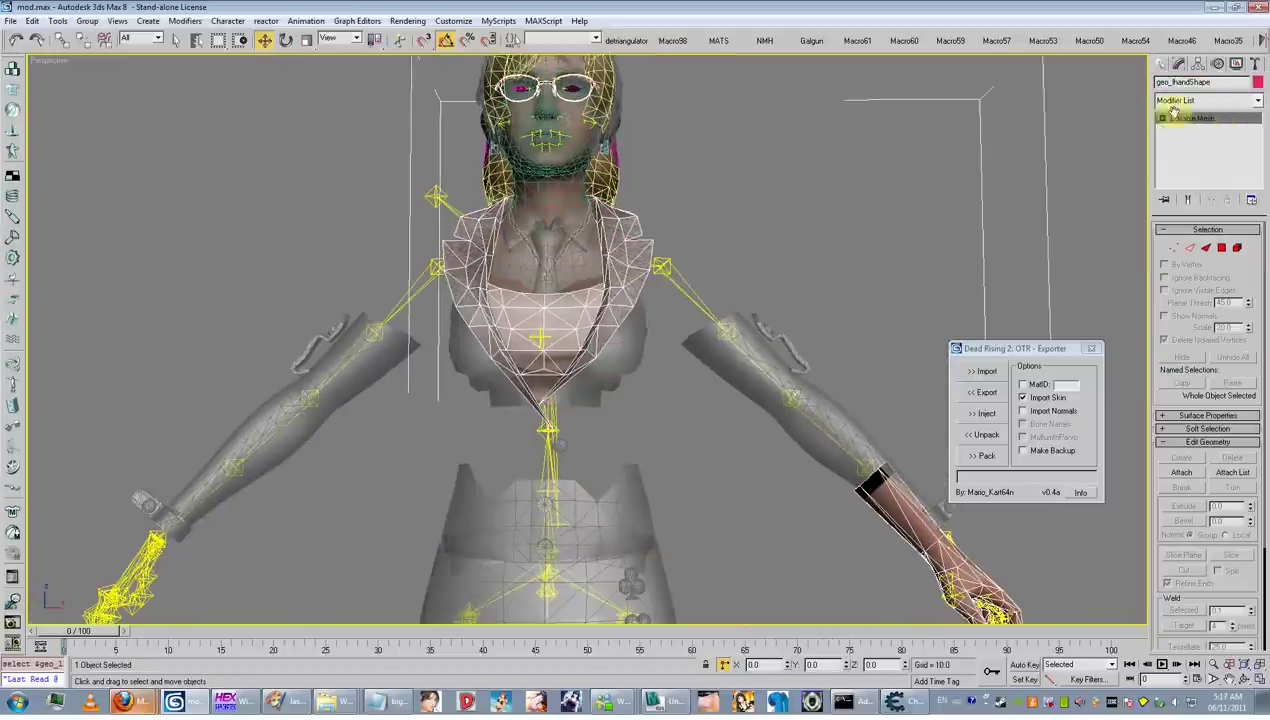
{"action": "left_click", "coordinate": [560, 300]}
{"action": "scroll", "coordinate": [771, 244], "scroll_direction": "down", "scroll_amount": 5}
{"action": "right_click", "coordinate": [771, 244]}
{"action": "scroll", "coordinate": [788, 377], "scroll_direction": "up", "scroll_amount": 6}
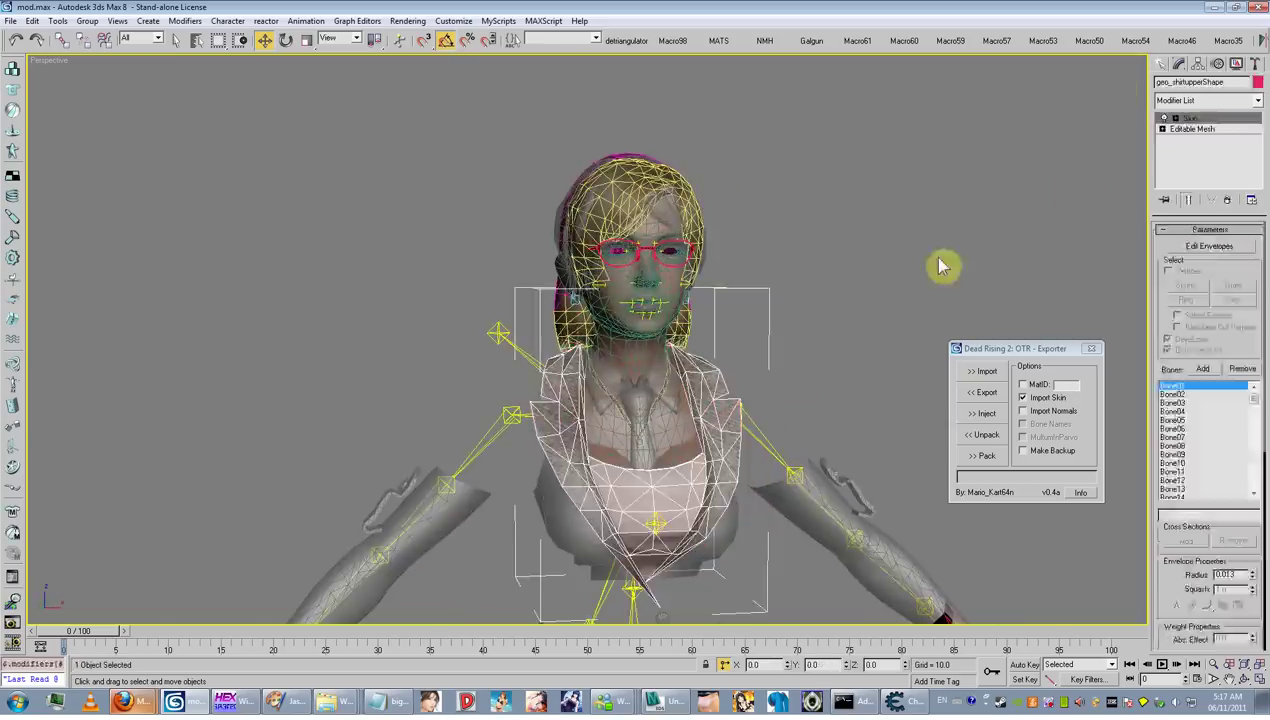
{"action": "scroll", "coordinate": [660, 343], "scroll_direction": "up", "scroll_amount": 3}
{"action": "scroll", "coordinate": [700, 260], "scroll_direction": "down", "scroll_amount": 2}
{"action": "scroll", "coordinate": [751, 187], "scroll_direction": "up", "scroll_amount": 2}
{"action": "left_click", "coordinate": [751, 187]}
{"action": "scroll", "coordinate": [1055, 198], "scroll_direction": "down", "scroll_amount": 2}
{"action": "right_click", "coordinate": [1197, 130]}
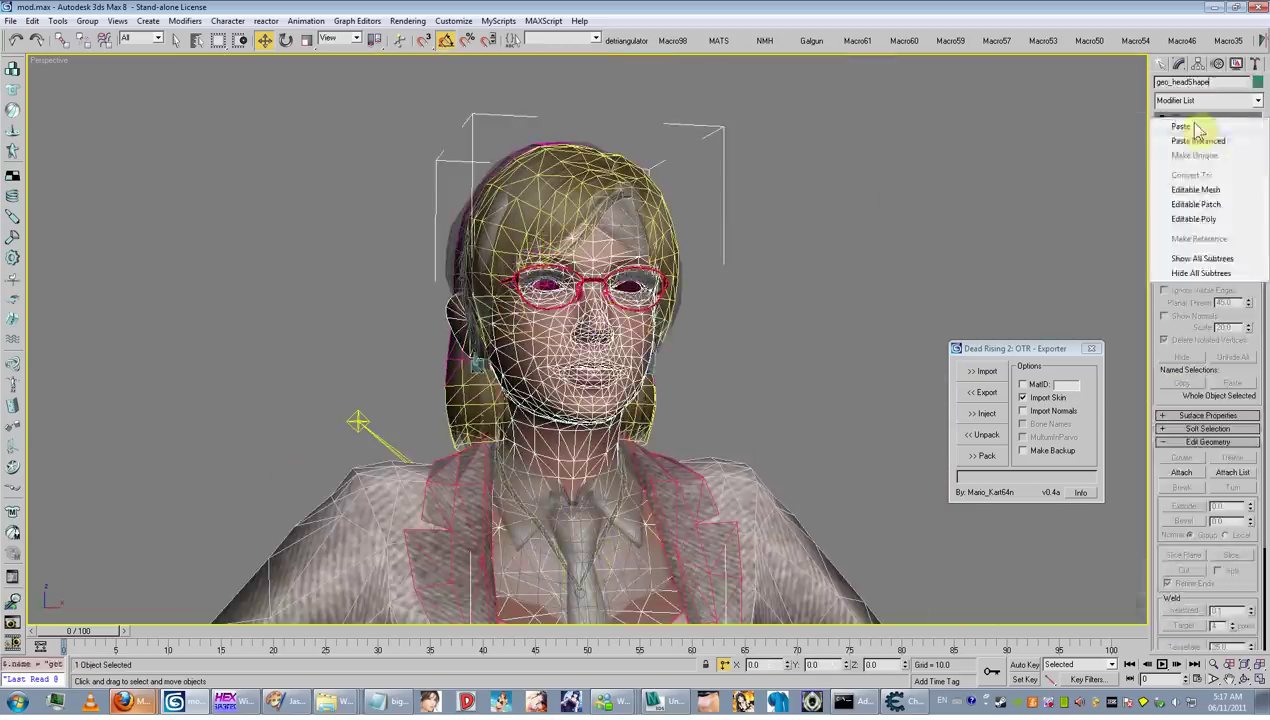
{"action": "left_click", "coordinate": [340, 397]}
{"action": "scroll", "coordinate": [340, 397], "scroll_direction": "up", "scroll_amount": 3}
{"action": "middle_click_drag", "start_coordinate": [600, 300], "coordinate": [480, 300], "text": "alt"}
{"action": "key", "text": "alt+Tab"}
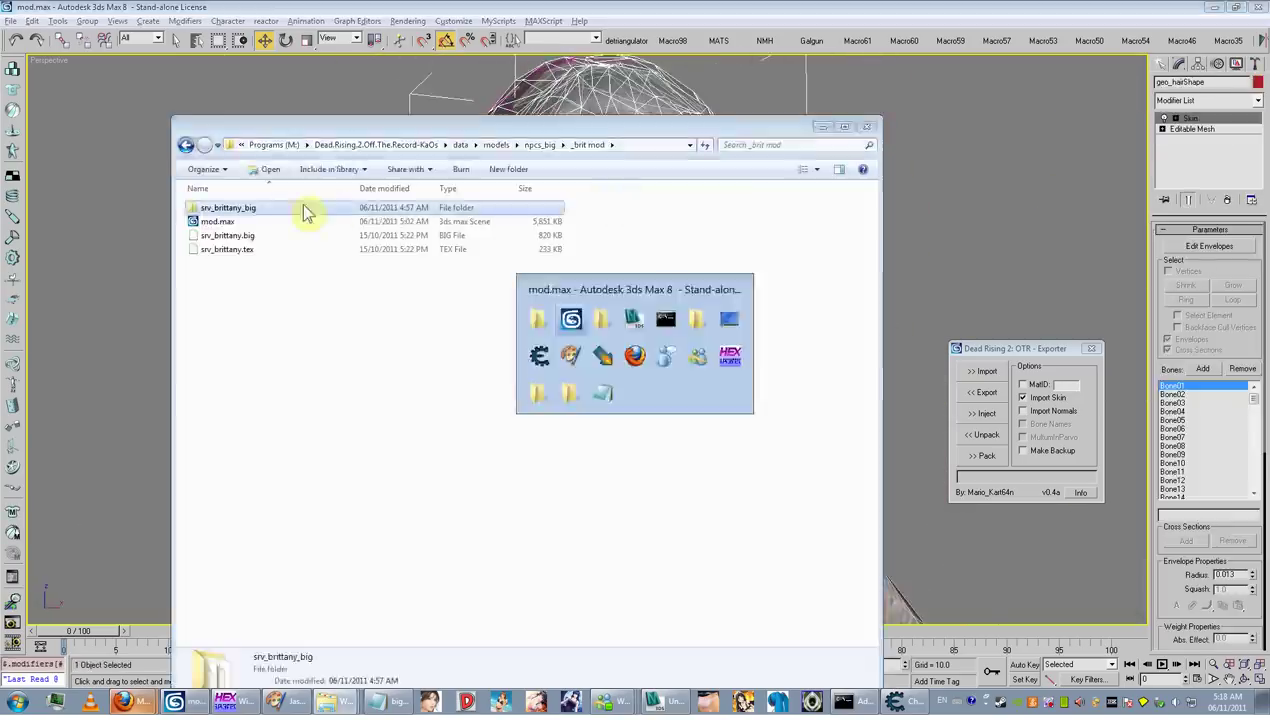
{"action": "key", "text": "alt+Tab"}
{"action": "key", "text": "alt+Tab"}
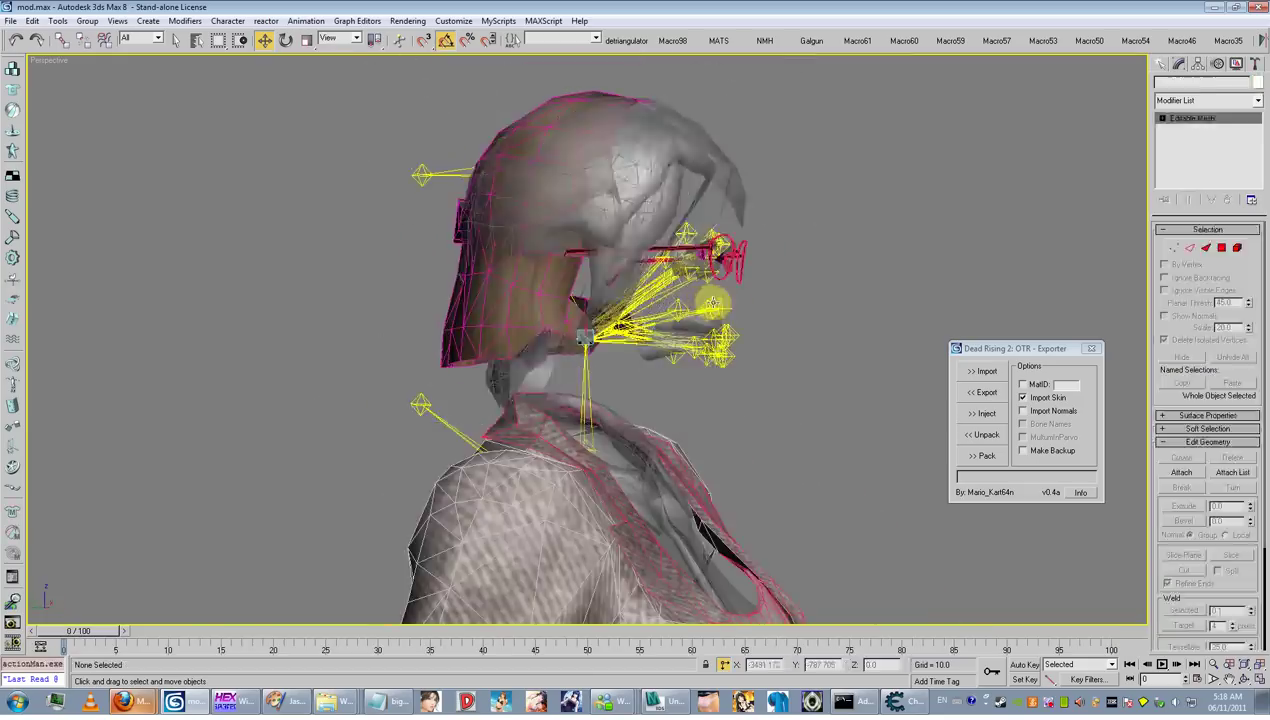
{"action": "right_click", "coordinate": [1190, 118]}
{"action": "left_click", "coordinate": [1162, 176]}
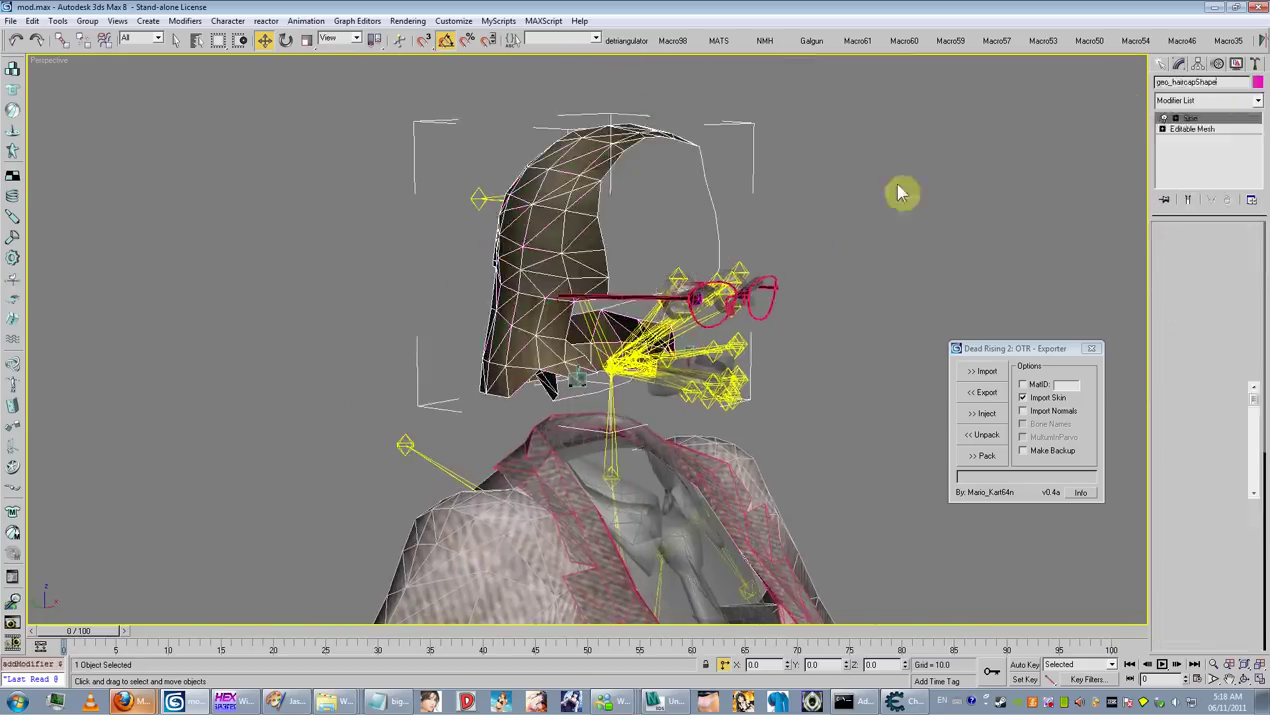
{"action": "scroll", "coordinate": [629, 312], "scroll_direction": "up", "scroll_amount": 6}
{"action": "middle_click_drag", "start_coordinate": [629, 312], "coordinate": [579, 336], "text": "alt"}
{"action": "left_click", "coordinate": [612, 288], "text": "ctrl"}
{"action": "scroll", "coordinate": [430, 332], "scroll_direction": "up", "scroll_amount": 6}
{"action": "scroll", "coordinate": [420, 334], "scroll_direction": "down", "scroll_amount": 6}
{"action": "scroll", "coordinate": [579, 336], "scroll_direction": "up", "scroll_amount": 6}
{"action": "left_click", "coordinate": [579, 336]}
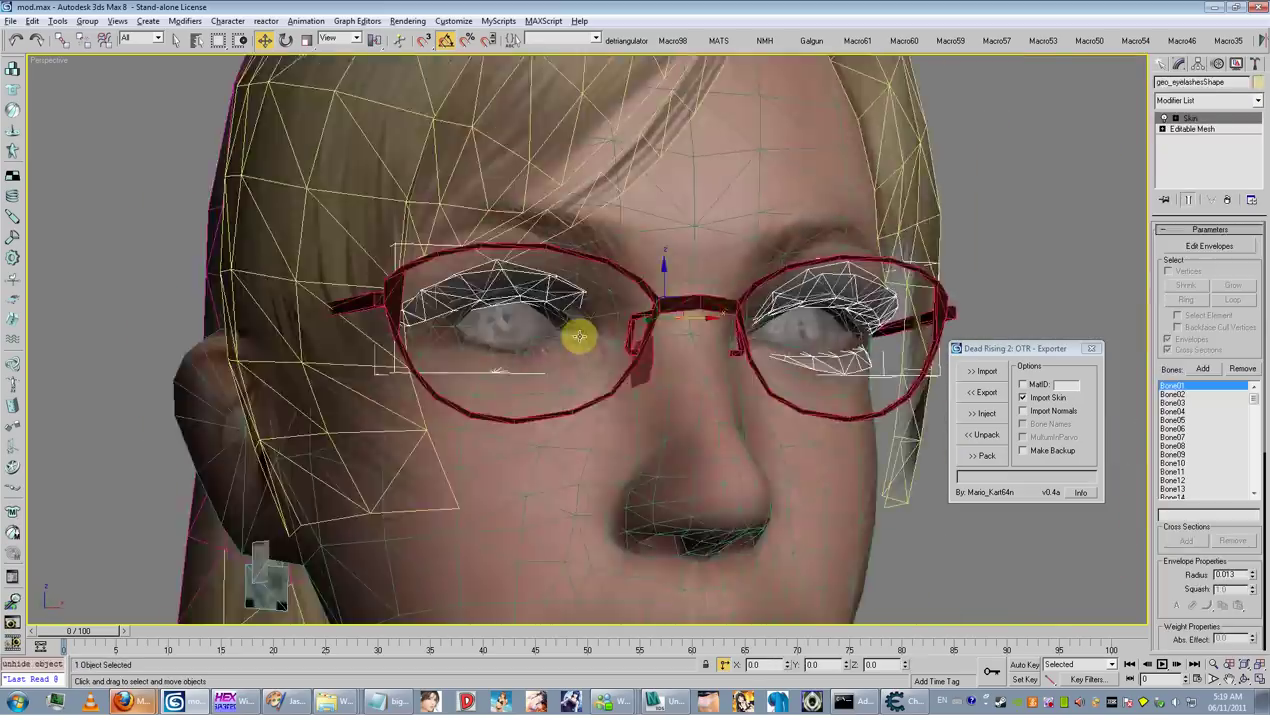
{"action": "scroll", "coordinate": [579, 336], "scroll_direction": "down", "scroll_amount": 5}
{"action": "middle_click_drag", "start_coordinate": [754, 439], "coordinate": [754, 439], "text": "alt"}
{"action": "scroll", "coordinate": [697, 502], "scroll_direction": "down", "scroll_amount": 3}
{"action": "left_click", "coordinate": [697, 502]}
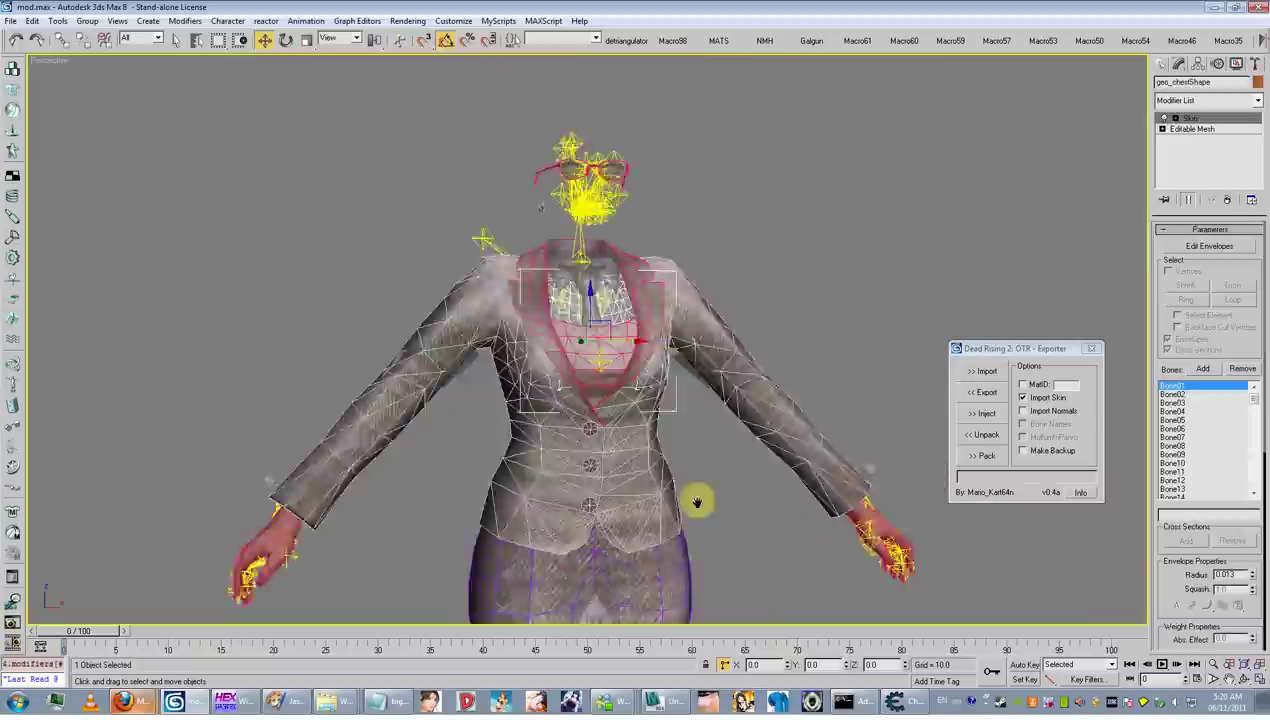
{"action": "right_click", "coordinate": [658, 213]}
{"action": "middle_click_drag", "start_coordinate": [658, 213], "coordinate": [640, 120]}
{"action": "left_click", "coordinate": [524, 553]}
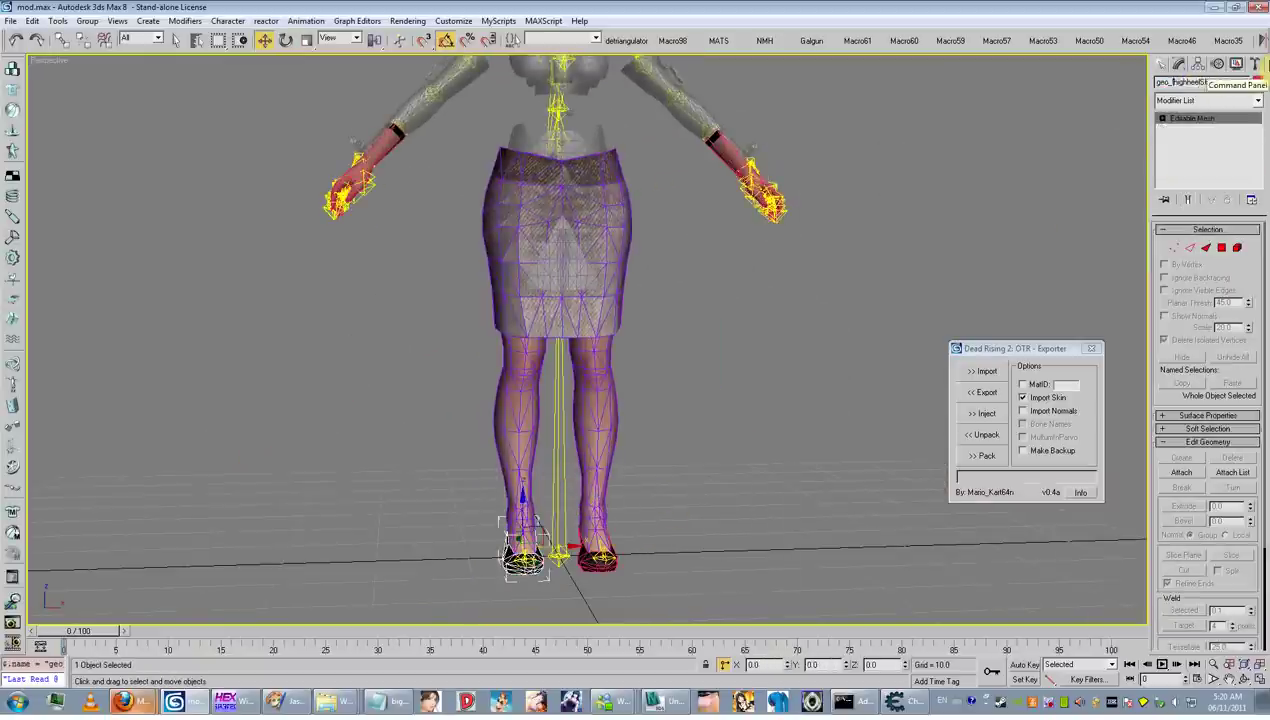
{"action": "left_click", "coordinate": [1190, 118]}
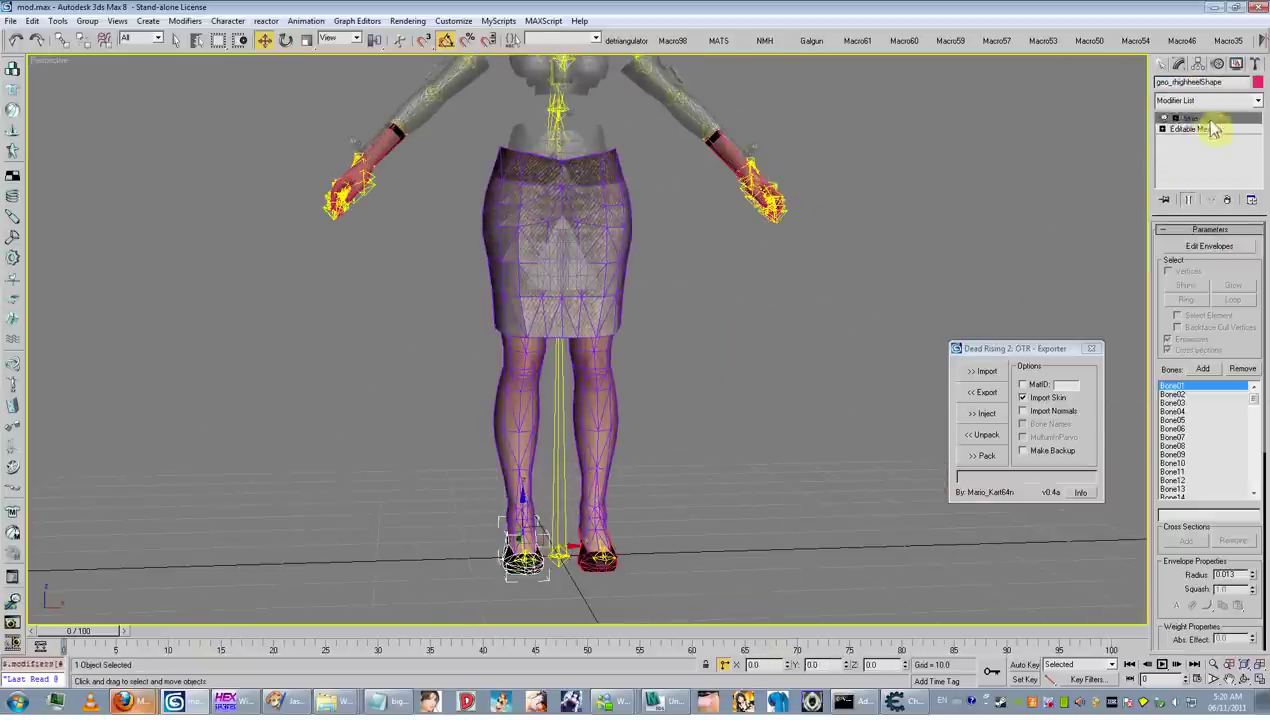
{"action": "key", "text": "z"}
{"action": "left_click", "coordinate": [1162, 255]}
{"action": "scroll", "coordinate": [808, 218], "scroll_direction": "down", "scroll_amount": 3}
{"action": "left_click", "coordinate": [808, 218]}
- Frame the model from the skirt up through the torso to the head and glasses
{"action": "middle_click_drag", "start_coordinate": [808, 218], "coordinate": [751, 439]}
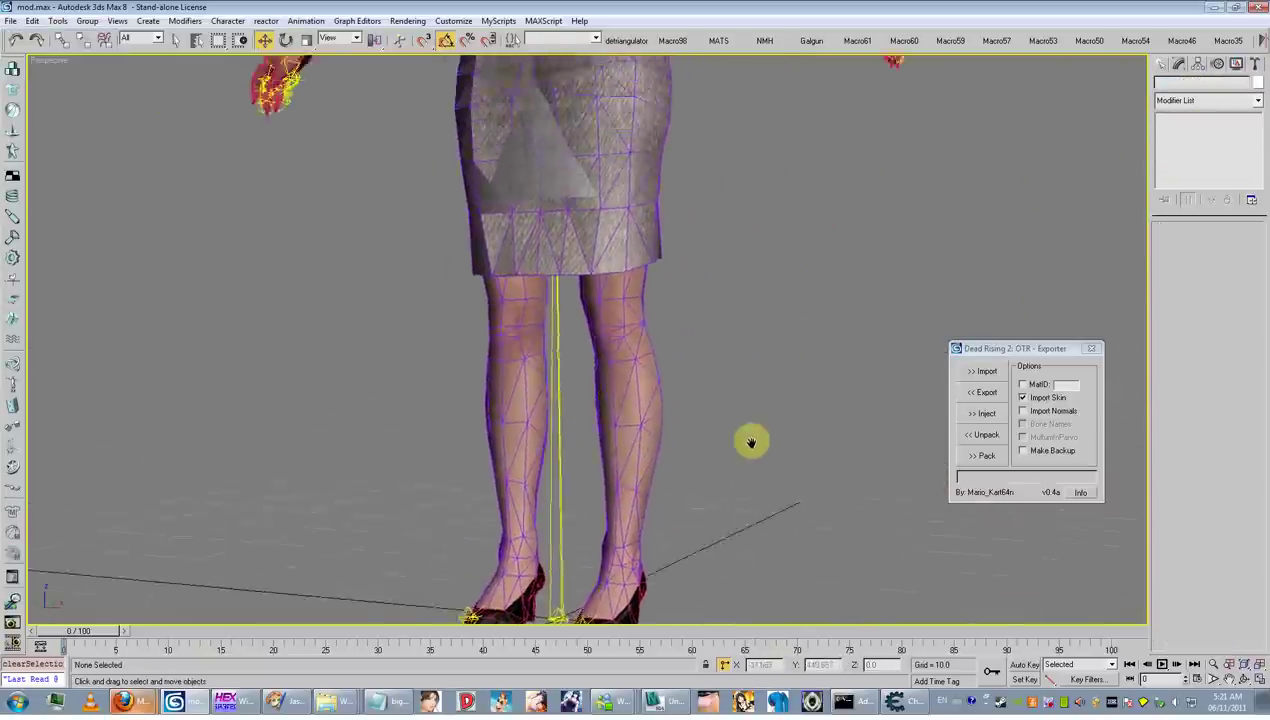
{"action": "scroll", "coordinate": [751, 439], "scroll_direction": "down", "scroll_amount": 2}
{"action": "scroll", "coordinate": [698, 432], "scroll_direction": "up", "scroll_amount": 5}
{"action": "scroll", "coordinate": [698, 432], "scroll_direction": "down", "scroll_amount": 2}
{"action": "middle_click_drag", "start_coordinate": [751, 335], "coordinate": [743, 468]}
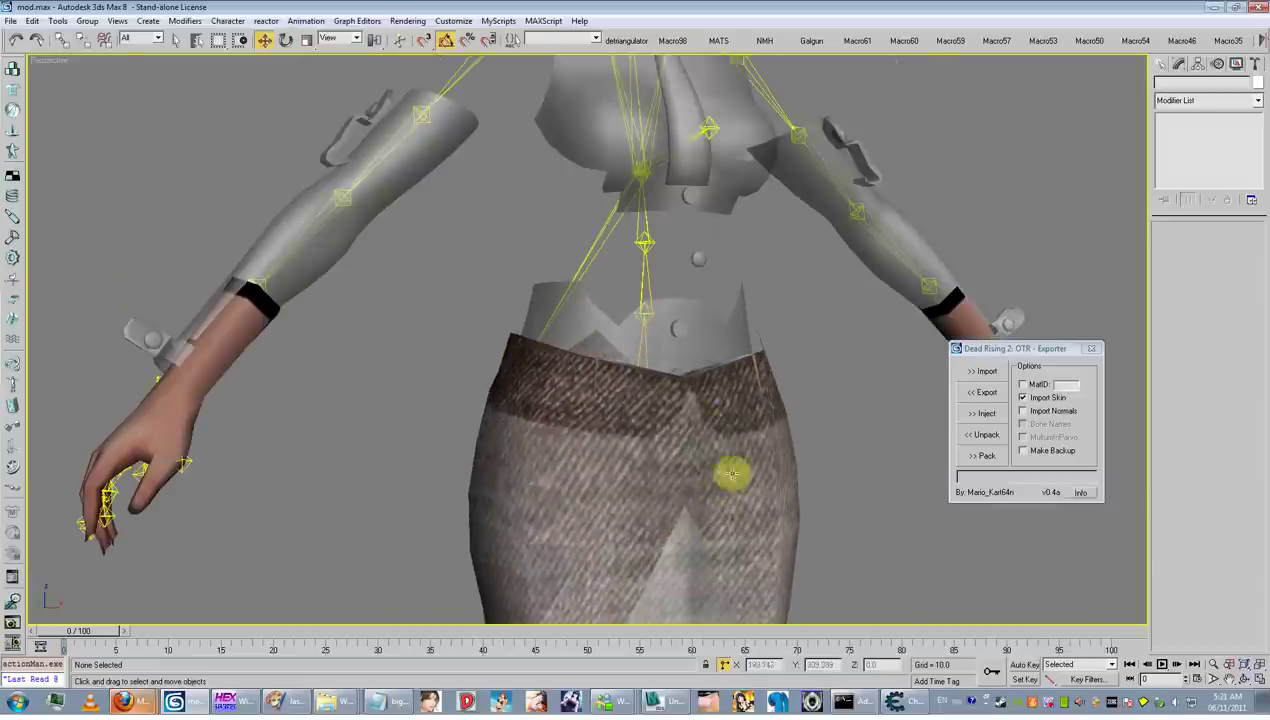
{"action": "scroll", "coordinate": [705, 400], "scroll_direction": "up", "scroll_amount": 3}
{"action": "scroll", "coordinate": [705, 397], "scroll_direction": "down", "scroll_amount": 3}
{"action": "middle_click_drag", "start_coordinate": [726, 315], "coordinate": [697, 400]}
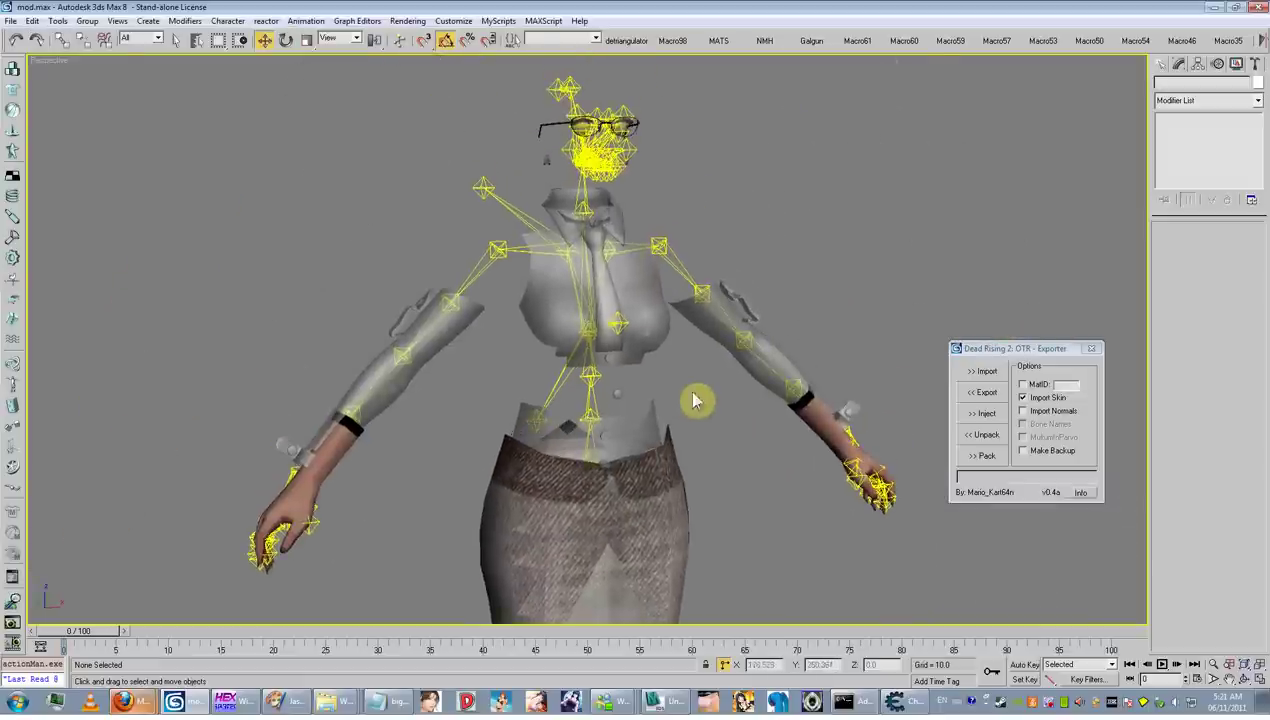
- Unhide the hidden body meshes and orbit to check the restored character
{"action": "right_click", "coordinate": [700, 213]}
{"action": "left_click", "coordinate": [709, 170]}
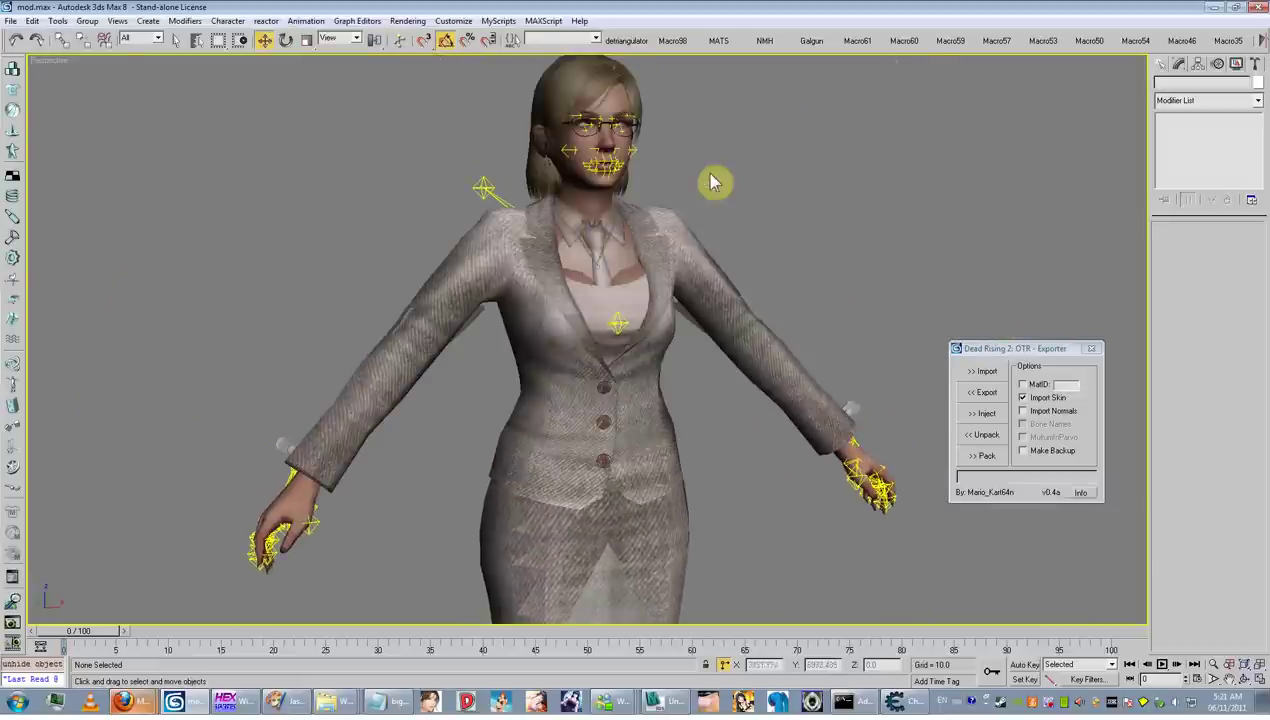
{"action": "middle_click_drag", "start_coordinate": [714, 181], "coordinate": [726, 218], "text": "alt"}
{"action": "scroll", "coordinate": [694, 275], "scroll_direction": "up", "scroll_amount": 2}
{"action": "scroll", "coordinate": [695, 280], "scroll_direction": "up", "scroll_amount": 2}
{"action": "scroll", "coordinate": [650, 280], "scroll_direction": "down", "scroll_amount": 2}
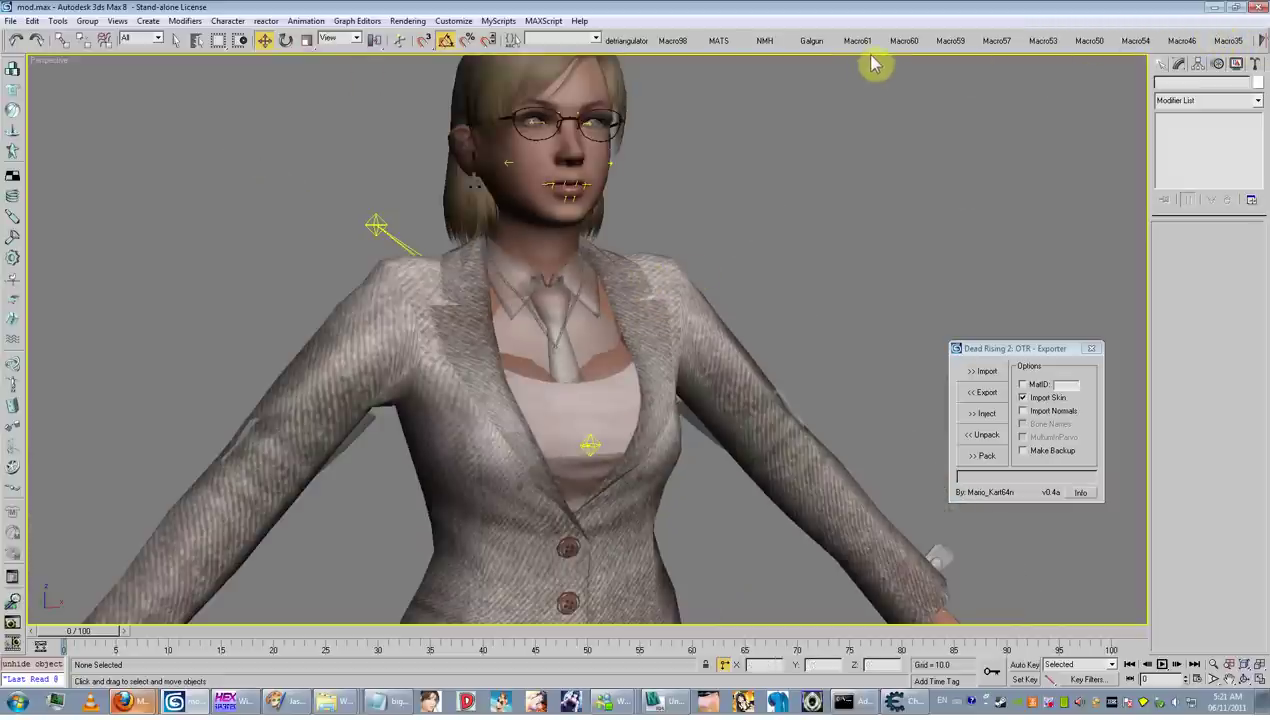
{"action": "left_click_drag", "start_coordinate": [870, 50], "coordinate": [457, 40]}
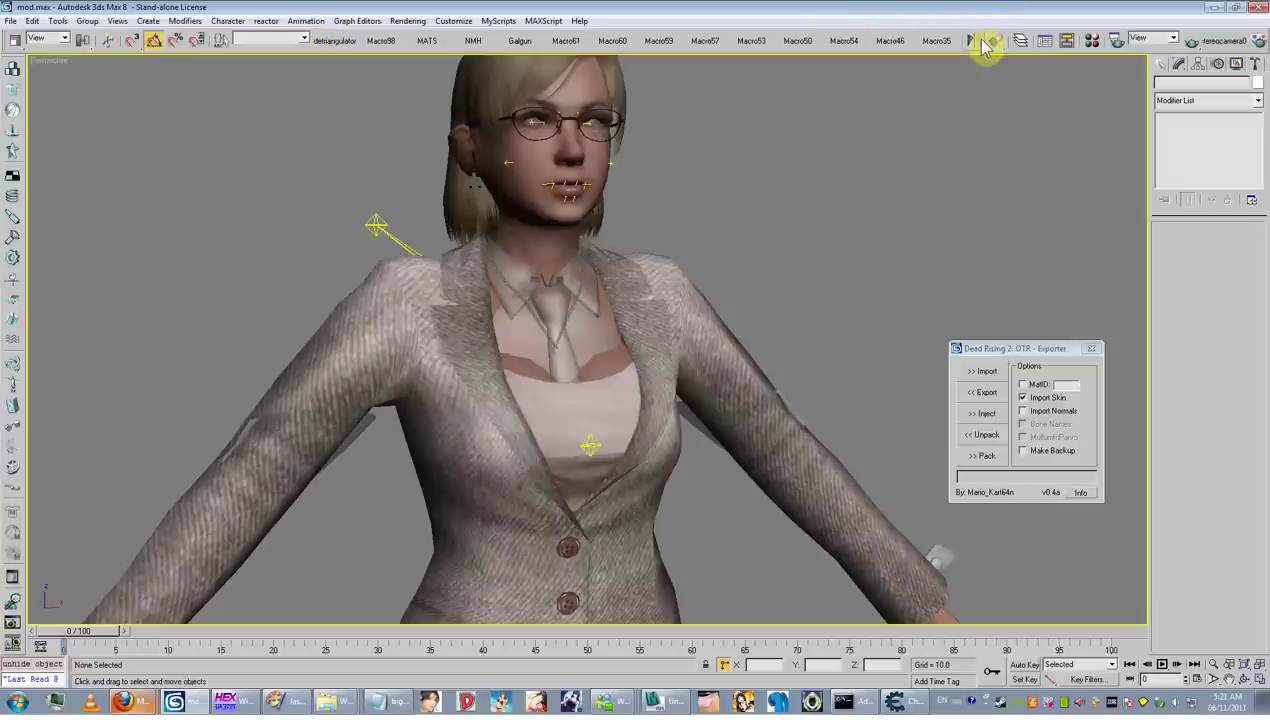
- Select all Layer01 objects from the Layer Manager and hide them
{"action": "left_click", "coordinate": [1020, 40]}
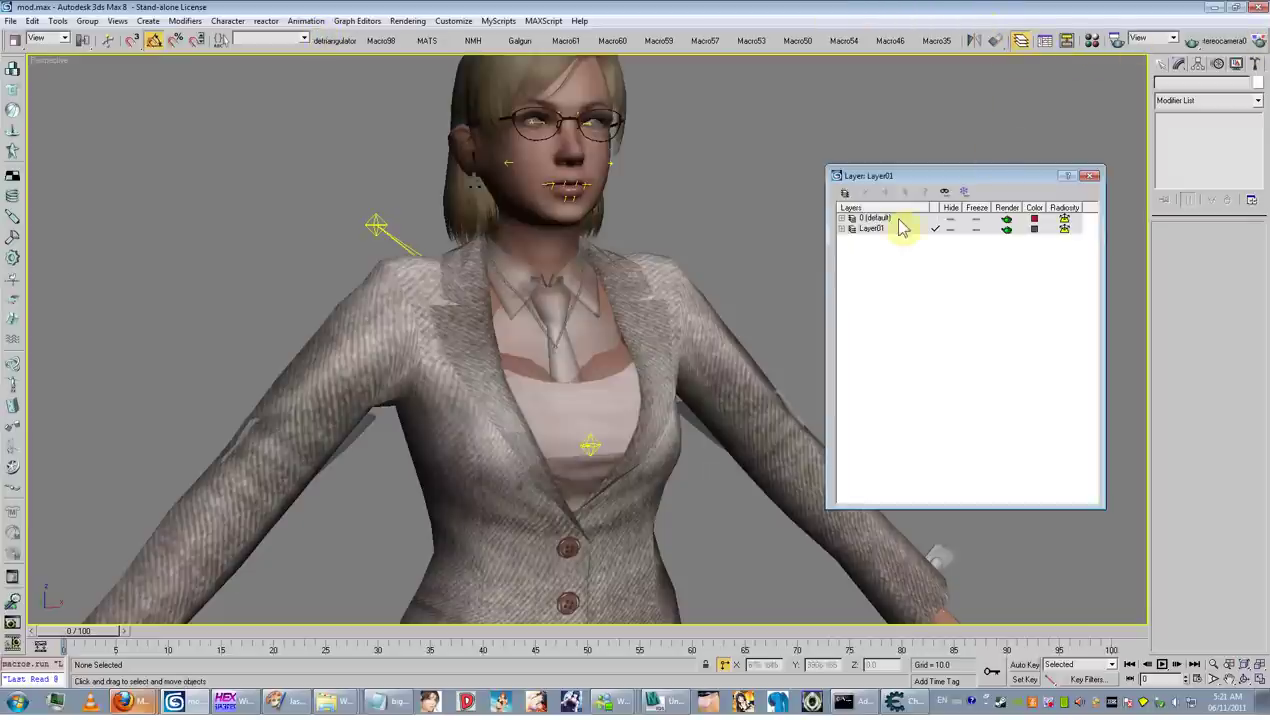
{"action": "right_click", "coordinate": [882, 236]}
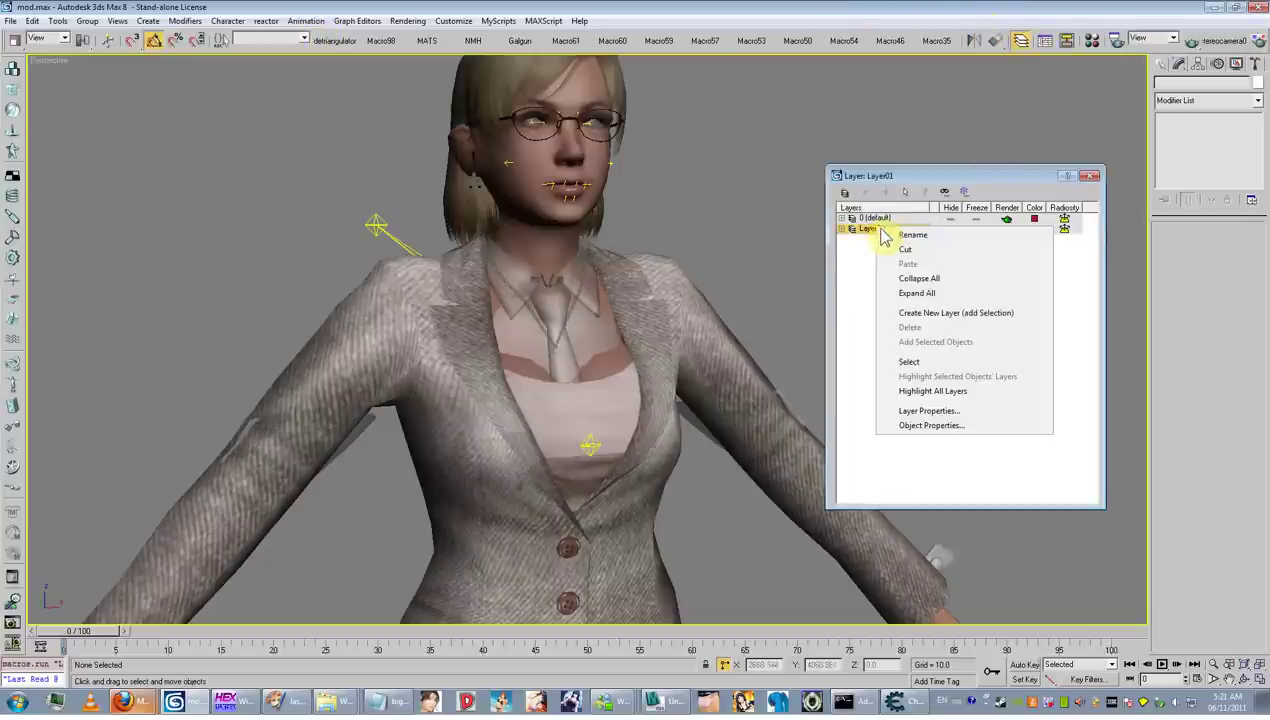
{"action": "left_click", "coordinate": [918, 364]}
{"action": "scroll", "coordinate": [558, 318], "scroll_direction": "down", "scroll_amount": 3}
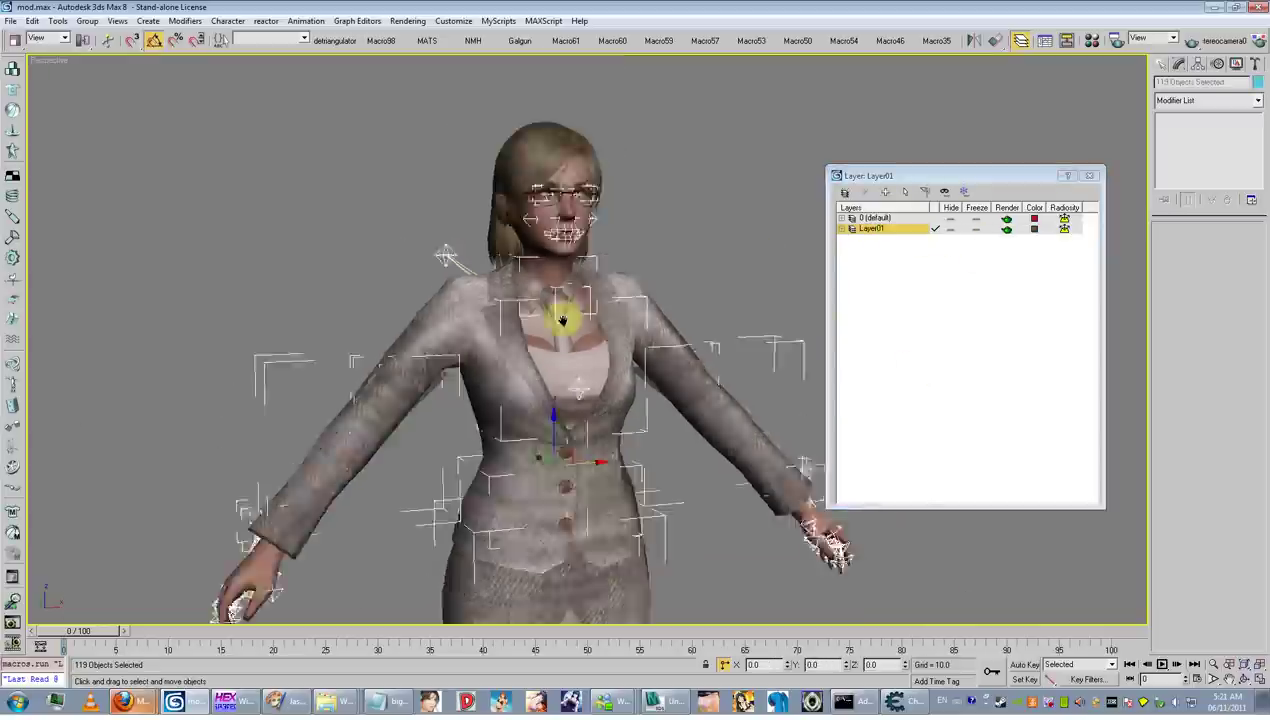
{"action": "right_click", "coordinate": [548, 272]}
{"action": "left_click", "coordinate": [572, 231]}
- Close the Layer Manager and orbit around the remaining suited body to check it
{"action": "key", "text": "F3"}
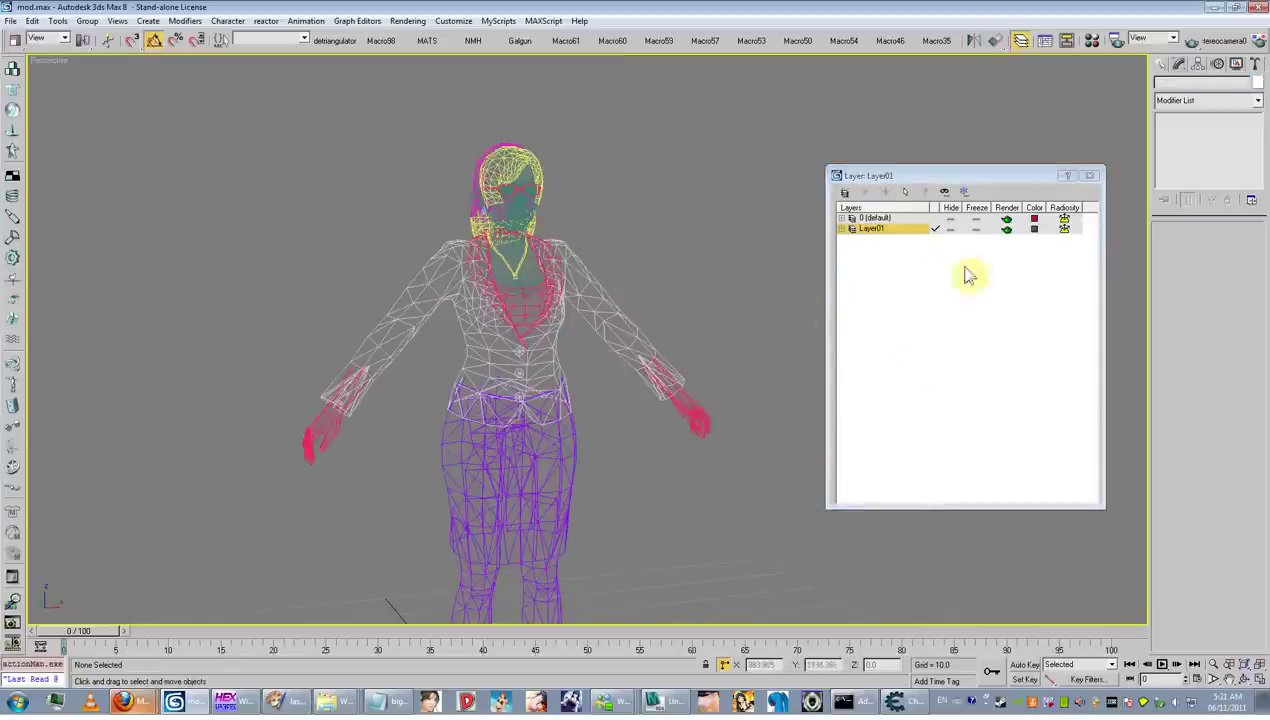
{"action": "left_click", "coordinate": [1089, 176]}
{"action": "key", "text": "F3"}
{"action": "scroll", "coordinate": [740, 205], "scroll_direction": "up", "scroll_amount": 3}
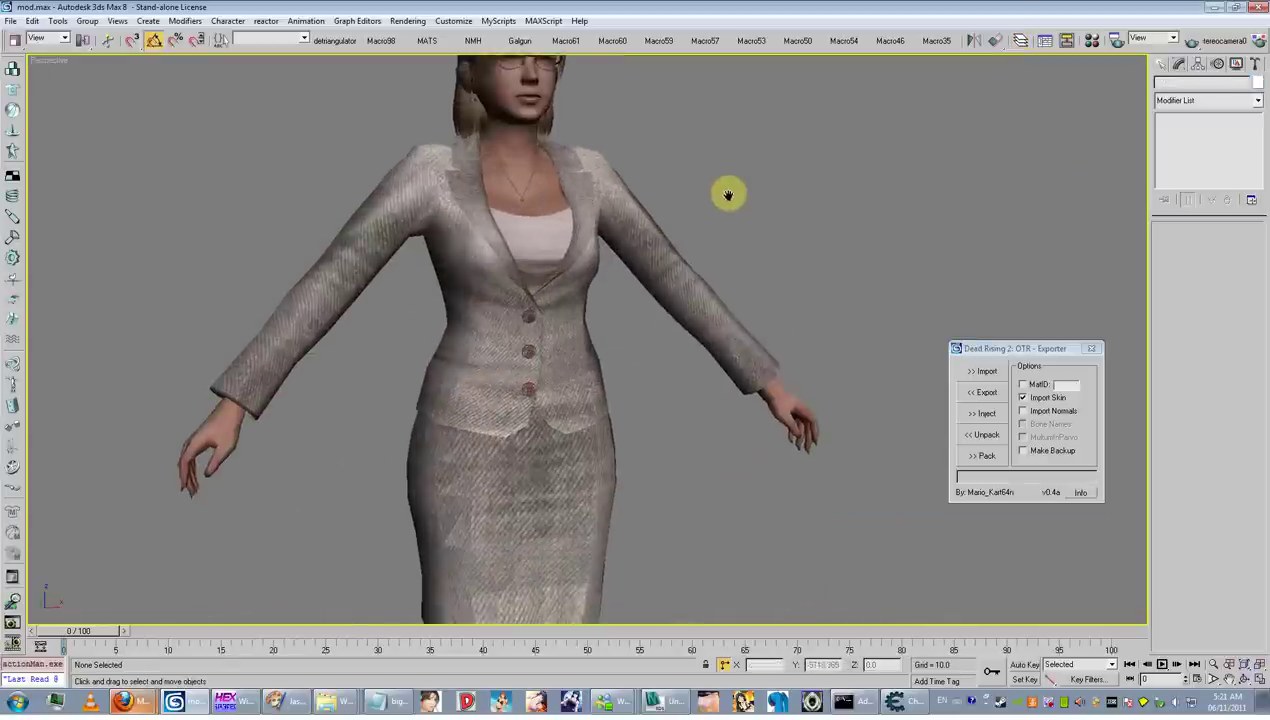
{"action": "middle_click_drag", "start_coordinate": [729, 193], "coordinate": [731, 143]}
{"action": "scroll", "coordinate": [731, 143], "scroll_direction": "down", "scroll_amount": 3}
{"action": "middle_click_drag", "start_coordinate": [629, 141], "coordinate": [733, 255], "text": "alt"}
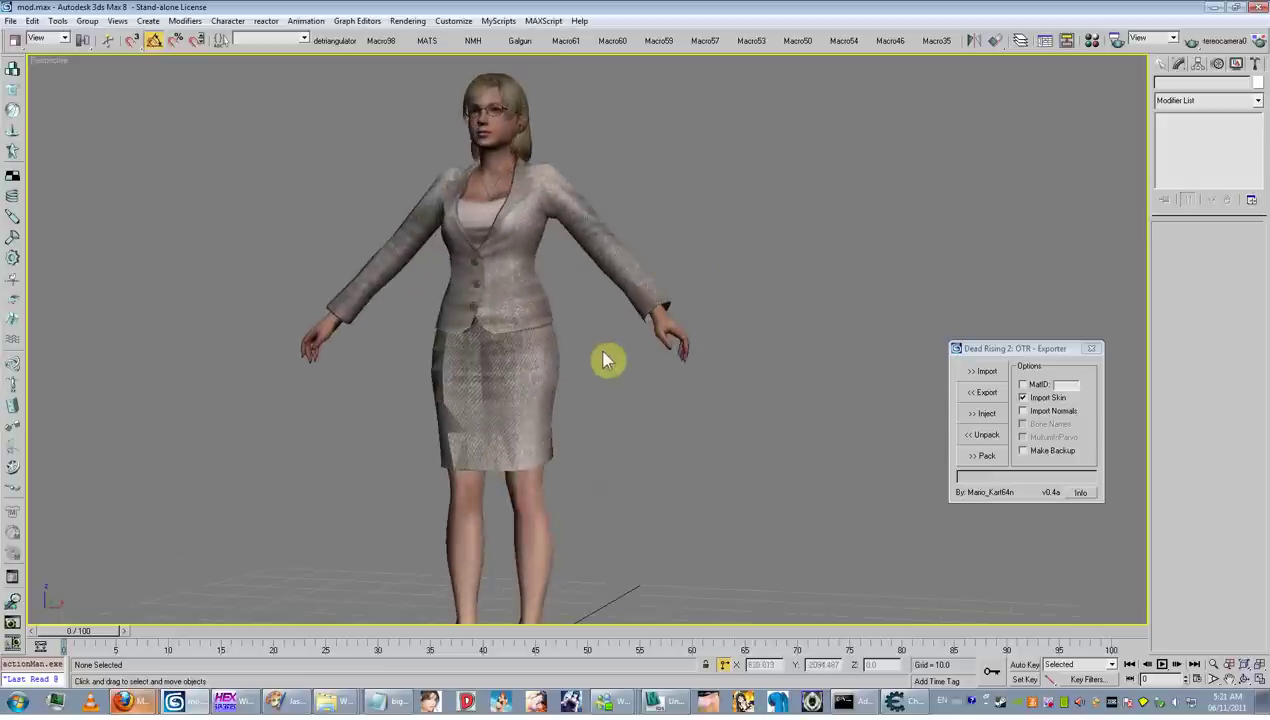
{"action": "key", "text": "h"}
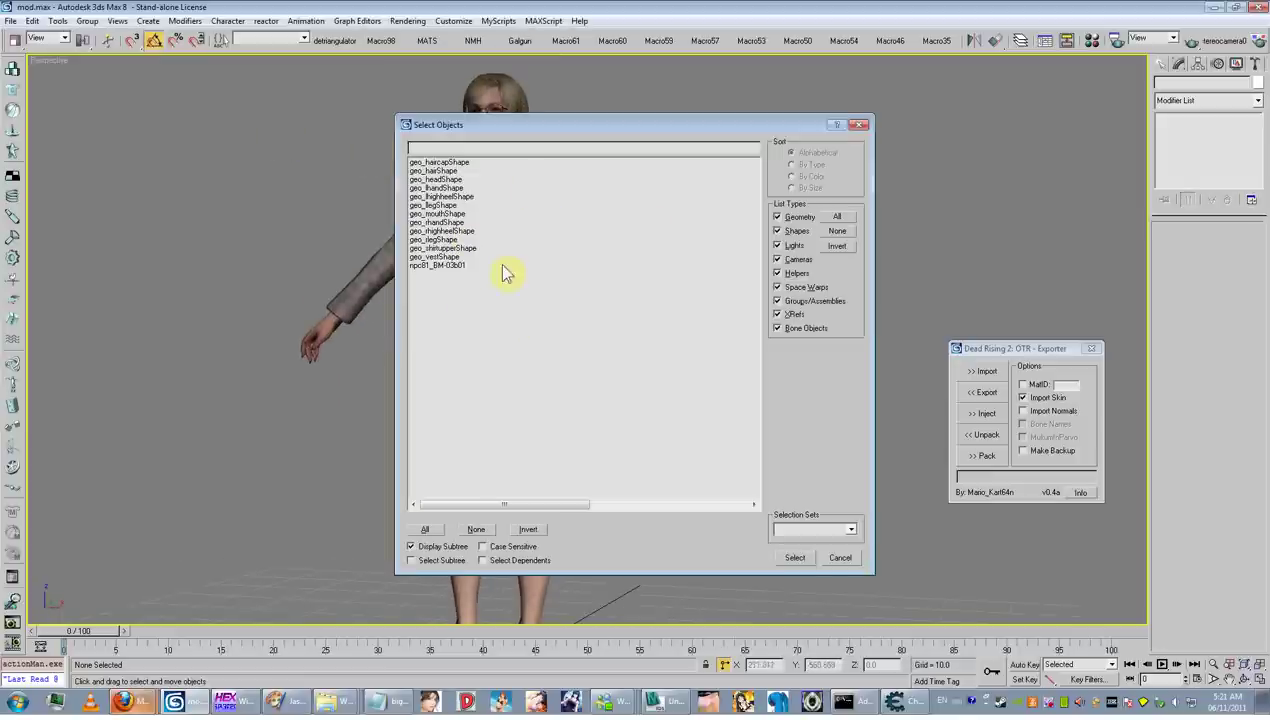
- Select npc81_BM-03b01 by name and delete that small mesh by the ear
{"action": "left_click", "coordinate": [458, 282]}
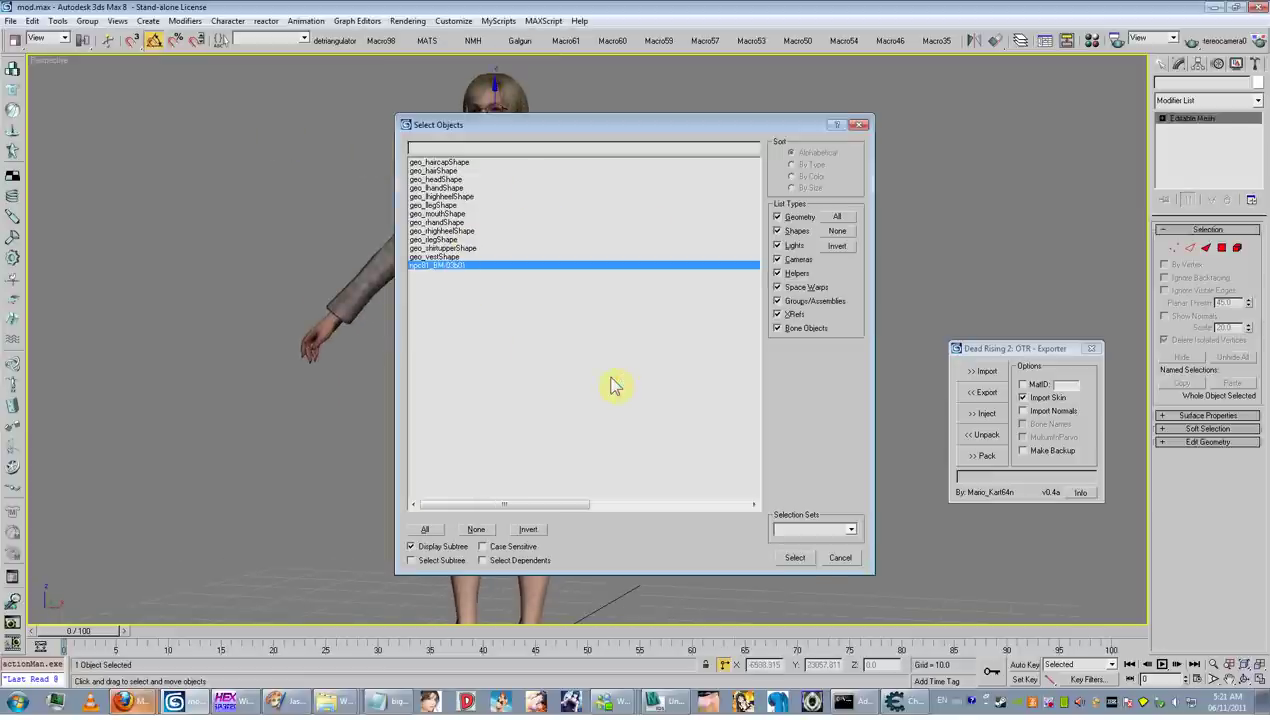
{"action": "key", "text": "Return"}
{"action": "scroll", "coordinate": [671, 524], "scroll_direction": "up", "scroll_amount": 8}
{"action": "scroll", "coordinate": [689, 451], "scroll_direction": "up", "scroll_amount": 10}
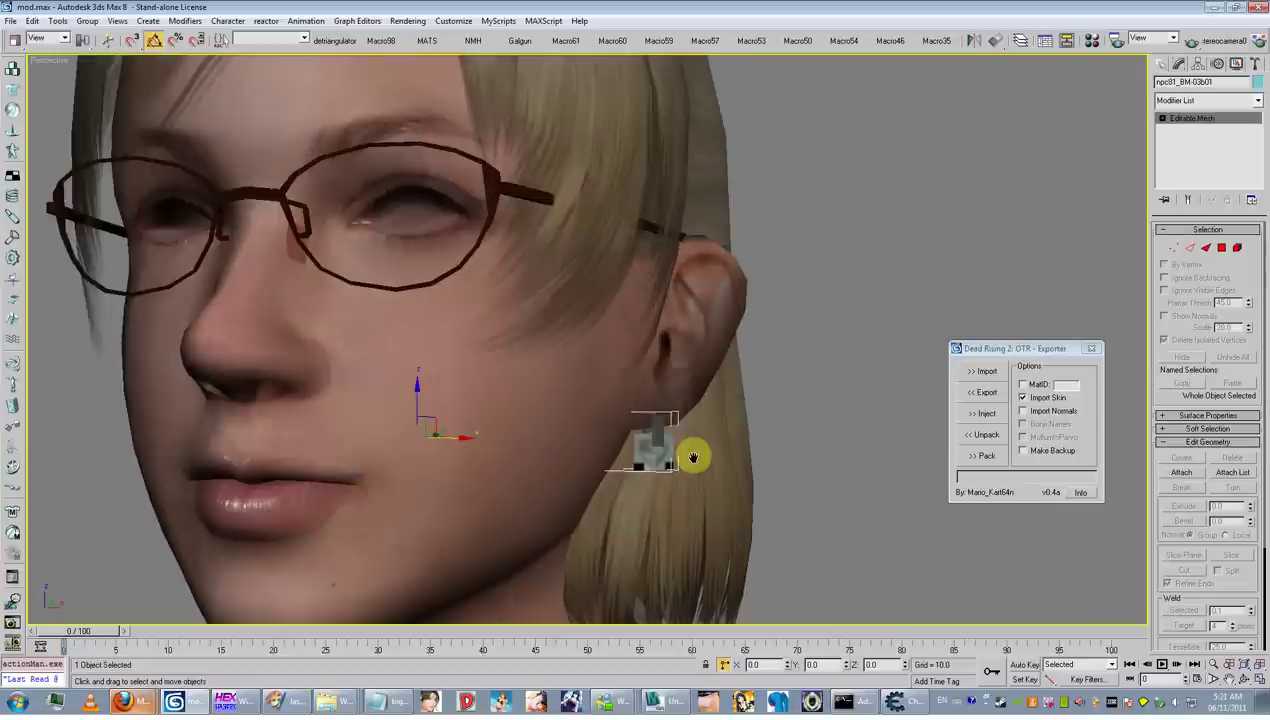
{"action": "middle_click_drag", "start_coordinate": [704, 392], "coordinate": [794, 383], "text": "alt"}
{"action": "key", "text": "Delete"}
{"action": "scroll", "coordinate": [759, 402], "scroll_direction": "down", "scroll_amount": 8}
- Unhide everything, then hide the suited woman's meshes, leaving the grey body and skeleton
{"action": "right_click", "coordinate": [866, 330]}
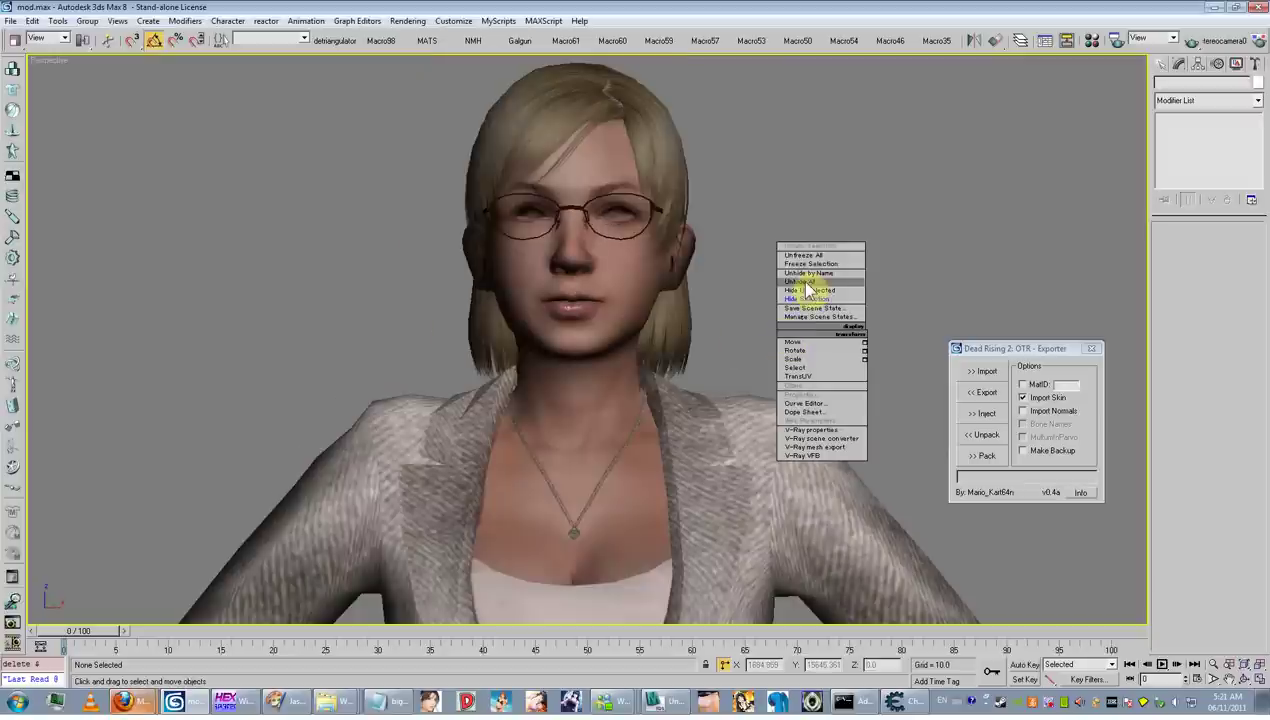
{"action": "left_click", "coordinate": [809, 282]}
{"action": "key", "text": "ctrl+a"}
{"action": "right_click", "coordinate": [780, 210]}
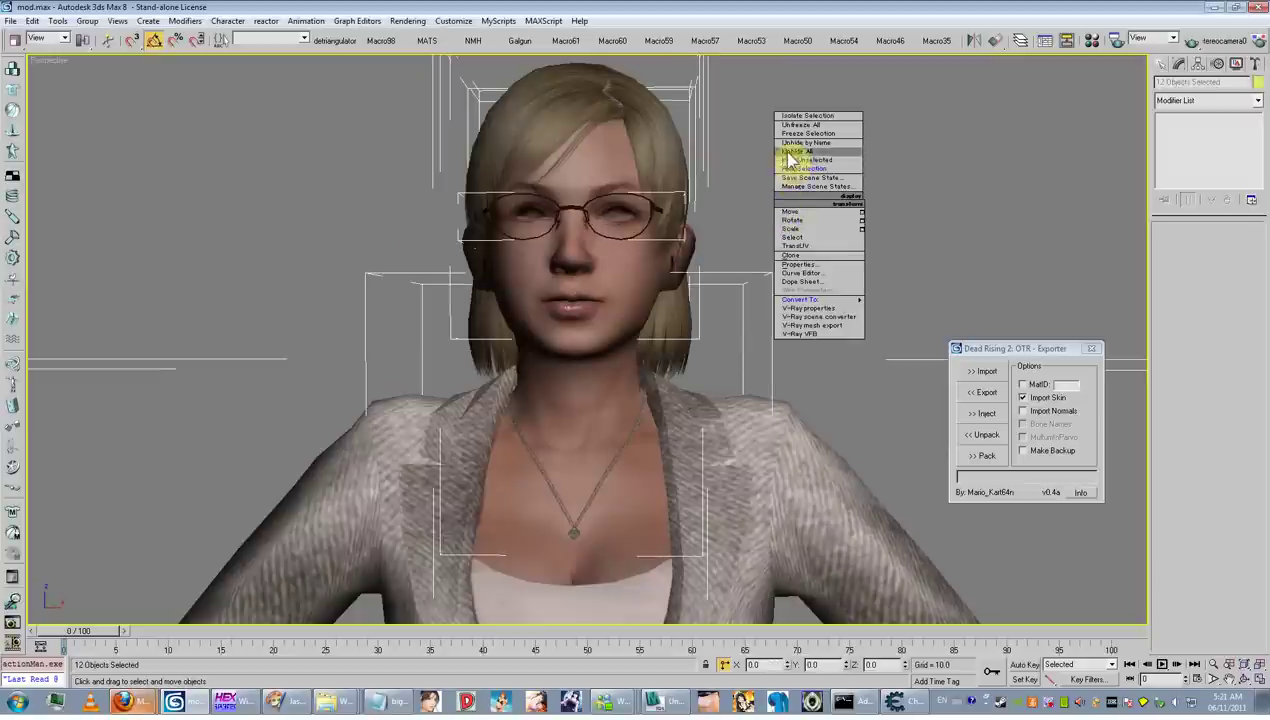
{"action": "left_click", "coordinate": [791, 152]}
{"action": "scroll", "coordinate": [752, 300], "scroll_direction": "up", "scroll_amount": 6}
{"action": "right_click", "coordinate": [814, 315]}
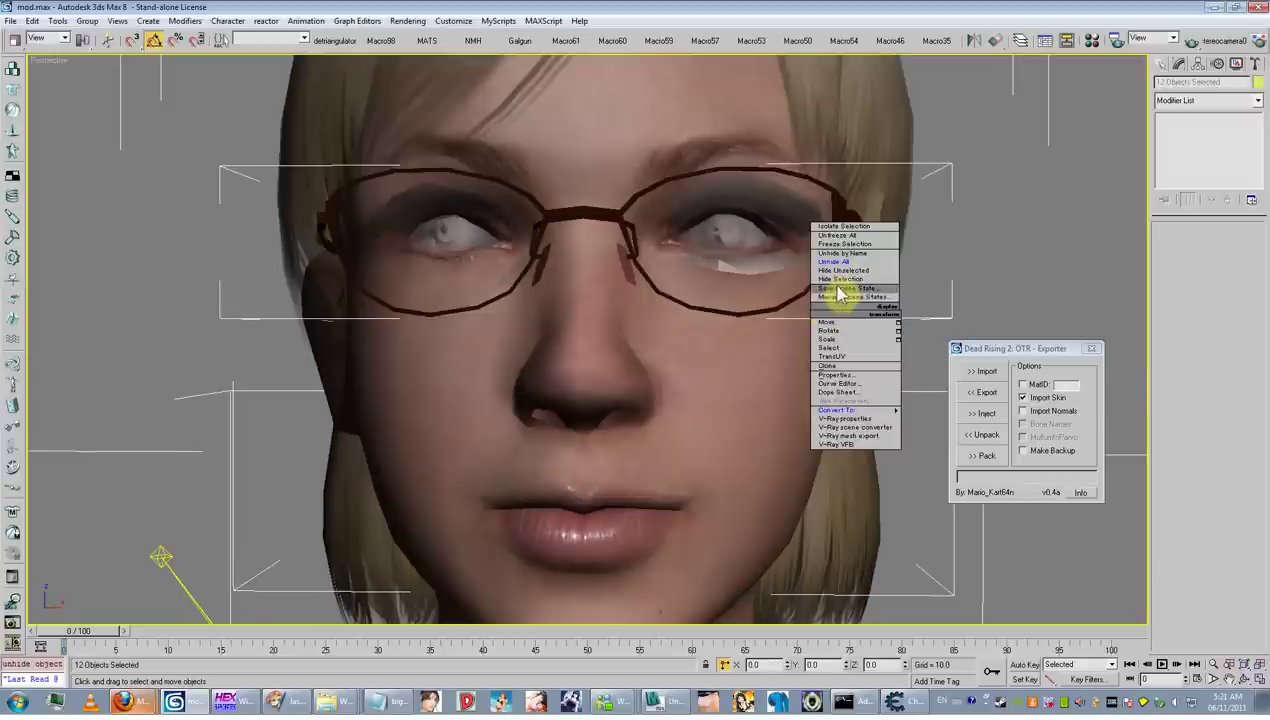
{"action": "left_click", "coordinate": [843, 280]}
{"action": "scroll", "coordinate": [737, 292], "scroll_direction": "down", "scroll_amount": 8}
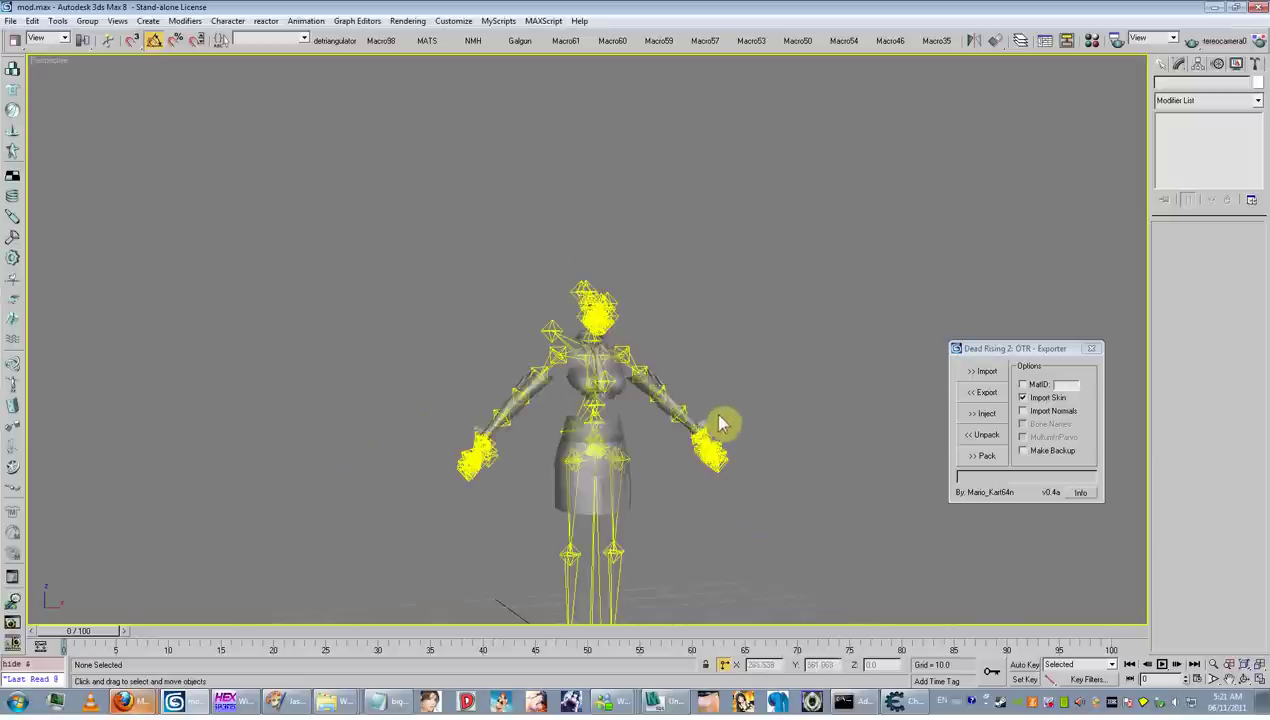
{"action": "scroll", "coordinate": [700, 390], "scroll_direction": "up", "scroll_amount": 3}
{"action": "scroll", "coordinate": [751, 544], "scroll_direction": "up", "scroll_amount": 5}
{"action": "middle_click_drag", "start_coordinate": [672, 505], "coordinate": [703, 495], "text": "alt"}
- Delete all polygons of the left arm mesh in Editable Mesh polygon mode
{"action": "left_click", "coordinate": [362, 303]}
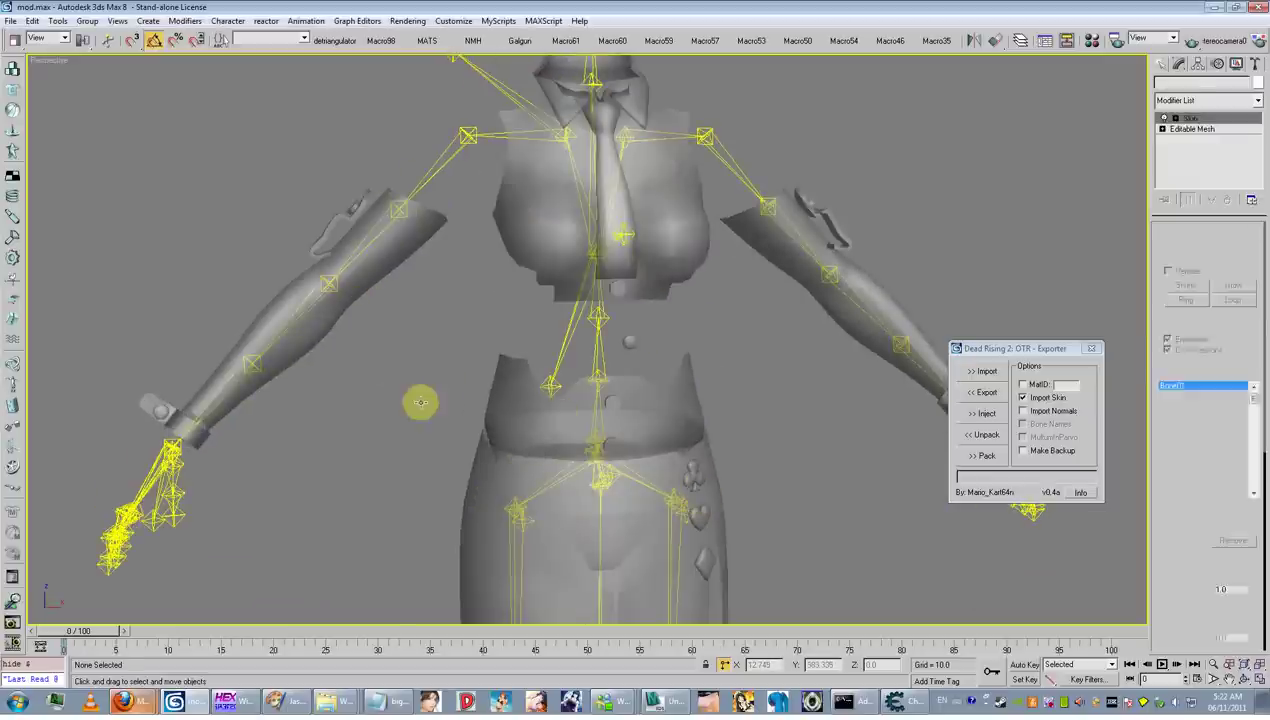
{"action": "left_click", "coordinate": [1189, 171]}
{"action": "middle_click_drag", "start_coordinate": [640, 290], "coordinate": [567, 283], "text": "alt"}
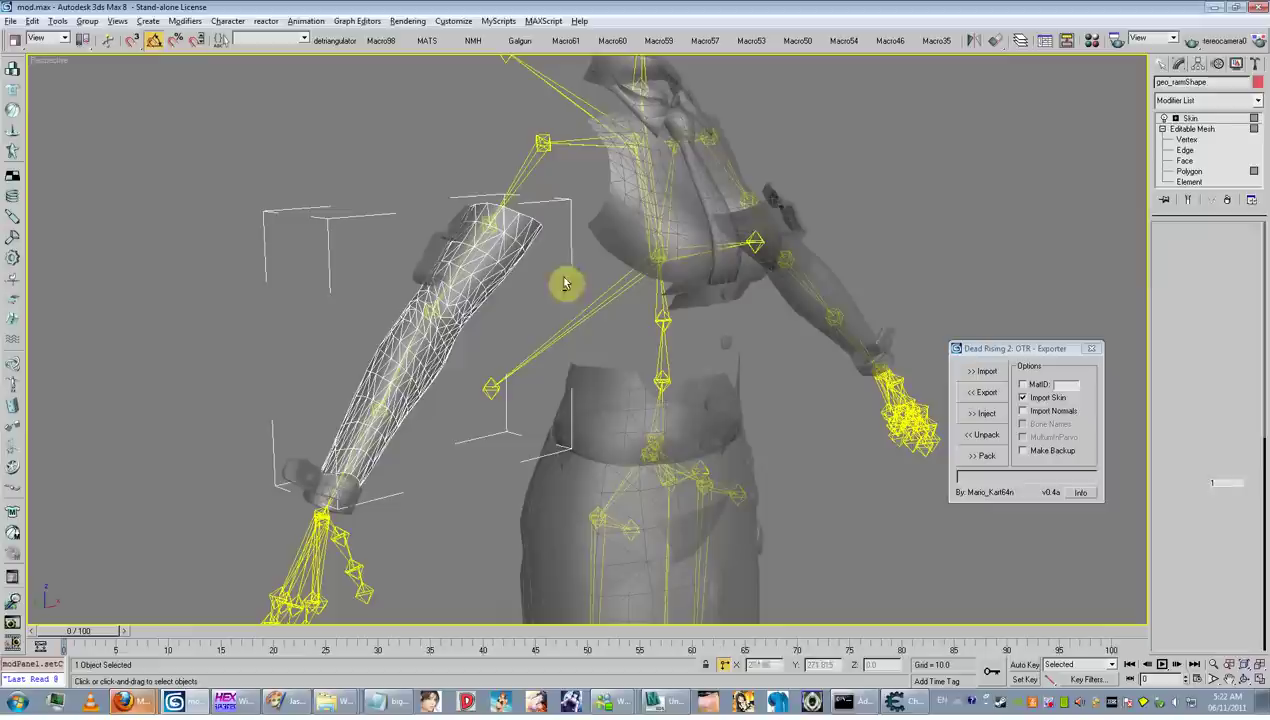
{"action": "key", "text": "ctrl+a"}
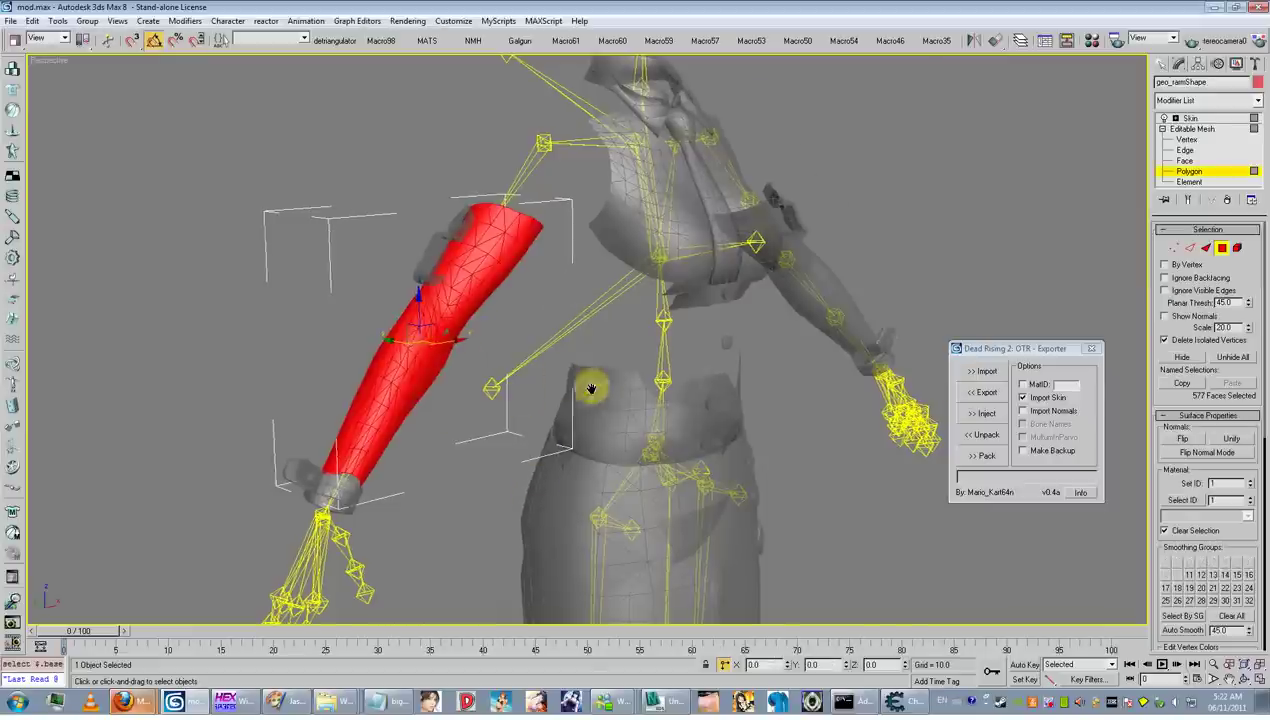
{"action": "scroll", "coordinate": [590, 541], "scroll_direction": "up", "scroll_amount": 6}
{"action": "scroll", "coordinate": [521, 284], "scroll_direction": "down", "scroll_amount": 8}
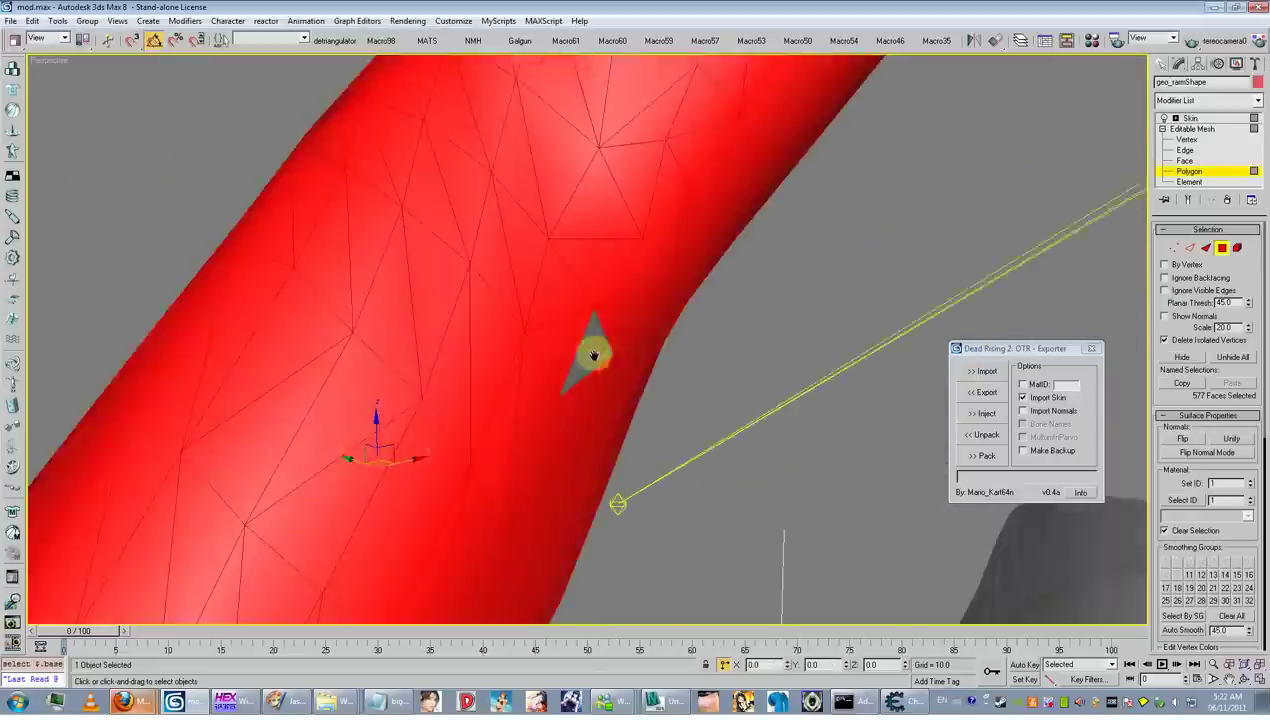
{"action": "key", "text": "Delete"}
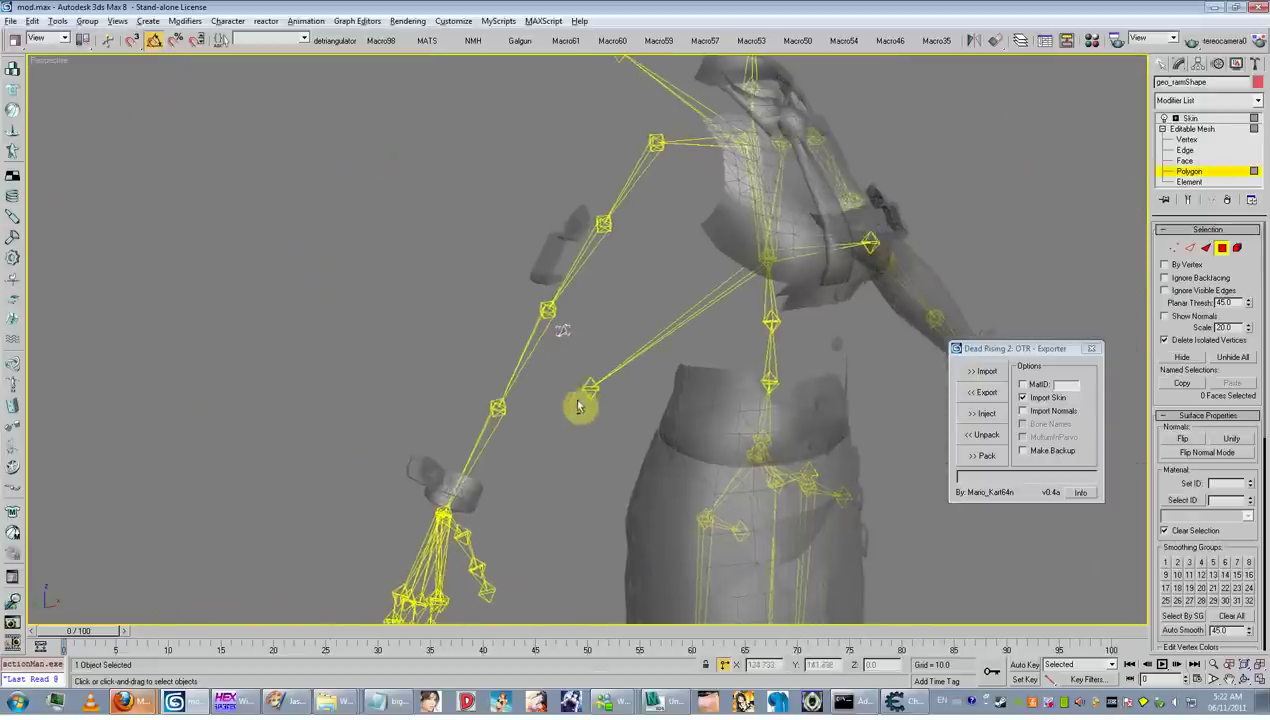
{"action": "middle_click_drag", "start_coordinate": [577, 406], "coordinate": [681, 357], "text": "alt"}
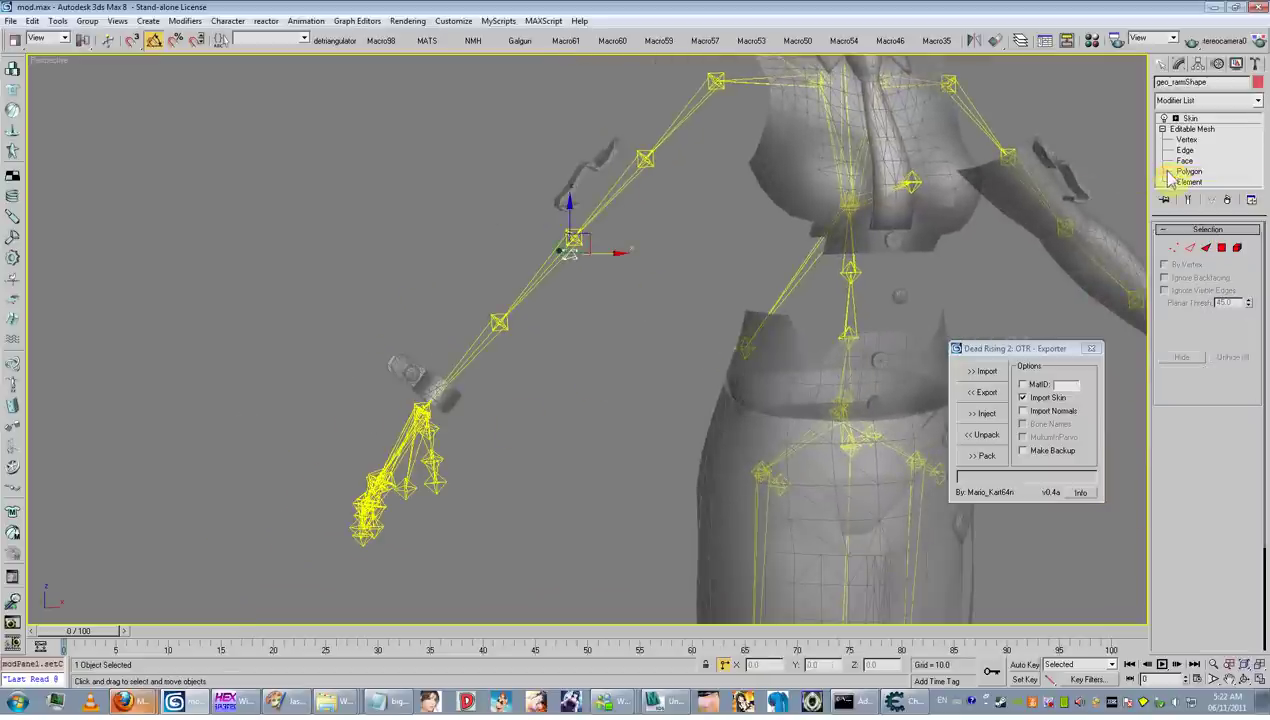
- Return to the arm's Skin modifier, try moving three leftover vertices, then undo
{"action": "left_click", "coordinate": [1192, 129]}
{"action": "left_click", "coordinate": [1190, 118]}
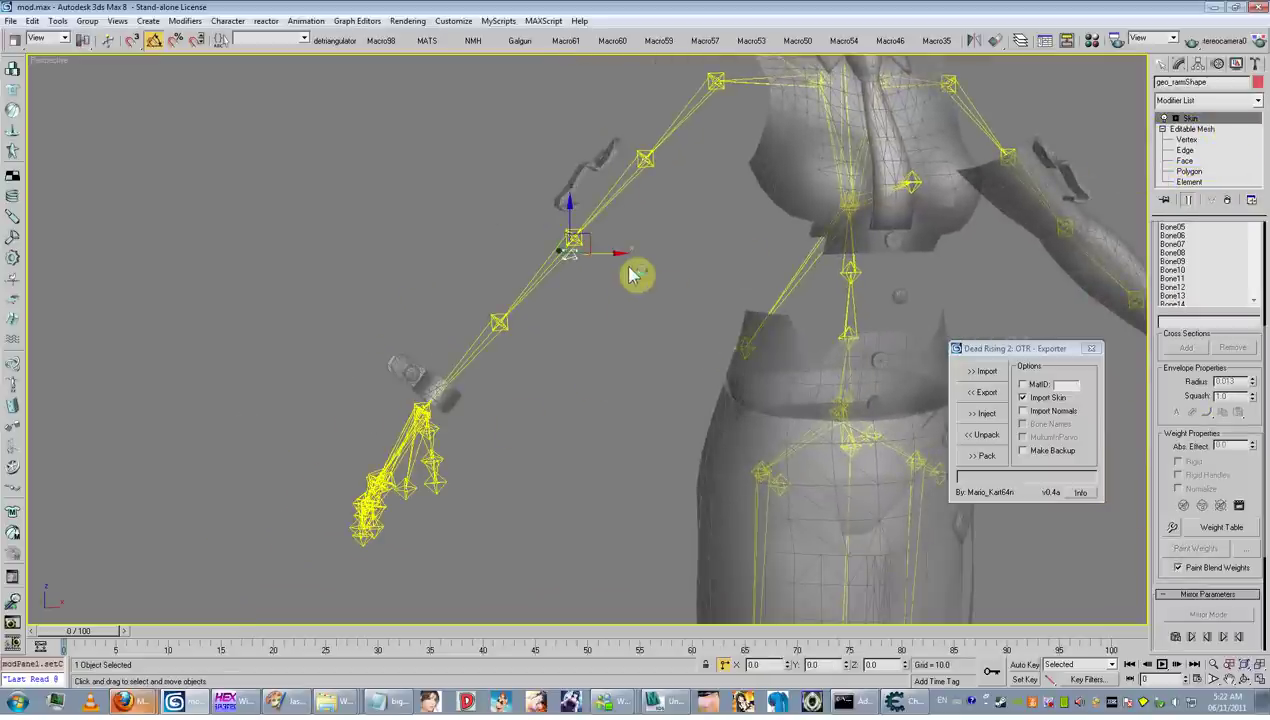
{"action": "middle_click_drag", "start_coordinate": [635, 275], "coordinate": [690, 298], "text": "alt"}
{"action": "left_click", "coordinate": [1185, 140]}
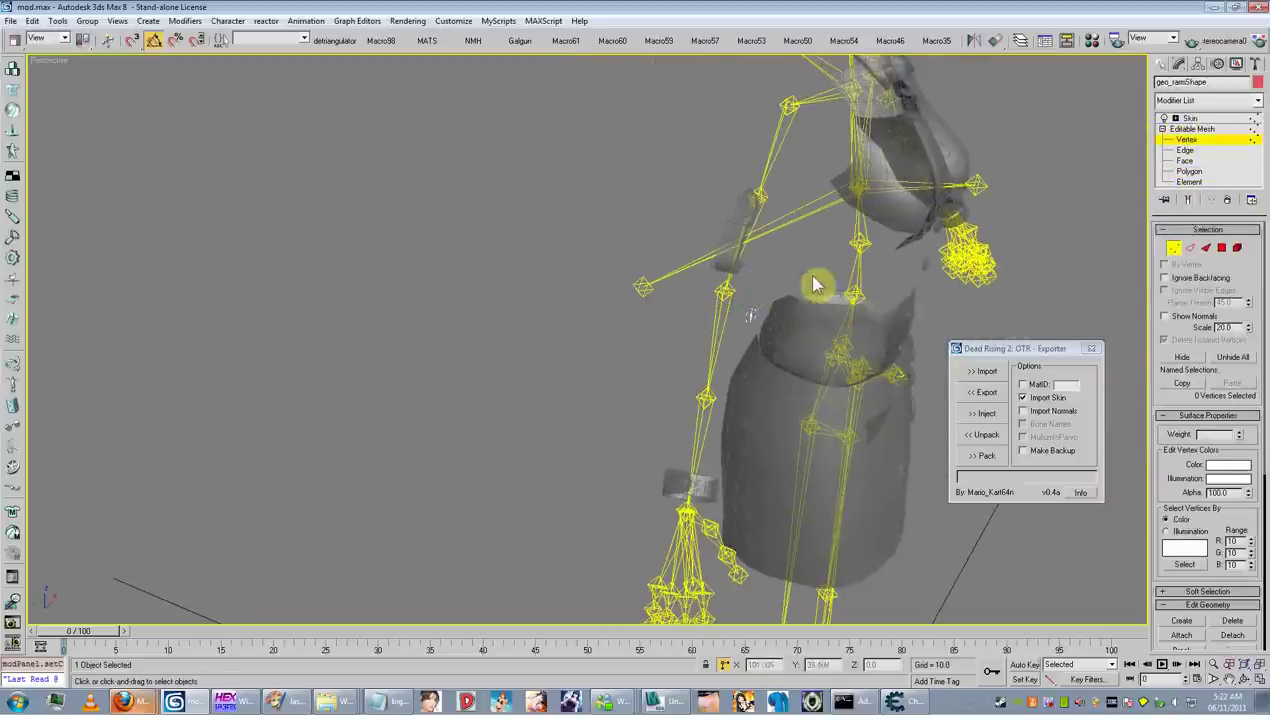
{"action": "left_click", "coordinate": [719, 311]}
{"action": "left_click_drag", "start_coordinate": [719, 311], "coordinate": [698, 311]}
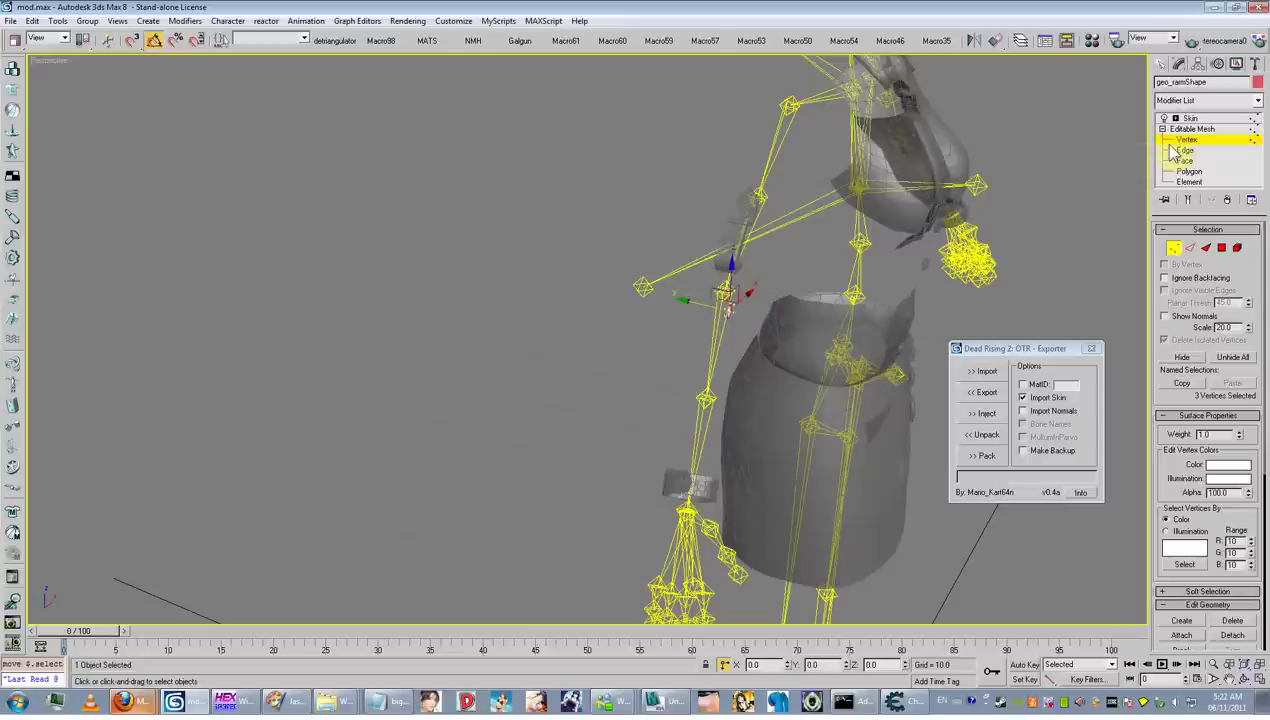
{"action": "key", "text": "ctrl+z"}
{"action": "key", "text": "ctrl+z"}
{"action": "key", "text": "ctrl+z"}
{"action": "key", "text": "ctrl+z"}
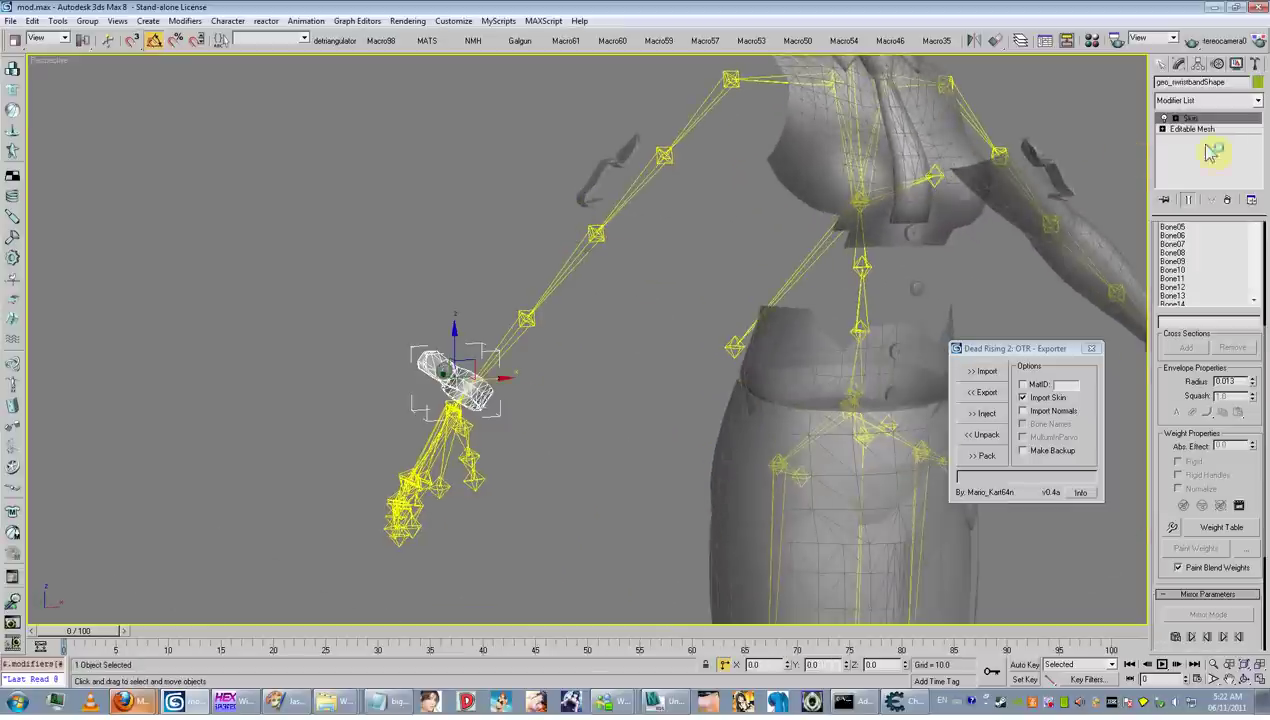
- Delete the wristband's polygons and return to its Skin modifier level
{"action": "left_click", "coordinate": [1163, 129]}
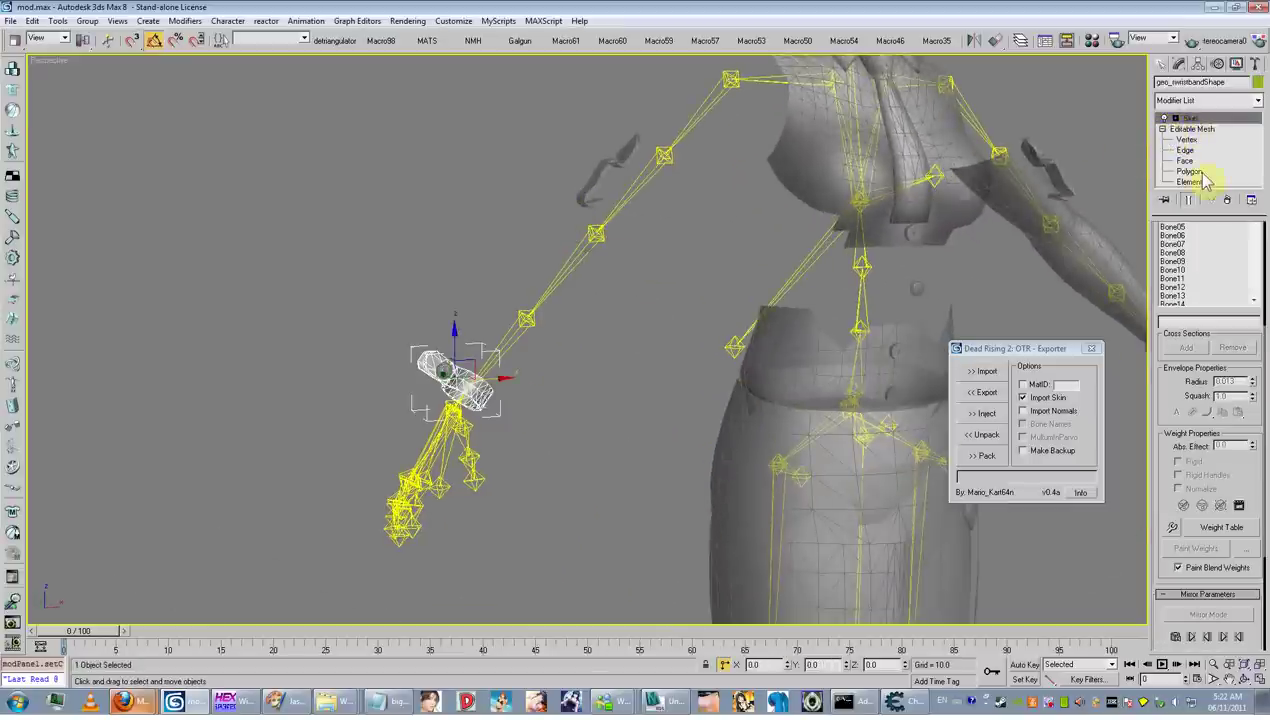
{"action": "left_click", "coordinate": [1203, 172]}
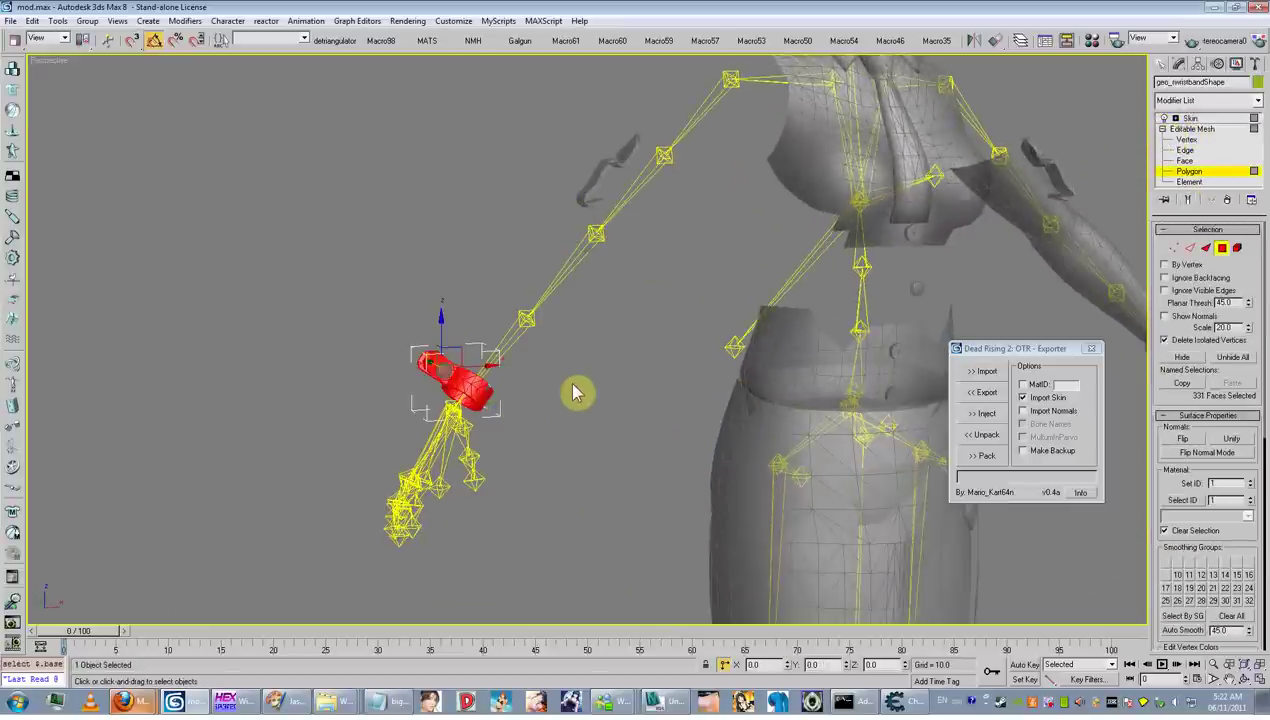
{"action": "key", "text": "Delete"}
{"action": "left_click", "coordinate": [445, 372]}
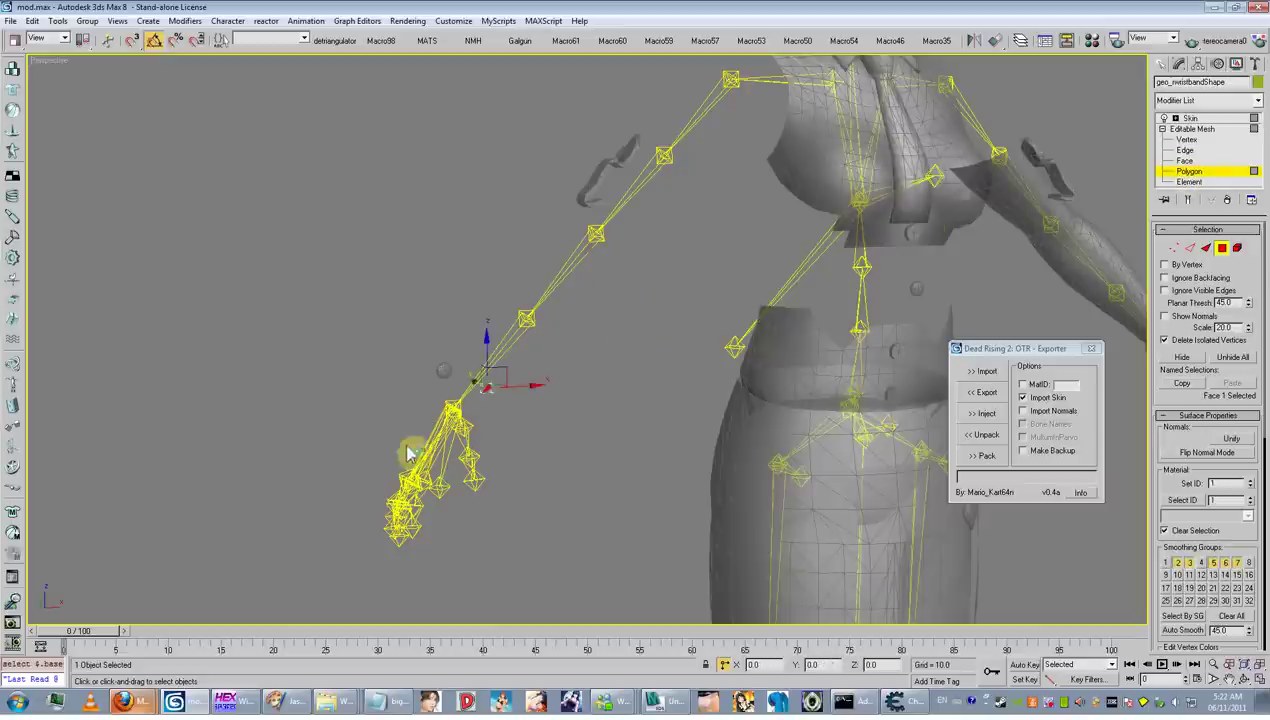
{"action": "middle_click_drag", "start_coordinate": [529, 402], "coordinate": [580, 432], "text": "alt"}
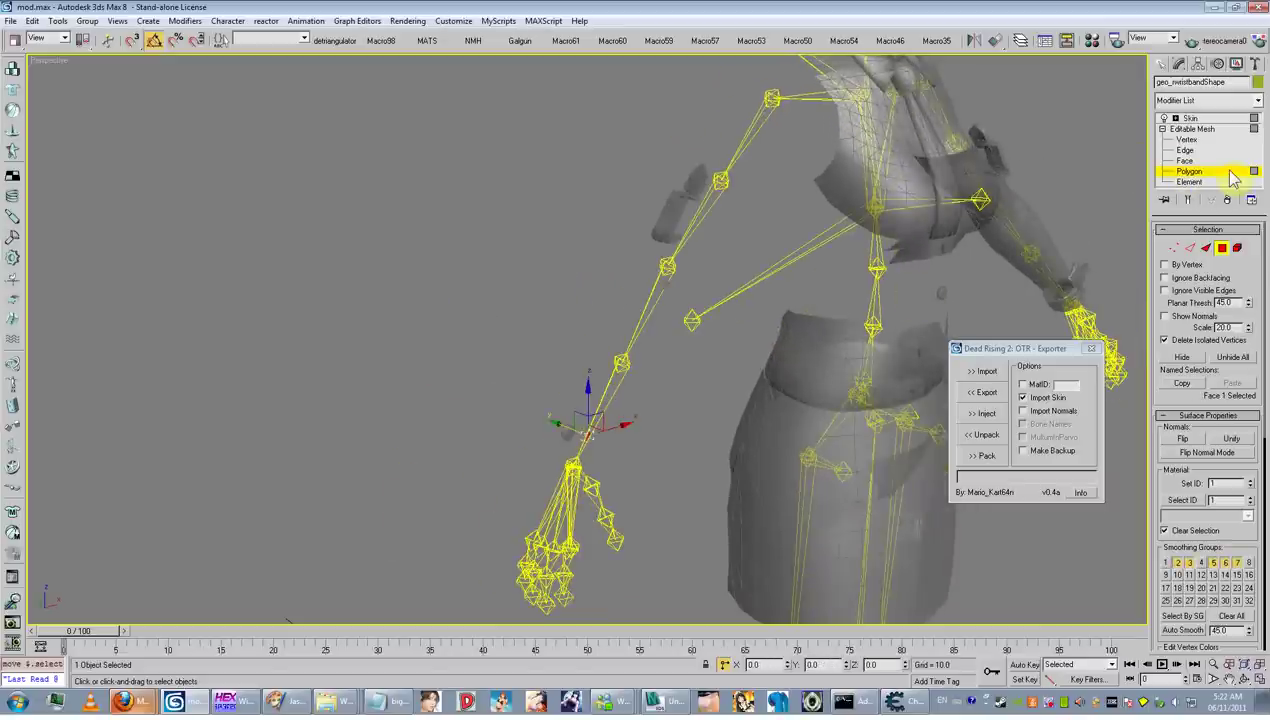
{"action": "left_click", "coordinate": [1200, 130]}
{"action": "left_click", "coordinate": [1205, 119]}
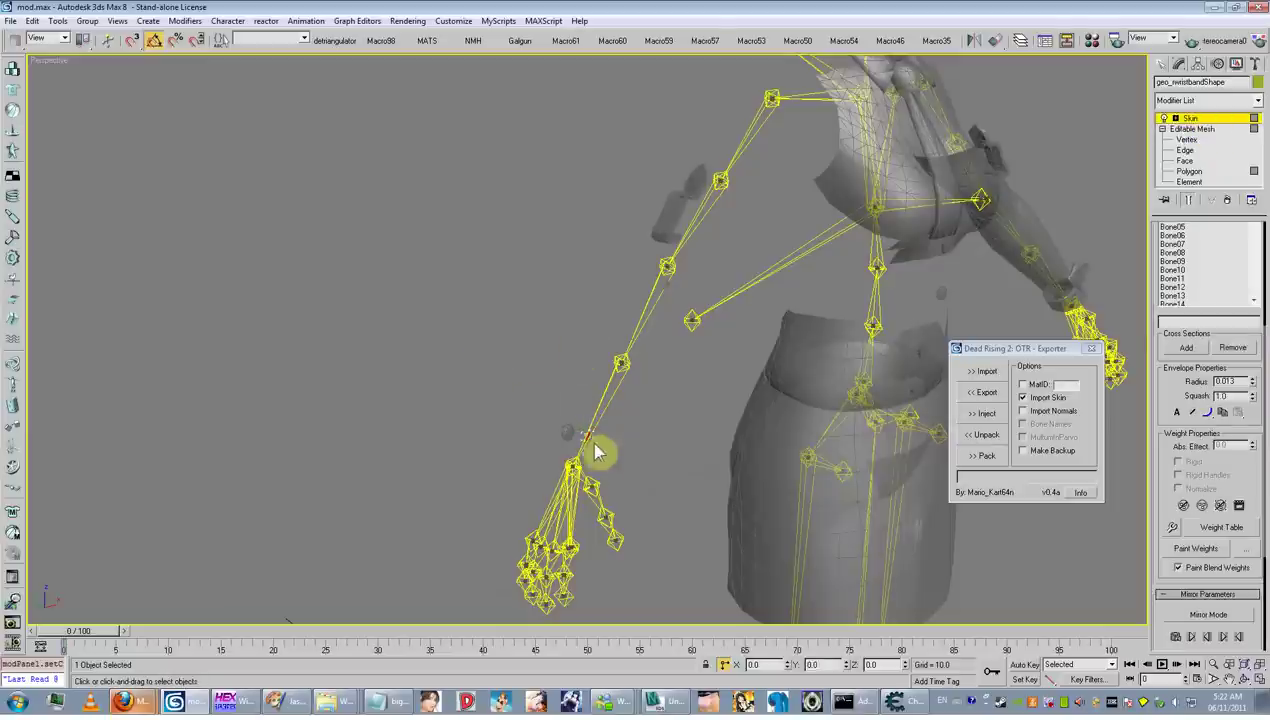
{"action": "left_click", "coordinate": [1180, 121]}
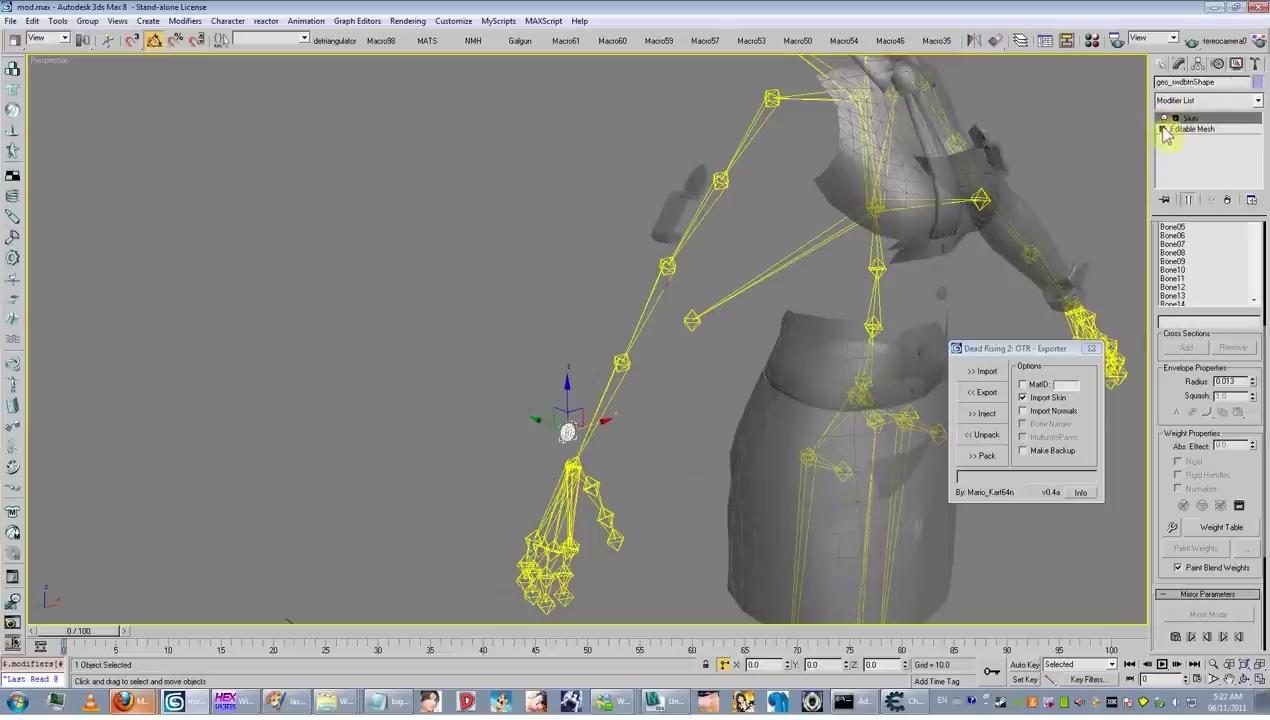
- Unhide all hidden meshes and orbit to inspect the body
{"action": "middle_click_drag", "start_coordinate": [709, 247], "coordinate": [658, 221], "text": "alt"}
{"action": "right_click", "coordinate": [574, 312]}
{"action": "left_click", "coordinate": [611, 257]}
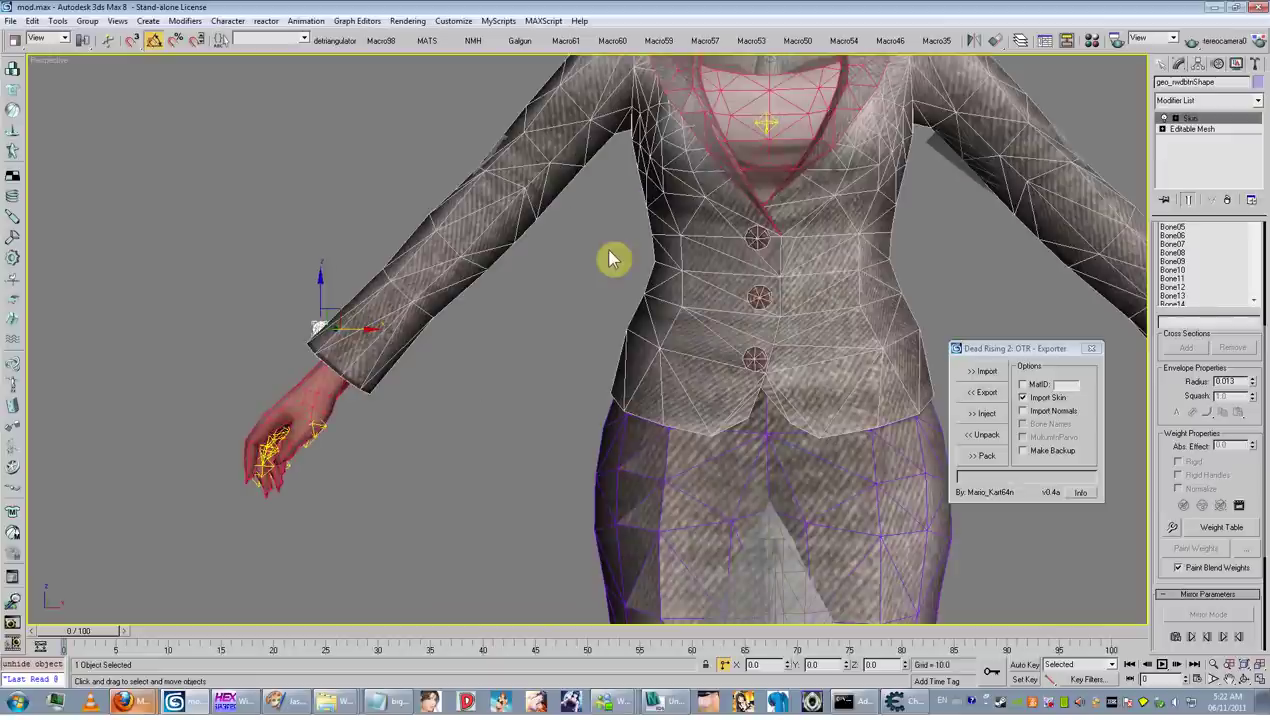
{"action": "middle_click_drag", "start_coordinate": [607, 263], "coordinate": [552, 282], "text": "alt"}
- Select all of geo_skirt's polygons, adjust the selection, and delete them
{"action": "scroll", "coordinate": [552, 282], "scroll_direction": "down", "scroll_amount": 4}
{"action": "left_click", "coordinate": [488, 377]}
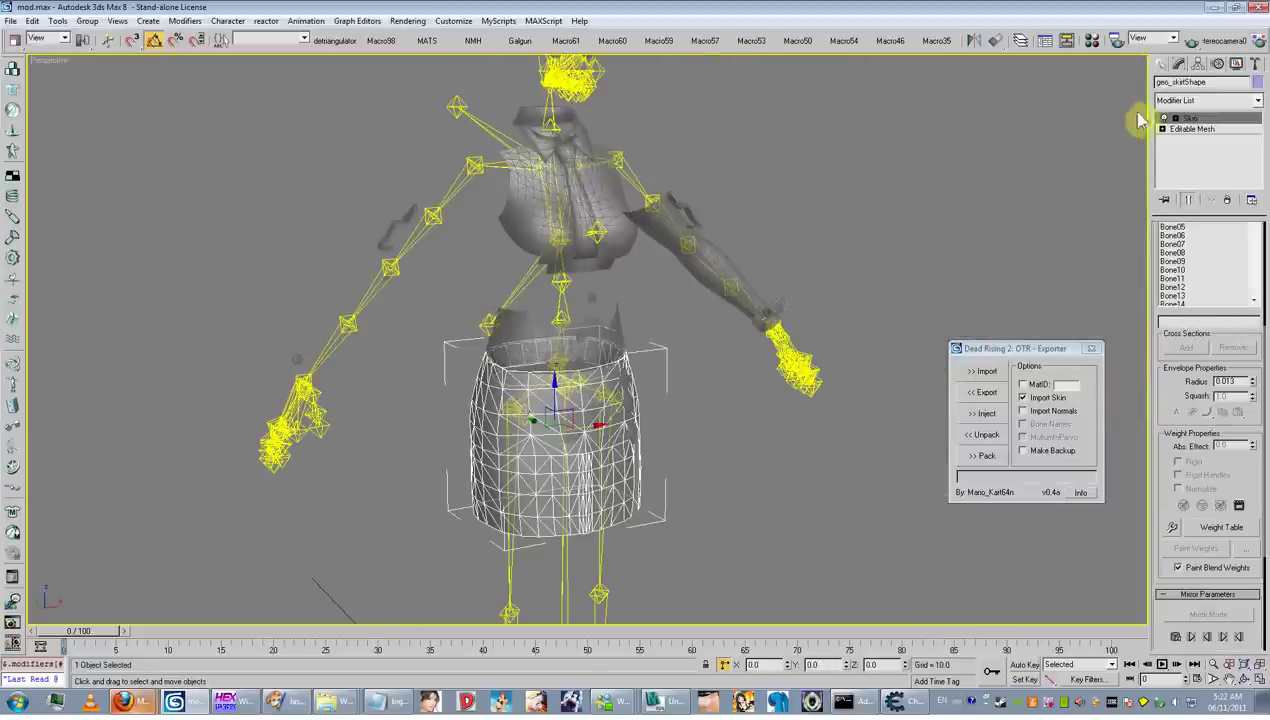
{"action": "left_click", "coordinate": [1190, 172]}
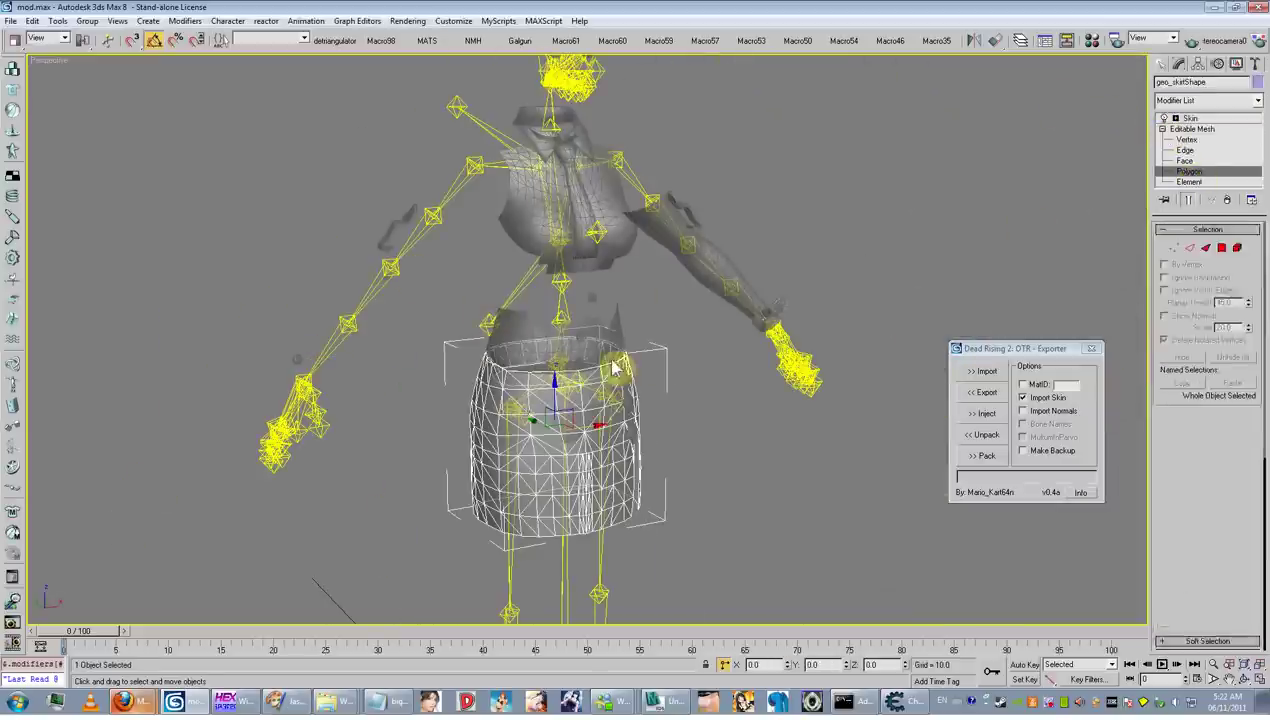
{"action": "key", "text": "ctrl+a"}
{"action": "left_click", "coordinate": [553, 349], "text": "ctrl"}
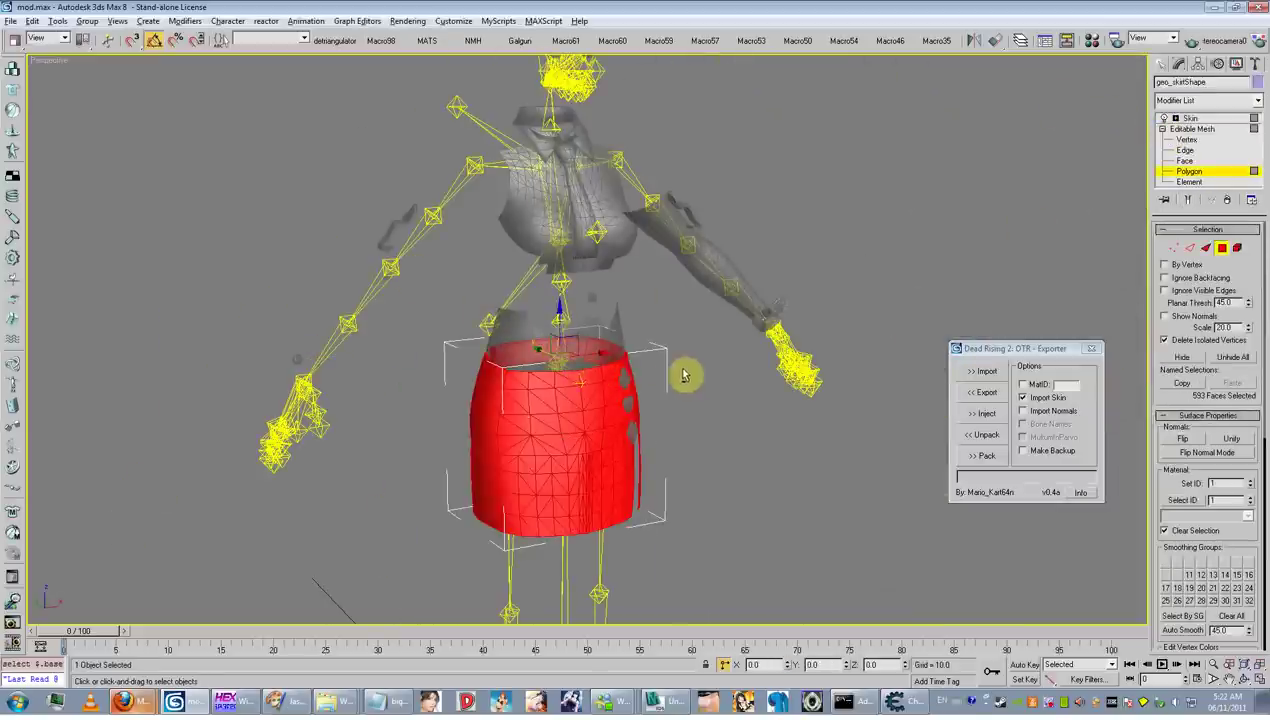
{"action": "scroll", "coordinate": [560, 365], "scroll_direction": "up", "scroll_amount": 4}
{"action": "left_click", "coordinate": [510, 371], "text": "alt"}
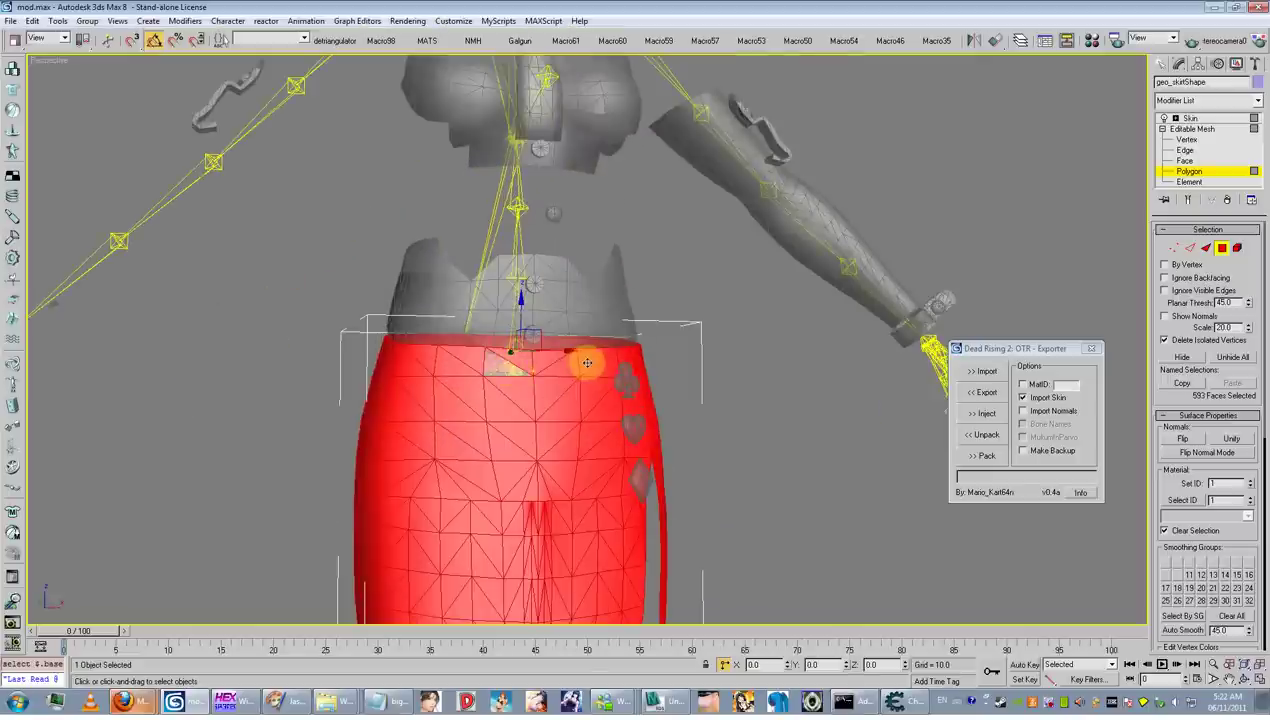
{"action": "key", "text": "Delete"}
{"action": "left_click", "coordinate": [505, 440]}
{"action": "middle_click_drag", "start_coordinate": [505, 440], "coordinate": [637, 385], "text": "alt"}
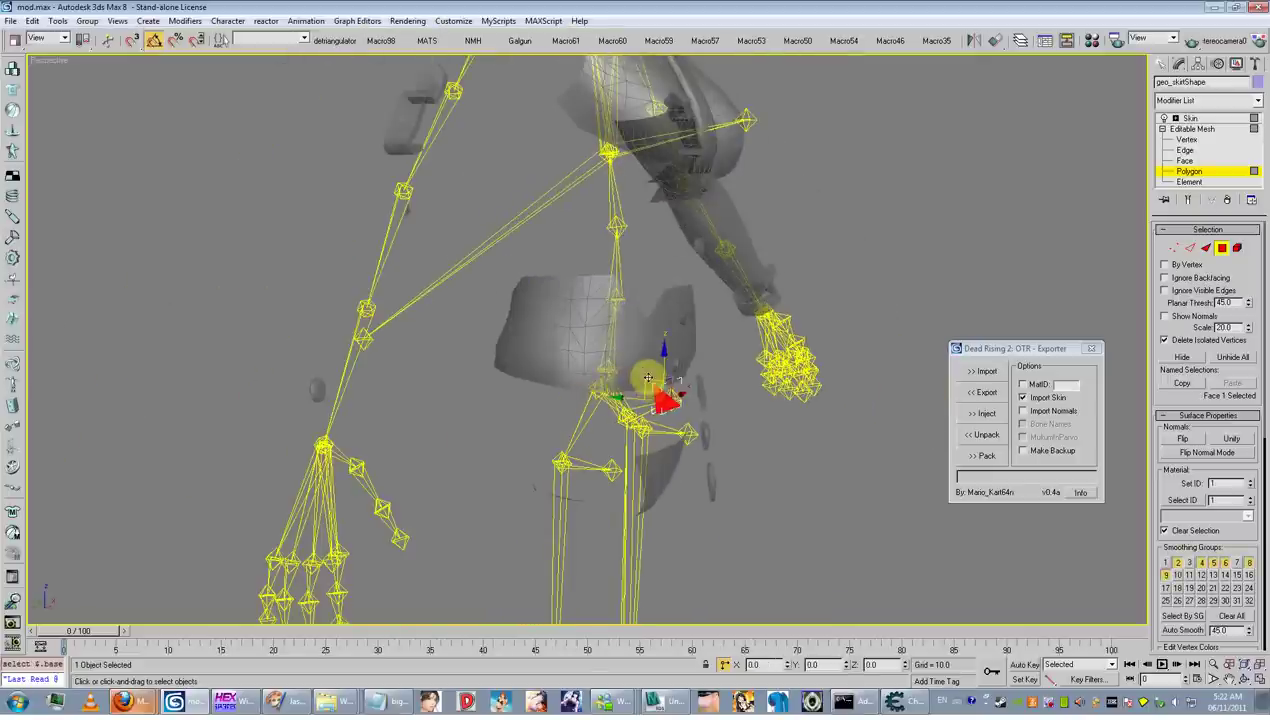
{"action": "middle_click_drag", "start_coordinate": [596, 388], "coordinate": [551, 447], "text": "alt"}
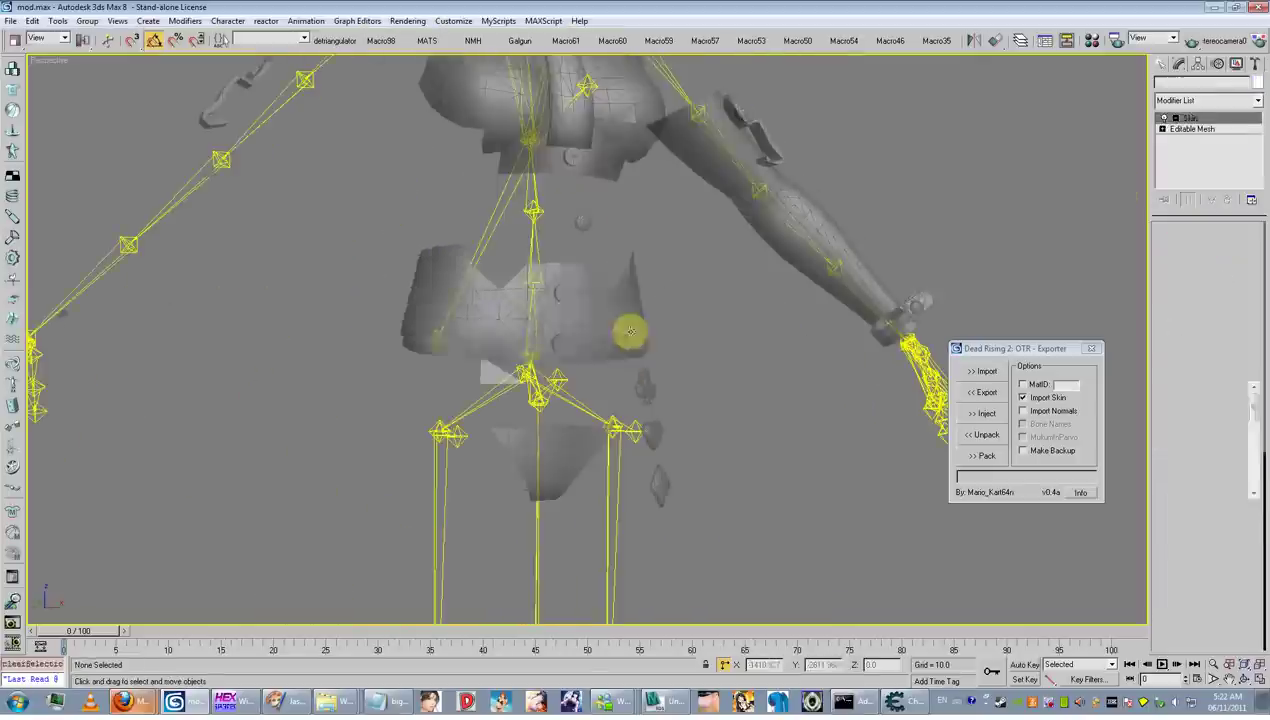
- Clear the leftover shirt and upper-arm pieces, then exit polygon editing and deselect
{"action": "left_click", "coordinate": [551, 447]}
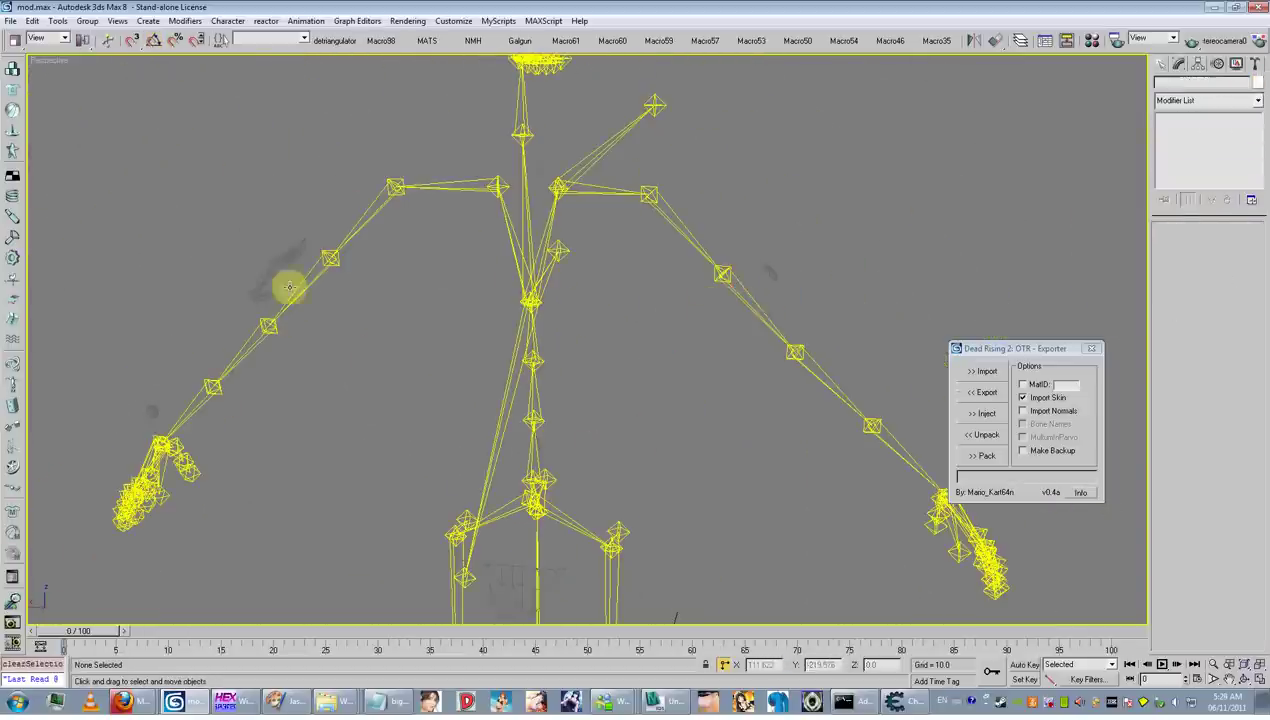
{"action": "left_click", "coordinate": [280, 275]}
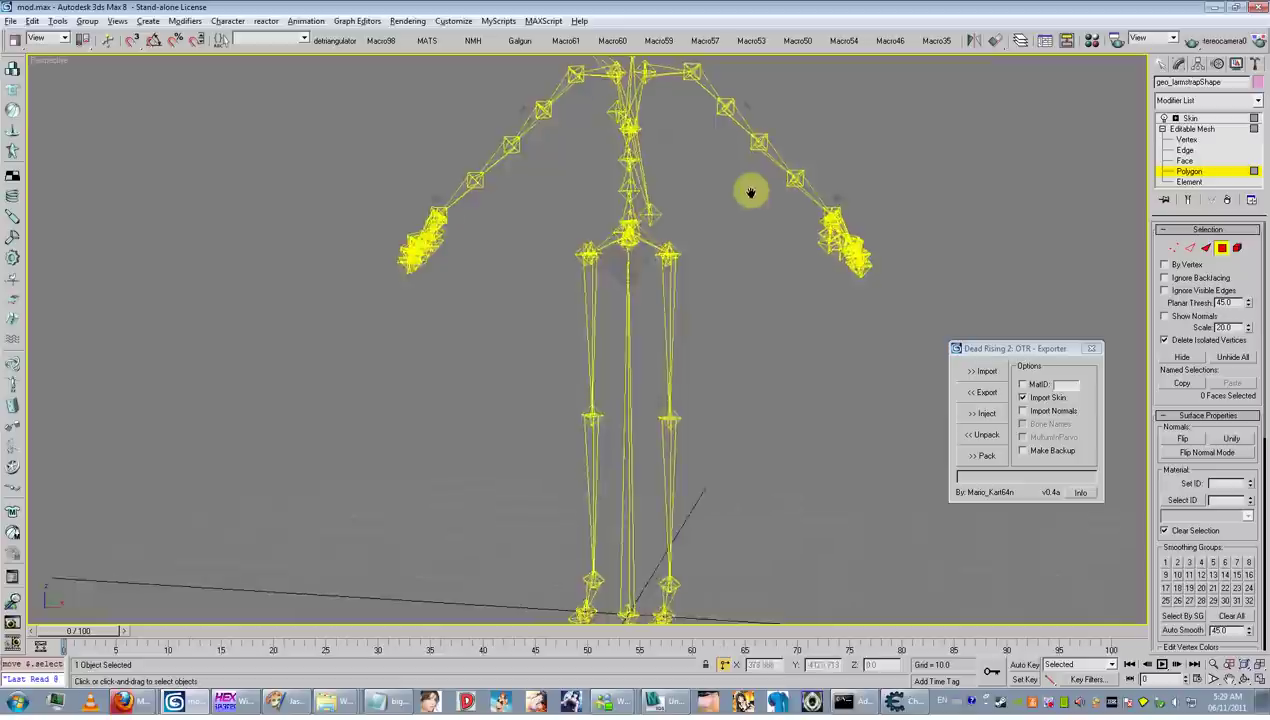
{"action": "middle_click_drag", "start_coordinate": [750, 192], "coordinate": [743, 397]}
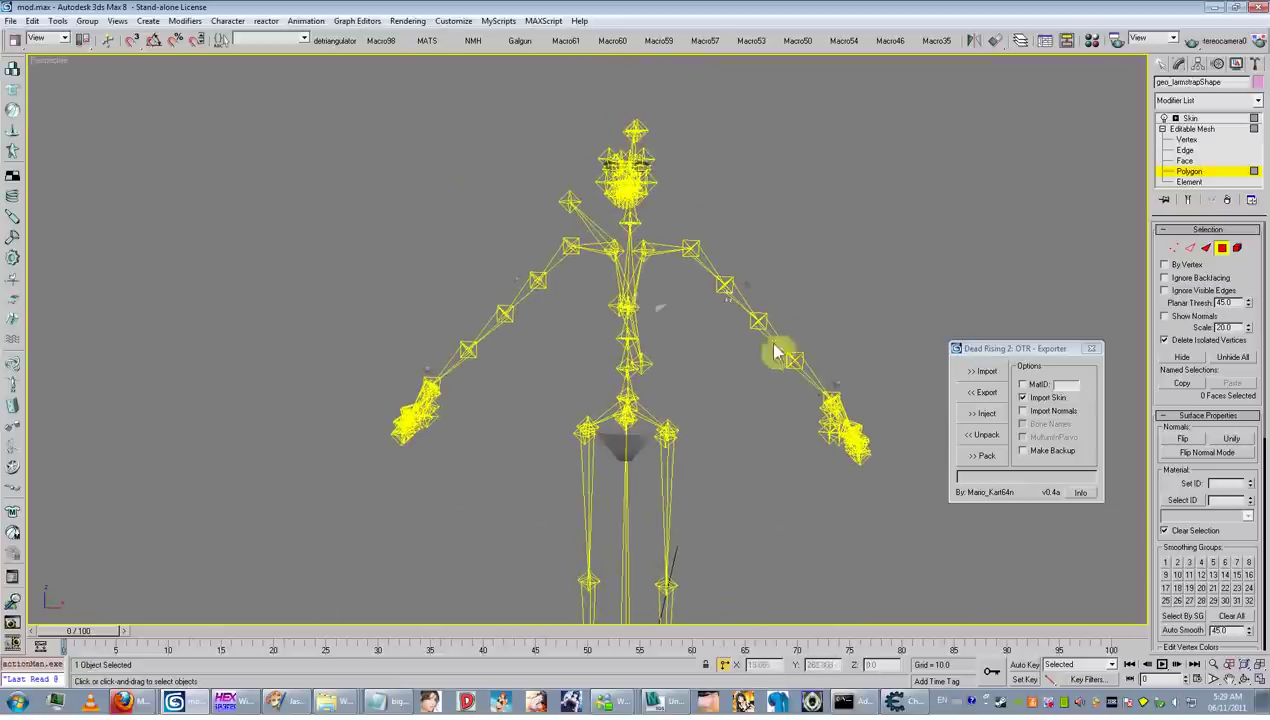
{"action": "middle_click_drag", "start_coordinate": [950, 197], "coordinate": [990, 230], "text": "alt"}
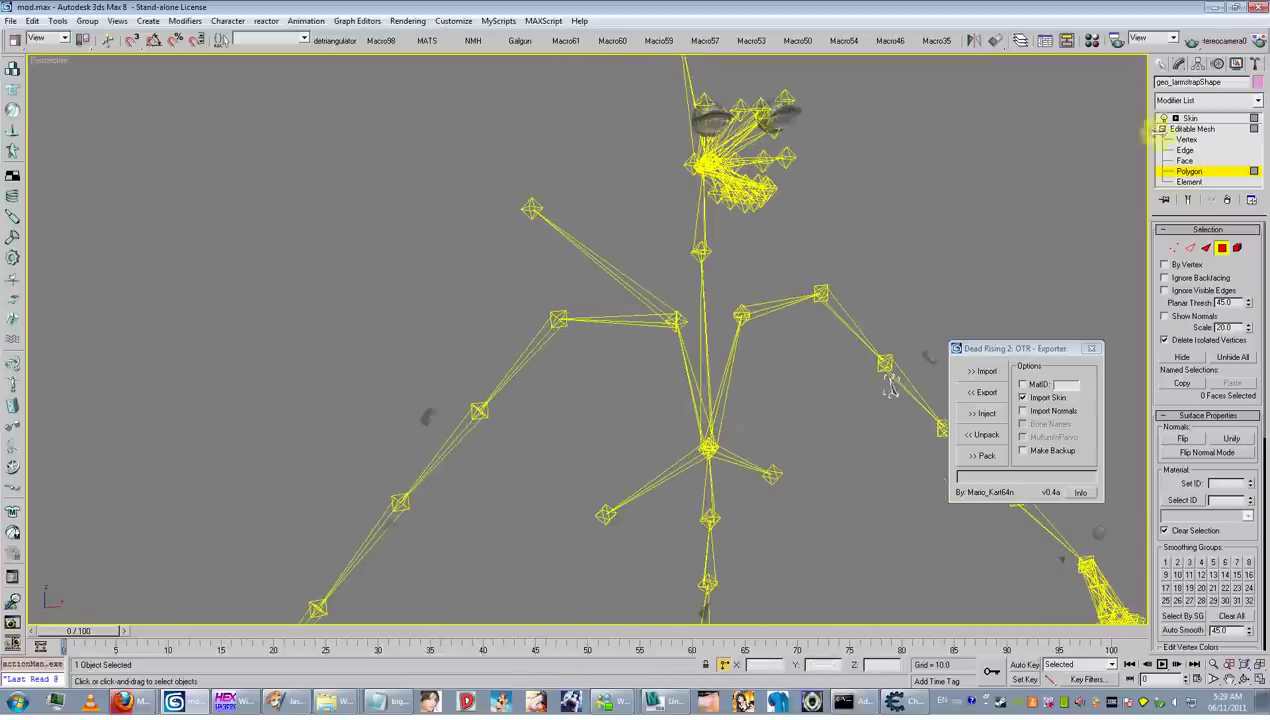
{"action": "left_click", "coordinate": [1177, 183]}
{"action": "middle_click_drag", "start_coordinate": [890, 388], "coordinate": [842, 244], "text": "alt"}
{"action": "left_click", "coordinate": [857, 245]}
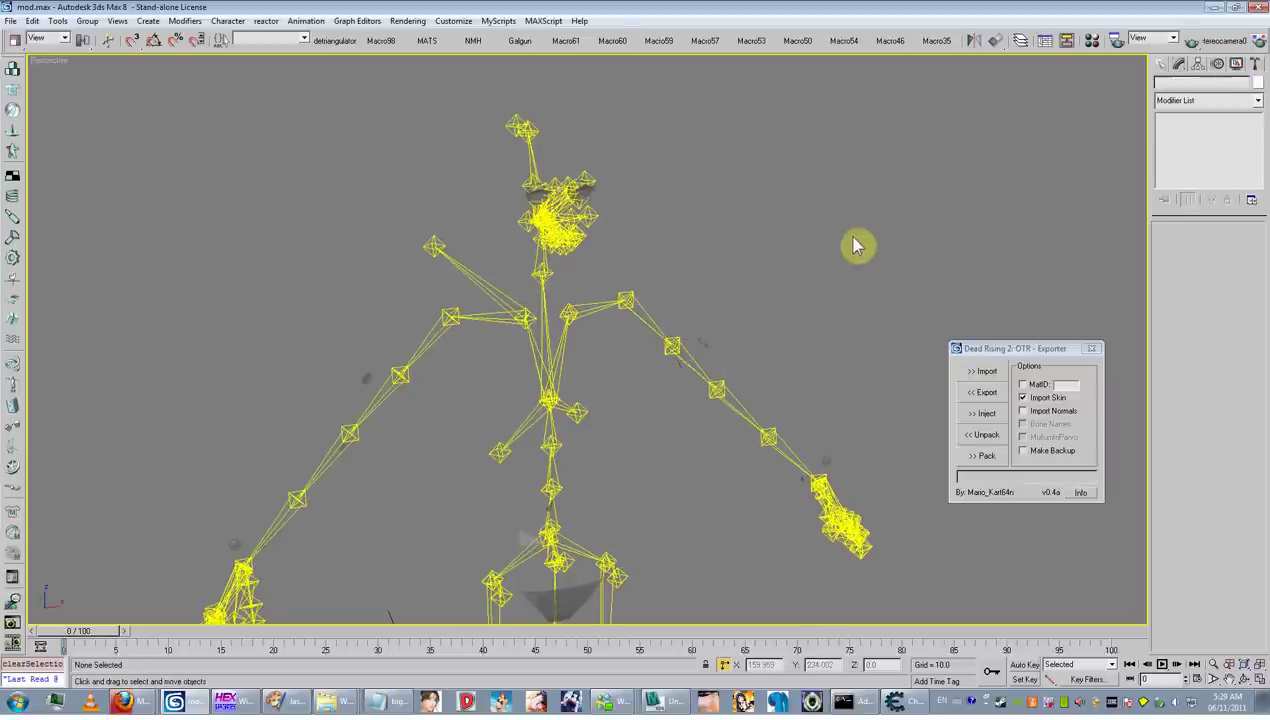
- Unhide all objects and switch between wireframe and shaded views around the character's head
{"action": "right_click", "coordinate": [836, 252]}
{"action": "left_click", "coordinate": [810, 221]}
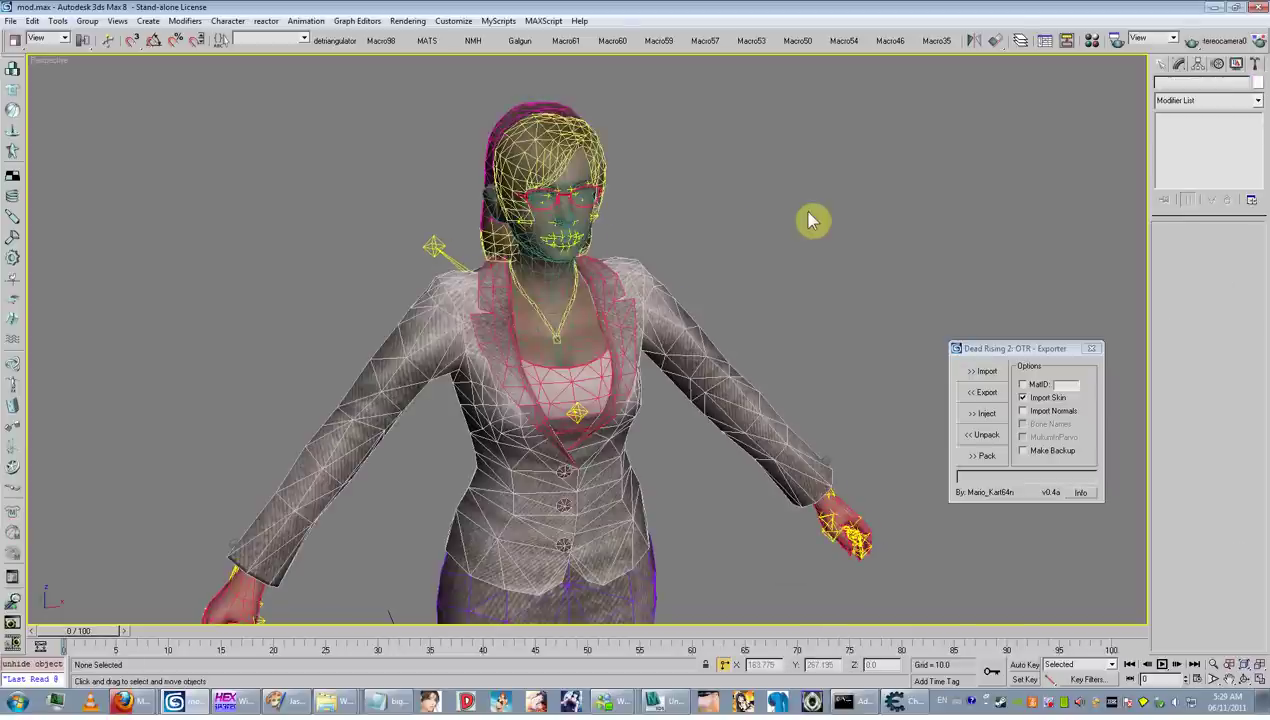
{"action": "key", "text": "F3"}
{"action": "key", "text": "F3"}
{"action": "key", "text": "F4"}
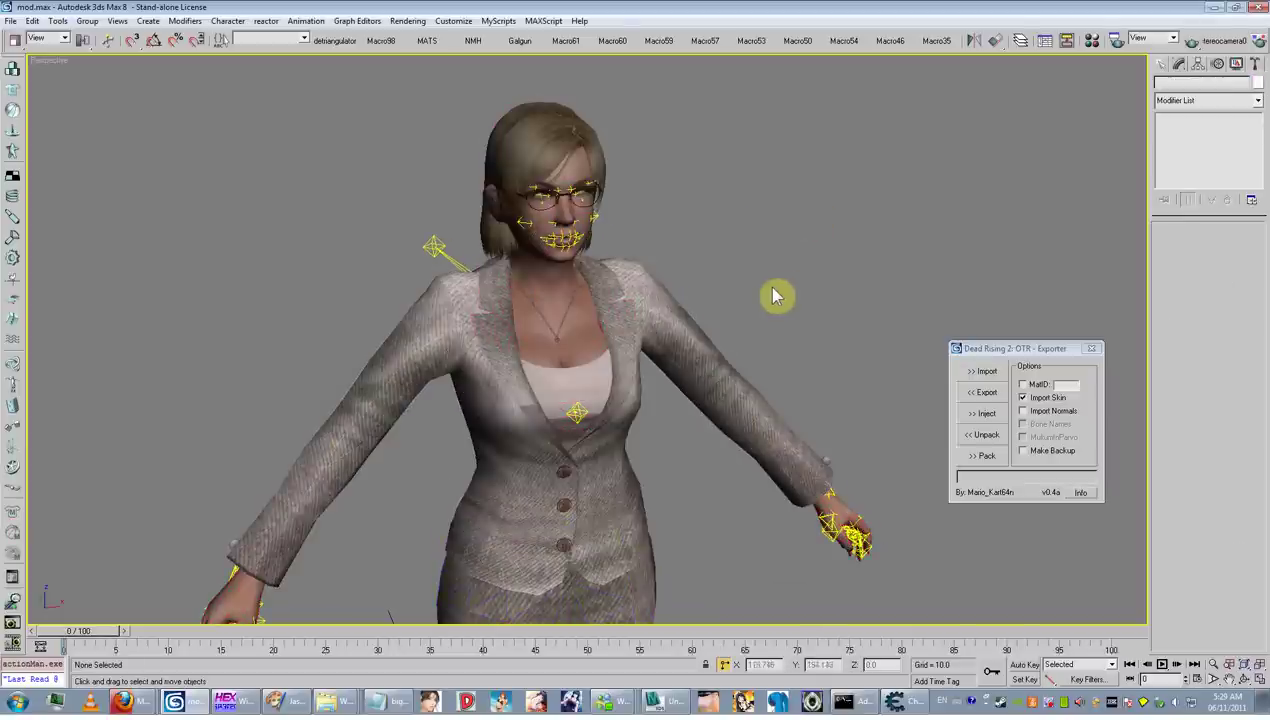
{"action": "scroll", "coordinate": [775, 295], "scroll_direction": "up", "scroll_amount": 10}
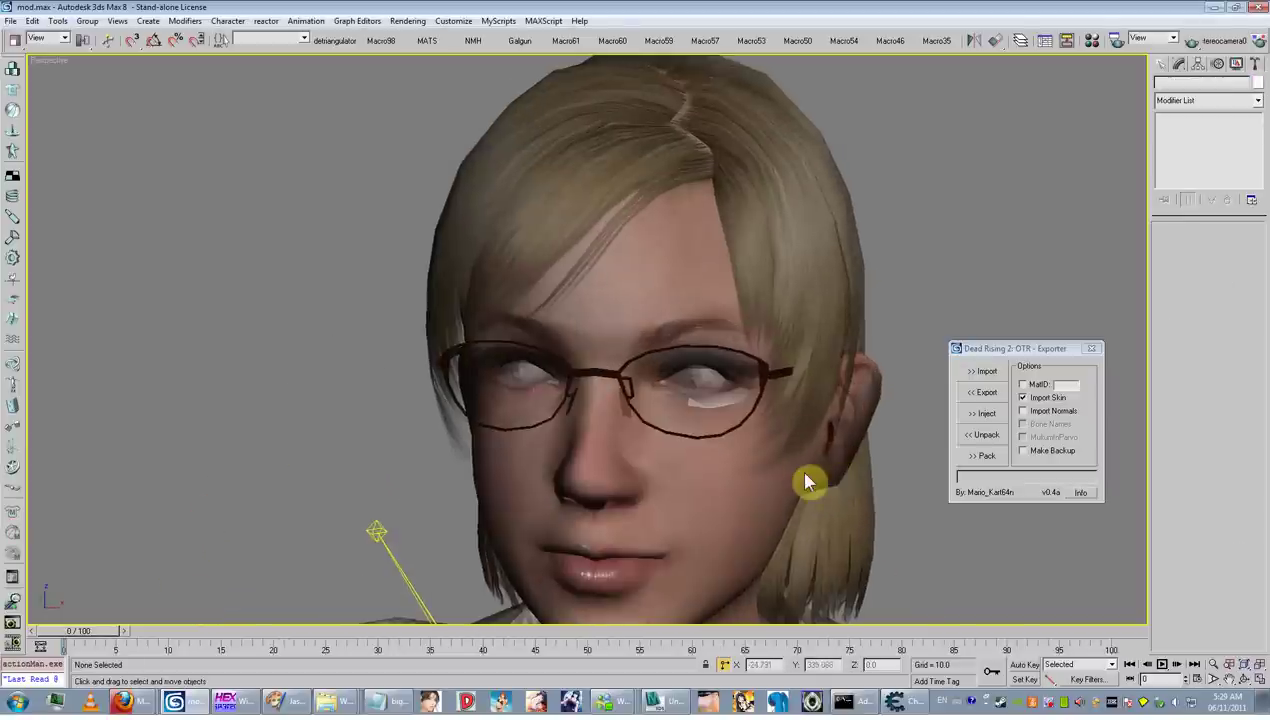
{"action": "scroll", "coordinate": [808, 482], "scroll_direction": "down", "scroll_amount": 5}
{"action": "middle_click_drag", "start_coordinate": [808, 482], "coordinate": [805, 431], "text": "alt"}
- Make all scene meshes see-through with Alt+X, then turn see-through back off
{"action": "key", "text": "ctrl+a"}
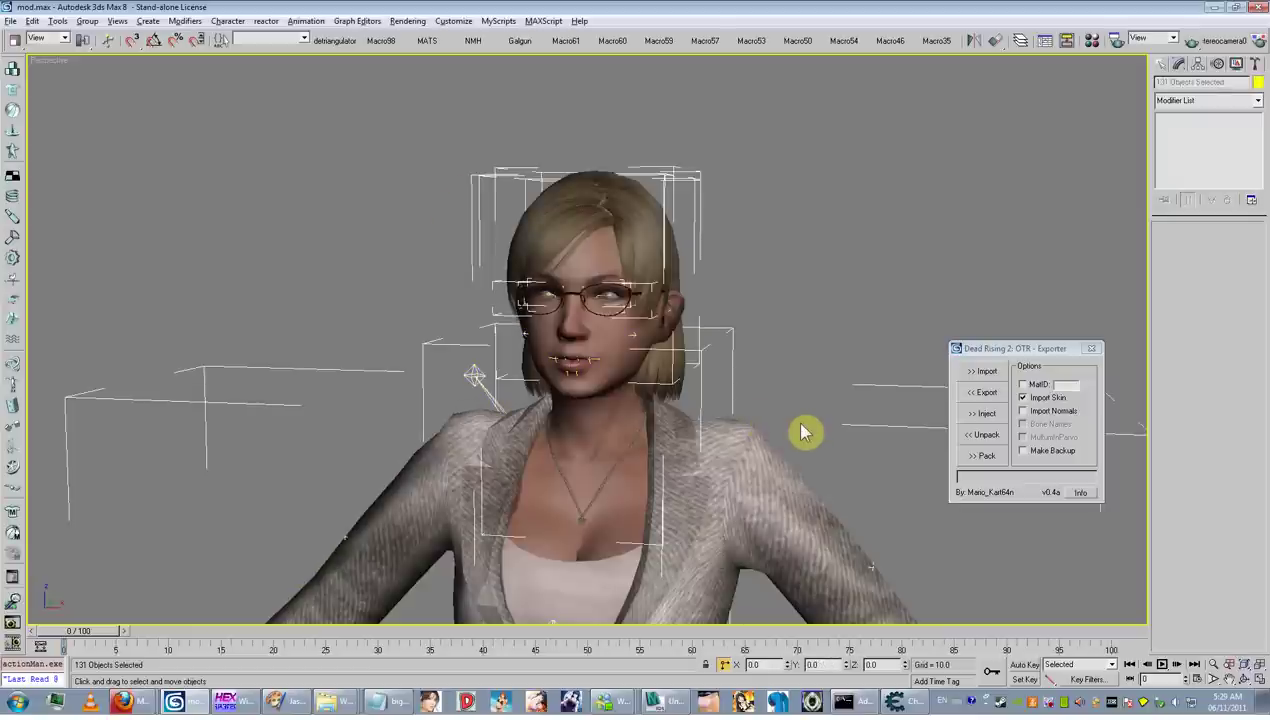
{"action": "key", "text": "alt+x"}
{"action": "left_click", "coordinate": [838, 330]}
{"action": "key", "text": "ctrl+a"}
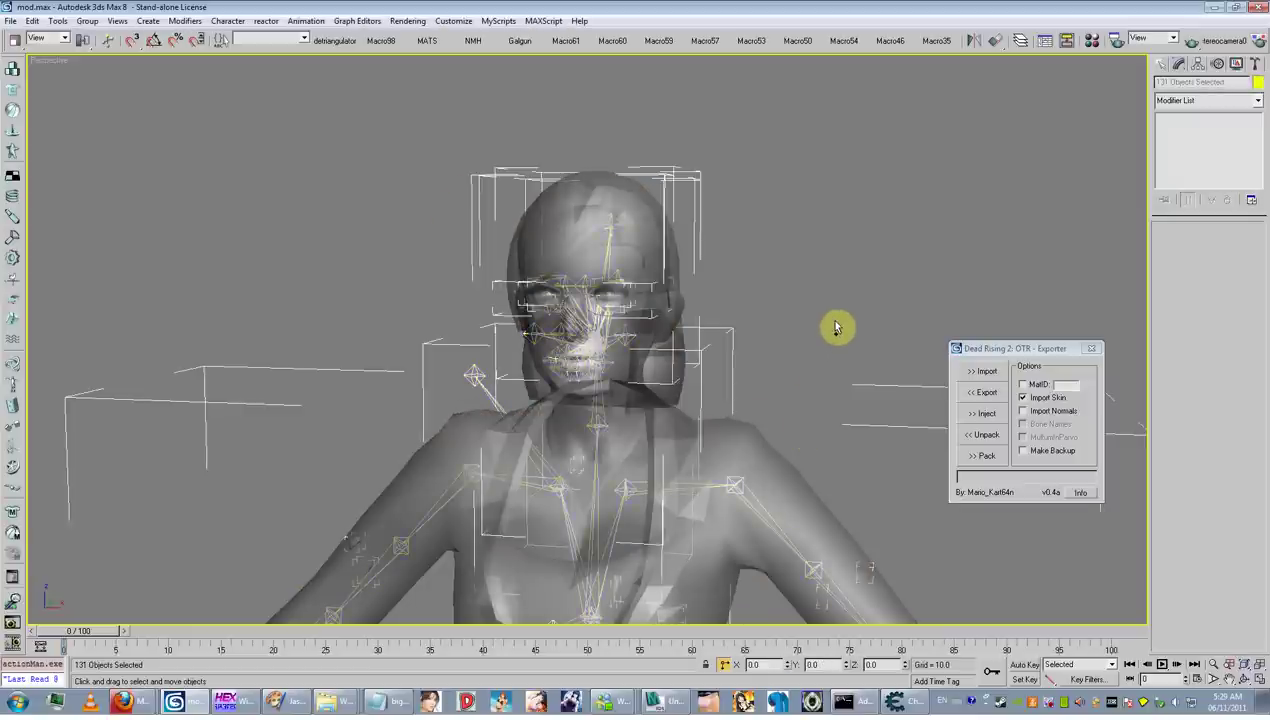
{"action": "key", "text": "alt+x"}
{"action": "left_click", "coordinate": [836, 315]}
- Show edged faces, view the head at three-quarters, and select the eyelash mesh
{"action": "key", "text": "F4"}
{"action": "key", "text": "F4"}
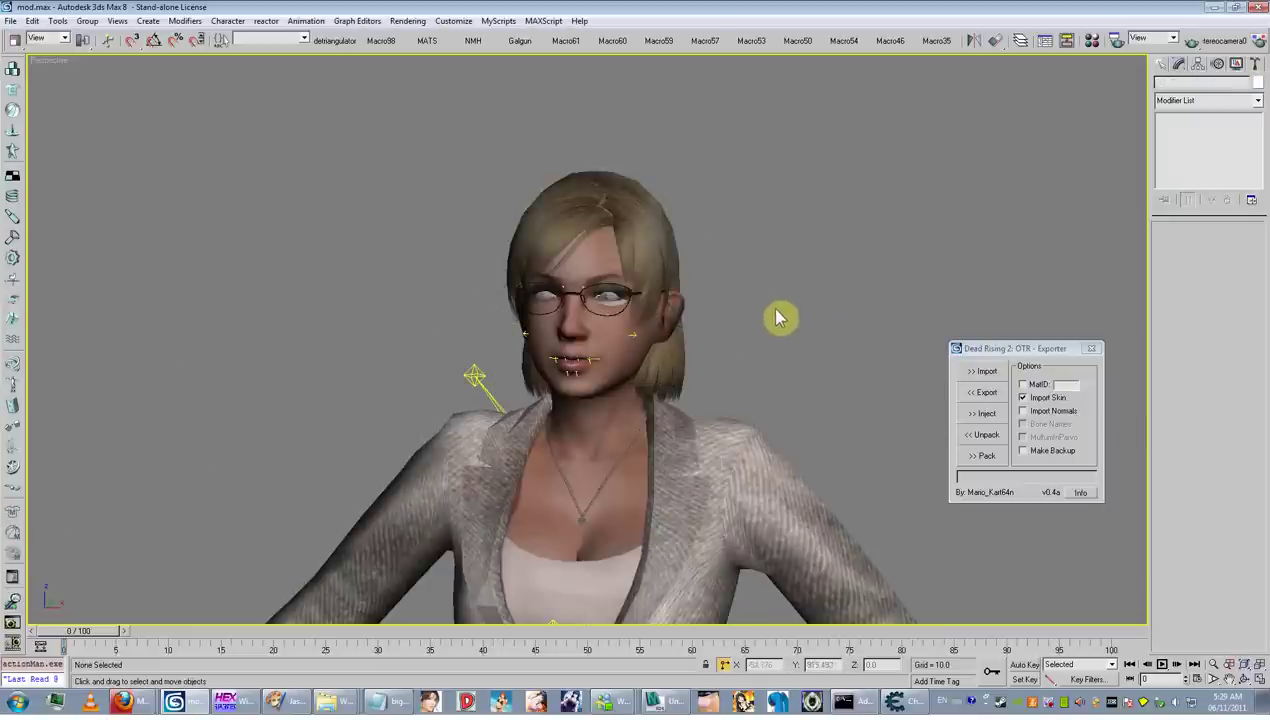
{"action": "scroll", "coordinate": [745, 312], "scroll_direction": "up", "scroll_amount": 10}
{"action": "scroll", "coordinate": [707, 342], "scroll_direction": "down", "scroll_amount": 10}
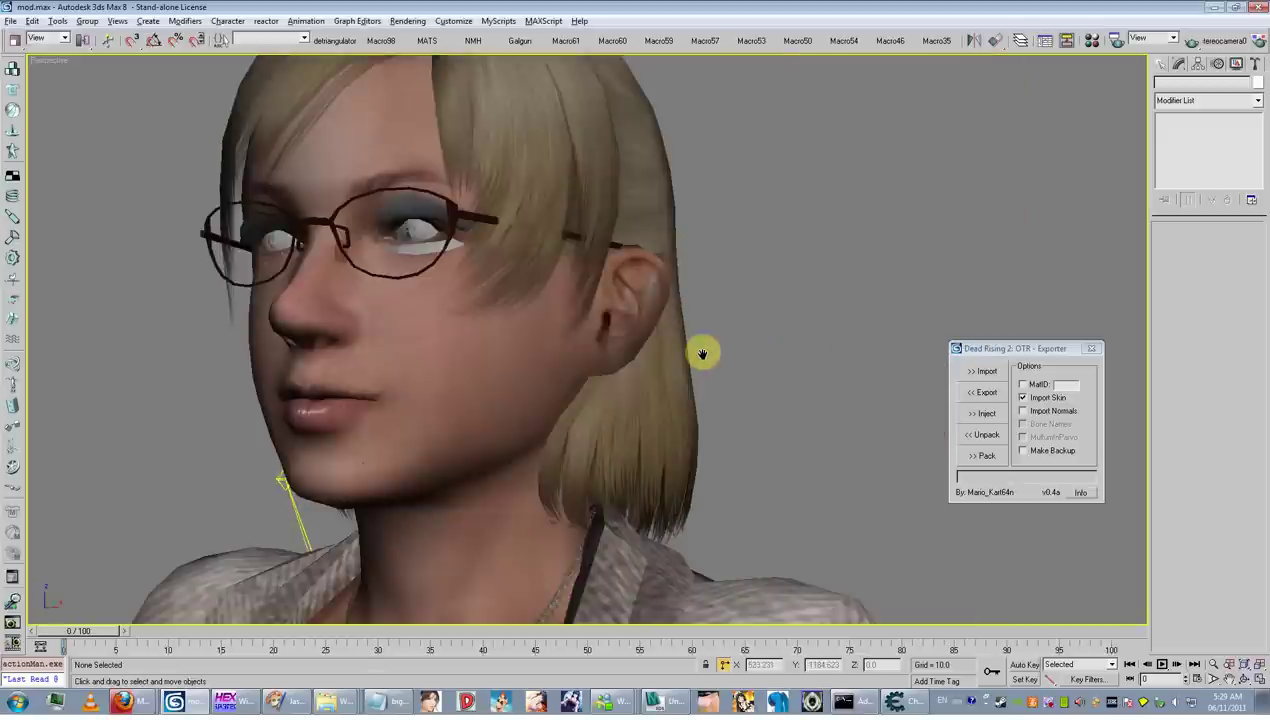
{"action": "middle_click_drag", "start_coordinate": [700, 352], "coordinate": [797, 414], "text": "alt"}
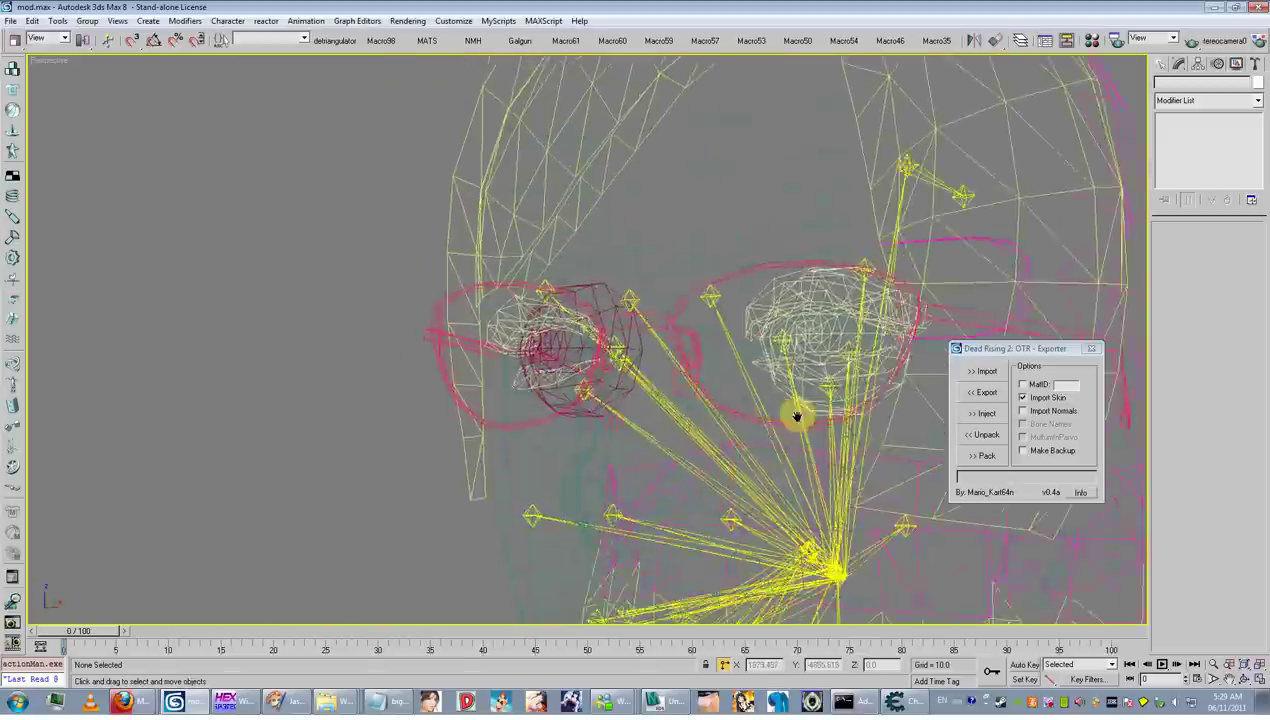
{"action": "scroll", "coordinate": [791, 415], "scroll_direction": "up", "scroll_amount": 8}
{"action": "key", "text": "F4"}
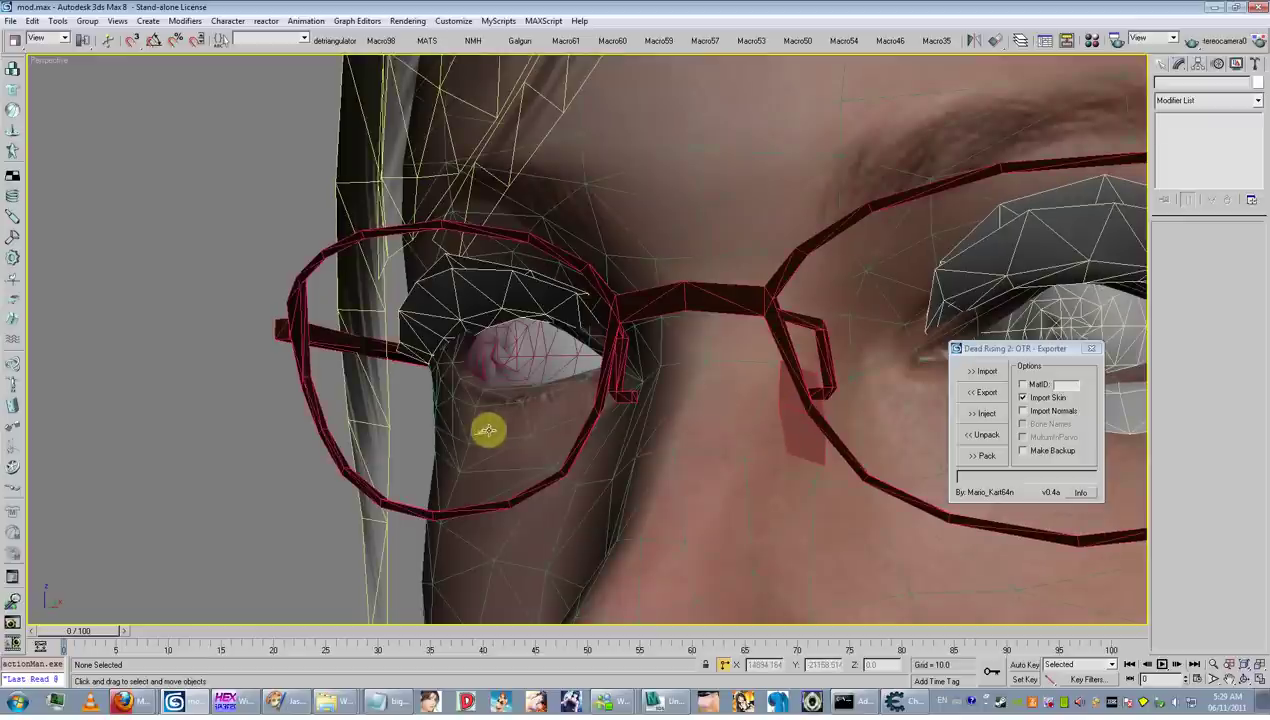
{"action": "left_click", "coordinate": [488, 431]}
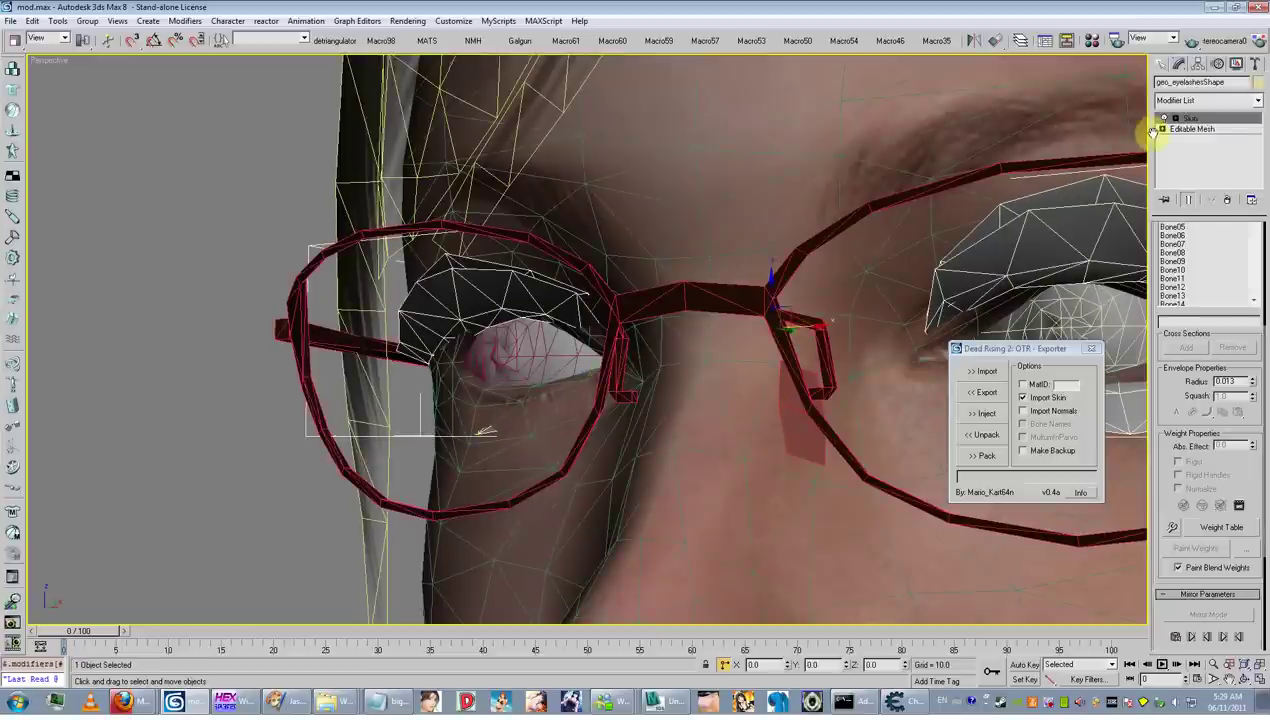
- Select the eyelash vertices at Editable Mesh vertex level and move them around the eye
{"action": "left_click", "coordinate": [1190, 129]}
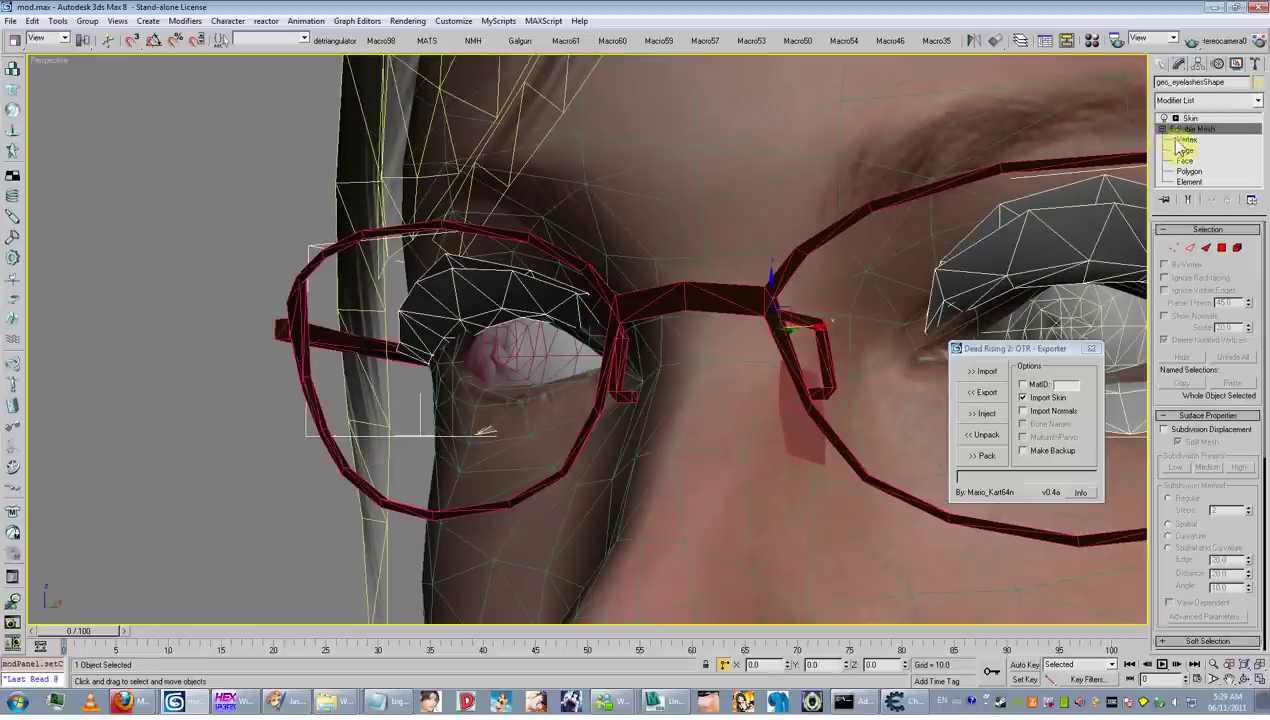
{"action": "left_click", "coordinate": [1186, 139]}
{"action": "left_click_drag", "start_coordinate": [757, 172], "coordinate": [210, 561]}
{"action": "scroll", "coordinate": [445, 428], "scroll_direction": "up", "scroll_amount": 5}
{"action": "scroll", "coordinate": [588, 420], "scroll_direction": "down", "scroll_amount": 2}
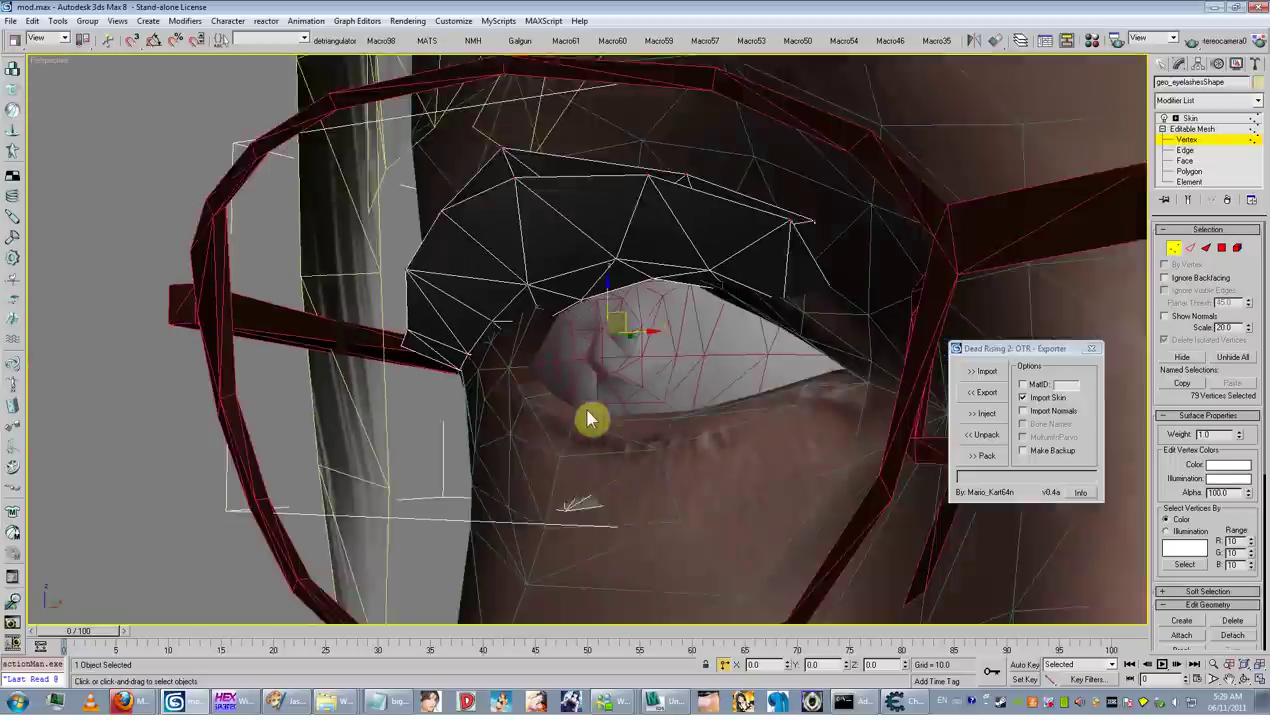
{"action": "middle_click_drag", "start_coordinate": [588, 420], "coordinate": [560, 420], "text": "alt"}
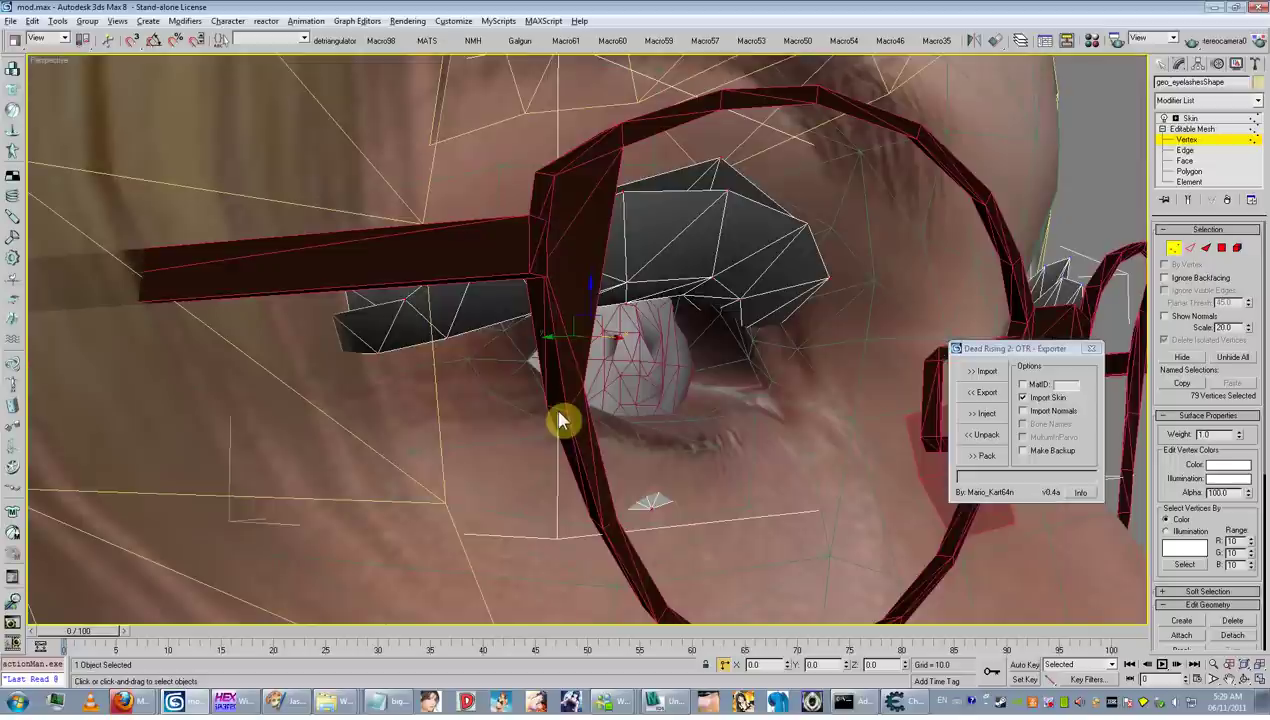
{"action": "left_click_drag", "start_coordinate": [577, 316], "coordinate": [655, 298]}
{"action": "middle_click_drag", "start_coordinate": [655, 298], "coordinate": [600, 352], "text": "alt"}
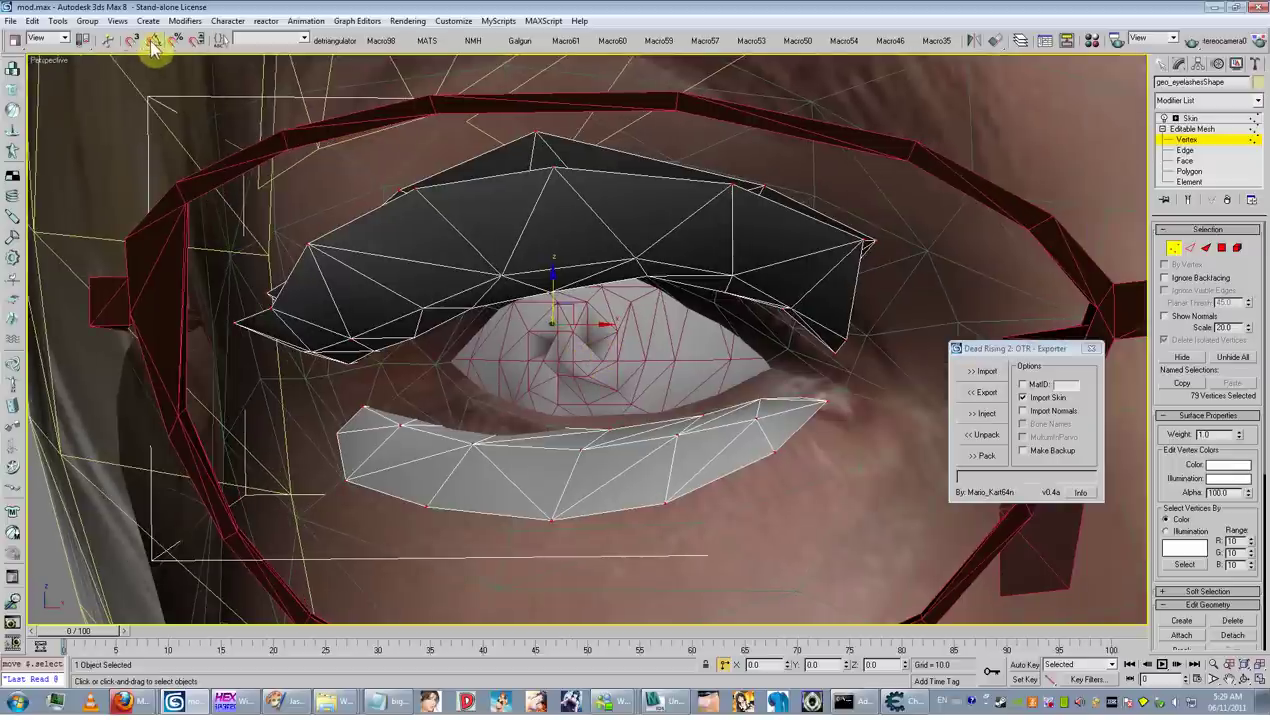
- Scale the selected eyelash vertices down to 79%
{"action": "left_click_drag", "start_coordinate": [68, 42], "coordinate": [318, 43]}
{"action": "left_click", "coordinate": [308, 41]}
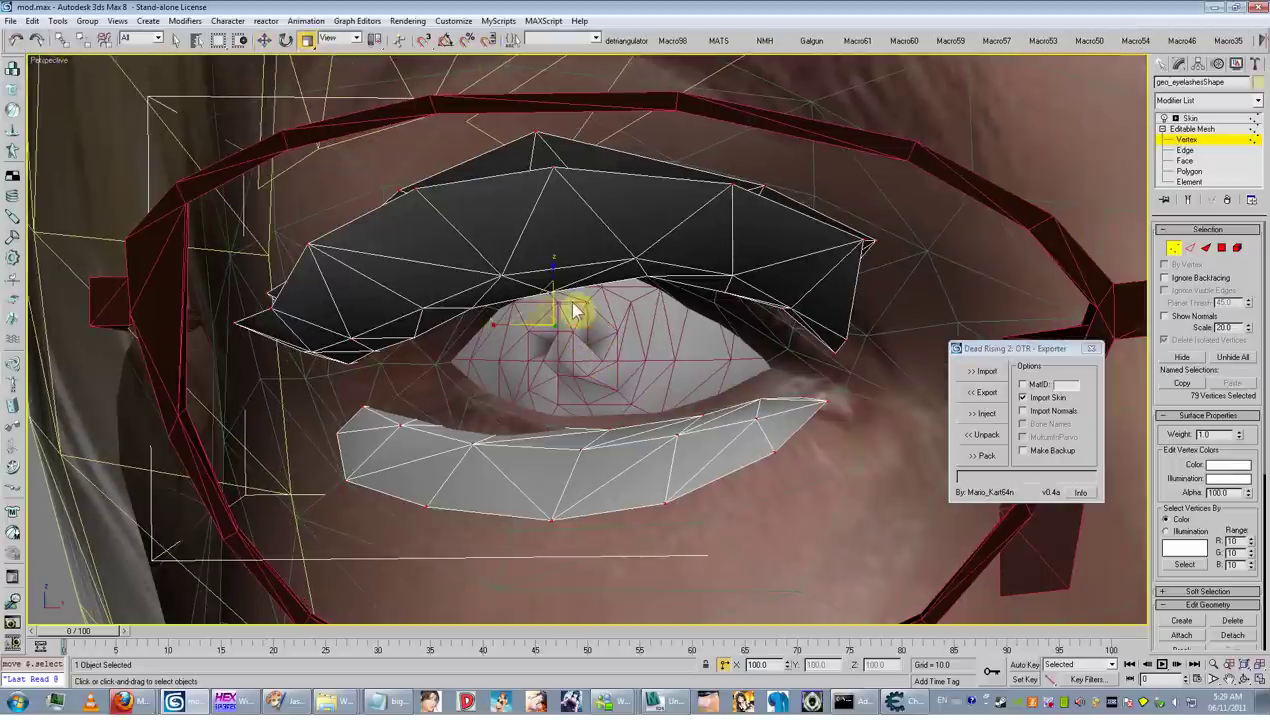
{"action": "left_click_drag", "start_coordinate": [544, 315], "coordinate": [618, 284]}
{"action": "left_click", "coordinate": [264, 40]}
{"action": "left_click", "coordinate": [286, 40]}
{"action": "left_click", "coordinate": [264, 40]}
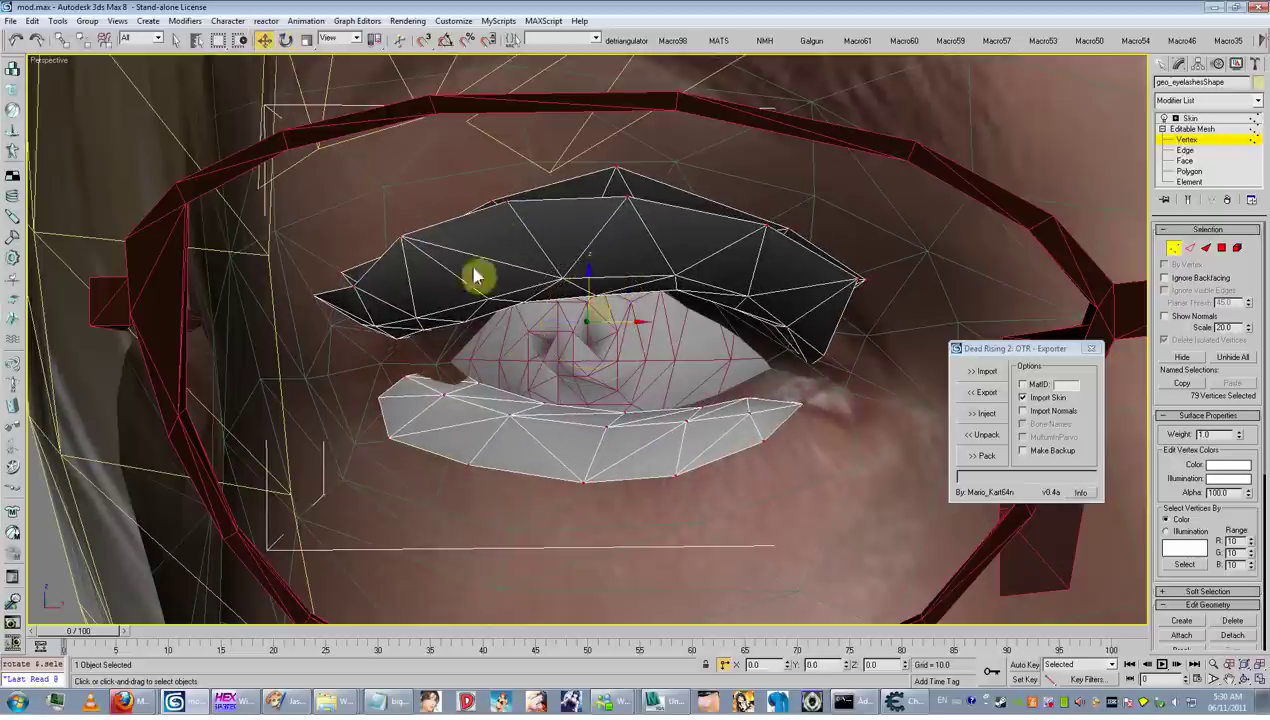
- Select both eyelid elements, nudge them slightly left and up, then clear the selection
{"action": "left_click", "coordinate": [1208, 183]}
{"action": "left_click", "coordinate": [650, 421]}
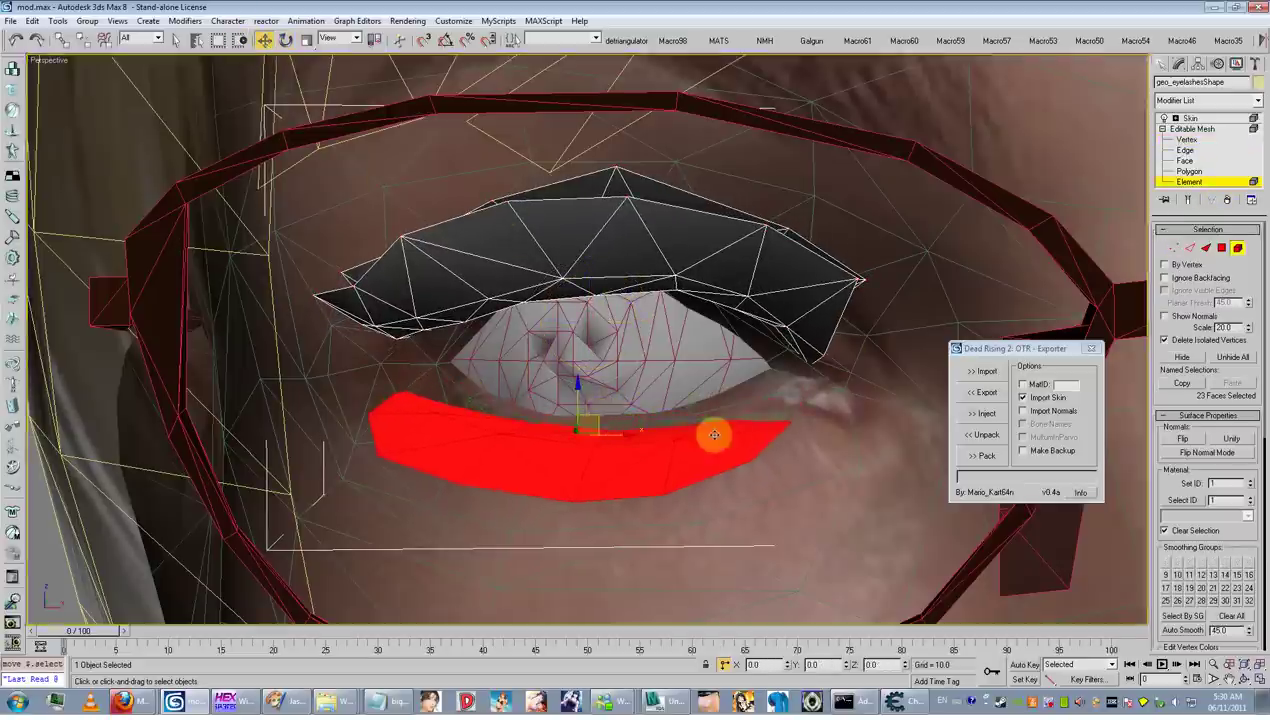
{"action": "scroll", "coordinate": [714, 434], "scroll_direction": "down", "scroll_amount": 3}
{"action": "scroll", "coordinate": [715, 434], "scroll_direction": "down", "scroll_amount": 5}
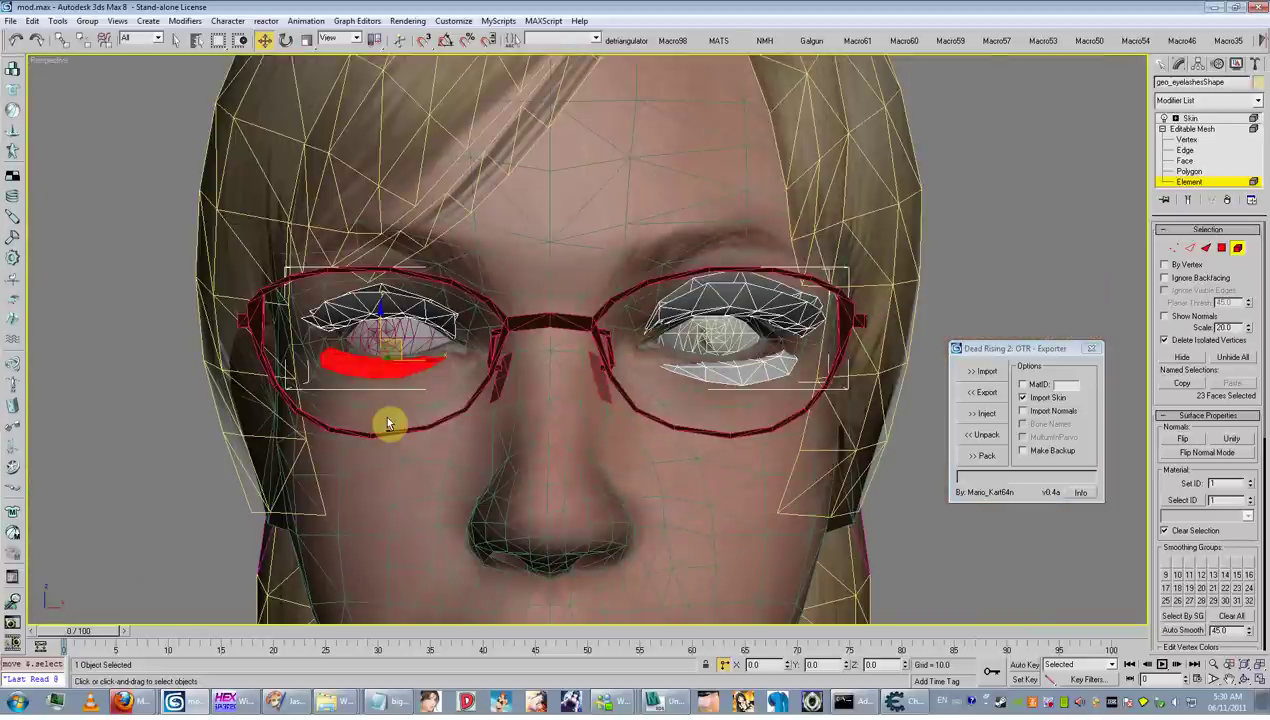
{"action": "left_click", "coordinate": [692, 355]}
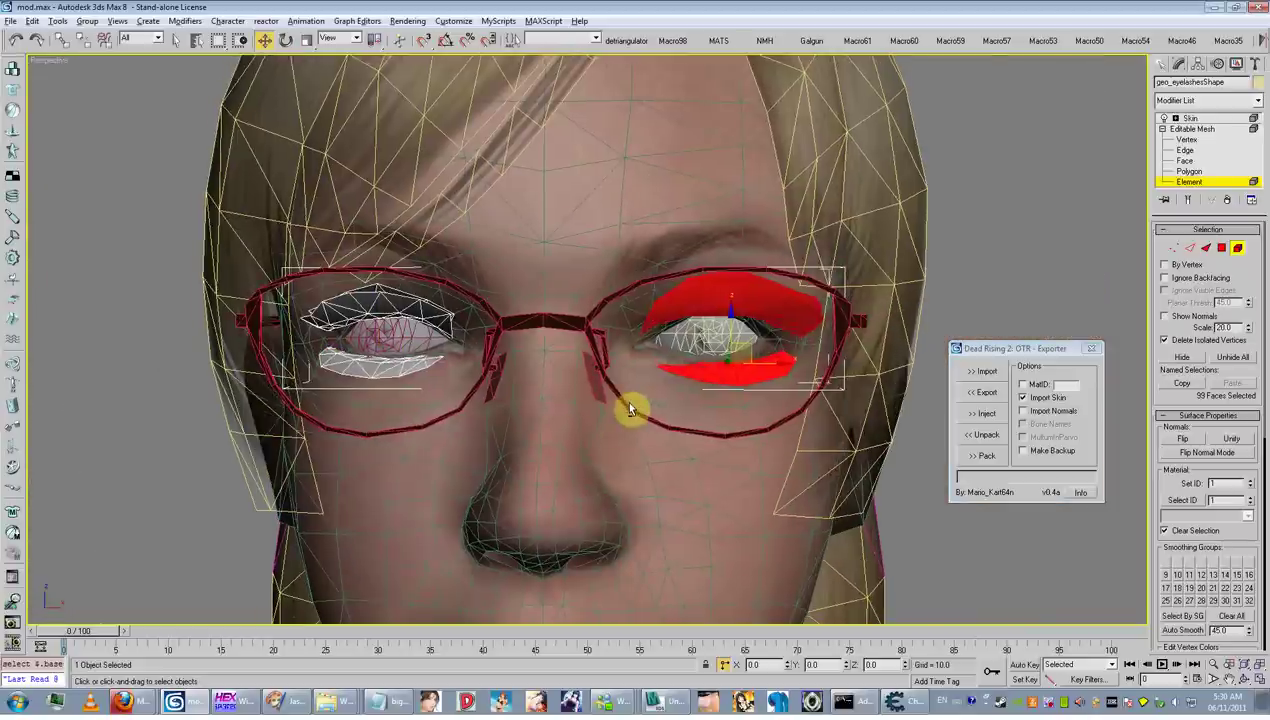
{"action": "mouse_move", "coordinate": [624, 402]}
{"action": "middle_mouse_down", "text": "alt"}
{"action": "mouse_move", "coordinate": [567, 407]}
{"action": "mouse_move", "coordinate": [632, 406]}
{"action": "middle_mouse_up", "text": "alt"}
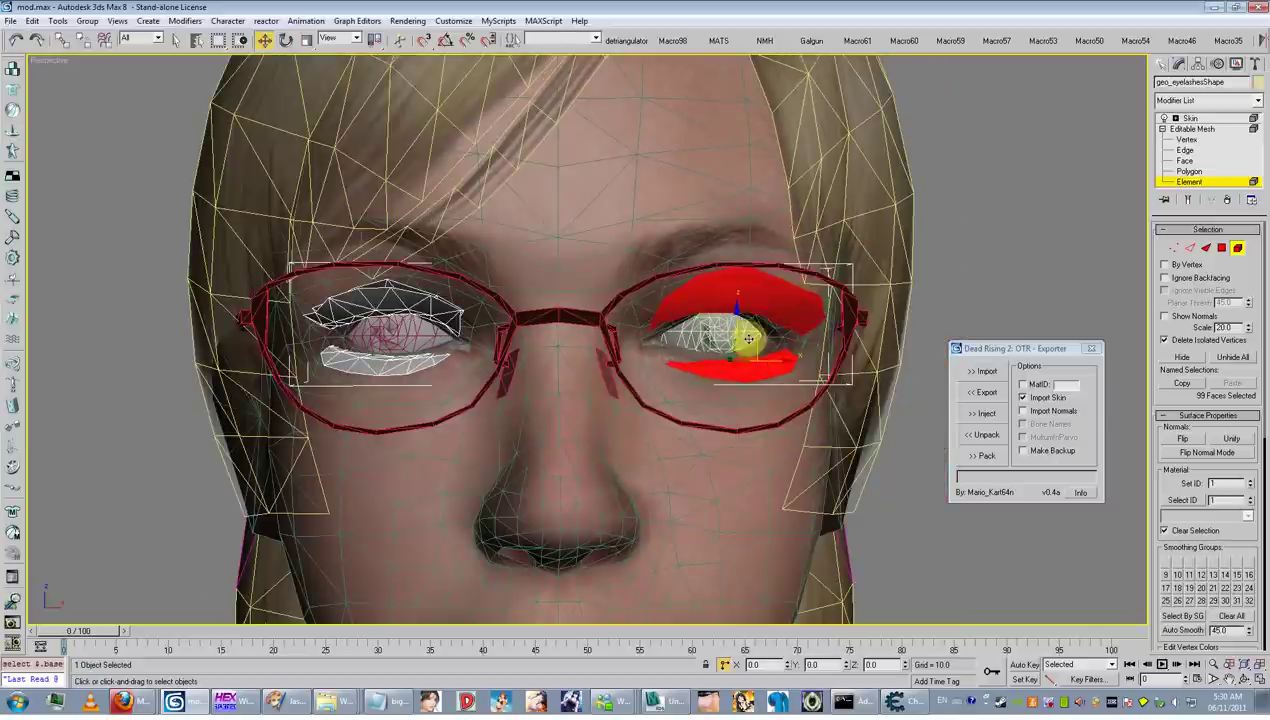
{"action": "left_click_drag", "start_coordinate": [748, 340], "coordinate": [736, 337]}
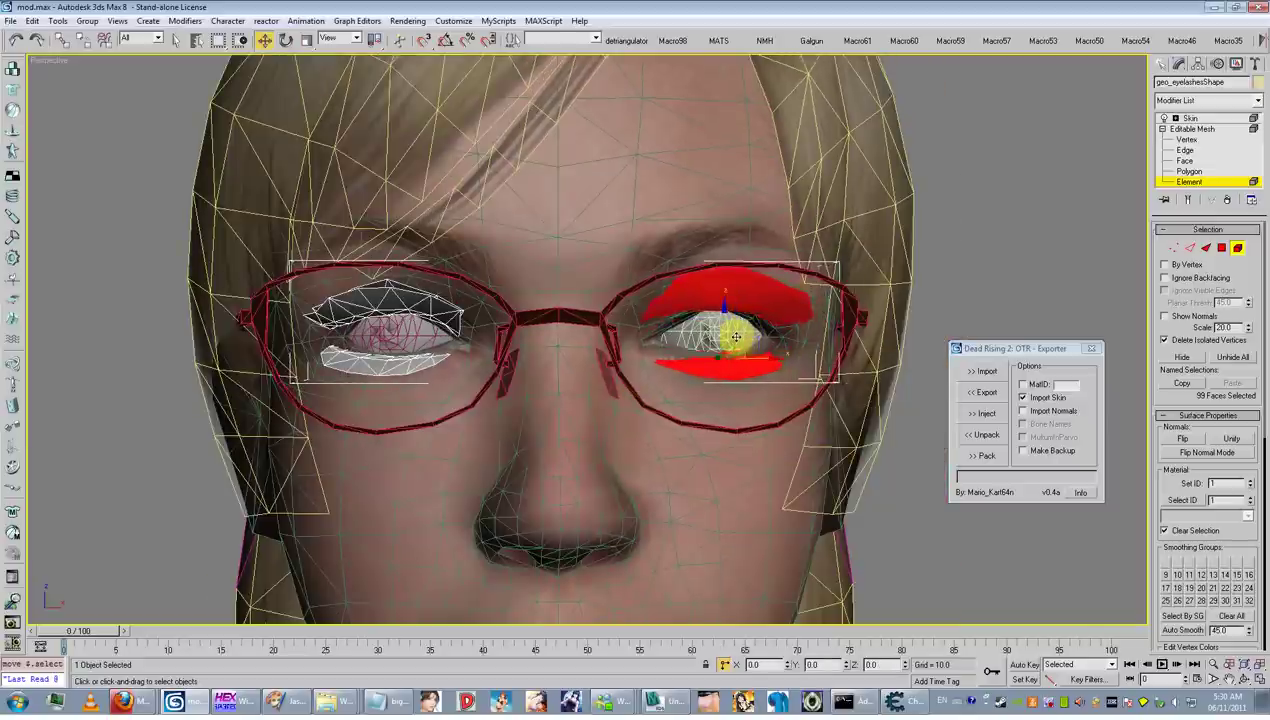
{"action": "left_click", "coordinate": [936, 257]}
{"action": "scroll", "coordinate": [850, 292], "scroll_direction": "down", "scroll_amount": 4}
{"action": "key", "text": "F4"}
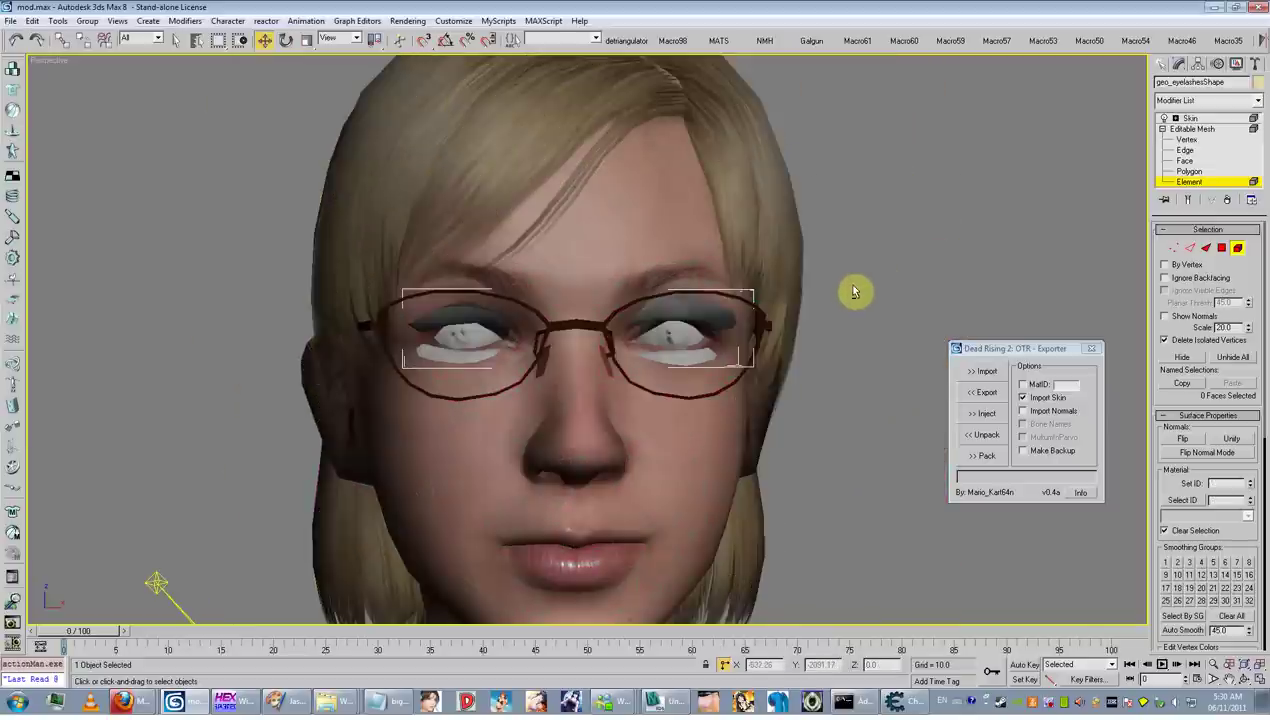
{"action": "left_click", "coordinate": [1183, 186]}
{"action": "middle_click_drag", "start_coordinate": [741, 257], "coordinate": [747, 364], "text": "alt"}
{"action": "left_click", "coordinate": [819, 269]}
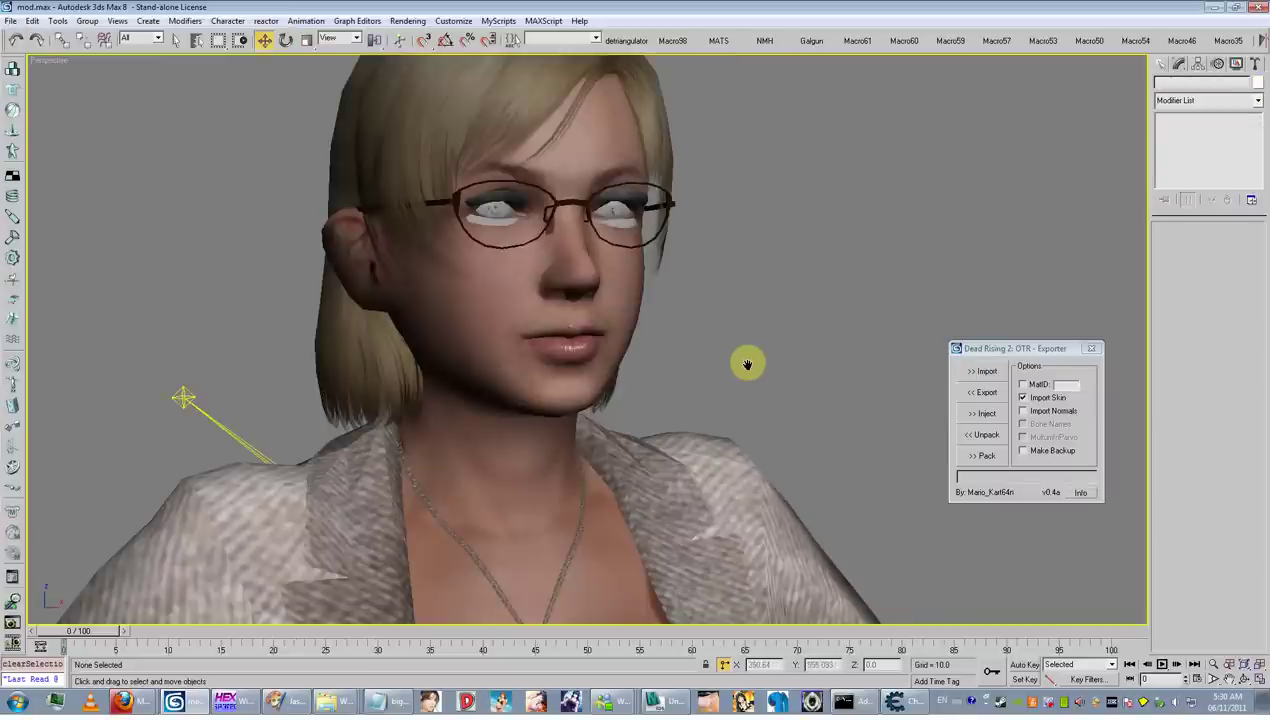
{"action": "scroll", "coordinate": [749, 342], "scroll_direction": "down", "scroll_amount": 3}
{"action": "middle_click_drag", "start_coordinate": [751, 320], "coordinate": [703, 159]}
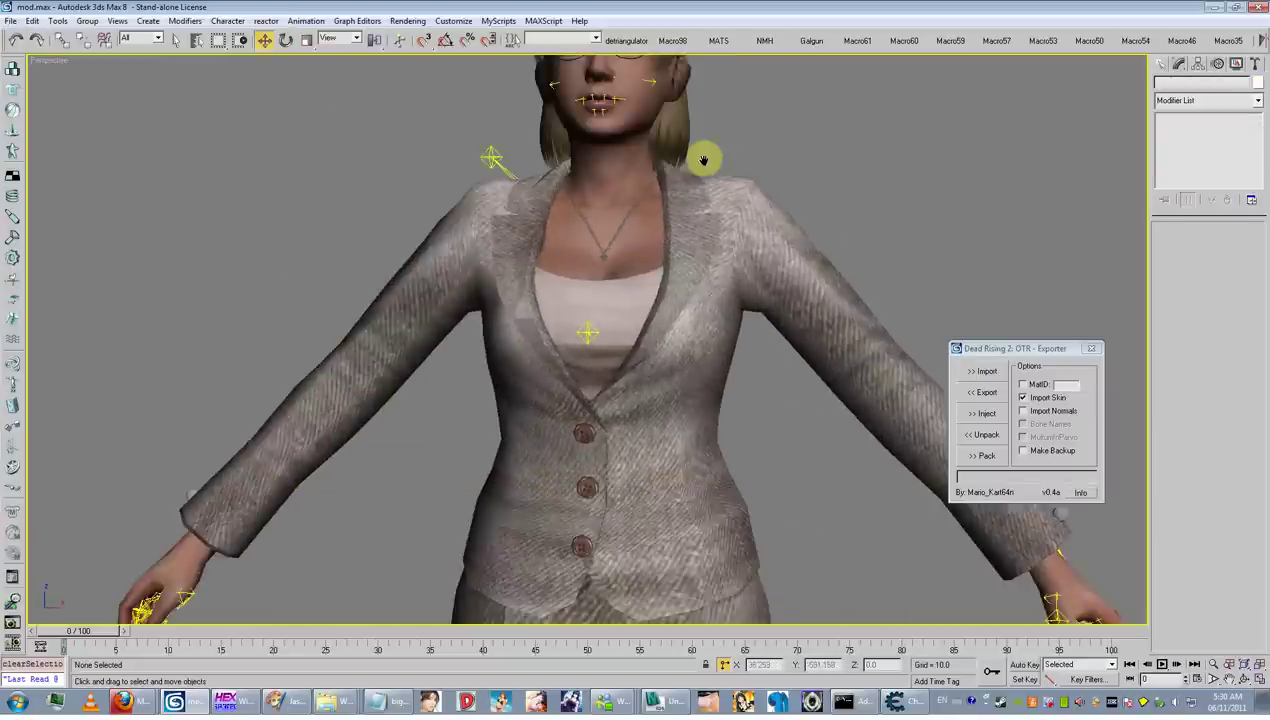
{"action": "scroll", "coordinate": [704, 163], "scroll_direction": "up", "scroll_amount": 4}
{"action": "scroll", "coordinate": [704, 163], "scroll_direction": "up", "scroll_amount": 2}
{"action": "middle_click_drag", "start_coordinate": [646, 337], "coordinate": [682, 362]}
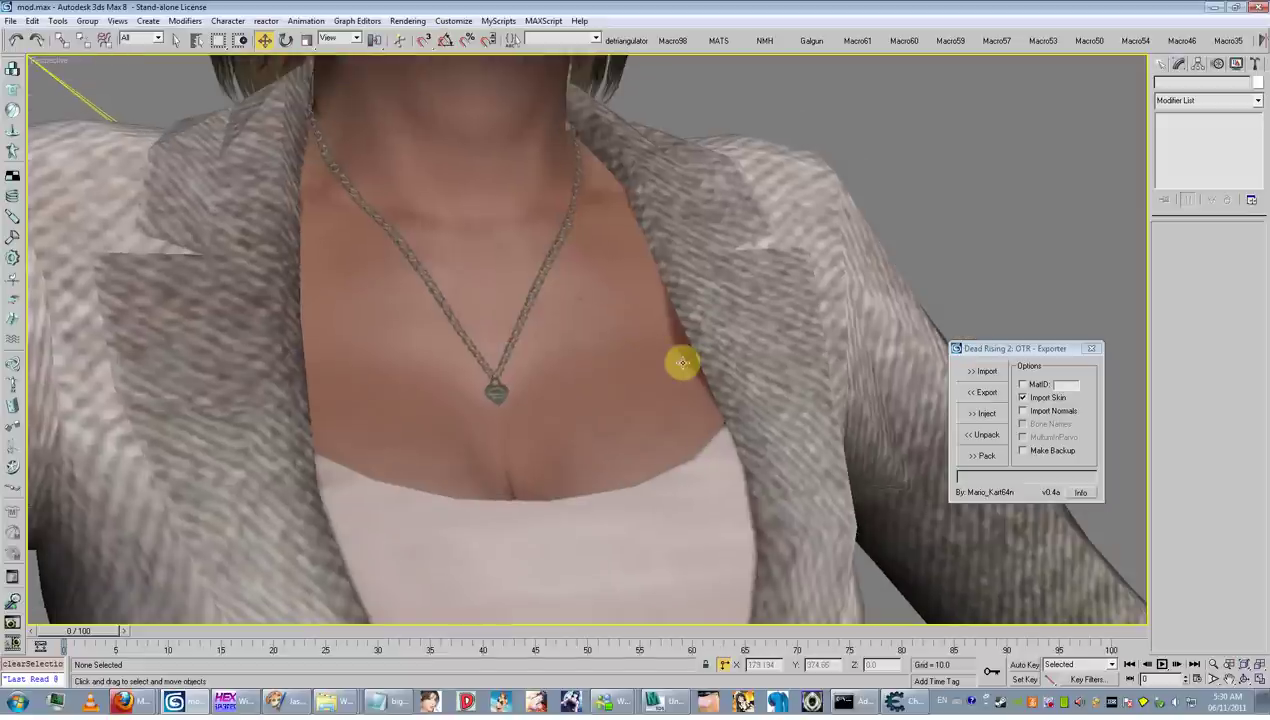
{"action": "key", "text": "F4"}
{"action": "left_click", "coordinate": [553, 245]}
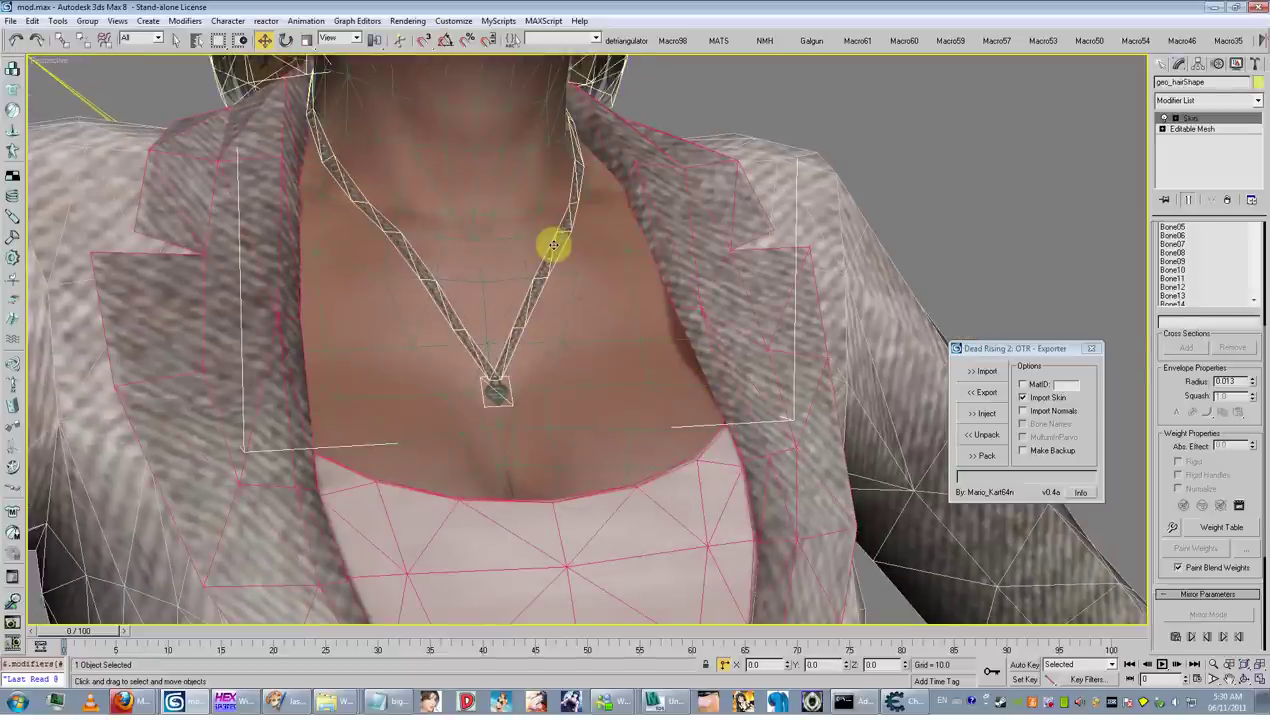
{"action": "left_click", "coordinate": [905, 152]}
{"action": "scroll", "coordinate": [765, 314], "scroll_direction": "down", "scroll_amount": 5}
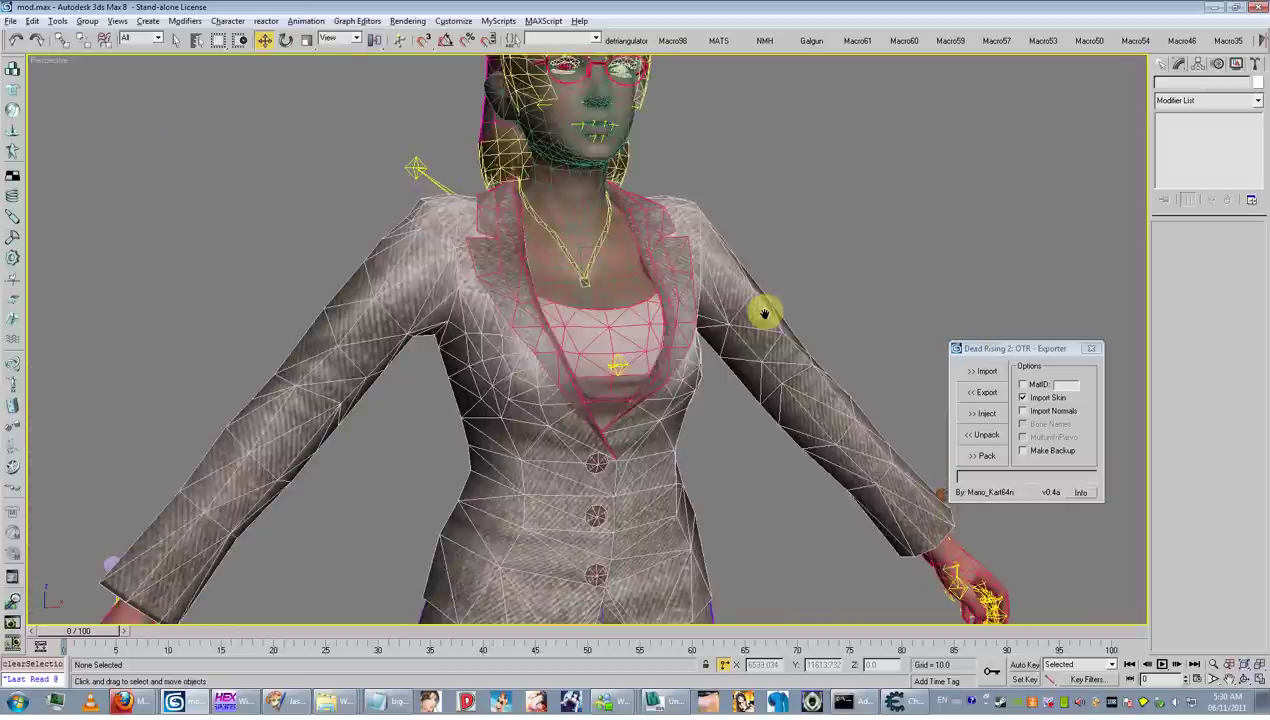
{"action": "key", "text": "F4"}
{"action": "middle_click_drag", "start_coordinate": [805, 364], "coordinate": [765, 210], "text": "alt"}
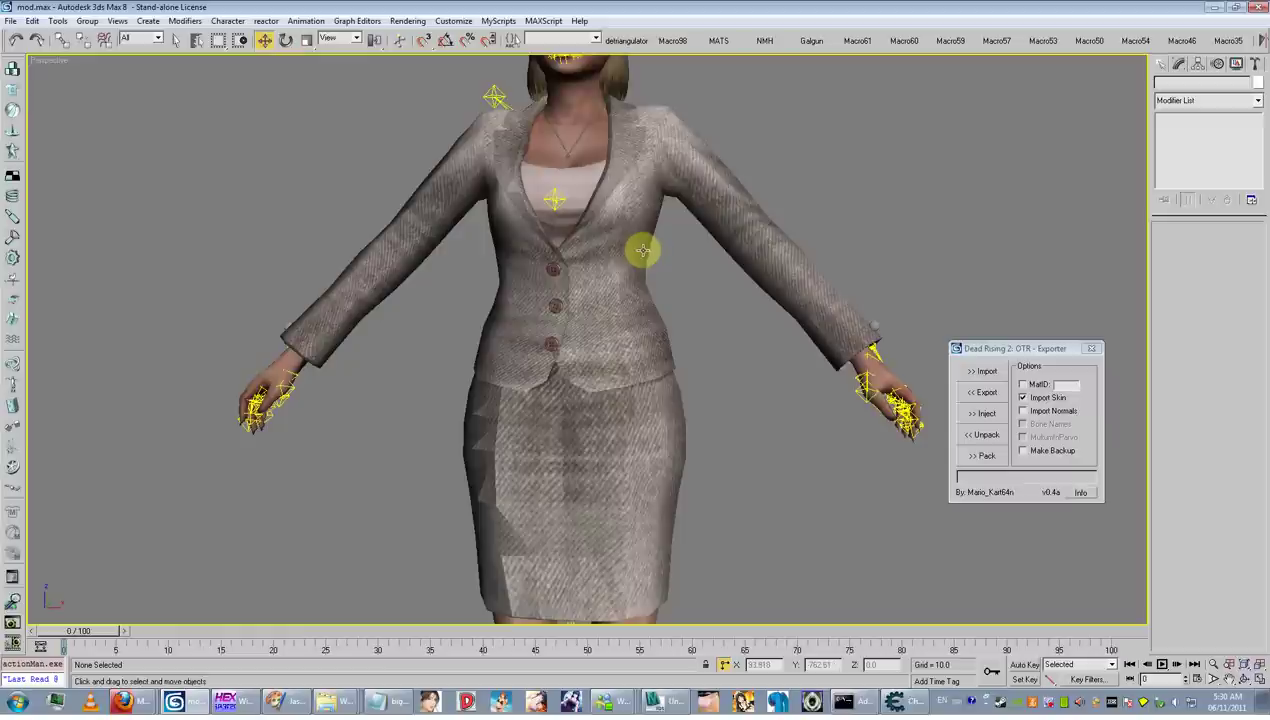
{"action": "key", "text": "h"}
{"action": "left_click", "coordinate": [858, 125]}
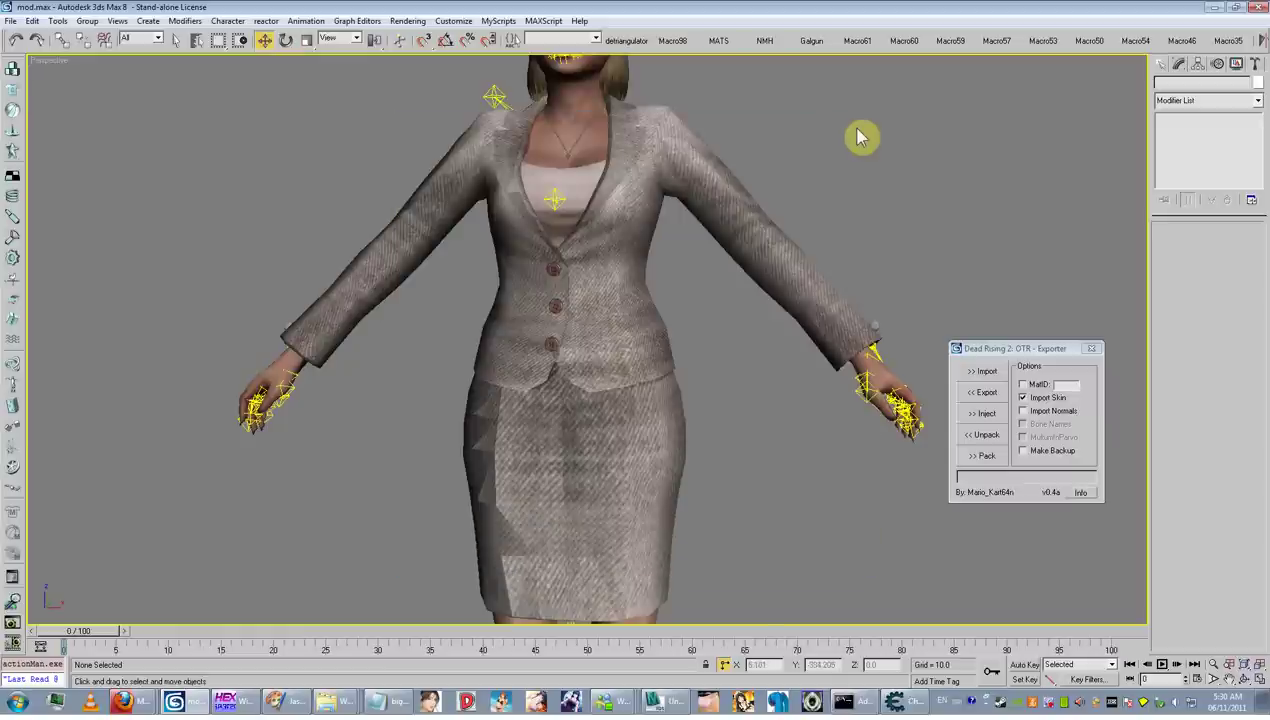
- Select the skirt mesh and frame the view on the skirt and legs
{"action": "scroll", "coordinate": [595, 402], "scroll_direction": "down", "scroll_amount": 5}
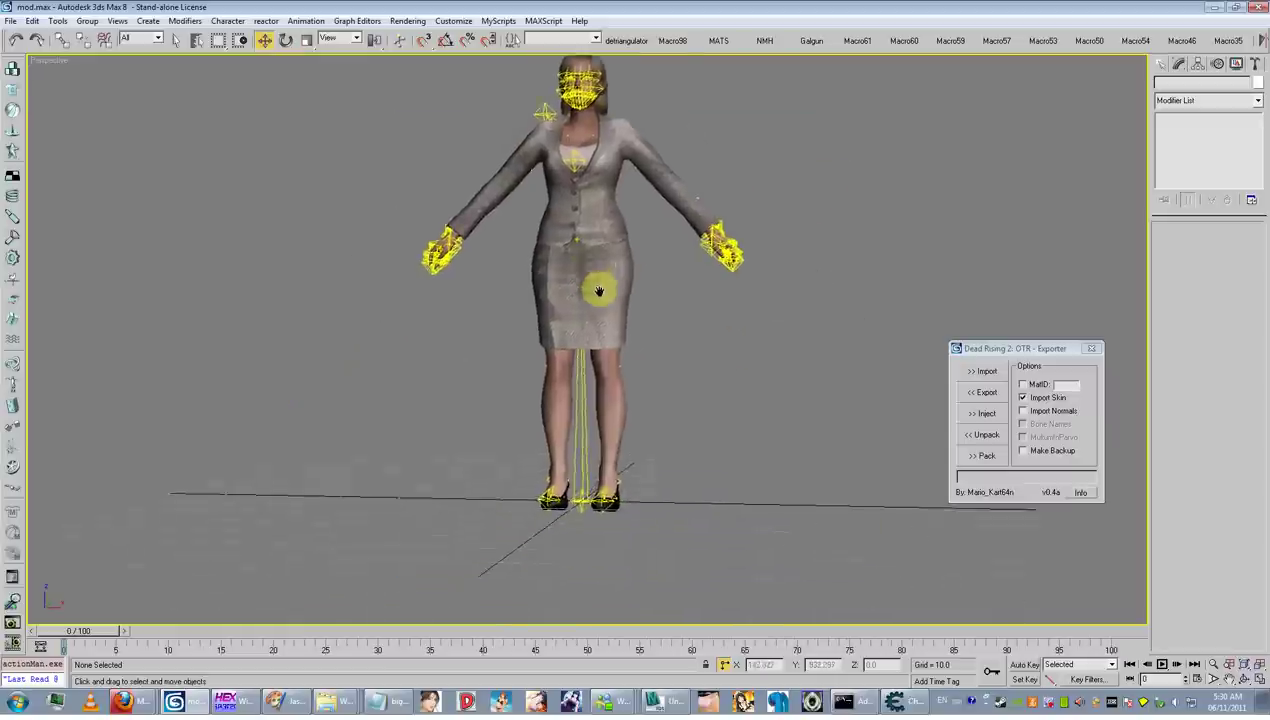
{"action": "scroll", "coordinate": [601, 289], "scroll_direction": "up", "scroll_amount": 8}
{"action": "scroll", "coordinate": [604, 298], "scroll_direction": "down", "scroll_amount": 3}
{"action": "scroll", "coordinate": [613, 278], "scroll_direction": "down", "scroll_amount": 3}
{"action": "scroll", "coordinate": [669, 411], "scroll_direction": "up", "scroll_amount": 5}
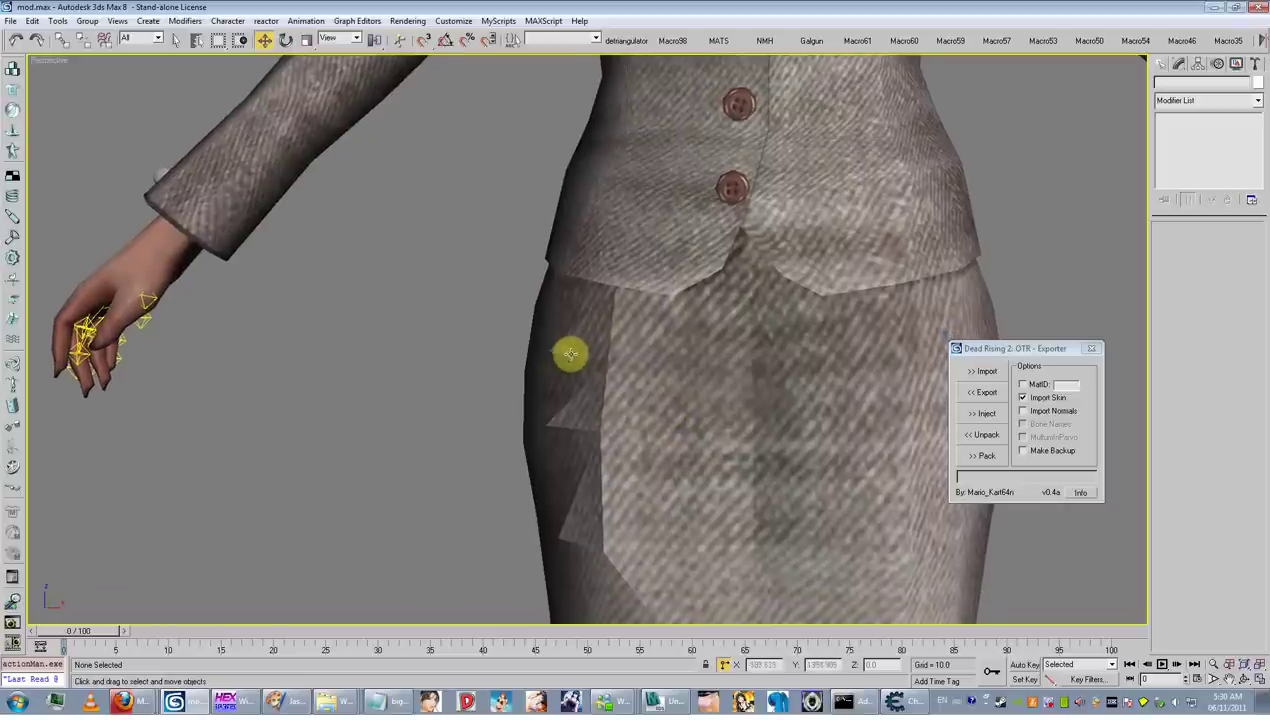
{"action": "scroll", "coordinate": [605, 383], "scroll_direction": "up", "scroll_amount": 4}
{"action": "scroll", "coordinate": [675, 300], "scroll_direction": "up", "scroll_amount": 2}
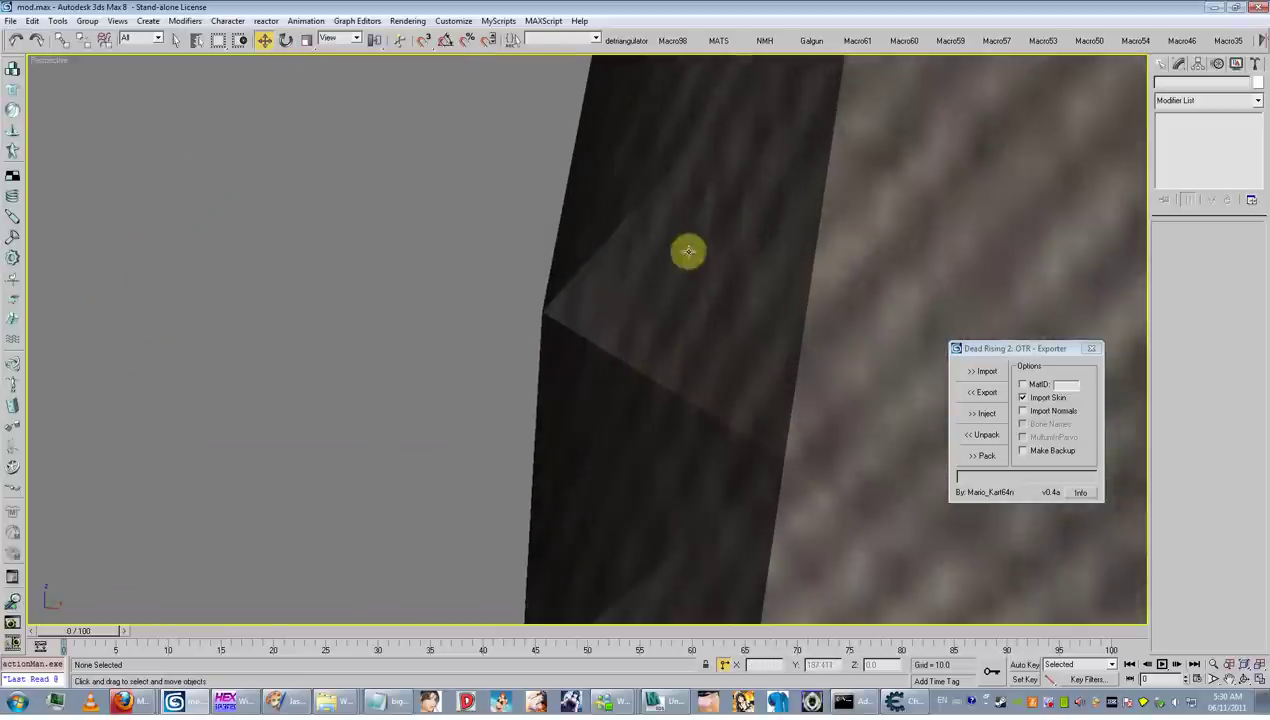
{"action": "scroll", "coordinate": [598, 417], "scroll_direction": "down", "scroll_amount": 4}
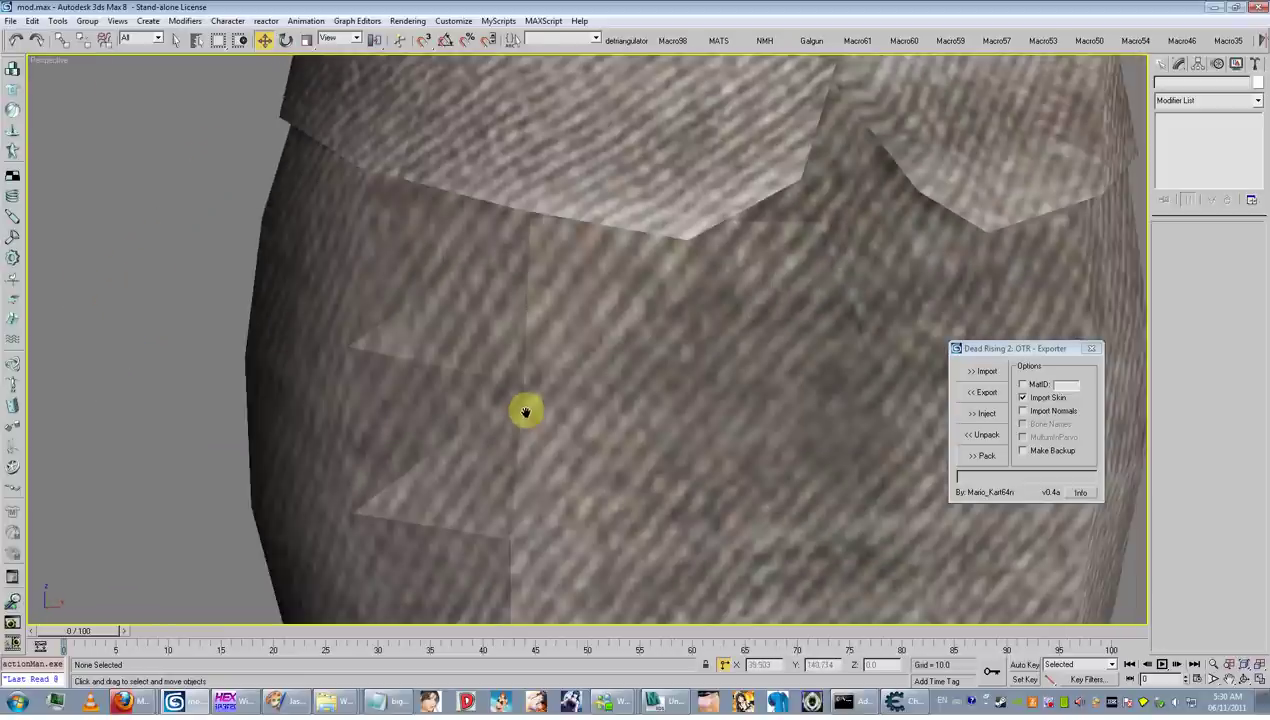
{"action": "scroll", "coordinate": [525, 412], "scroll_direction": "down", "scroll_amount": 5}
{"action": "scroll", "coordinate": [587, 380], "scroll_direction": "up", "scroll_amount": 3}
{"action": "left_click", "coordinate": [622, 378]}
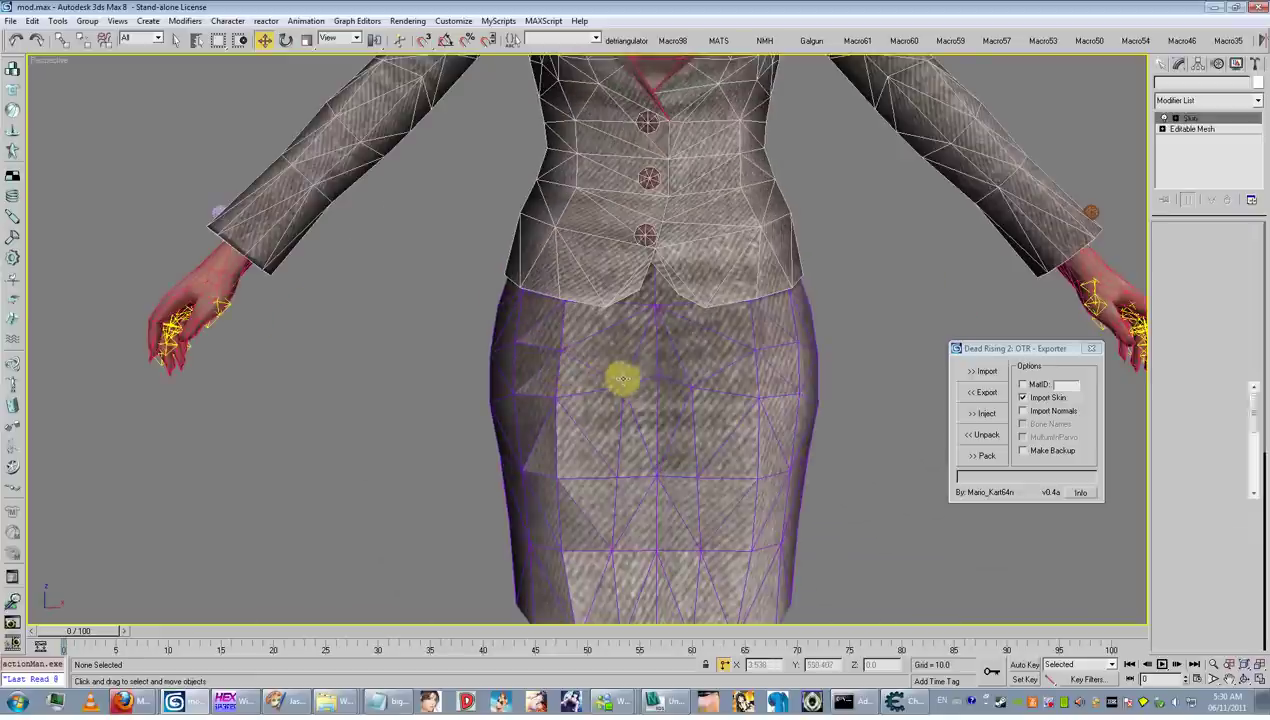
{"action": "scroll", "coordinate": [622, 378], "scroll_direction": "down", "scroll_amount": 3}
{"action": "middle_click_drag", "start_coordinate": [651, 377], "coordinate": [590, 258]}
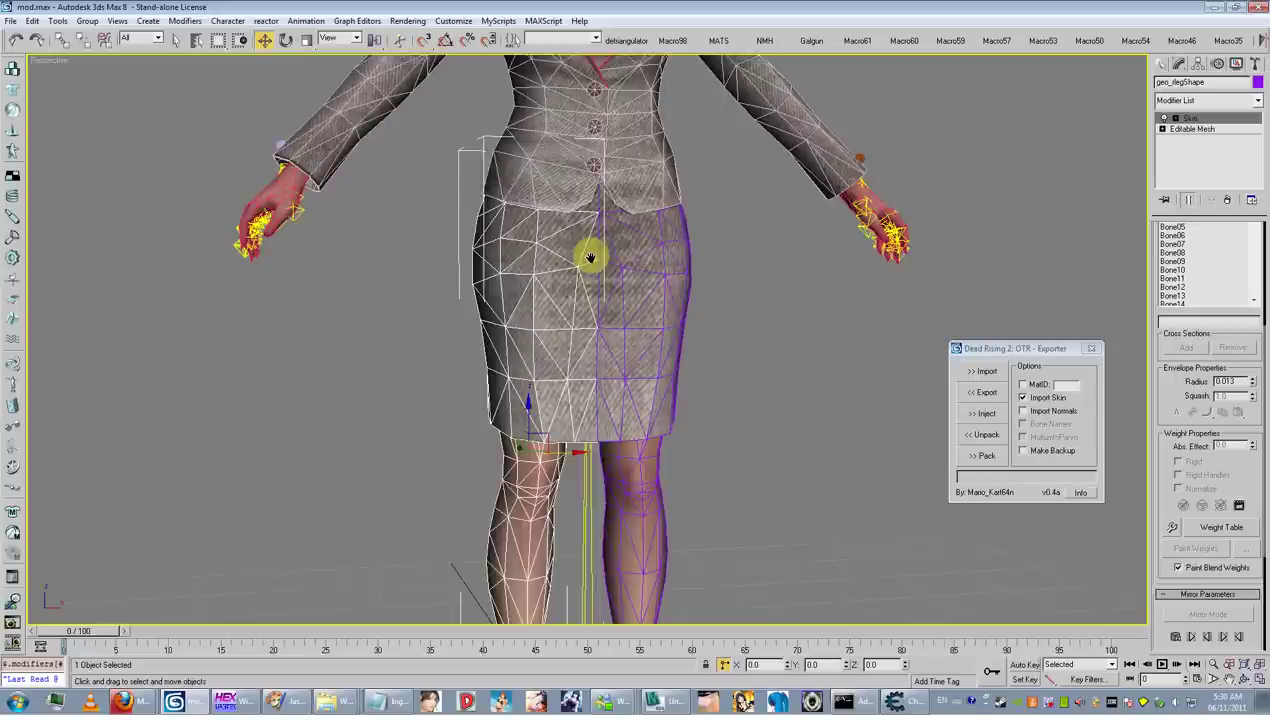
{"action": "key", "text": "F4"}
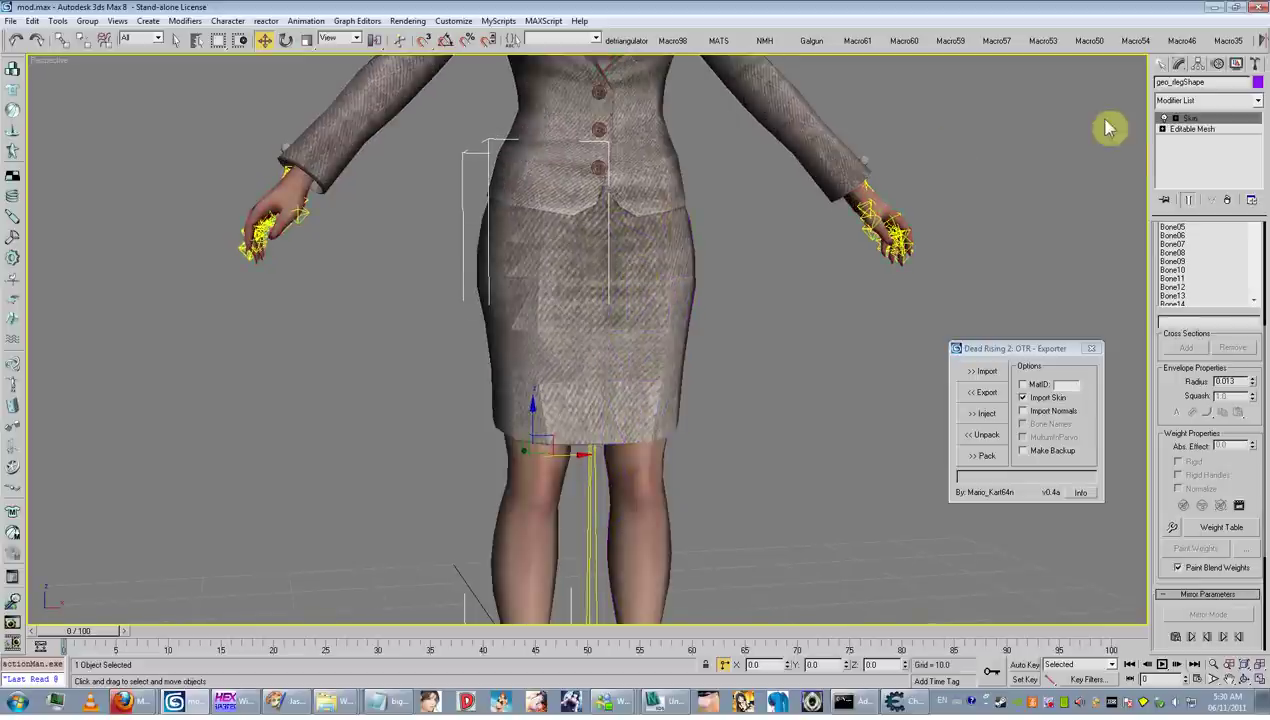
- Weld the skirt's selected vertices with a 0.001 threshold
{"action": "left_click", "coordinate": [1186, 139]}
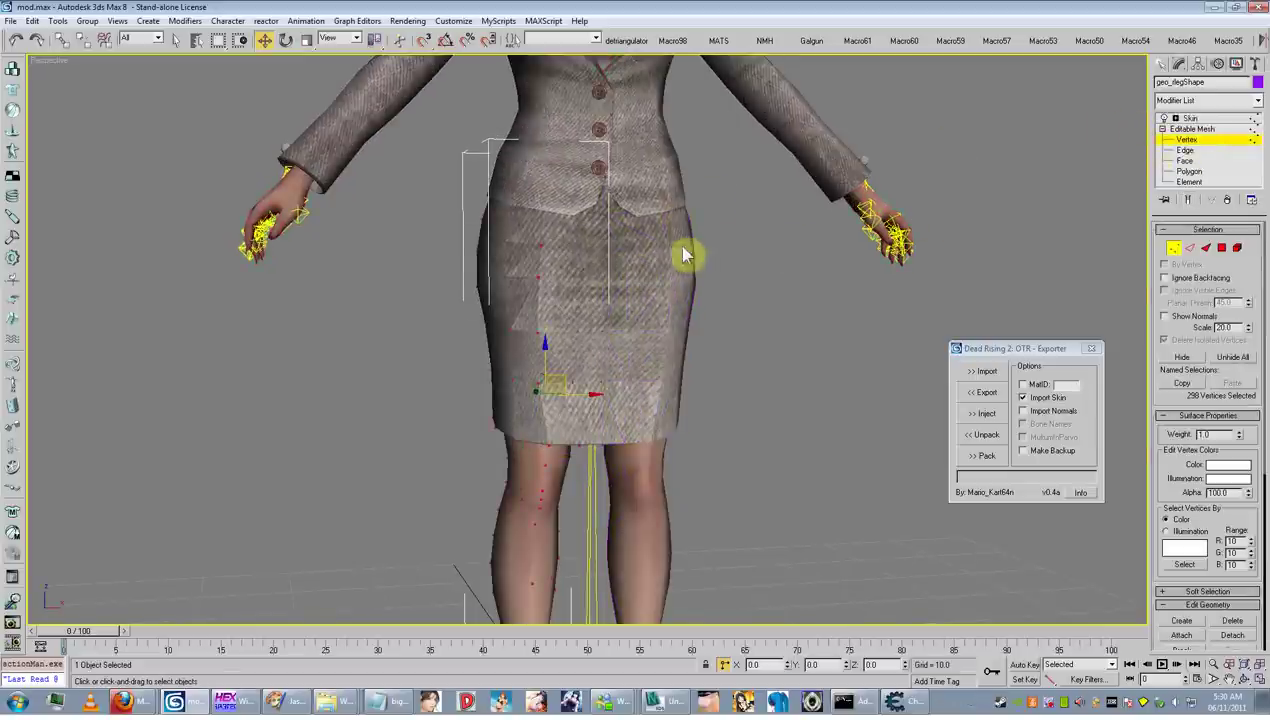
{"action": "scroll", "coordinate": [1197, 505], "scroll_direction": "down", "scroll_amount": 5}
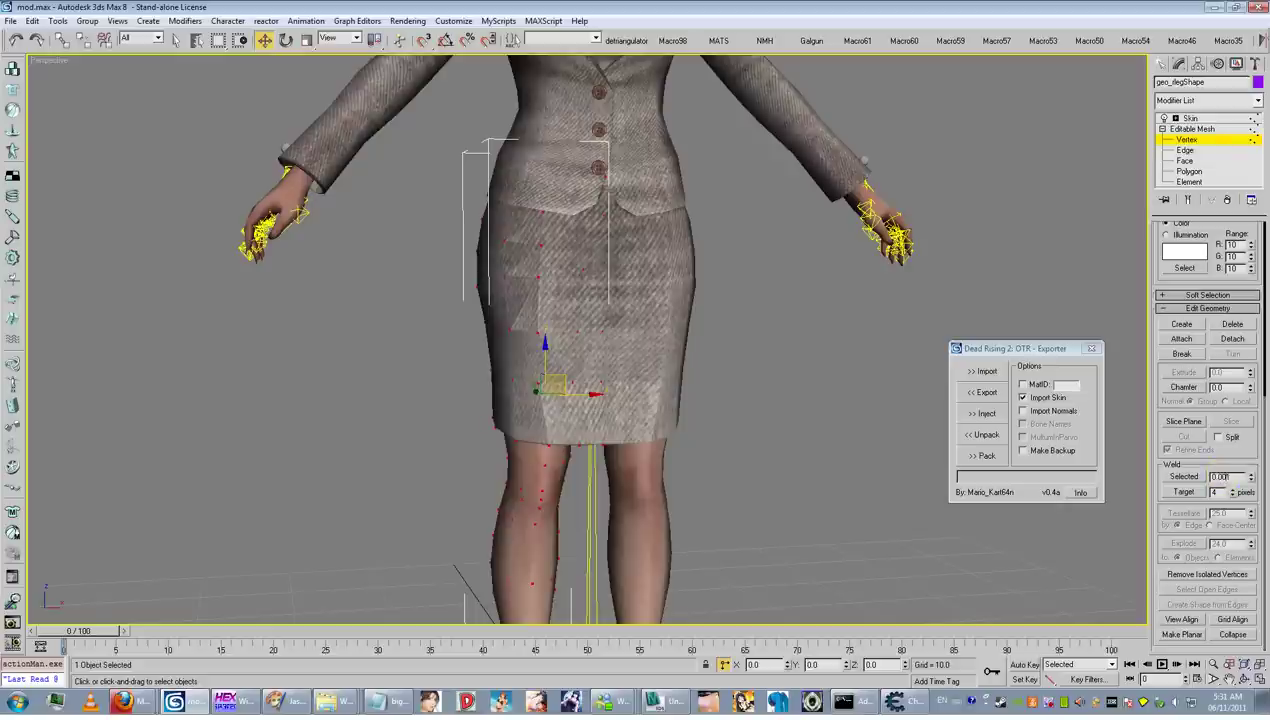
{"action": "left_click", "coordinate": [1194, 479]}
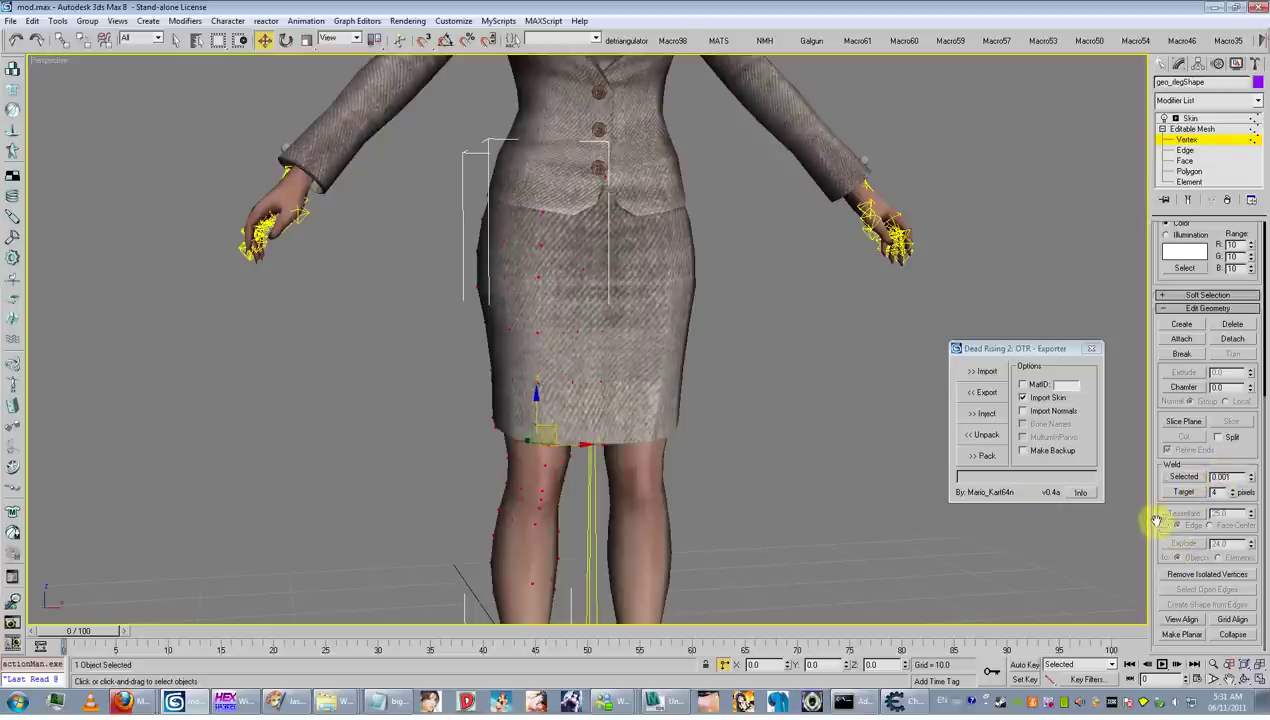
{"action": "left_click_drag", "start_coordinate": [1157, 335], "coordinate": [1201, 252]}
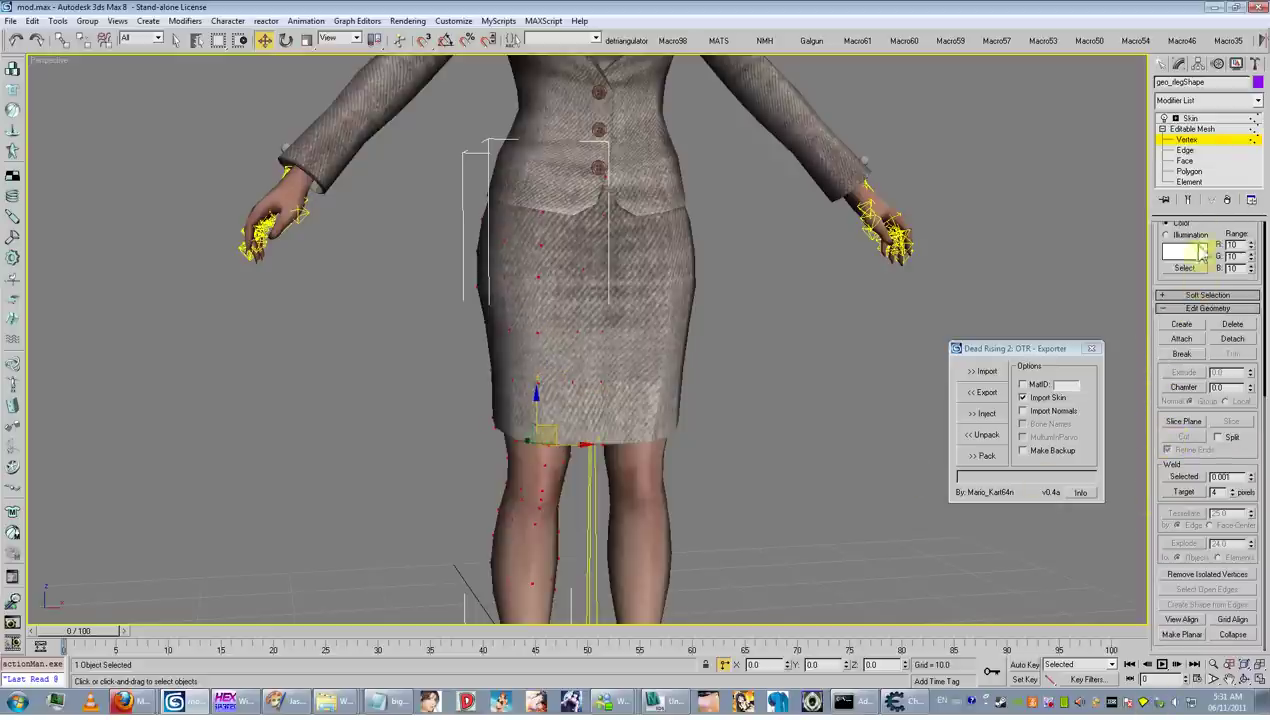
- Assign smoothing group 1 to the skirt's 340 selected faces and check the shading
{"action": "left_click", "coordinate": [1200, 172]}
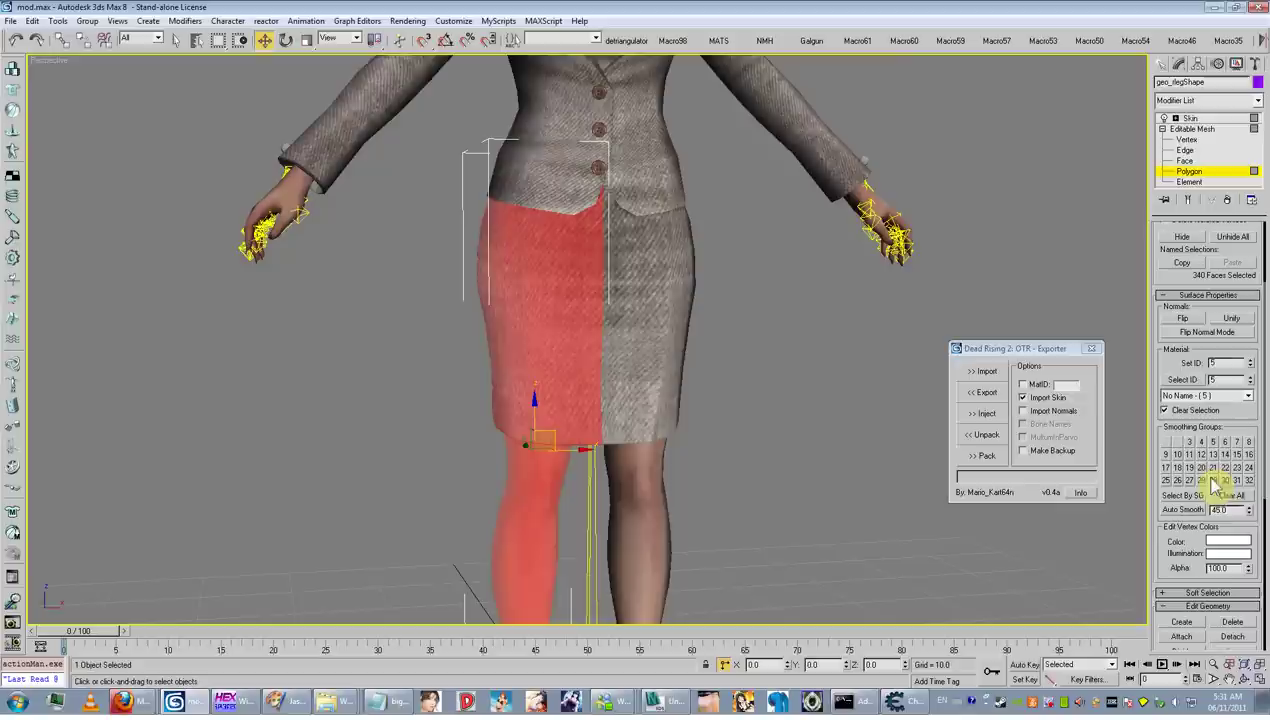
{"action": "left_click", "coordinate": [1166, 442]}
{"action": "mouse_move", "coordinate": [771, 445]}
{"action": "middle_mouse_down", "text": "alt"}
{"action": "mouse_move", "coordinate": [740, 374]}
{"action": "mouse_move", "coordinate": [748, 320]}
{"action": "mouse_move", "coordinate": [766, 360]}
{"action": "middle_mouse_up", "text": "alt"}
{"action": "scroll", "coordinate": [765, 360], "scroll_direction": "up", "scroll_amount": 4}
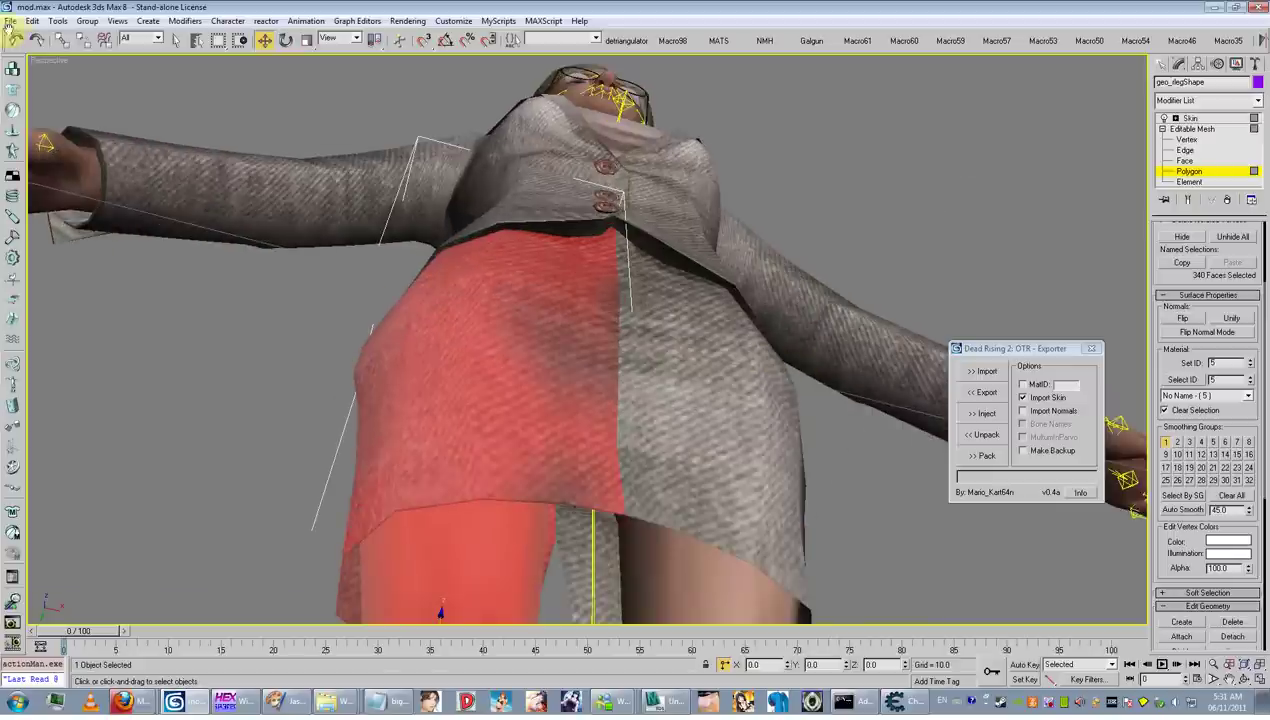
{"action": "middle_click_drag", "start_coordinate": [595, 290], "coordinate": [590, 317], "text": "alt"}
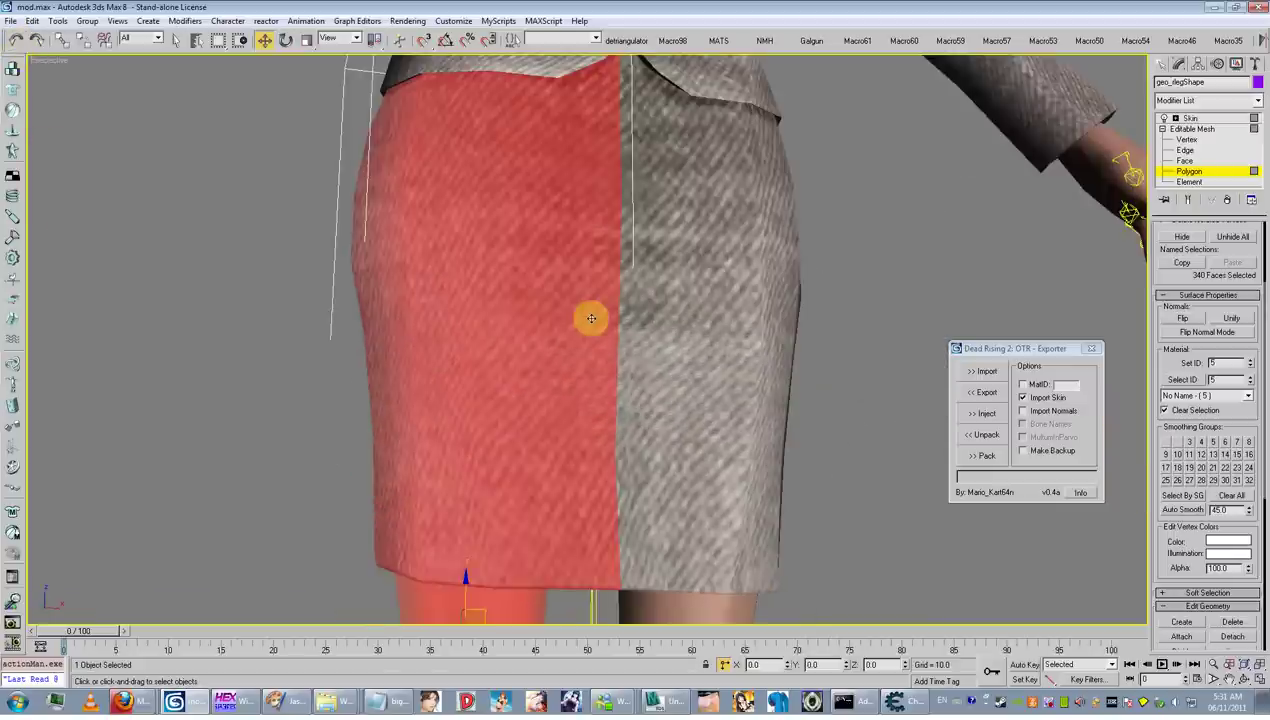
{"action": "left_click", "coordinate": [794, 340]}
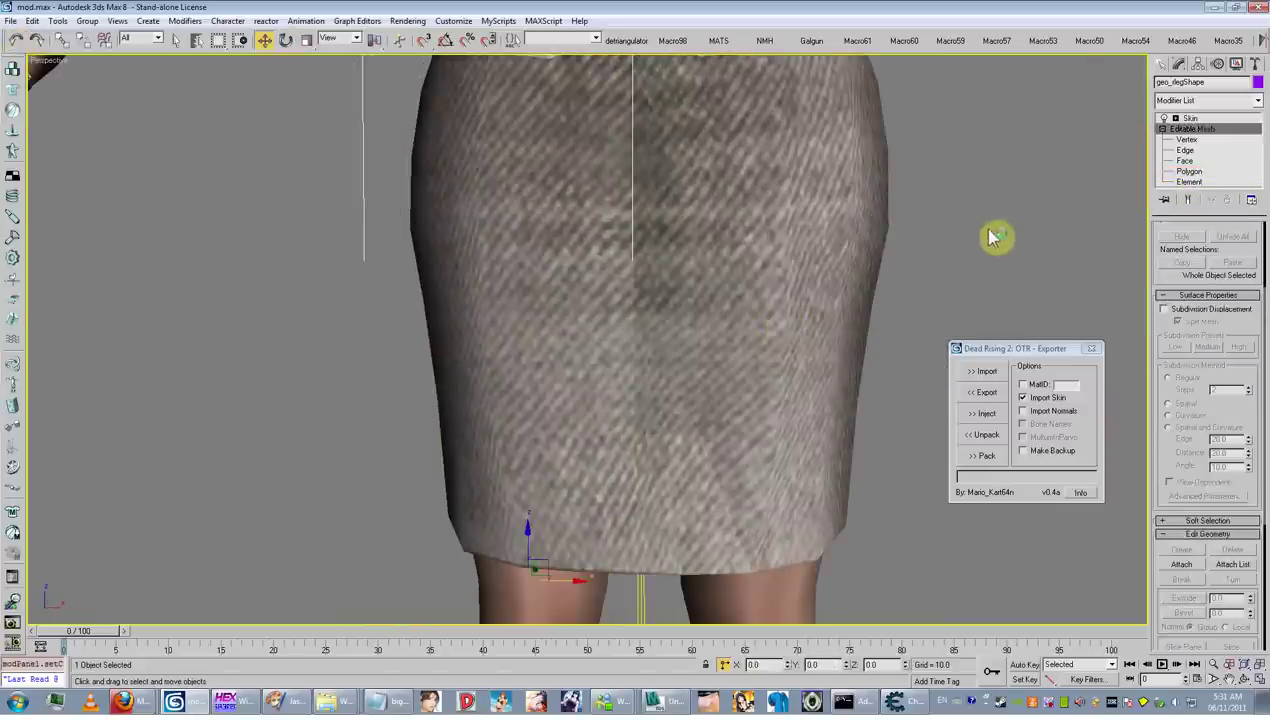
- Select the skirt mesh and add an Edit Normals modifier to it
{"action": "left_click", "coordinate": [992, 235]}
{"action": "scroll", "coordinate": [831, 275], "scroll_direction": "down", "scroll_amount": 3}
{"action": "middle_click_drag", "start_coordinate": [769, 282], "coordinate": [505, 292], "text": "alt"}
{"action": "left_click", "coordinate": [544, 269]}
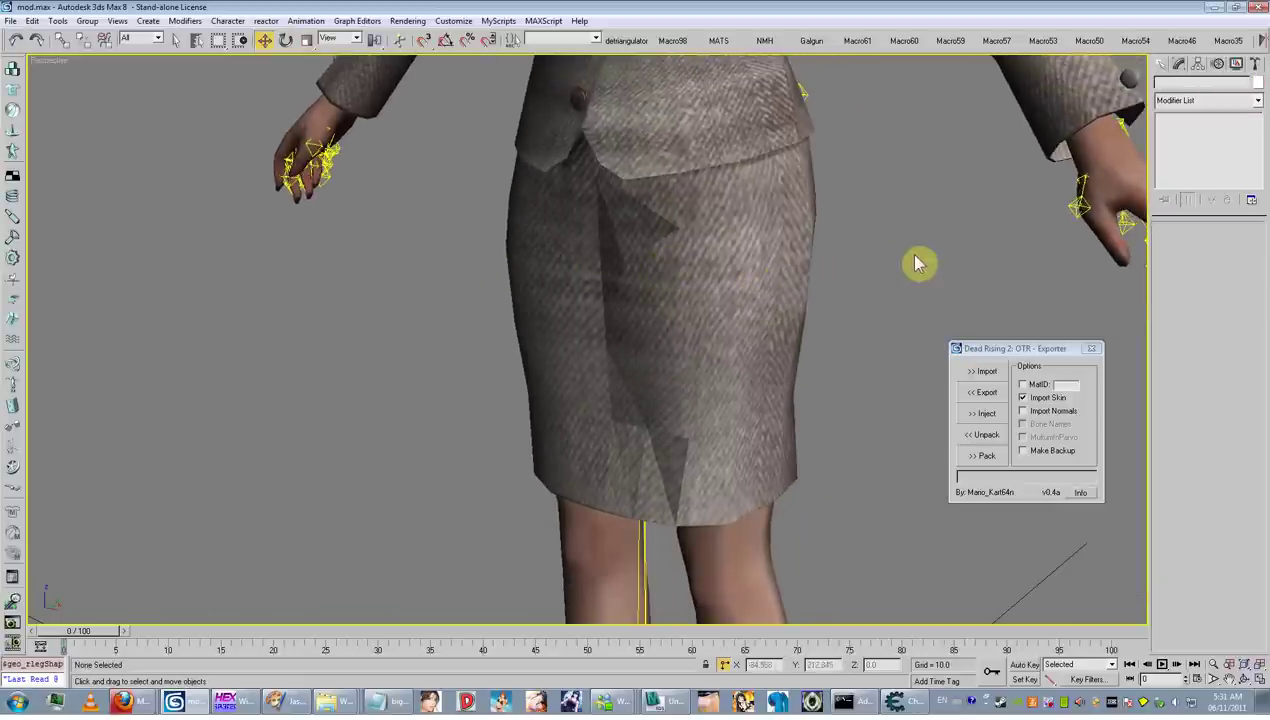
{"action": "left_click", "coordinate": [751, 258]}
{"action": "left_click", "coordinate": [1257, 101]}
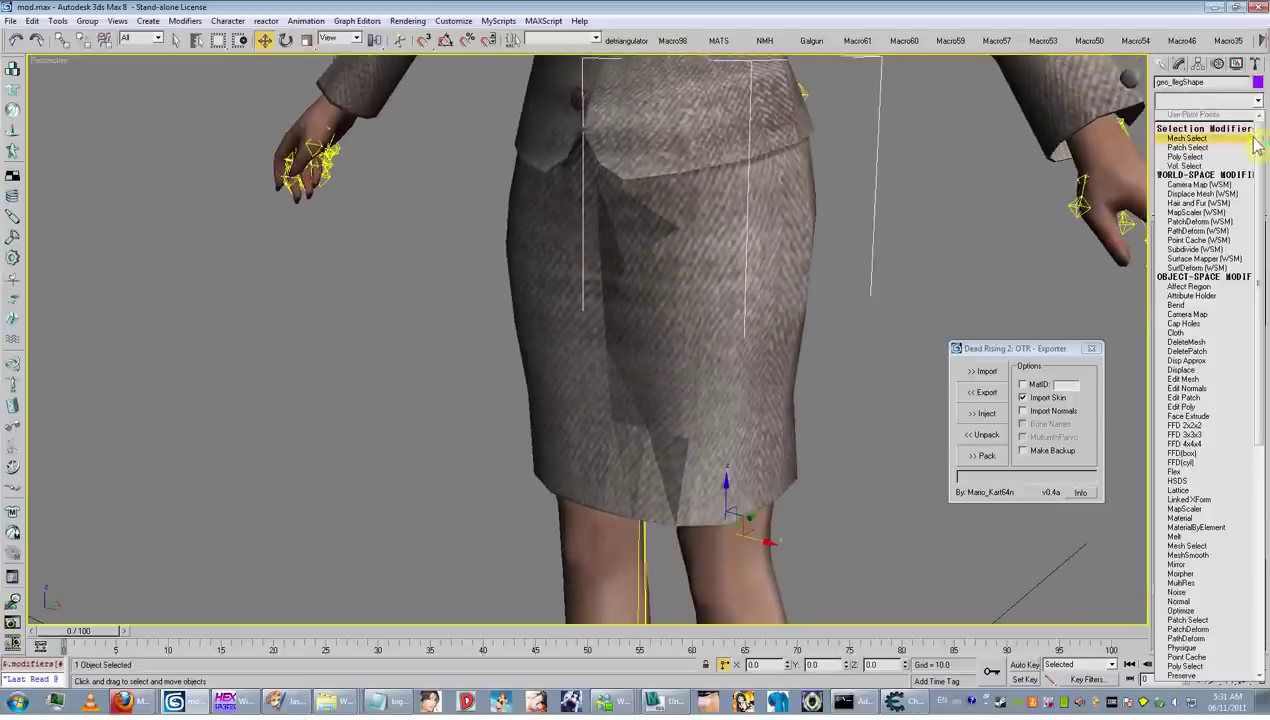
{"action": "left_click", "coordinate": [1186, 388]}
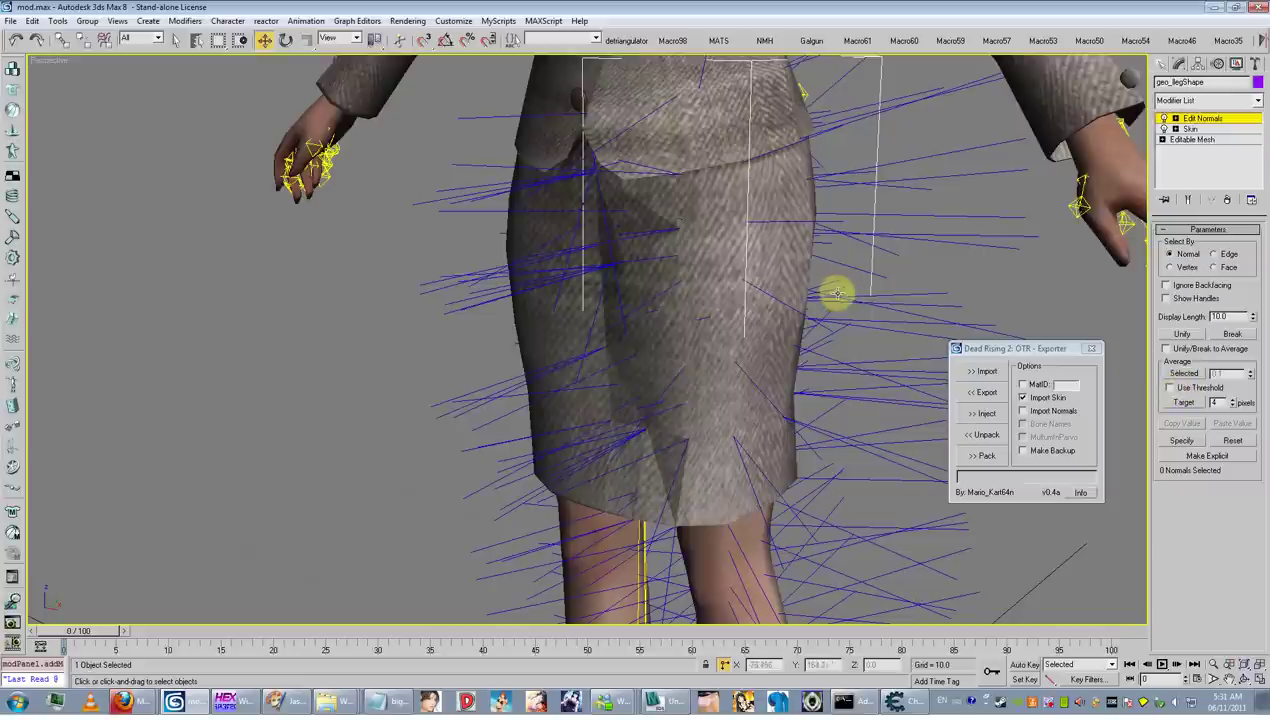
- Select all of the skirt's normals and average them
{"action": "scroll", "coordinate": [839, 292], "scroll_direction": "down", "scroll_amount": 3}
{"action": "key", "text": "ctrl+a"}
{"action": "key", "text": "z"}
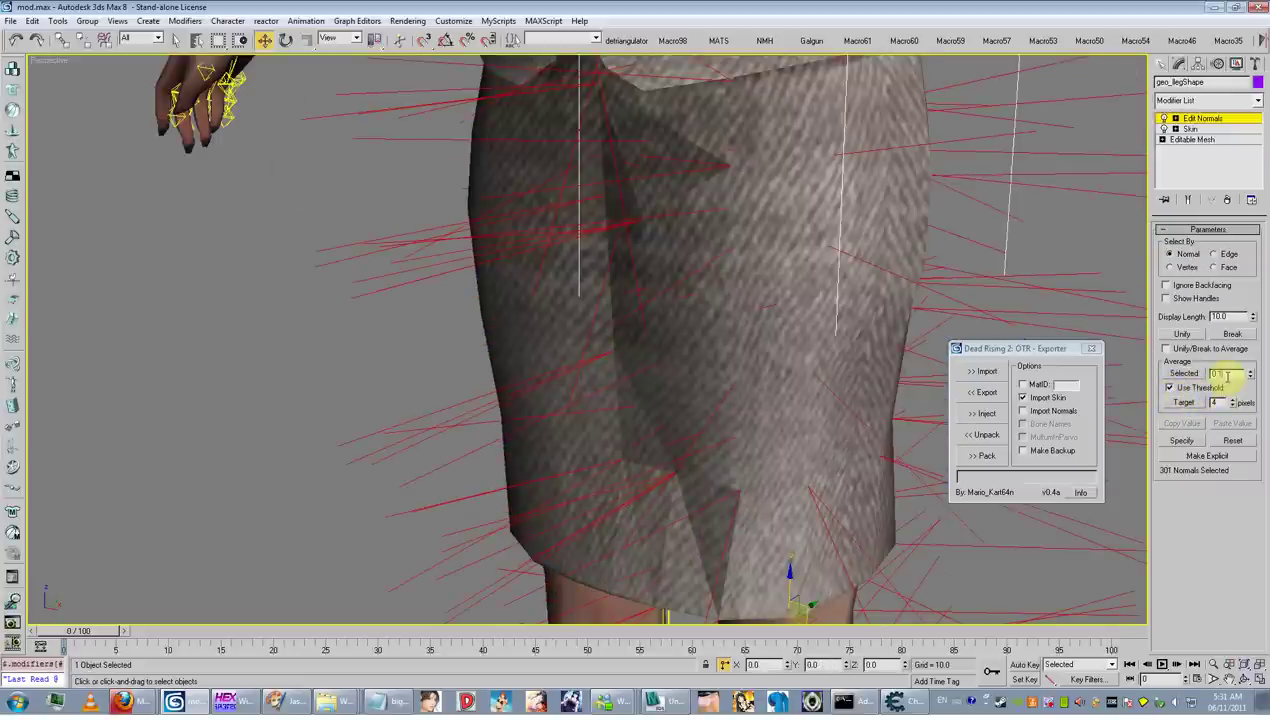
{"action": "left_click", "coordinate": [1196, 376]}
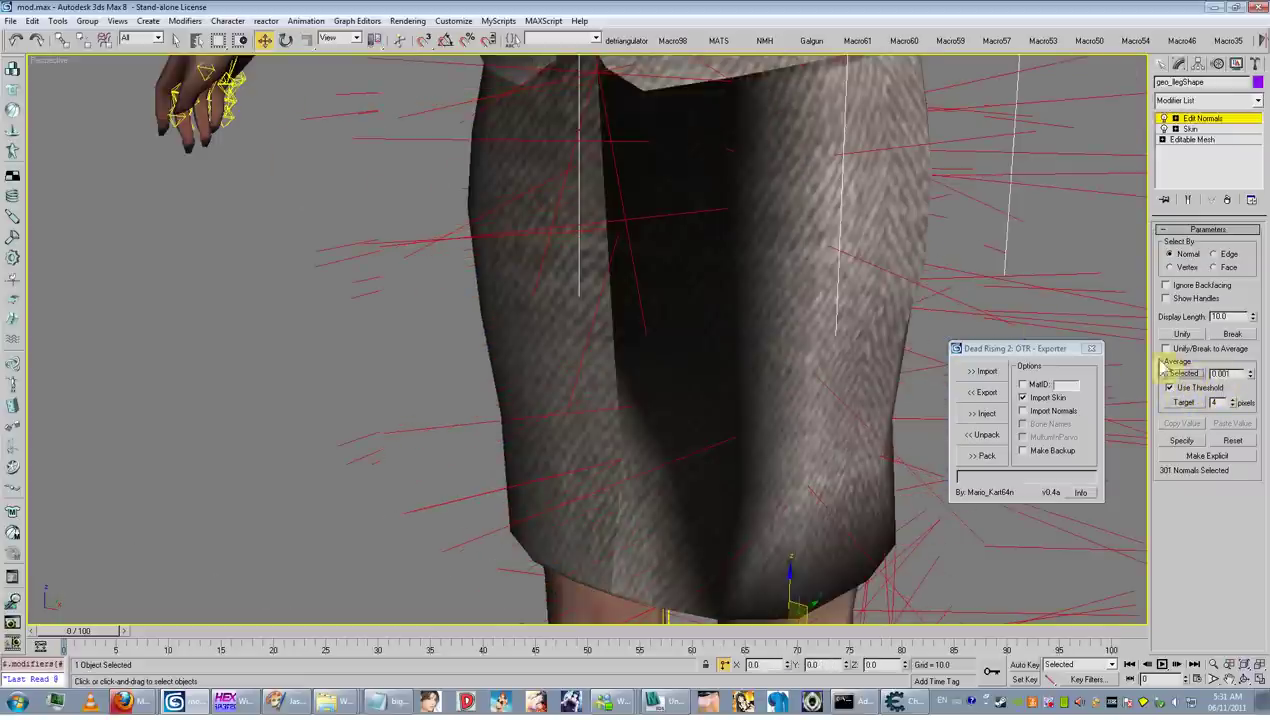
{"action": "middle_click_drag", "start_coordinate": [822, 289], "coordinate": [873, 240], "text": "alt"}
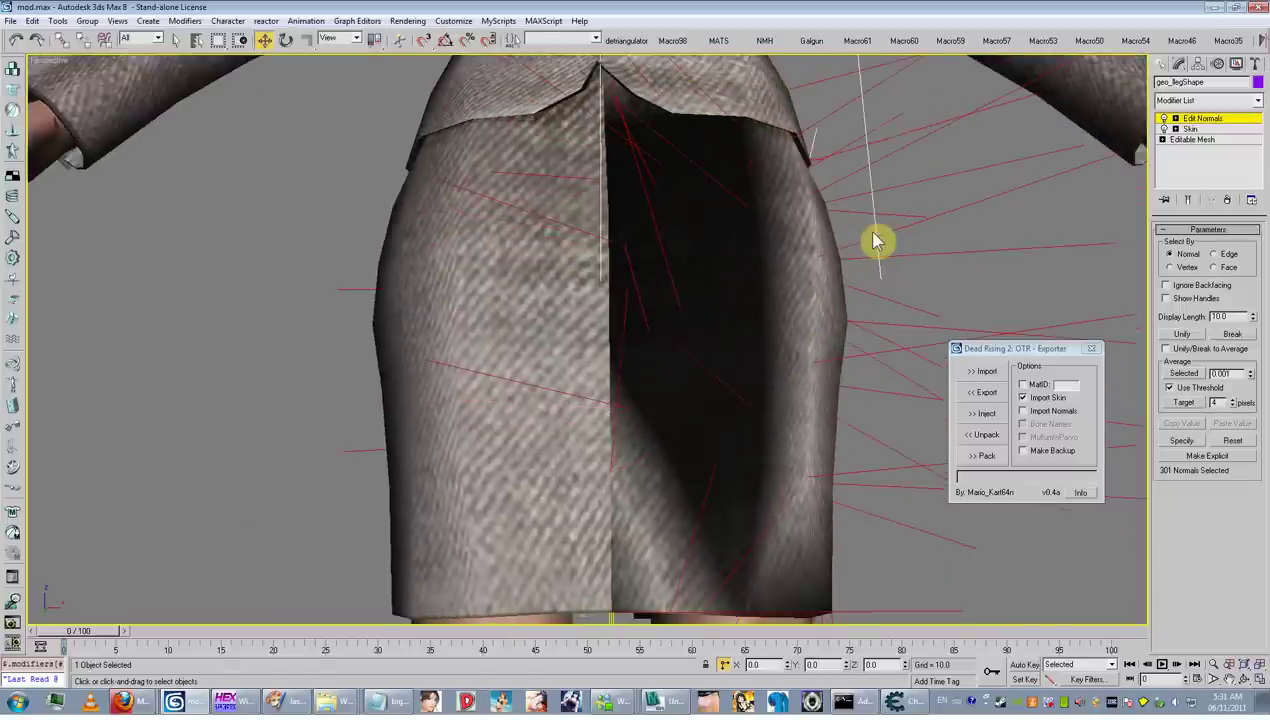
{"action": "left_click", "coordinate": [1231, 203]}
- Check the skirt's faces and vertices, then clear the selection and view the back
{"action": "scroll", "coordinate": [887, 292], "scroll_direction": "down", "scroll_amount": 4}
{"action": "left_click", "coordinate": [913, 325]}
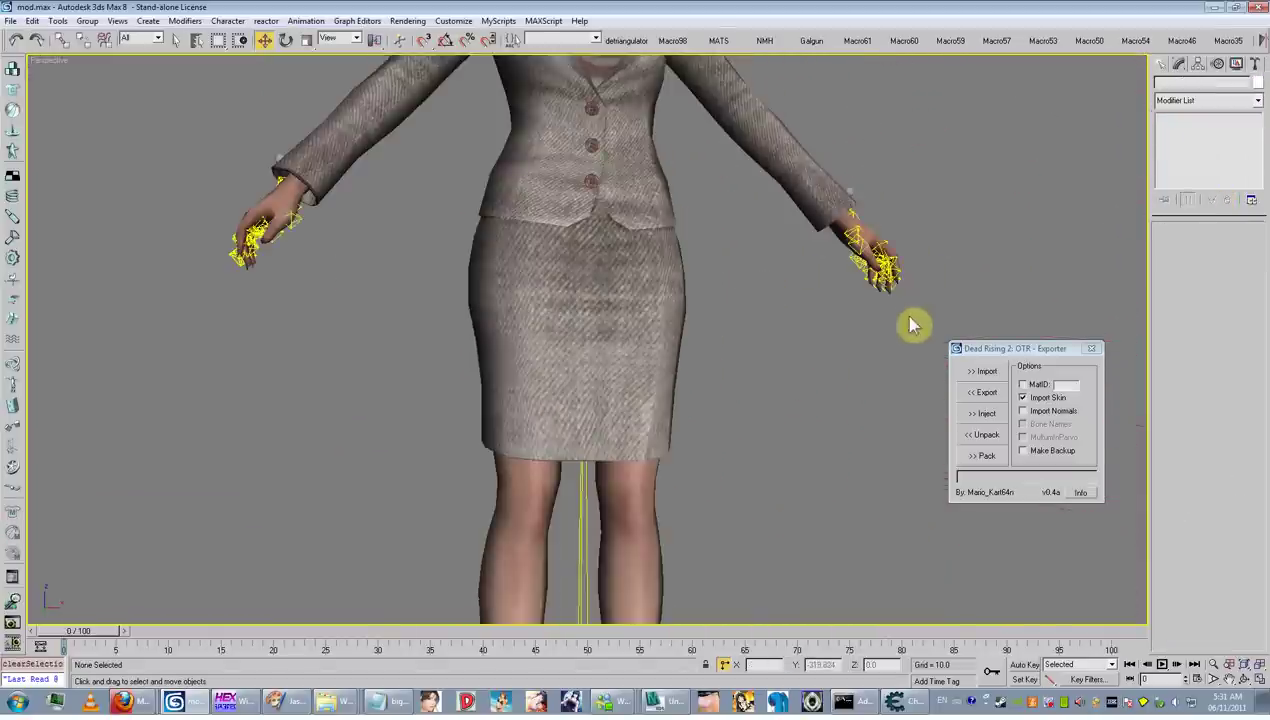
{"action": "middle_click_drag", "start_coordinate": [913, 325], "coordinate": [641, 346], "text": "alt"}
{"action": "left_click", "coordinate": [641, 346]}
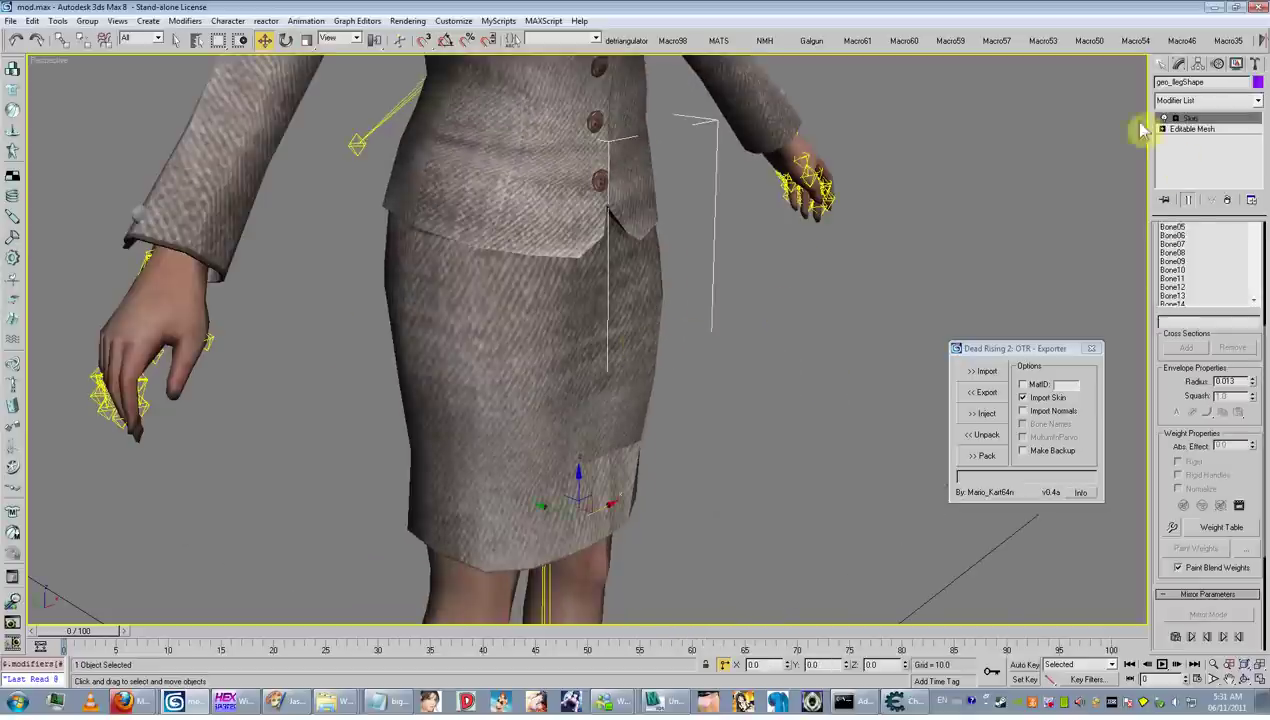
{"action": "left_click", "coordinate": [1185, 161]}
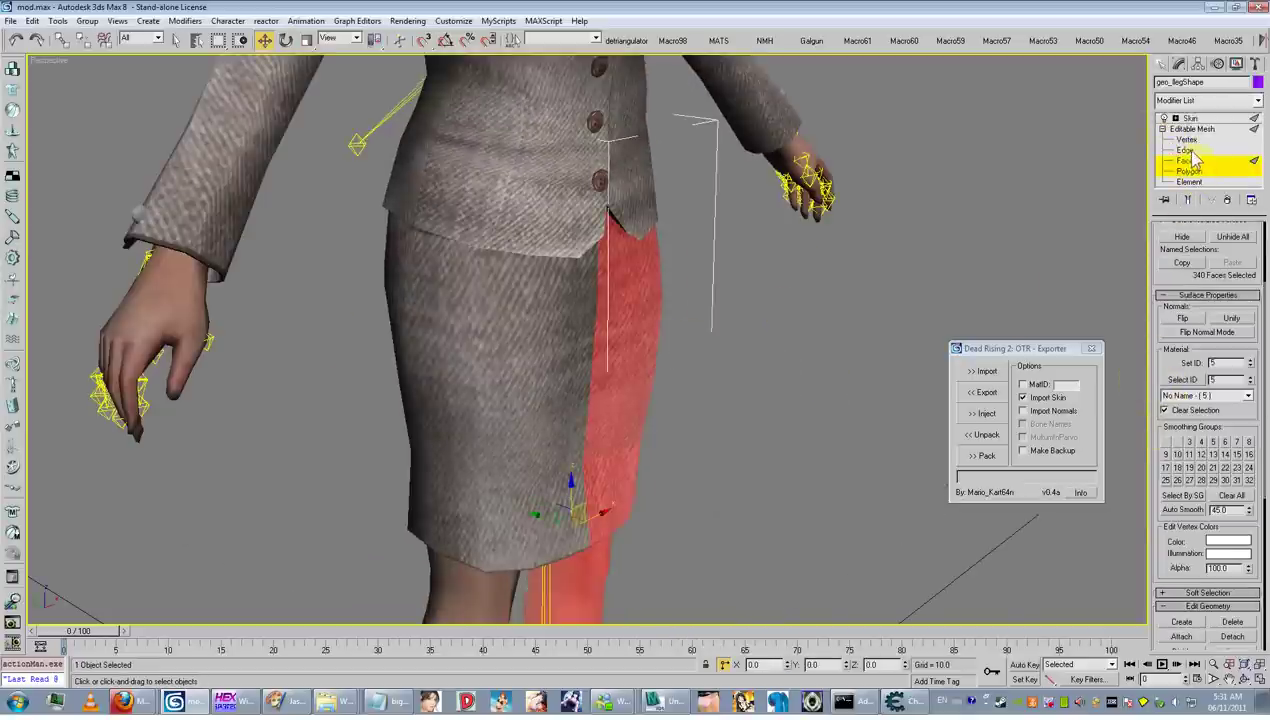
{"action": "left_click", "coordinate": [1186, 140]}
{"action": "scroll", "coordinate": [1170, 320], "scroll_direction": "down", "scroll_amount": 10}
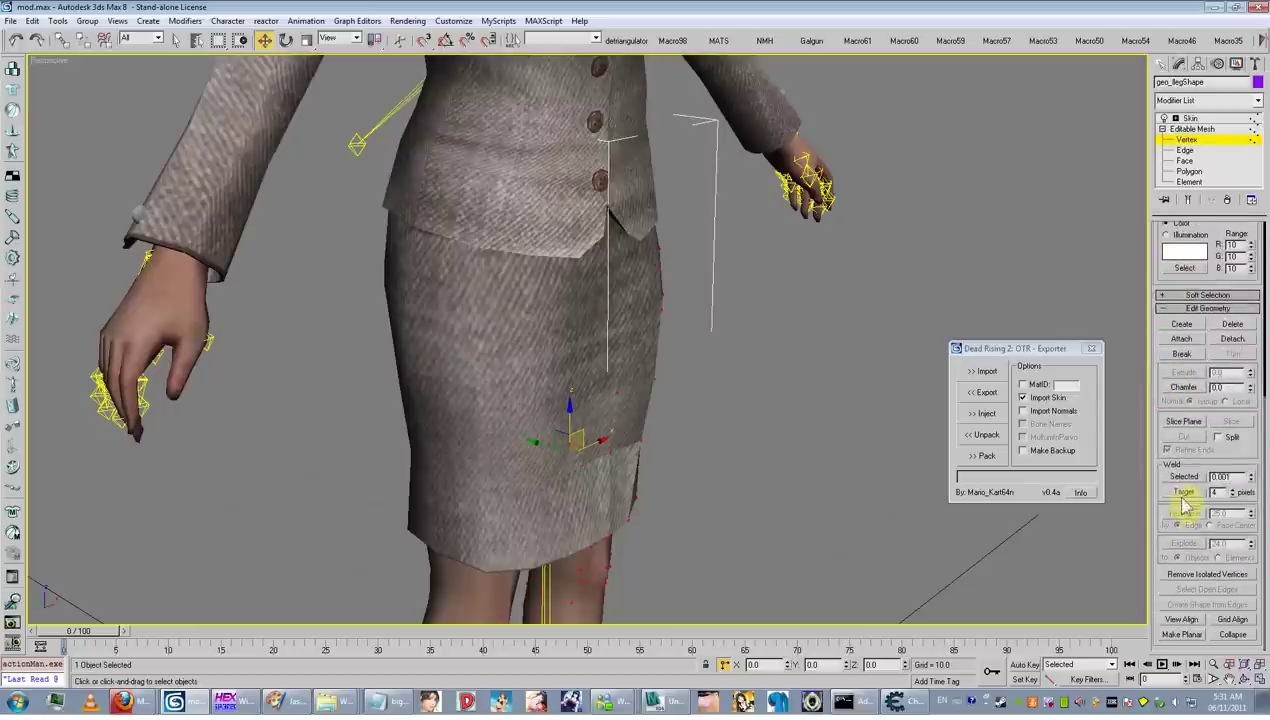
{"action": "left_click", "coordinate": [1030, 200]}
{"action": "scroll", "coordinate": [797, 332], "scroll_direction": "up", "scroll_amount": 4}
{"action": "middle_click_drag", "start_coordinate": [740, 320], "coordinate": [743, 579], "text": "alt"}
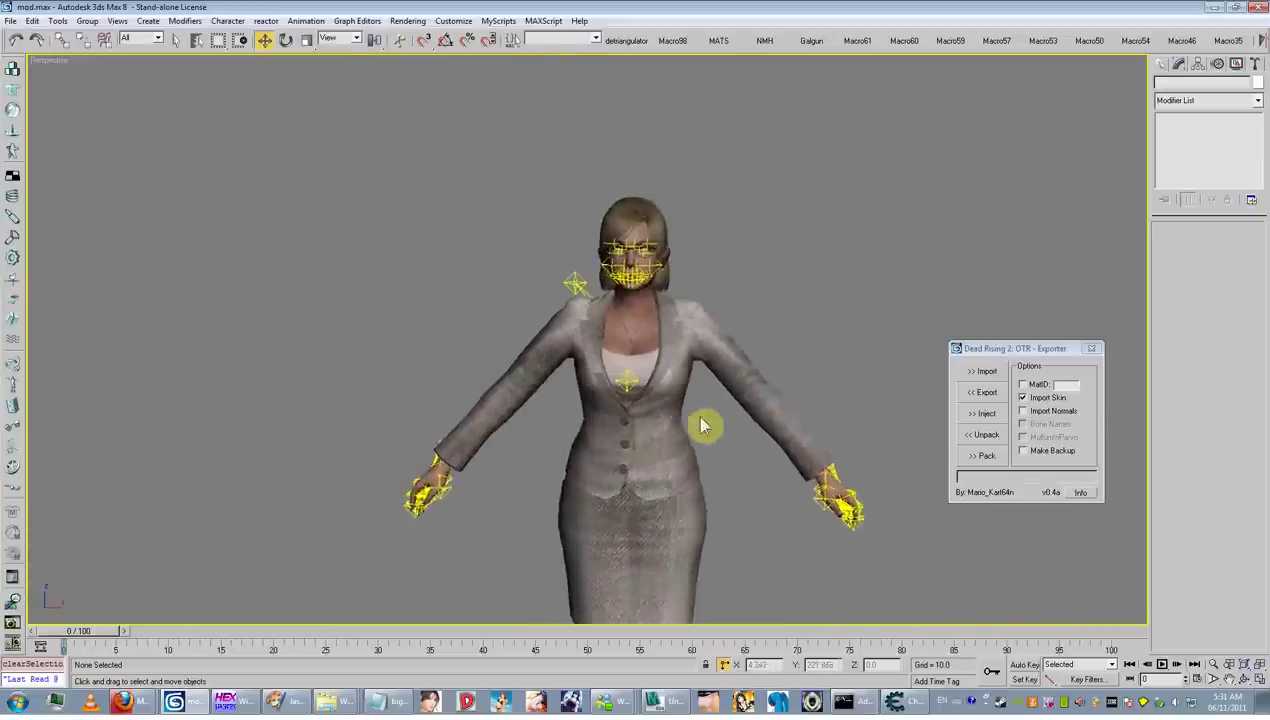
{"action": "scroll", "coordinate": [703, 425], "scroll_direction": "up", "scroll_amount": 5}
{"action": "middle_click_drag", "start_coordinate": [660, 561], "coordinate": [655, 261]}
{"action": "scroll", "coordinate": [692, 283], "scroll_direction": "down", "scroll_amount": 4}
{"action": "scroll", "coordinate": [692, 283], "scroll_direction": "up", "scroll_amount": 3}
{"action": "scroll", "coordinate": [647, 318], "scroll_direction": "down", "scroll_amount": 3}
{"action": "scroll", "coordinate": [658, 456], "scroll_direction": "up", "scroll_amount": 3}
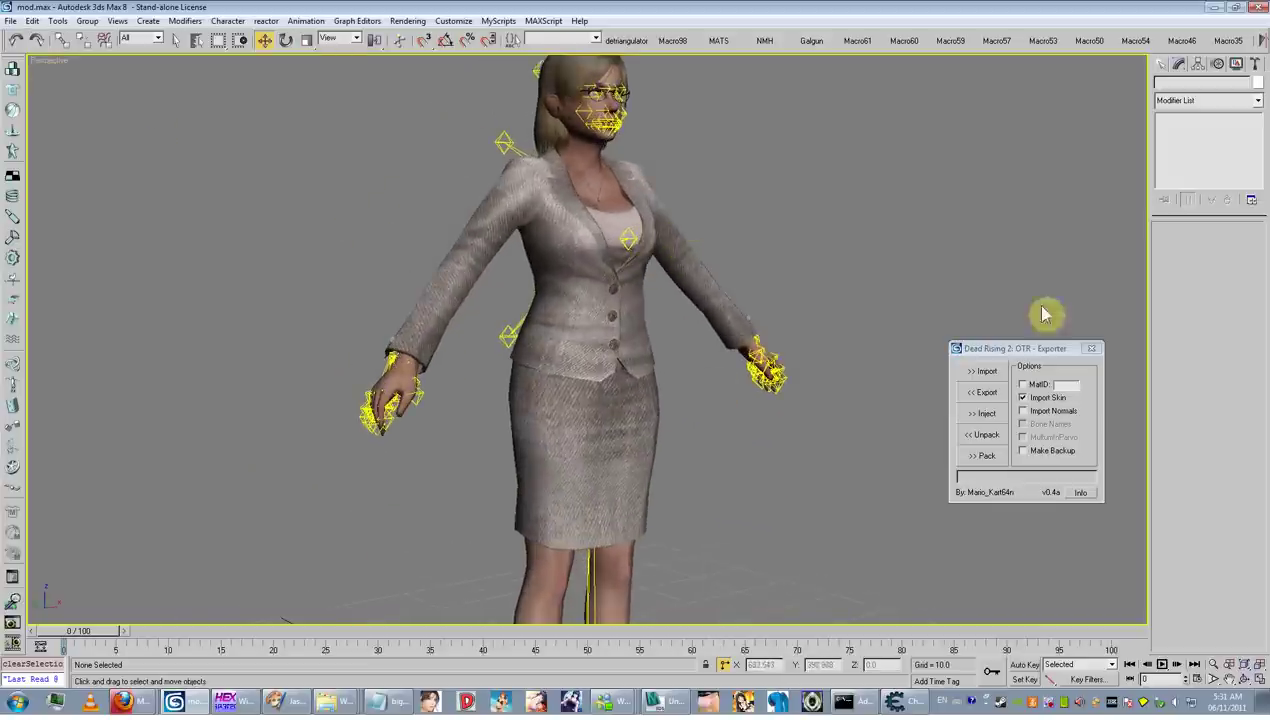
{"action": "middle_click_drag", "start_coordinate": [790, 320], "coordinate": [795, 338], "text": "alt"}
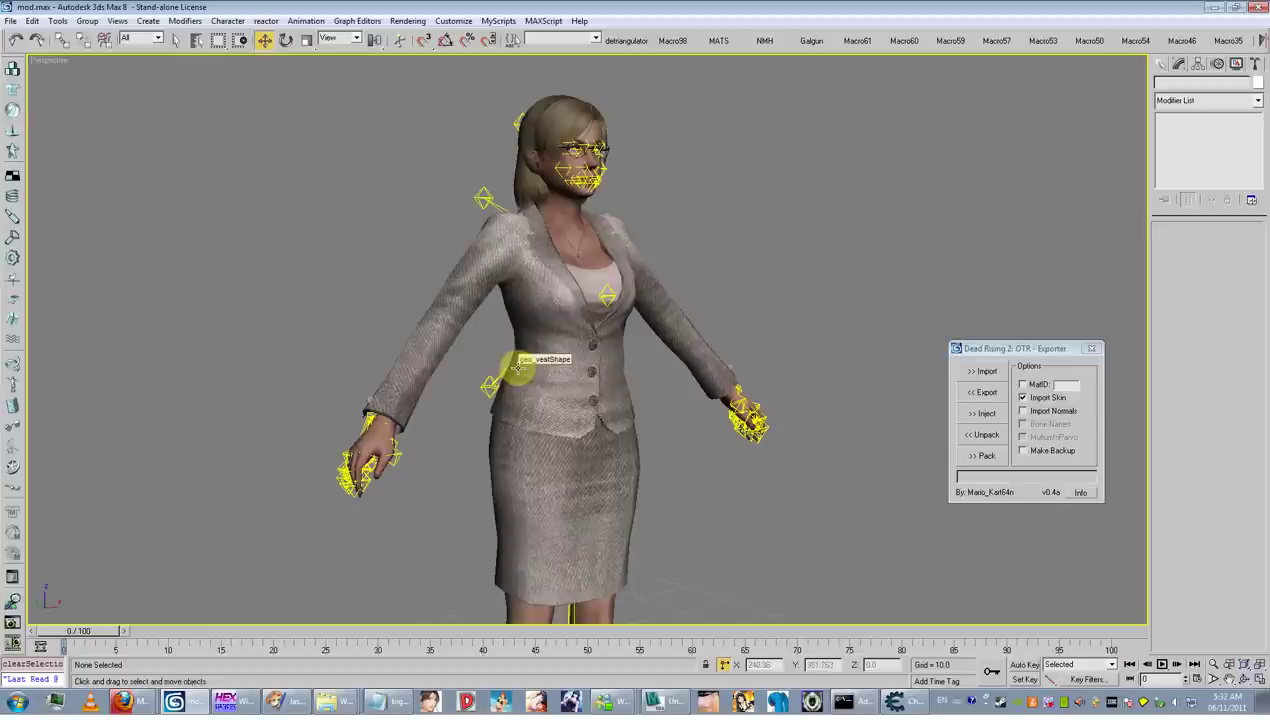
{"action": "middle_click_drag", "start_coordinate": [556, 378], "coordinate": [635, 440], "text": "alt"}
- Start exporting the skirt mesh and copy the srv_brittany_big folder path from Explorer
{"action": "left_click", "coordinate": [532, 483]}
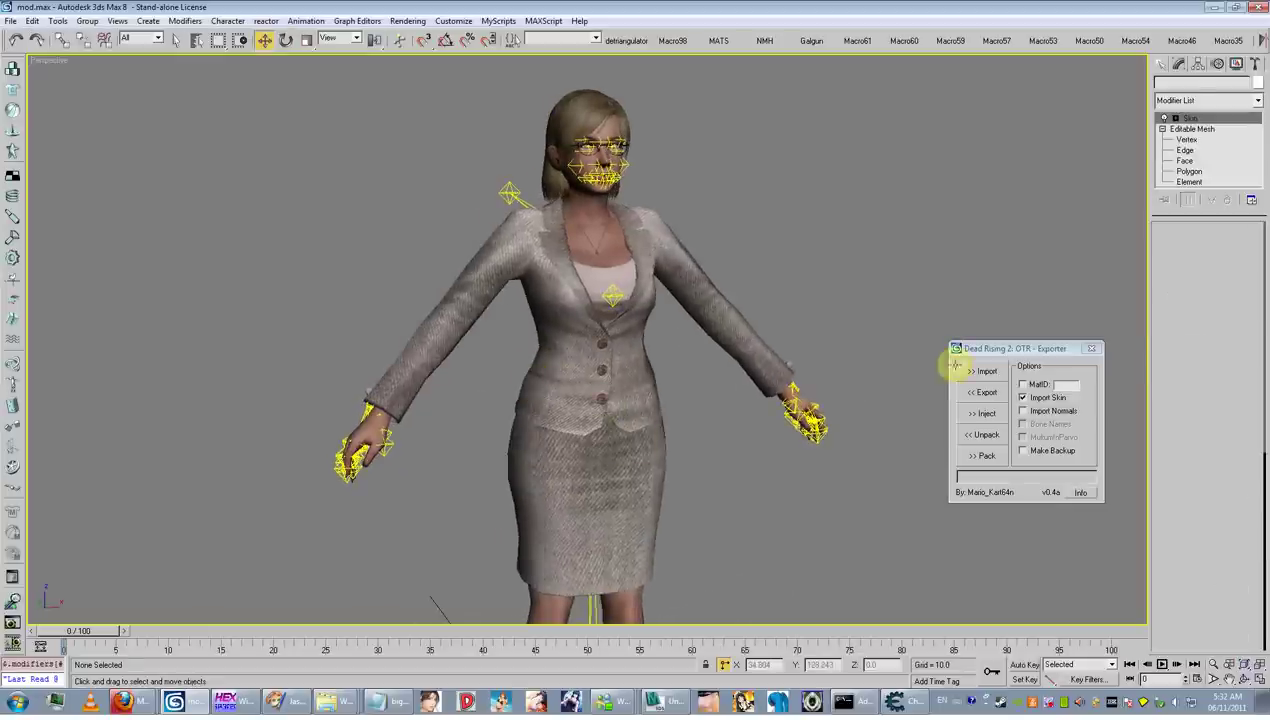
{"action": "left_click", "coordinate": [982, 392]}
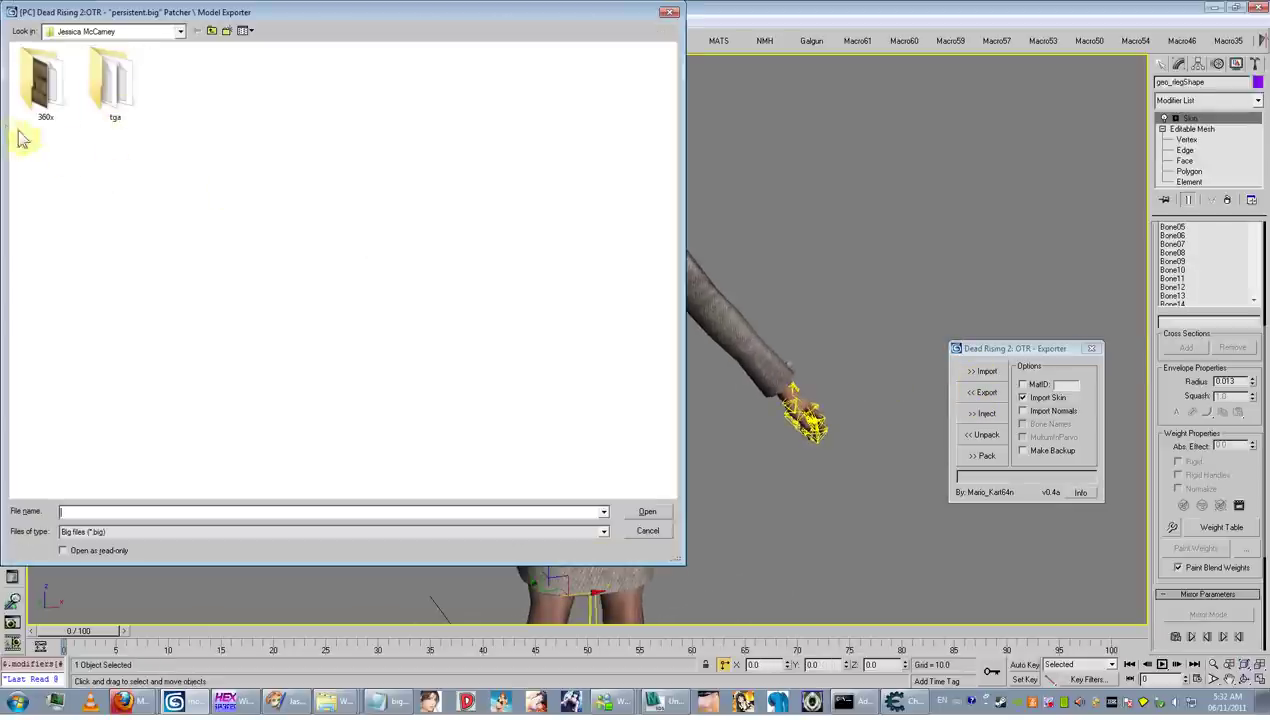
{"action": "key", "text": "alt+Tab"}
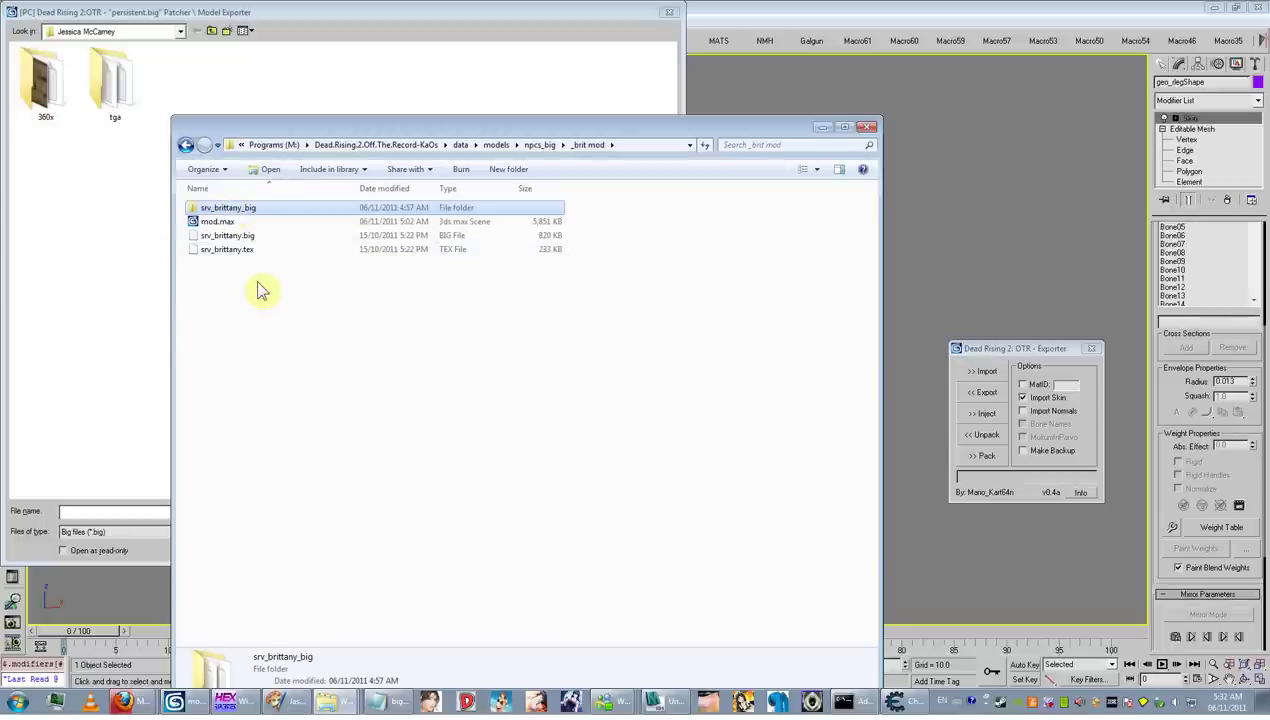
{"action": "double_click", "coordinate": [255, 208]}
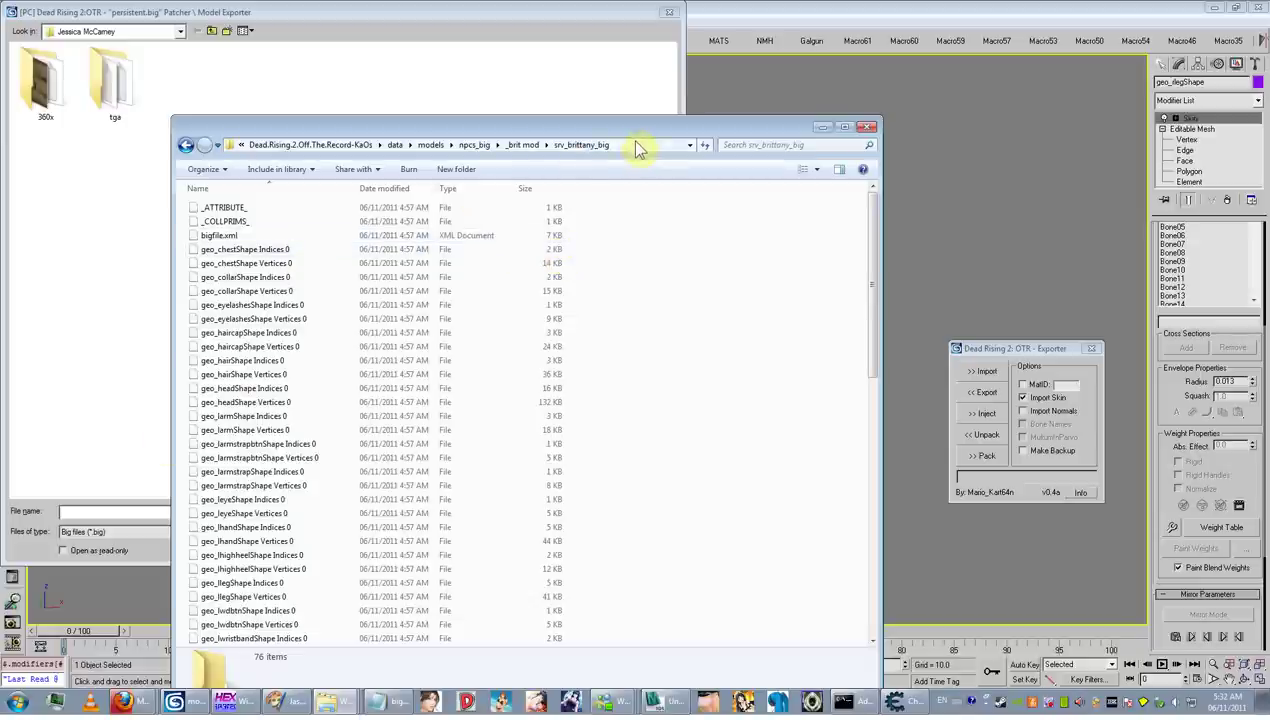
{"action": "left_click", "coordinate": [636, 144]}
{"action": "right_click", "coordinate": [440, 145]}
{"action": "left_click", "coordinate": [547, 196]}
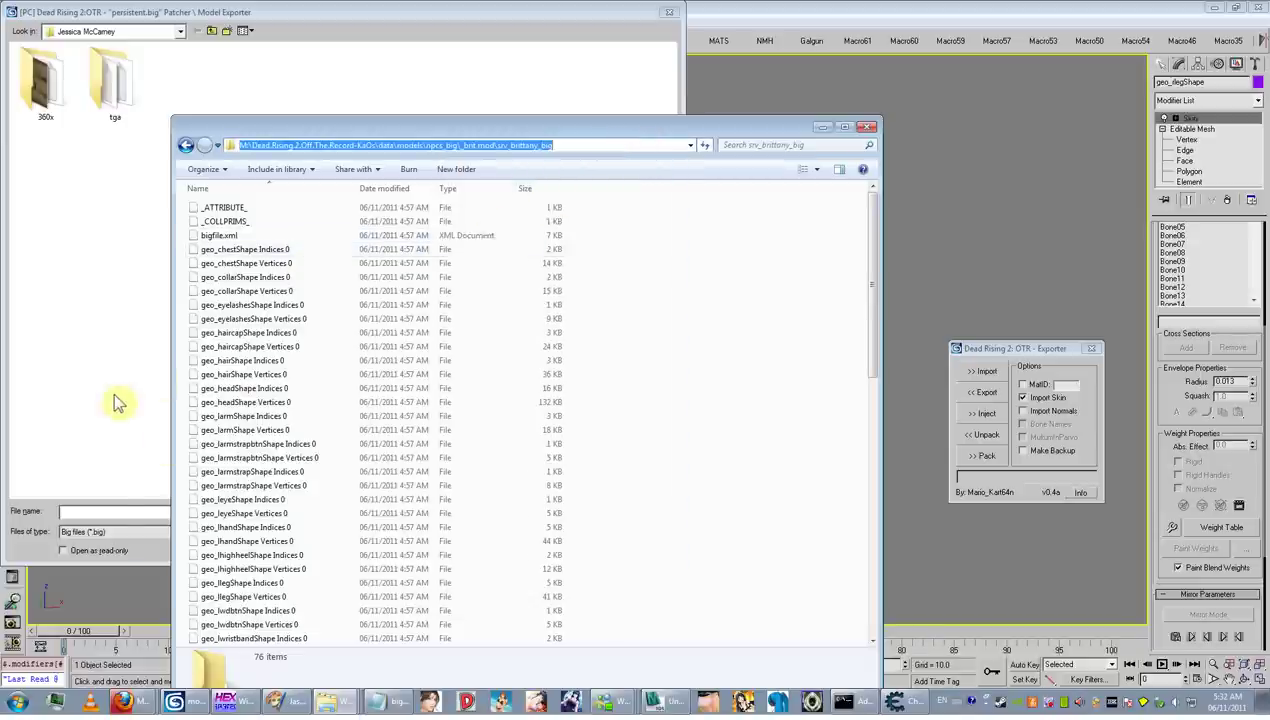
- Paste the path, export into persistent.big, and dismiss the DONE message
{"action": "left_click", "coordinate": [117, 513]}
{"action": "right_click", "coordinate": [114, 513]}
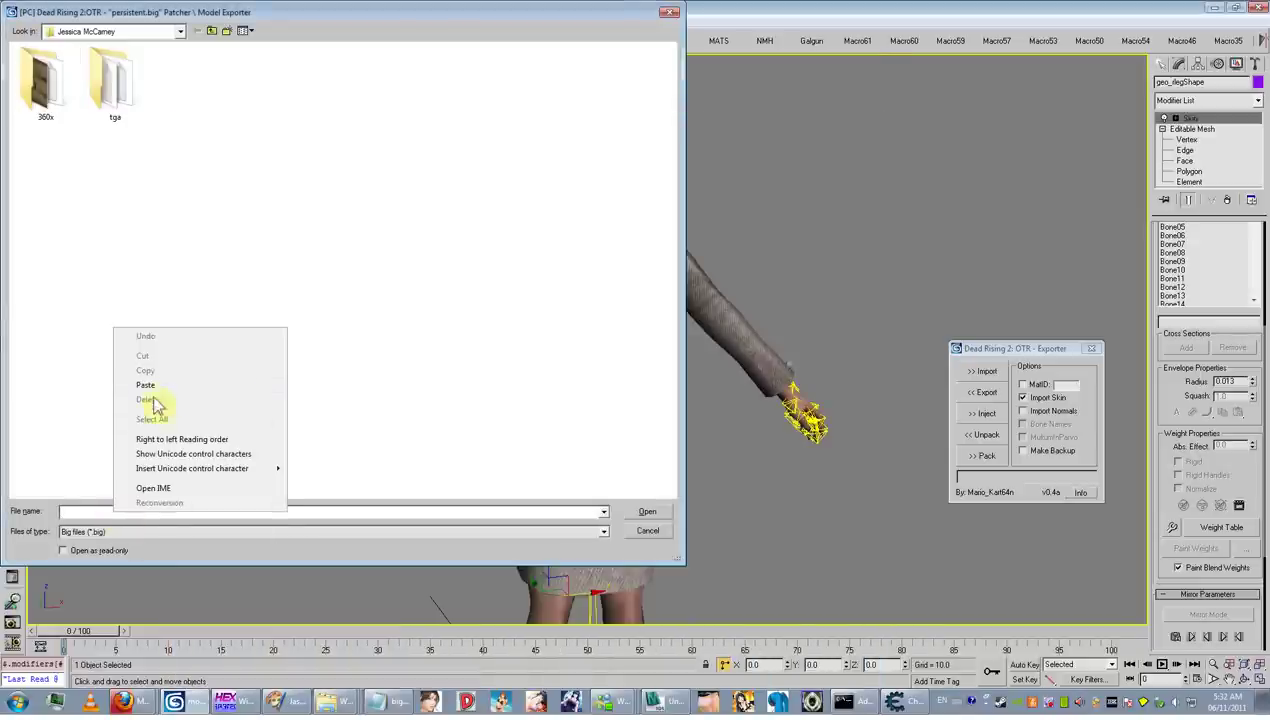
{"action": "left_click", "coordinate": [165, 388]}
{"action": "left_click", "coordinate": [648, 511]}
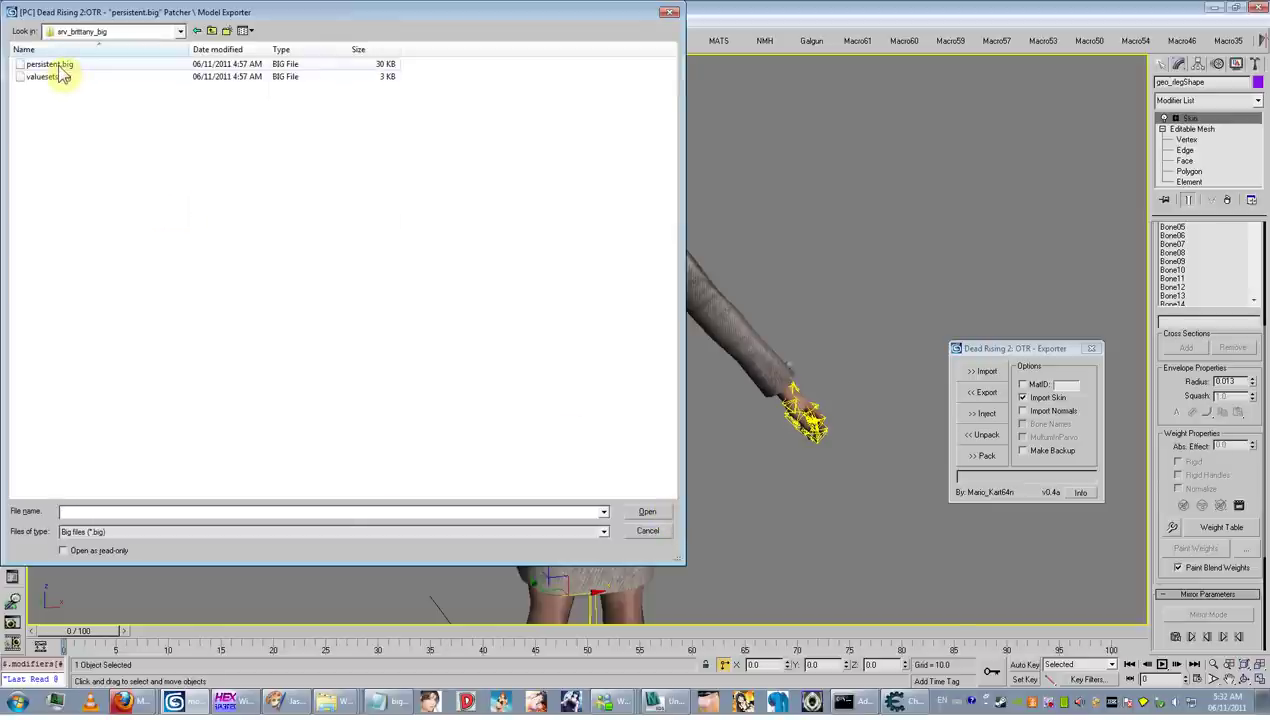
{"action": "left_click", "coordinate": [55, 64]}
{"action": "left_click", "coordinate": [648, 511]}
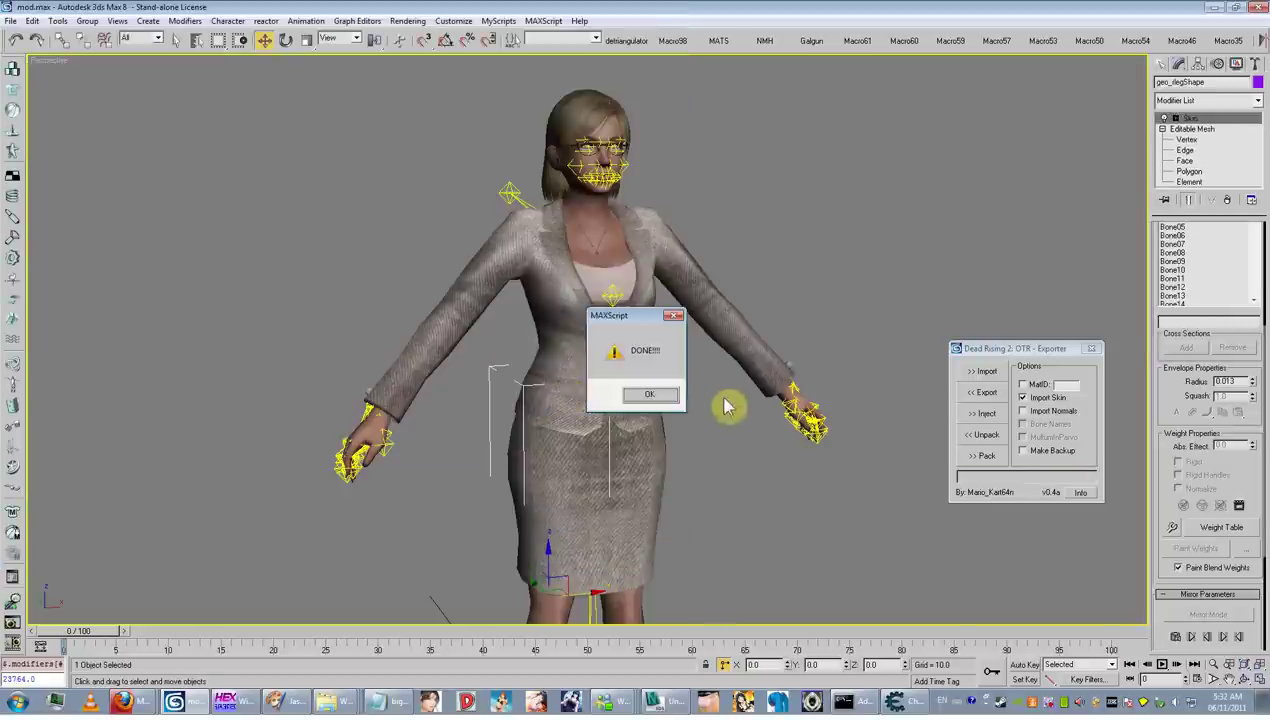
{"action": "left_click", "coordinate": [660, 395]}
{"action": "scroll", "coordinate": [629, 386], "scroll_direction": "down", "scroll_amount": 5}
- Export the selected mesh into persistent.big and hide the exported leg mesh
{"action": "right_click", "coordinate": [603, 343]}
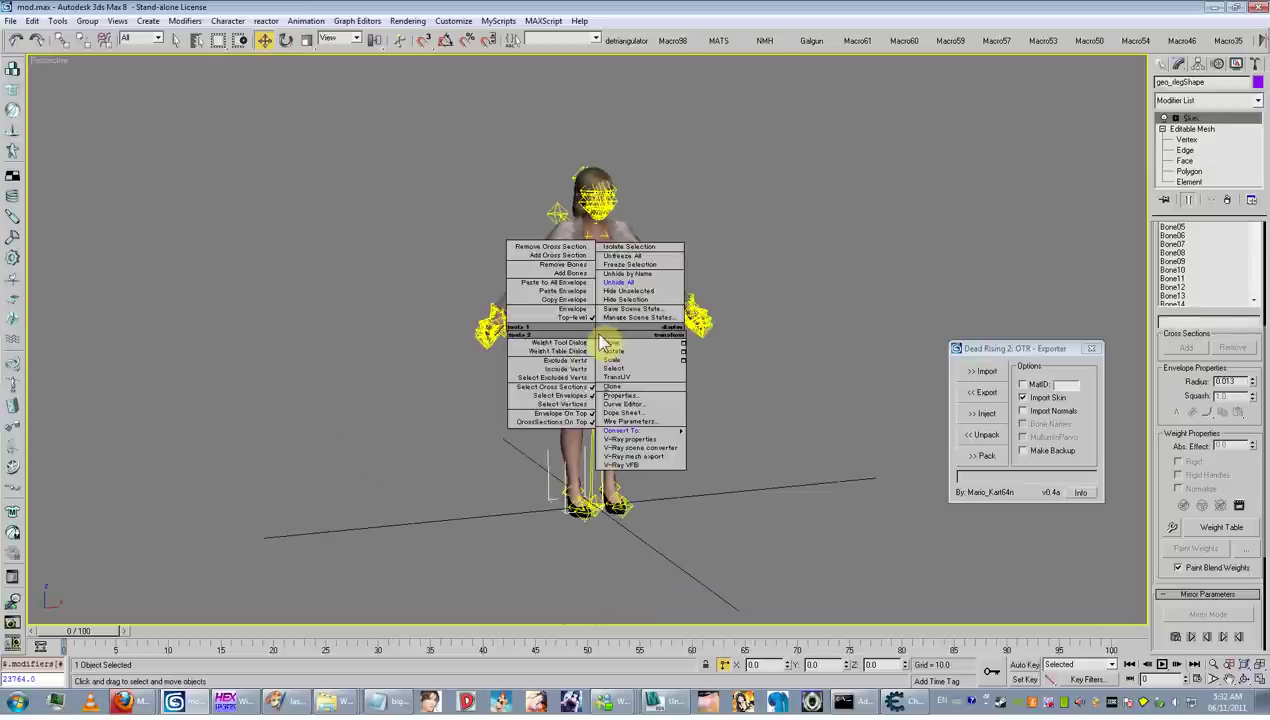
{"action": "left_click", "coordinate": [632, 311]}
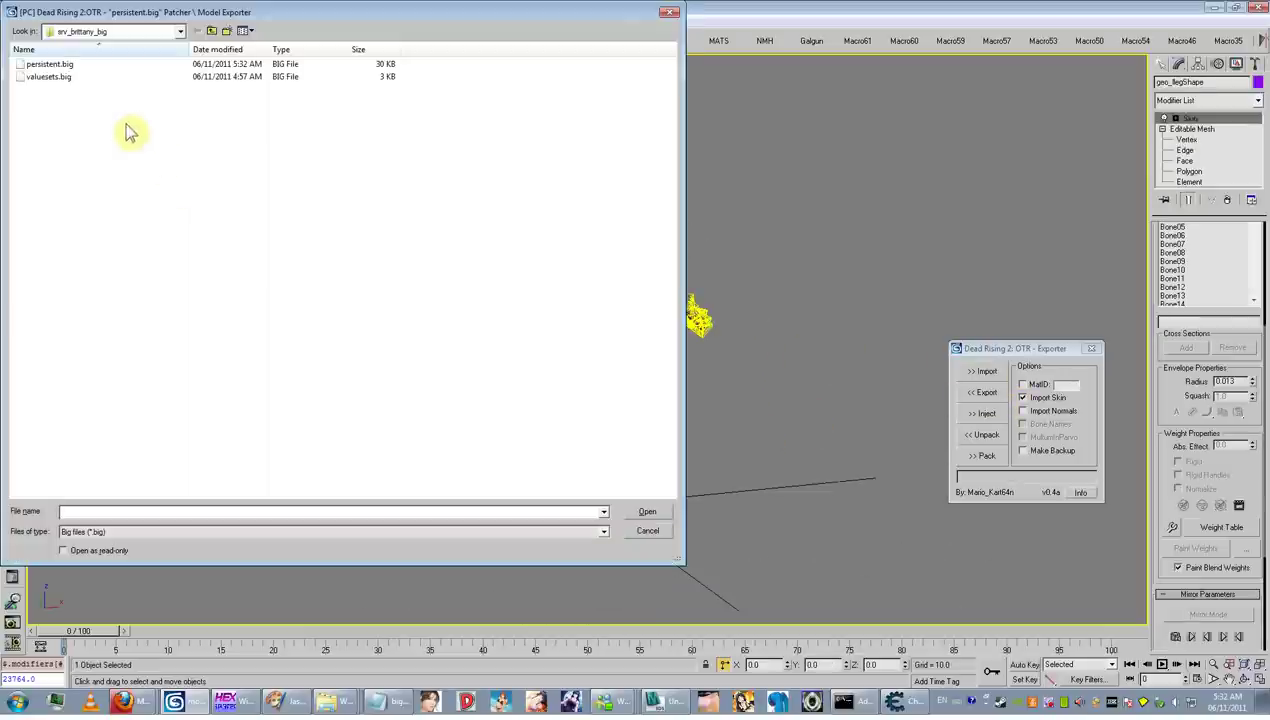
{"action": "double_click", "coordinate": [83, 76]}
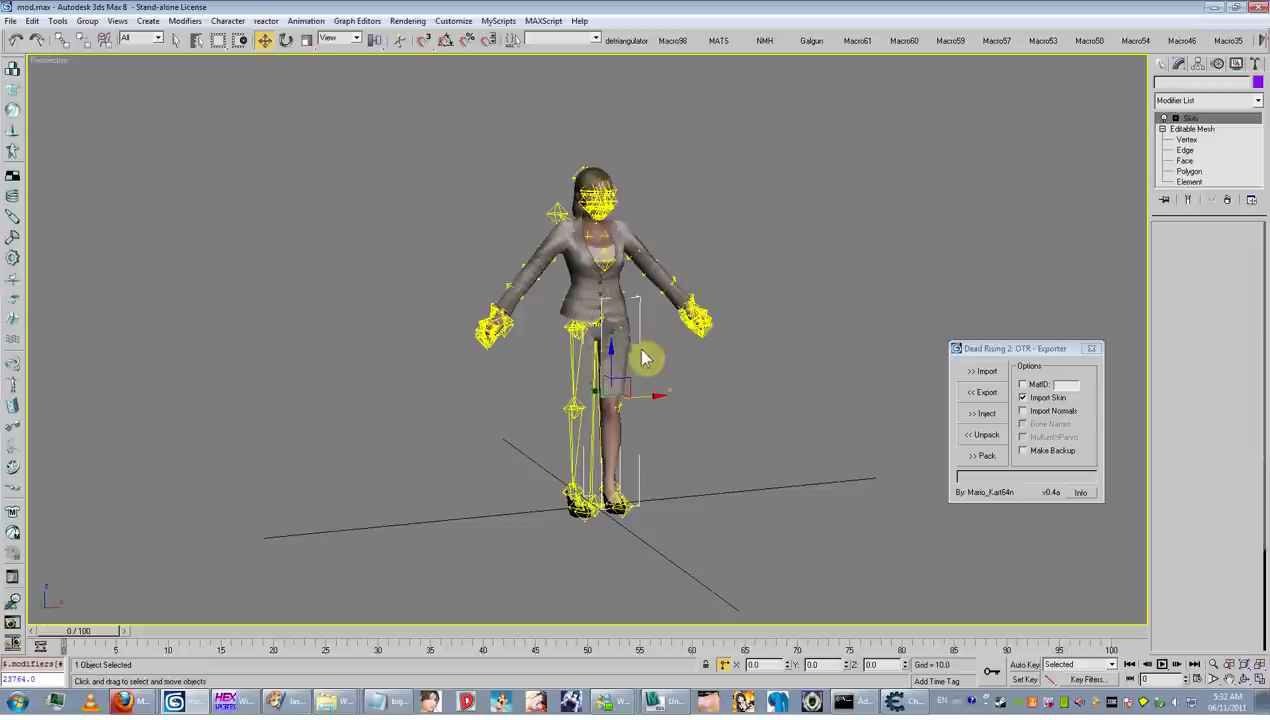
{"action": "left_click", "coordinate": [645, 398]}
{"action": "right_click", "coordinate": [645, 398]}
{"action": "left_click", "coordinate": [660, 329]}
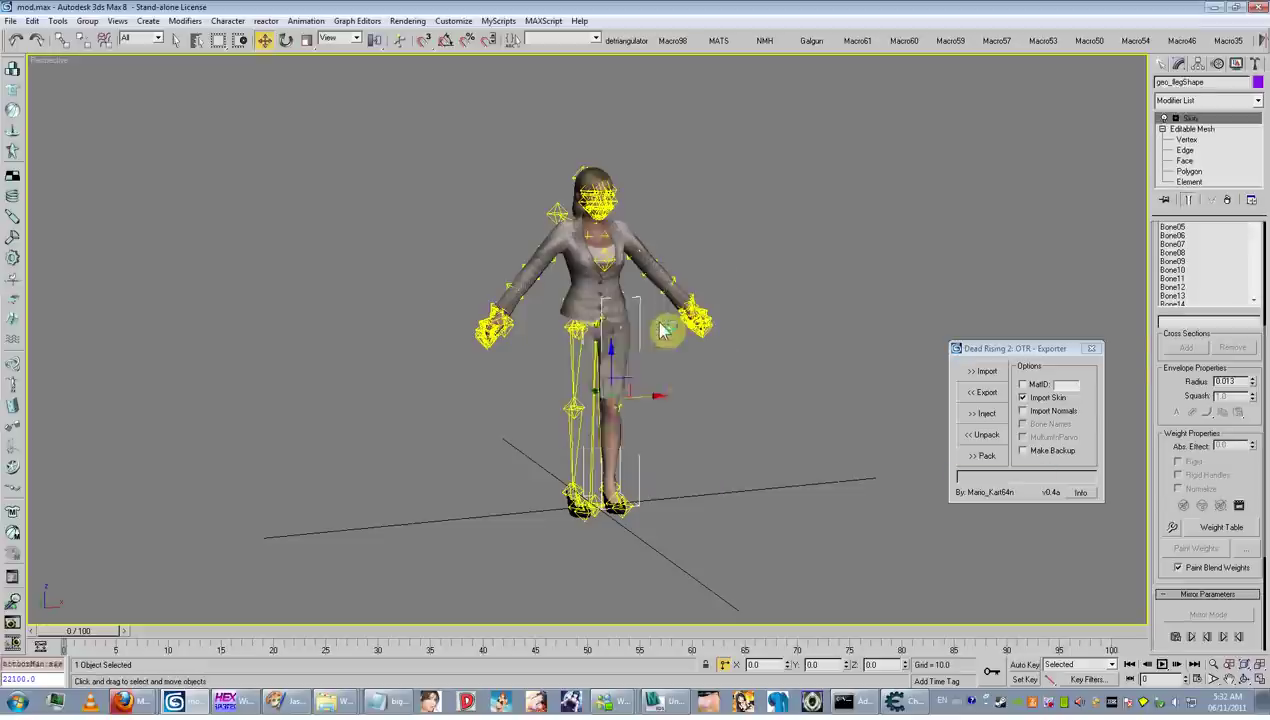
{"action": "left_click", "coordinate": [660, 329]}
{"action": "scroll", "coordinate": [604, 383], "scroll_direction": "up", "scroll_amount": 5}
- Export the jacket mesh geo_vestShape into persistent.big and hide it
{"action": "left_click", "coordinate": [597, 360]}
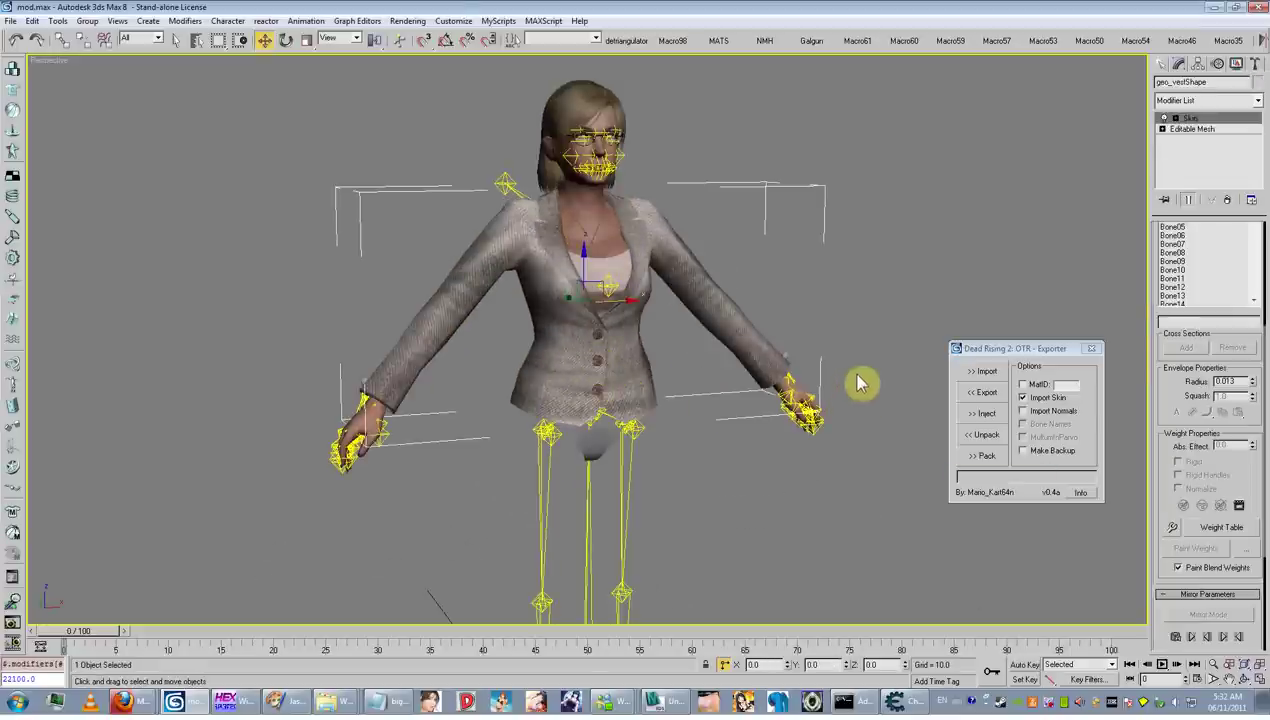
{"action": "left_click", "coordinate": [976, 394]}
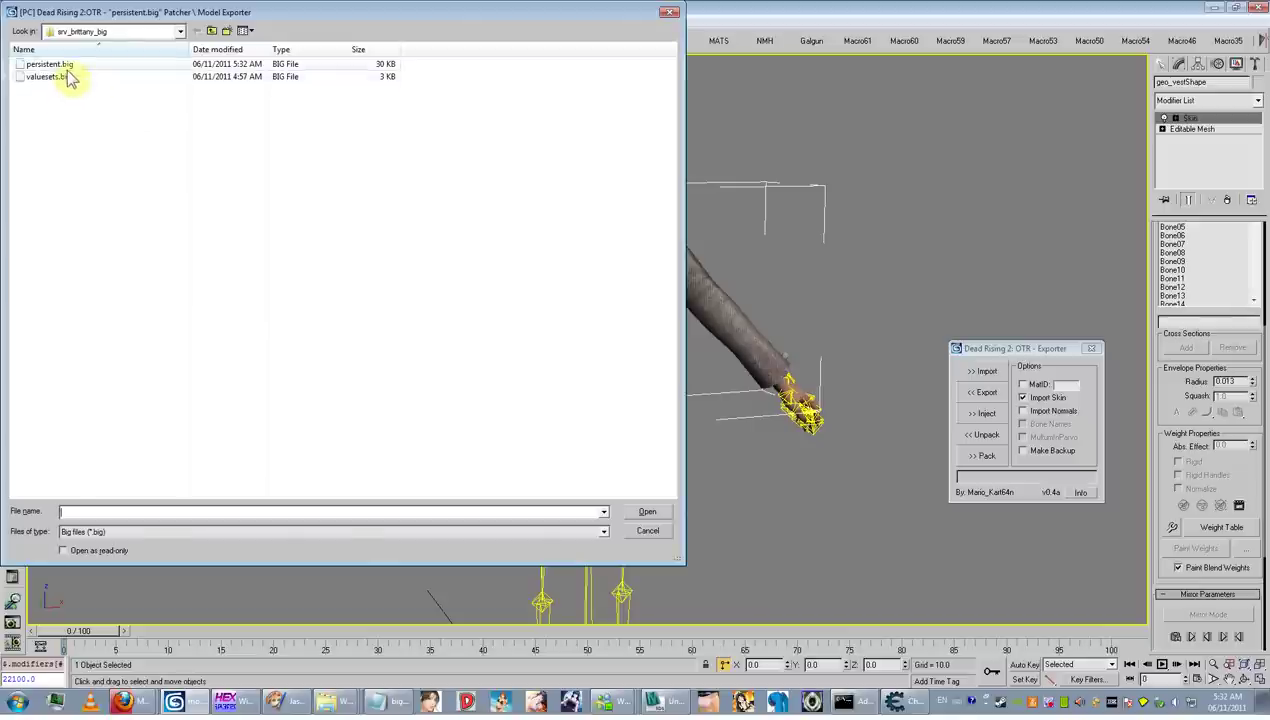
{"action": "double_click", "coordinate": [68, 76]}
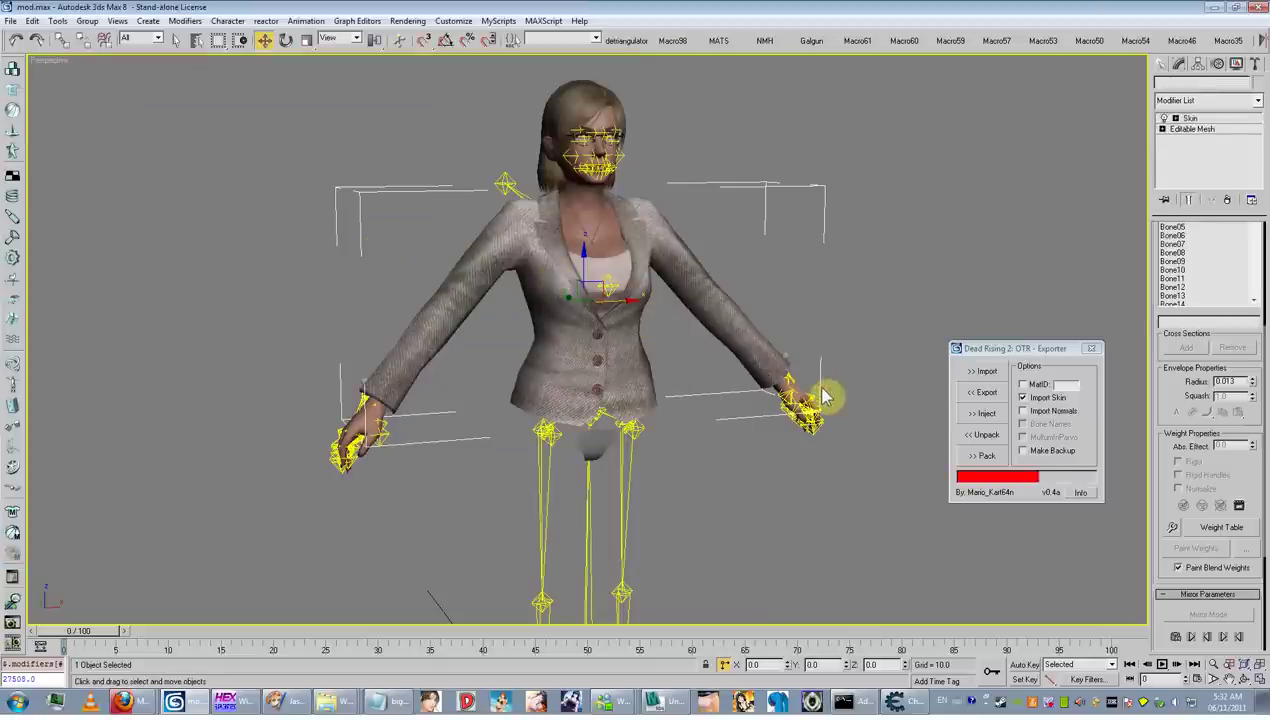
{"action": "left_click", "coordinate": [651, 396]}
{"action": "right_click", "coordinate": [685, 368]}
{"action": "left_click", "coordinate": [618, 367]}
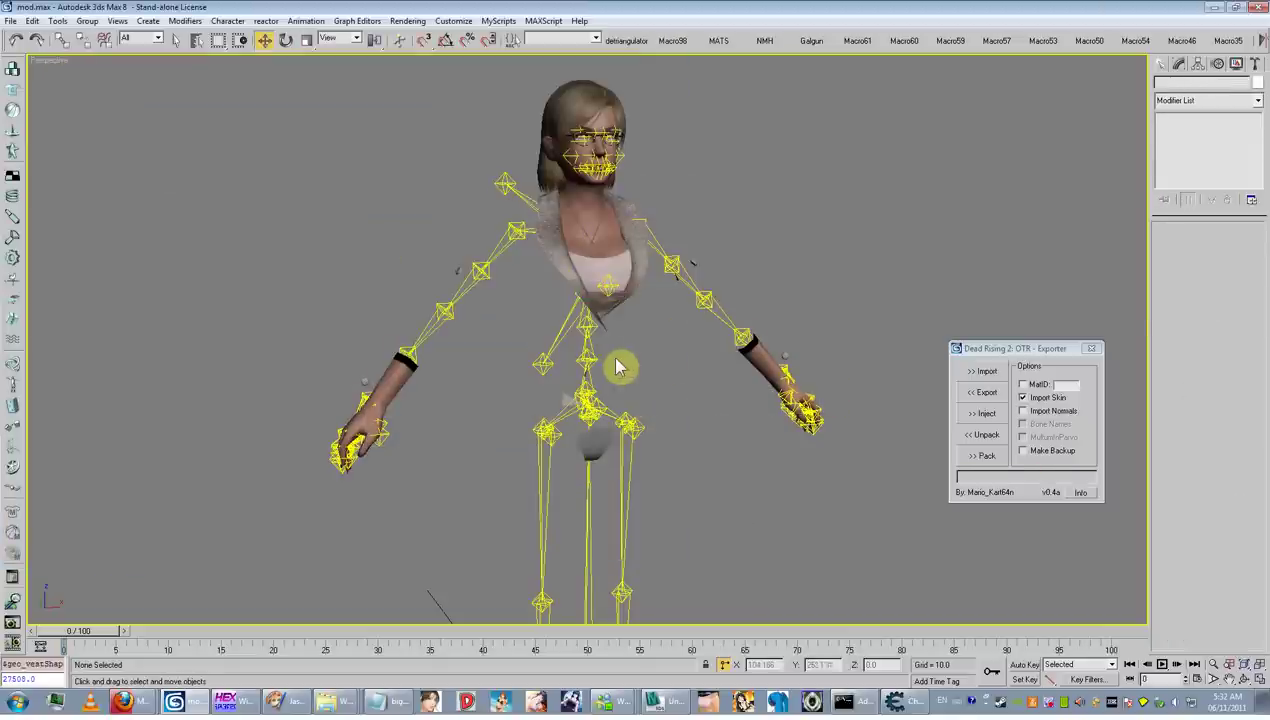
- Export the shirt mesh geo_shirtupperShape, then hide the hair cap mesh
{"action": "left_click", "coordinate": [610, 305]}
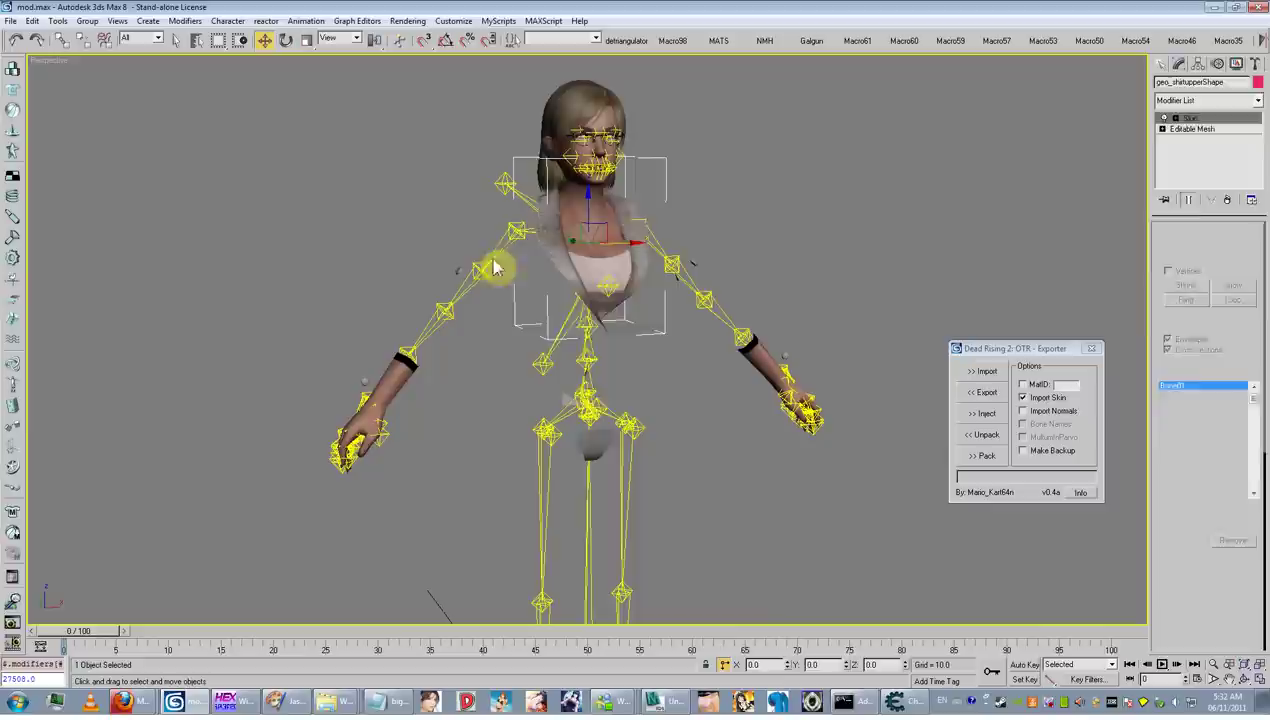
{"action": "left_click", "coordinate": [1005, 392]}
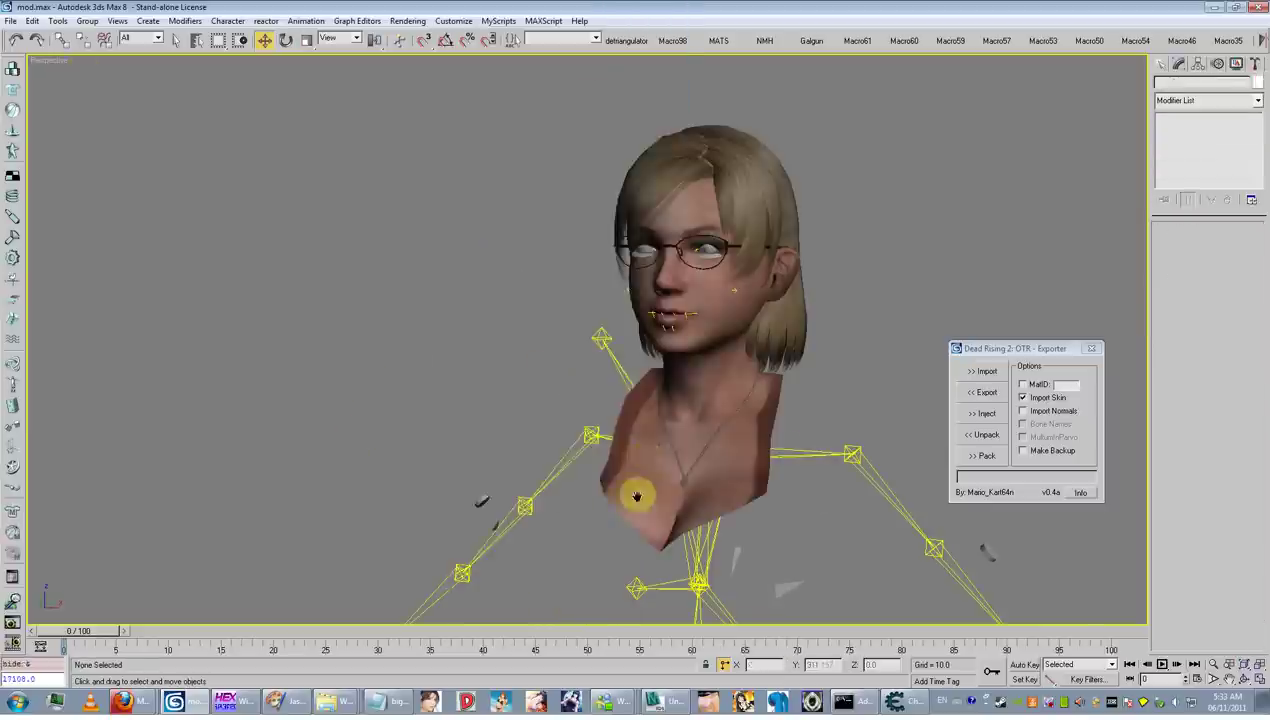
{"action": "left_click", "coordinate": [675, 343]}
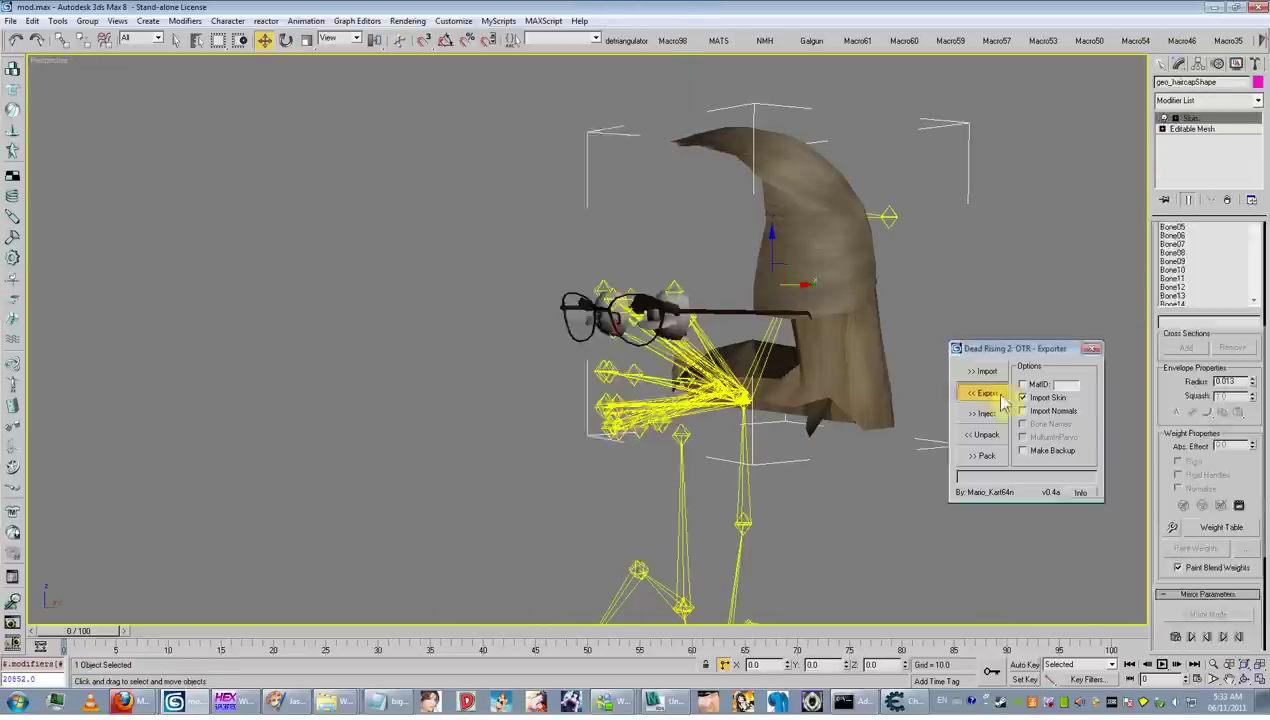
{"action": "left_click", "coordinate": [634, 383]}
{"action": "right_click", "coordinate": [610, 298]}
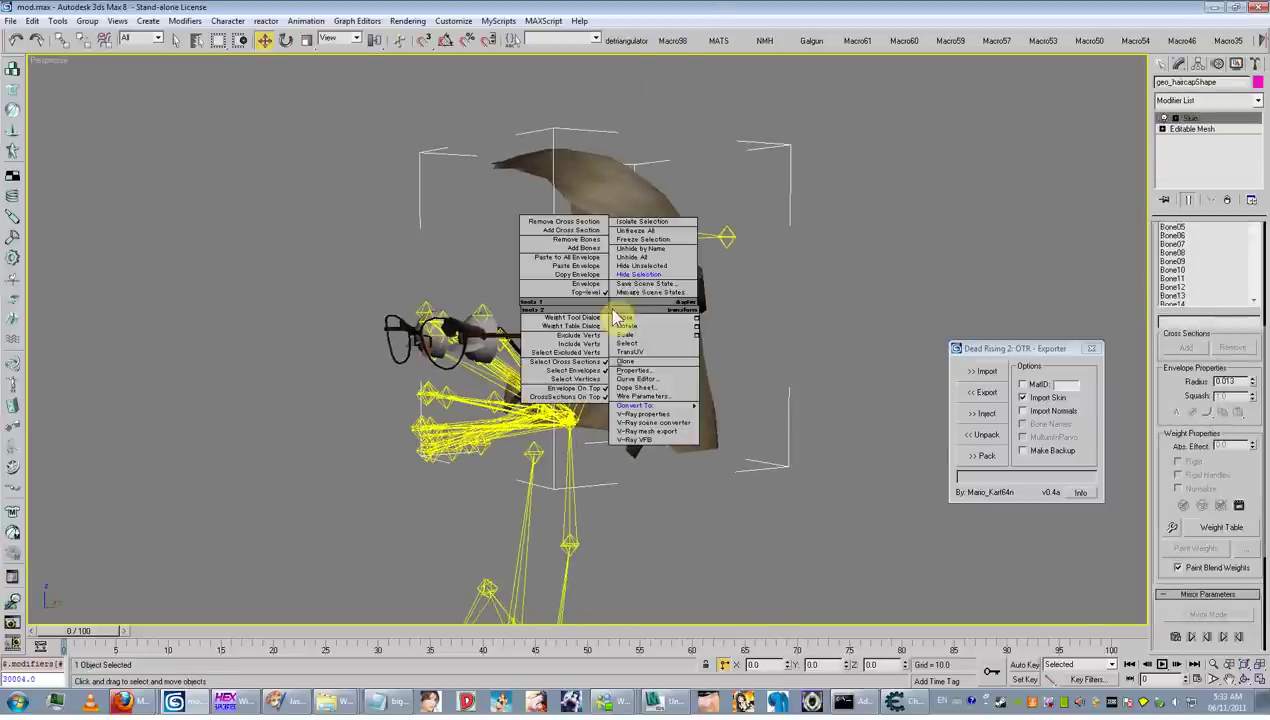
{"action": "left_click", "coordinate": [640, 283]}
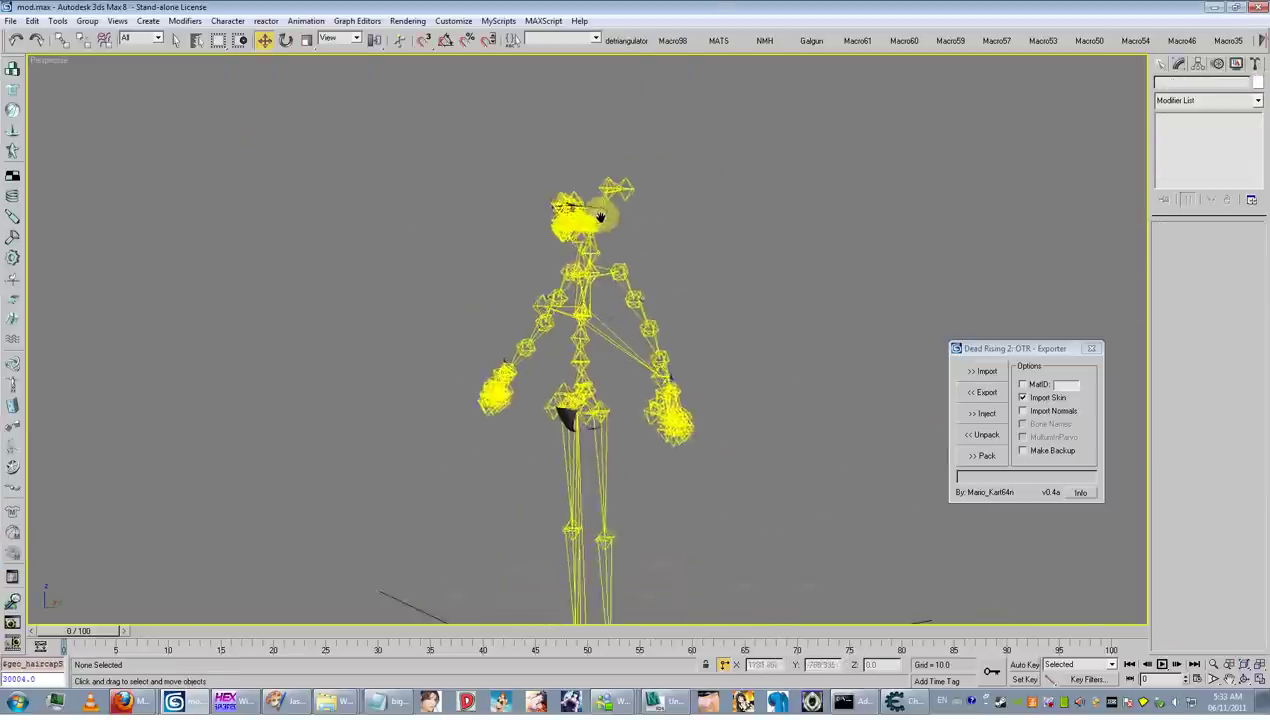
- Select the black shoe mesh and import the .big model file onto the skeleton
{"action": "scroll", "coordinate": [621, 363], "scroll_direction": "up", "scroll_amount": 5}
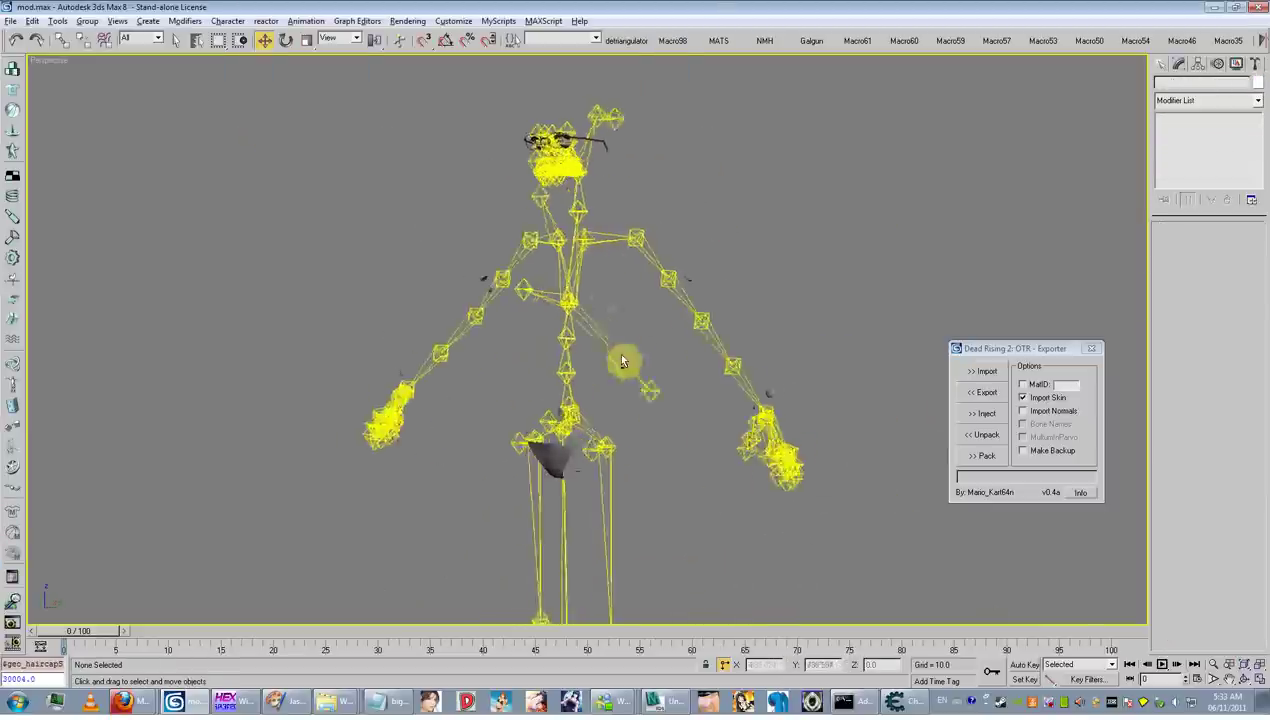
{"action": "middle_click_drag", "start_coordinate": [621, 363], "coordinate": [646, 266]}
{"action": "scroll", "coordinate": [643, 403], "scroll_direction": "up", "scroll_amount": 5}
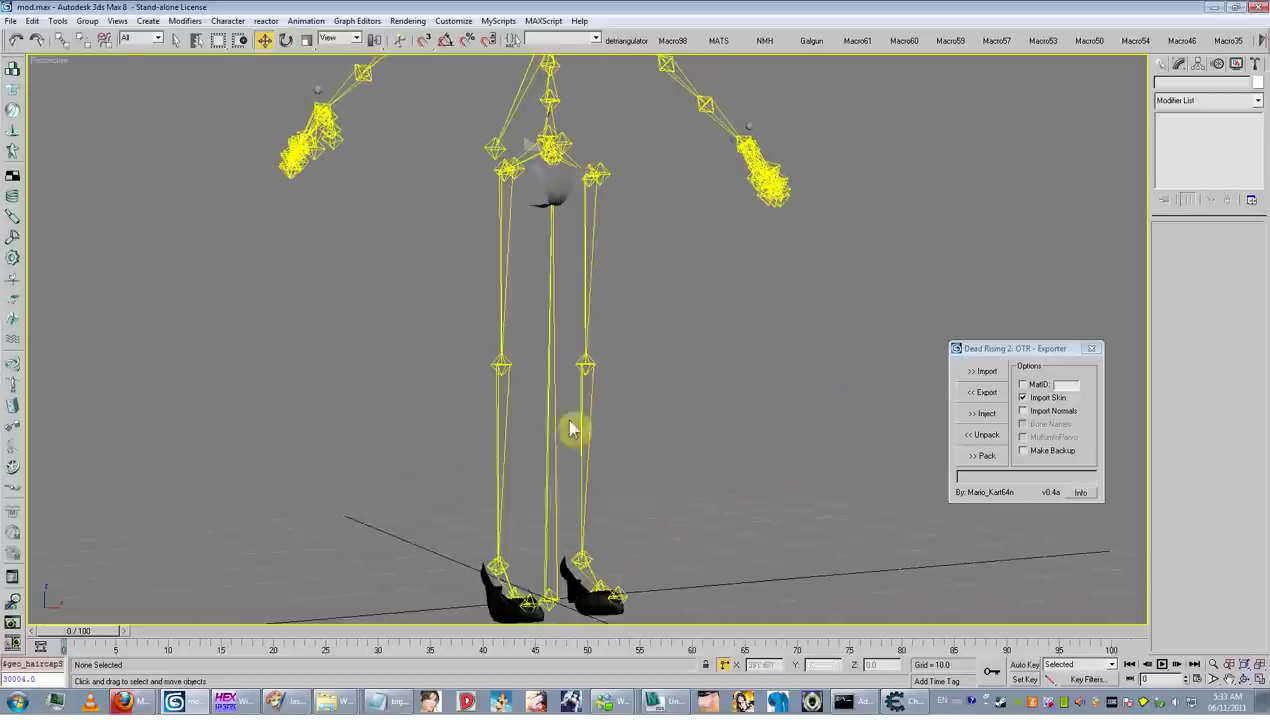
{"action": "scroll", "coordinate": [519, 496], "scroll_direction": "up", "scroll_amount": 4}
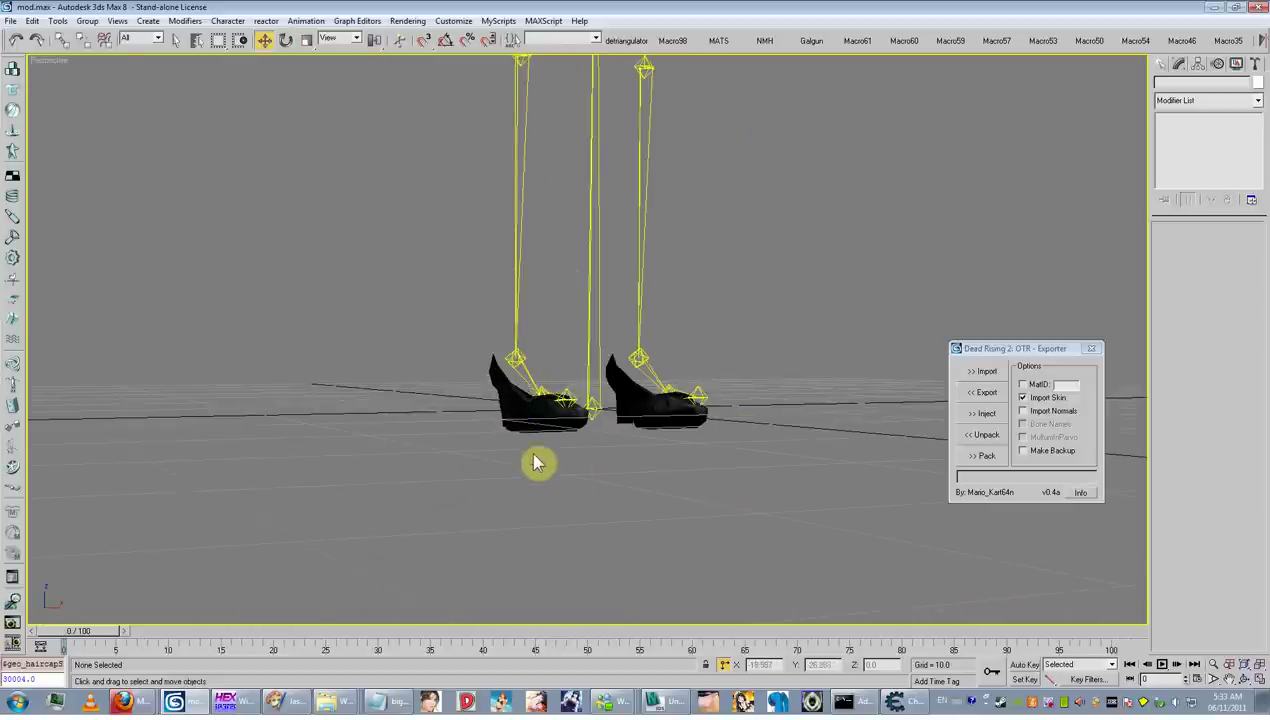
{"action": "left_click", "coordinate": [561, 425]}
{"action": "left_click", "coordinate": [65, 77]}
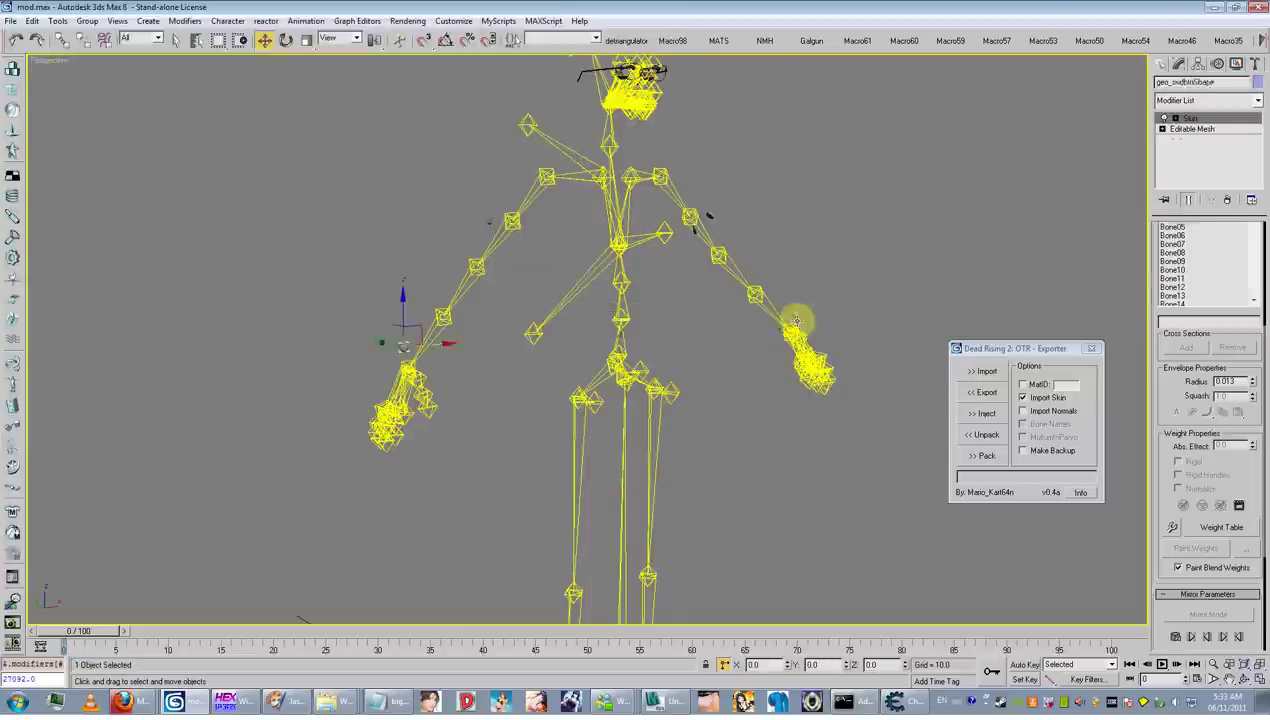
{"action": "scroll", "coordinate": [768, 283], "scroll_direction": "up", "scroll_amount": 3}
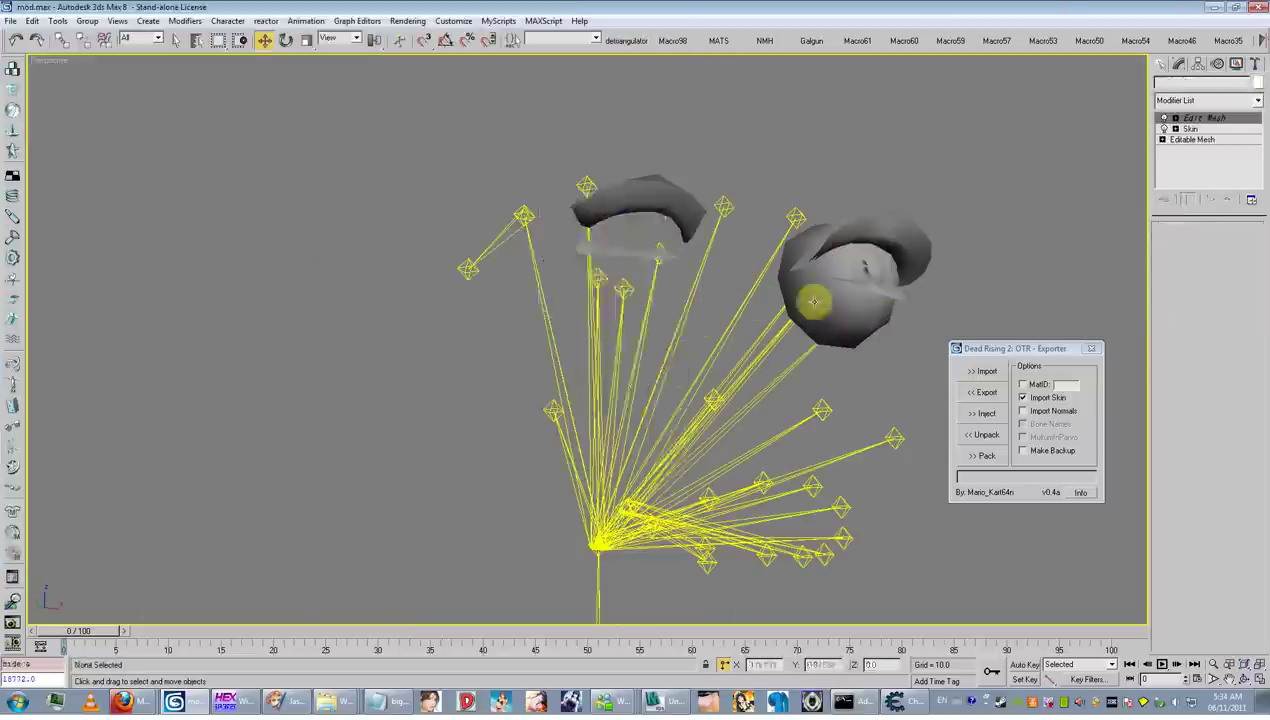
{"action": "left_click", "coordinate": [958, 391]}
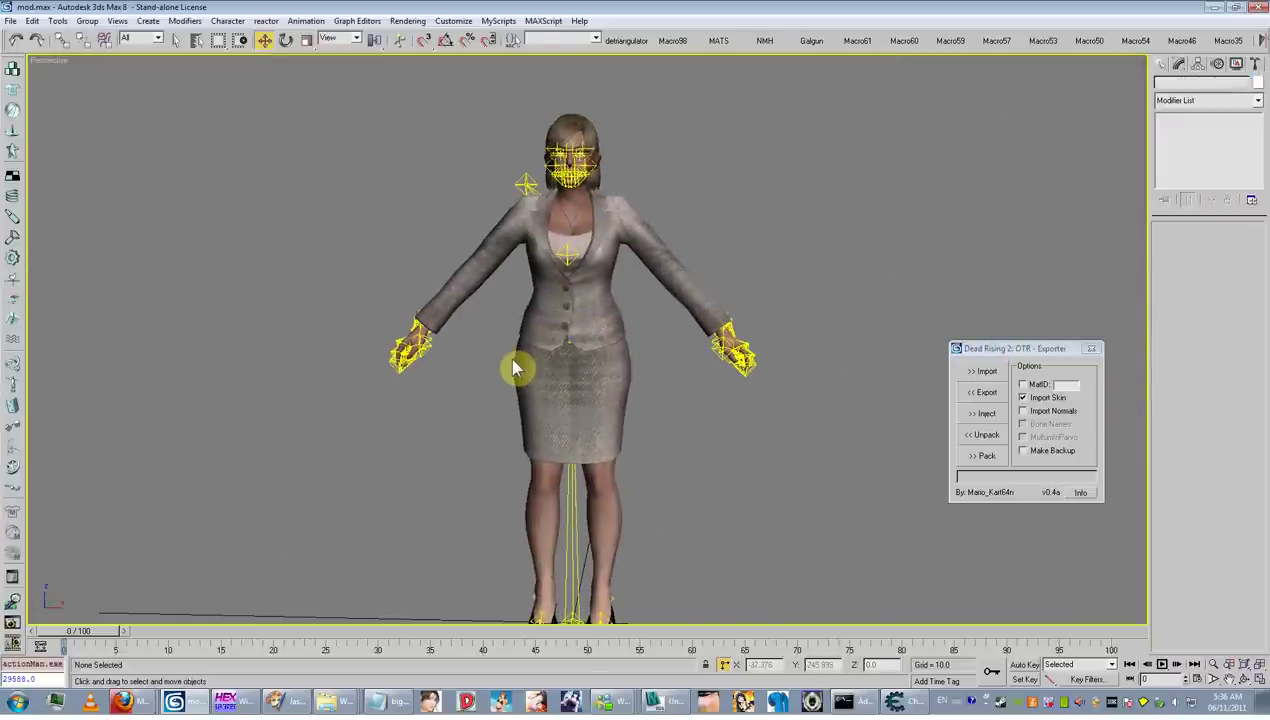
- Select the head mesh and inspect its skin weights in wireframe and shaded views
{"action": "scroll", "coordinate": [561, 420], "scroll_direction": "up", "scroll_amount": 6}
{"action": "middle_click_drag", "start_coordinate": [561, 420], "coordinate": [667, 412], "text": "alt"}
{"action": "left_click", "coordinate": [667, 412]}
{"action": "left_click", "coordinate": [1190, 119]}
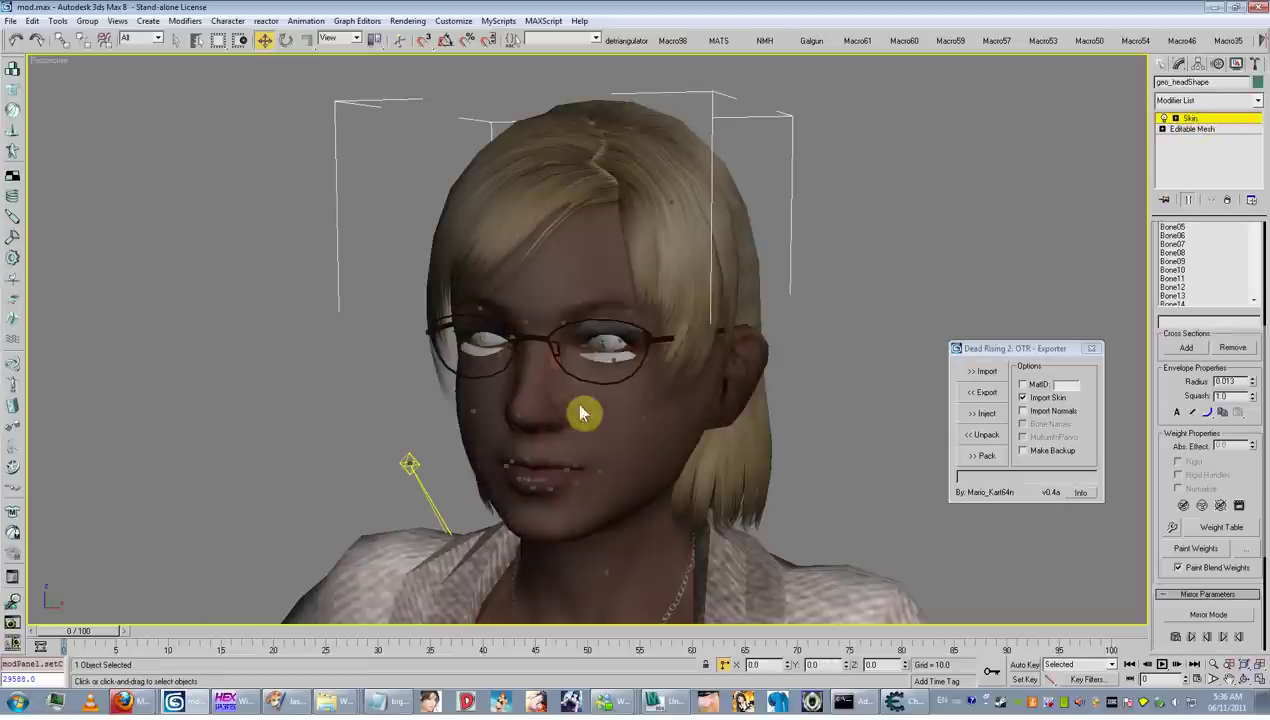
{"action": "middle_click_drag", "start_coordinate": [581, 411], "coordinate": [578, 404], "text": "alt"}
{"action": "key", "text": "F3"}
{"action": "scroll", "coordinate": [608, 400], "scroll_direction": "up", "scroll_amount": 4}
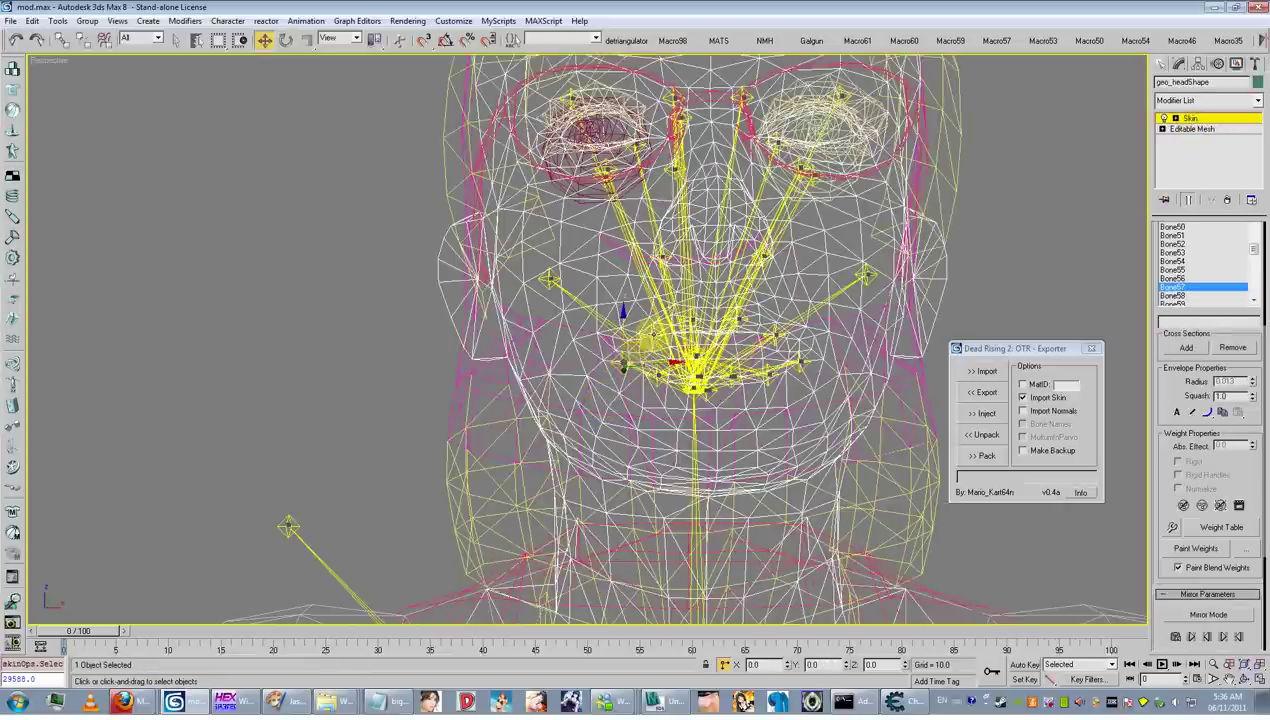
{"action": "key", "text": "F3"}
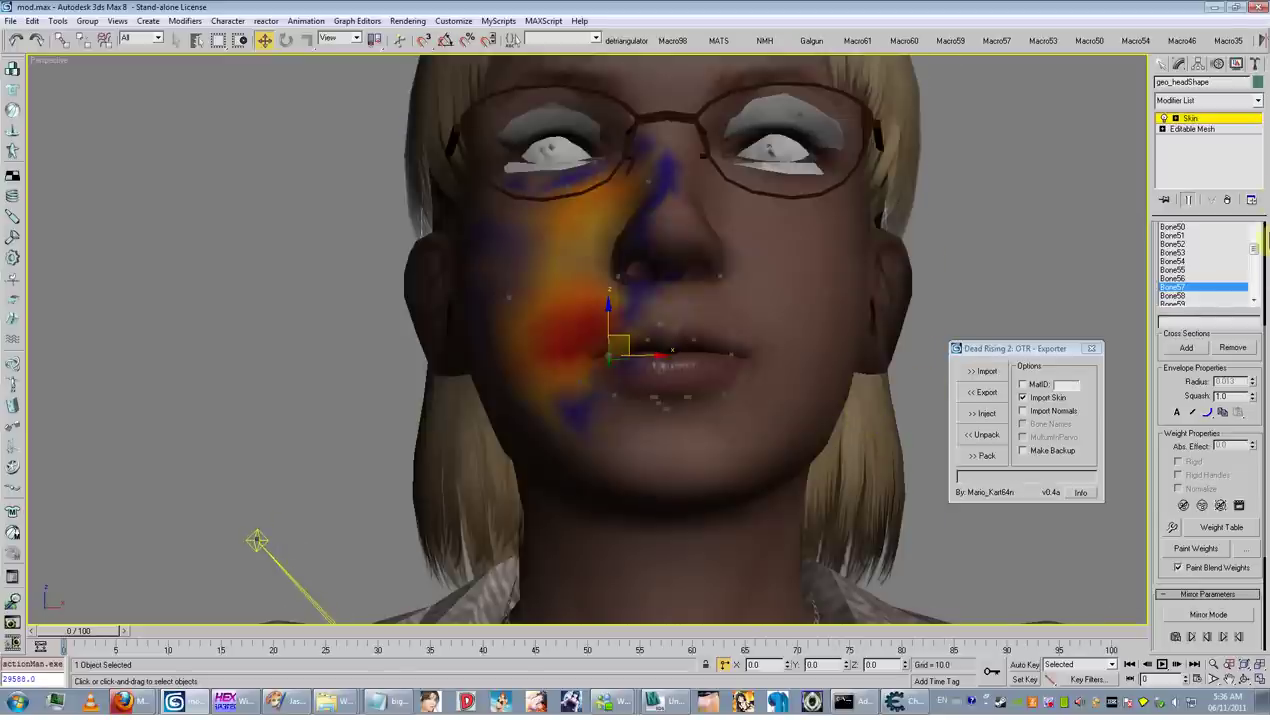
{"action": "left_click", "coordinate": [1193, 119]}
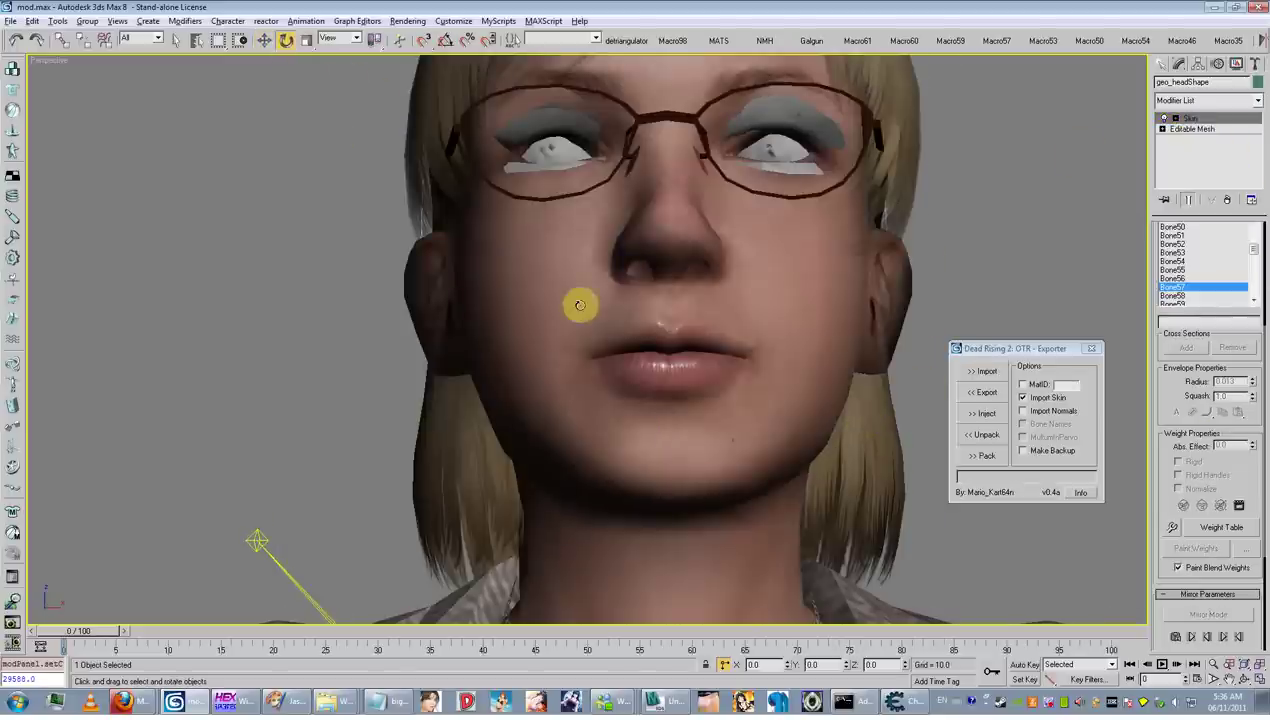
- Select the cheek bone Bone49 and rotate it to test how the face deforms
{"action": "mouse_move", "coordinate": [580, 305]}
{"action": "middle_mouse_down", "text": "alt"}
{"action": "mouse_move", "coordinate": [536, 298]}
{"action": "mouse_move", "coordinate": [498, 340]}
{"action": "middle_mouse_up", "text": "alt"}
{"action": "key", "text": "F3"}
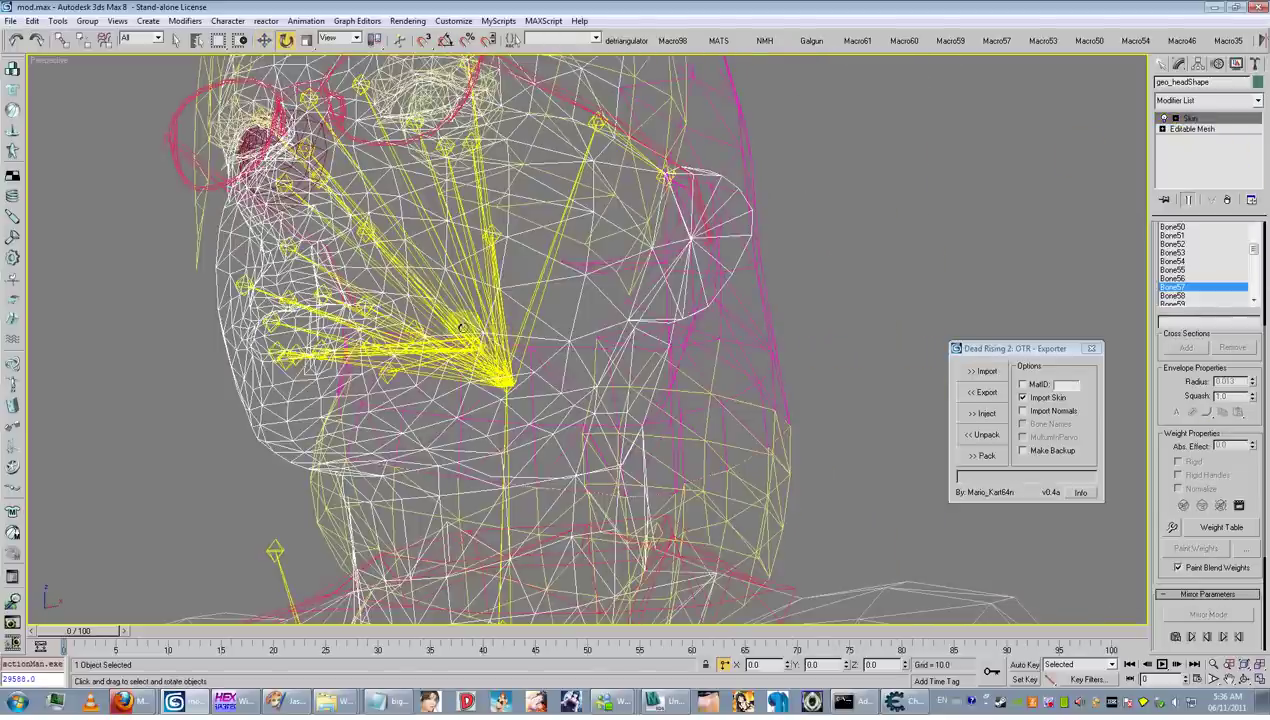
{"action": "left_click", "coordinate": [462, 328]}
{"action": "key", "text": "F3"}
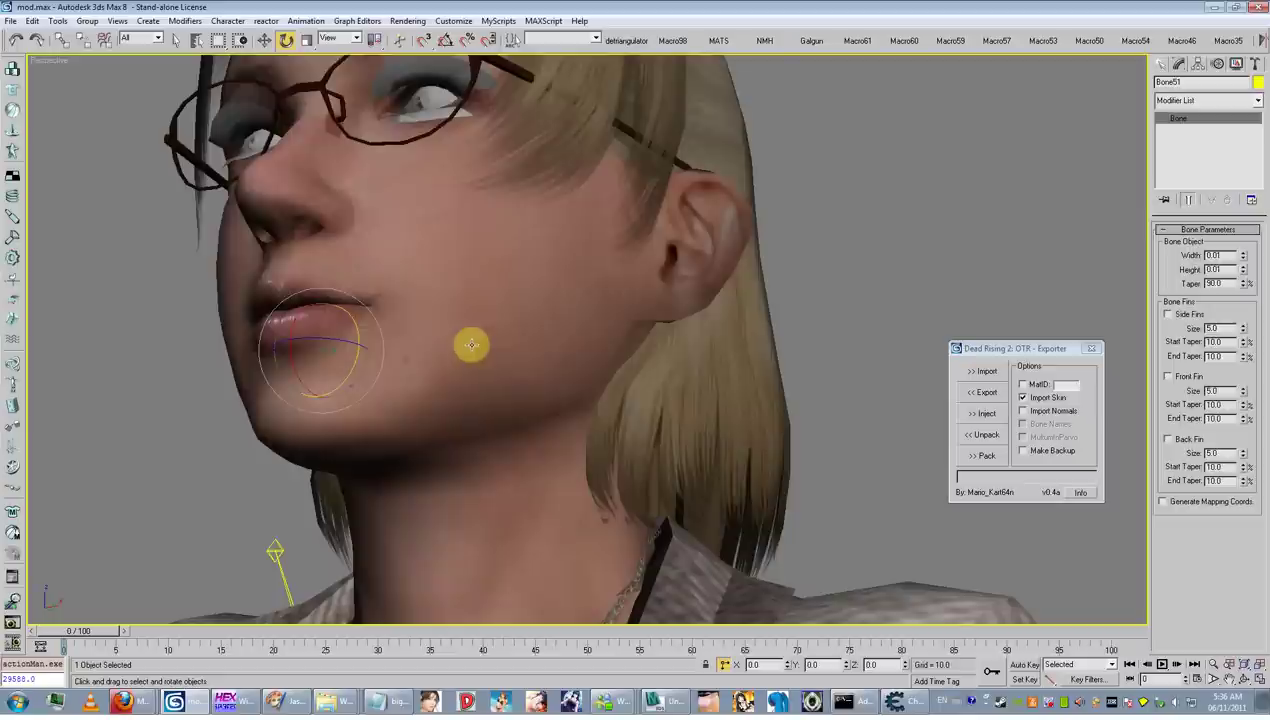
{"action": "key", "text": "F3"}
{"action": "left_click", "coordinate": [470, 344]}
{"action": "key", "text": "F3"}
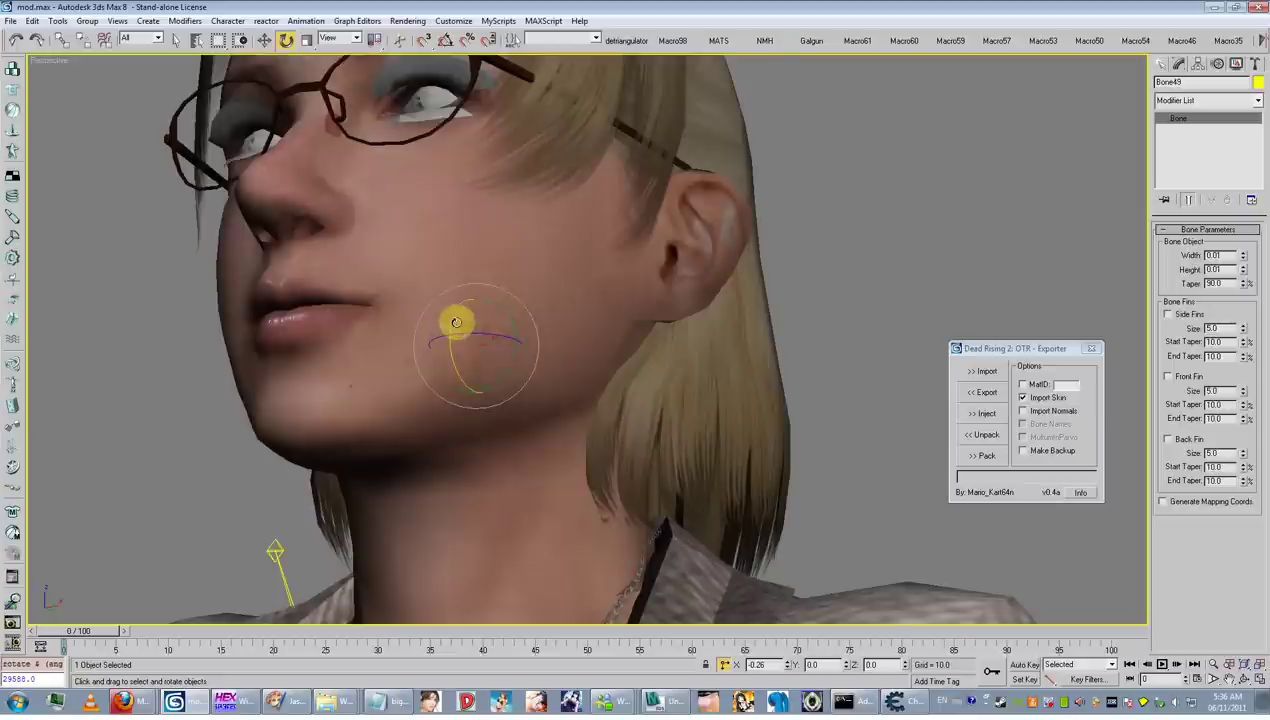
{"action": "left_click_drag", "start_coordinate": [456, 322], "coordinate": [442, 371]}
{"action": "middle_click_drag", "start_coordinate": [442, 371], "coordinate": [371, 454], "text": "alt"}
- Reselect geo_headShape, turn on Edit Envelopes, and open the Weight Tool
{"action": "left_click", "coordinate": [733, 314]}
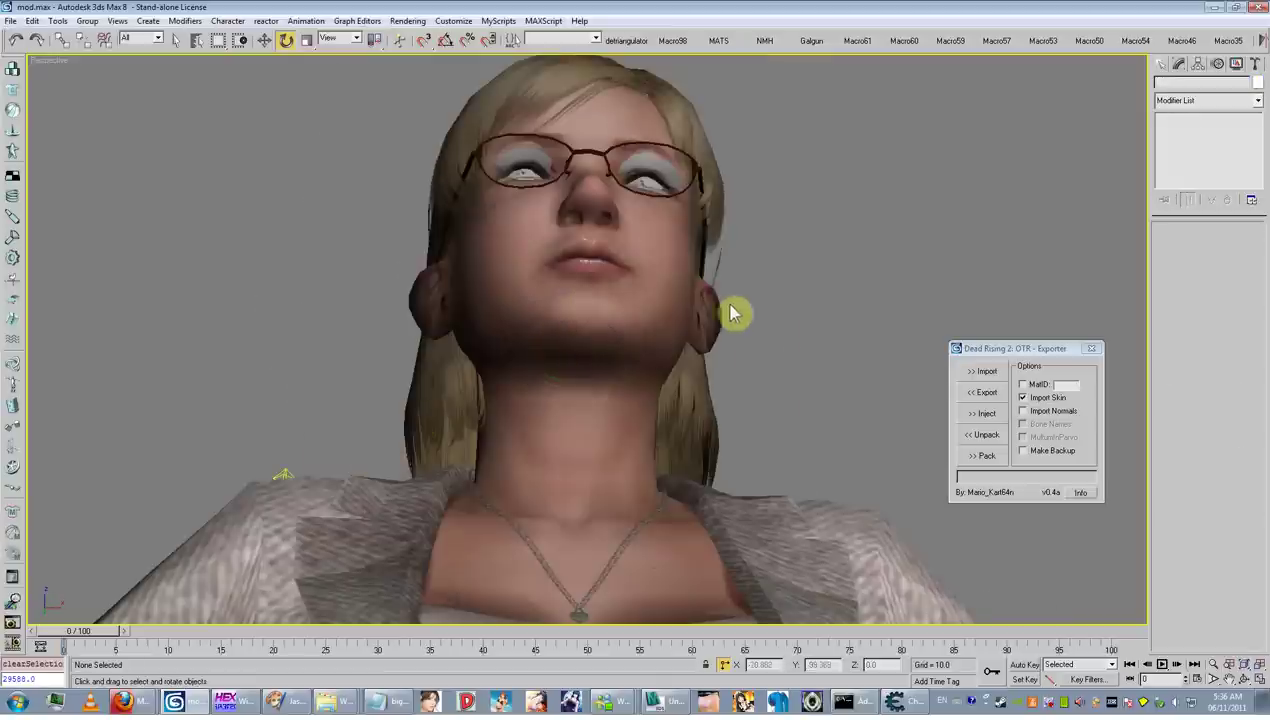
{"action": "key", "text": "w"}
{"action": "left_click", "coordinate": [697, 285]}
{"action": "left_click", "coordinate": [1228, 119]}
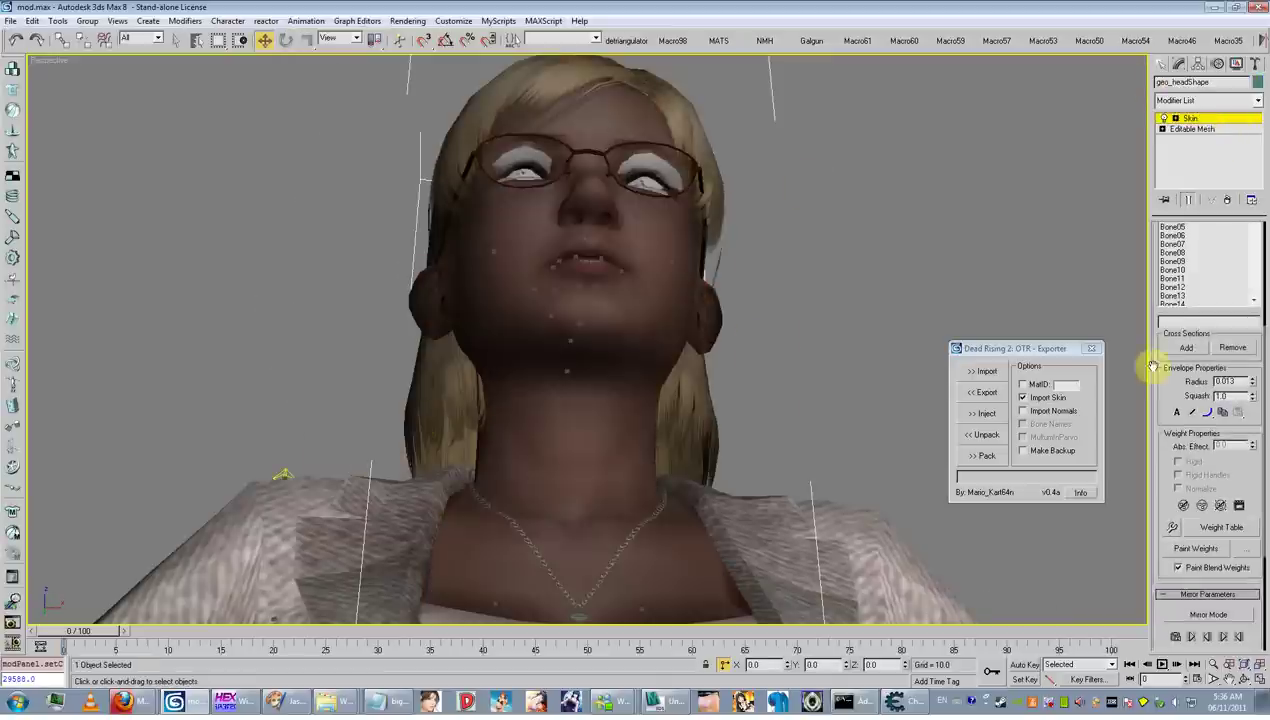
{"action": "left_click", "coordinate": [1169, 526]}
{"action": "scroll", "coordinate": [1163, 524], "scroll_direction": "up", "scroll_amount": 4}
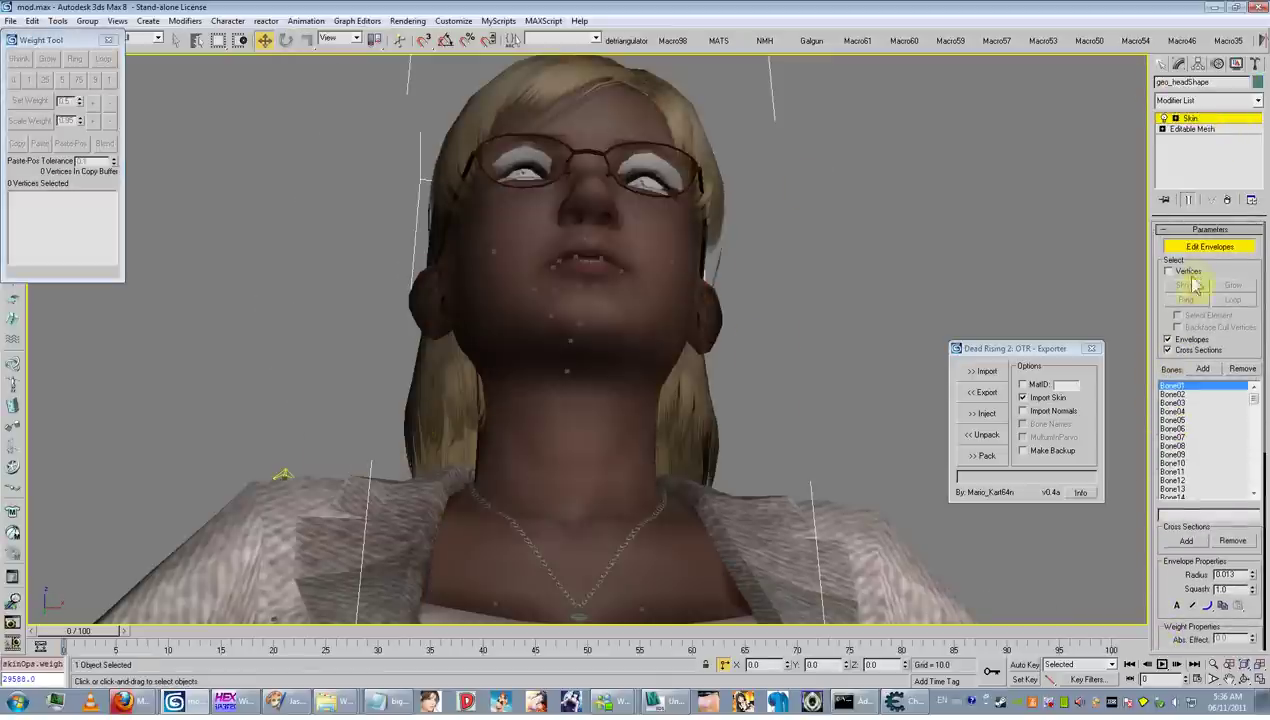
- Weight the central face vertices fully (1) to Bone25, then Blend a wider area of head vertices
{"action": "key", "text": "f"}
{"action": "mouse_move", "coordinate": [969, 283]}
{"action": "middle_mouse_down", "text": "alt"}
{"action": "mouse_move", "coordinate": [788, 292]}
{"action": "mouse_move", "coordinate": [583, 398]}
{"action": "mouse_move", "coordinate": [690, 392]}
{"action": "mouse_move", "coordinate": [572, 393]}
{"action": "mouse_move", "coordinate": [619, 397]}
{"action": "middle_mouse_up", "text": "alt"}
{"action": "left_click", "coordinate": [572, 388]}
{"action": "left_click_drag", "start_coordinate": [424, 430], "coordinate": [419, 438]}
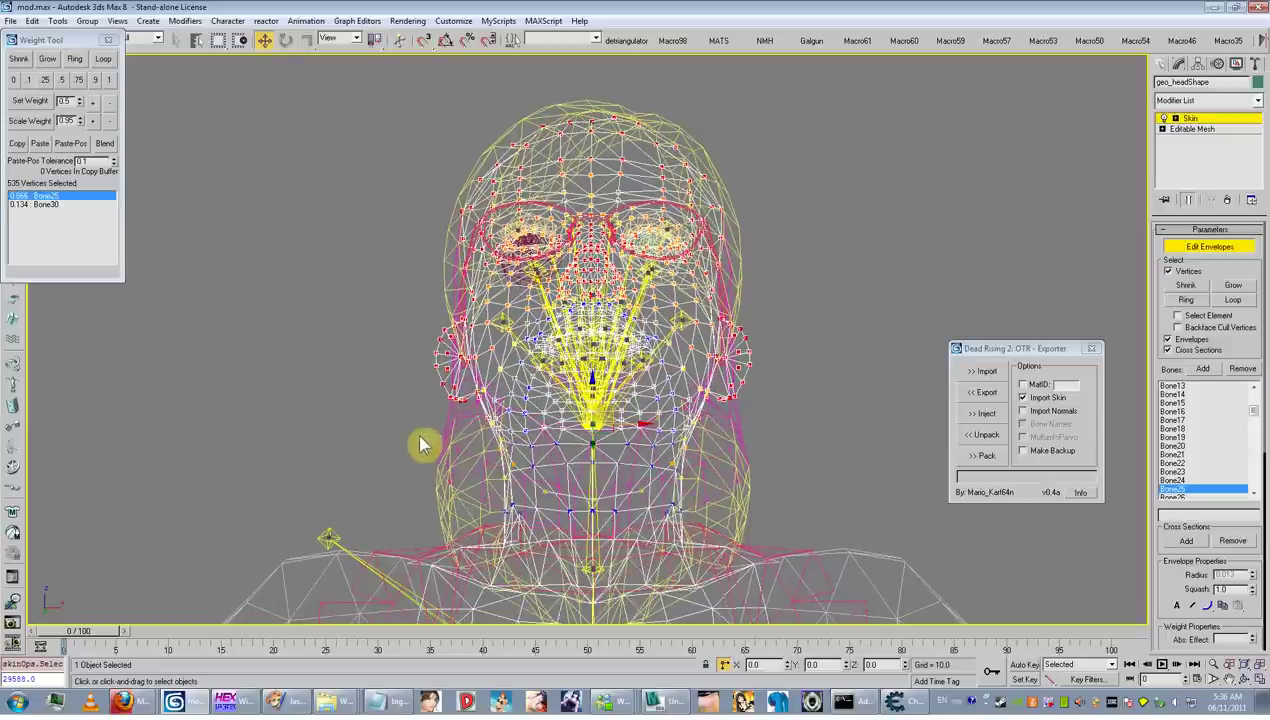
{"action": "left_click", "coordinate": [108, 79]}
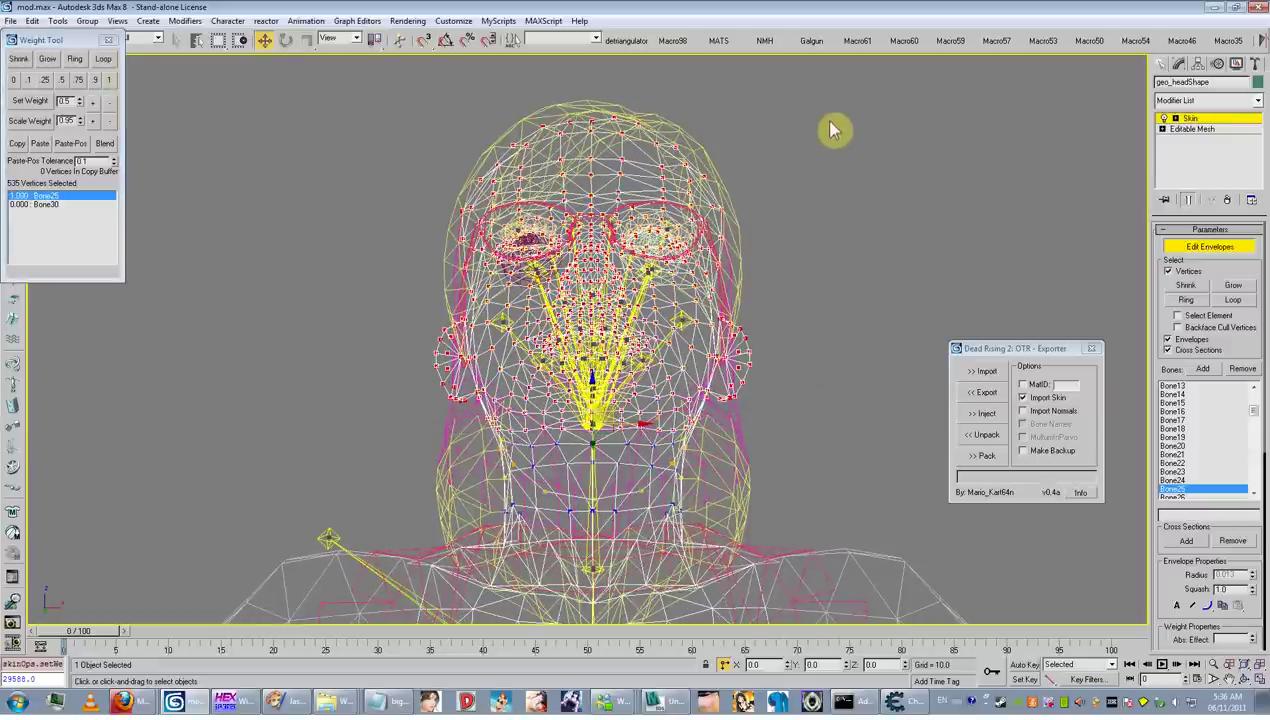
{"action": "left_click_drag", "start_coordinate": [836, 128], "coordinate": [287, 474]}
{"action": "left_click", "coordinate": [108, 146]}
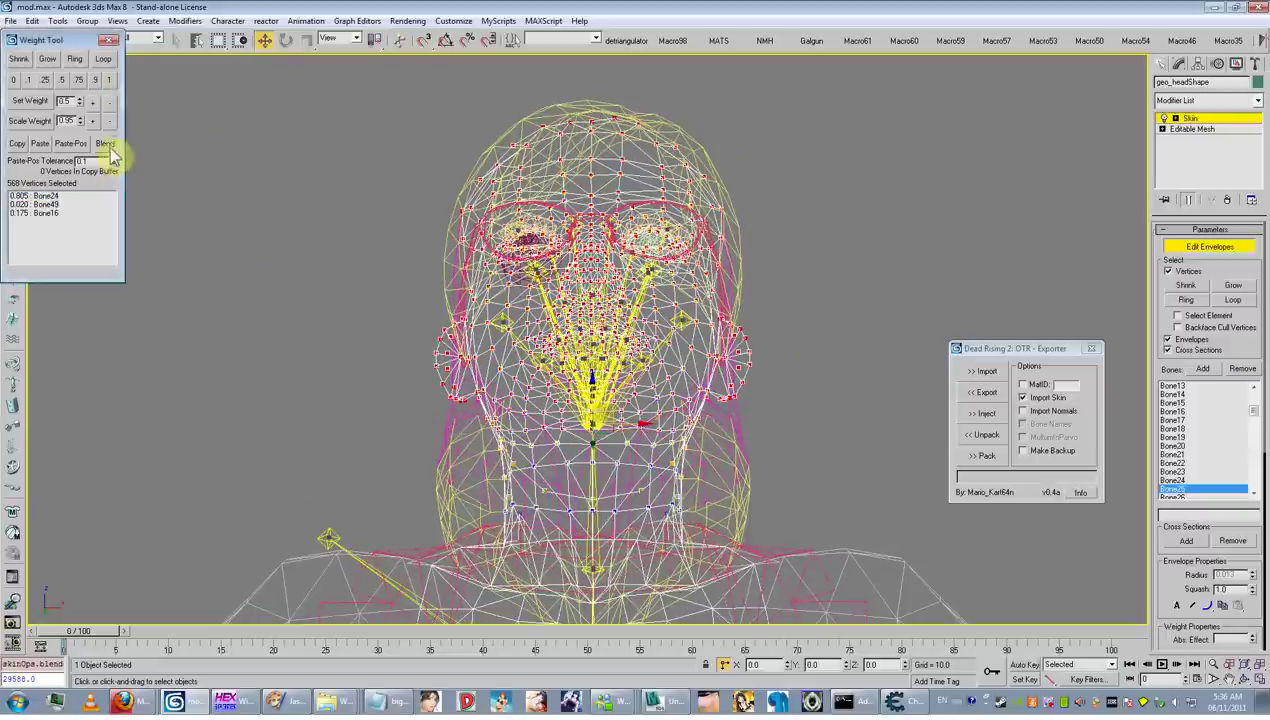
{"action": "left_click", "coordinate": [418, 341]}
- Check the Bone54, Bone51 and Bone60 envelopes, then leave envelope editing and deselect the head
{"action": "middle_click_drag", "start_coordinate": [418, 341], "coordinate": [895, 217], "text": "alt"}
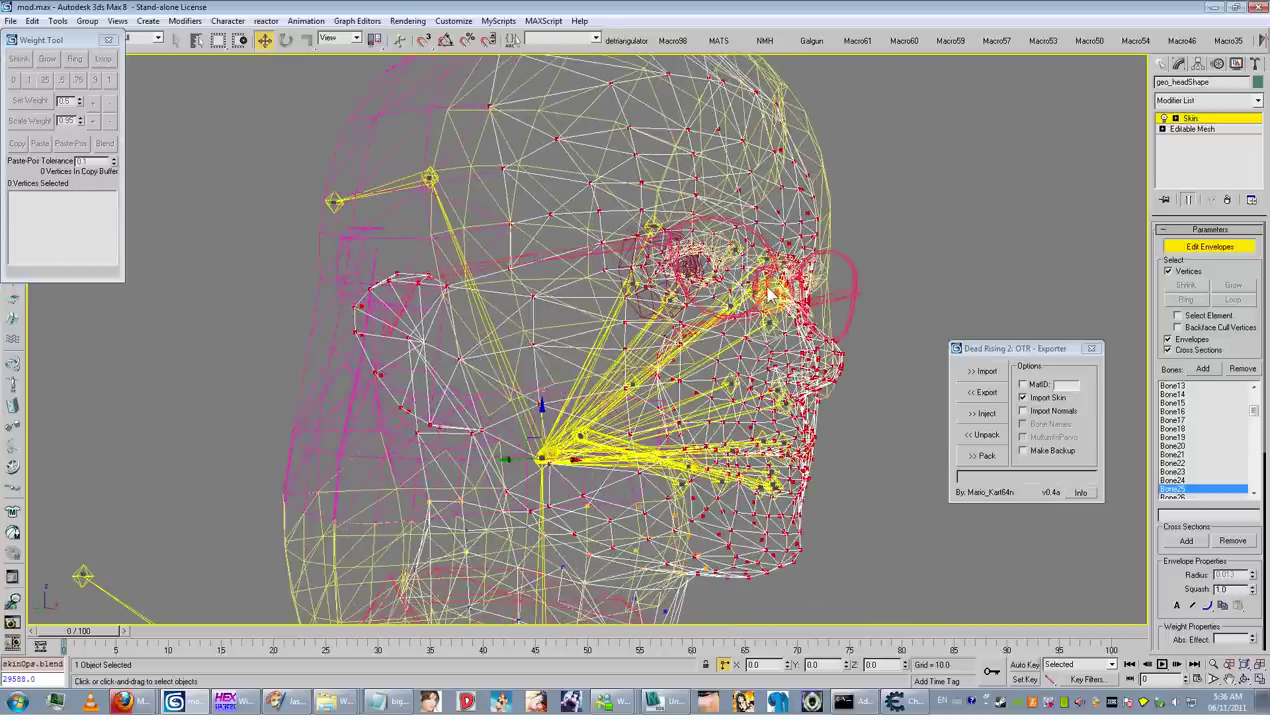
{"action": "left_click", "coordinate": [730, 380]}
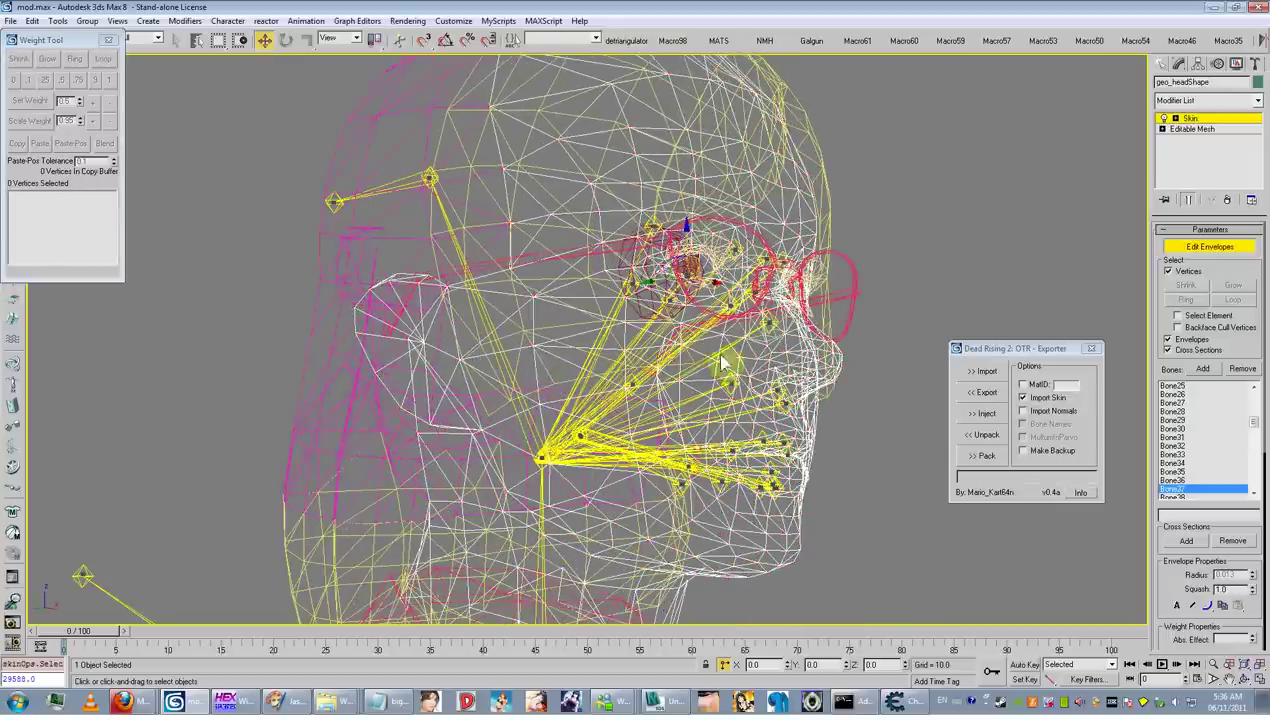
{"action": "left_click", "coordinate": [773, 489]}
{"action": "left_click", "coordinate": [679, 482]}
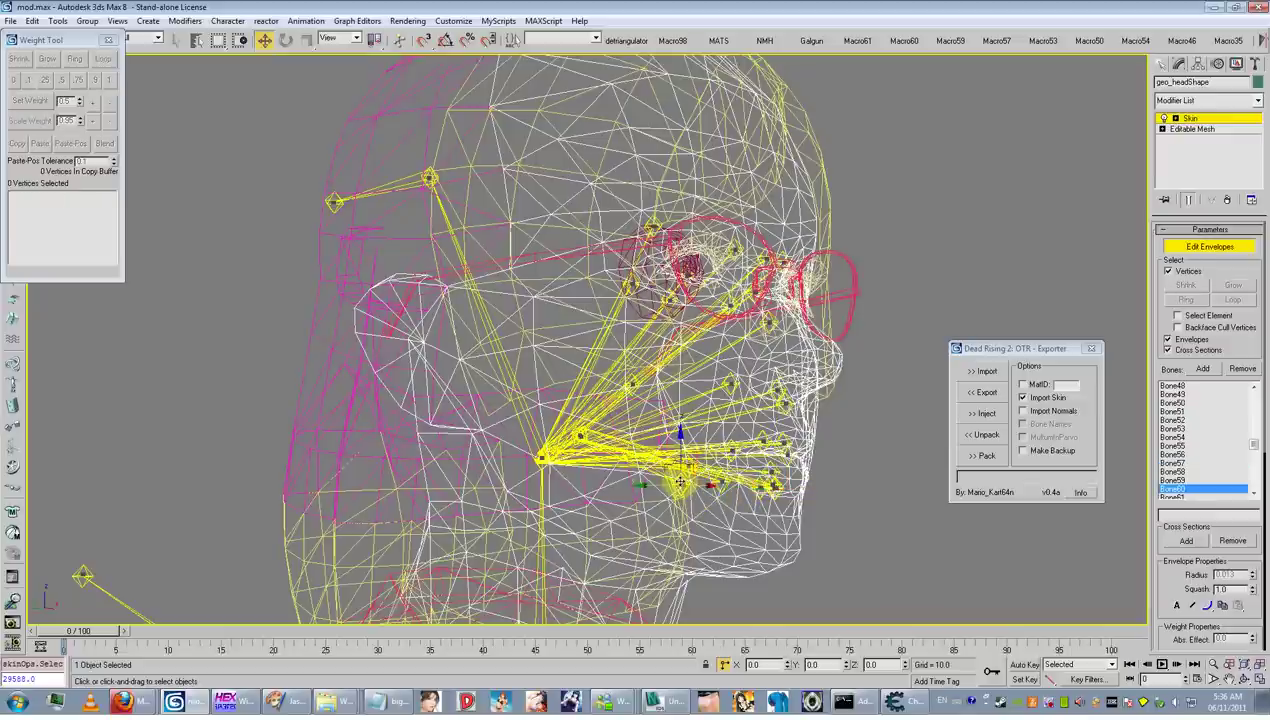
{"action": "middle_click_drag", "start_coordinate": [582, 437], "coordinate": [587, 488], "text": "alt"}
{"action": "key", "text": "ctrl+a"}
{"action": "left_click", "coordinate": [14, 91]}
{"action": "middle_click_drag", "start_coordinate": [190, 246], "coordinate": [388, 386], "text": "alt"}
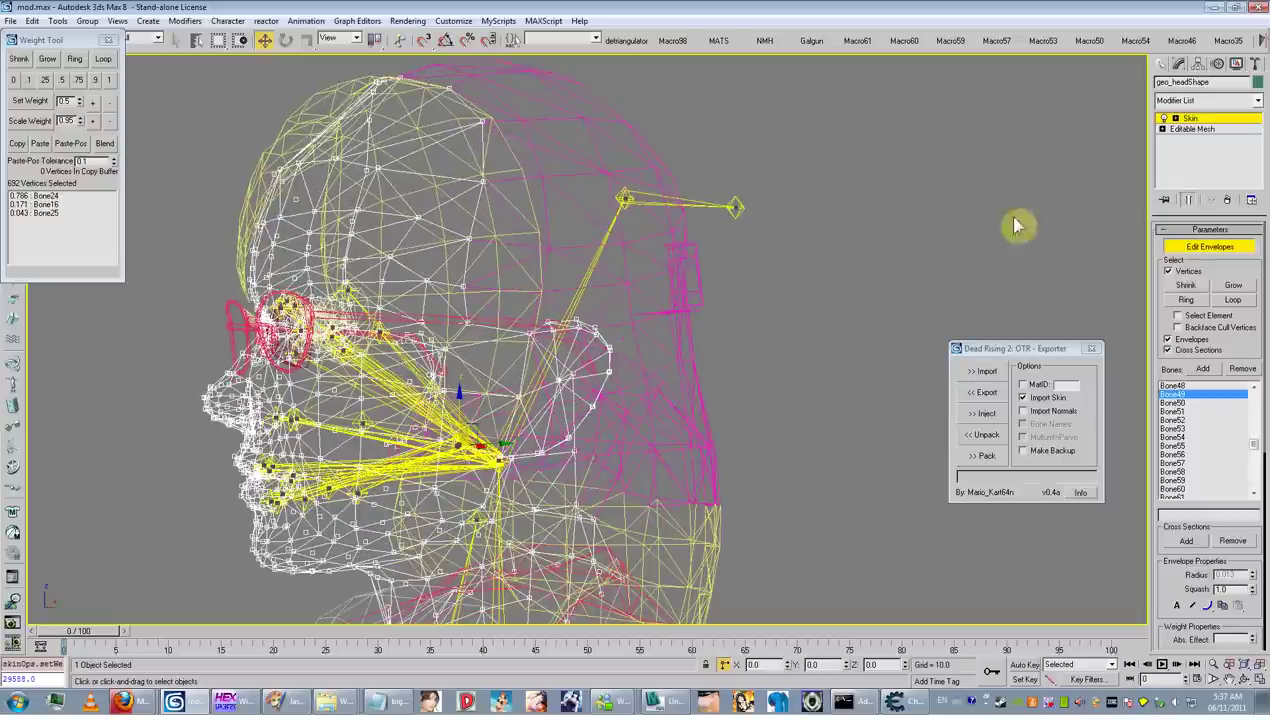
{"action": "left_click", "coordinate": [893, 221]}
{"action": "key", "text": "F3"}
{"action": "middle_click_drag", "start_coordinate": [893, 224], "coordinate": [873, 265], "text": "alt"}
- At frame 0, rotate shoulder bone Bone22 so the arm hangs down
{"action": "key", "text": "F3"}
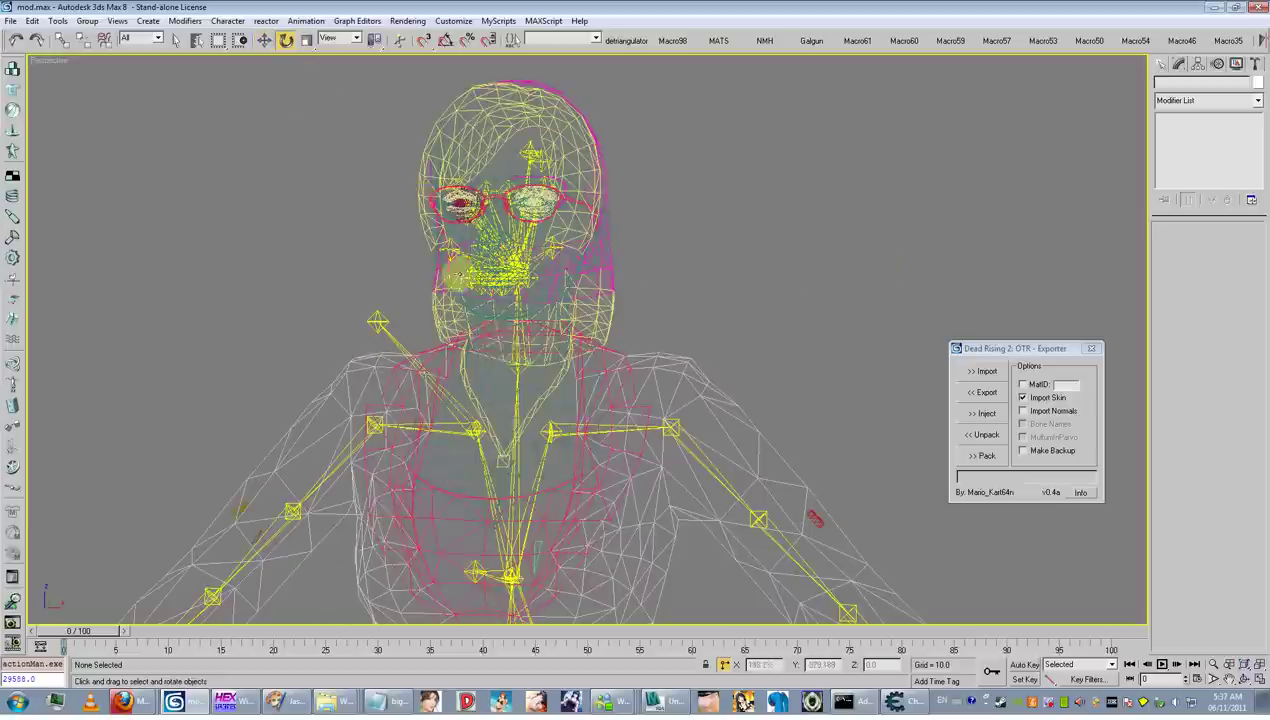
{"action": "middle_click_drag", "start_coordinate": [415, 191], "coordinate": [616, 312], "text": "alt"}
{"action": "left_click_drag", "start_coordinate": [634, 328], "coordinate": [629, 405]}
{"action": "scroll", "coordinate": [604, 405], "scroll_direction": "down", "scroll_amount": 5}
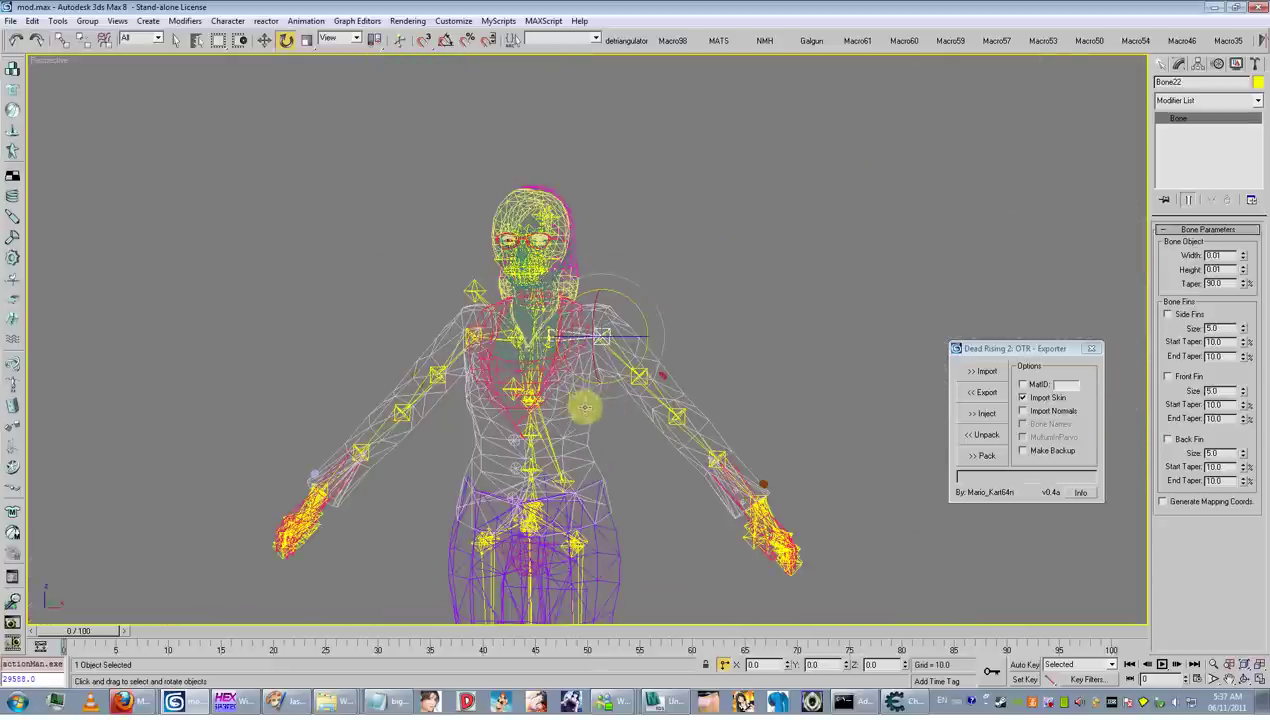
{"action": "middle_click_drag", "start_coordinate": [585, 407], "coordinate": [345, 502], "text": "alt"}
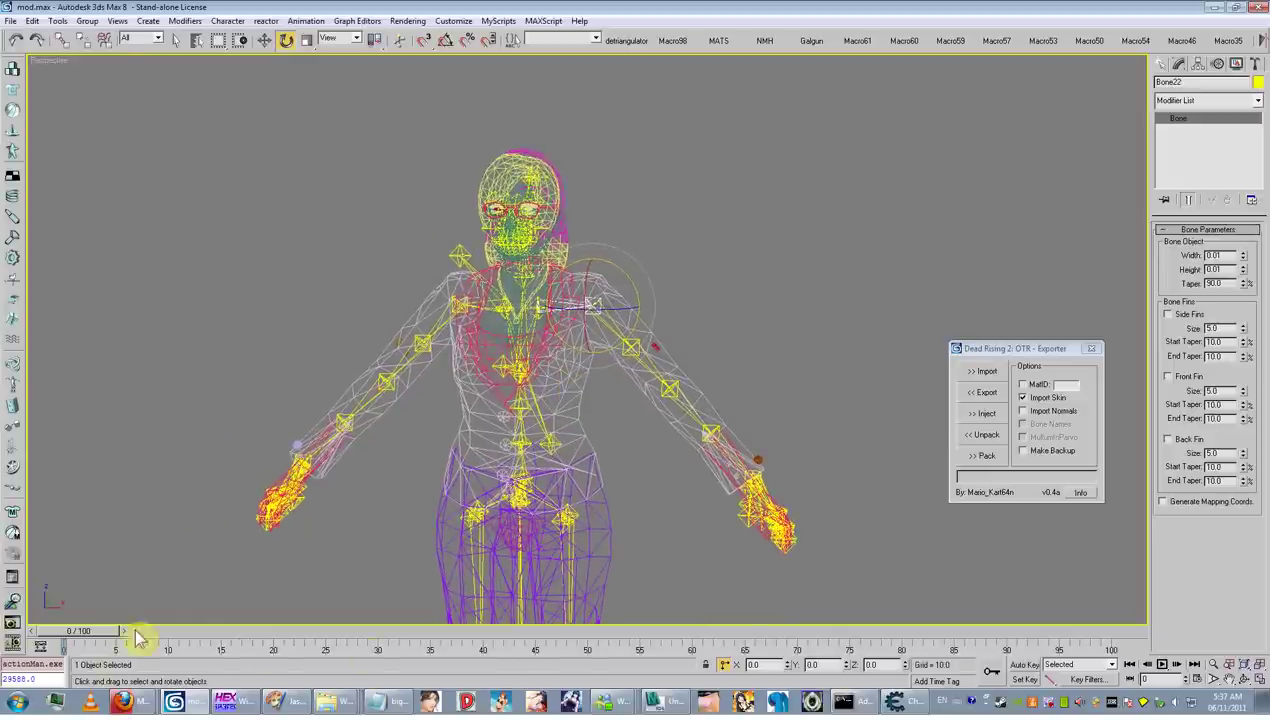
- At frame 5 with Auto Key on, raise both arms (Bone22 and Bone20) to horizontal
{"action": "left_click_drag", "start_coordinate": [74, 634], "coordinate": [127, 638]}
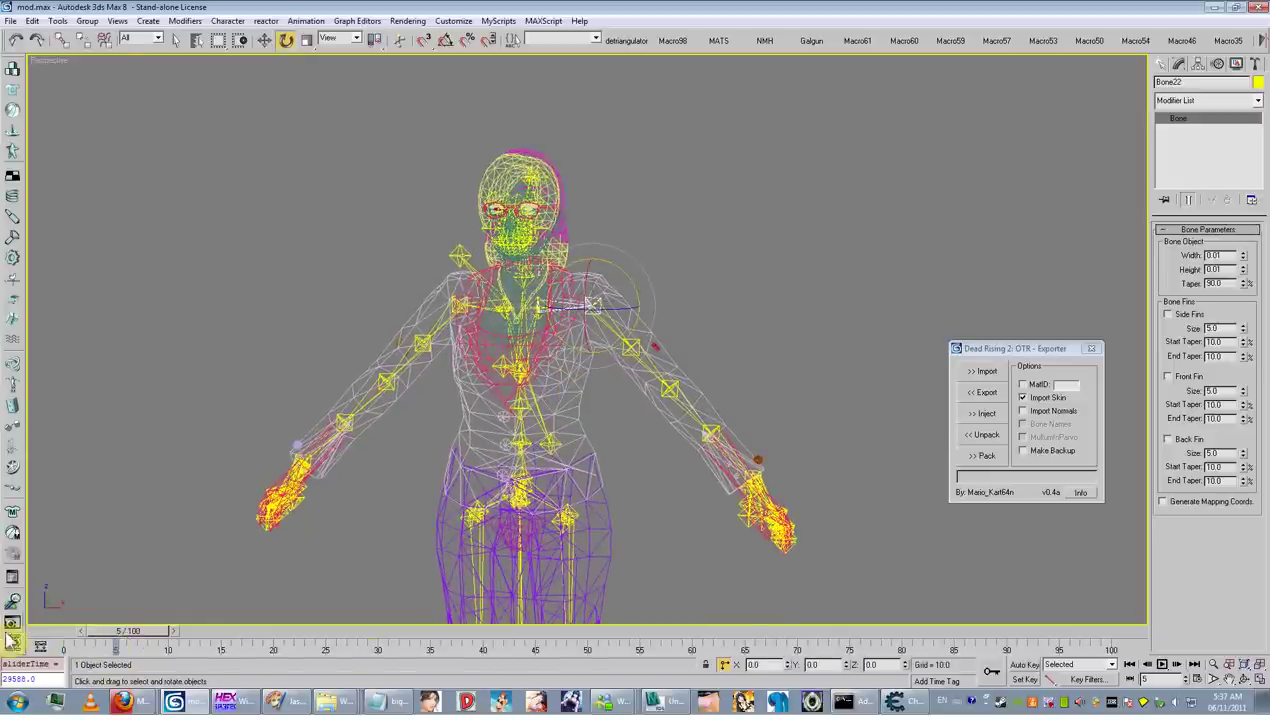
{"action": "left_click", "coordinate": [1022, 666]}
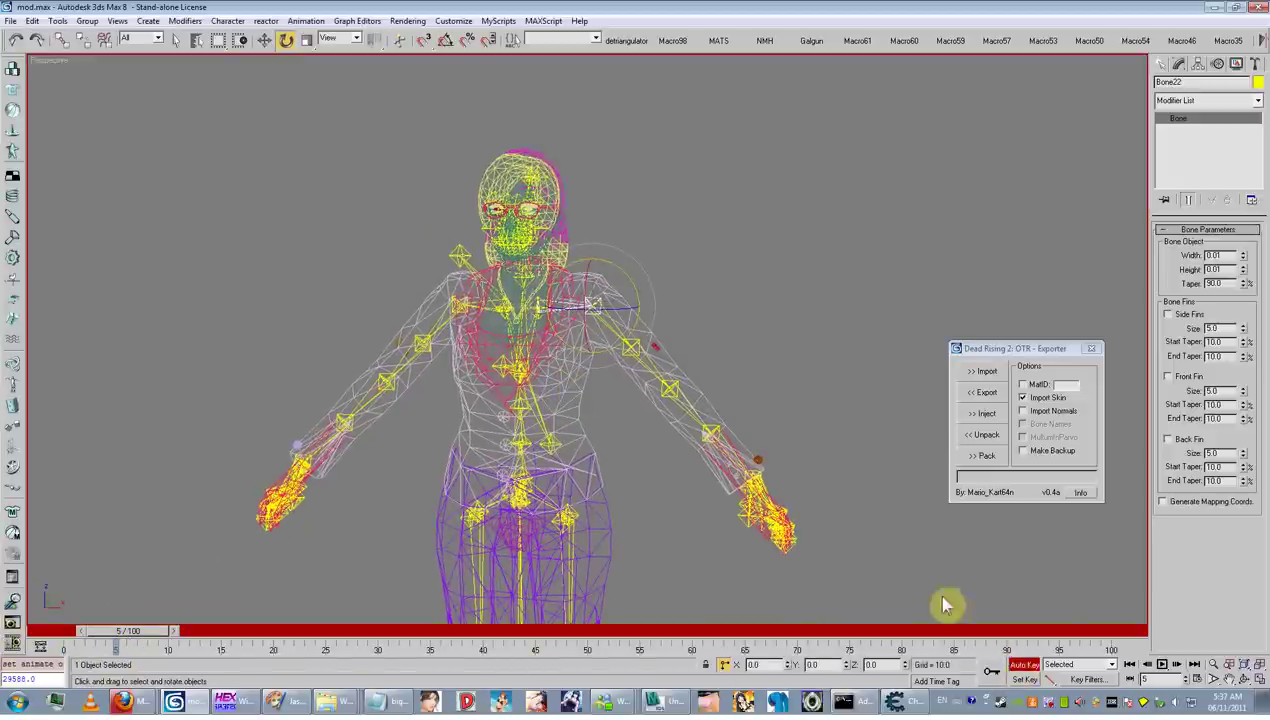
{"action": "scroll", "coordinate": [615, 371], "scroll_direction": "up", "scroll_amount": 4}
{"action": "left_click_drag", "start_coordinate": [612, 358], "coordinate": [660, 316]}
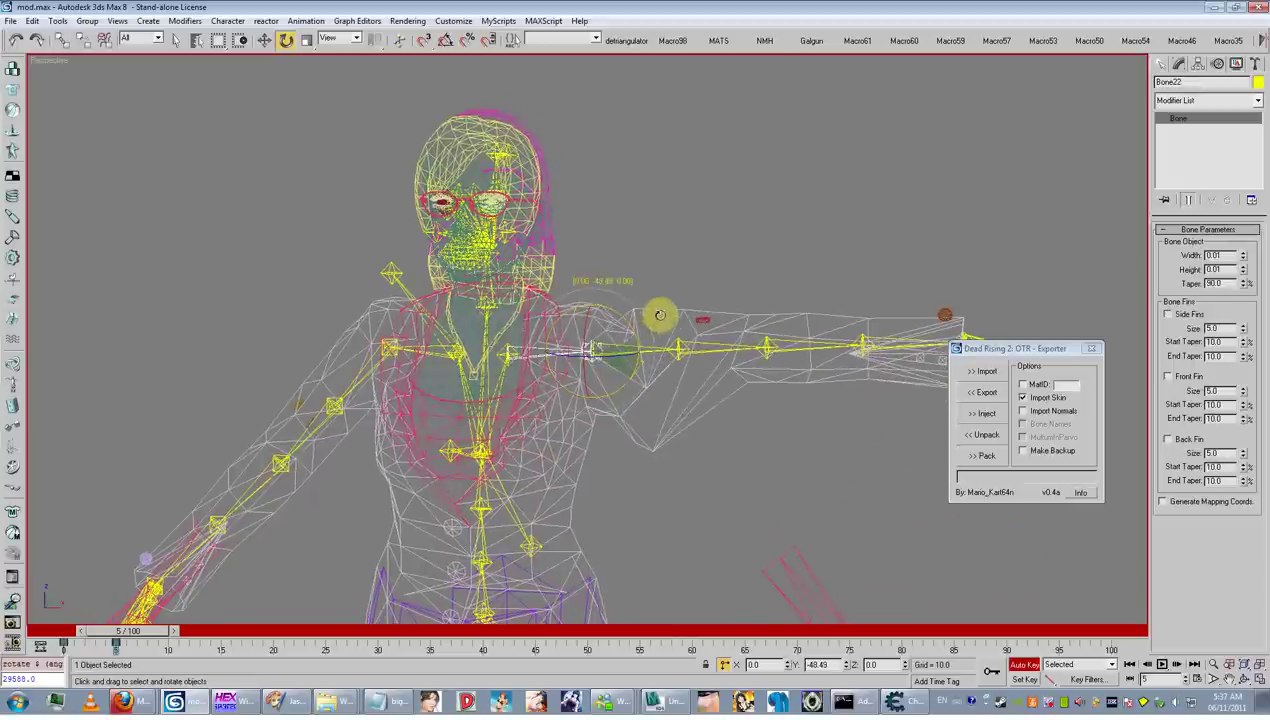
{"action": "mouse_move", "coordinate": [147, 641]}
{"action": "left_mouse_down"}
{"action": "mouse_move", "coordinate": [82, 638]}
{"action": "mouse_move", "coordinate": [128, 638]}
{"action": "left_mouse_up"}
{"action": "left_click", "coordinate": [641, 459]}
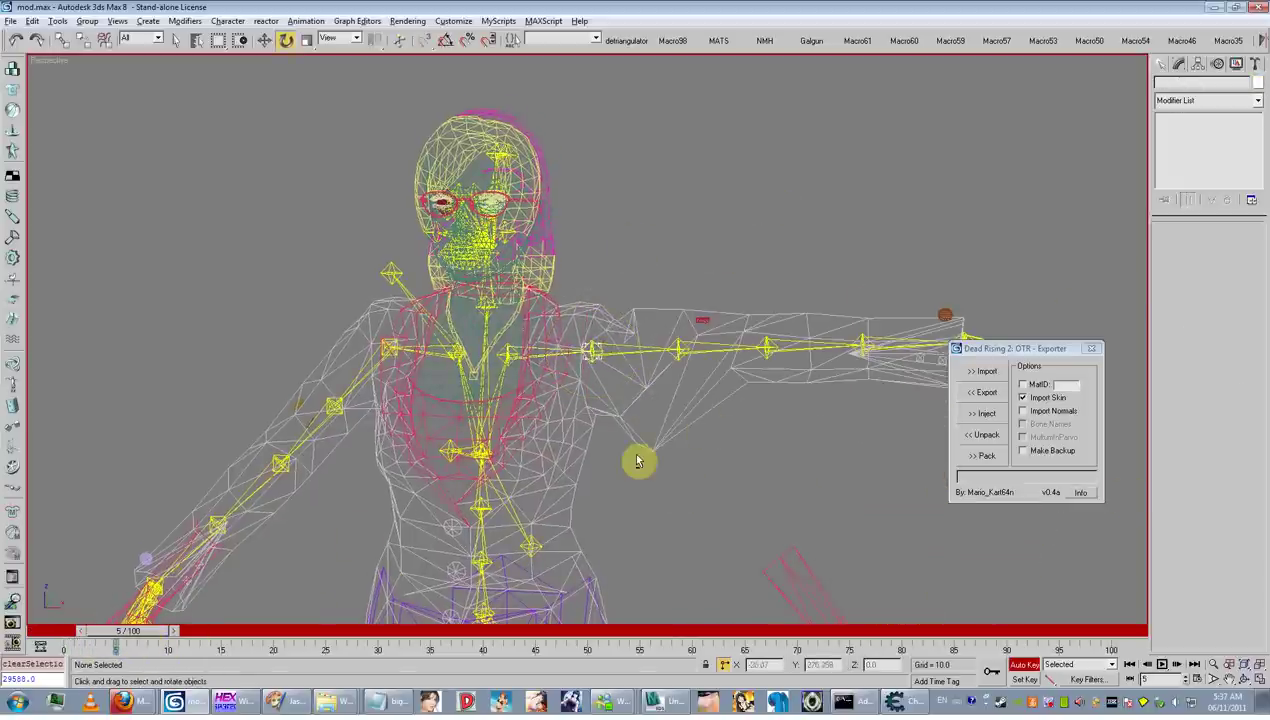
{"action": "scroll", "coordinate": [626, 485], "scroll_direction": "up", "scroll_amount": 2}
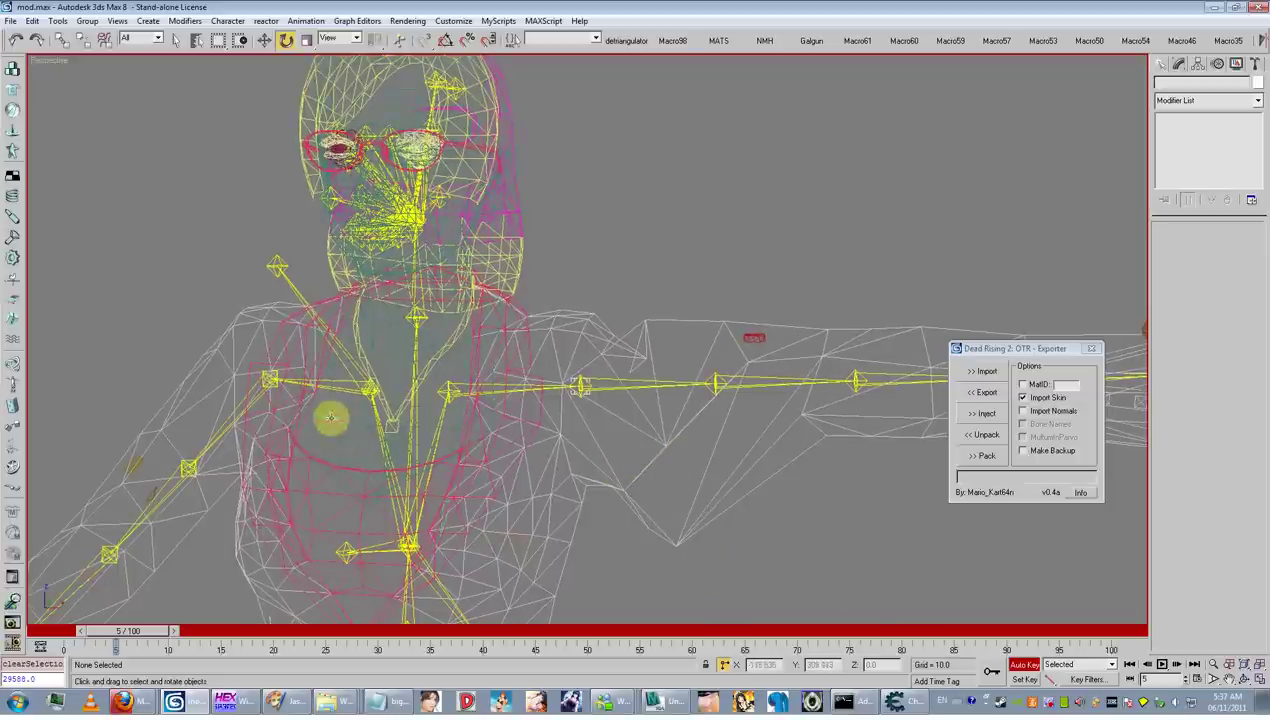
{"action": "left_click", "coordinate": [274, 379]}
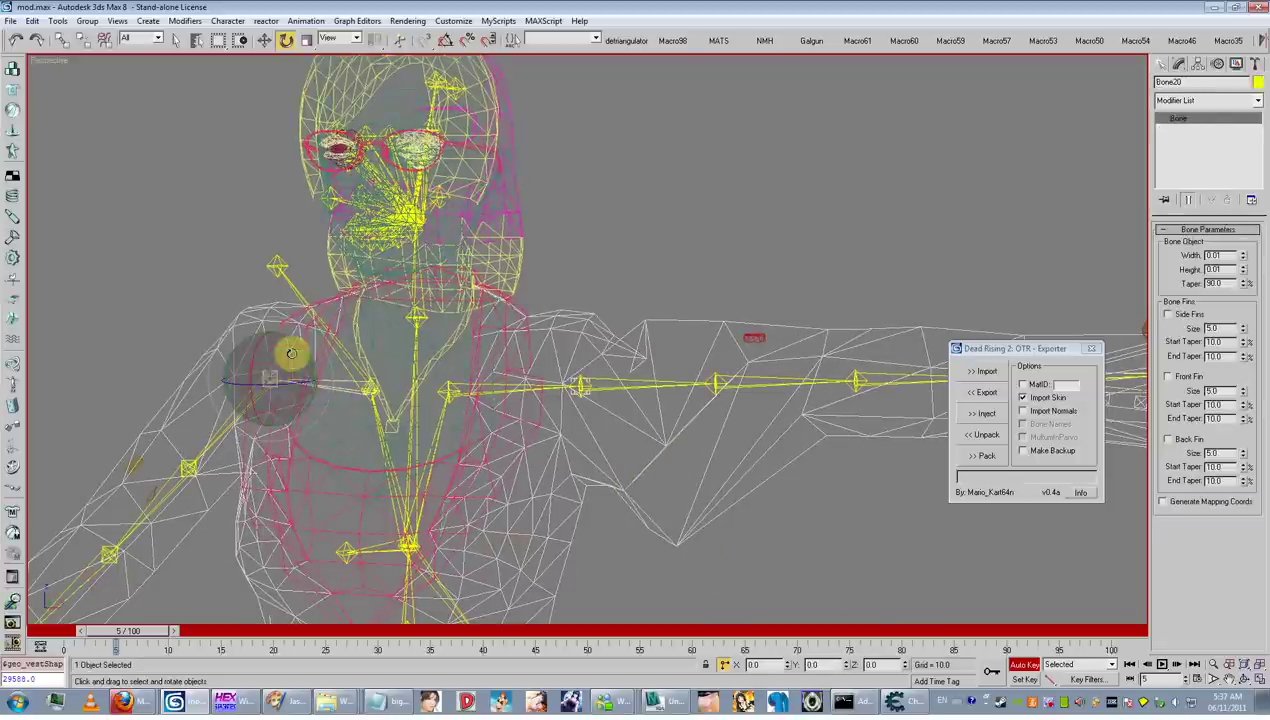
{"action": "left_click_drag", "start_coordinate": [291, 352], "coordinate": [355, 380]}
- Select the vest mesh and turn on envelope editing for its Skin modifier
{"action": "left_click", "coordinate": [788, 326]}
{"action": "left_click", "coordinate": [810, 345]}
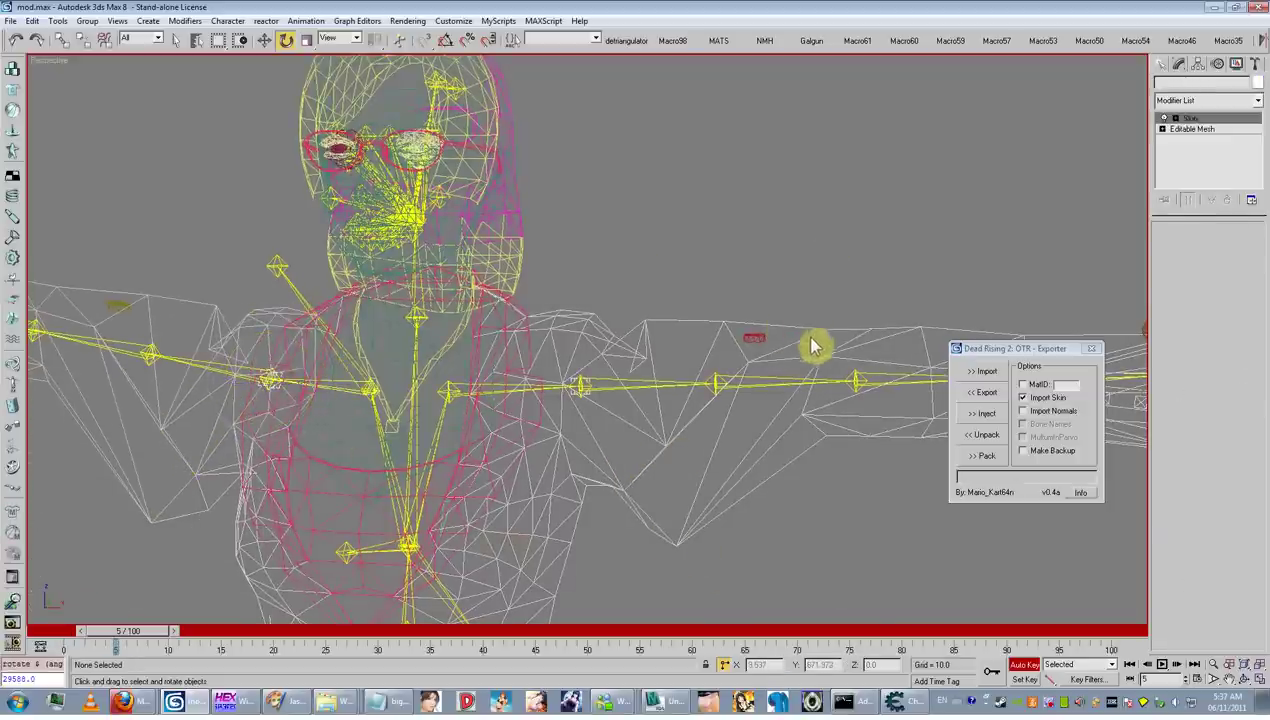
{"action": "left_click", "coordinate": [1210, 246]}
{"action": "middle_click_drag", "start_coordinate": [783, 380], "coordinate": [755, 388], "text": "alt"}
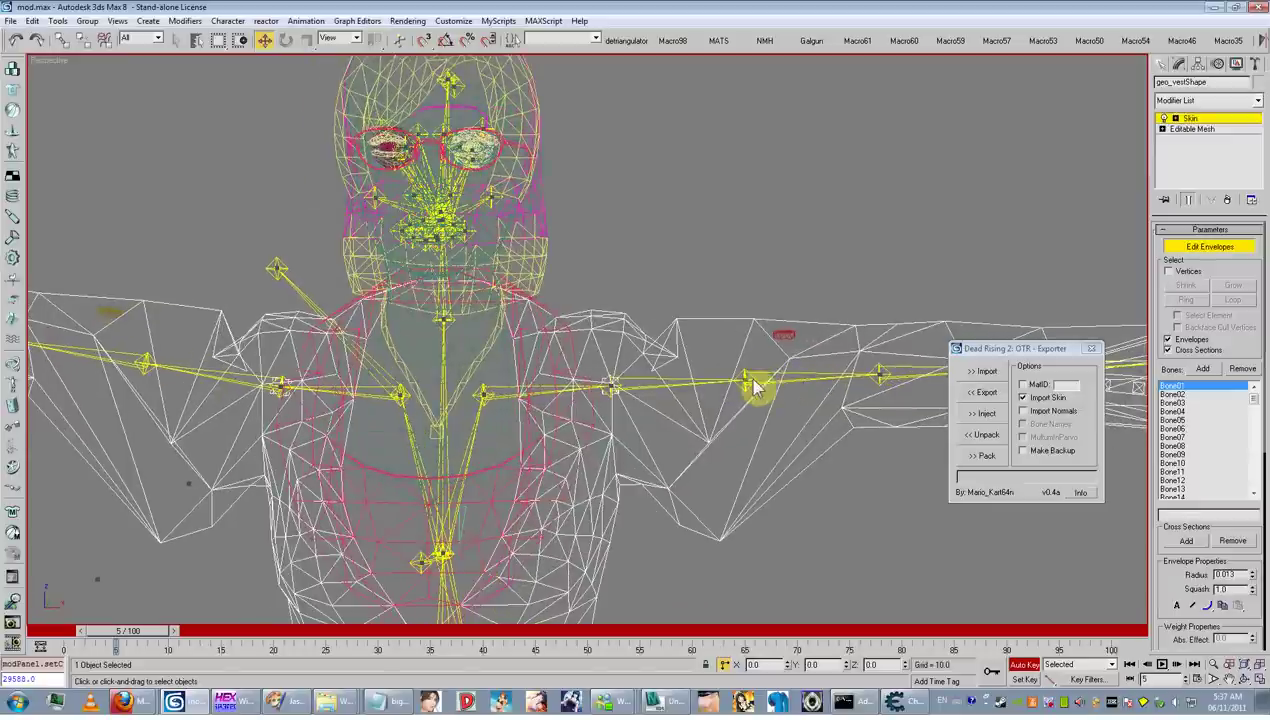
- Pick the Bone23 envelope, enable vertex selection, and open the Weight Tool
{"action": "left_click", "coordinate": [613, 389]}
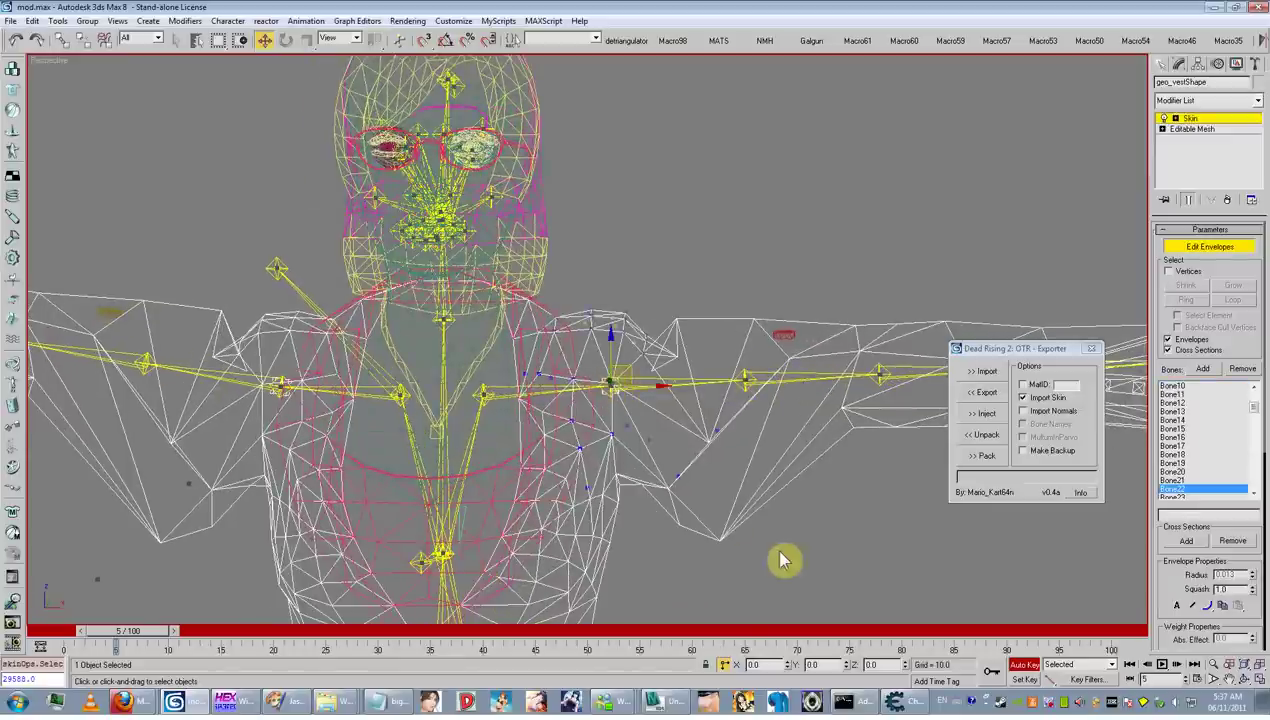
{"action": "left_click", "coordinate": [676, 345]}
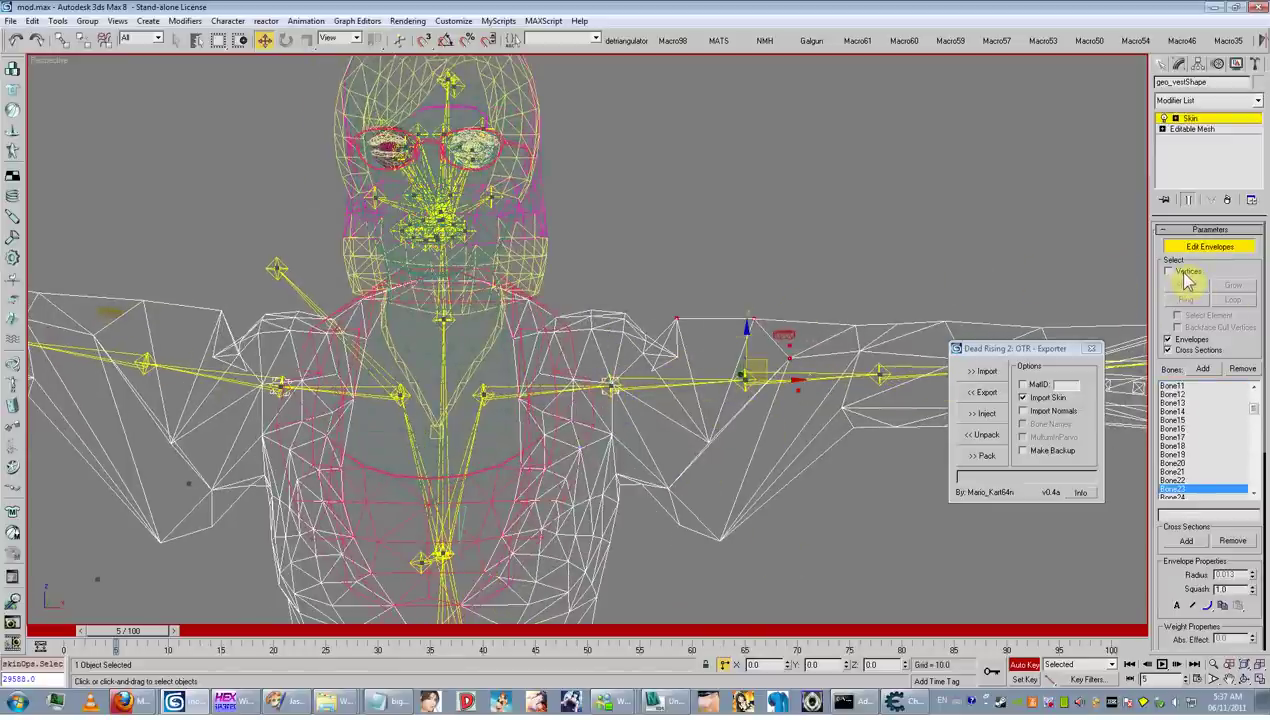
{"action": "left_click", "coordinate": [1219, 121]}
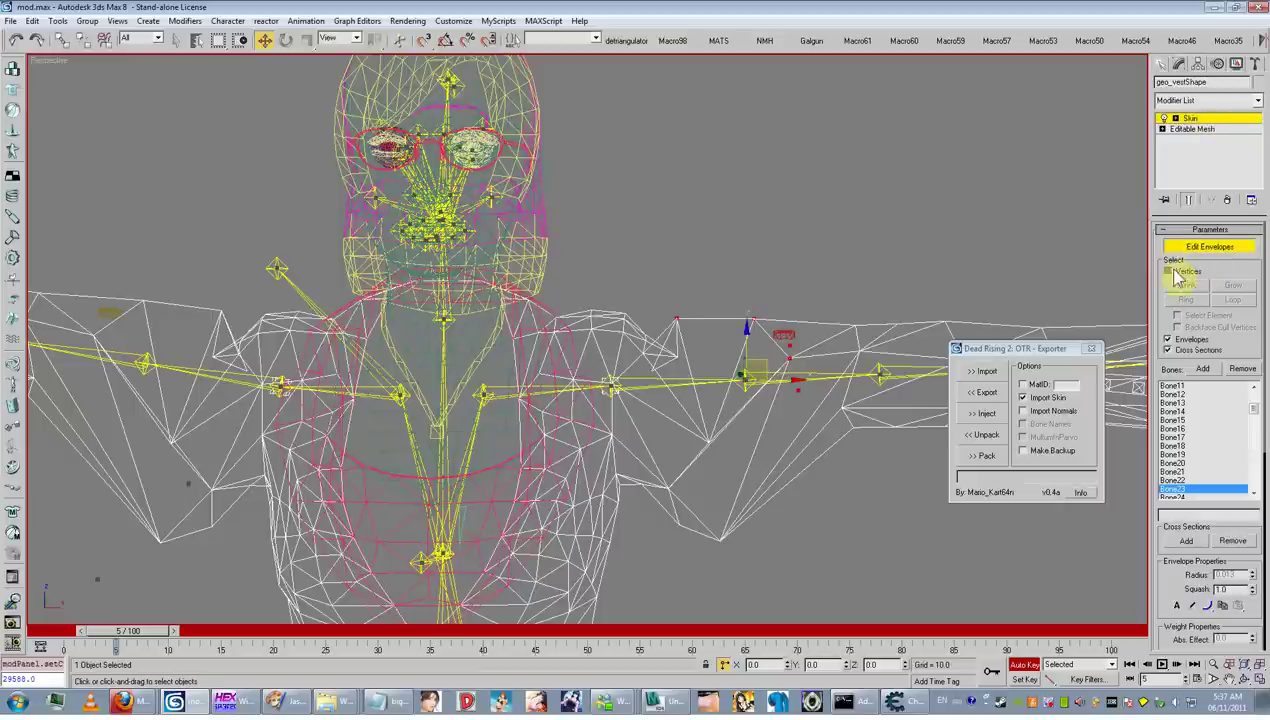
{"action": "scroll", "coordinate": [1190, 241], "scroll_direction": "down", "scroll_amount": 7}
{"action": "left_click", "coordinate": [1172, 451]}
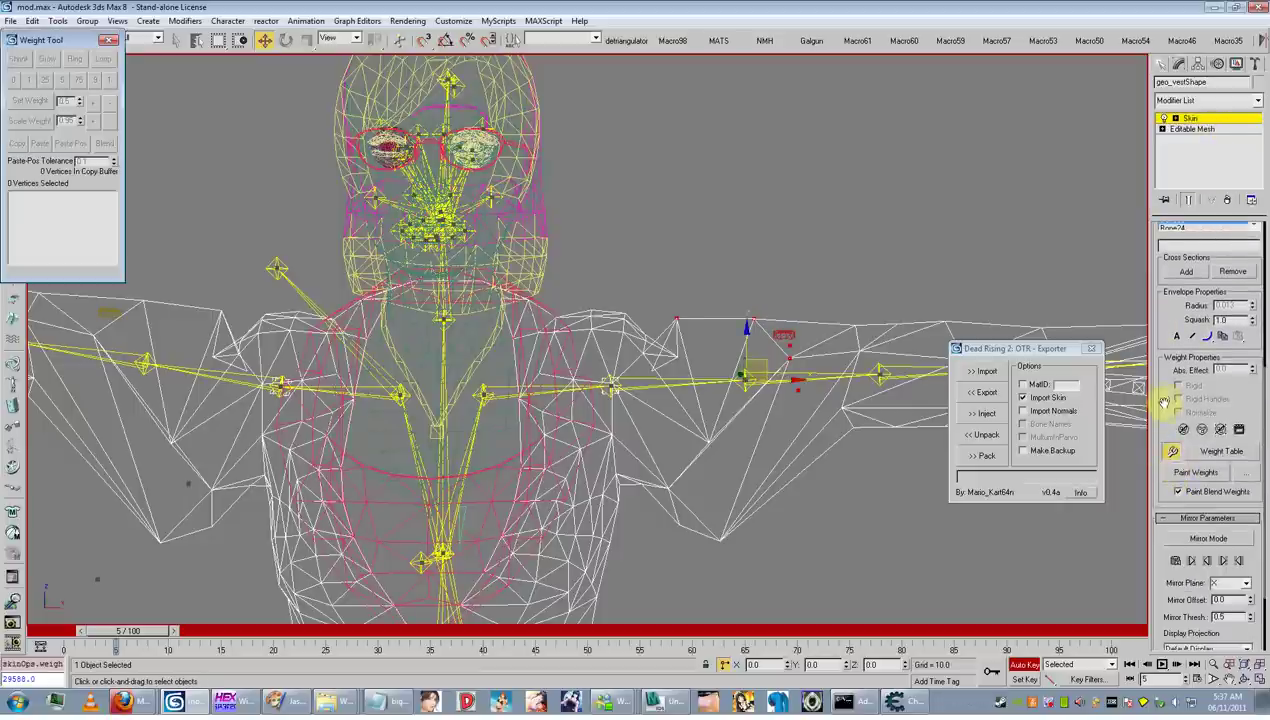
{"action": "scroll", "coordinate": [1148, 278], "scroll_direction": "up", "scroll_amount": 3}
{"action": "left_click_drag", "start_coordinate": [93, 40], "coordinate": [523, 272]}
- Weight the 21 sleeve vertices along the arm fully (1) to Bone23, then clear the selection
{"action": "left_click_drag", "start_coordinate": [835, 272], "coordinate": [629, 604]}
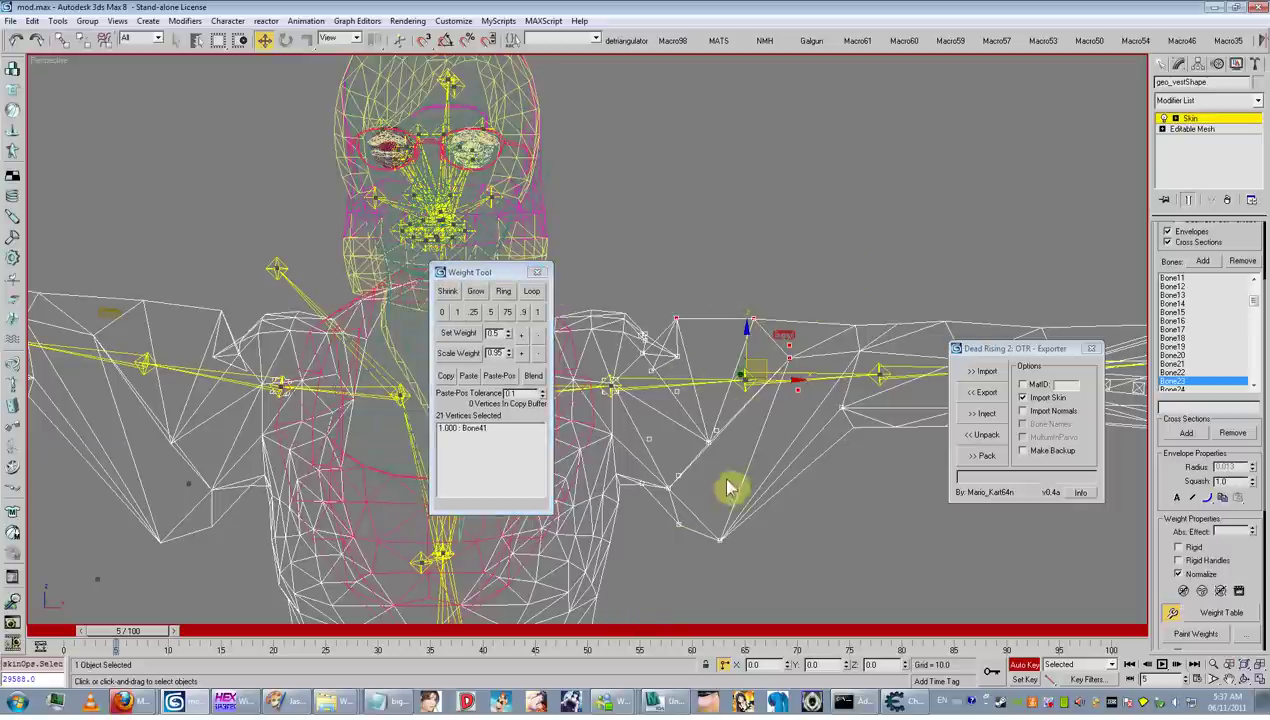
{"action": "left_click", "coordinate": [537, 312]}
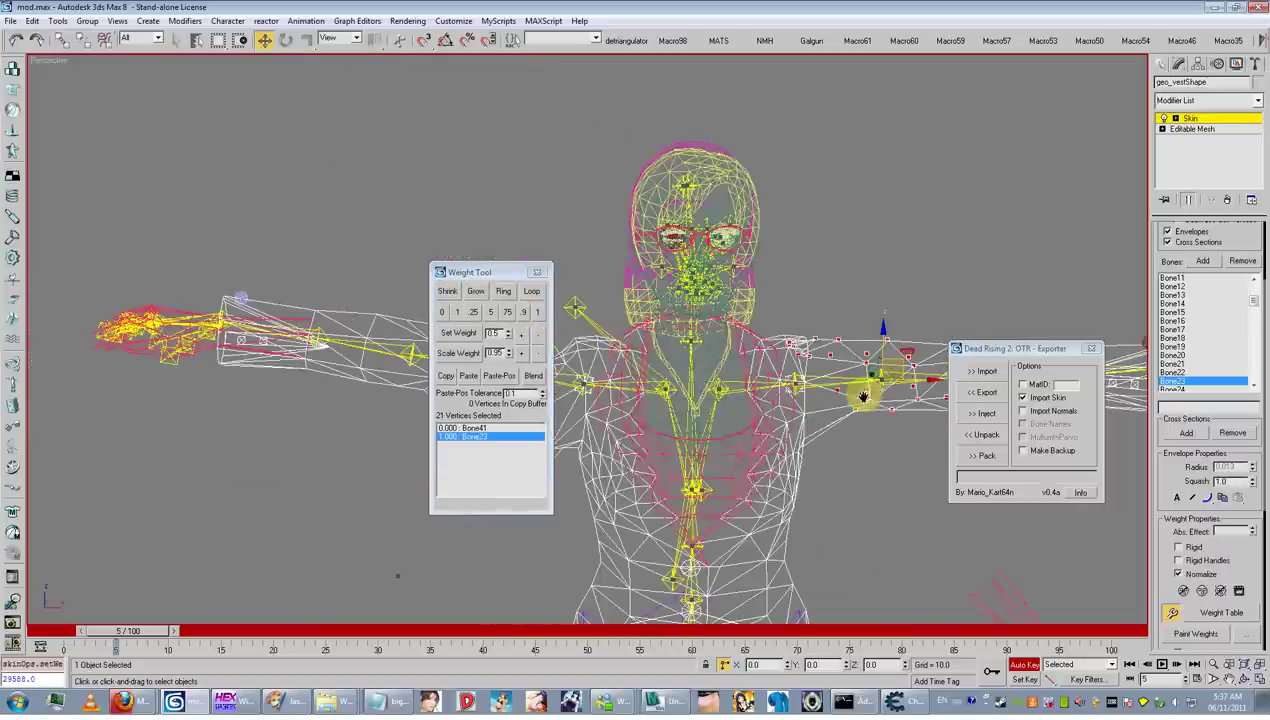
{"action": "middle_click_drag", "start_coordinate": [863, 397], "coordinate": [996, 325], "text": "alt"}
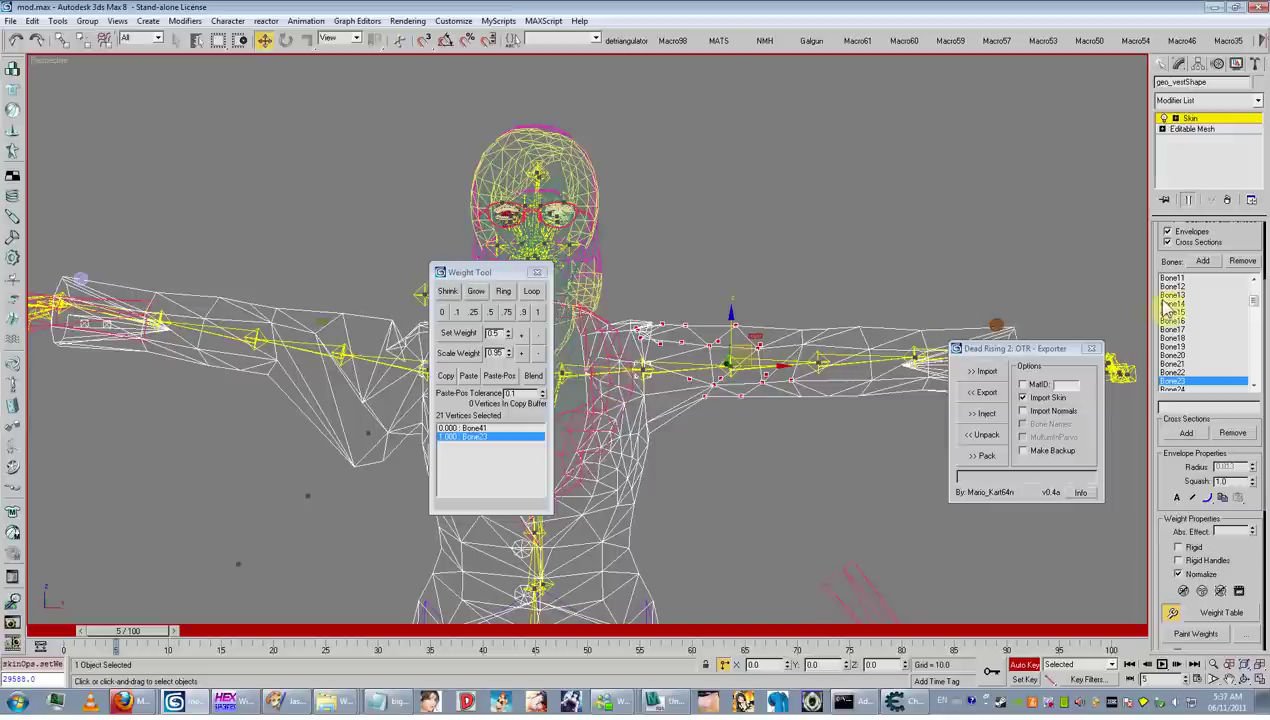
{"action": "scroll", "coordinate": [1158, 495], "scroll_direction": "down", "scroll_amount": 5}
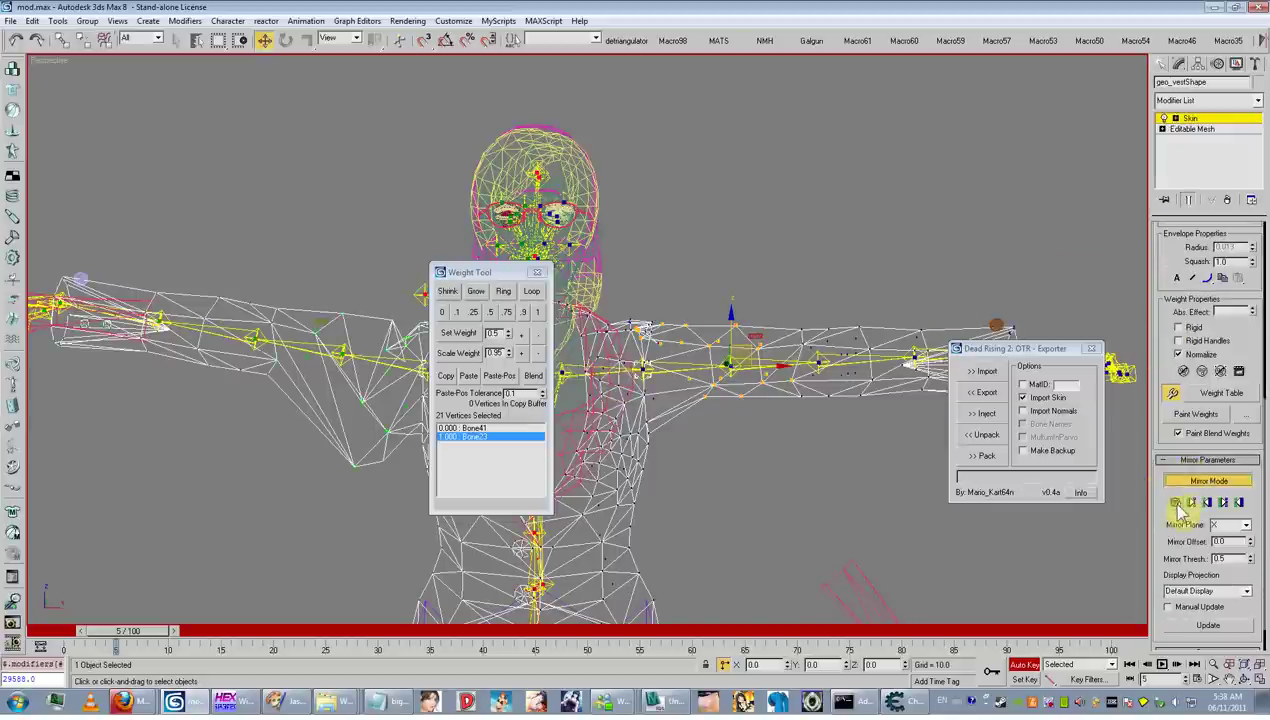
{"action": "left_click", "coordinate": [843, 279]}
{"action": "middle_click_drag", "start_coordinate": [680, 320], "coordinate": [502, 268], "text": "alt"}
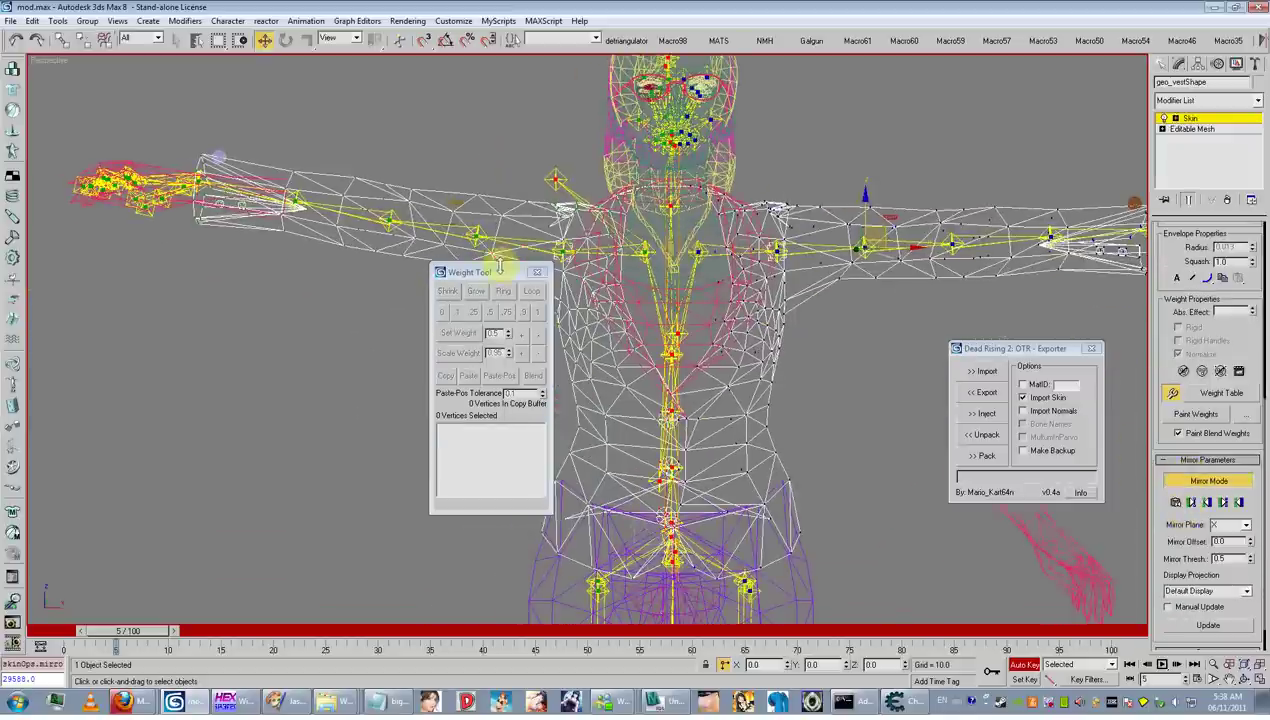
{"action": "left_click_drag", "start_coordinate": [502, 268], "coordinate": [312, 294]}
{"action": "middle_click_drag", "start_coordinate": [596, 377], "coordinate": [627, 377], "text": "alt"}
{"action": "scroll", "coordinate": [662, 468], "scroll_direction": "down", "scroll_amount": 5}
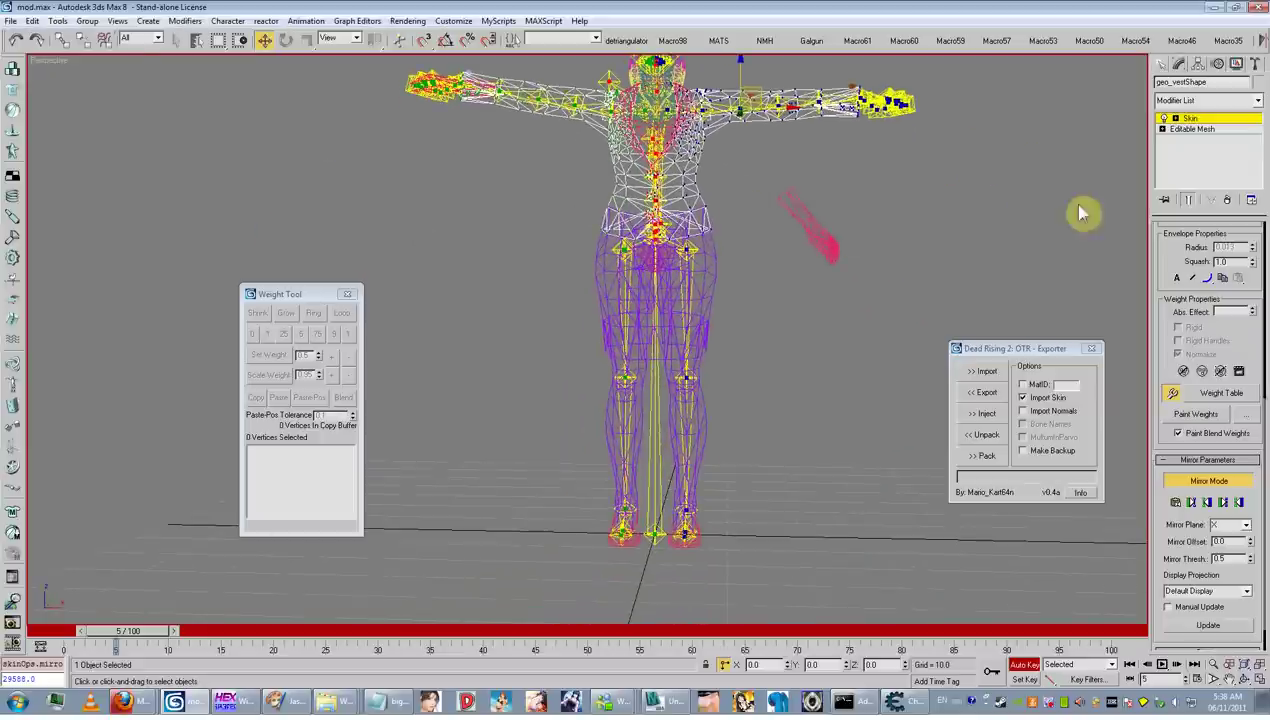
- Select the thigh bone Bone08 and rotate it to lift the leg
{"action": "left_click", "coordinate": [695, 255]}
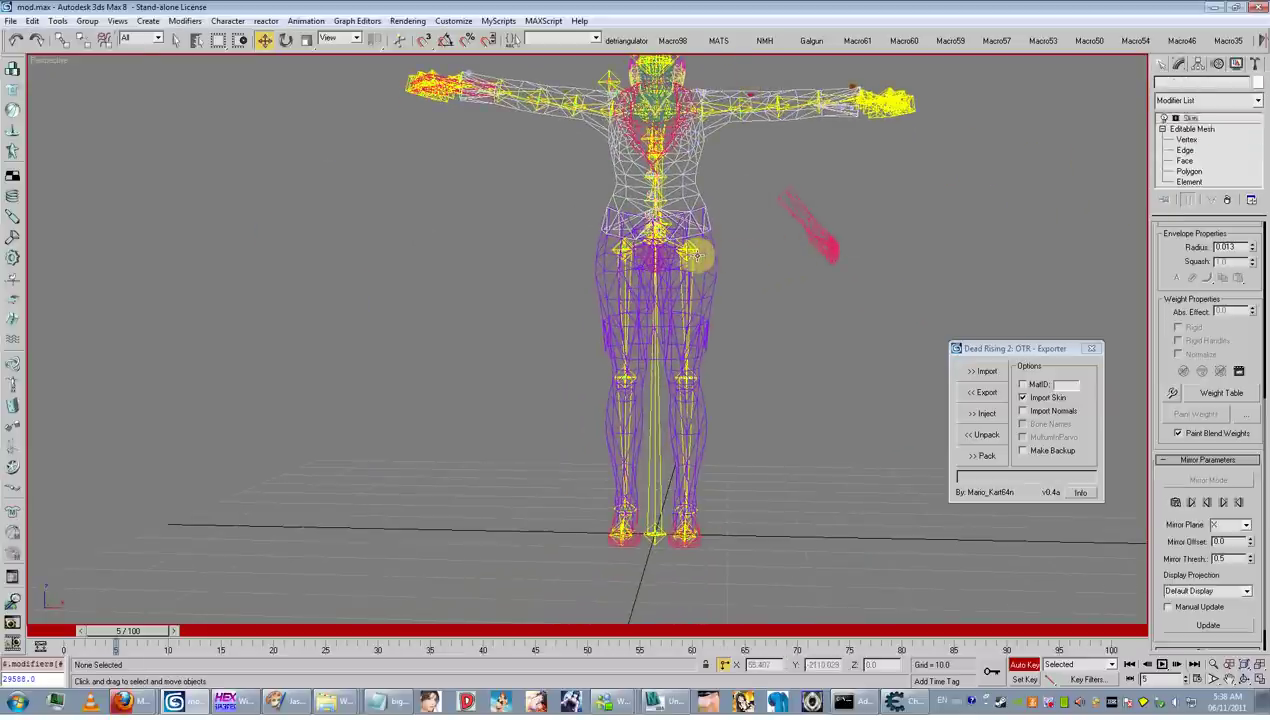
{"action": "scroll", "coordinate": [697, 255], "scroll_direction": "up", "scroll_amount": 3}
{"action": "key", "text": "F3"}
{"action": "left_click", "coordinate": [663, 319]}
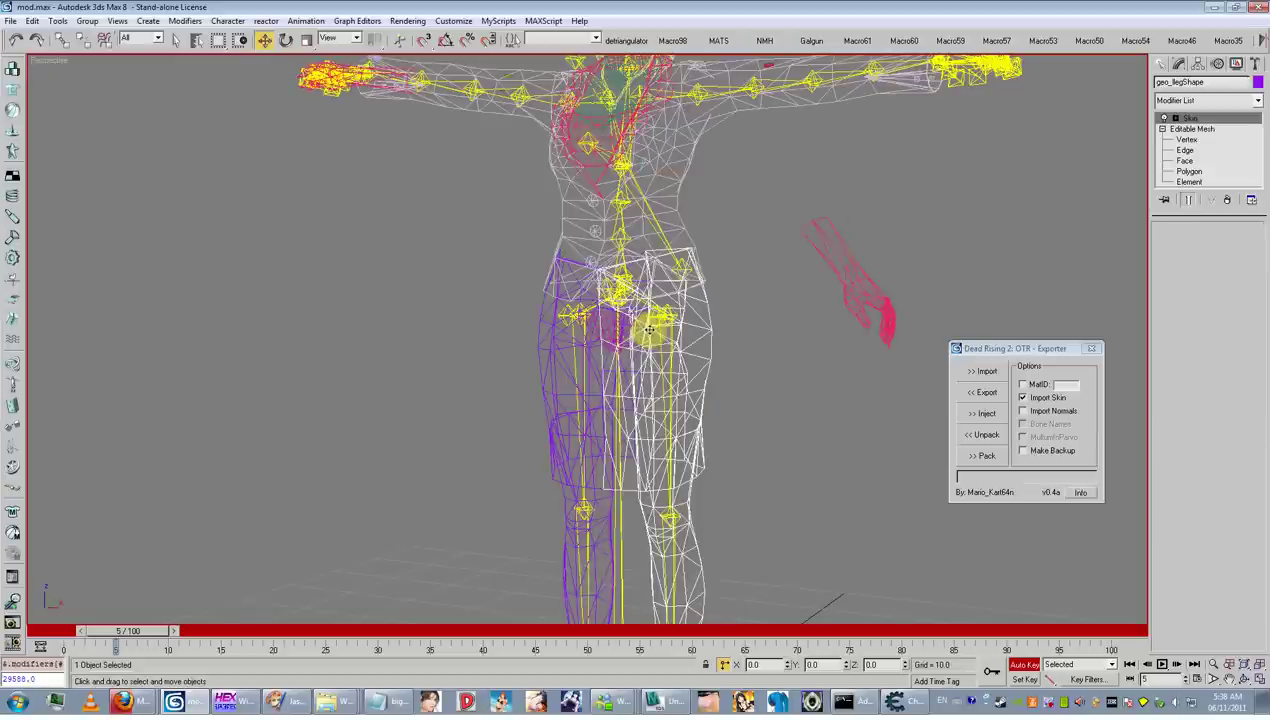
{"action": "left_click", "coordinate": [286, 40]}
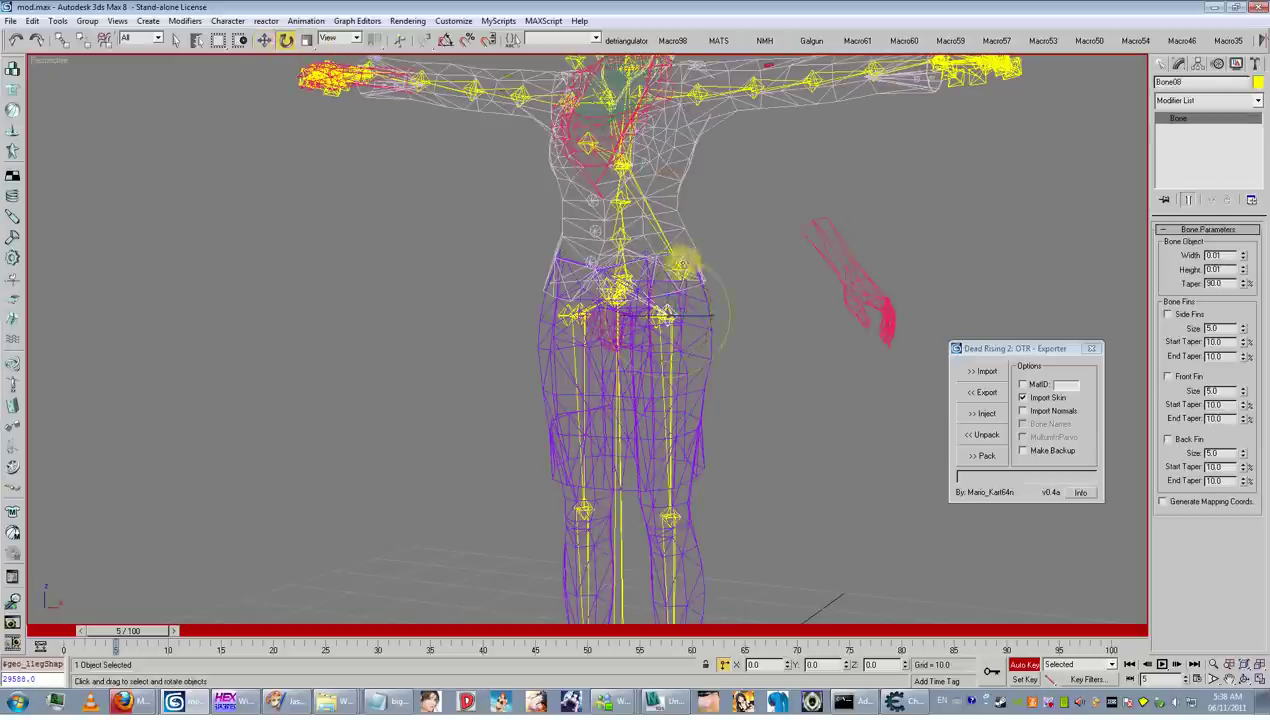
{"action": "key", "text": "F3"}
{"action": "left_click_drag", "start_coordinate": [658, 283], "coordinate": [684, 238]}
- Swing Bone08 further into a kick to check the skirt follows the leg
{"action": "middle_click_drag", "start_coordinate": [684, 238], "coordinate": [618, 325], "text": "alt"}
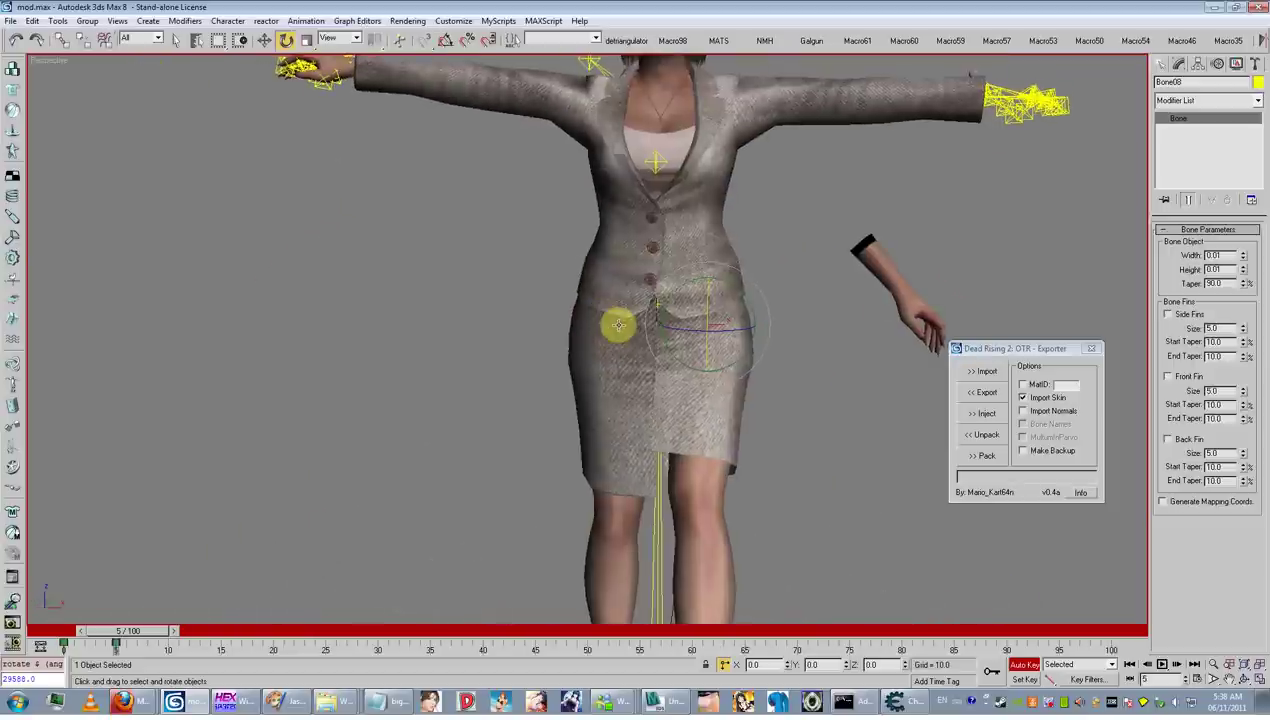
{"action": "middle_click_drag", "start_coordinate": [663, 369], "coordinate": [627, 295], "text": "alt"}
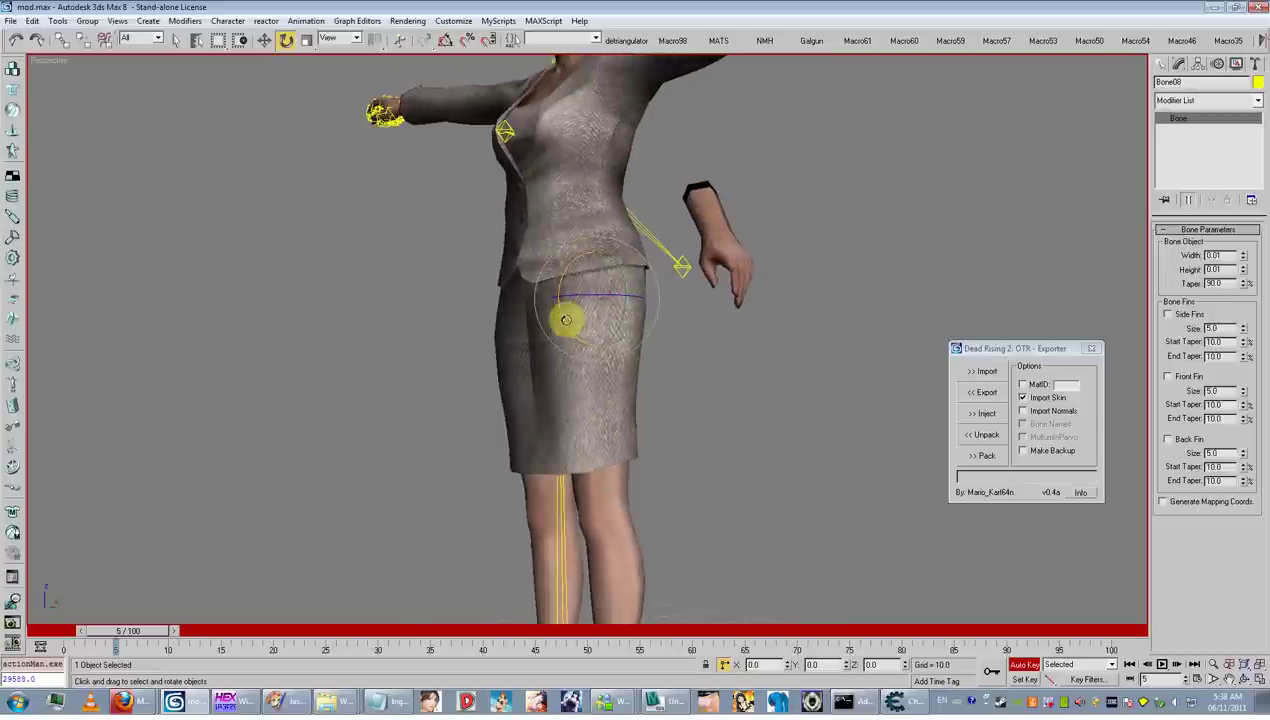
{"action": "left_click_drag", "start_coordinate": [565, 320], "coordinate": [570, 218]}
{"action": "mouse_move", "coordinate": [570, 218]}
{"action": "middle_mouse_down", "text": "alt"}
{"action": "mouse_move", "coordinate": [693, 226]}
{"action": "mouse_move", "coordinate": [589, 221]}
{"action": "middle_mouse_up", "text": "alt"}
- Undo the rotation so the leg stands straight again and clear the selection
{"action": "key", "text": "ctrl+z"}
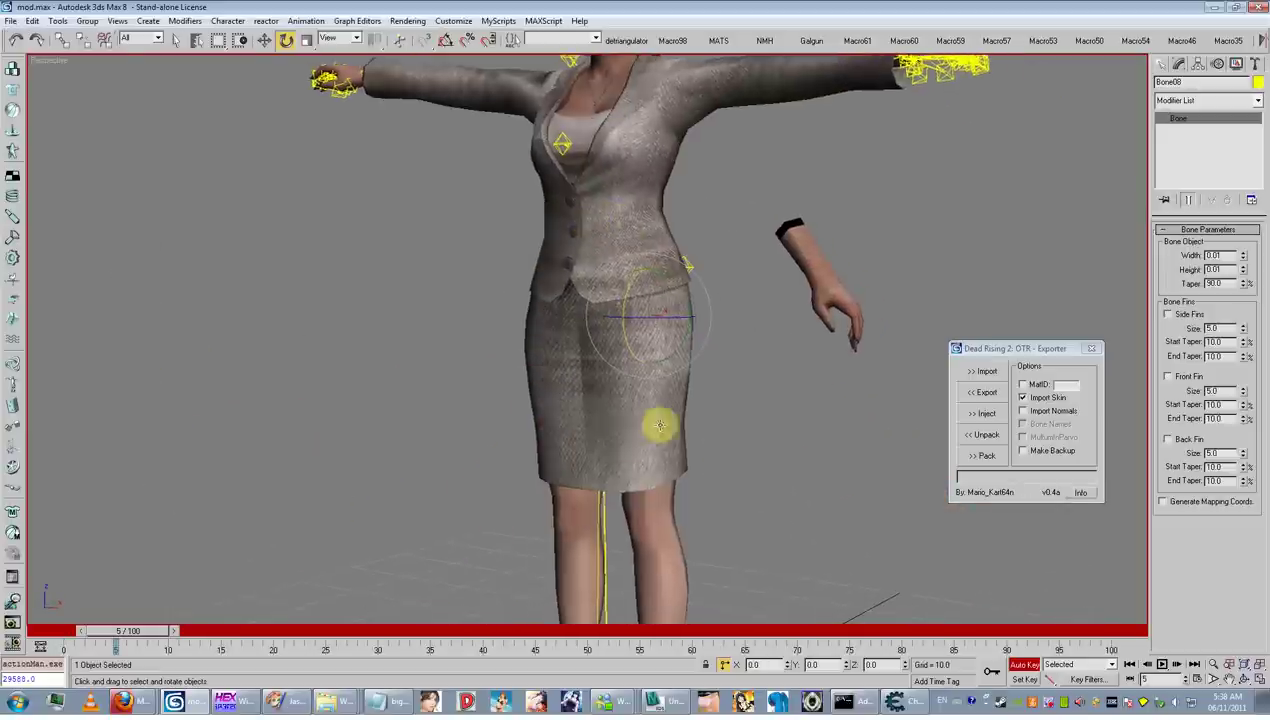
{"action": "scroll", "coordinate": [660, 426], "scroll_direction": "down", "scroll_amount": 5}
{"action": "left_click", "coordinate": [720, 400]}
{"action": "middle_click_drag", "start_coordinate": [720, 400], "coordinate": [627, 289], "text": "alt"}
{"action": "scroll", "coordinate": [627, 289], "scroll_direction": "up", "scroll_amount": 5}
{"action": "middle_click_drag", "start_coordinate": [726, 425], "coordinate": [558, 442]}
- Copy the Skin modifier from the vest's modifier stack
{"action": "left_click", "coordinate": [677, 395]}
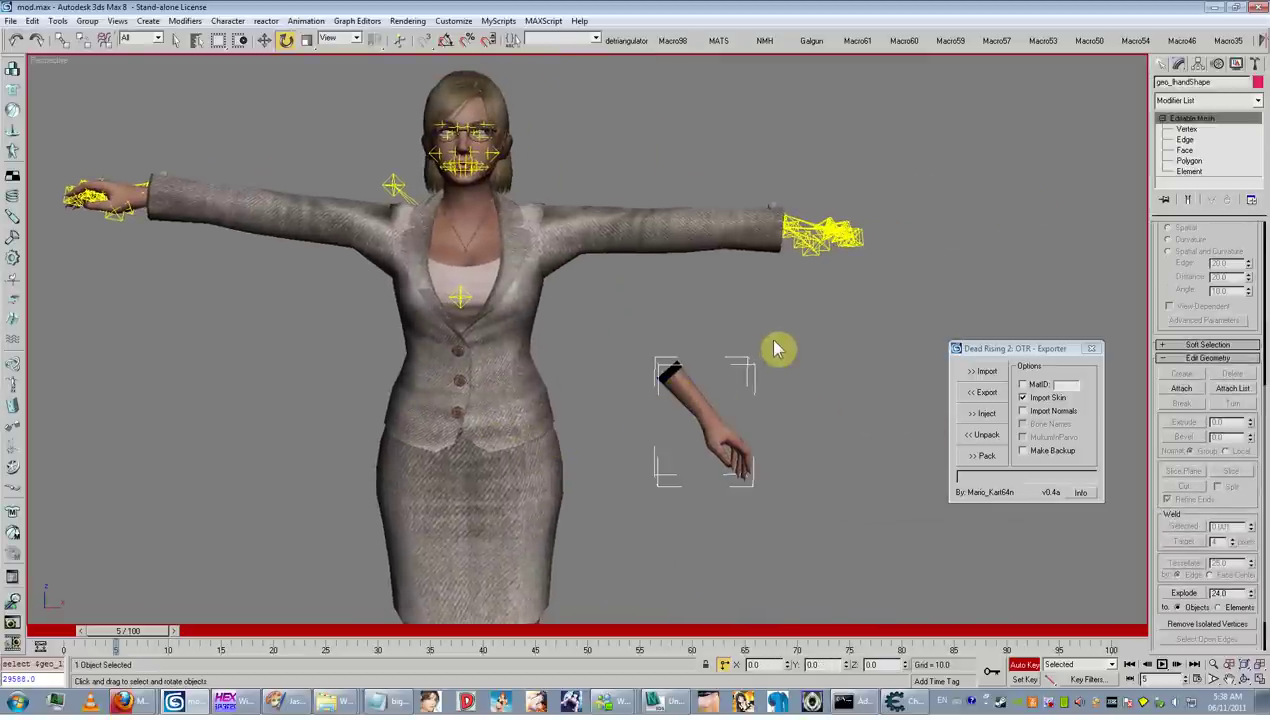
{"action": "left_click", "coordinate": [755, 245]}
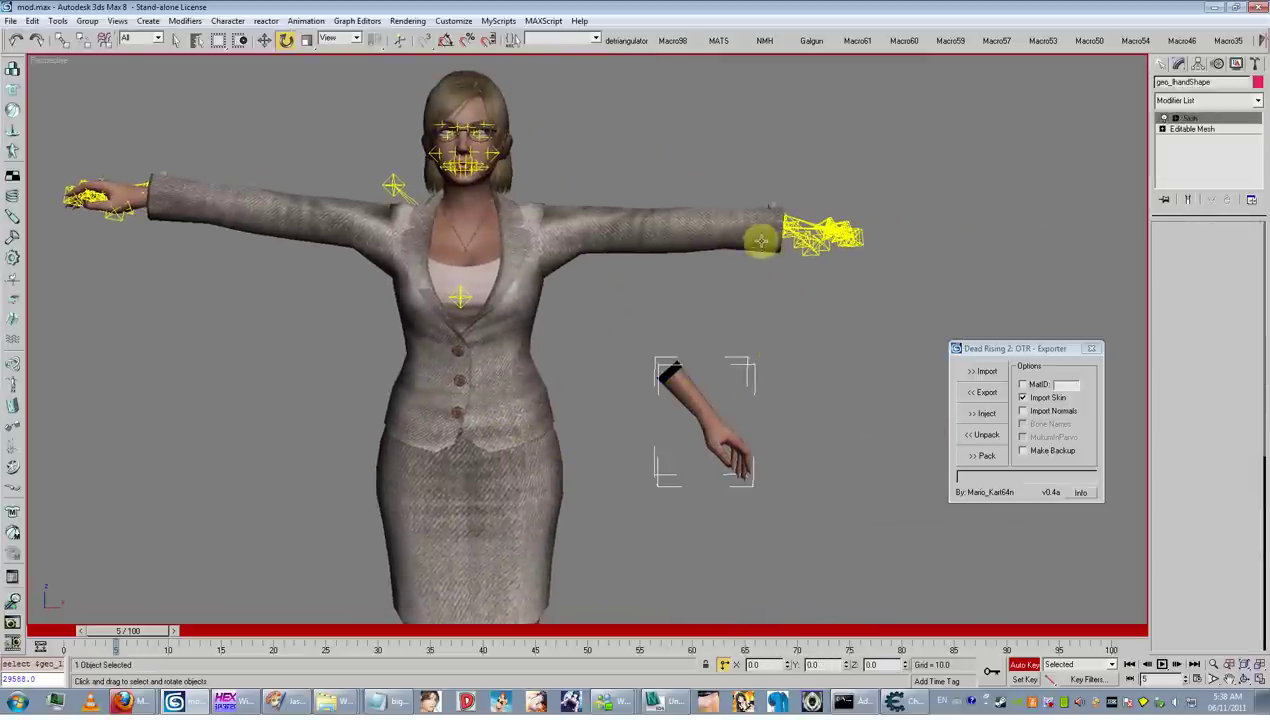
{"action": "left_click", "coordinate": [1172, 392]}
{"action": "right_click", "coordinate": [1192, 135]}
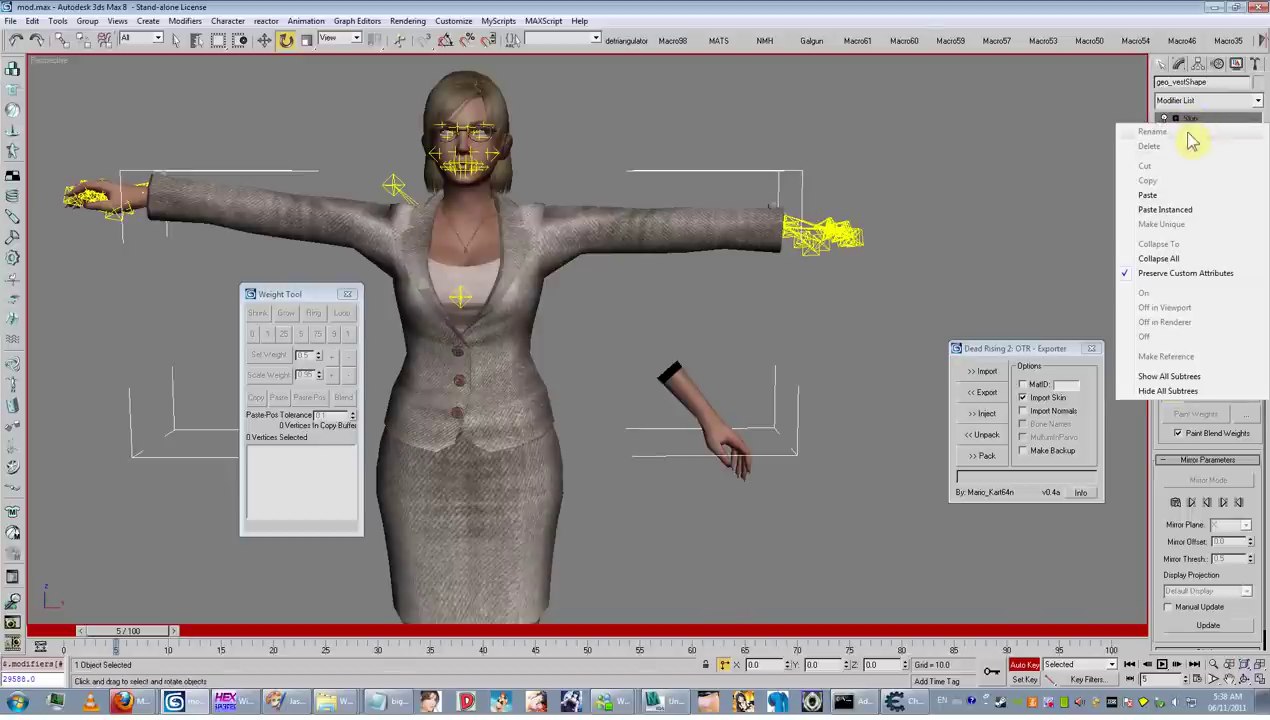
{"action": "right_click", "coordinate": [1213, 121]}
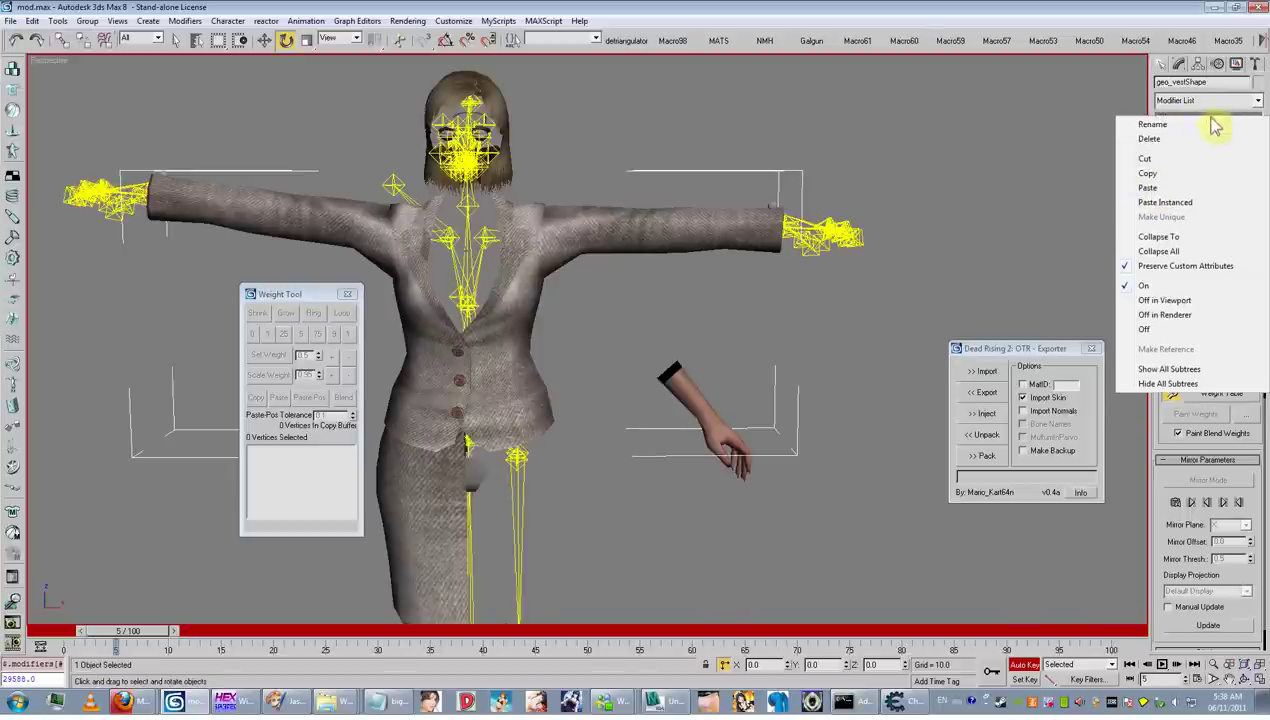
{"action": "left_click", "coordinate": [1147, 173]}
- Paste the Skin modifier onto the detached hand mesh and check its wrist envelope
{"action": "left_click", "coordinate": [746, 439]}
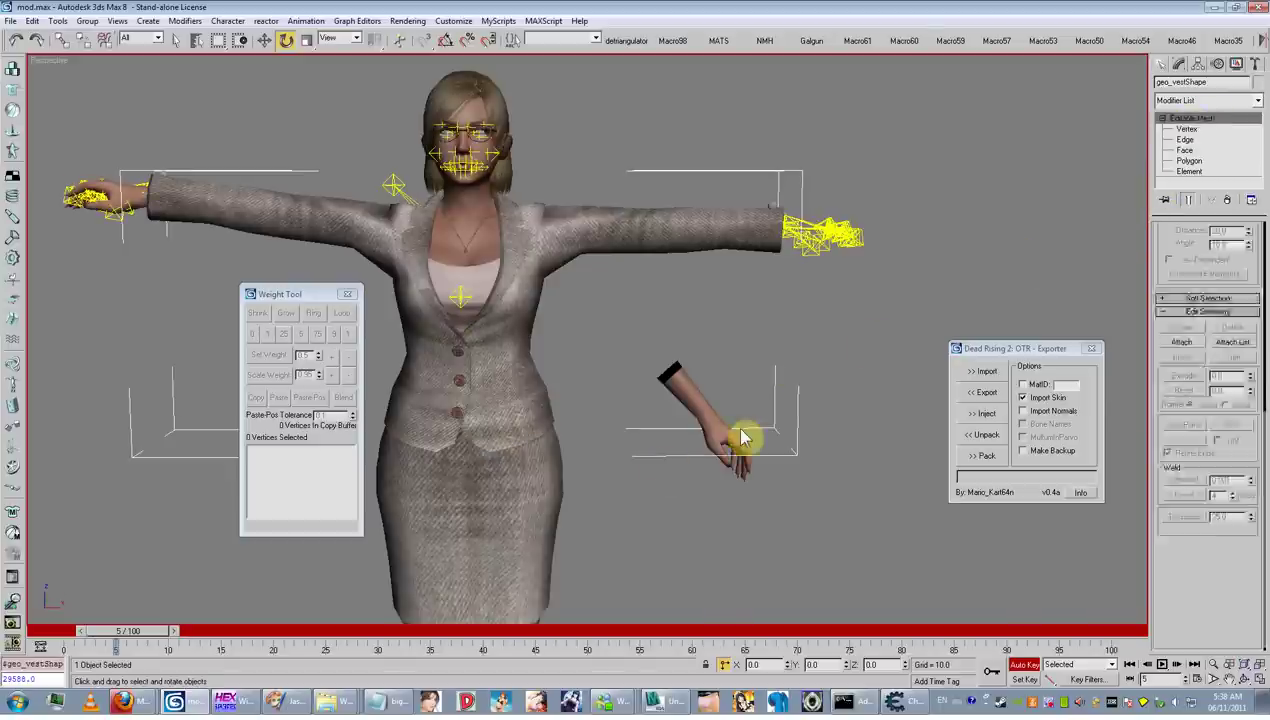
{"action": "right_click", "coordinate": [1205, 129]}
{"action": "left_click", "coordinate": [1205, 142]}
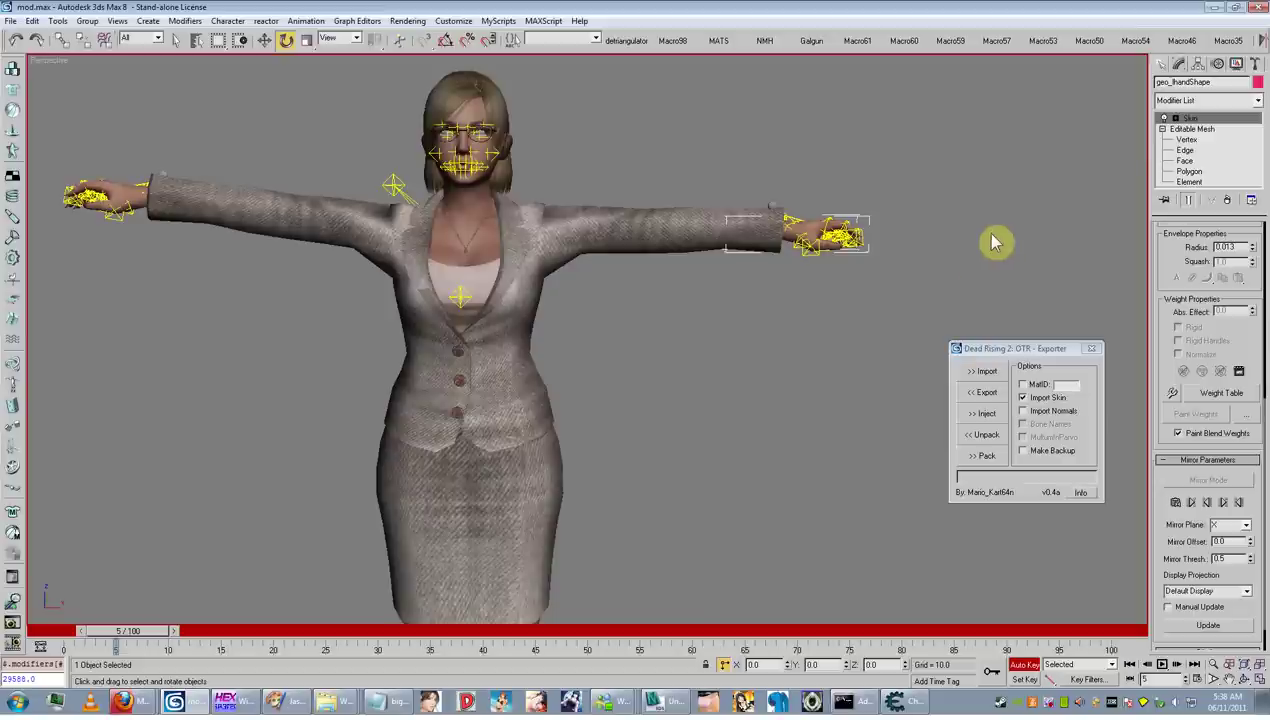
{"action": "left_click", "coordinate": [1188, 119]}
{"action": "scroll", "coordinate": [760, 357], "scroll_direction": "up", "scroll_amount": 8}
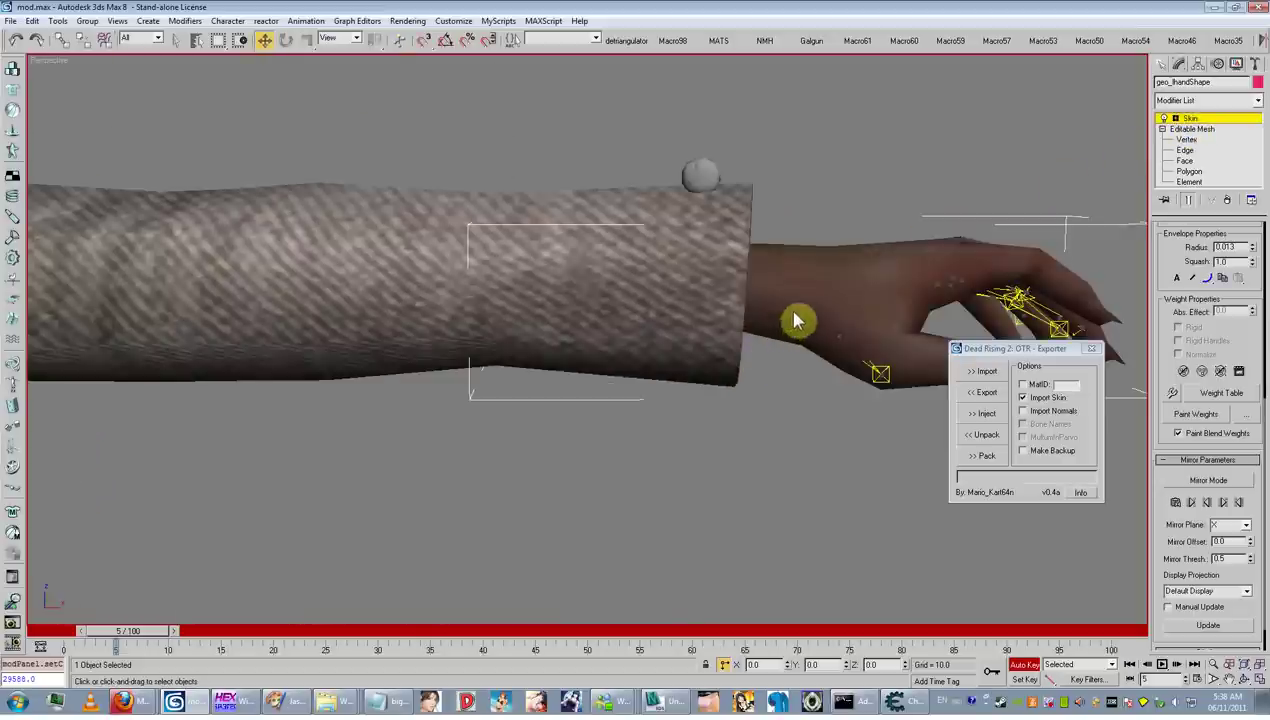
{"action": "key", "text": "w"}
{"action": "left_click", "coordinate": [885, 265]}
{"action": "left_click", "coordinate": [1200, 120]}
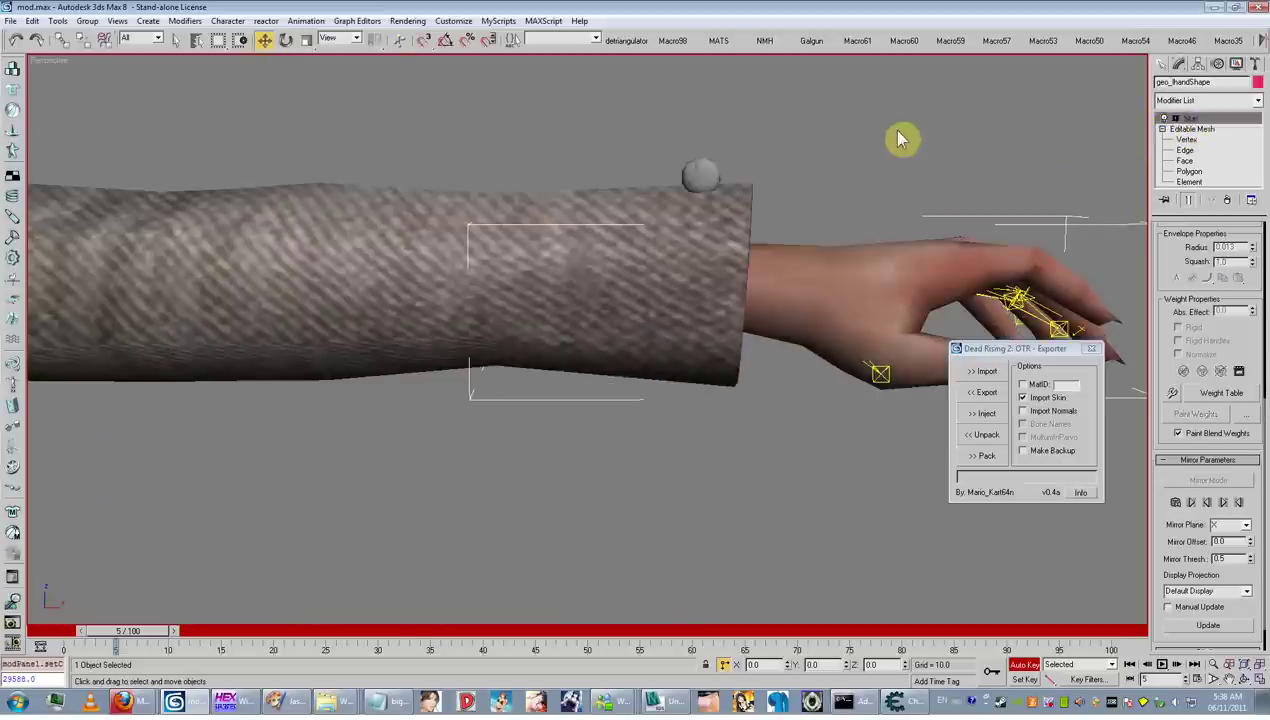
{"action": "left_click", "coordinate": [899, 136]}
{"action": "scroll", "coordinate": [714, 269], "scroll_direction": "down", "scroll_amount": 10}
{"action": "middle_click_drag", "start_coordinate": [476, 295], "coordinate": [563, 285]}
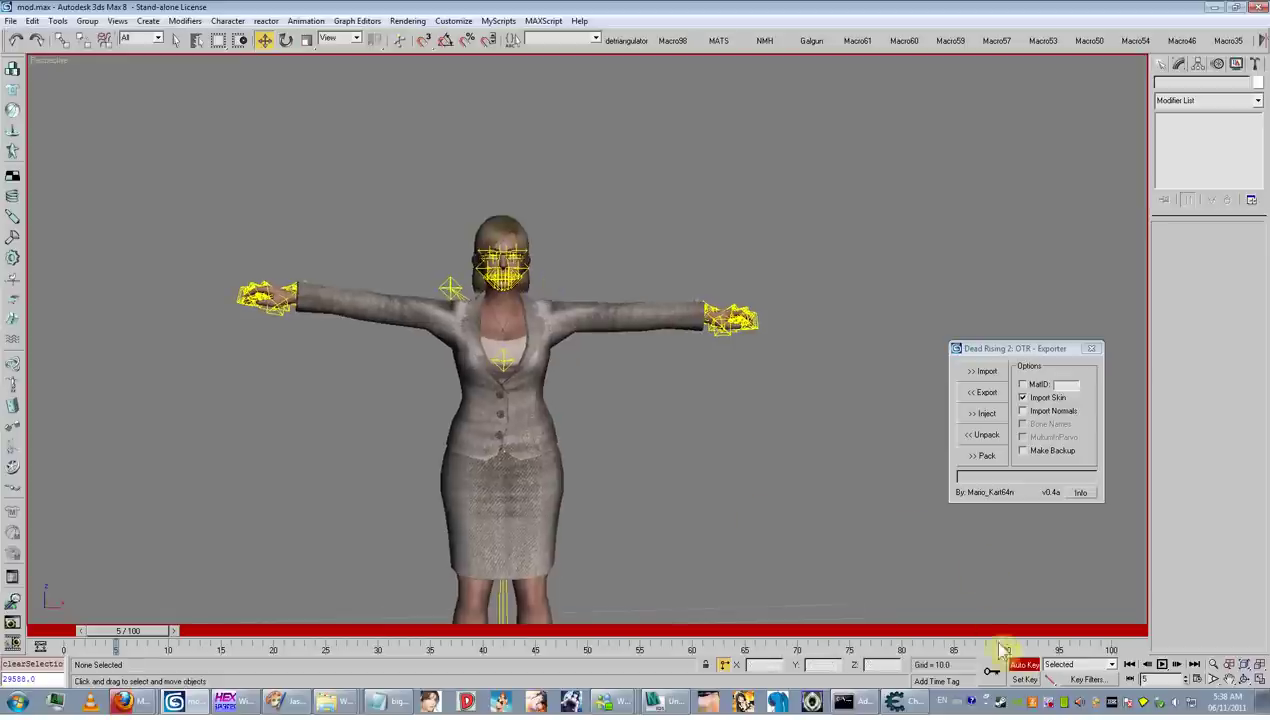
- Turn off Auto Key and return to frame 0 to show the rest pose
{"action": "left_click", "coordinate": [1022, 666]}
{"action": "middle_click_drag", "start_coordinate": [578, 508], "coordinate": [614, 441]}
{"action": "left_click_drag", "start_coordinate": [128, 640], "coordinate": [62, 646]}
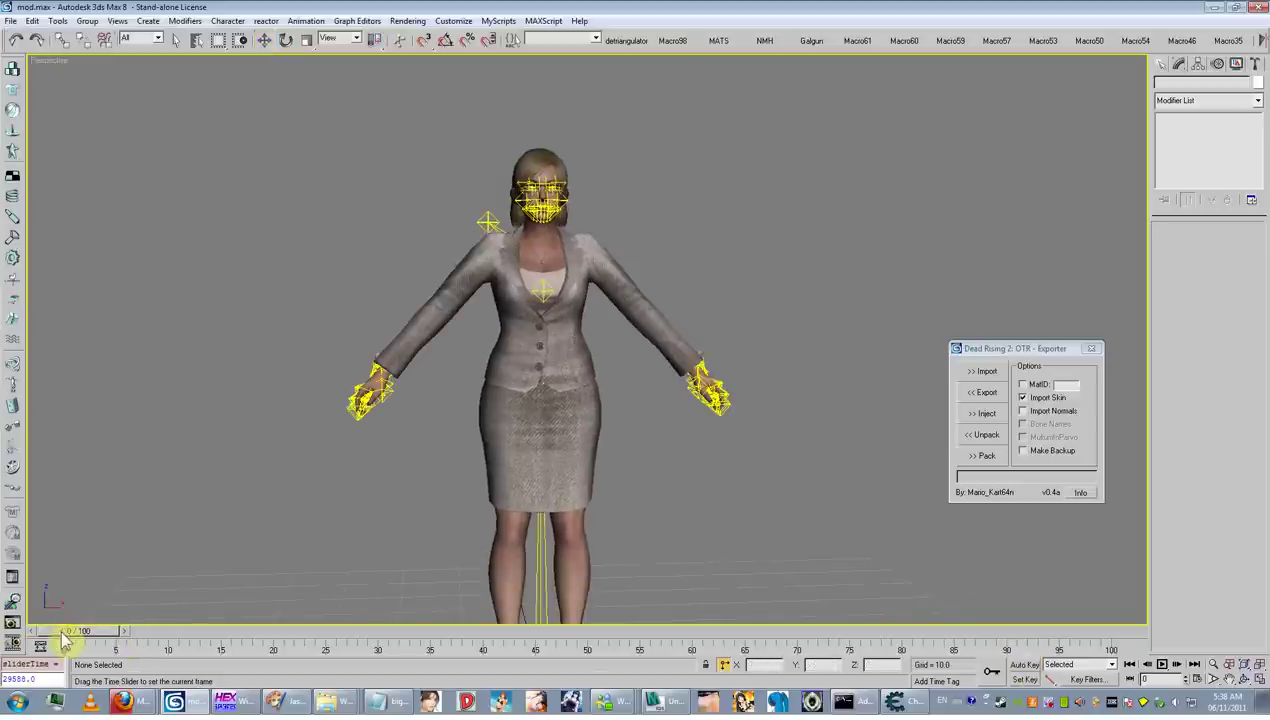
{"action": "scroll", "coordinate": [321, 481], "scroll_direction": "down", "scroll_amount": 3}
{"action": "middle_click_drag", "start_coordinate": [540, 240], "coordinate": [562, 253], "text": "alt"}
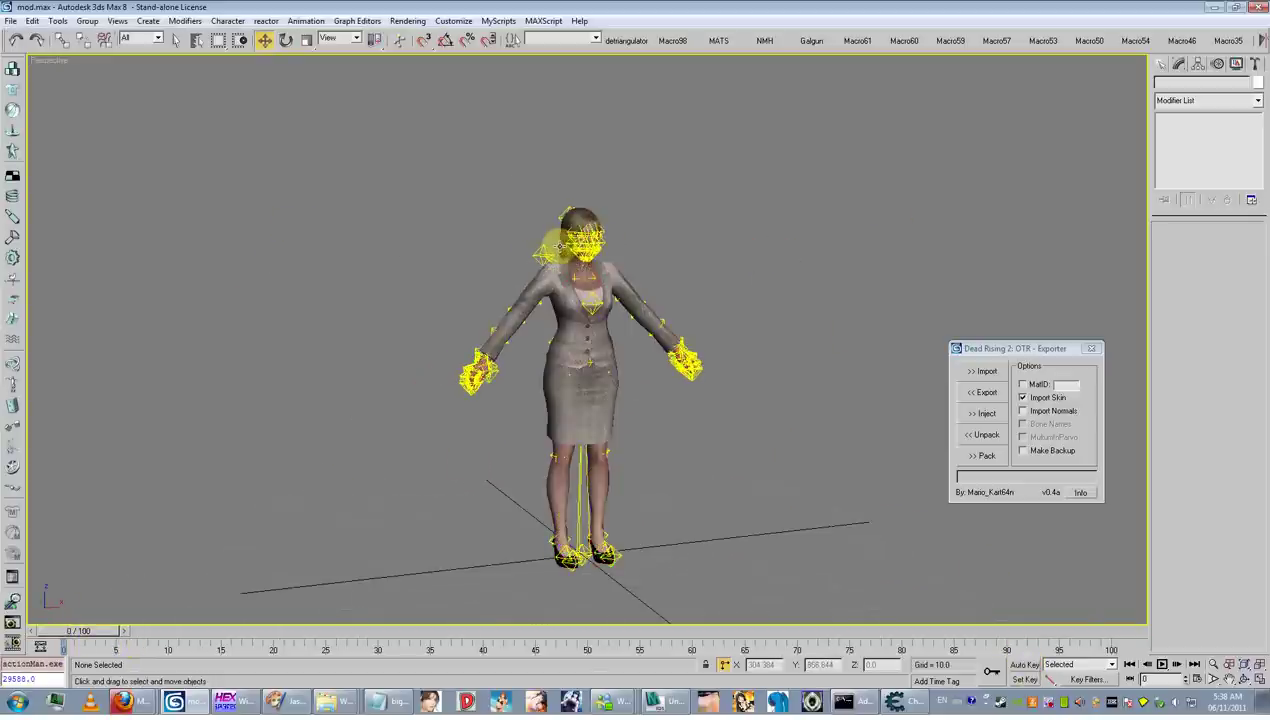
{"action": "scroll", "coordinate": [555, 250], "scroll_direction": "up", "scroll_amount": 5}
- Export the vest mesh through the DR2 exporter and dismiss the completion message
{"action": "left_click", "coordinate": [547, 330]}
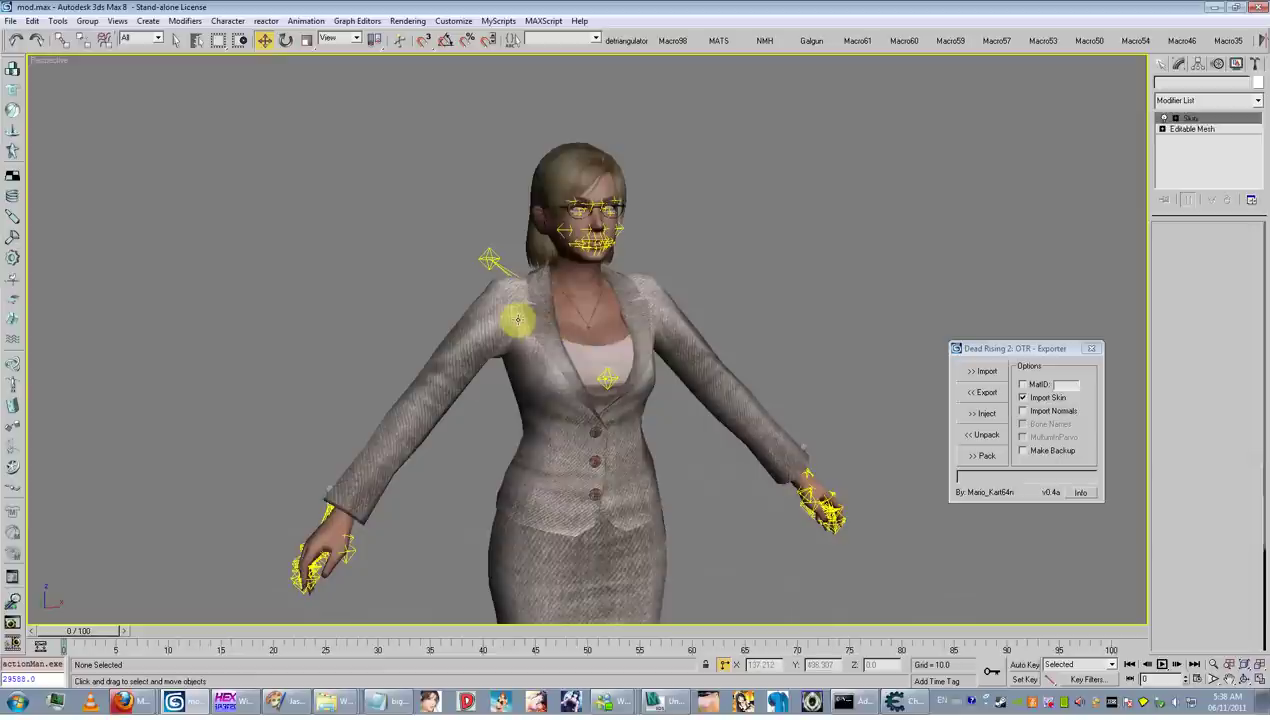
{"action": "left_click", "coordinate": [993, 394]}
{"action": "double_click", "coordinate": [57, 79]}
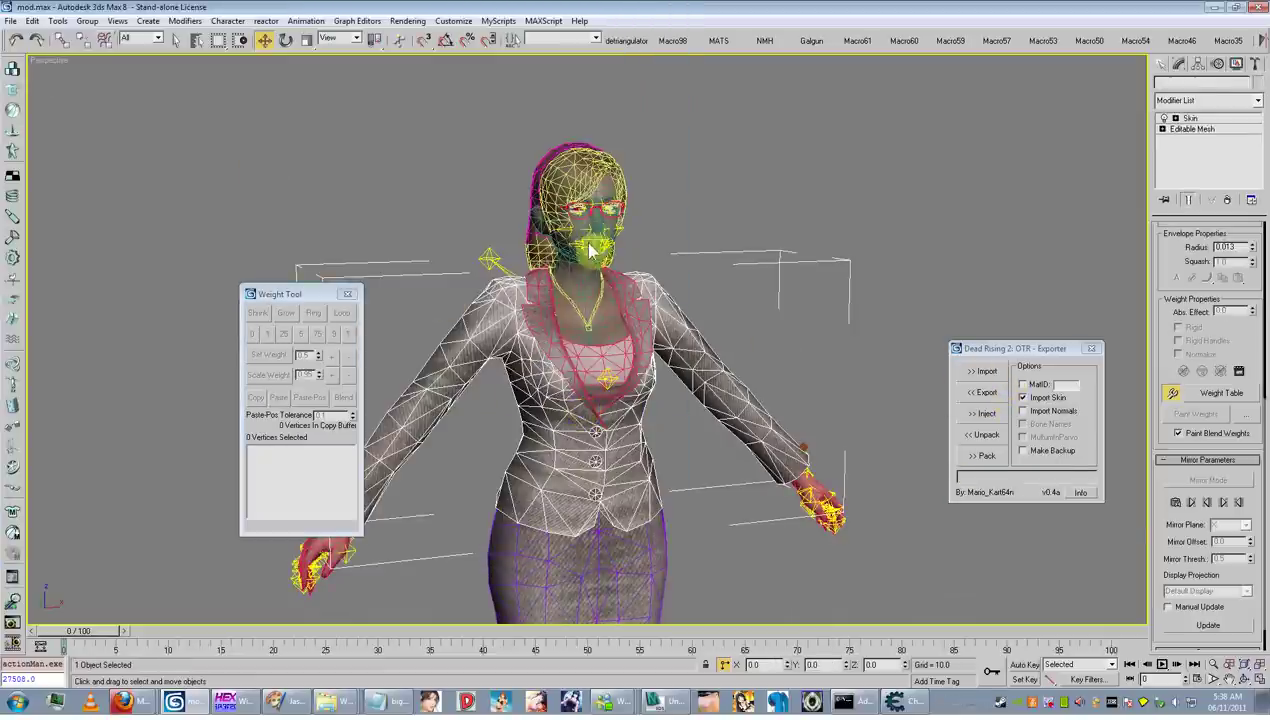
{"action": "left_click", "coordinate": [649, 394]}
- Export the head mesh into the game archive, dismiss the DONE message, and press F4
{"action": "scroll", "coordinate": [670, 460], "scroll_direction": "up", "scroll_amount": 5}
{"action": "left_click", "coordinate": [751, 351]}
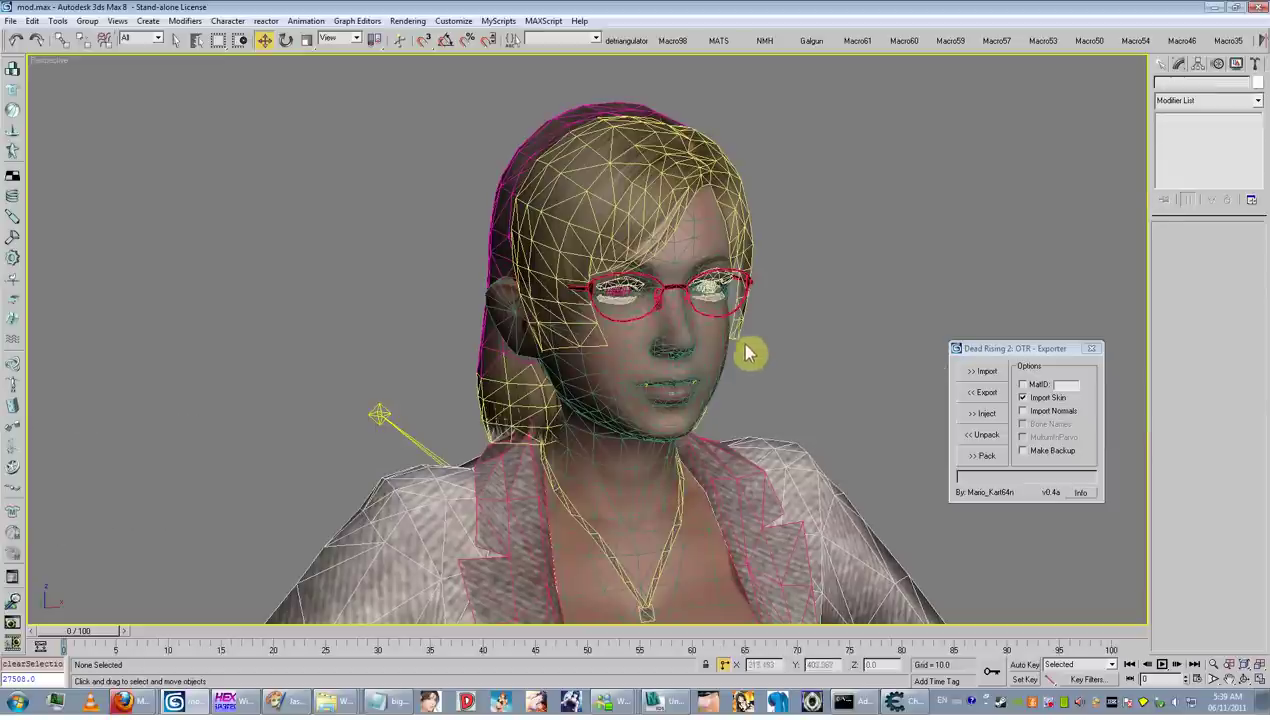
{"action": "left_click", "coordinate": [713, 337]}
{"action": "left_click", "coordinate": [987, 413]}
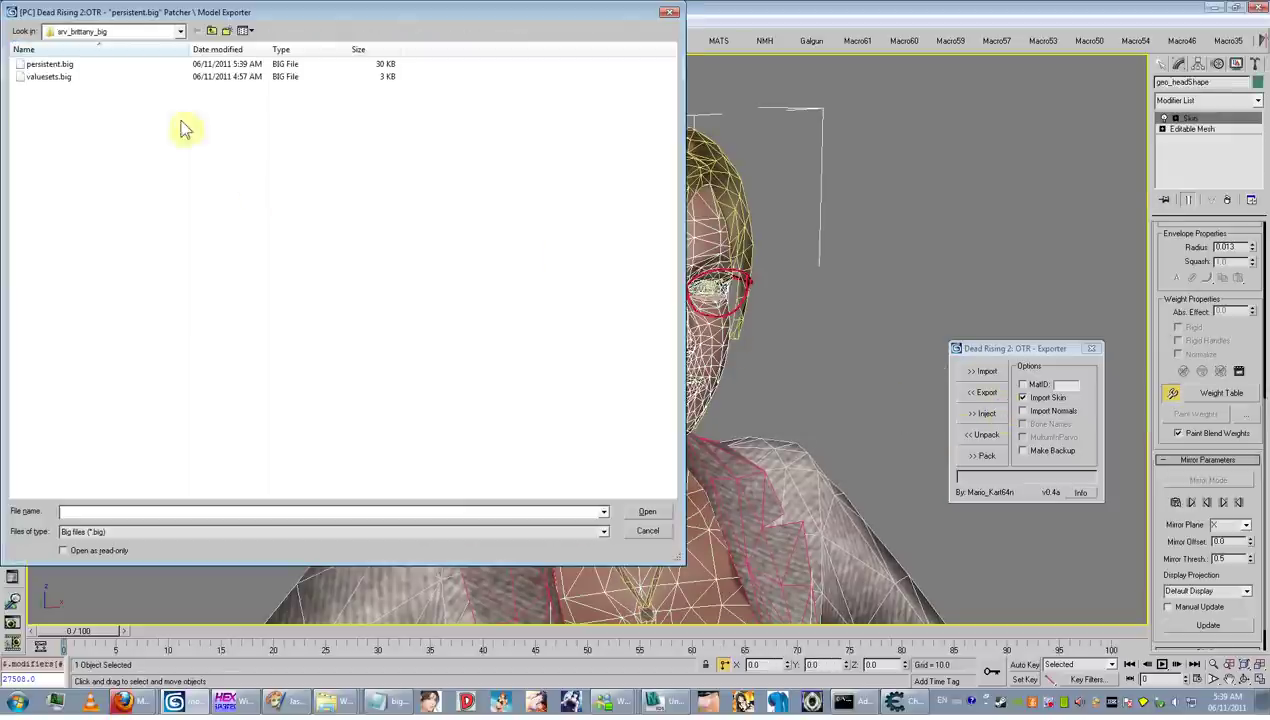
{"action": "double_click", "coordinate": [66, 79]}
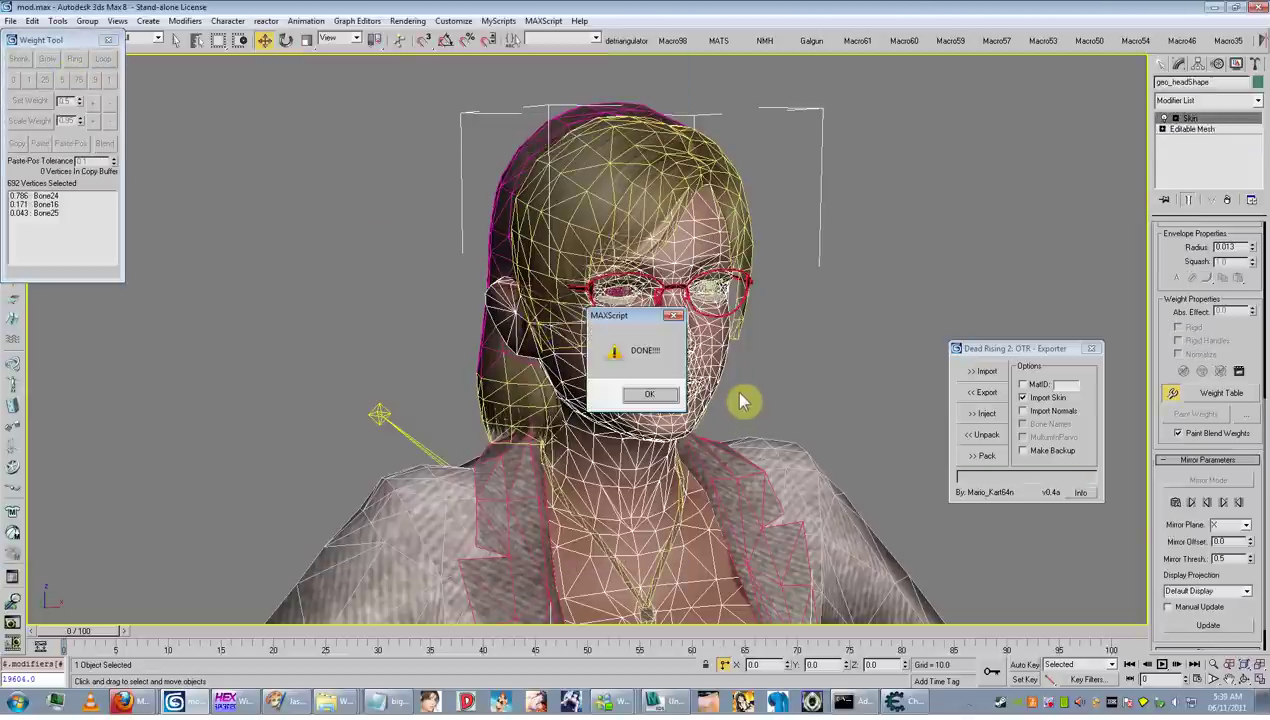
{"action": "left_click", "coordinate": [650, 398]}
{"action": "middle_click_drag", "start_coordinate": [652, 400], "coordinate": [675, 423]}
{"action": "scroll", "coordinate": [668, 415], "scroll_direction": "down", "scroll_amount": 5}
{"action": "key", "text": "F4"}
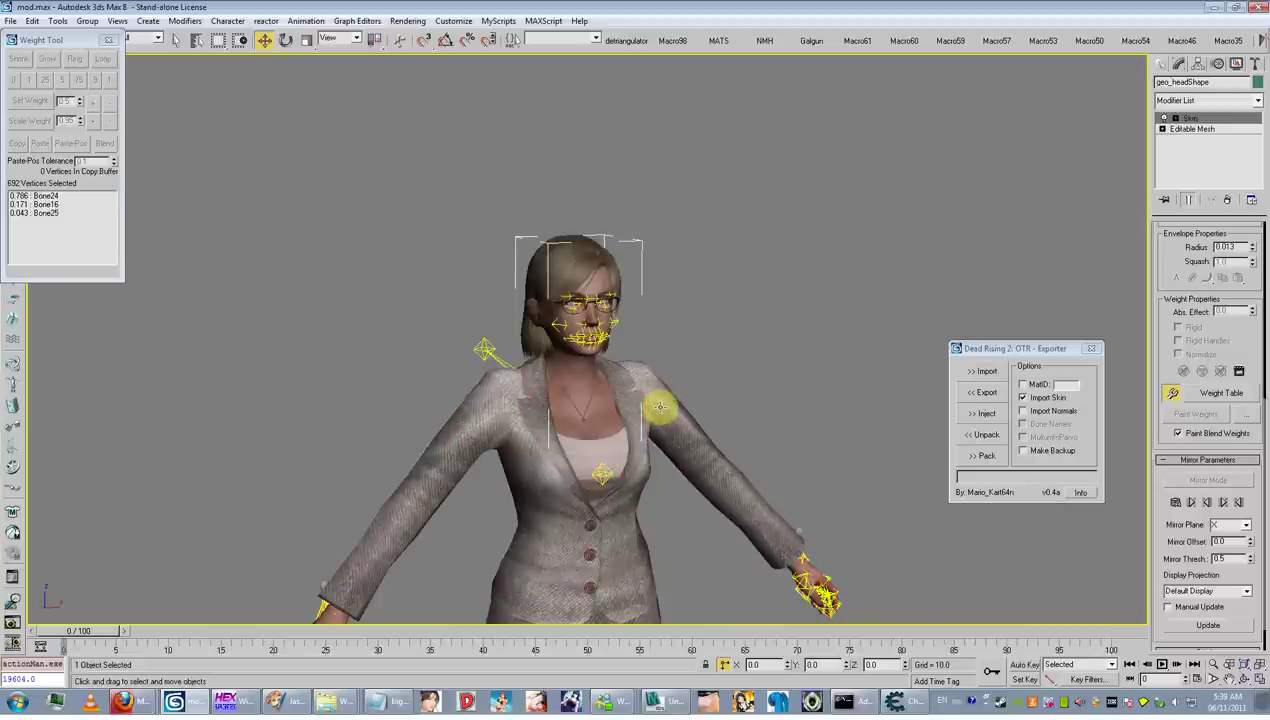
- Save the modded scene, then reset 3ds Max to an empty scene
{"action": "left_click", "coordinate": [12, 21]}
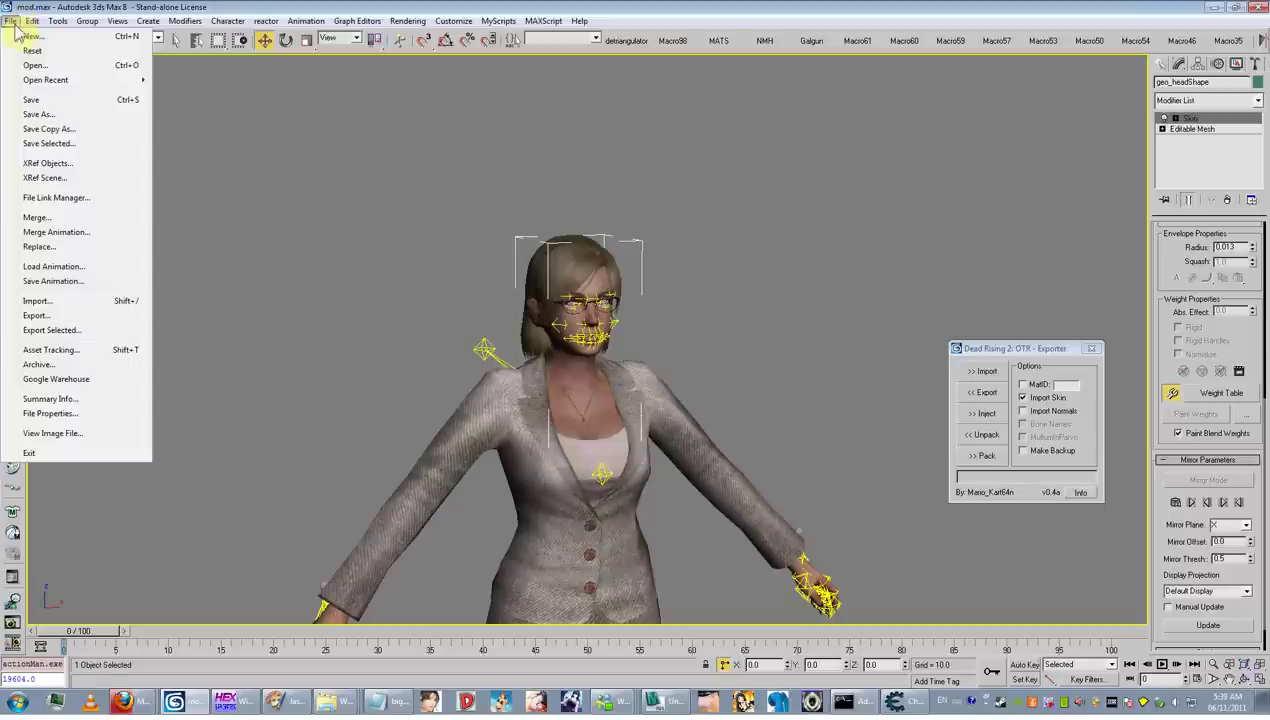
{"action": "left_click", "coordinate": [30, 101]}
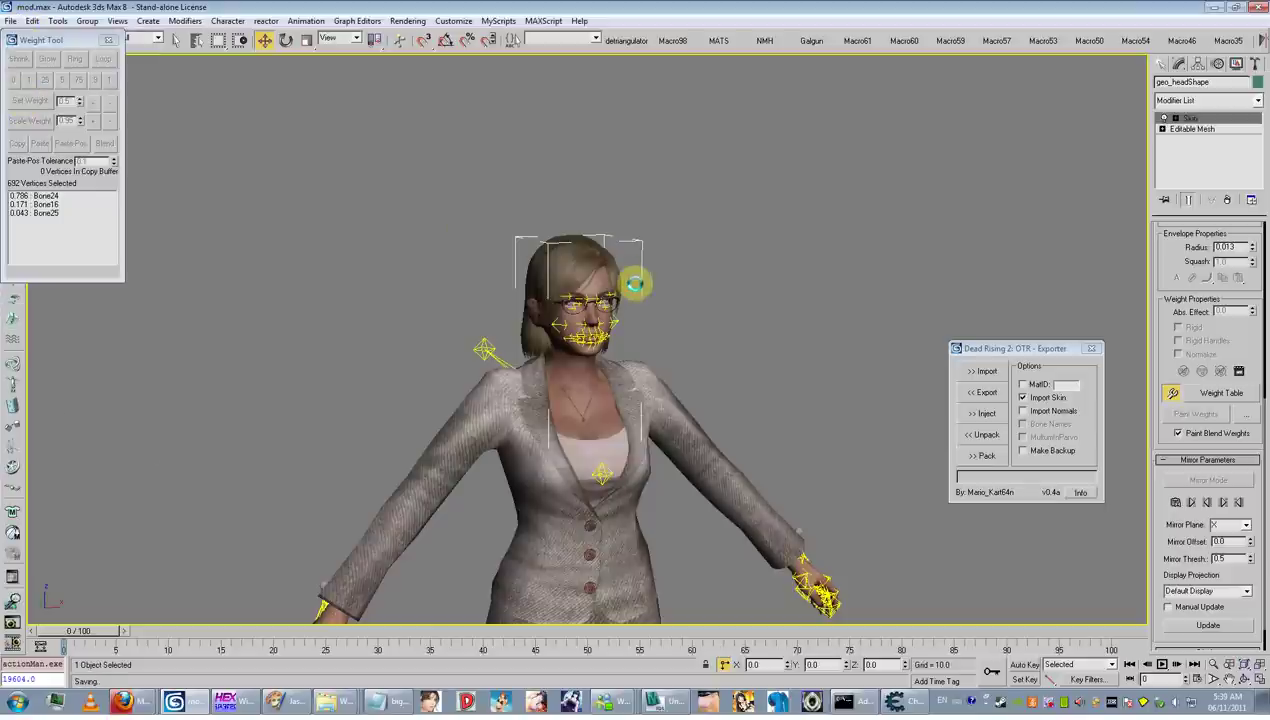
{"action": "left_click", "coordinate": [10, 22]}
{"action": "left_click", "coordinate": [30, 57]}
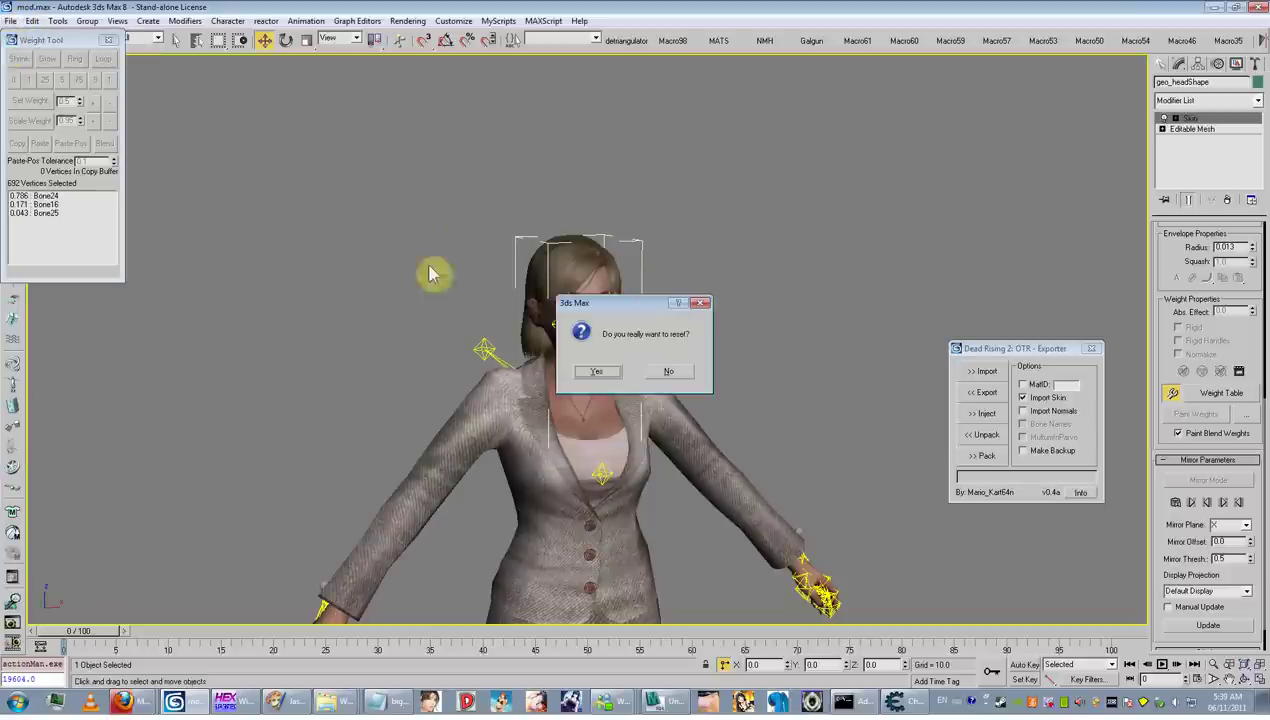
{"action": "left_click", "coordinate": [596, 371]}
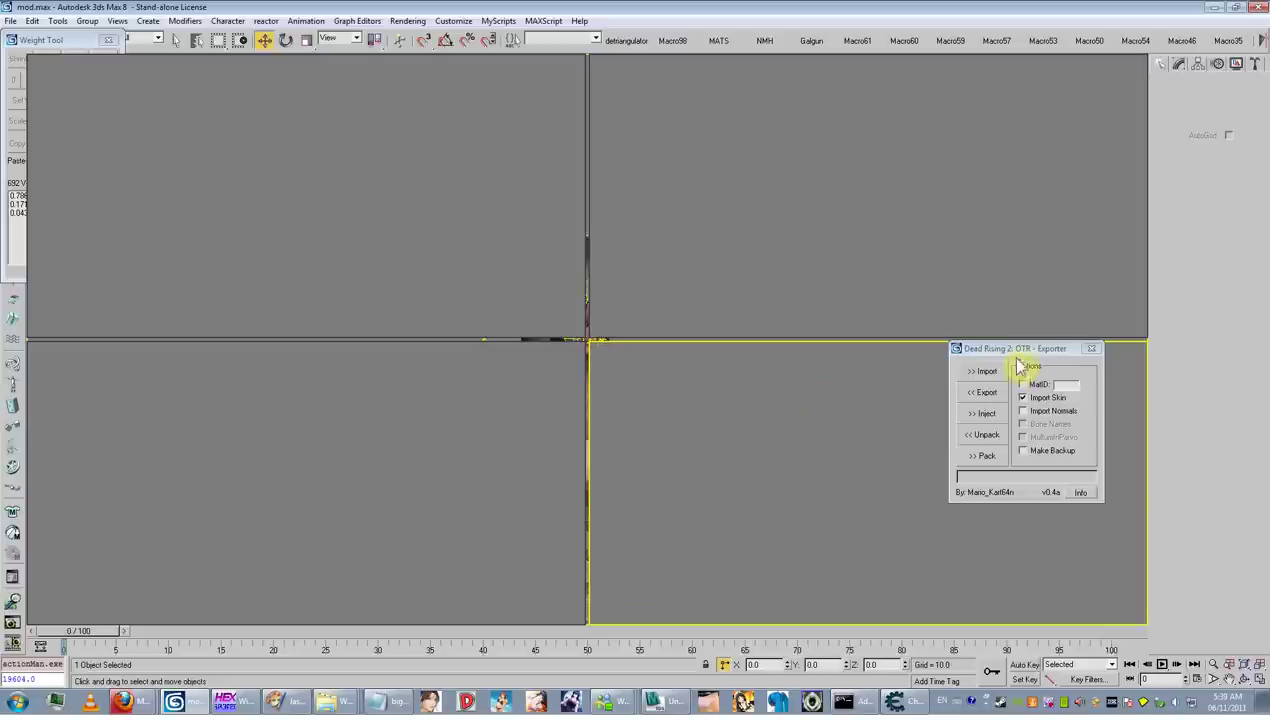
- Start the exporter's Import, cancel it, and minimize 3ds Max
{"action": "left_click_drag", "start_coordinate": [1025, 366], "coordinate": [1107, 380]}
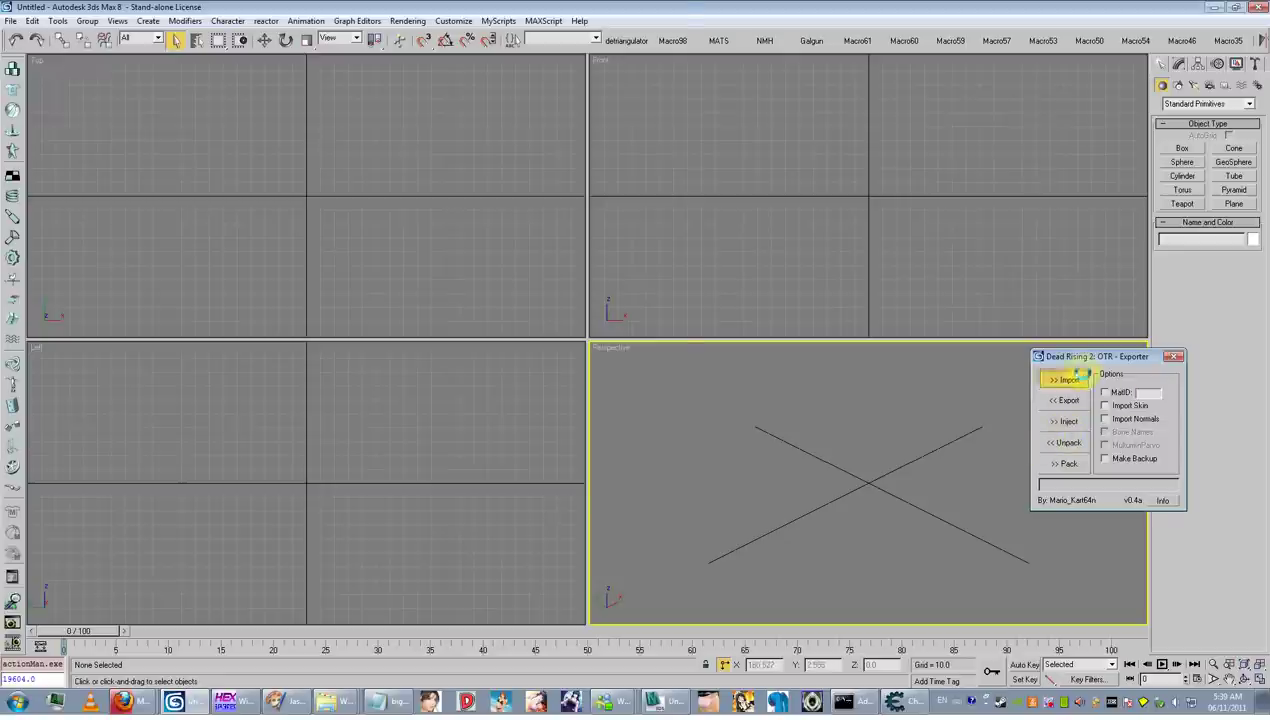
{"action": "left_click", "coordinate": [1078, 378]}
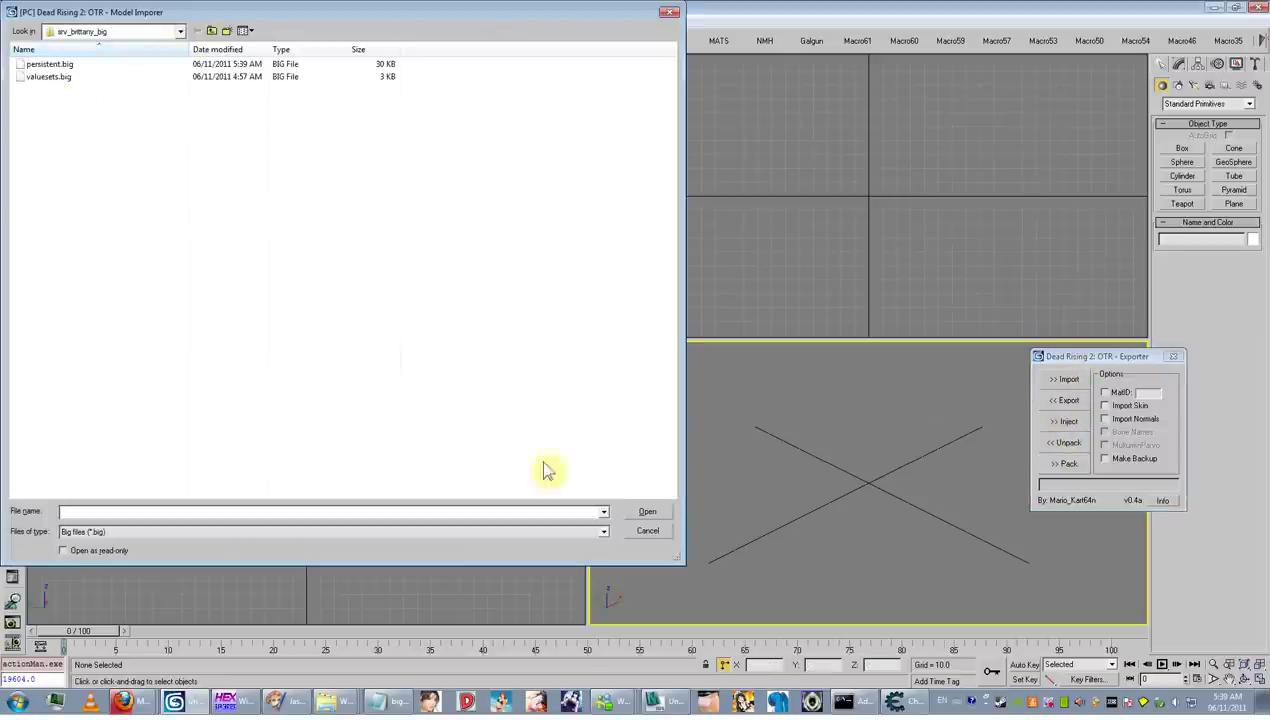
{"action": "left_click", "coordinate": [650, 538]}
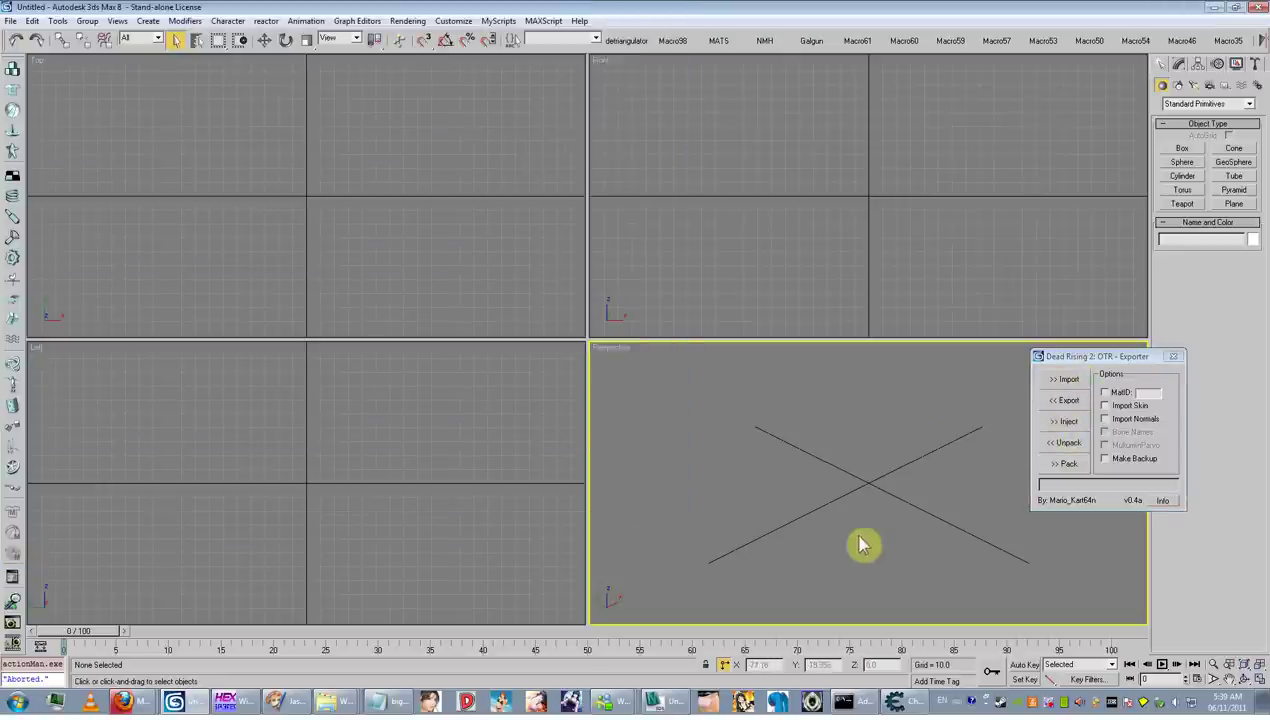
{"action": "left_click", "coordinate": [1213, 7]}
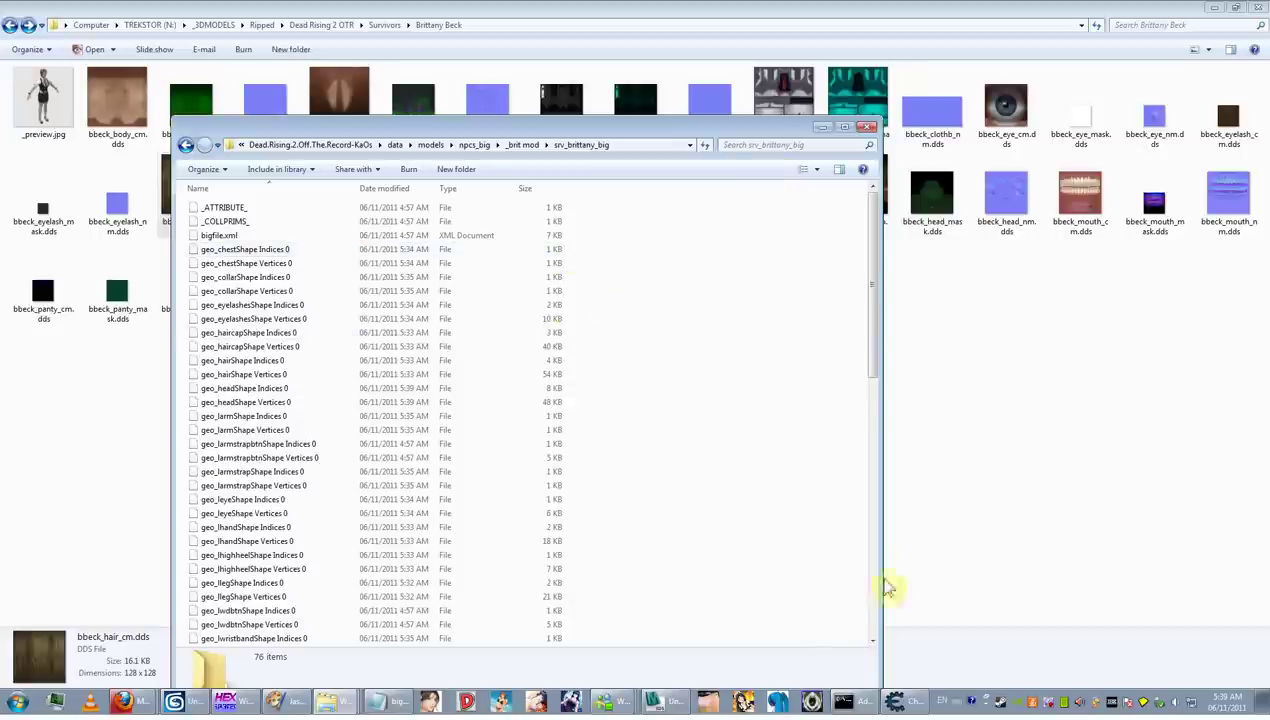
- Repack bigfile.xml into bigfile.big with the pack command in Command Prompt
{"action": "left_click", "coordinate": [843, 701]}
{"action": "type", "text": "pack"}
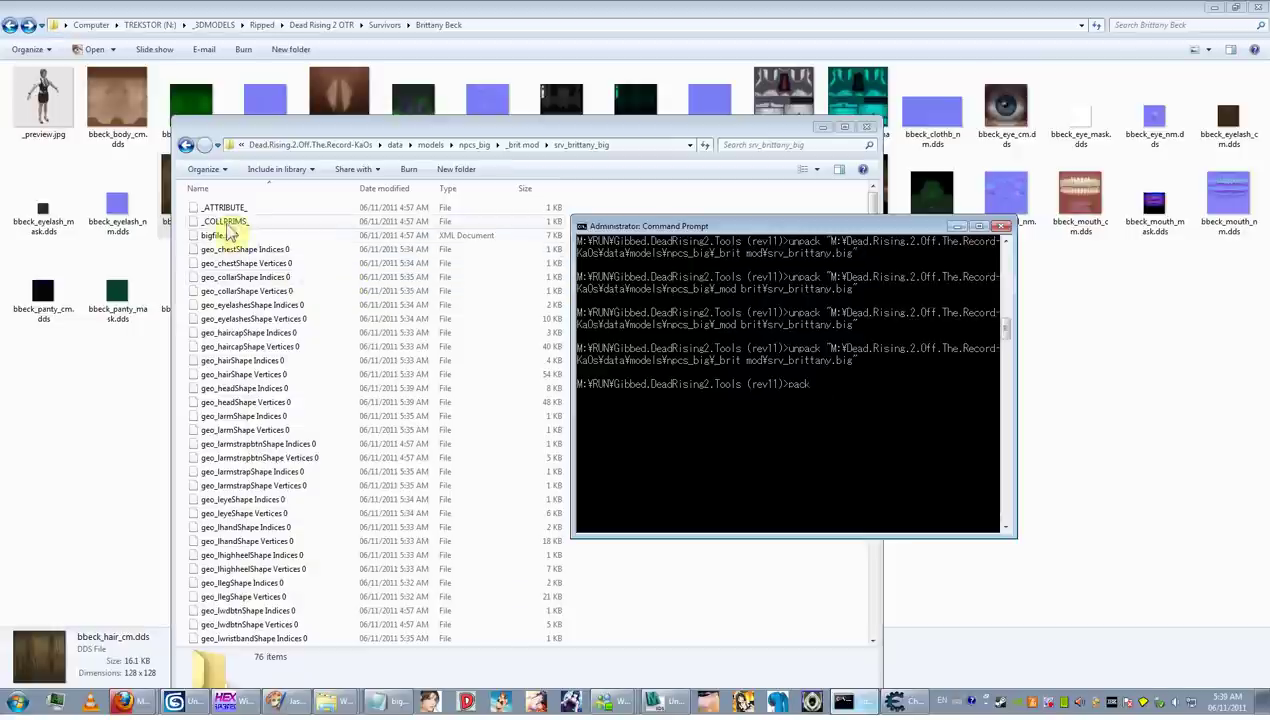
{"action": "left_click_drag", "start_coordinate": [222, 235], "coordinate": [884, 383]}
{"action": "key", "text": "Return"}
- Move bigfile.big into the _brit mod folder and copy that folder's path
{"action": "left_click", "coordinate": [320, 283]}
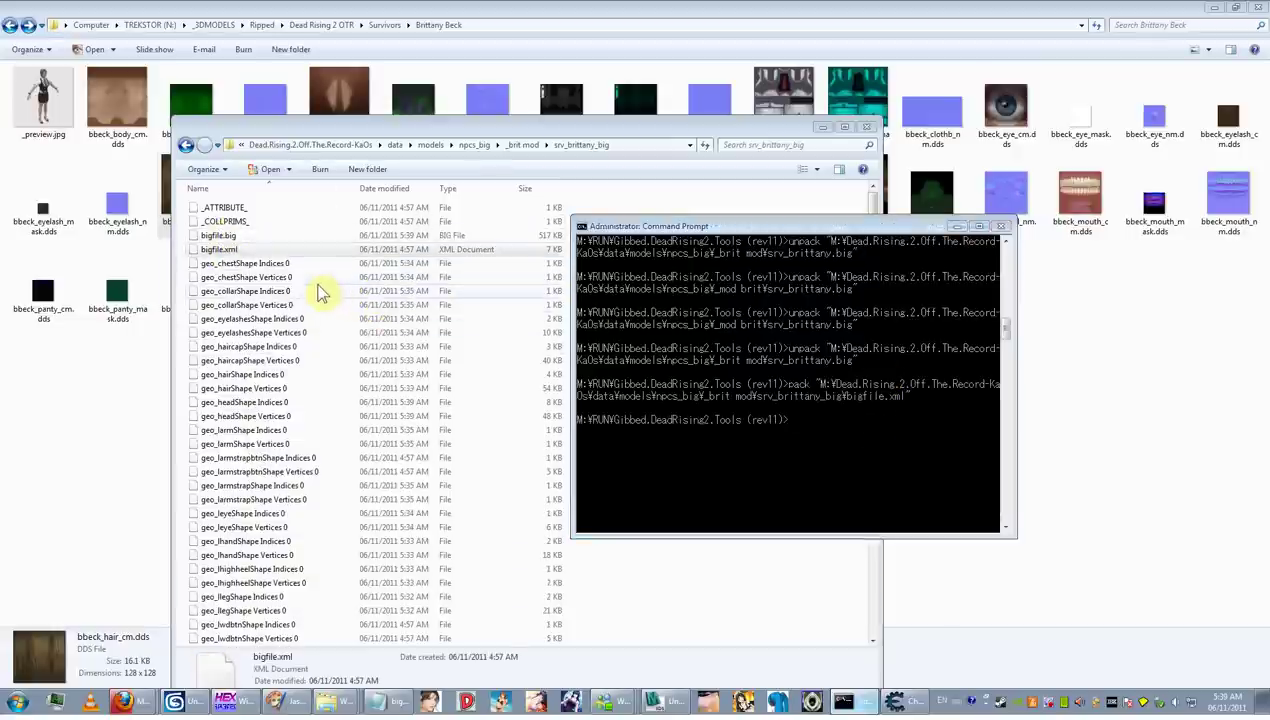
{"action": "key", "text": "ctrl+c"}
{"action": "key", "text": "BackSpace"}
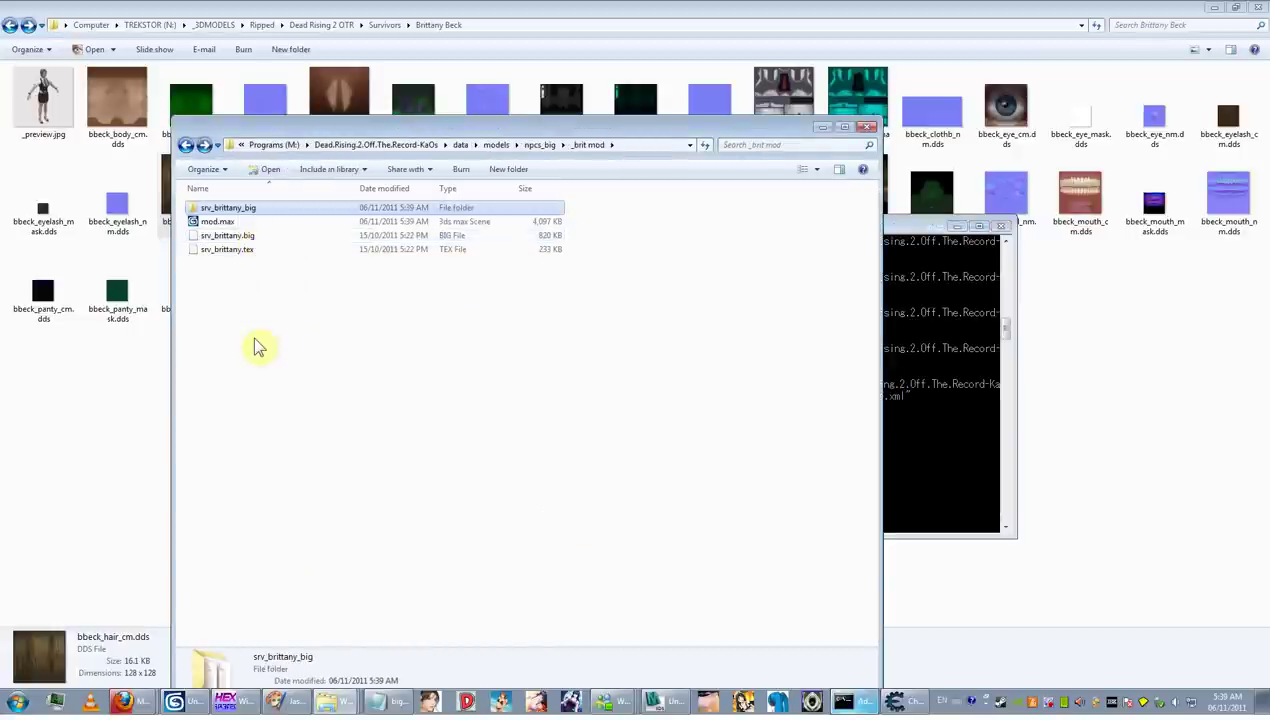
{"action": "key", "text": "ctrl+v"}
{"action": "left_click", "coordinate": [340, 306]}
{"action": "left_click", "coordinate": [614, 152]}
{"action": "right_click", "coordinate": [621, 149]}
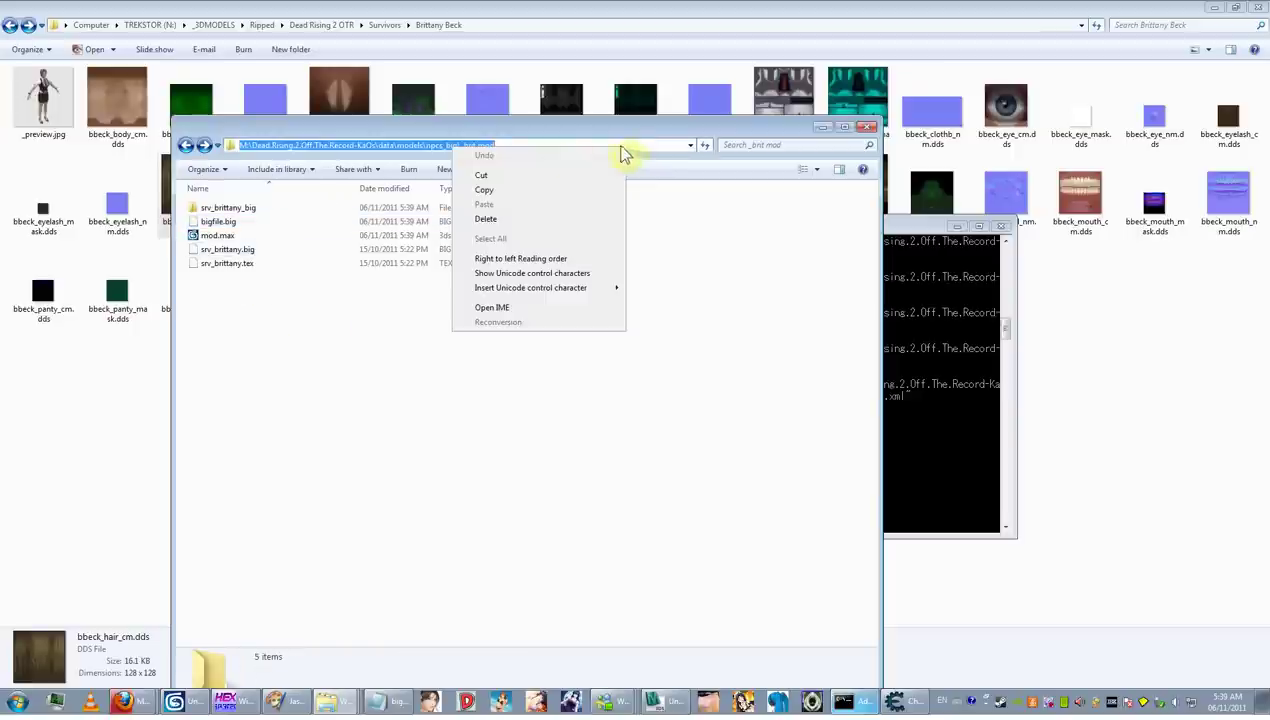
{"action": "left_click", "coordinate": [495, 191]}
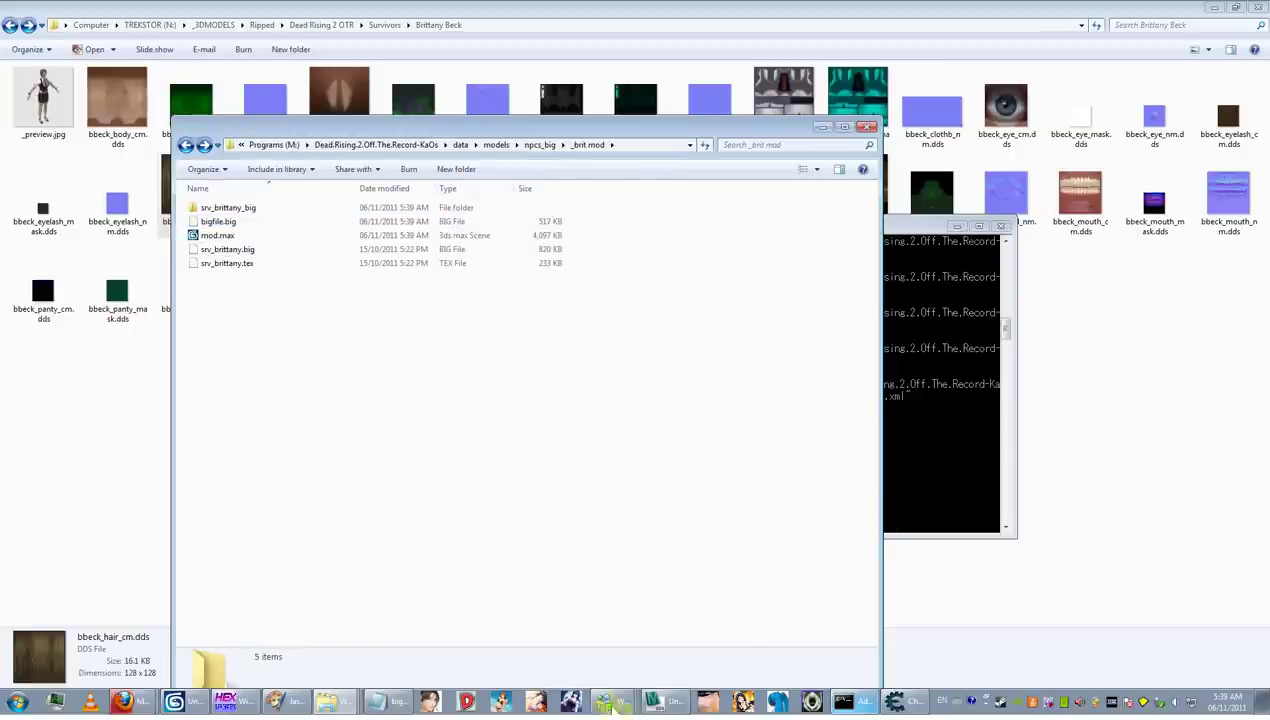
{"action": "left_click", "coordinate": [655, 700]}
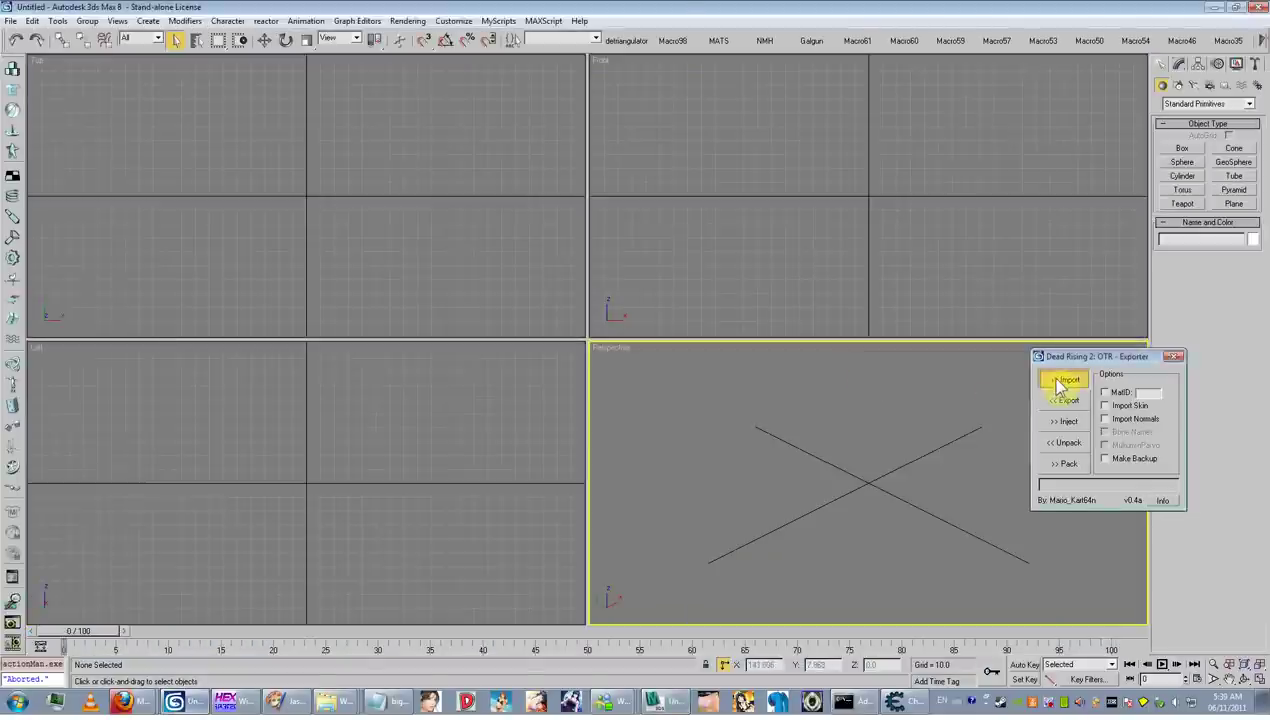
- Import bigfile.big from the _brit mod folder into the 3ds Max scene
{"action": "left_click", "coordinate": [1066, 379]}
{"action": "key", "text": "ctrl+v"}
{"action": "left_click", "coordinate": [647, 511]}
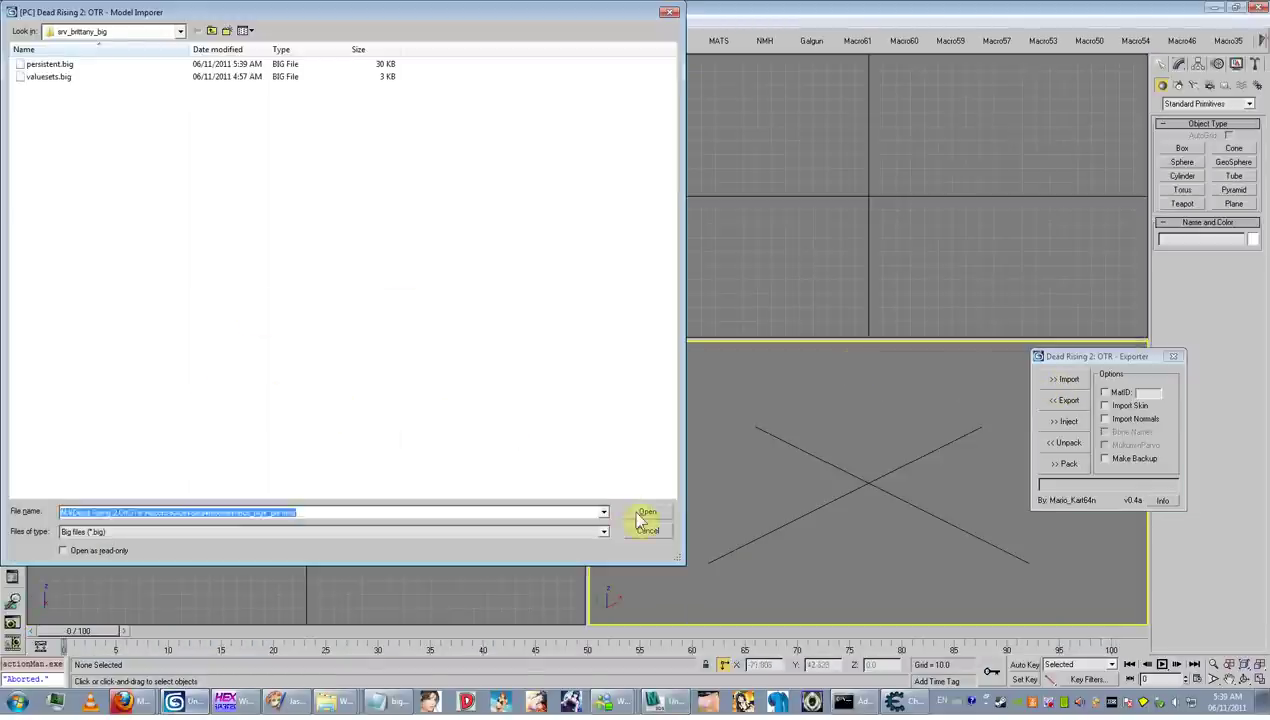
{"action": "left_click", "coordinate": [55, 77]}
{"action": "double_click", "coordinate": [68, 86]}
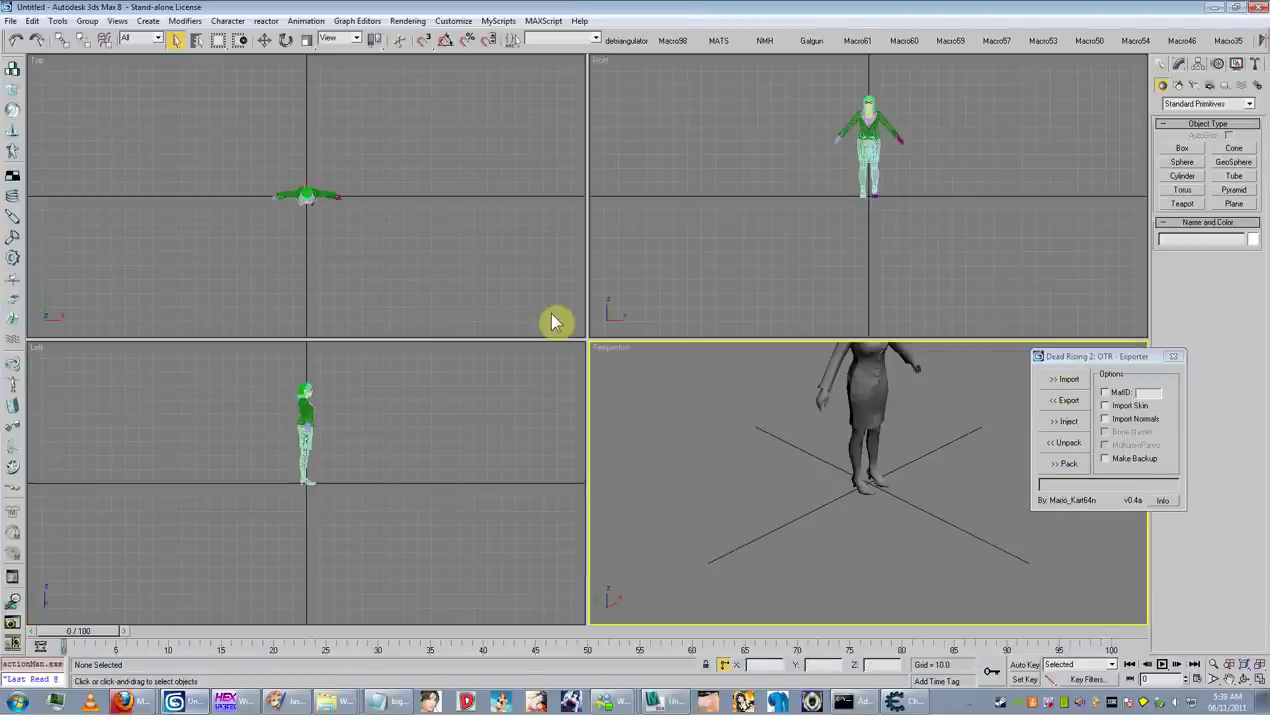
- Maximize the Perspective viewport and orbit around the character, including her back, to inspect it
{"action": "middle_click_drag", "start_coordinate": [897, 518], "coordinate": [860, 518], "text": "alt"}
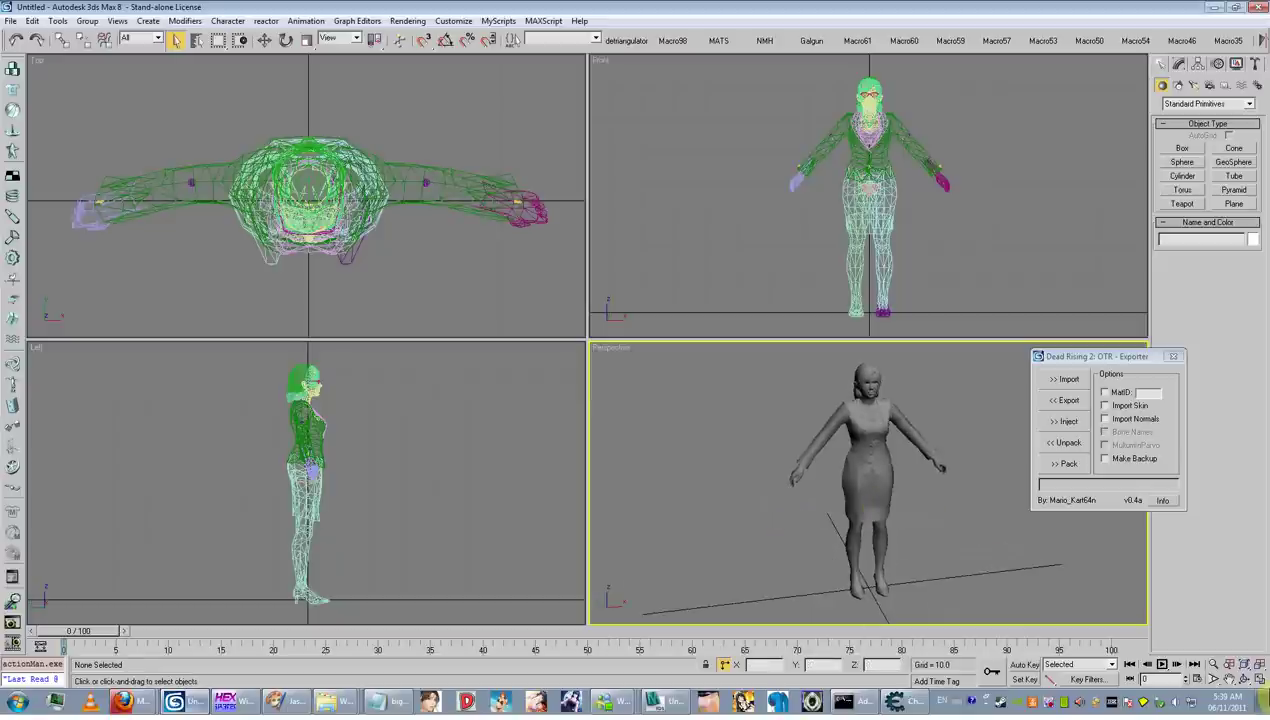
{"action": "left_click", "coordinate": [1259, 680]}
{"action": "scroll", "coordinate": [780, 476], "scroll_direction": "up", "scroll_amount": 4}
{"action": "scroll", "coordinate": [791, 544], "scroll_direction": "down", "scroll_amount": 4}
{"action": "scroll", "coordinate": [632, 357], "scroll_direction": "up", "scroll_amount": 4}
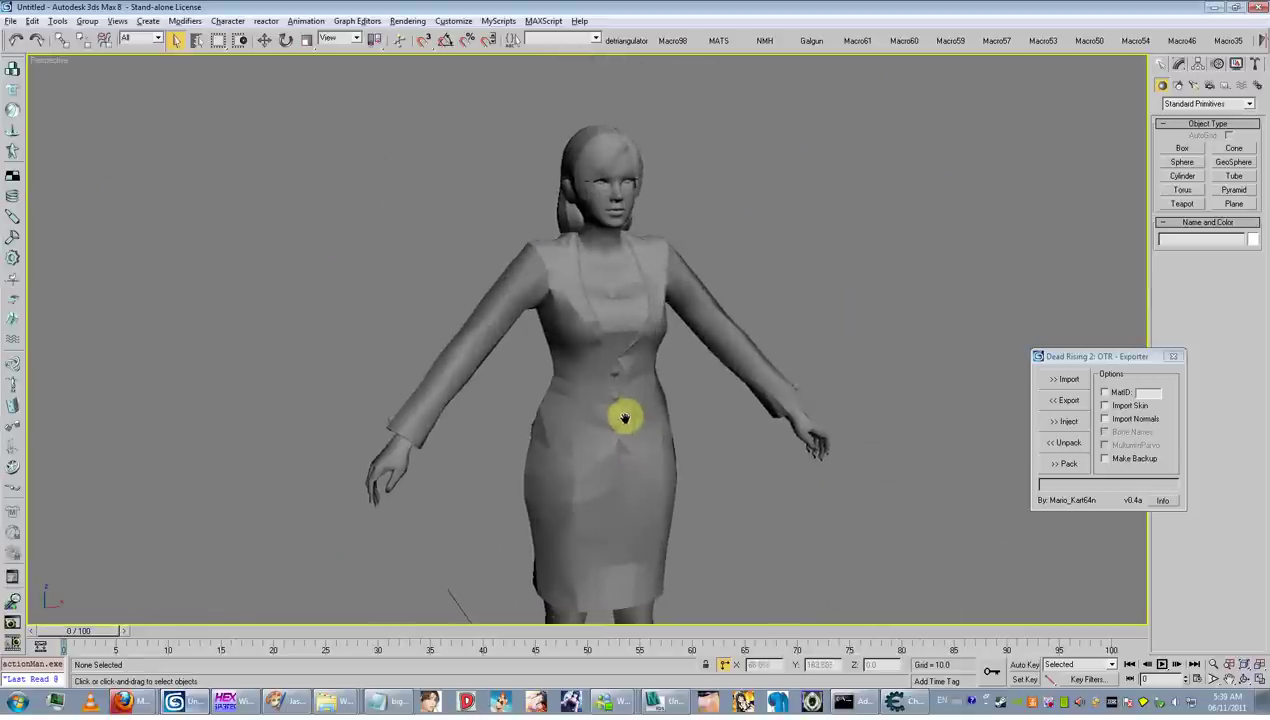
{"action": "middle_click_drag", "start_coordinate": [624, 417], "coordinate": [584, 337], "text": "alt"}
{"action": "key", "text": "alt+Tab"}
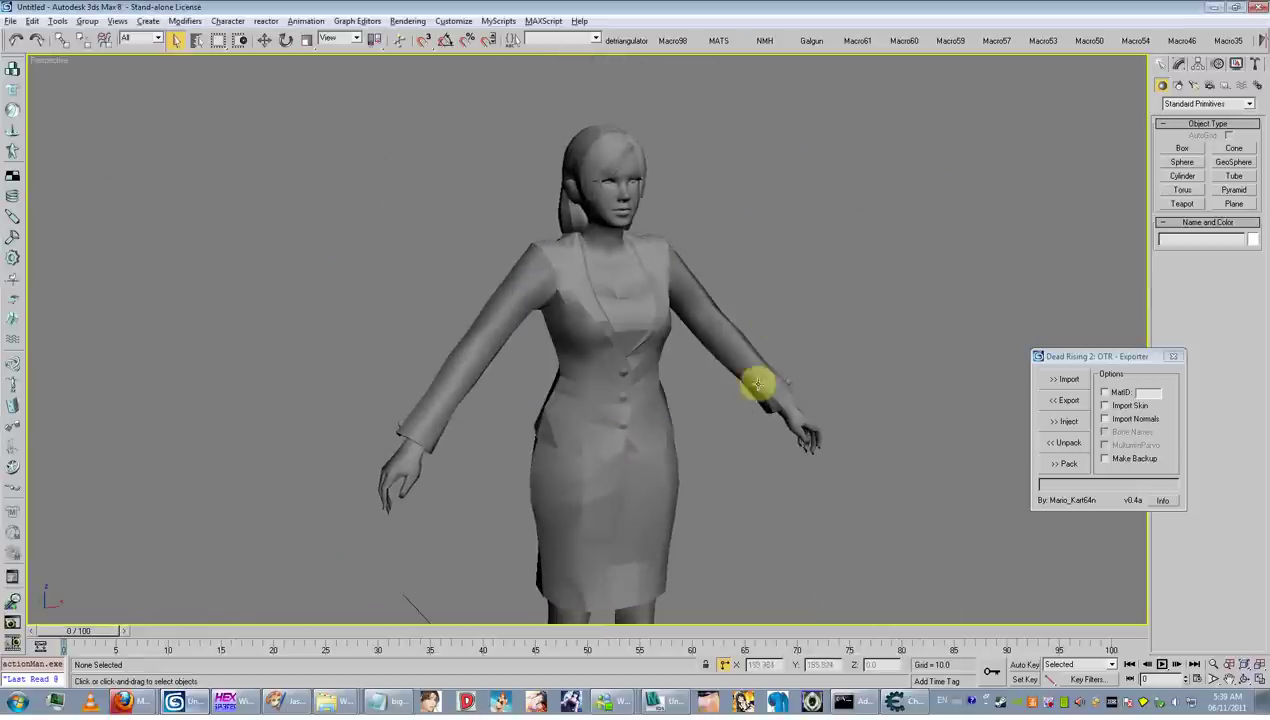
{"action": "scroll", "coordinate": [851, 363], "scroll_direction": "down", "scroll_amount": 3}
{"action": "middle_click_drag", "start_coordinate": [851, 363], "coordinate": [726, 366], "text": "alt"}
{"action": "scroll", "coordinate": [706, 522], "scroll_direction": "up", "scroll_amount": 5}
{"action": "scroll", "coordinate": [718, 443], "scroll_direction": "down", "scroll_amount": 3}
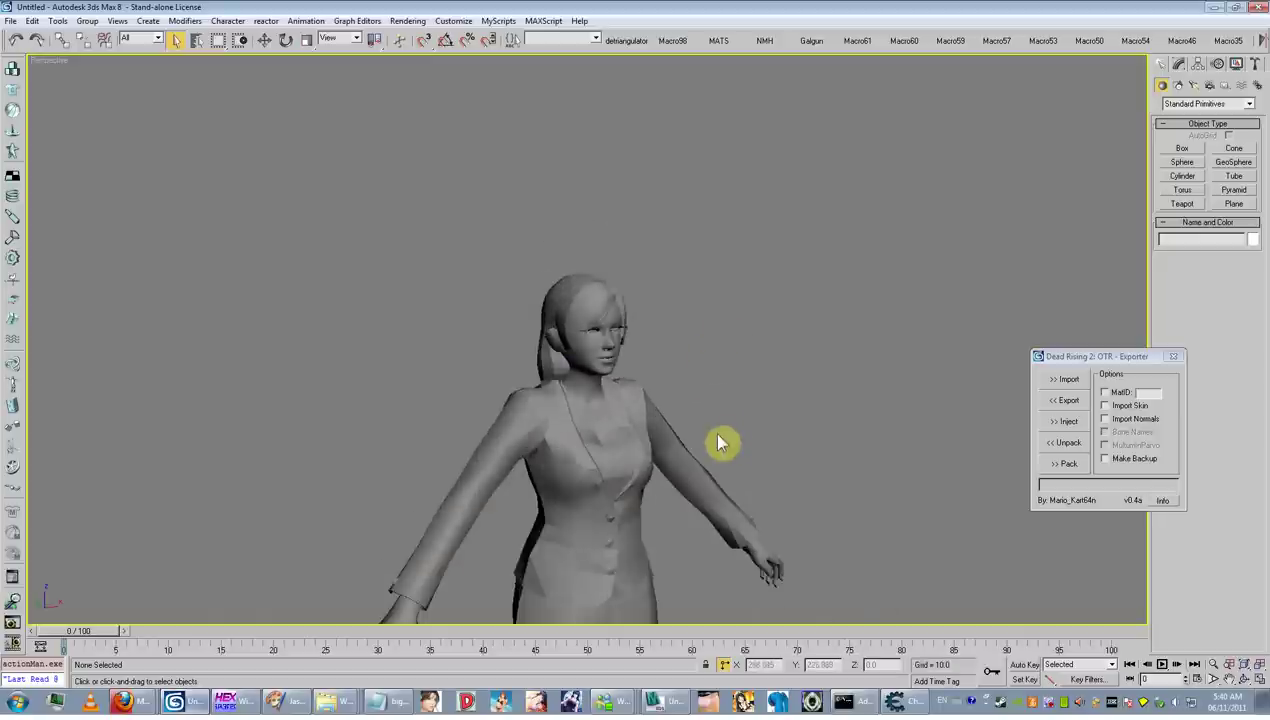
{"action": "scroll", "coordinate": [718, 443], "scroll_direction": "down", "scroll_amount": 3}
{"action": "key", "text": "alt+Tab"}
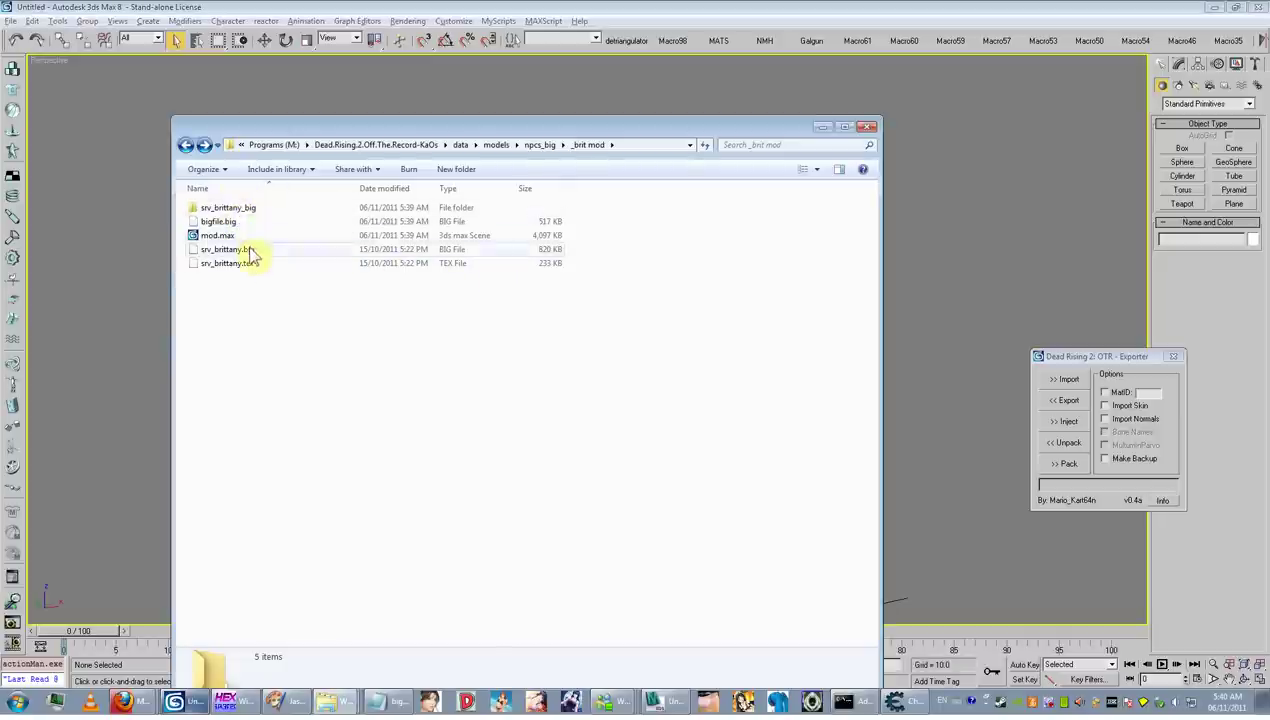
- Run the BIG Extractor script on srv_brittany.tex from the _brit mod folder
{"action": "left_click", "coordinate": [664, 697]}
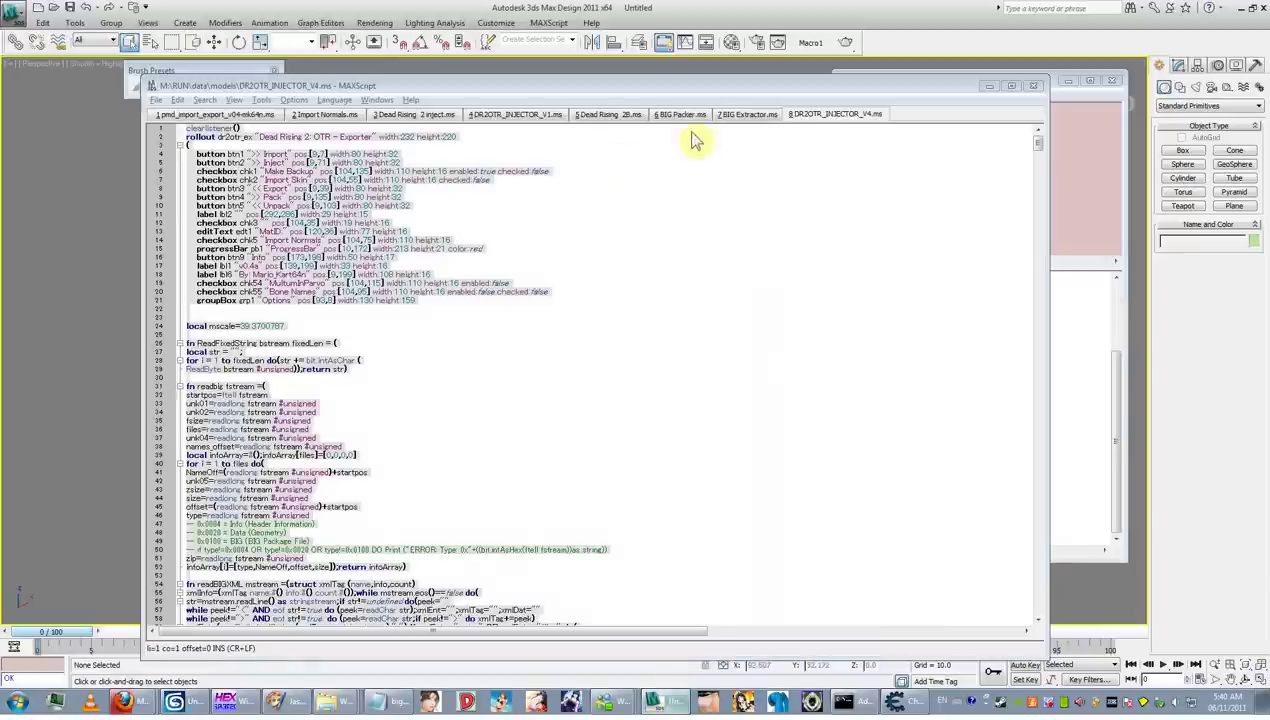
{"action": "left_click", "coordinate": [736, 116]}
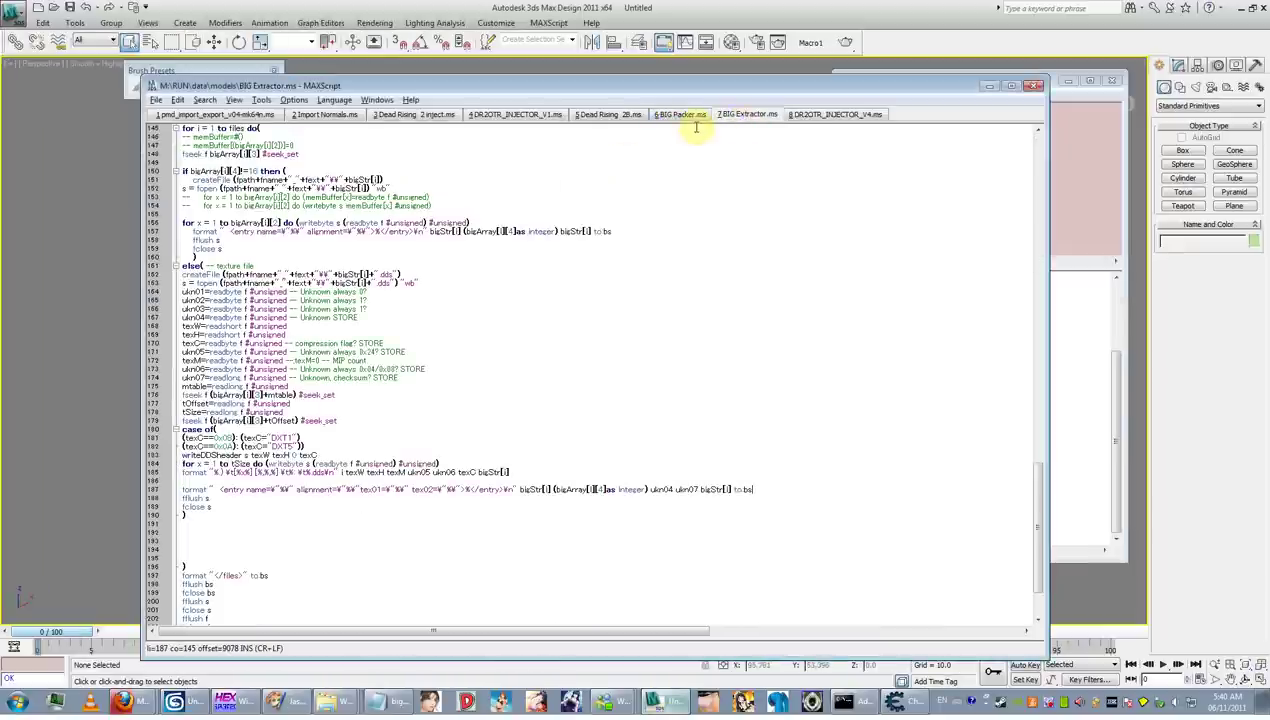
{"action": "key", "text": "ctrl+e"}
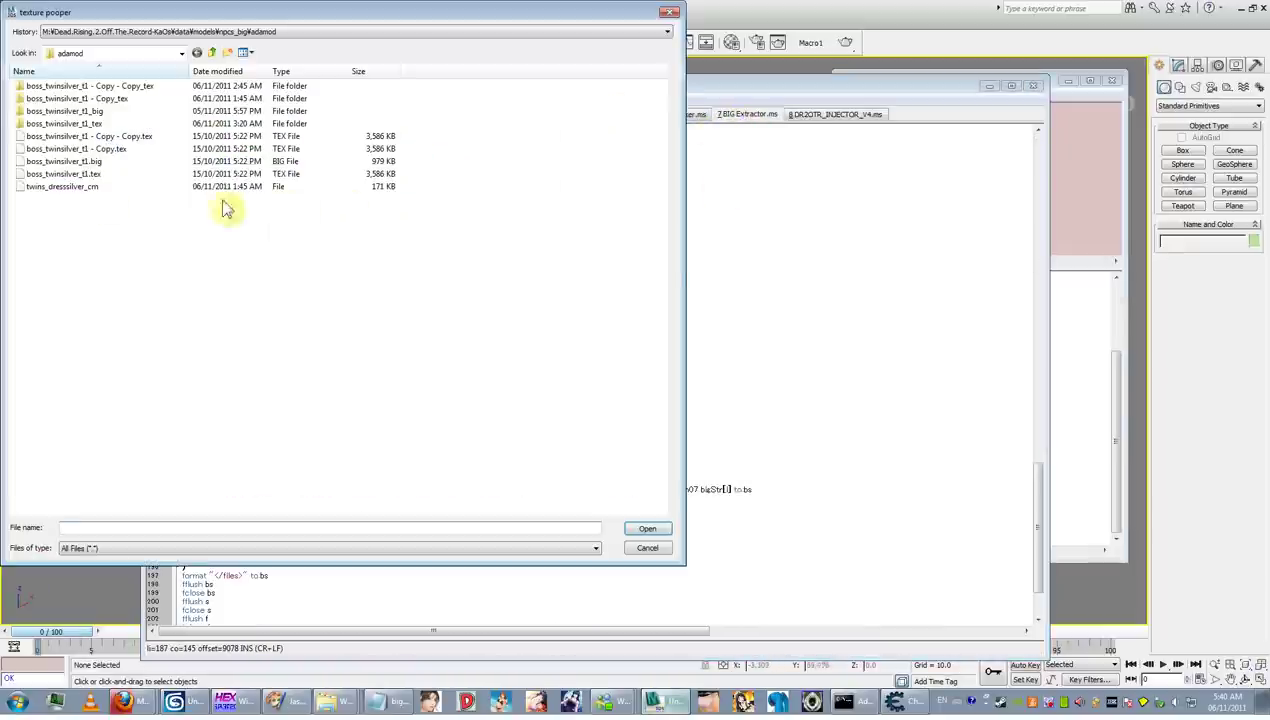
{"action": "key", "text": "alt+Tab"}
{"action": "left_click", "coordinate": [620, 150]}
{"action": "key", "text": "ctrl+c"}
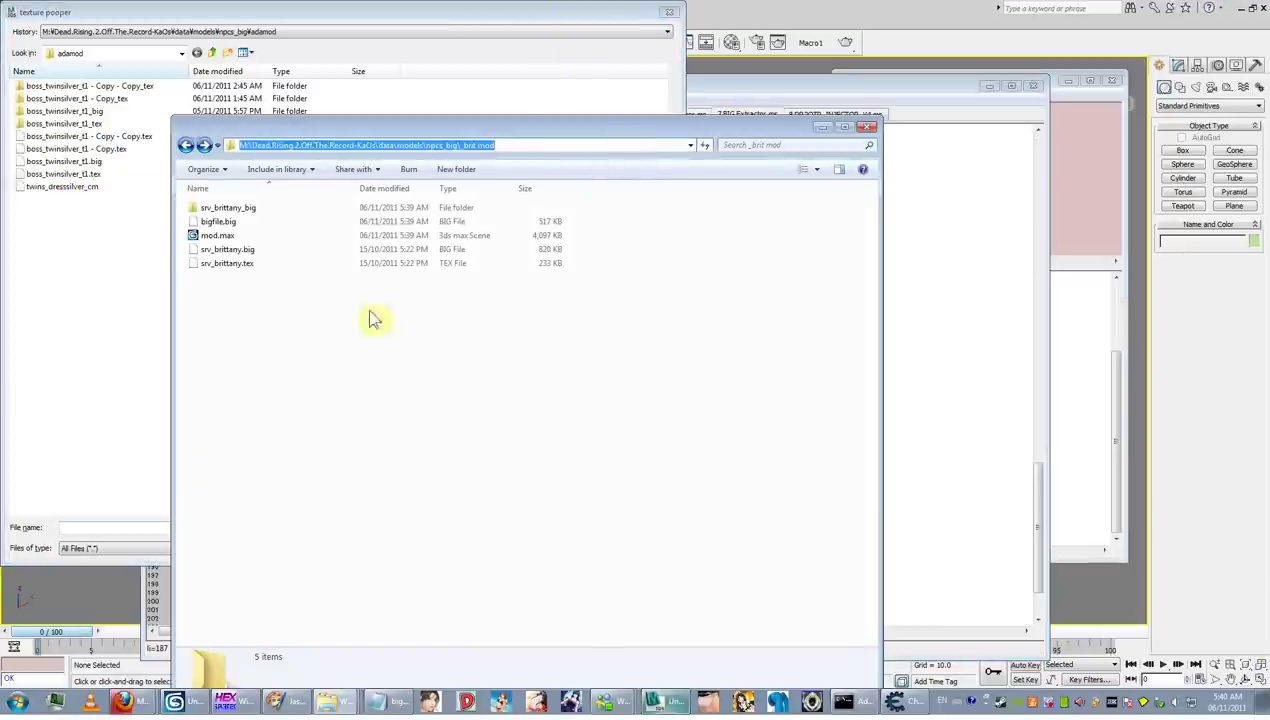
{"action": "left_click", "coordinate": [130, 527]}
{"action": "key", "text": "ctrl+v"}
{"action": "key", "text": "Return"}
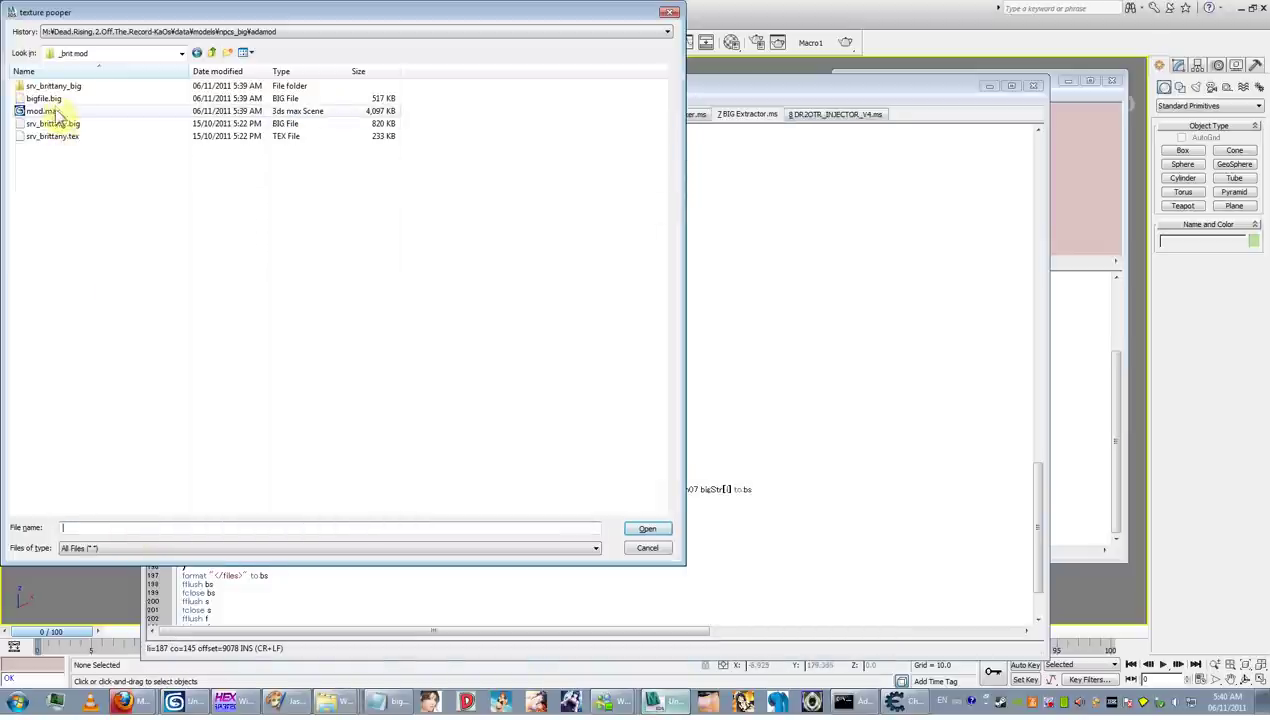
{"action": "left_click", "coordinate": [55, 136]}
{"action": "left_click", "coordinate": [640, 530]}
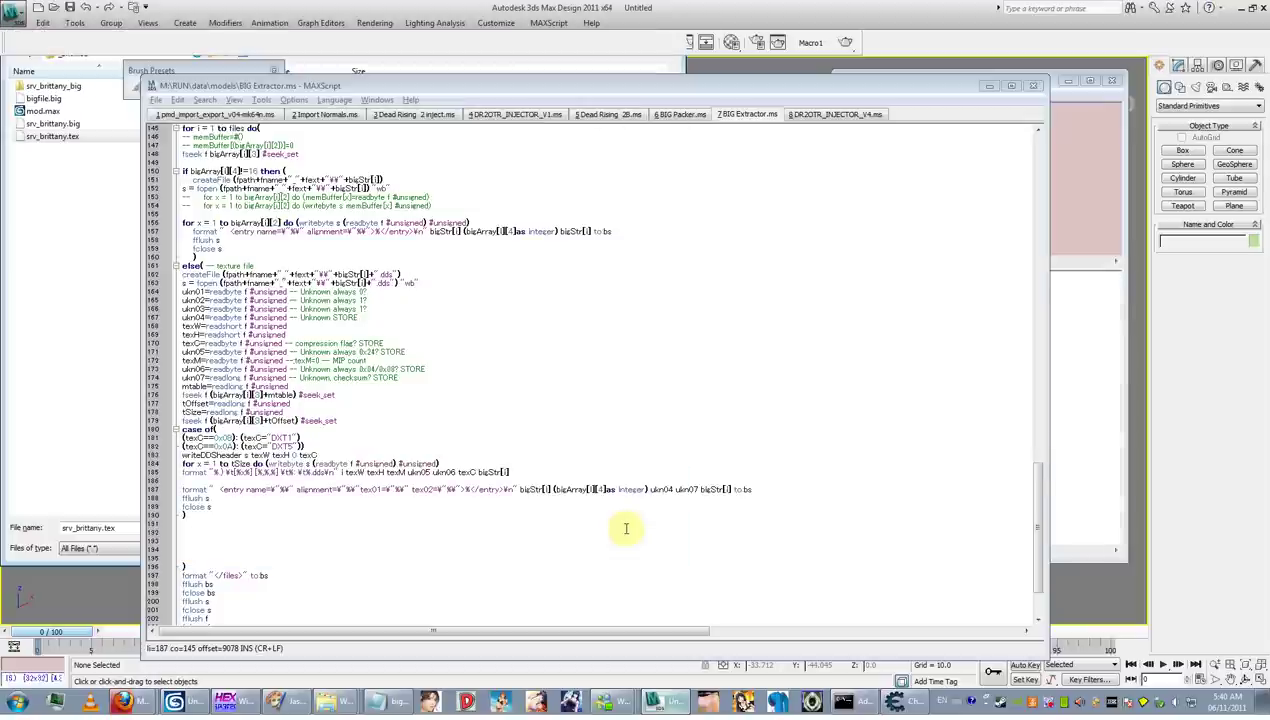
- Open the extracted srv_brittany_tex folder and select its path
{"action": "key", "text": "alt+Tab"}
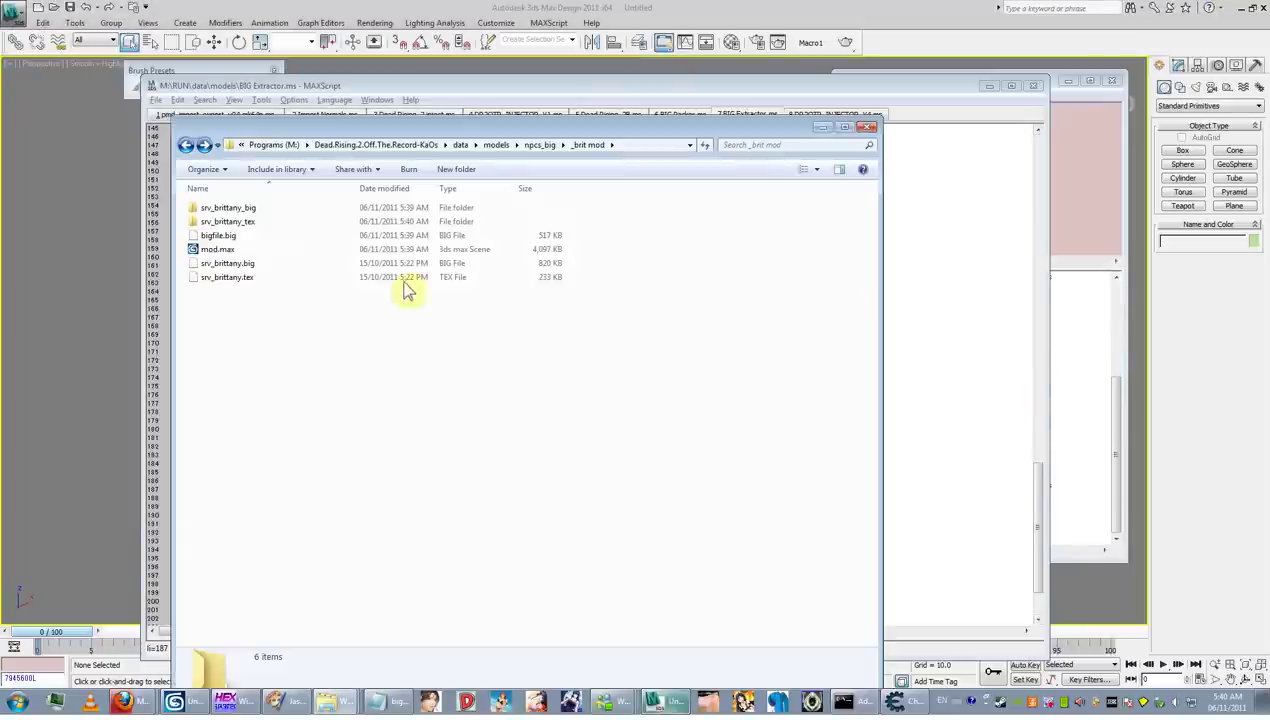
{"action": "double_click", "coordinate": [235, 221]}
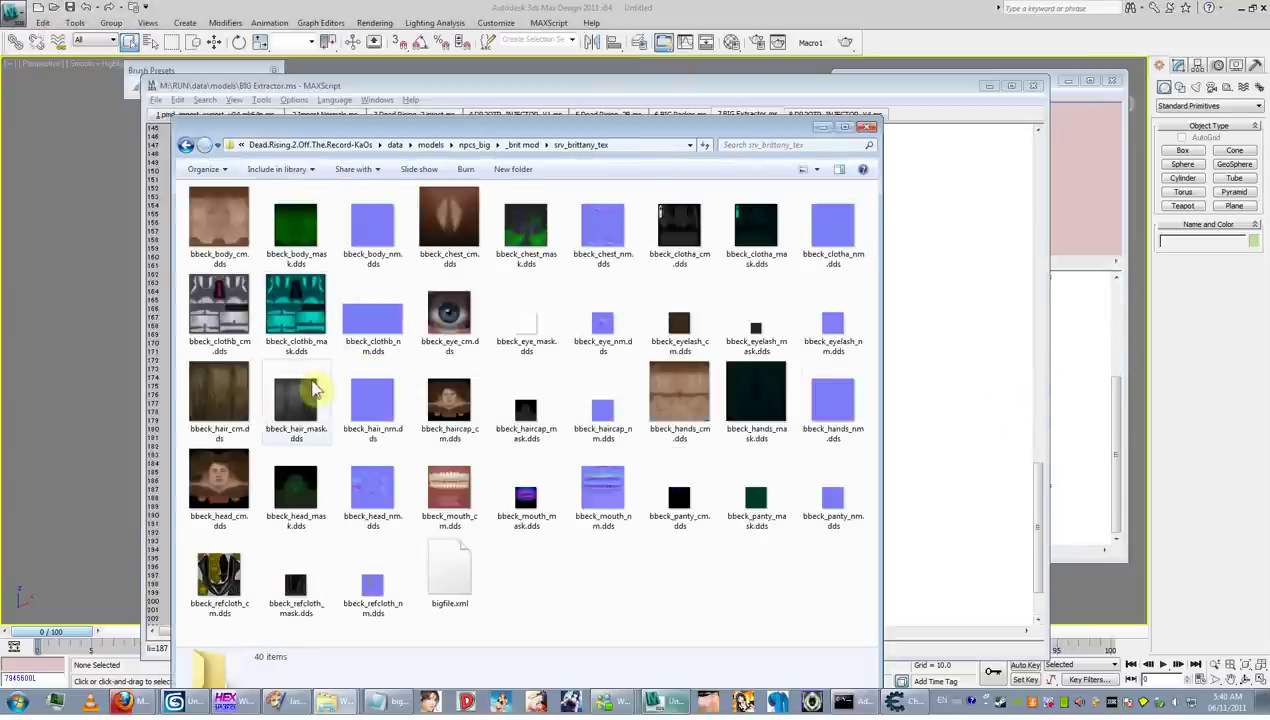
{"action": "left_click", "coordinate": [636, 146]}
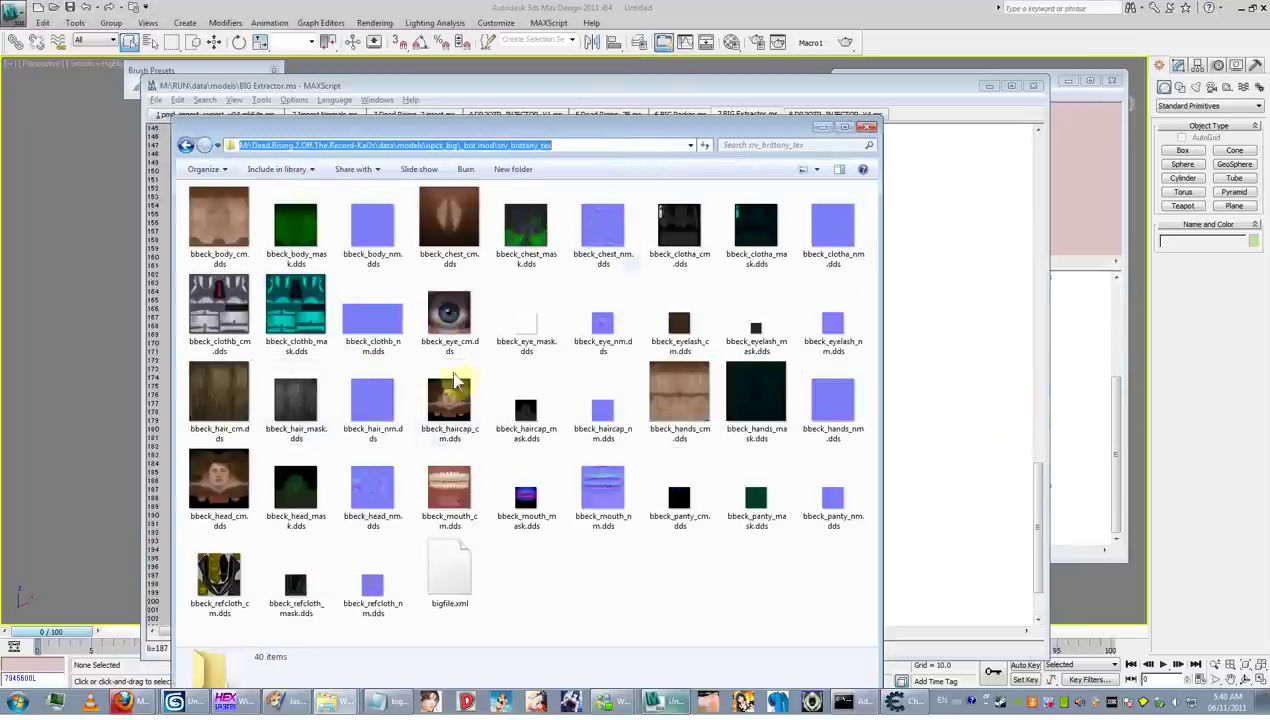
{"action": "left_click", "coordinate": [195, 698]}
- Save the scene as textures.max in srv_brittany_tex and confirm the file in Explorer
{"action": "left_click", "coordinate": [11, 21]}
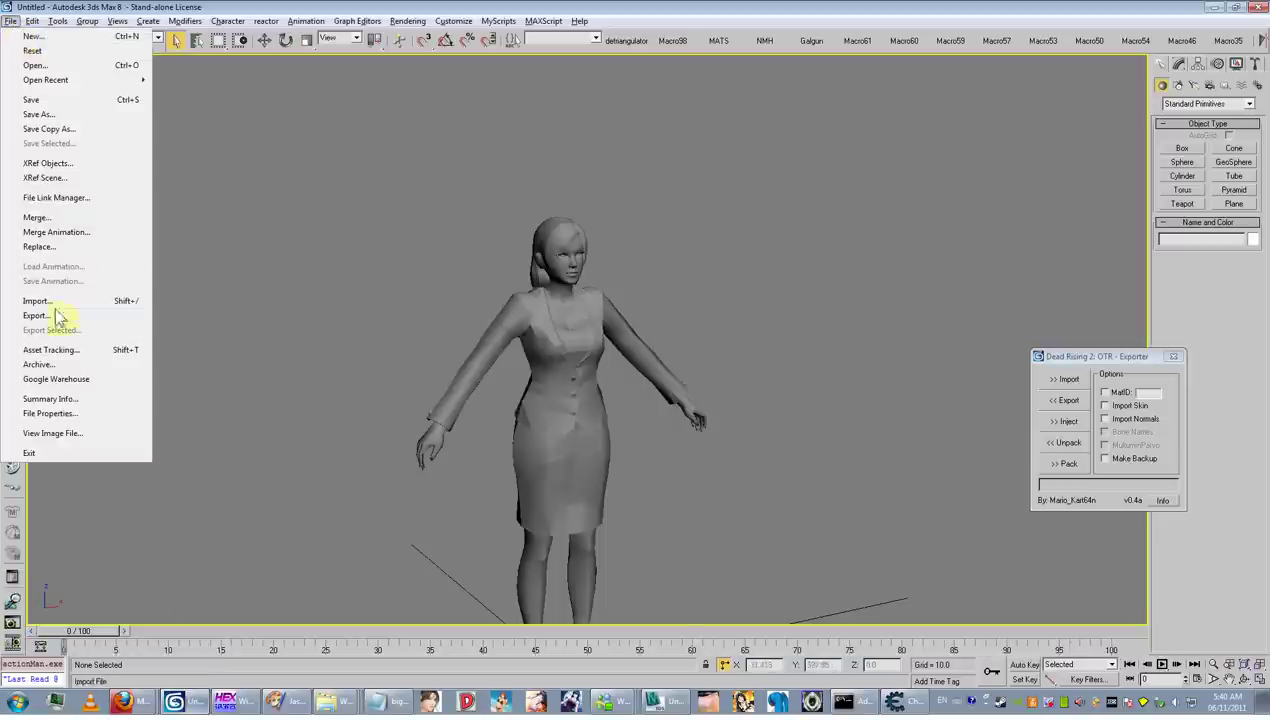
{"action": "left_click", "coordinate": [50, 350]}
{"action": "left_click", "coordinate": [948, 148]}
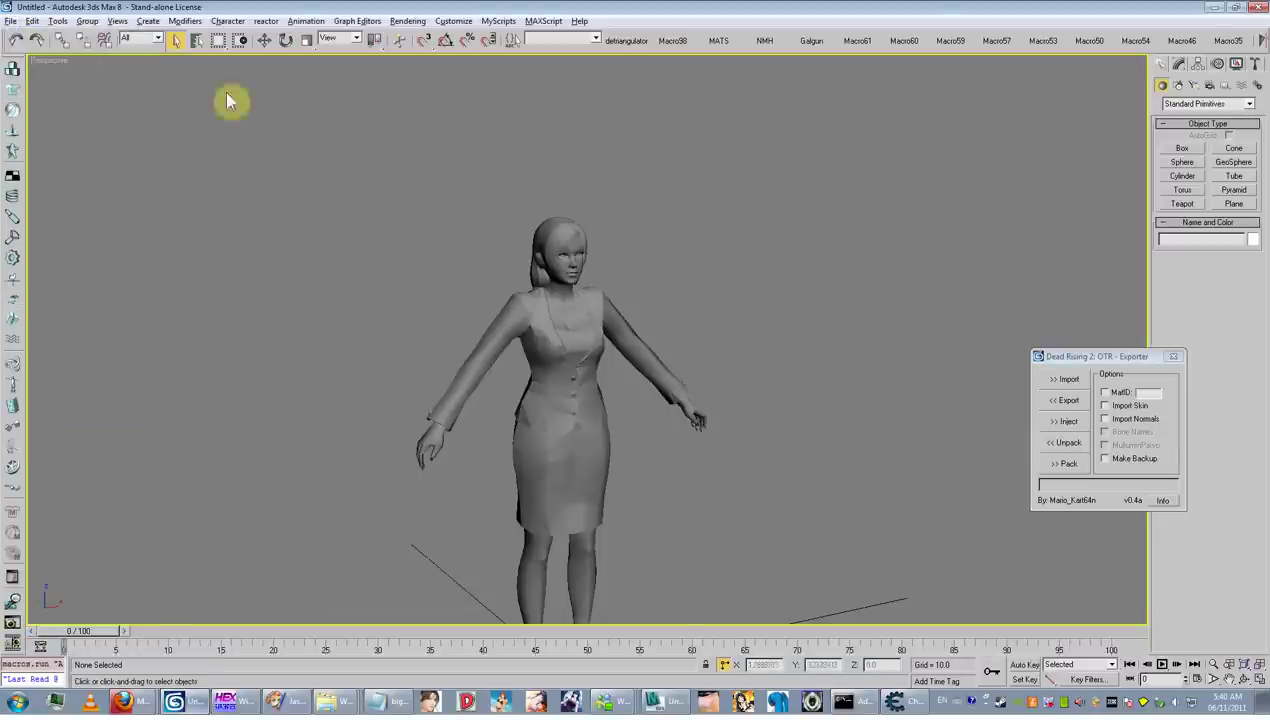
{"action": "left_click", "coordinate": [11, 21]}
{"action": "left_click", "coordinate": [38, 99]}
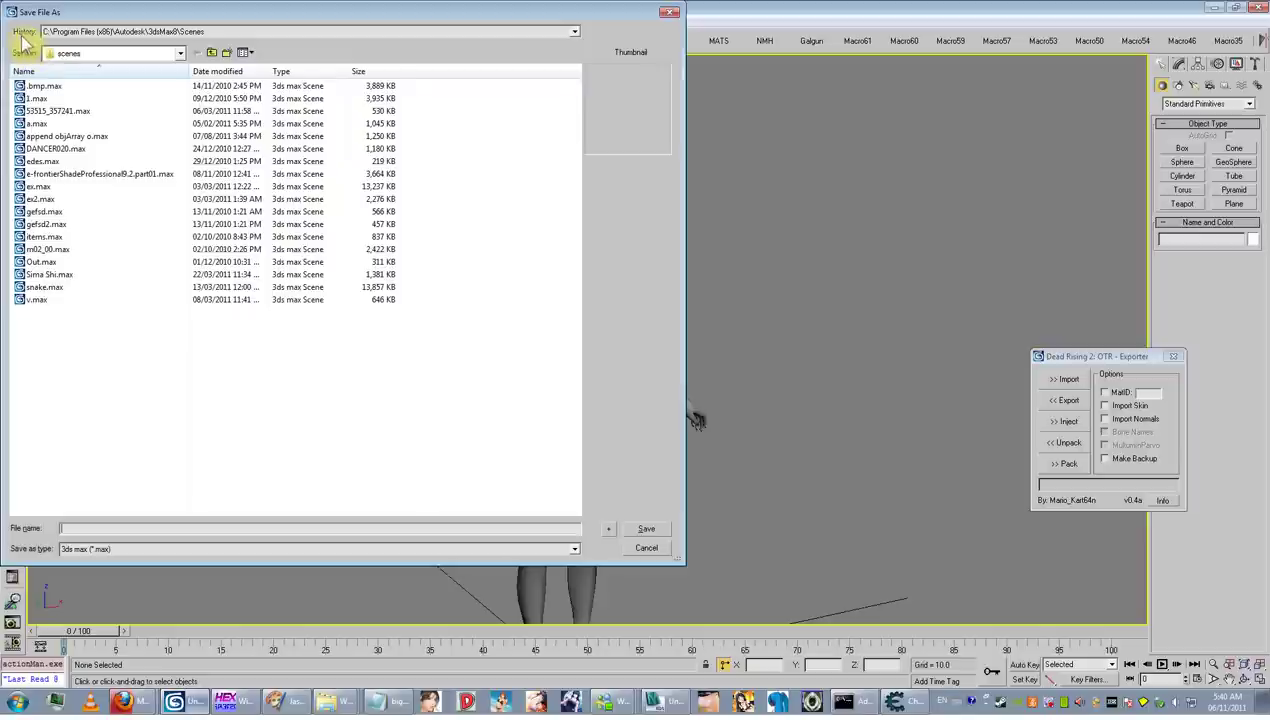
{"action": "key", "text": "Return"}
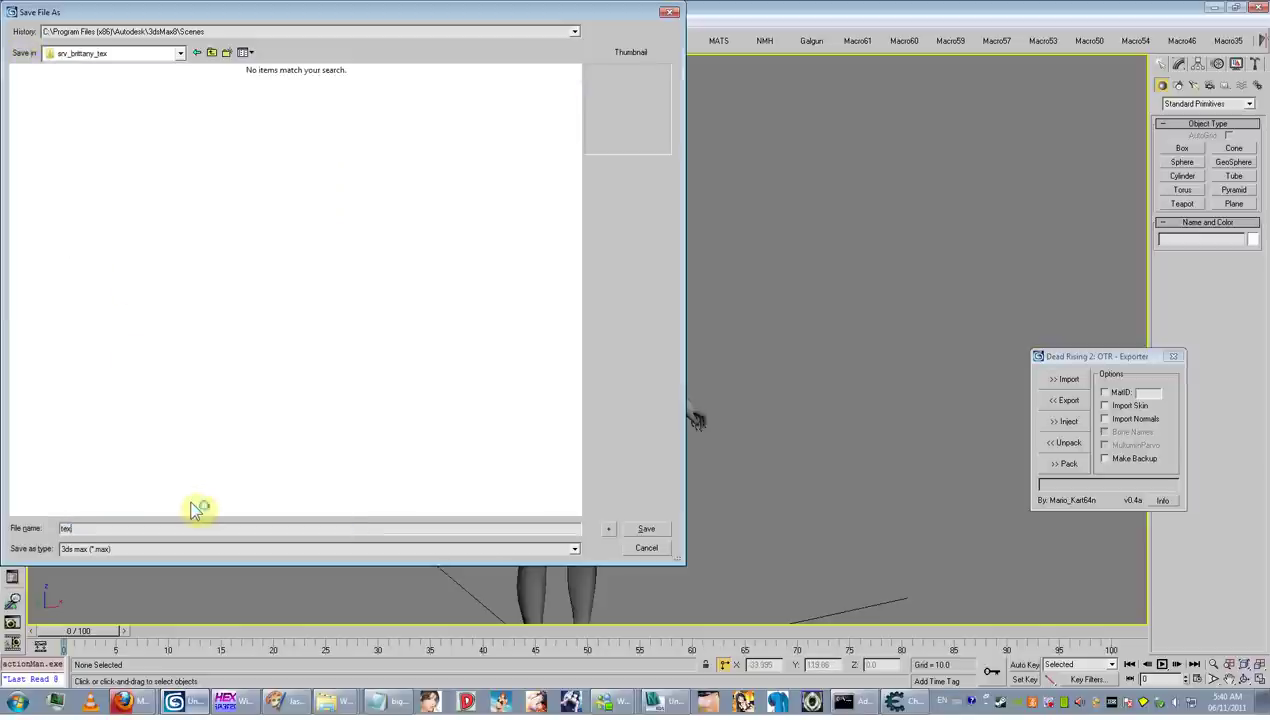
{"action": "type", "text": "textures"}
{"action": "key", "text": "Return"}
{"action": "key", "text": "alt+Tab"}
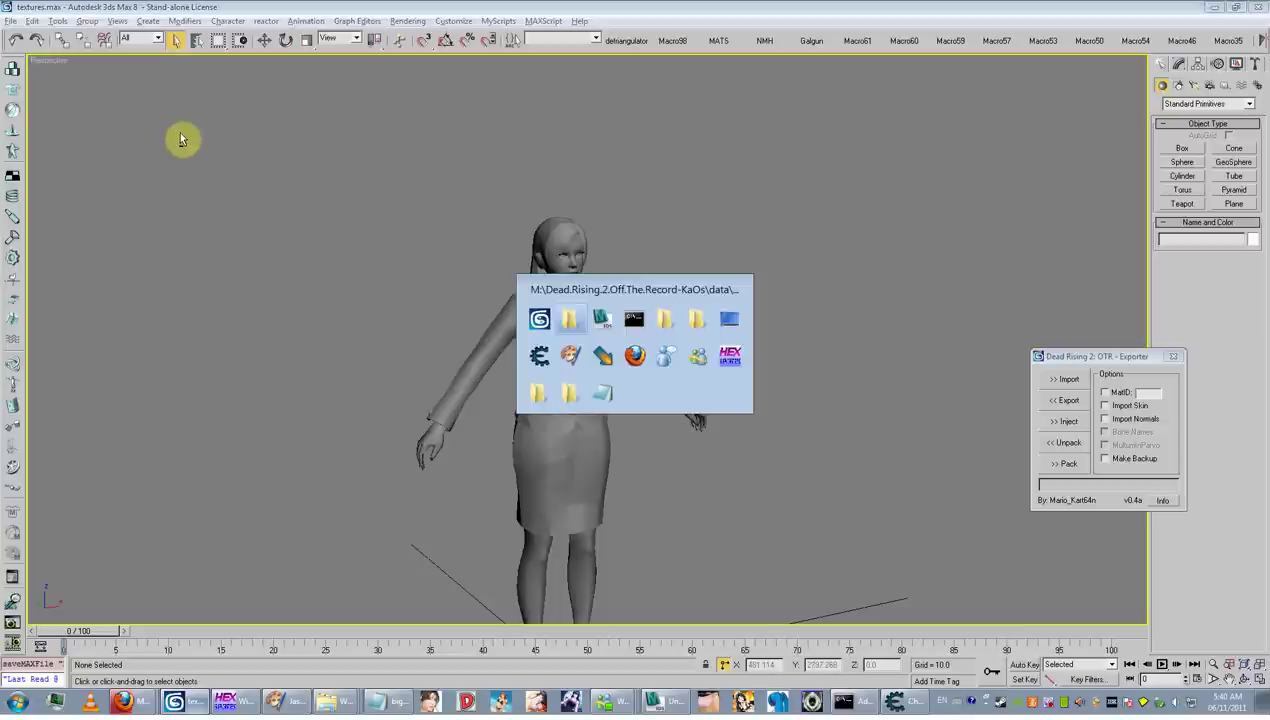
{"action": "left_click", "coordinate": [549, 582]}
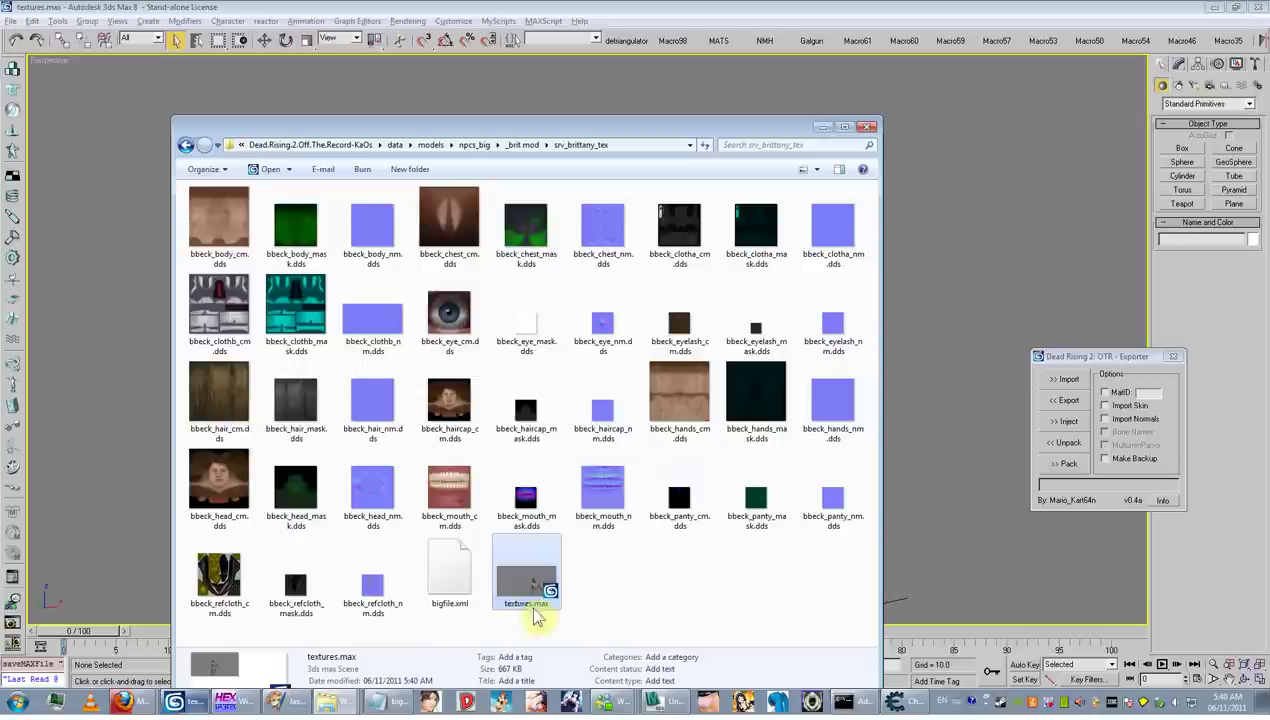
{"action": "left_click", "coordinate": [11, 21]}
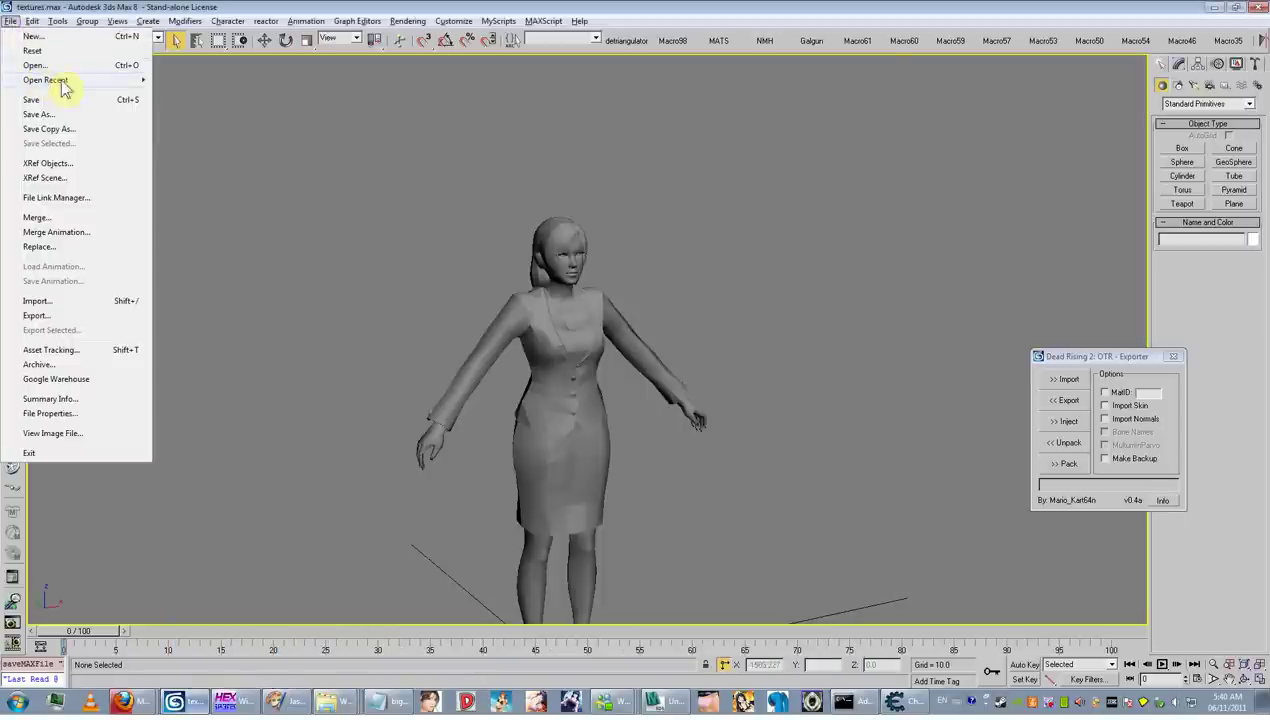
- Reopen textures.max from recent files and activate all maps in the viewport
{"action": "mouse_move", "coordinate": [62, 84]}
{"action": "left_click", "coordinate": [207, 94]}
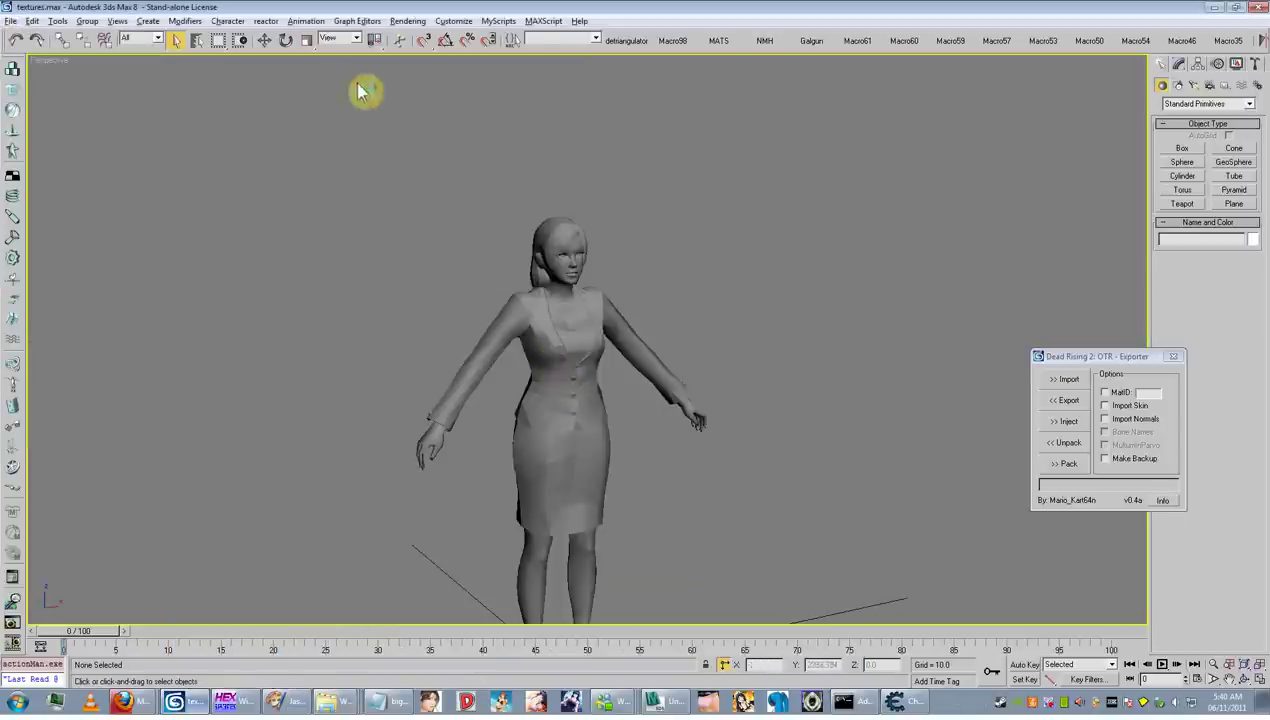
{"action": "left_click", "coordinate": [119, 21]}
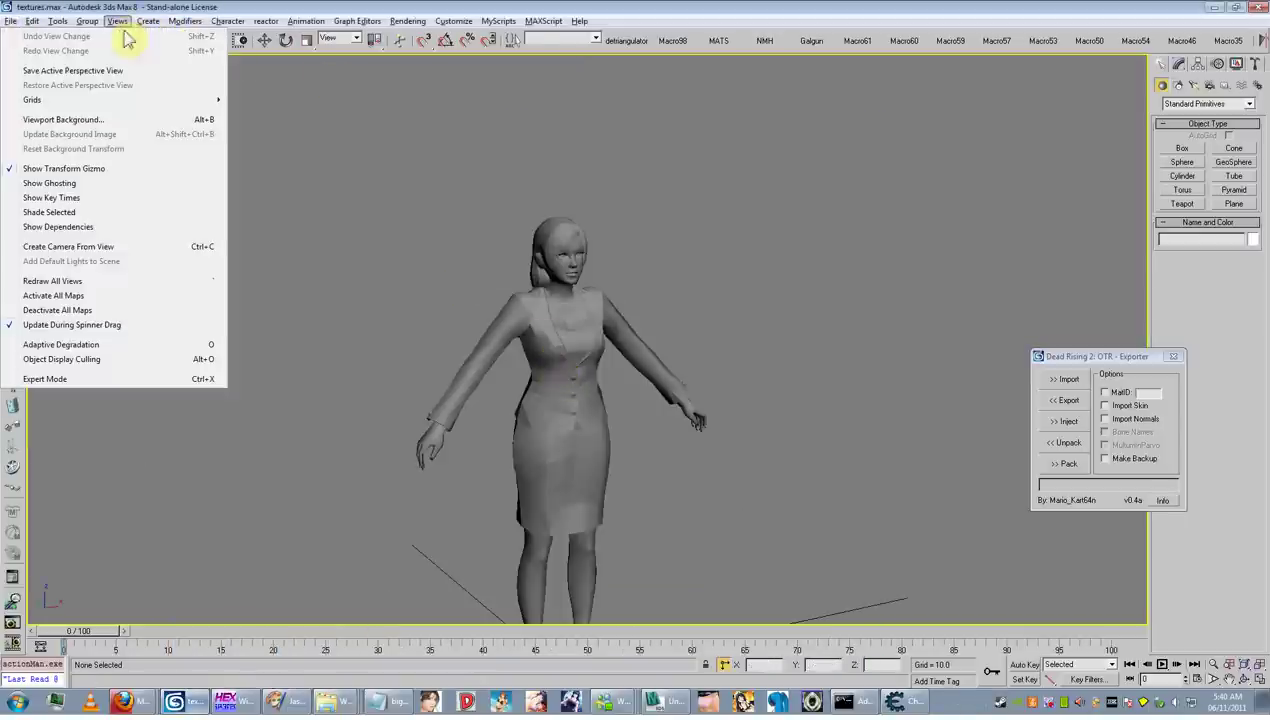
{"action": "left_click", "coordinate": [62, 296]}
- Orbit and zoom around the textured character to inspect her face, hair, glasses and suit
{"action": "scroll", "coordinate": [320, 320], "scroll_direction": "up", "scroll_amount": 8}
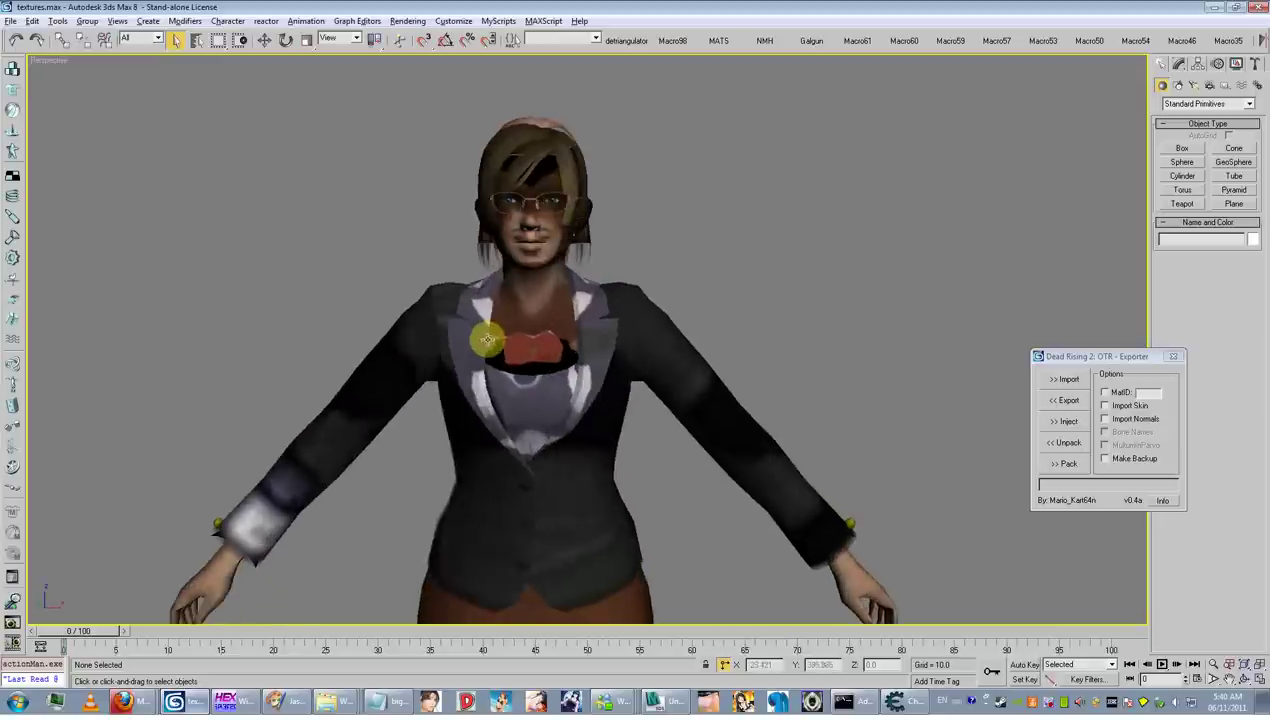
{"action": "scroll", "coordinate": [485, 330], "scroll_direction": "up", "scroll_amount": 6}
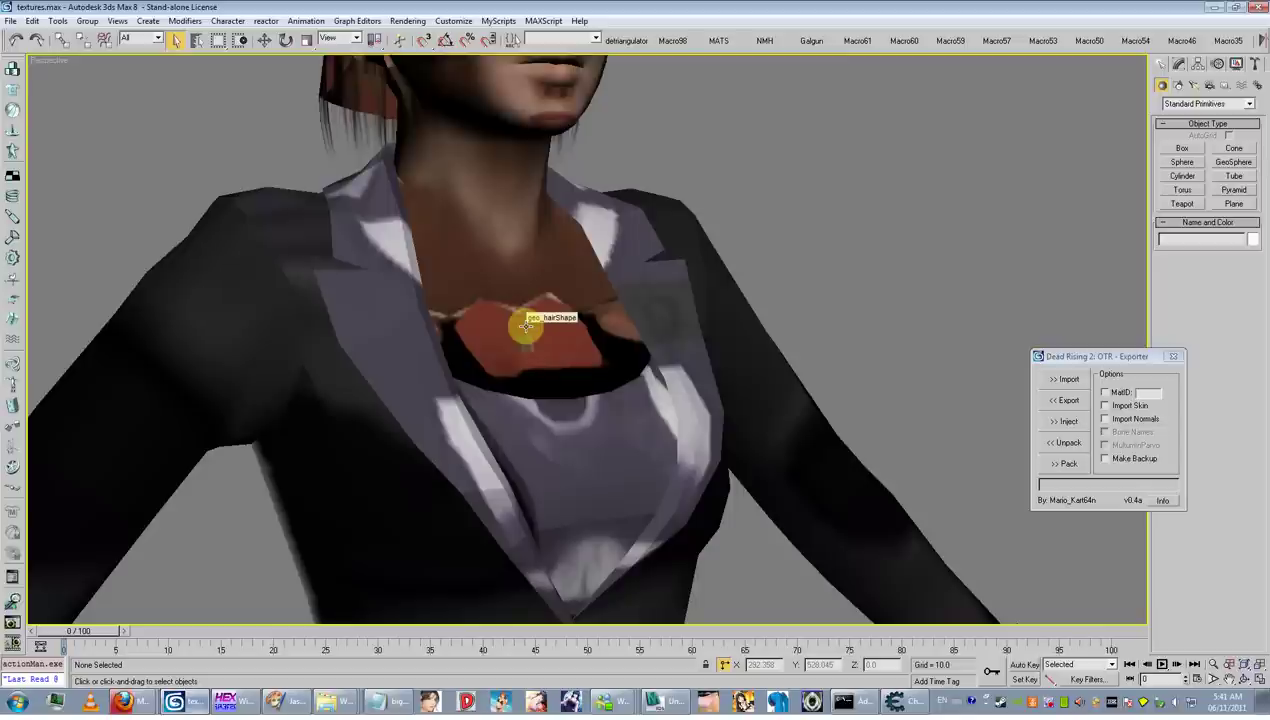
{"action": "scroll", "coordinate": [526, 326], "scroll_direction": "down", "scroll_amount": 5}
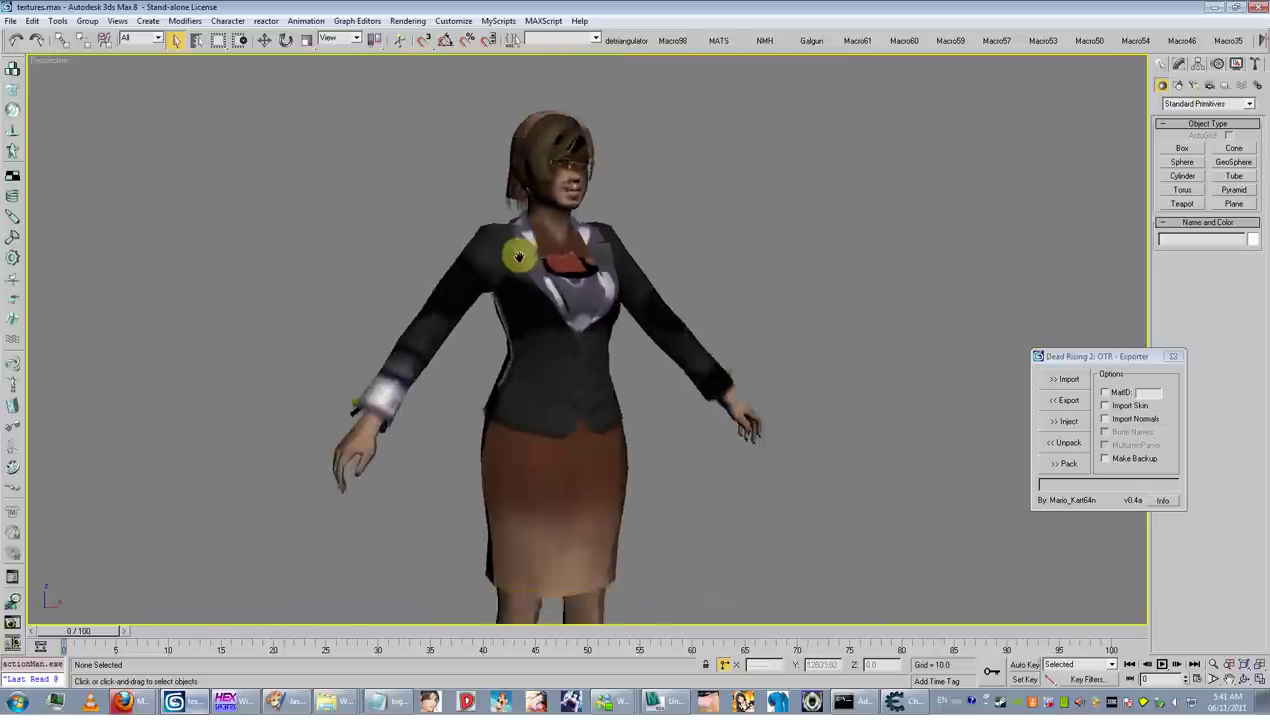
{"action": "middle_click_drag", "start_coordinate": [519, 249], "coordinate": [377, 232], "text": "alt"}
{"action": "scroll", "coordinate": [477, 338], "scroll_direction": "up", "scroll_amount": 4}
{"action": "middle_click_drag", "start_coordinate": [477, 338], "coordinate": [773, 397], "text": "alt"}
{"action": "scroll", "coordinate": [530, 281], "scroll_direction": "down", "scroll_amount": 3}
{"action": "scroll", "coordinate": [563, 368], "scroll_direction": "up", "scroll_amount": 2}
{"action": "scroll", "coordinate": [609, 453], "scroll_direction": "up", "scroll_amount": 2}
{"action": "scroll", "coordinate": [556, 376], "scroll_direction": "up", "scroll_amount": 1}
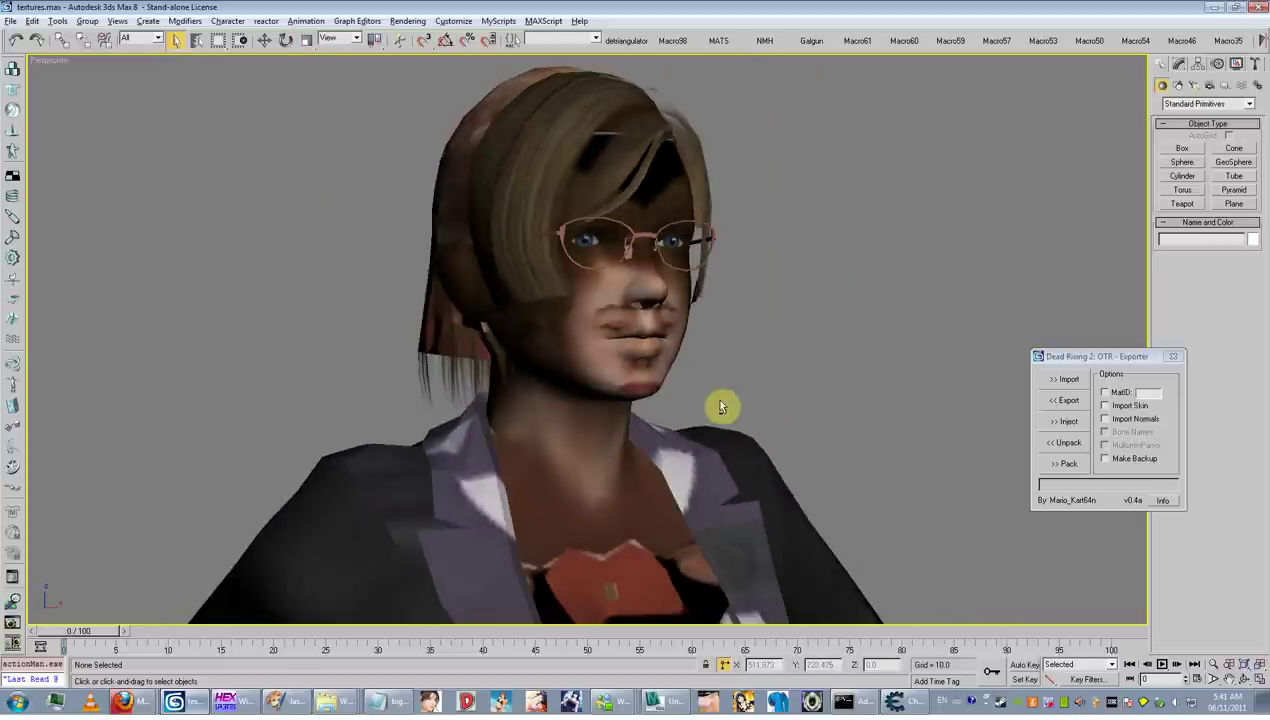
{"action": "scroll", "coordinate": [720, 406], "scroll_direction": "down", "scroll_amount": 3}
{"action": "scroll", "coordinate": [609, 363], "scroll_direction": "up", "scroll_amount": 5}
{"action": "scroll", "coordinate": [1066, 595], "scroll_direction": "down", "scroll_amount": 2}
- Drag bbeck_head_cm.dds from the texture folder onto the viewport
{"action": "key", "text": "alt+Tab"}
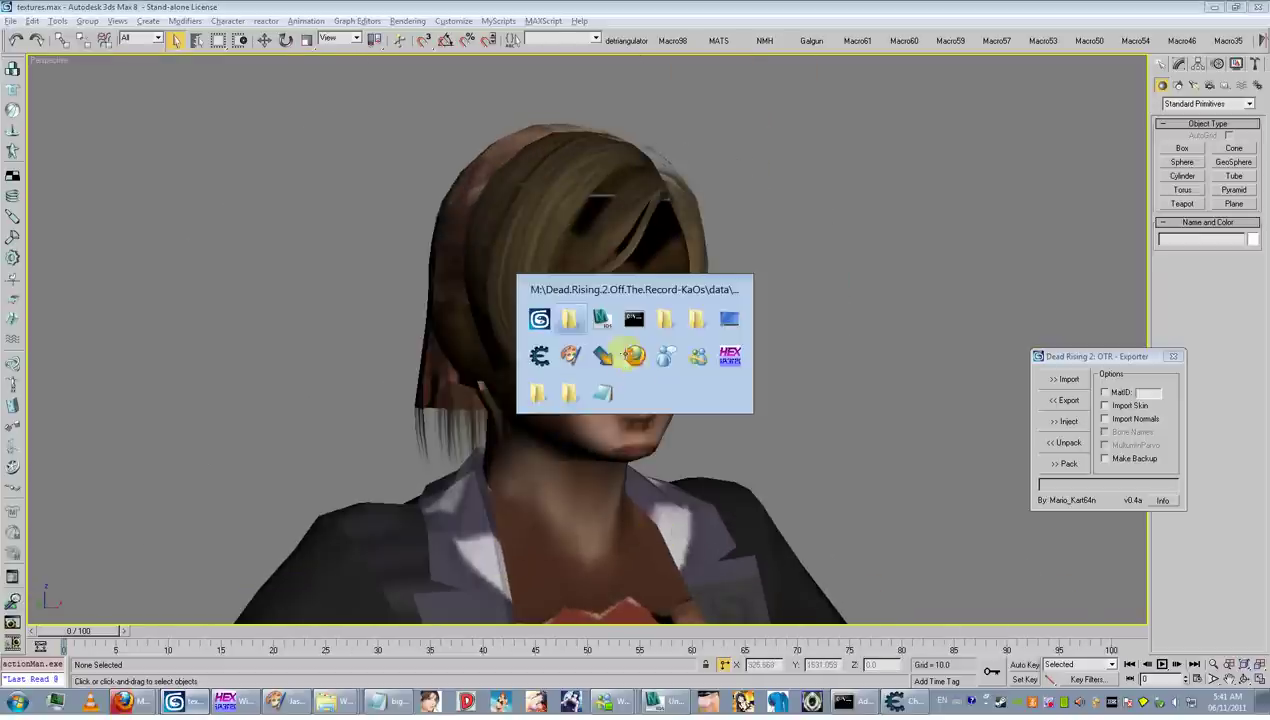
{"action": "left_click_drag", "start_coordinate": [405, 133], "coordinate": [927, 70]}
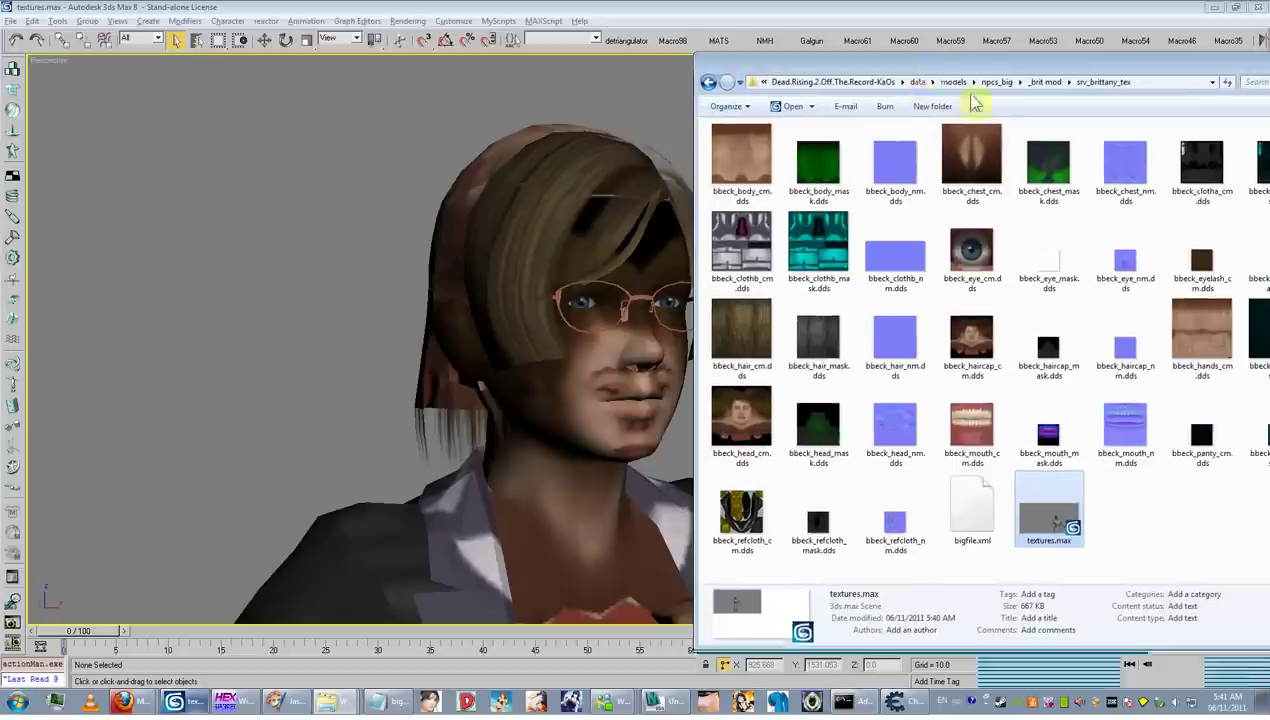
{"action": "left_click", "coordinate": [722, 458]}
{"action": "left_click_drag", "start_coordinate": [765, 440], "coordinate": [743, 333]}
{"action": "key", "text": "alt+Tab"}
{"action": "key", "text": "alt+Tab"}
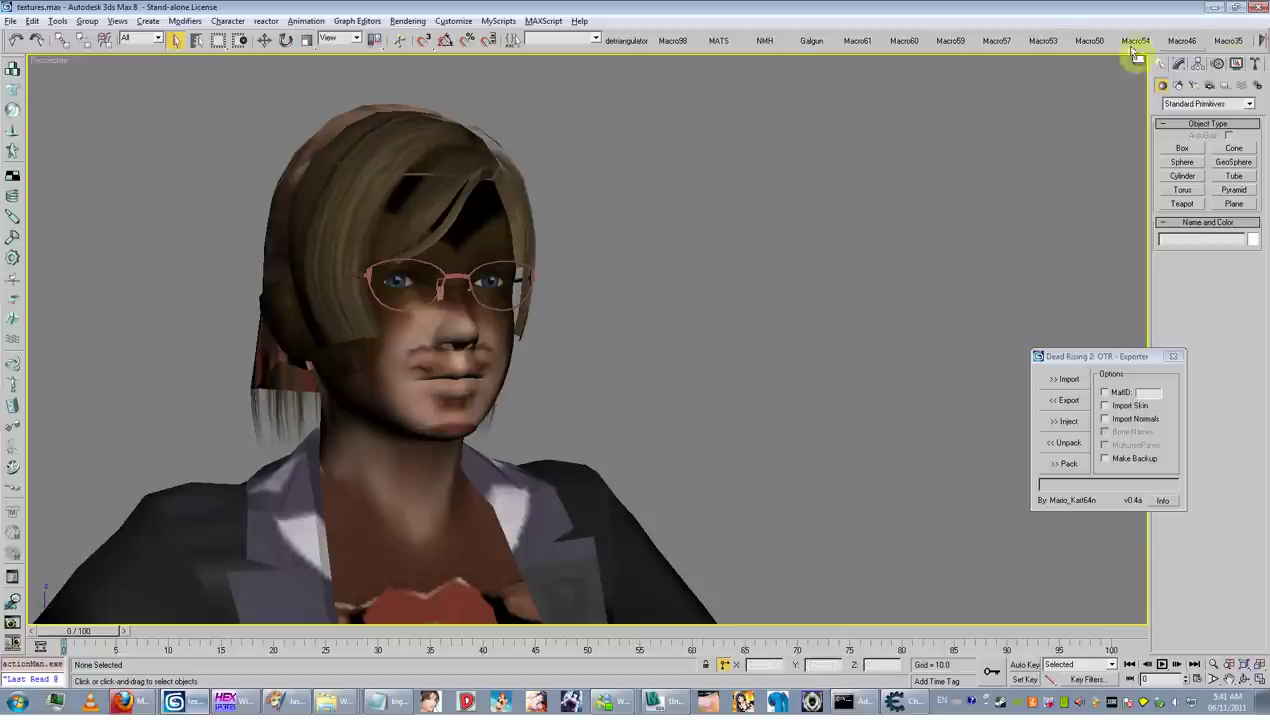
{"action": "left_click_drag", "start_coordinate": [547, 52], "coordinate": [255, 48]}
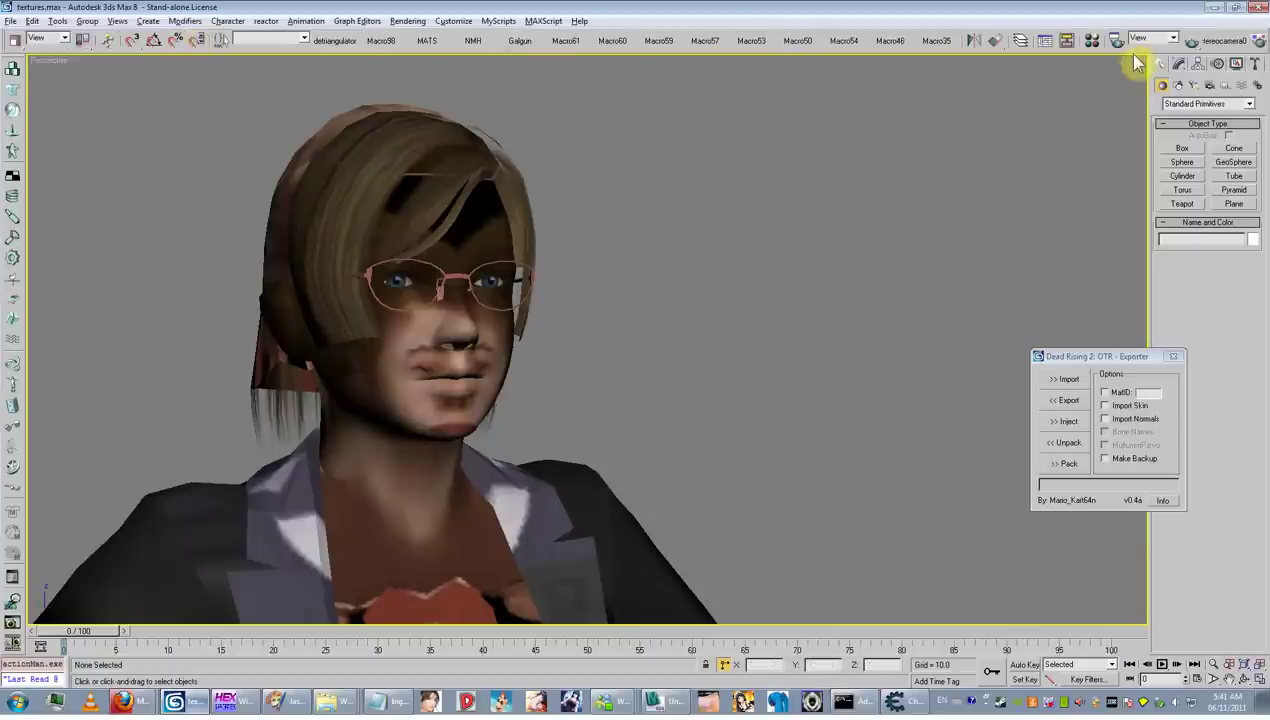
- Open the Material Editor, select geo_headShape, and enable exporting material IDs
{"action": "left_click", "coordinate": [1089, 45]}
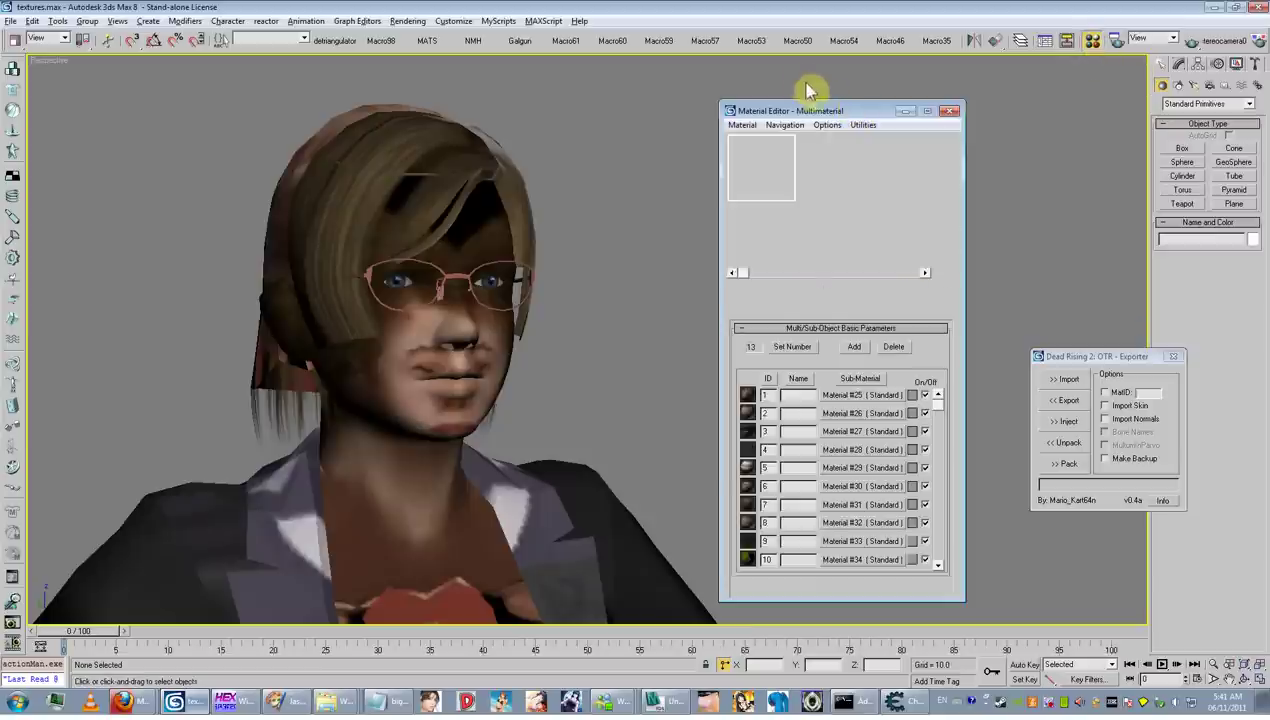
{"action": "left_click_drag", "start_coordinate": [683, 50], "coordinate": [1198, 58]}
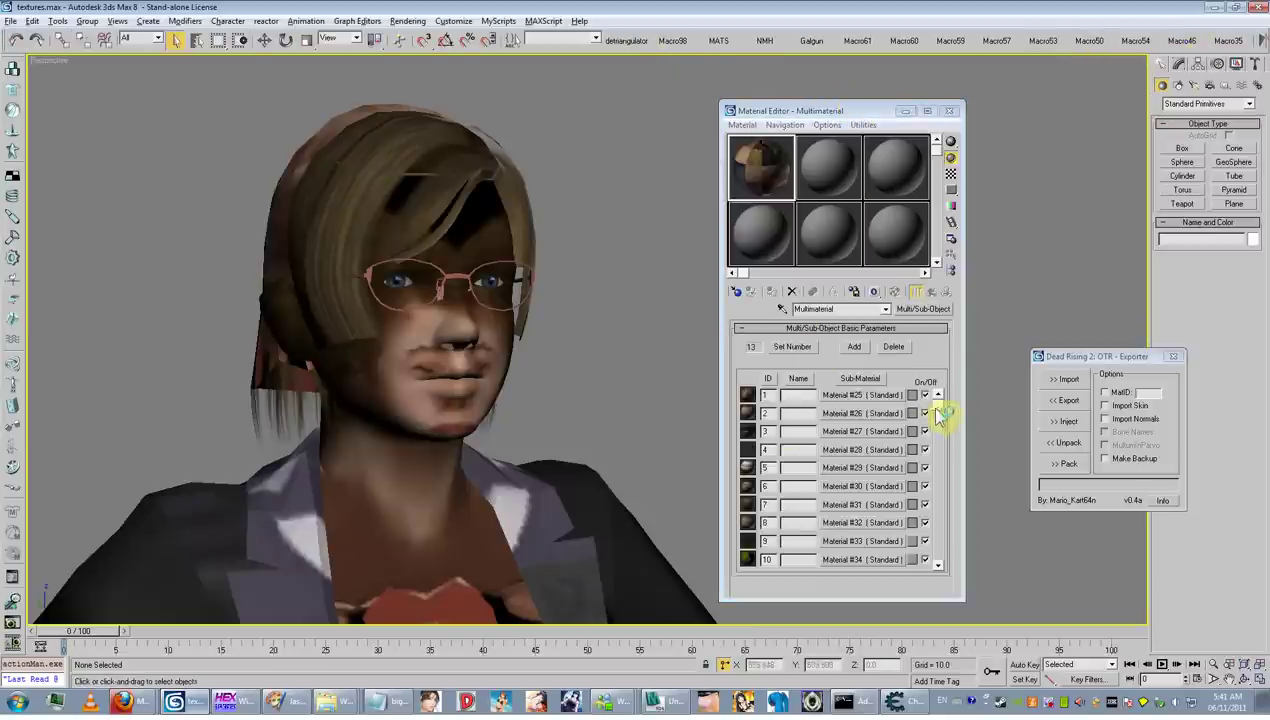
{"action": "left_click_drag", "start_coordinate": [938, 405], "coordinate": [947, 545]}
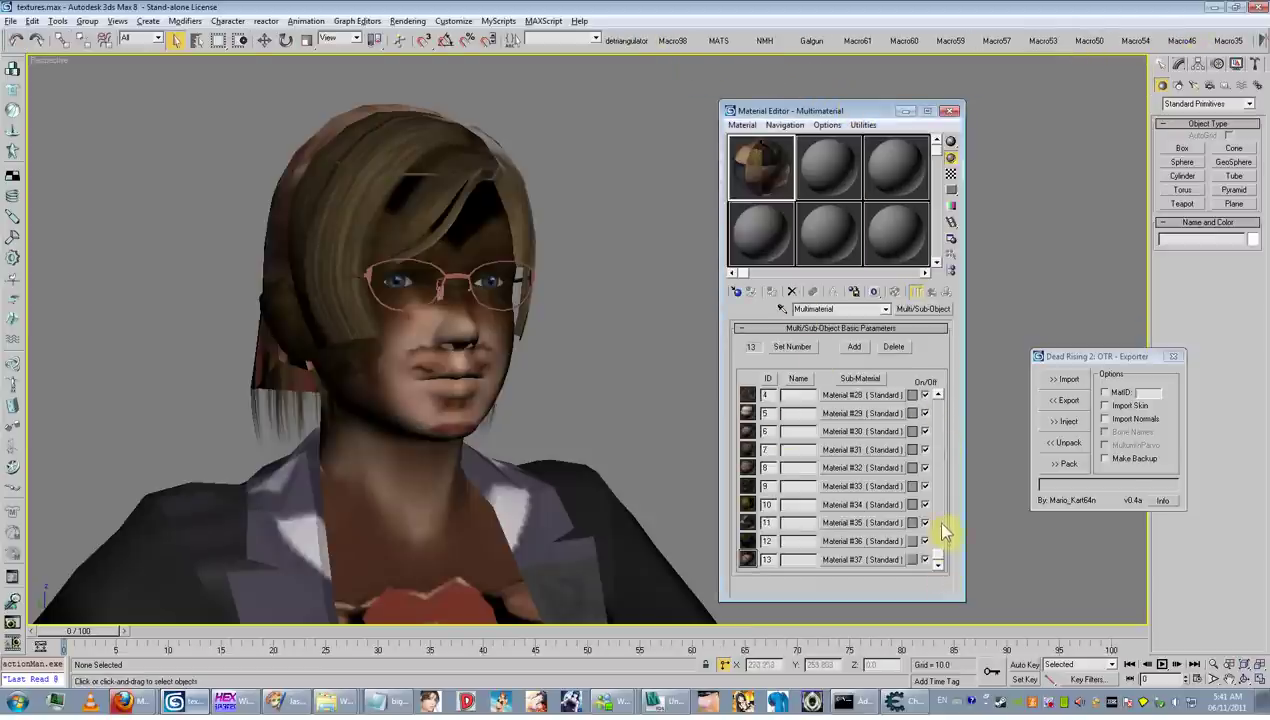
{"action": "scroll", "coordinate": [945, 425], "scroll_direction": "up", "scroll_amount": 1}
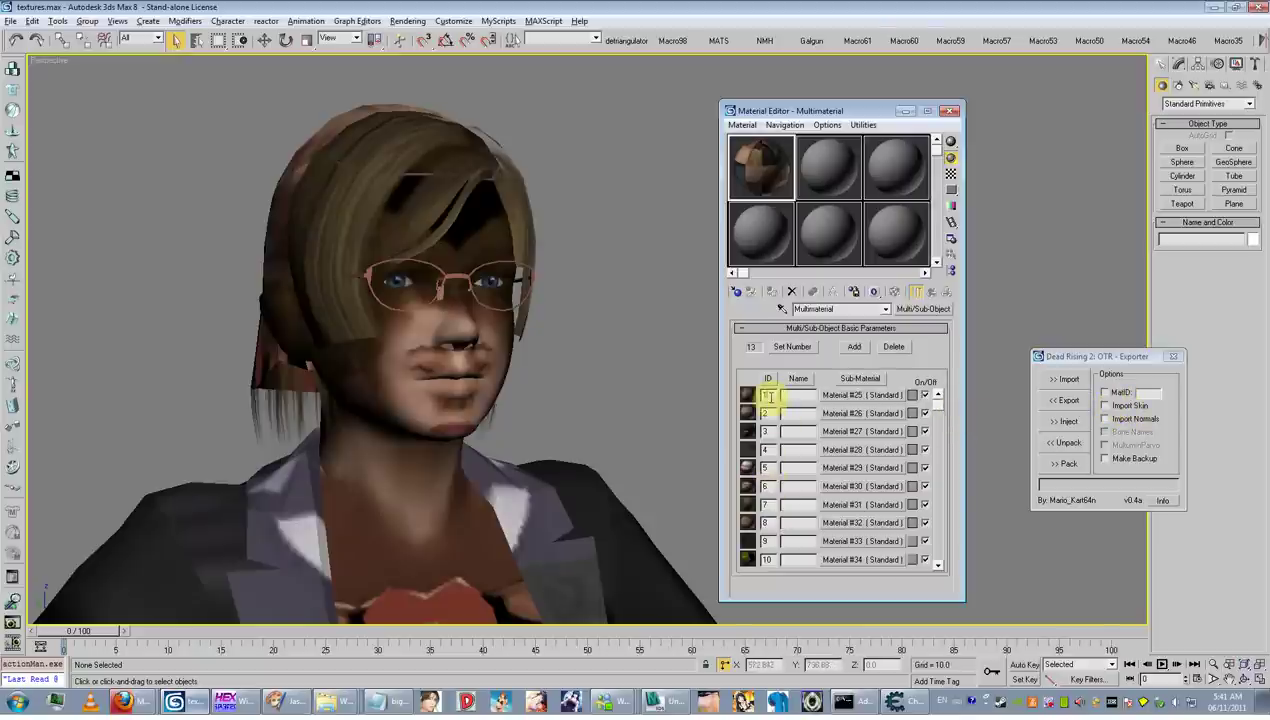
{"action": "scroll", "coordinate": [944, 488], "scroll_direction": "down", "scroll_amount": 1}
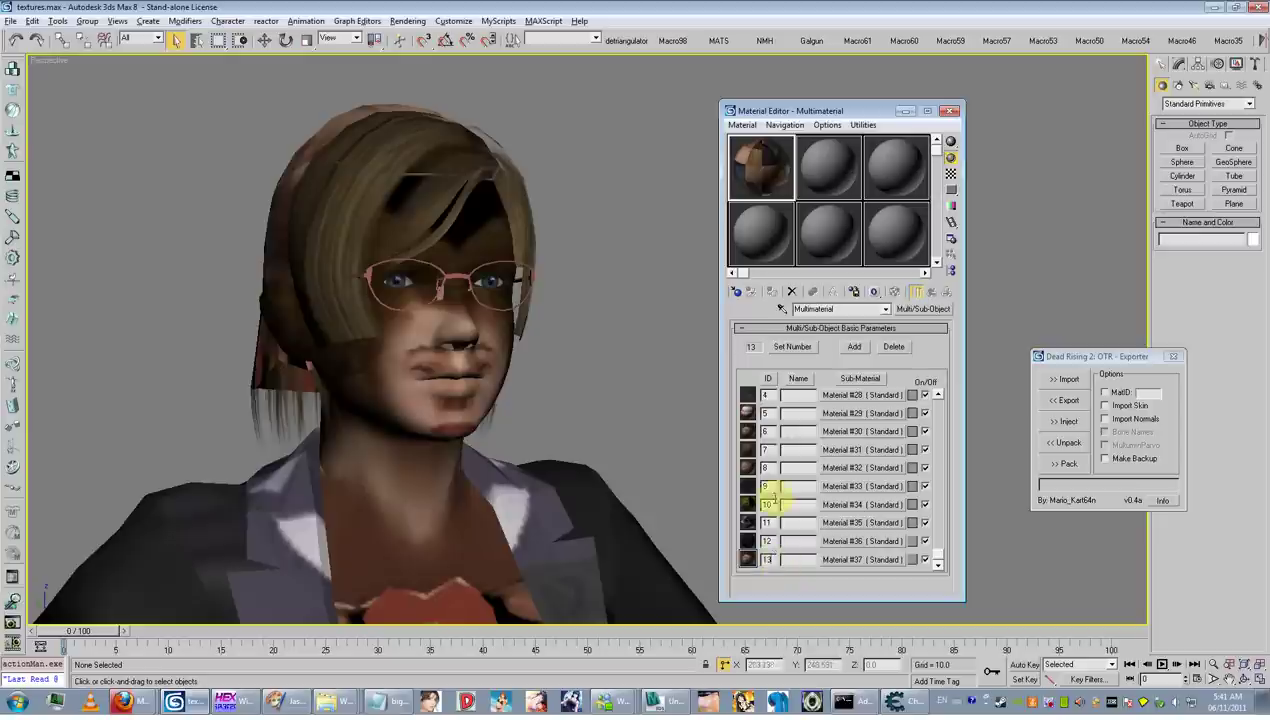
{"action": "left_click", "coordinate": [428, 362]}
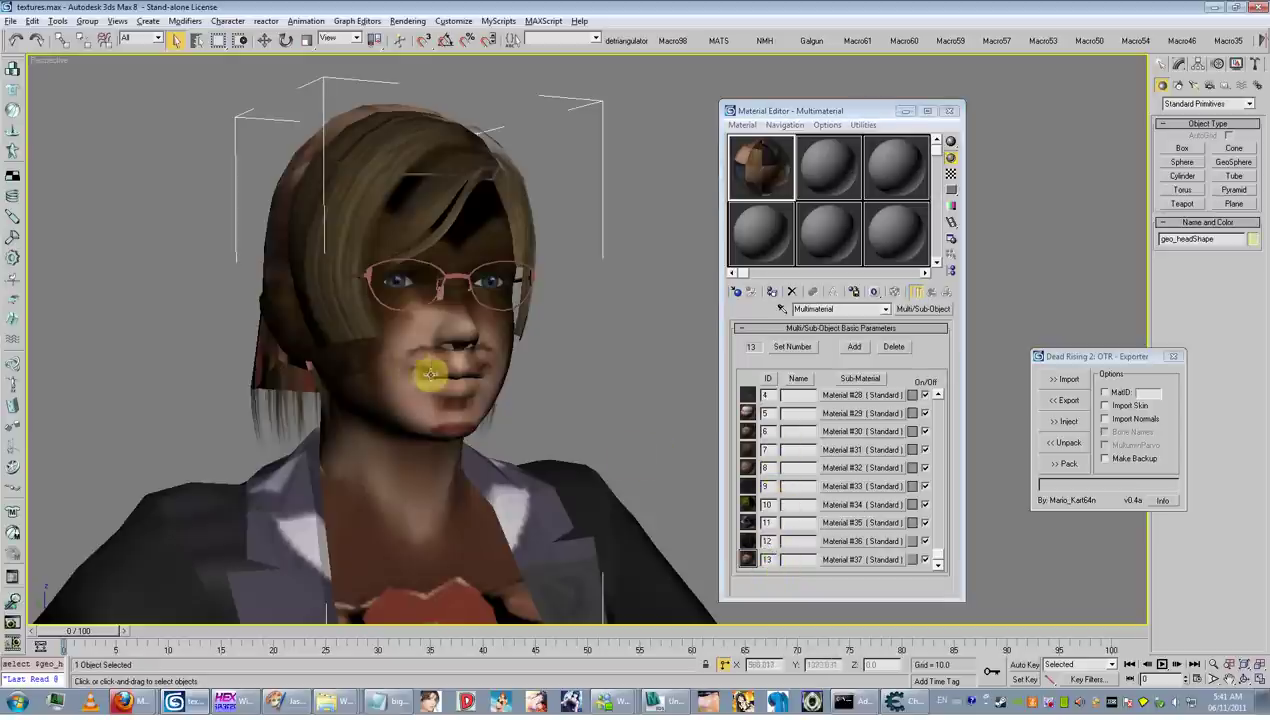
{"action": "left_click", "coordinate": [1118, 392]}
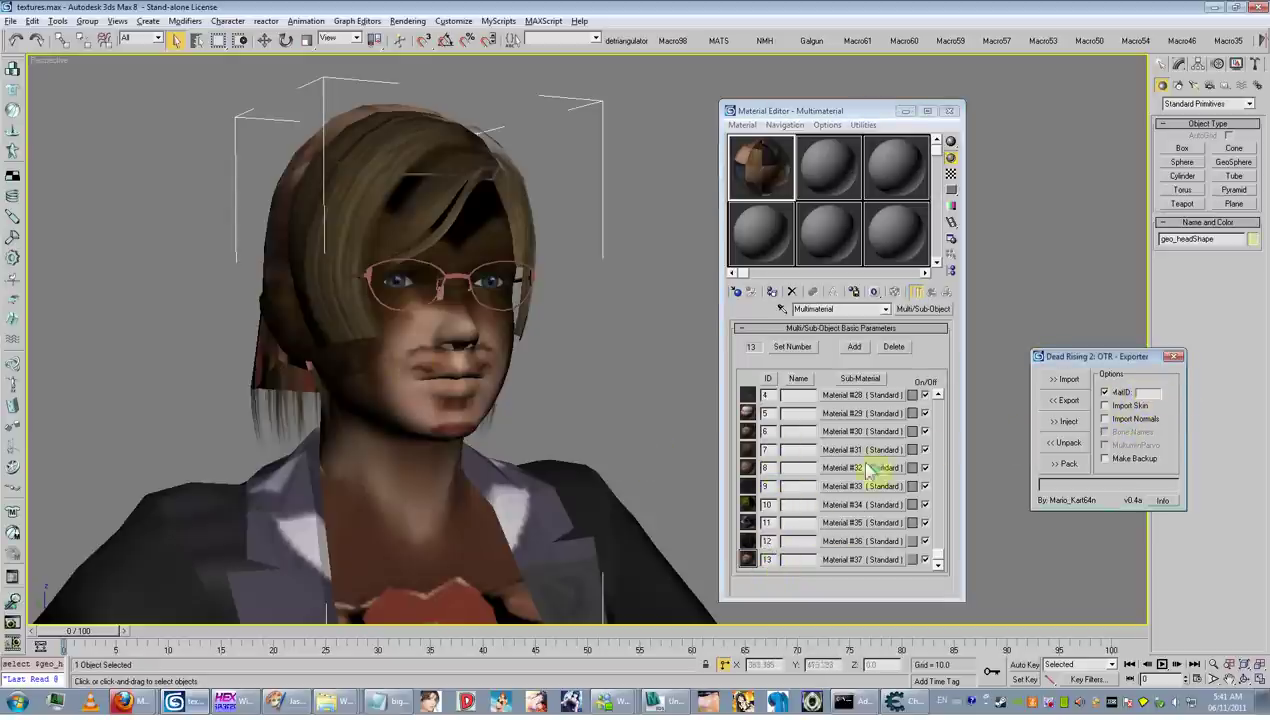
- Pick the face's Material #30 from the model into the Material Editor
{"action": "left_click", "coordinate": [938, 505]}
{"action": "scroll", "coordinate": [940, 449], "scroll_direction": "up", "scroll_amount": 1}
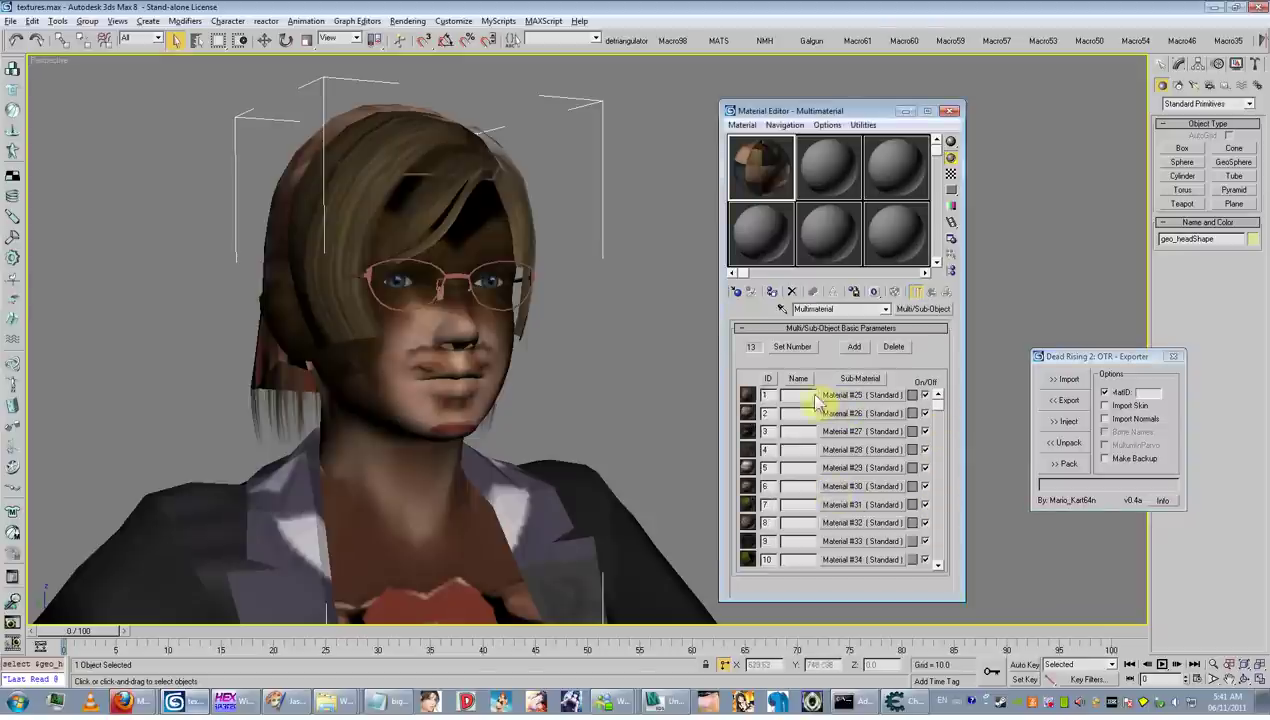
{"action": "left_click", "coordinate": [835, 396]}
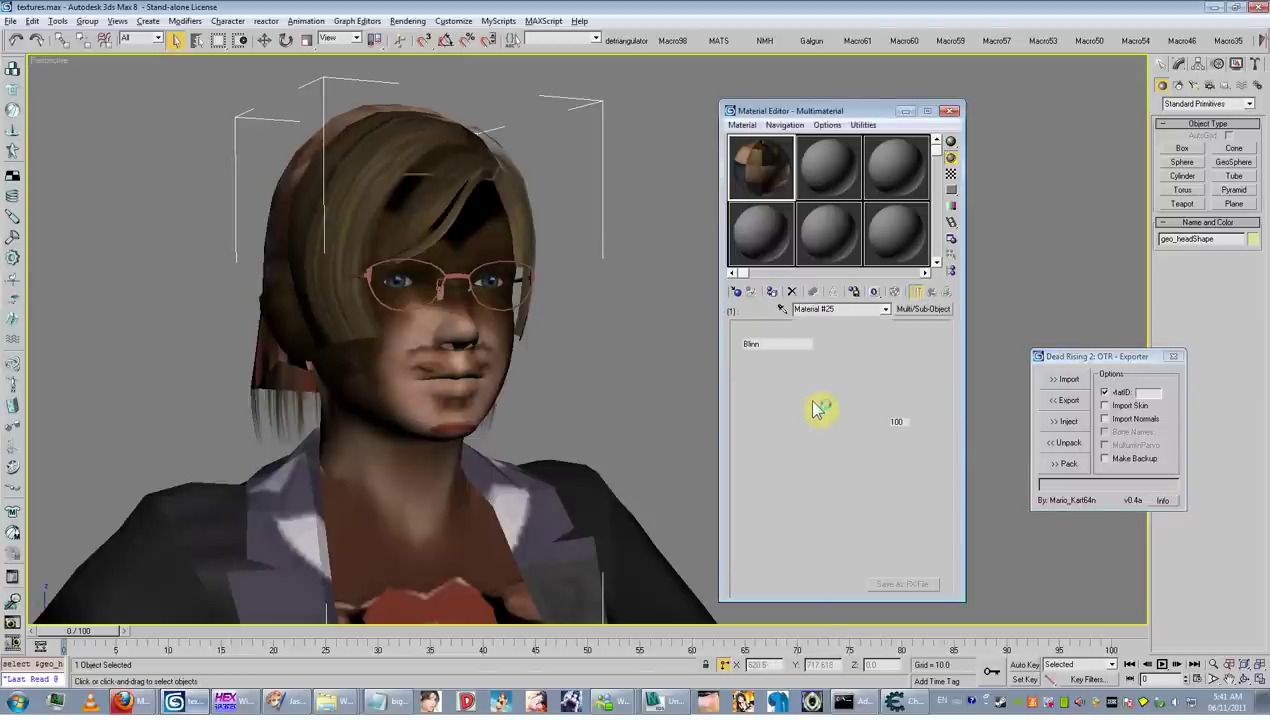
{"action": "key", "text": "Up"}
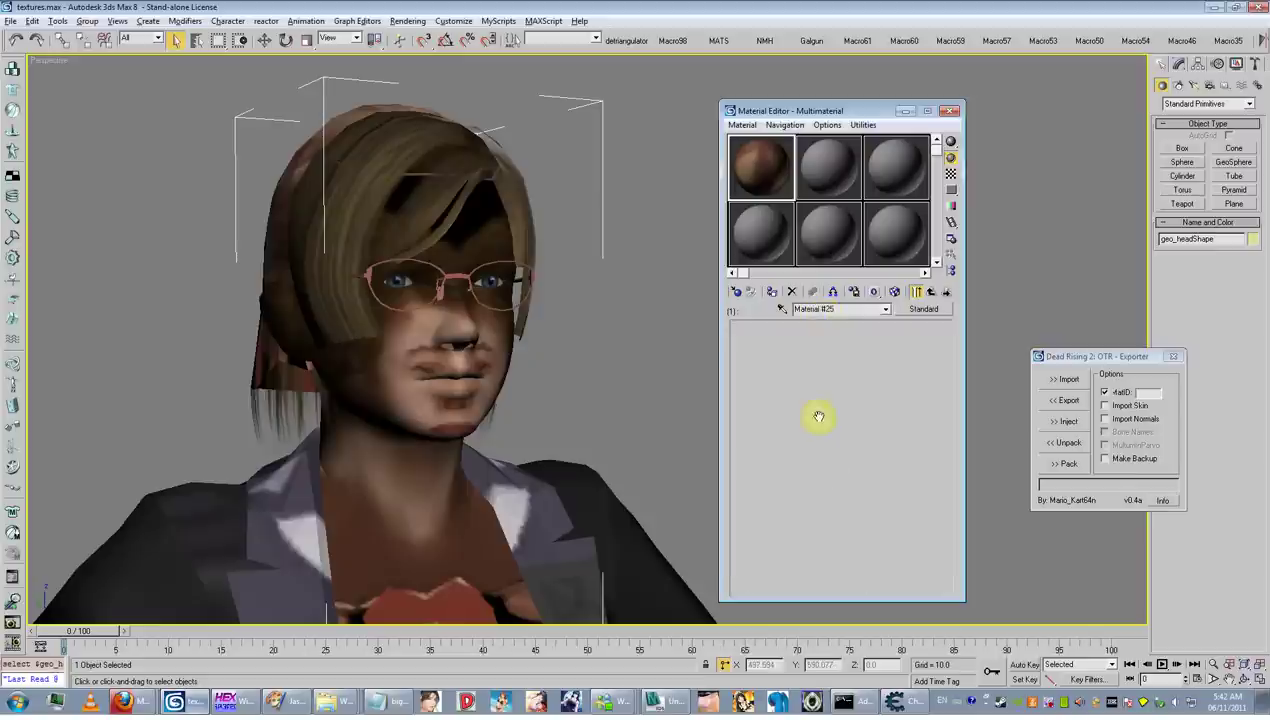
{"action": "left_click", "coordinate": [780, 311]}
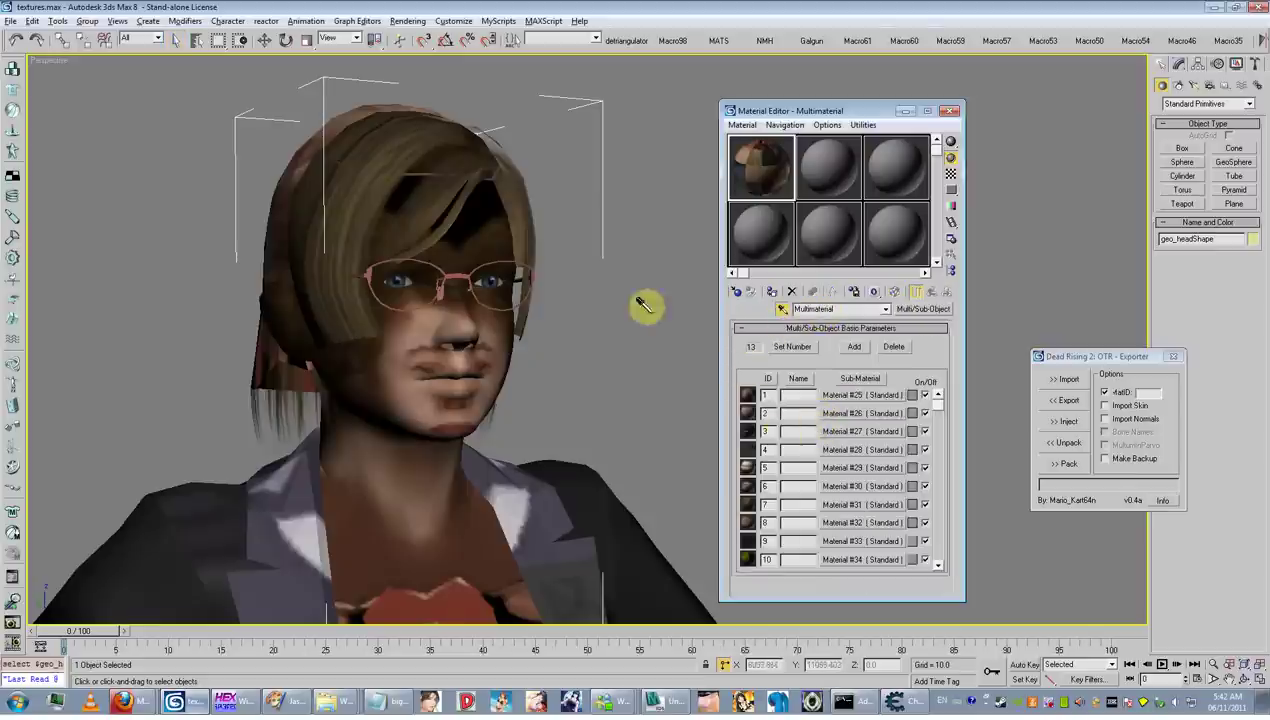
{"action": "left_click", "coordinate": [407, 349]}
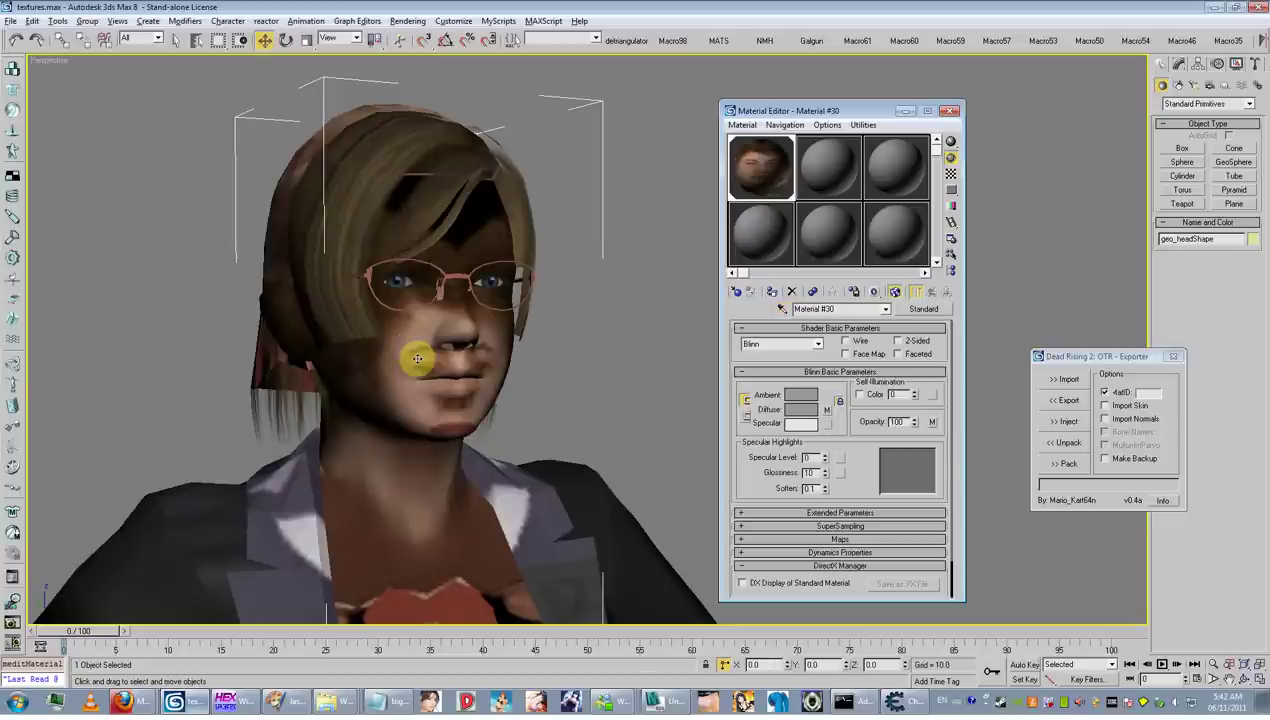
{"action": "key", "text": "q"}
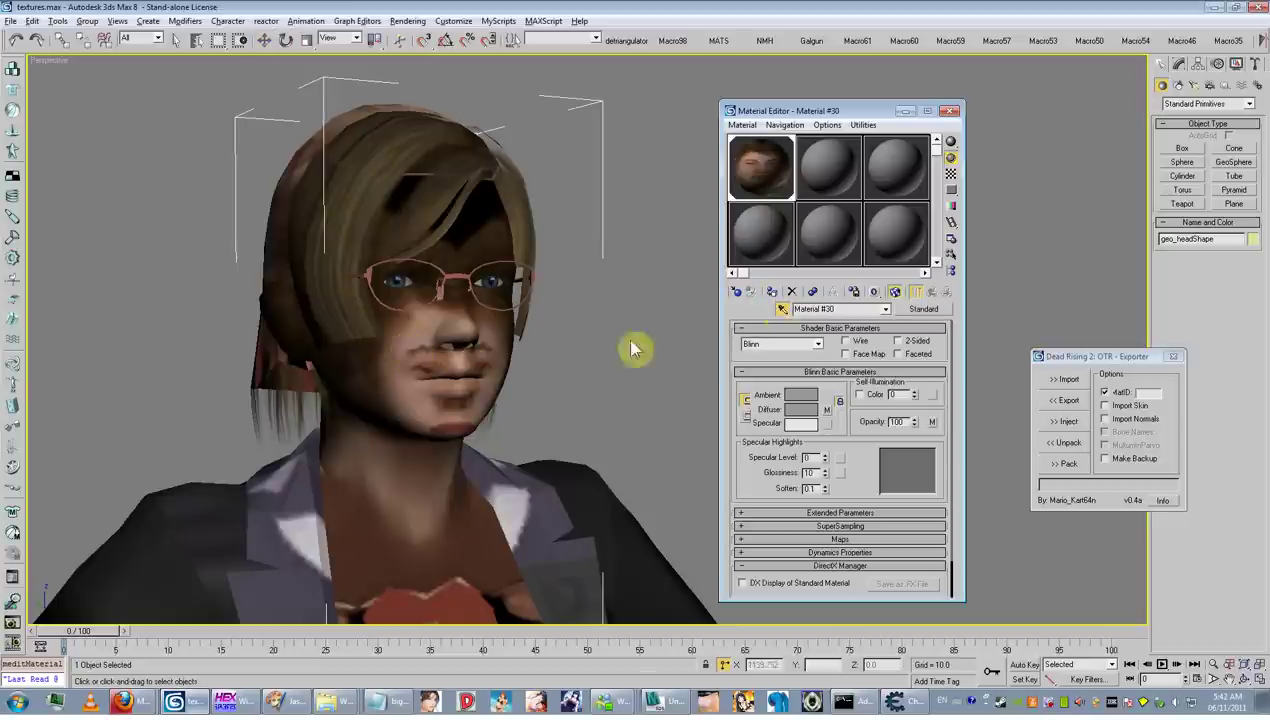
{"action": "left_click", "coordinate": [782, 308]}
{"action": "left_click", "coordinate": [420, 343]}
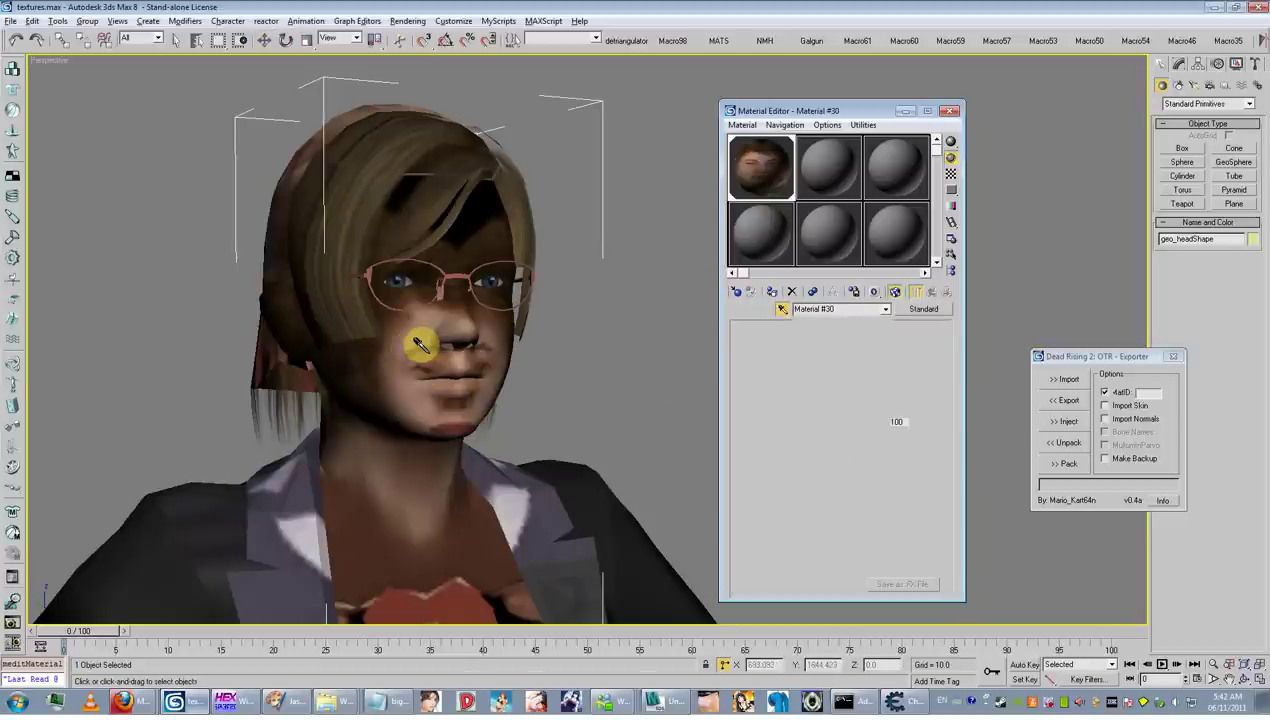
- Check that Material #30's diffuse bitmap is bbeck_head_cm.dds, then bring up its folder
{"action": "left_click", "coordinate": [812, 540]}
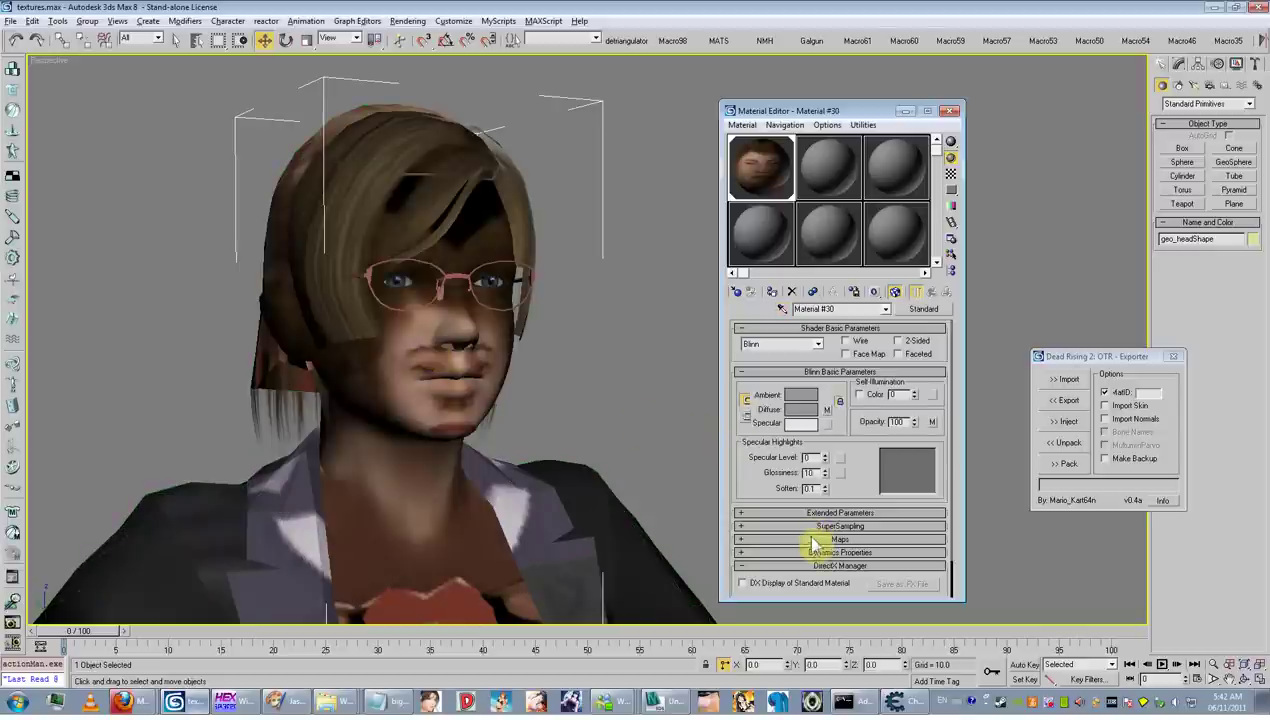
{"action": "left_click", "coordinate": [870, 366]}
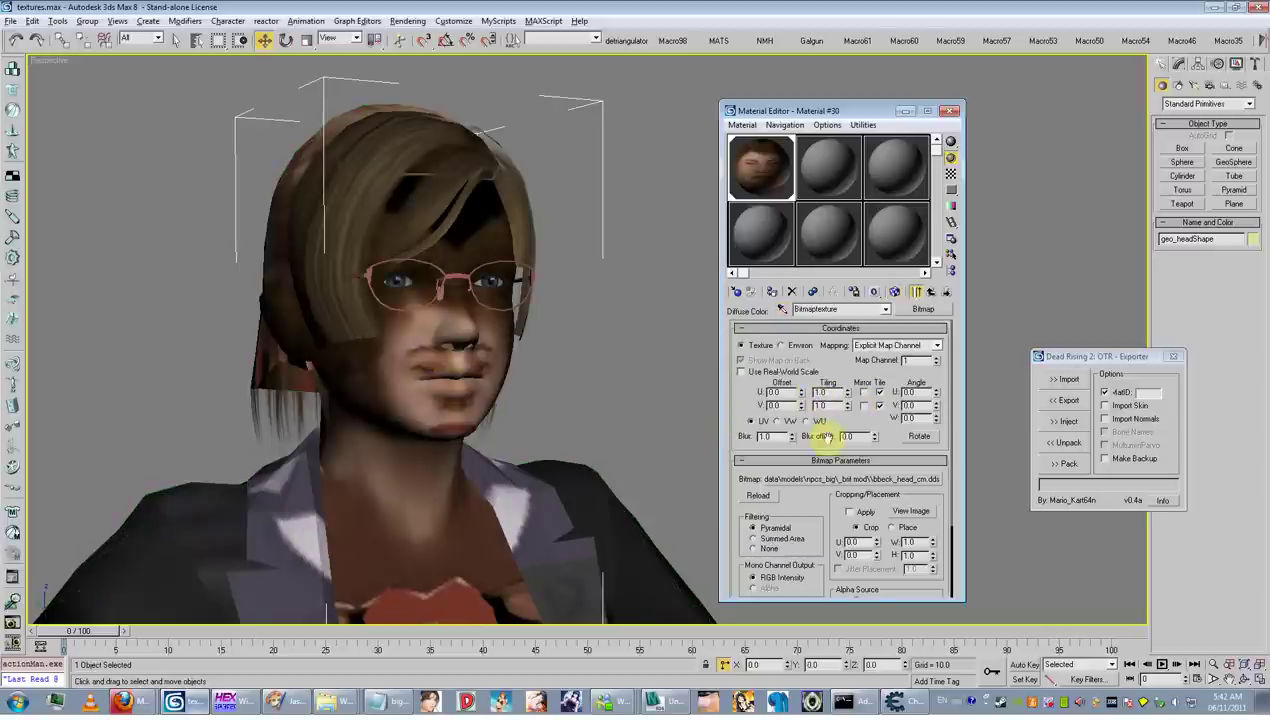
{"action": "left_click", "coordinate": [931, 291]}
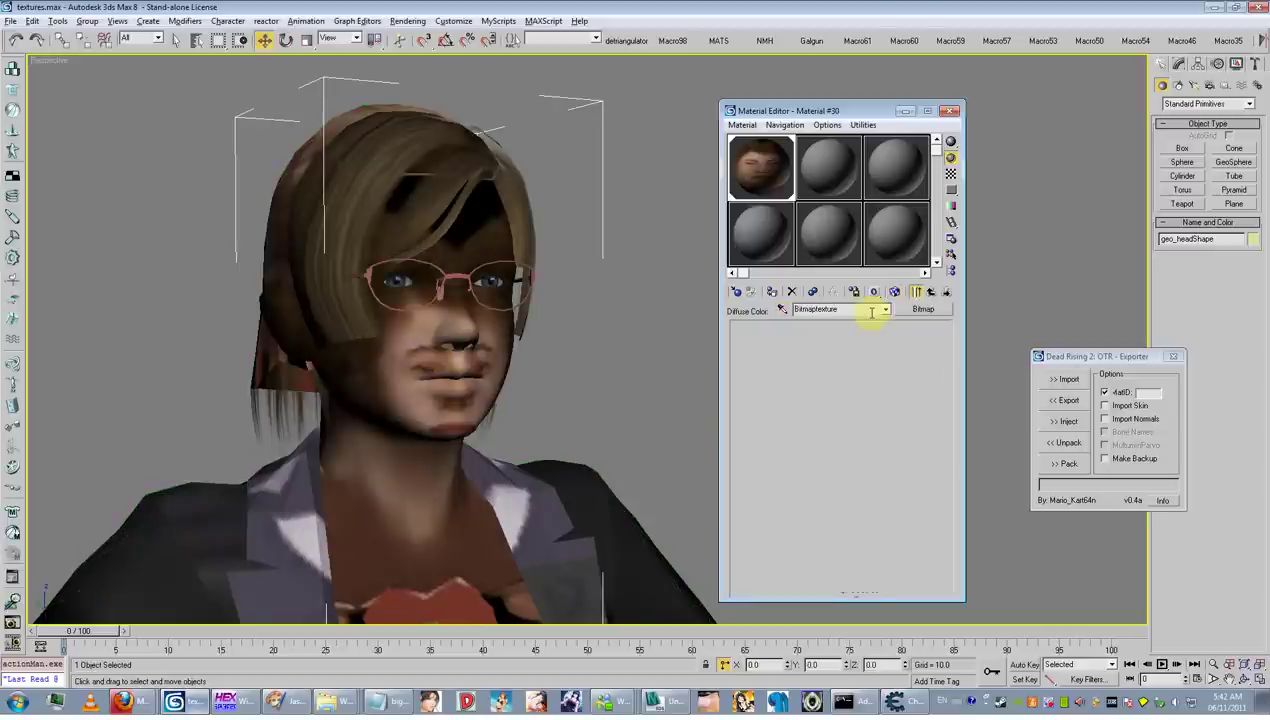
{"action": "key", "text": "alt+Tab"}
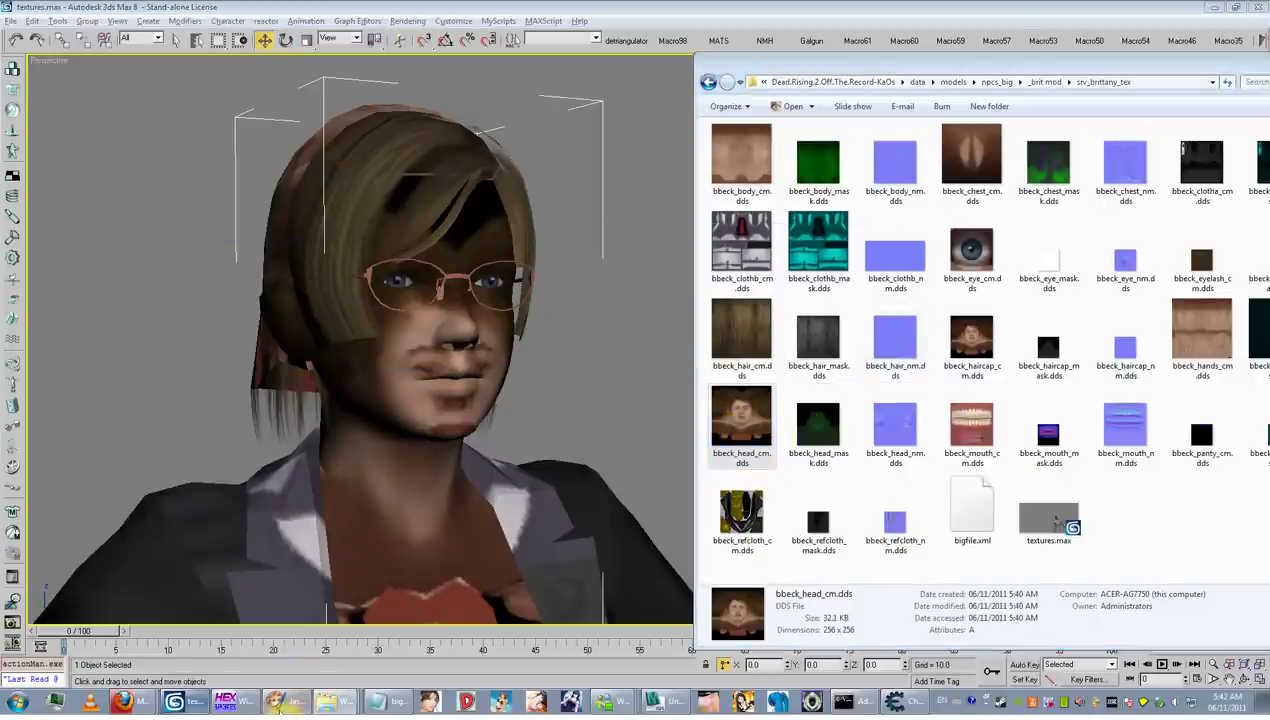
{"action": "left_click", "coordinate": [285, 701]}
- Open bbeck_head_cm.dds in Paint Shop Pro and center its window
{"action": "key", "text": "alt+Tab"}
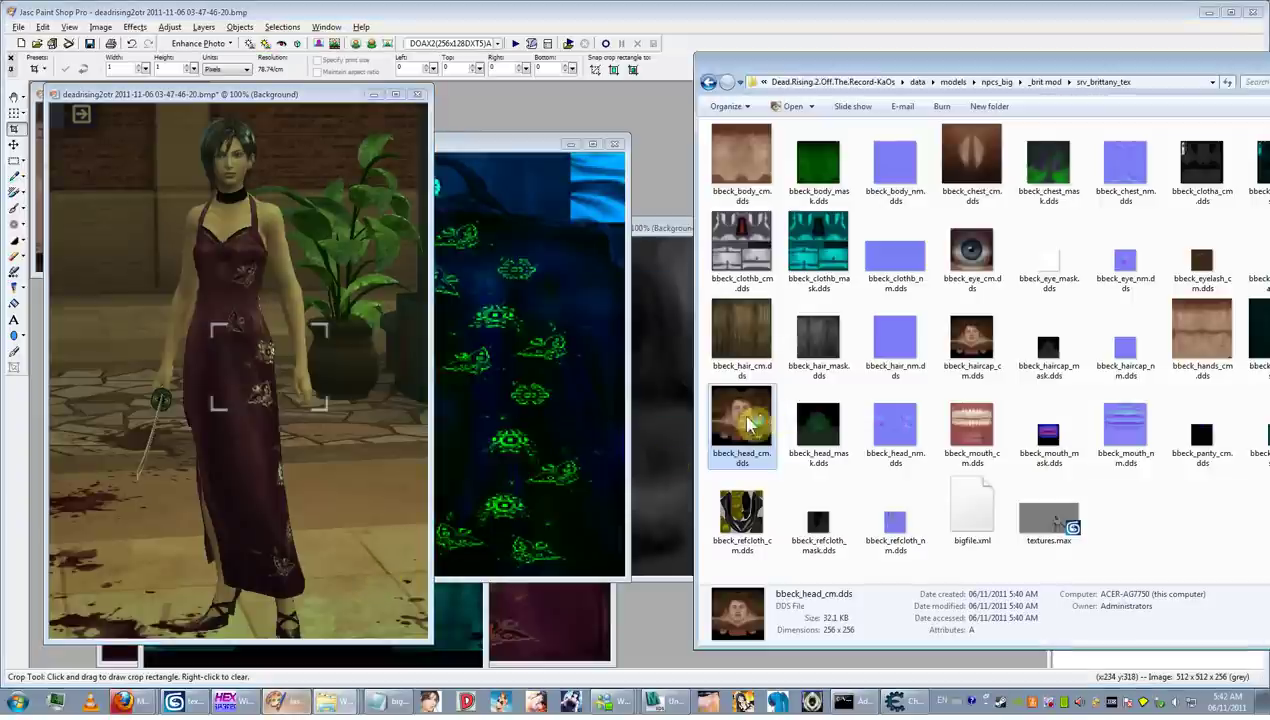
{"action": "left_click_drag", "start_coordinate": [760, 418], "coordinate": [458, 484]}
{"action": "left_click_drag", "start_coordinate": [99, 96], "coordinate": [507, 194]}
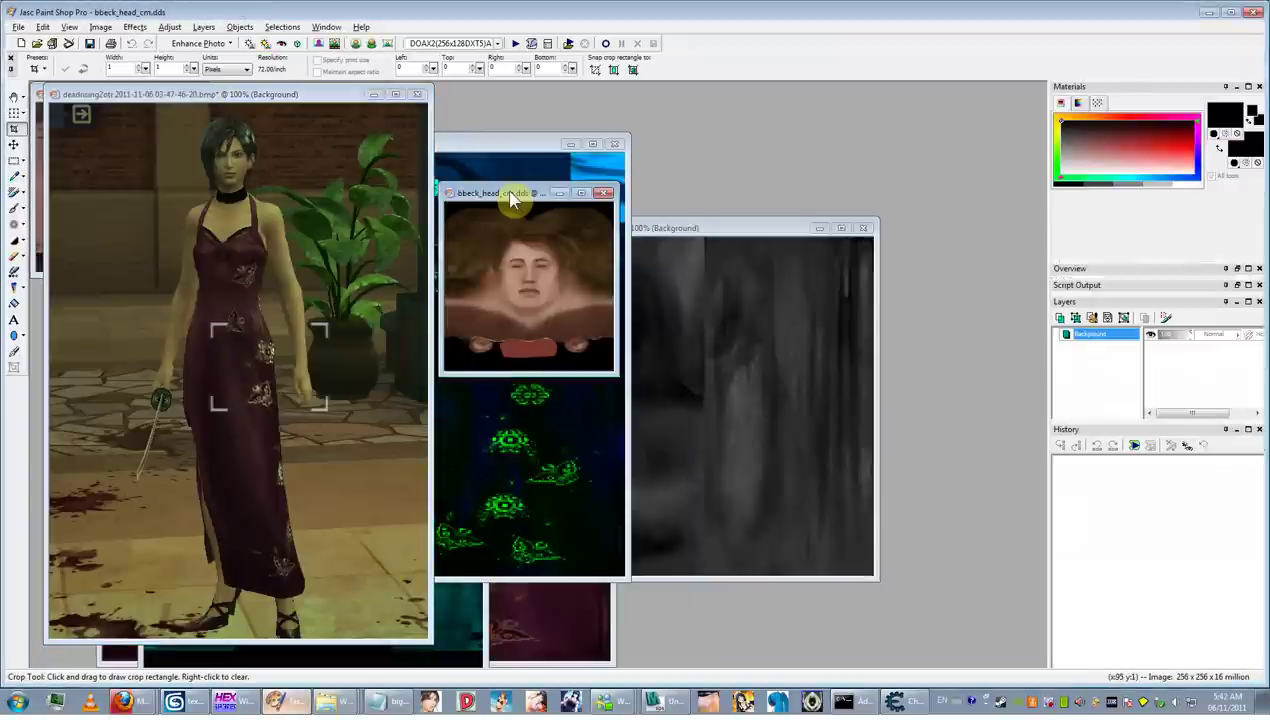
{"action": "key", "text": "alt+Tab"}
{"action": "key", "text": "alt+Tab"}
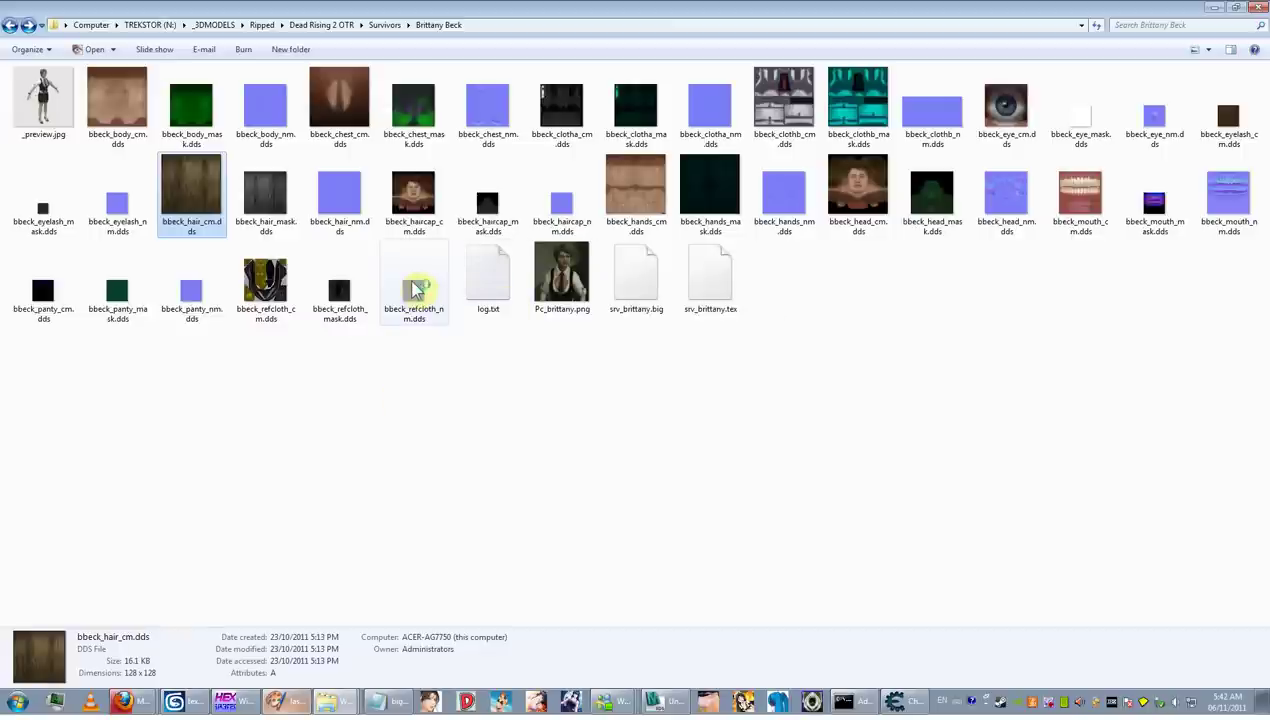
- Preview Jessica McCarney's textures as medium thumbnails and open npc81_BM_HQ-008.dds in Paint Shop Pro
{"action": "left_click", "coordinate": [330, 703]}
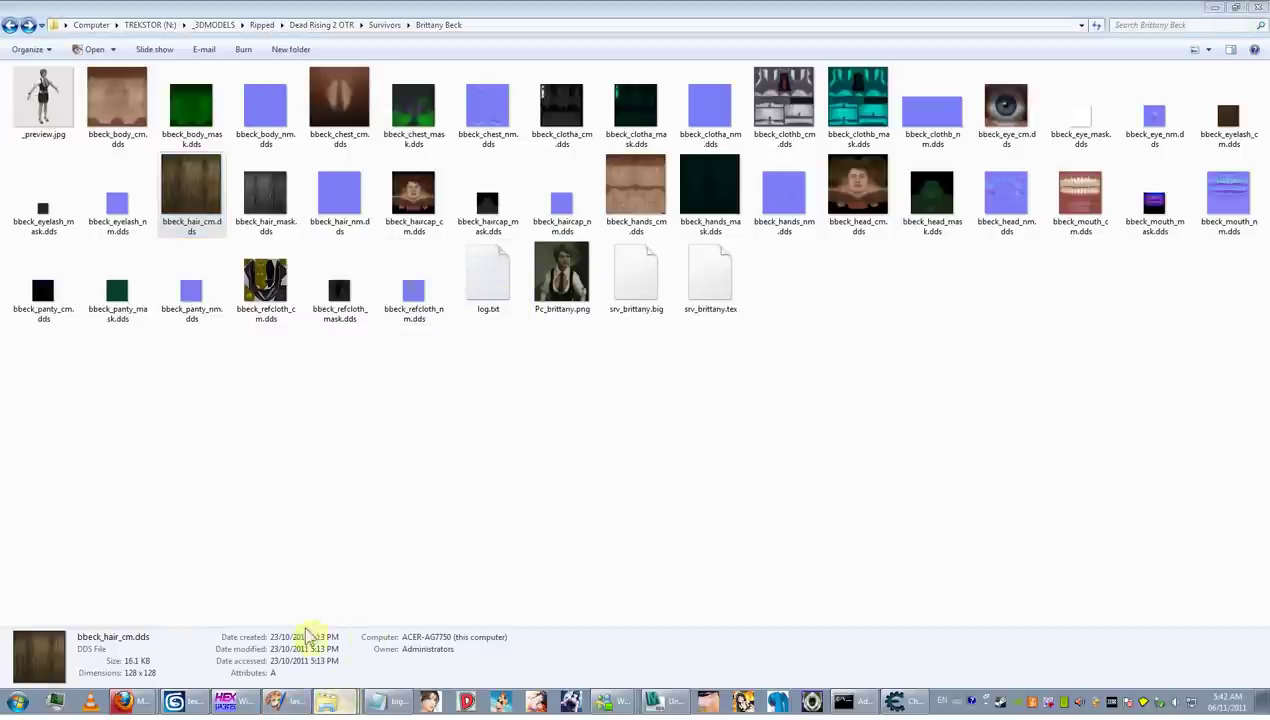
{"action": "left_click", "coordinate": [262, 668]}
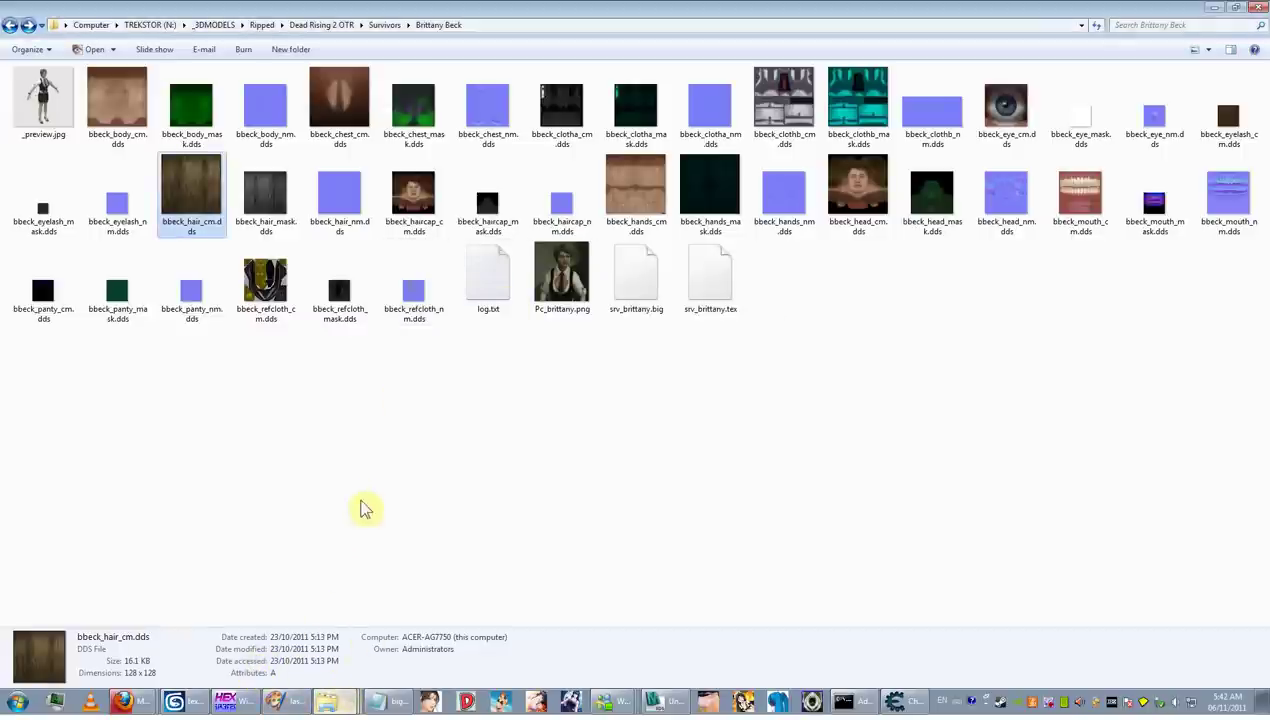
{"action": "key", "text": "alt+Left"}
{"action": "key", "text": "alt+Left"}
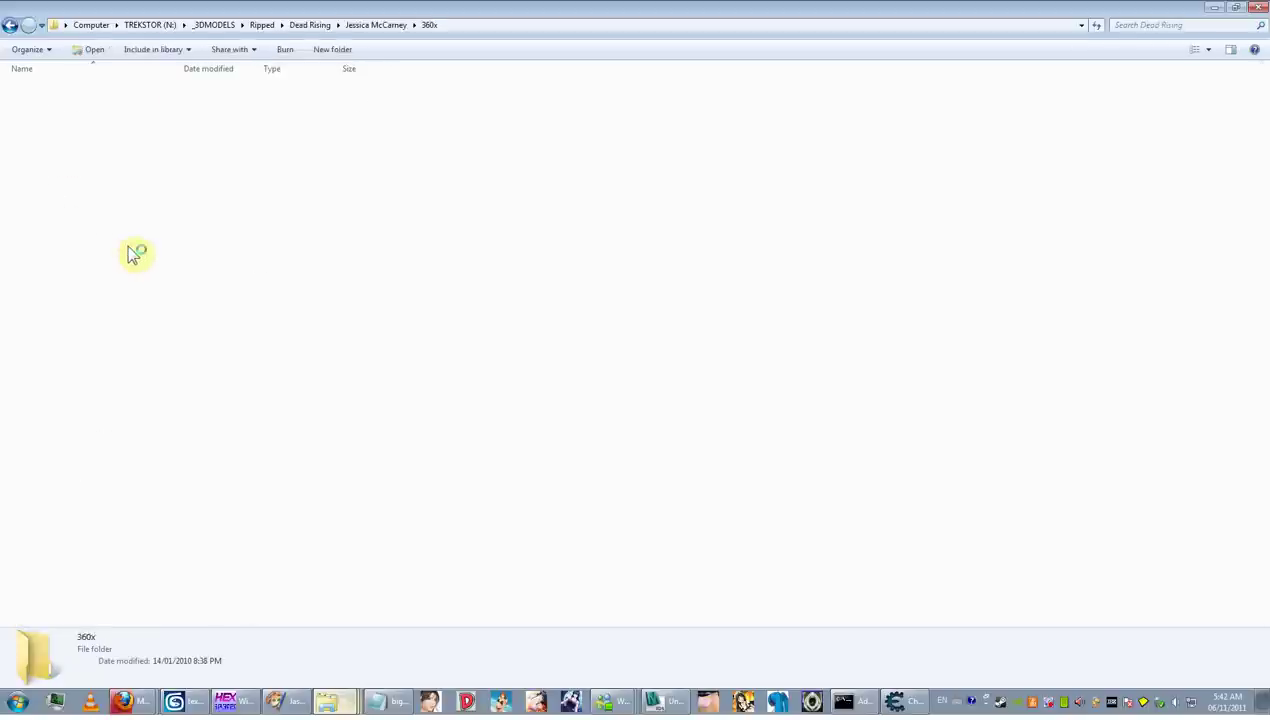
{"action": "left_click", "coordinate": [1210, 52]}
{"action": "left_click", "coordinate": [1225, 57]}
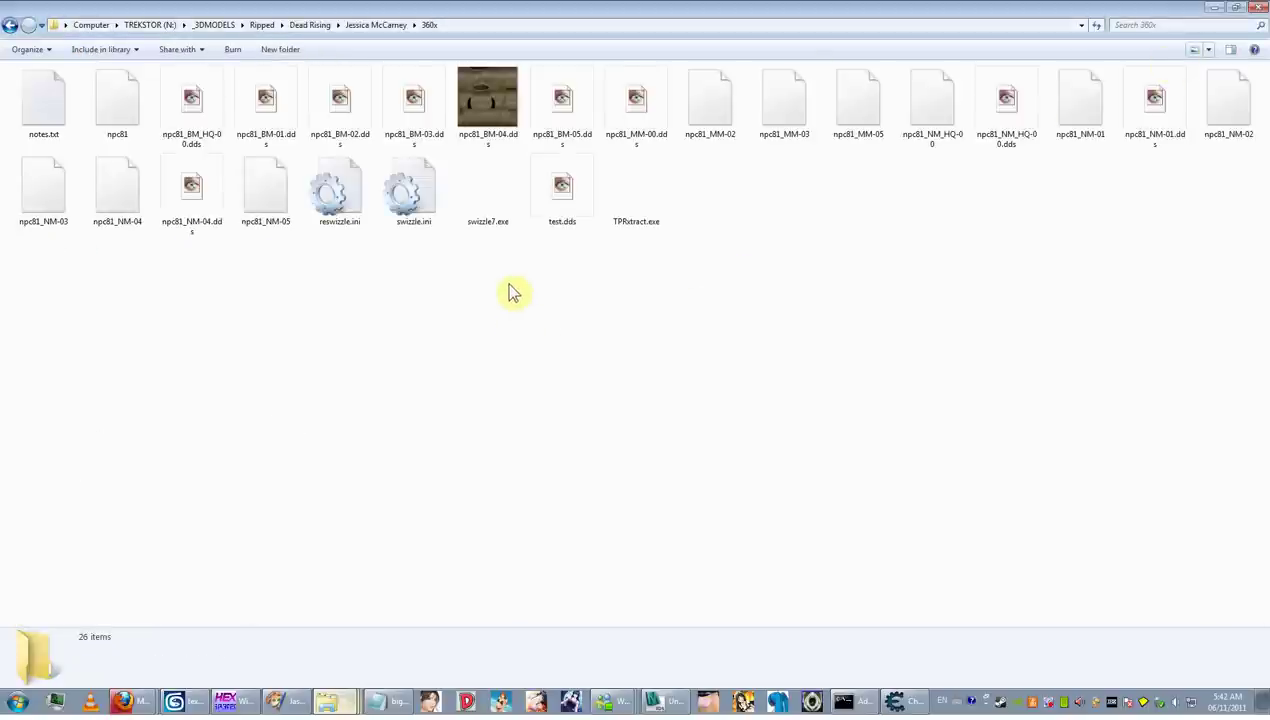
{"action": "left_click", "coordinate": [553, 147]}
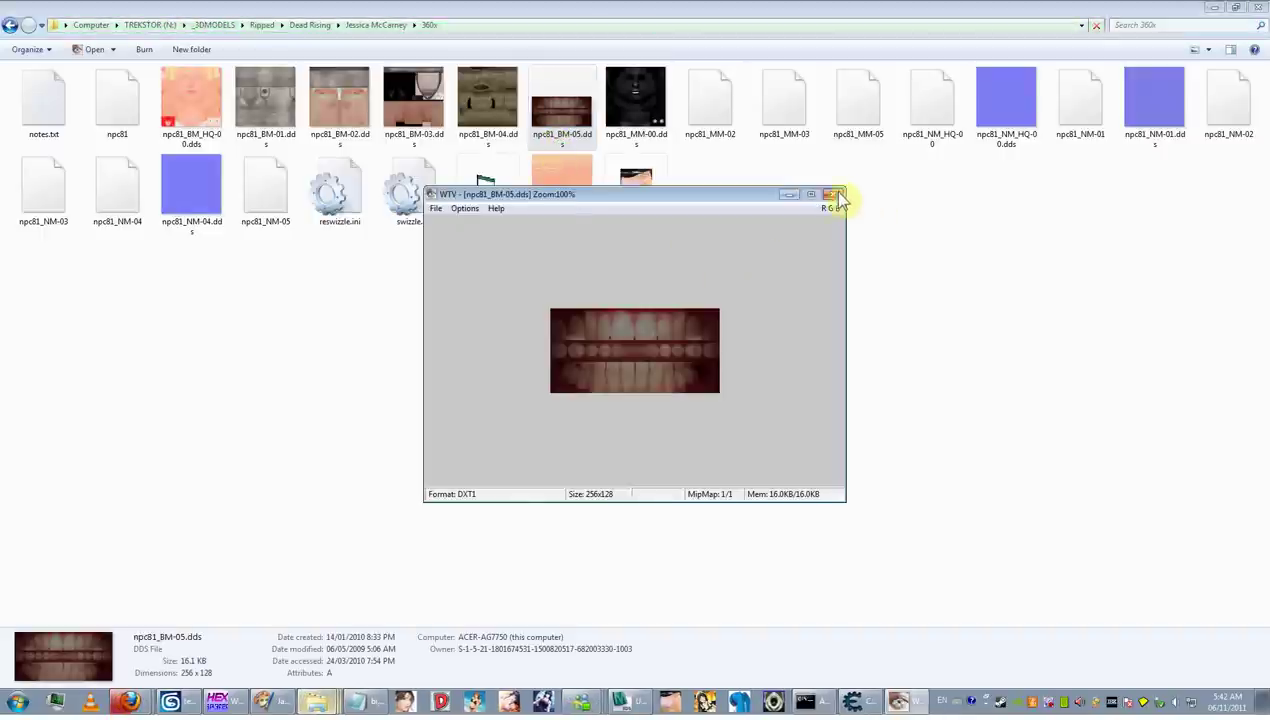
{"action": "left_click", "coordinate": [833, 194]}
{"action": "key", "text": "BackSpace"}
{"action": "double_click", "coordinate": [420, 190]}
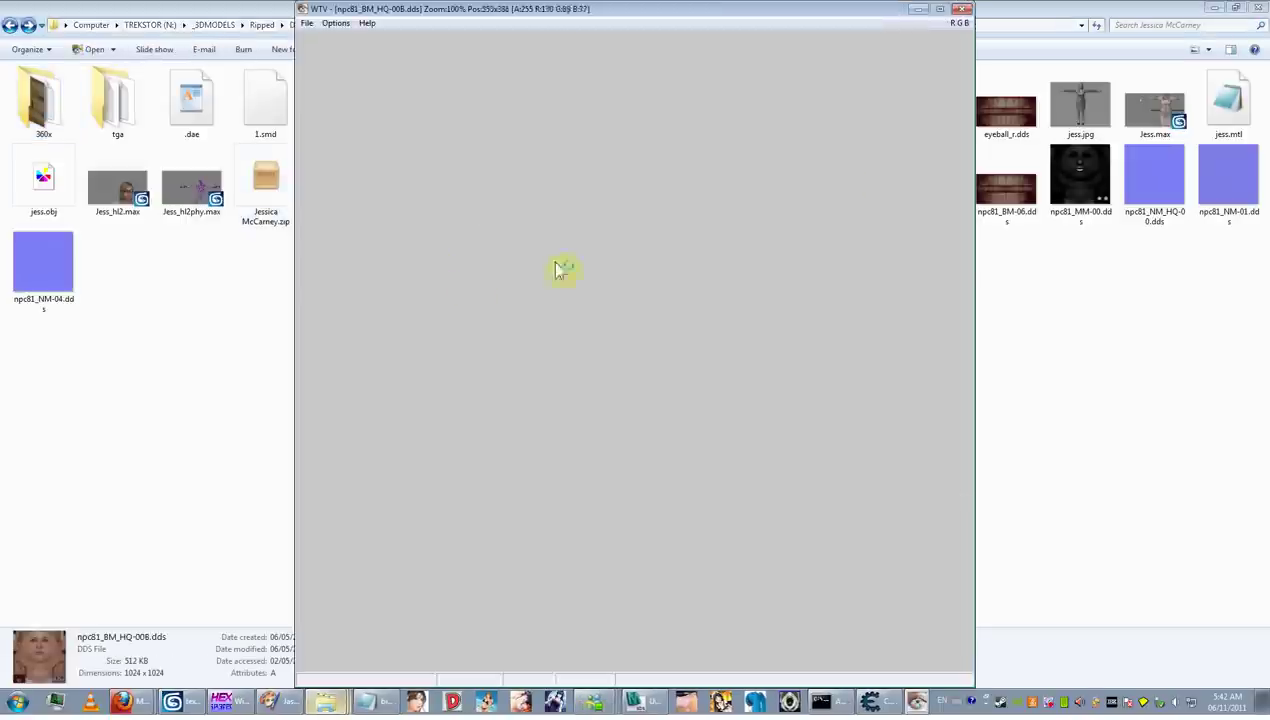
{"action": "left_click", "coordinate": [962, 8]}
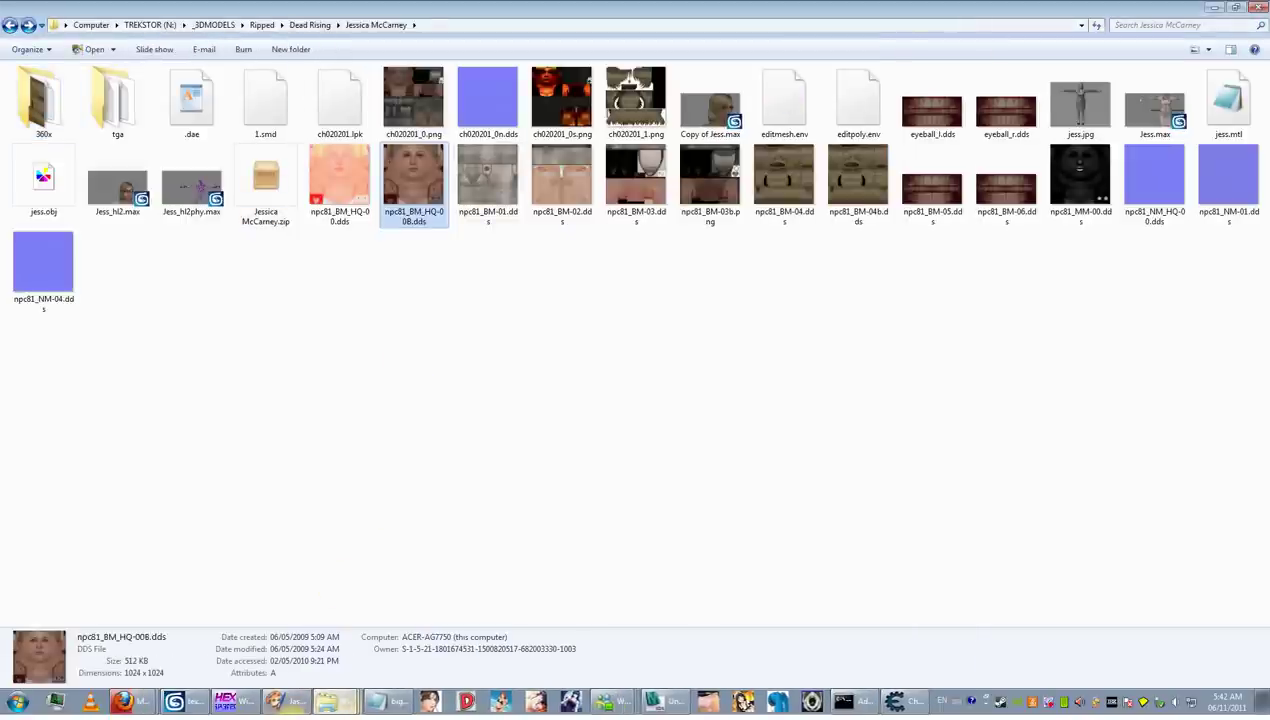
{"action": "left_click_drag", "start_coordinate": [288, 700], "coordinate": [490, 405]}
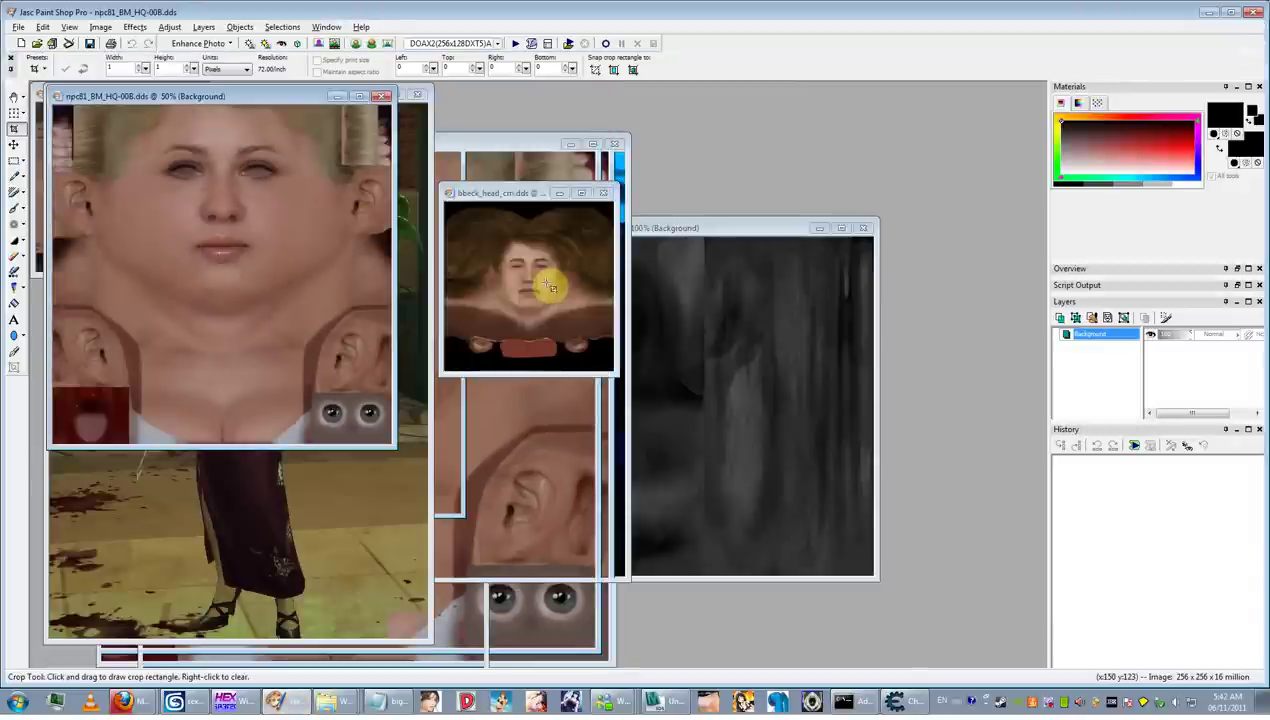
{"action": "scroll", "coordinate": [508, 227], "scroll_direction": "up", "scroll_amount": 3}
{"action": "scroll", "coordinate": [508, 227], "scroll_direction": "down", "scroll_amount": 2}
{"action": "left_click", "coordinate": [530, 240]}
{"action": "scroll", "coordinate": [530, 240], "scroll_direction": "up", "scroll_amount": 2}
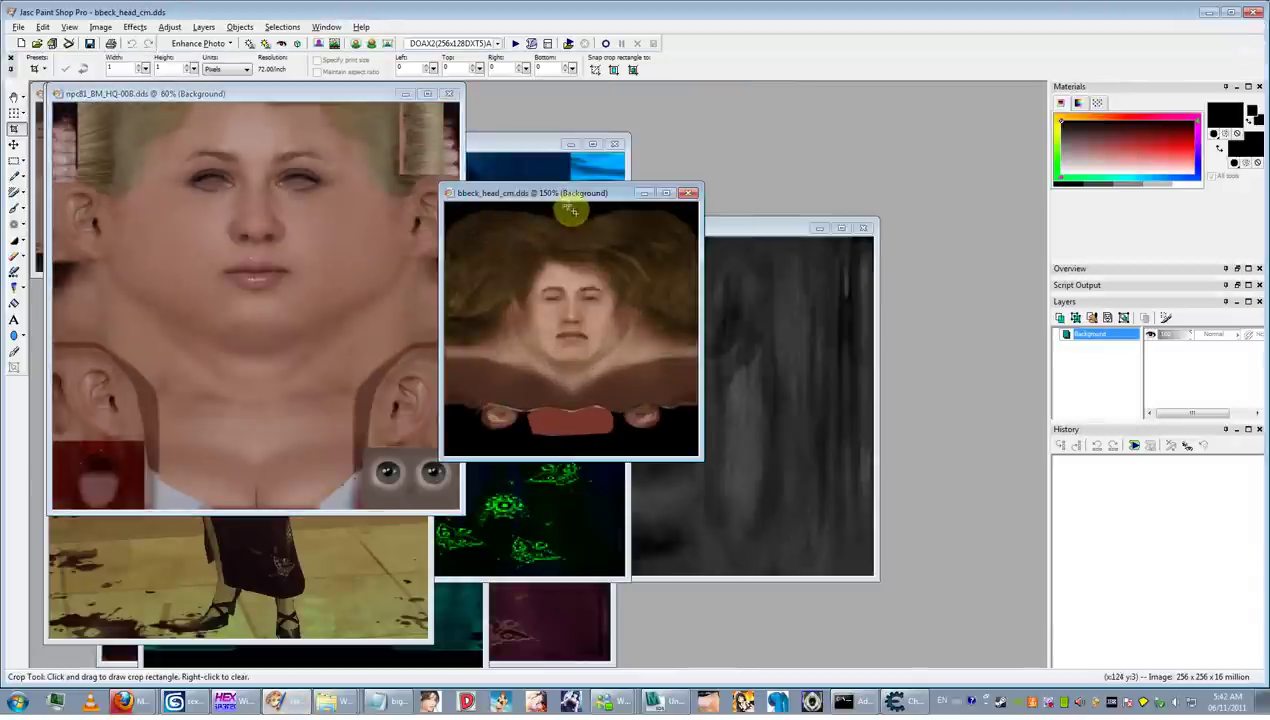
{"action": "left_click_drag", "start_coordinate": [580, 194], "coordinate": [652, 198]}
{"action": "scroll", "coordinate": [652, 198], "scroll_direction": "up", "scroll_amount": 1}
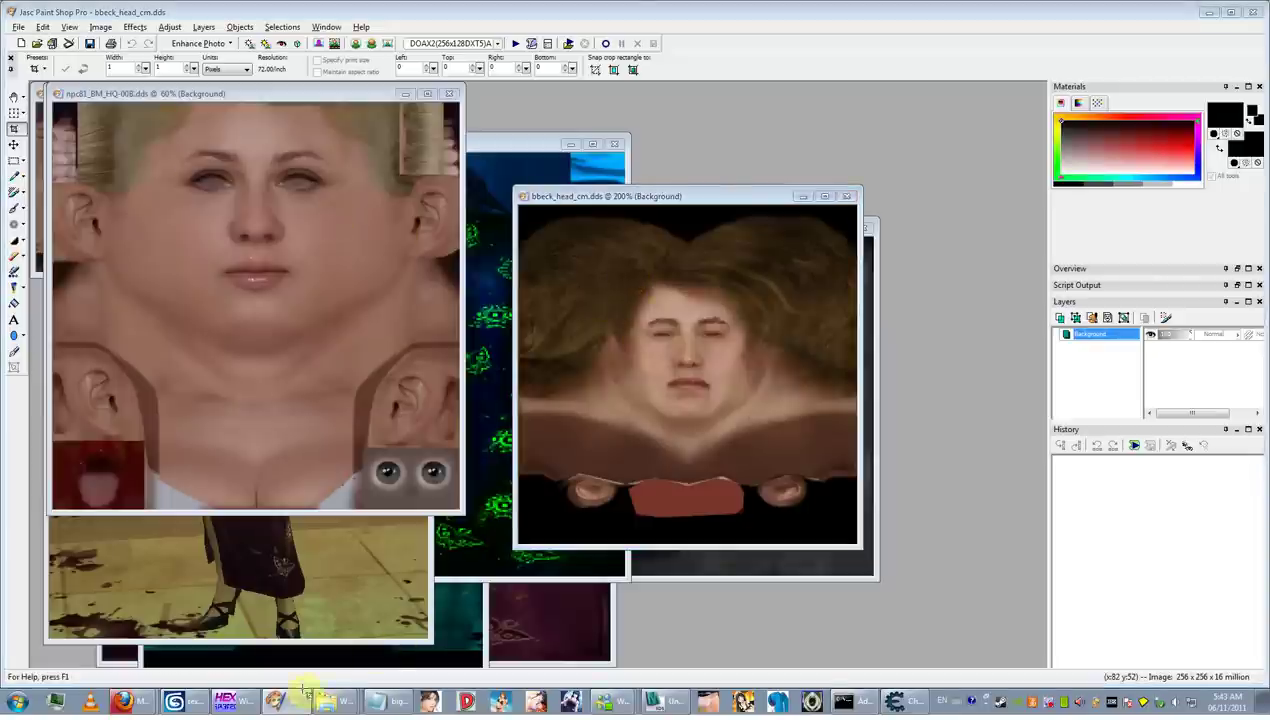
{"action": "key", "text": "shift+s"}
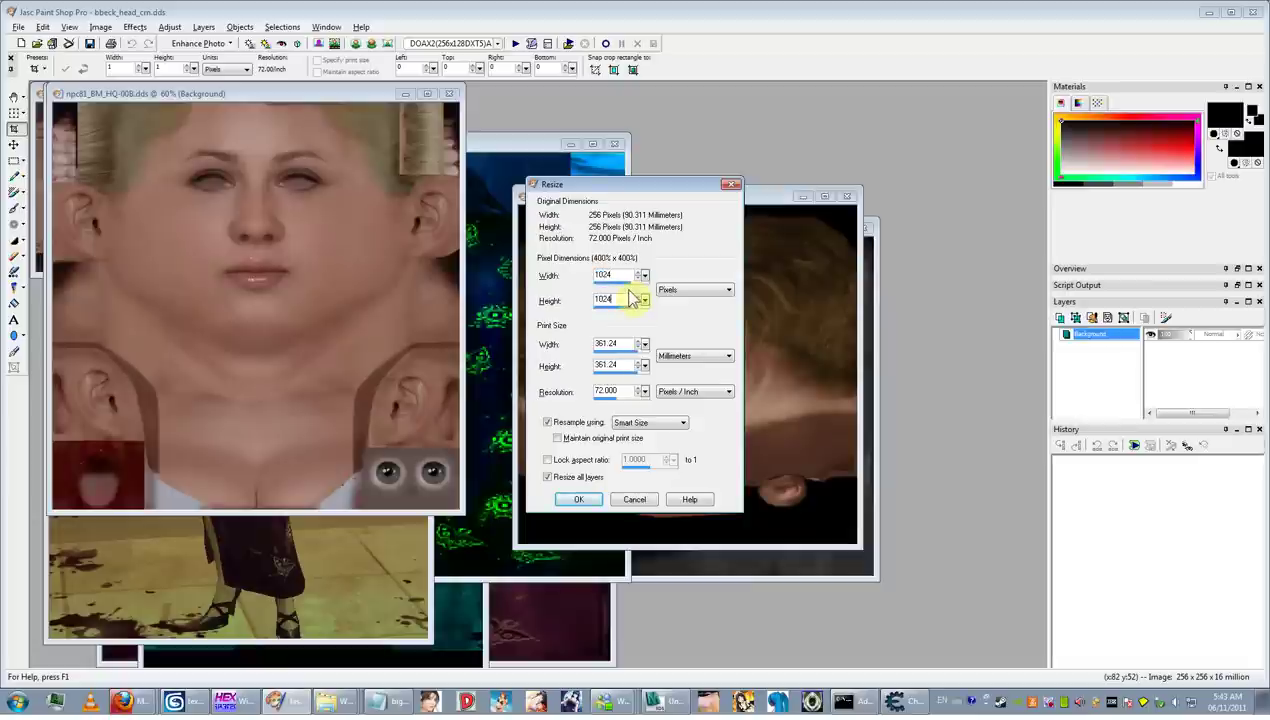
- Resize bbeck_head_cm.dds to 1024×1024, paste Jessica's face as a new layer, and save merged
{"action": "left_click", "coordinate": [580, 499]}
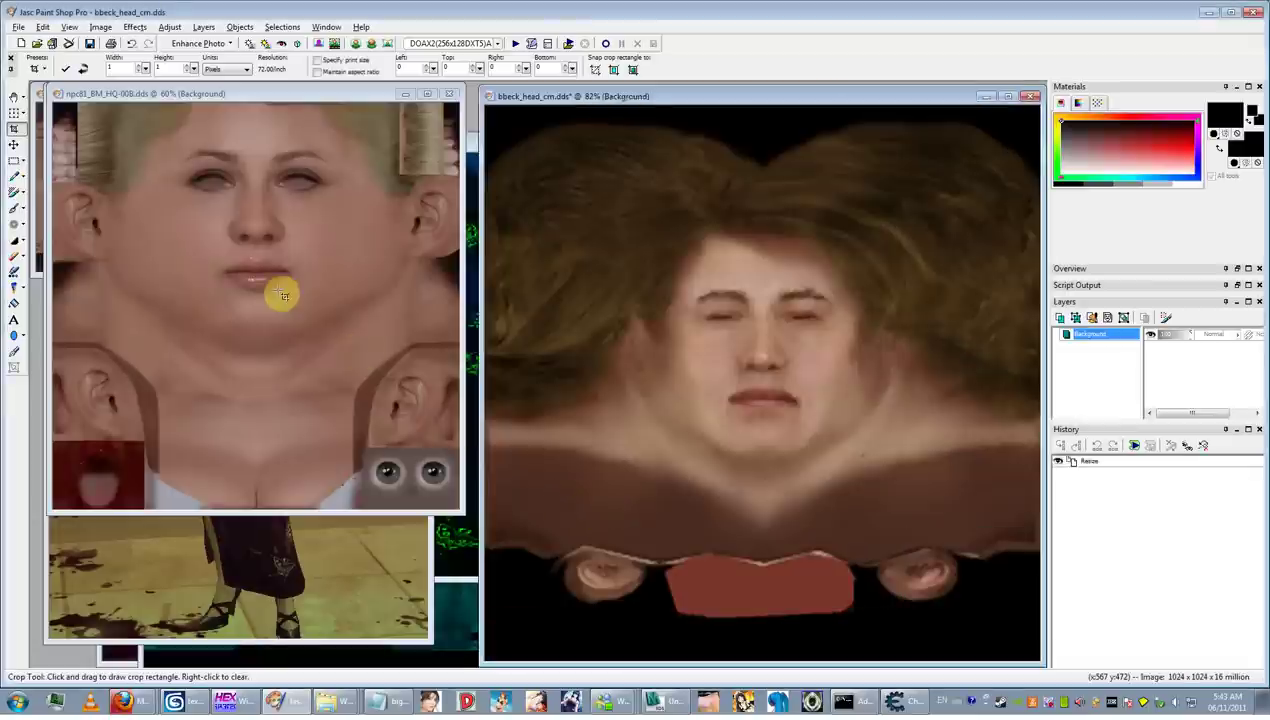
{"action": "key", "text": "ctrl+l"}
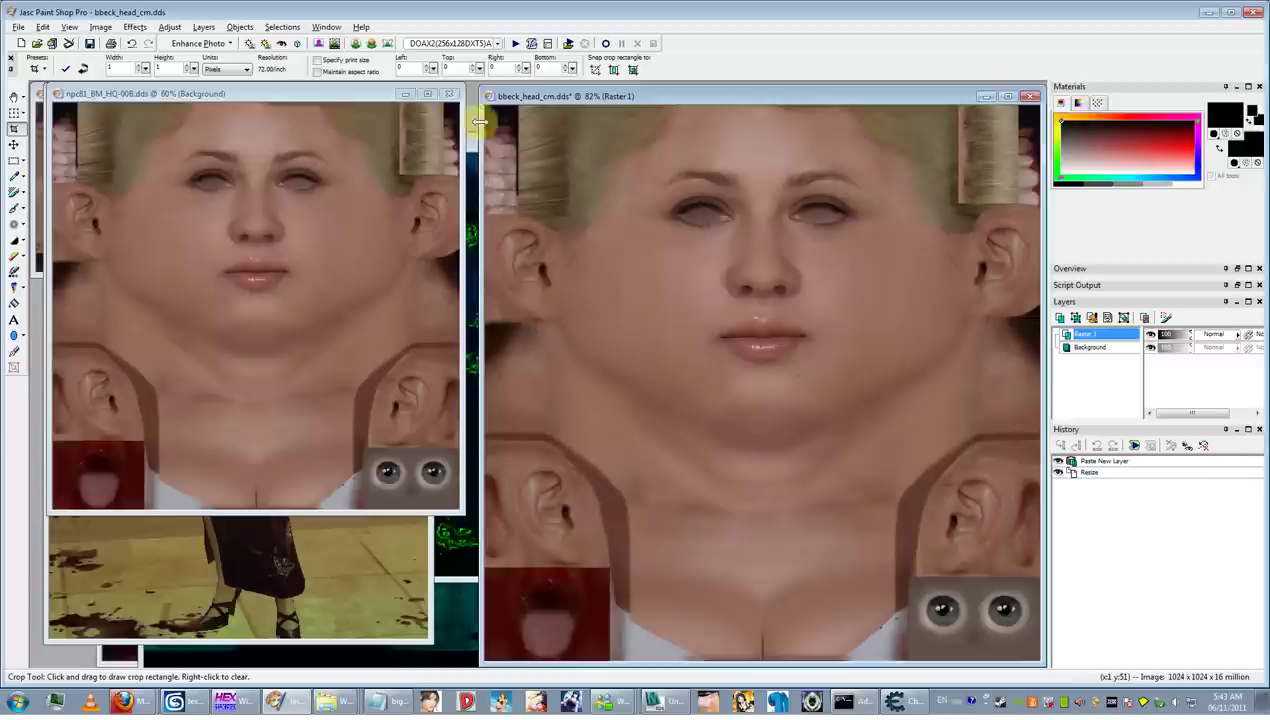
{"action": "left_click", "coordinate": [450, 93]}
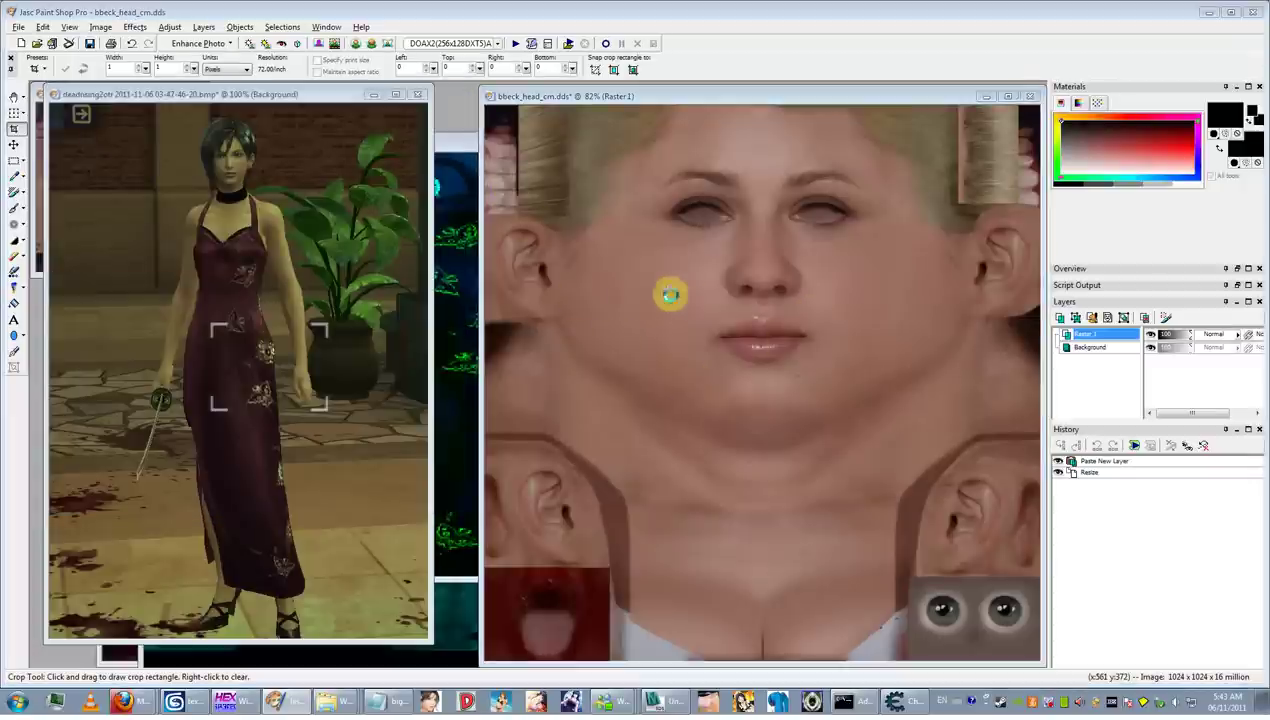
{"action": "key", "text": "ctrl+s"}
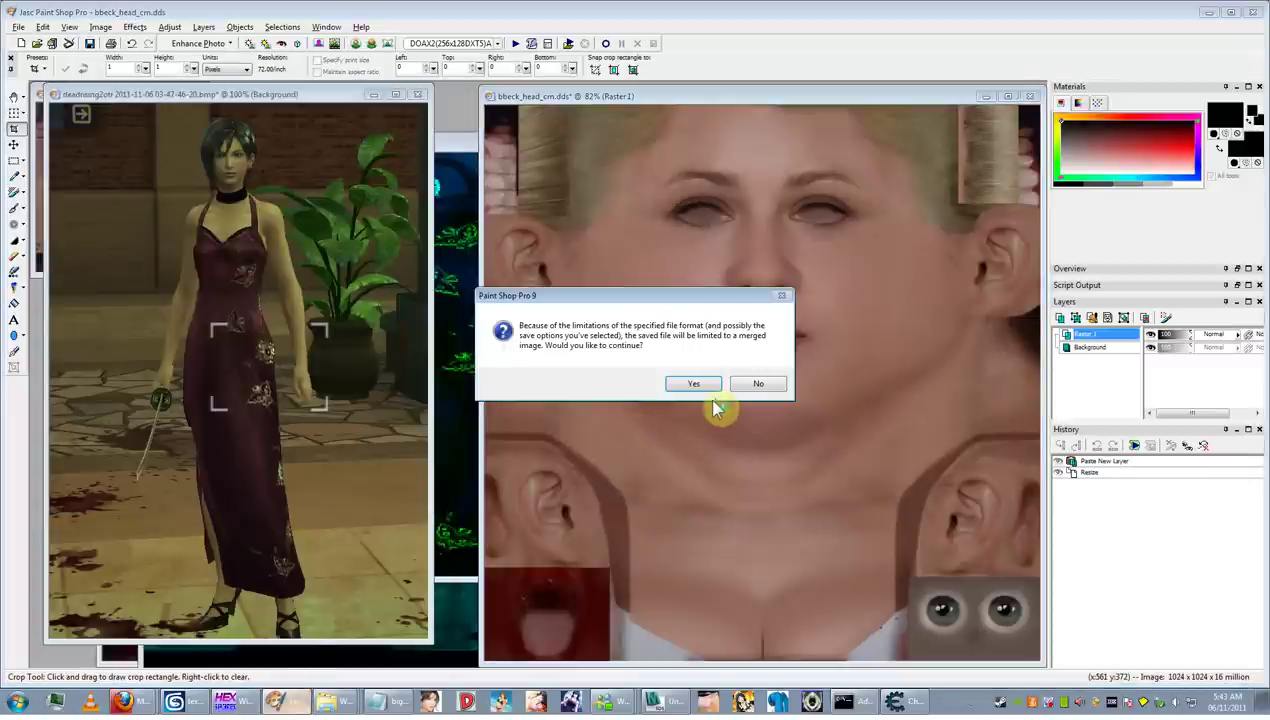
{"action": "left_click", "coordinate": [695, 384]}
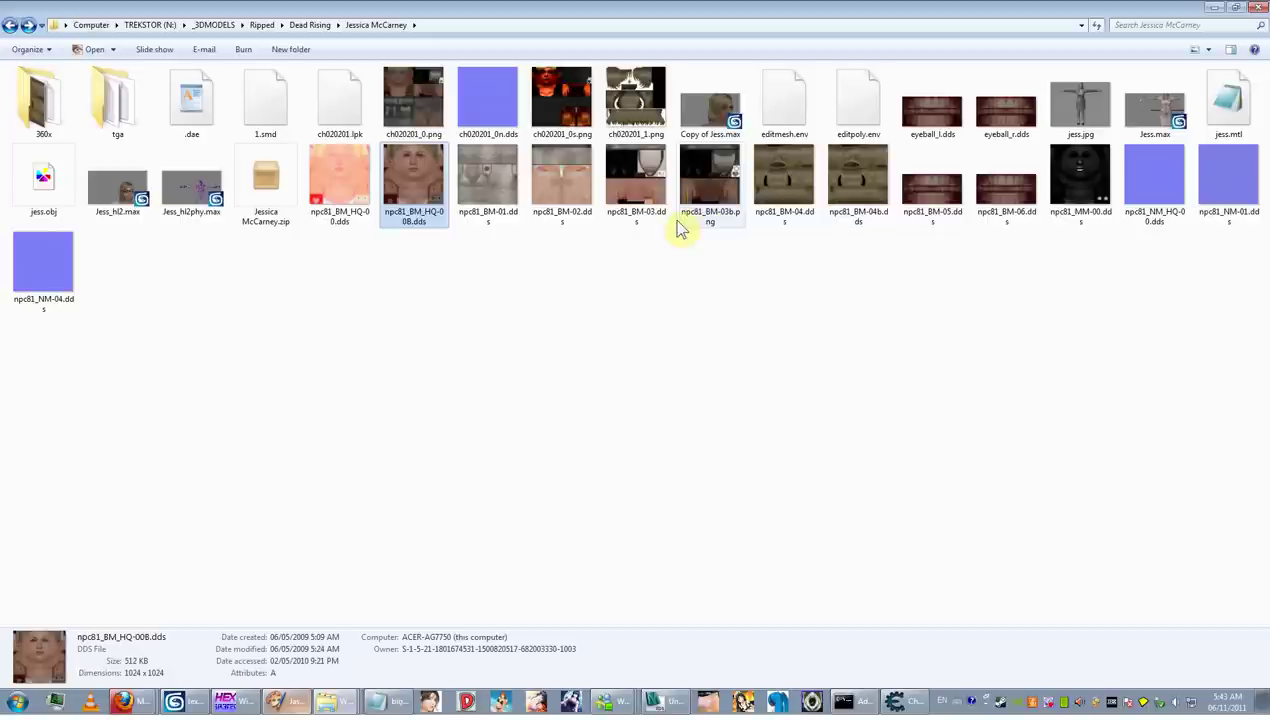
- Orbit the character in 3ds Max and render the current view
{"action": "key", "text": "alt+Tab"}
{"action": "key", "text": "alt"}
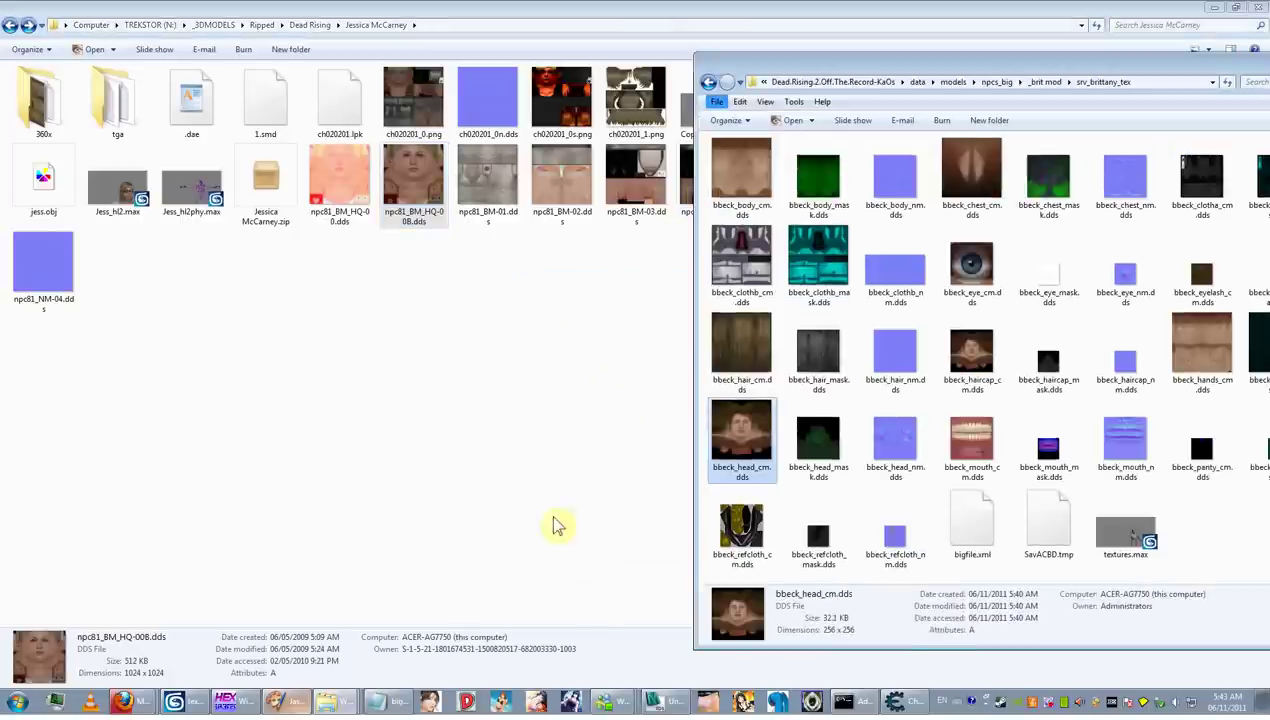
{"action": "left_click", "coordinate": [268, 698]}
{"action": "middle_click_drag", "start_coordinate": [488, 411], "coordinate": [529, 401], "text": "alt"}
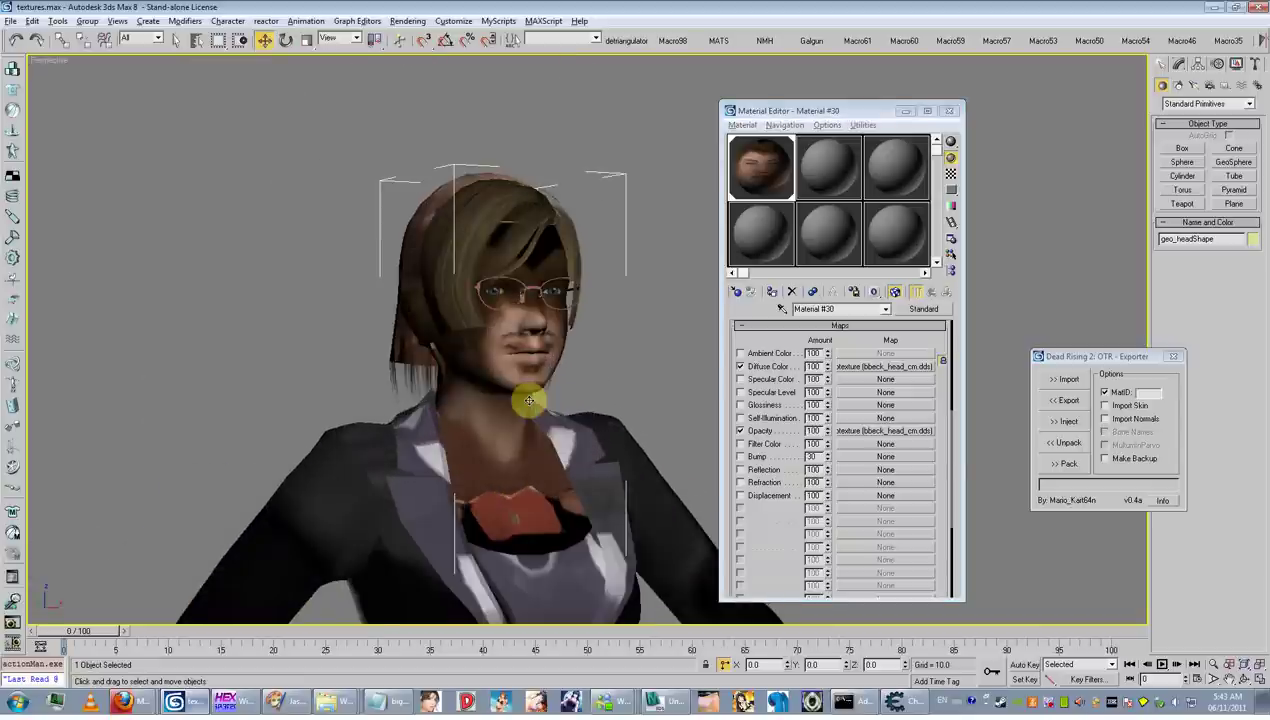
{"action": "key", "text": "shift+q"}
{"action": "left_click", "coordinate": [466, 83]}
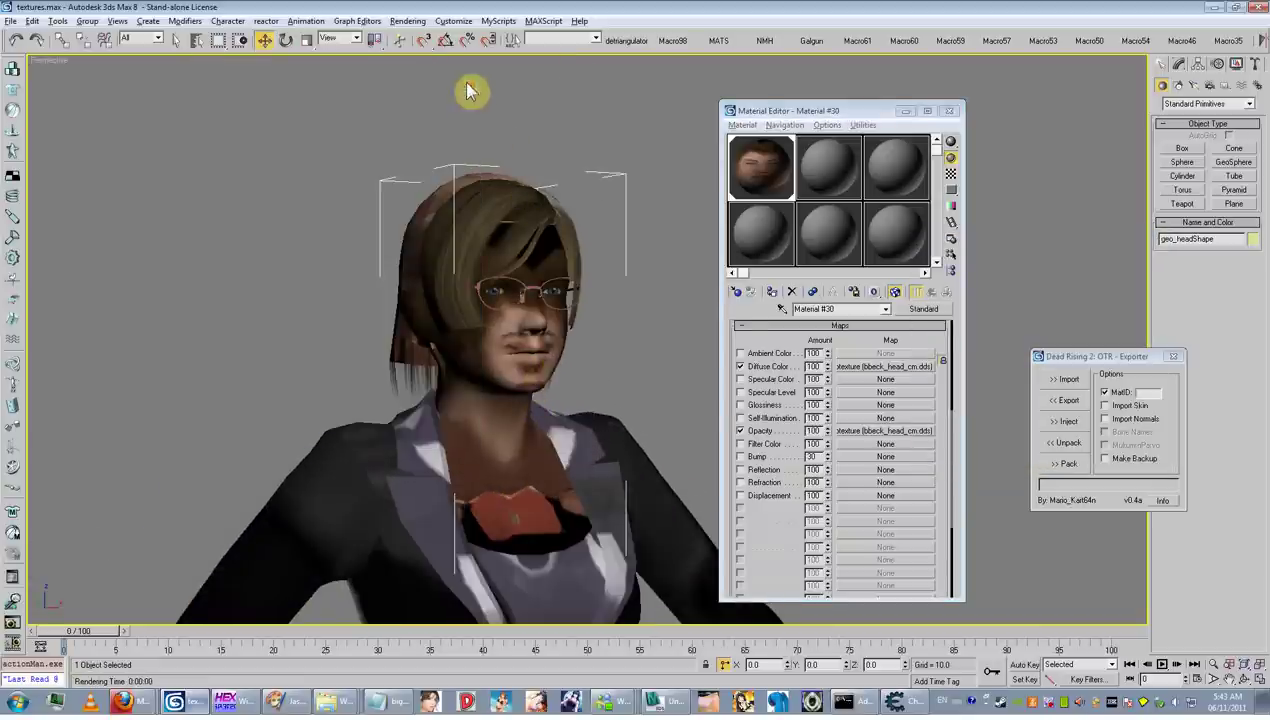
- Preview the updated 1024×1024 bbeck_head_cm.dds in srv_brittany_tex, then return to 3ds Max
{"action": "key", "text": "alt+Tab"}
{"action": "key", "text": "alt+Tab"}
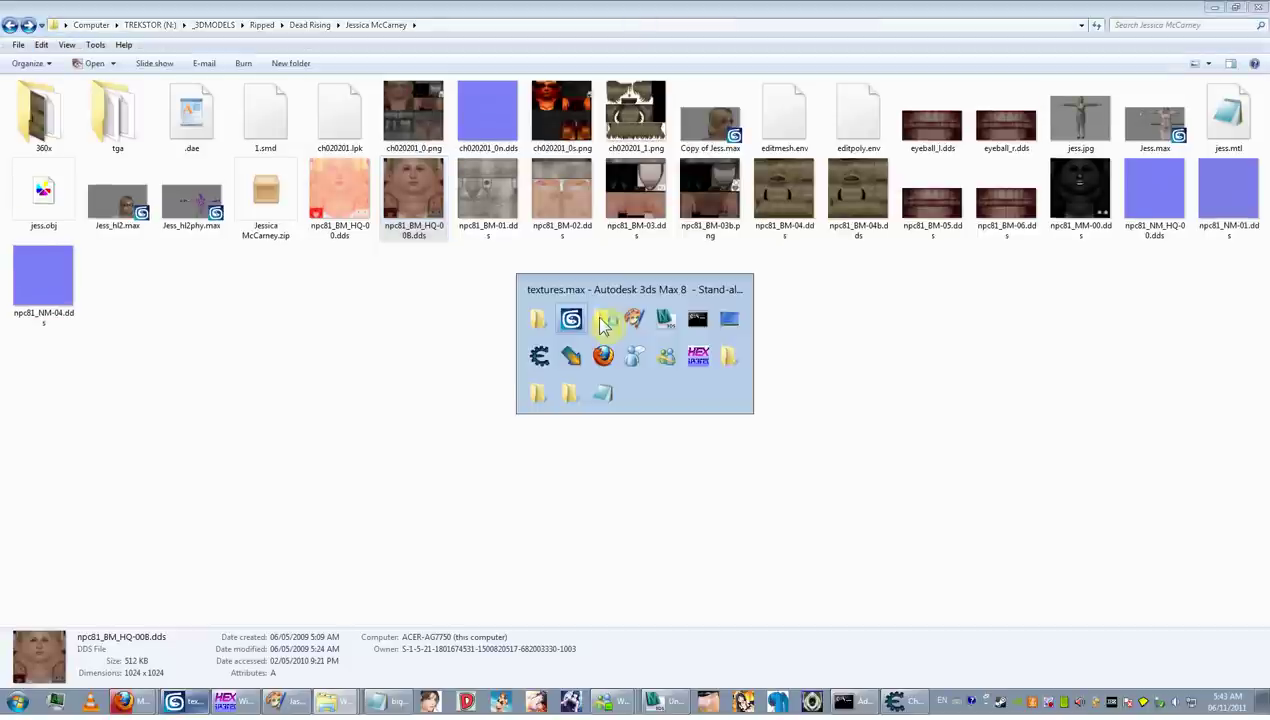
{"action": "left_click", "coordinate": [539, 319]}
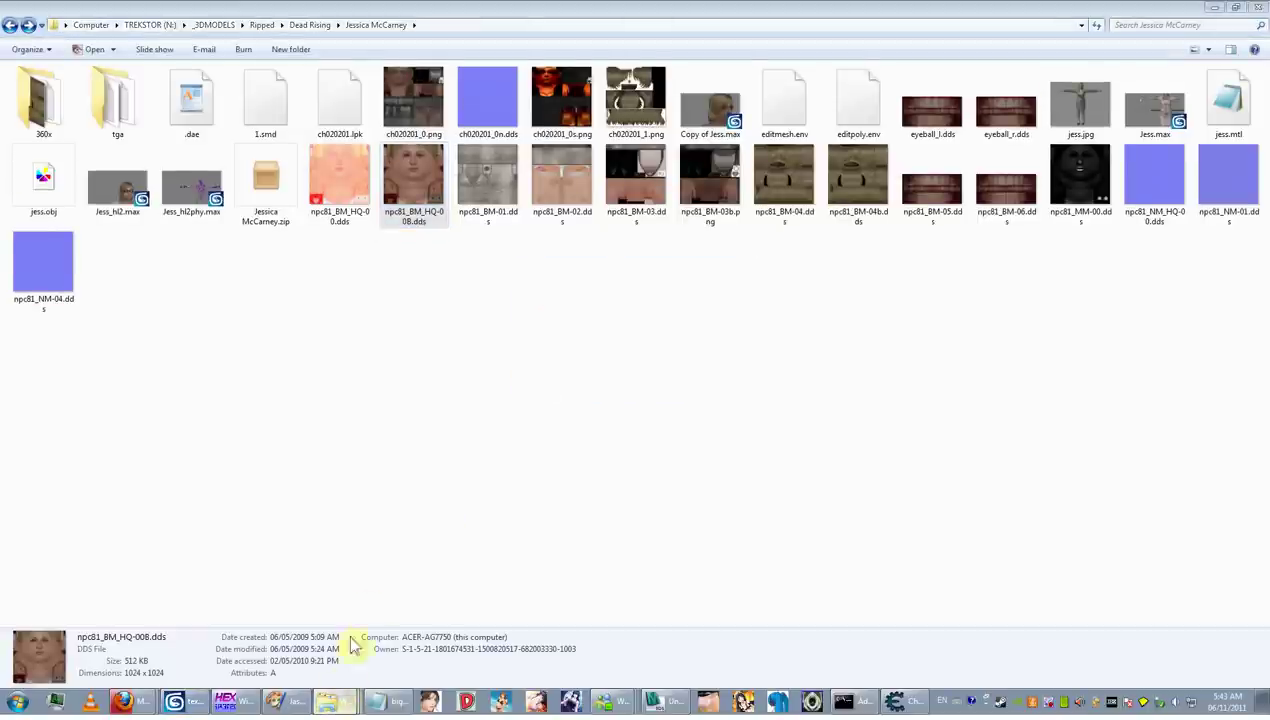
{"action": "key", "text": "alt+Tab"}
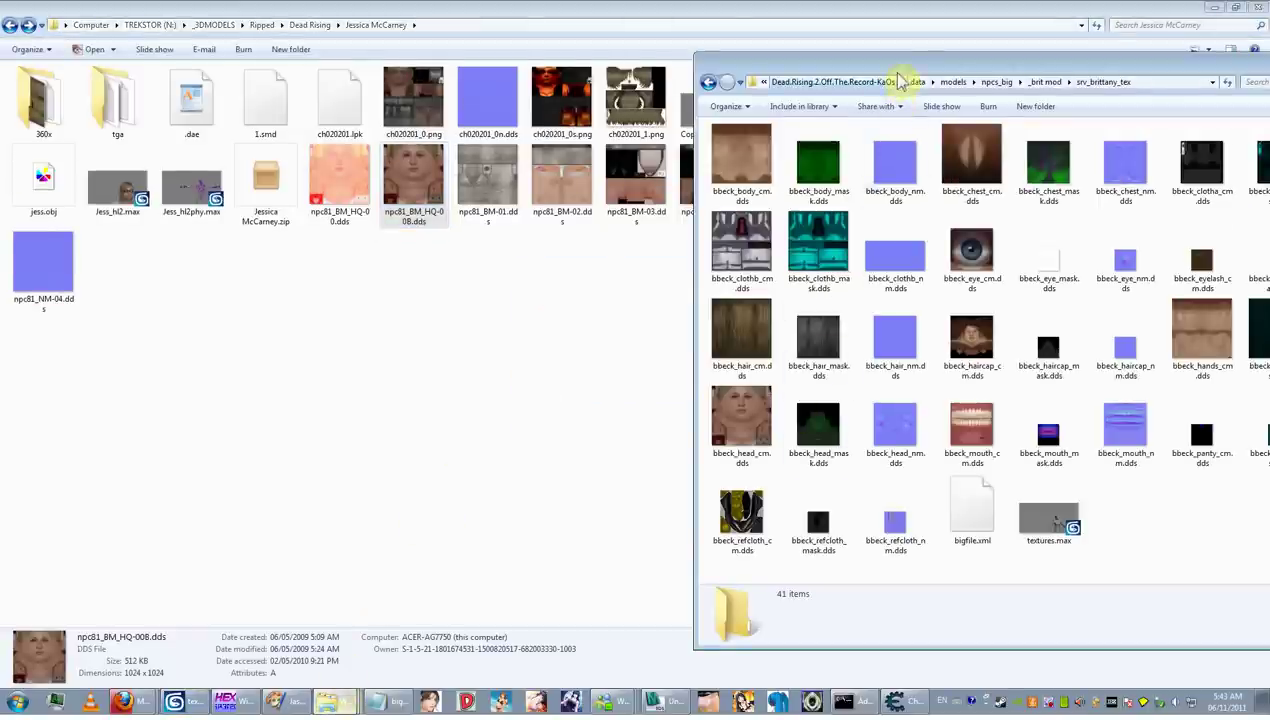
{"action": "left_click_drag", "start_coordinate": [901, 77], "coordinate": [577, 72]}
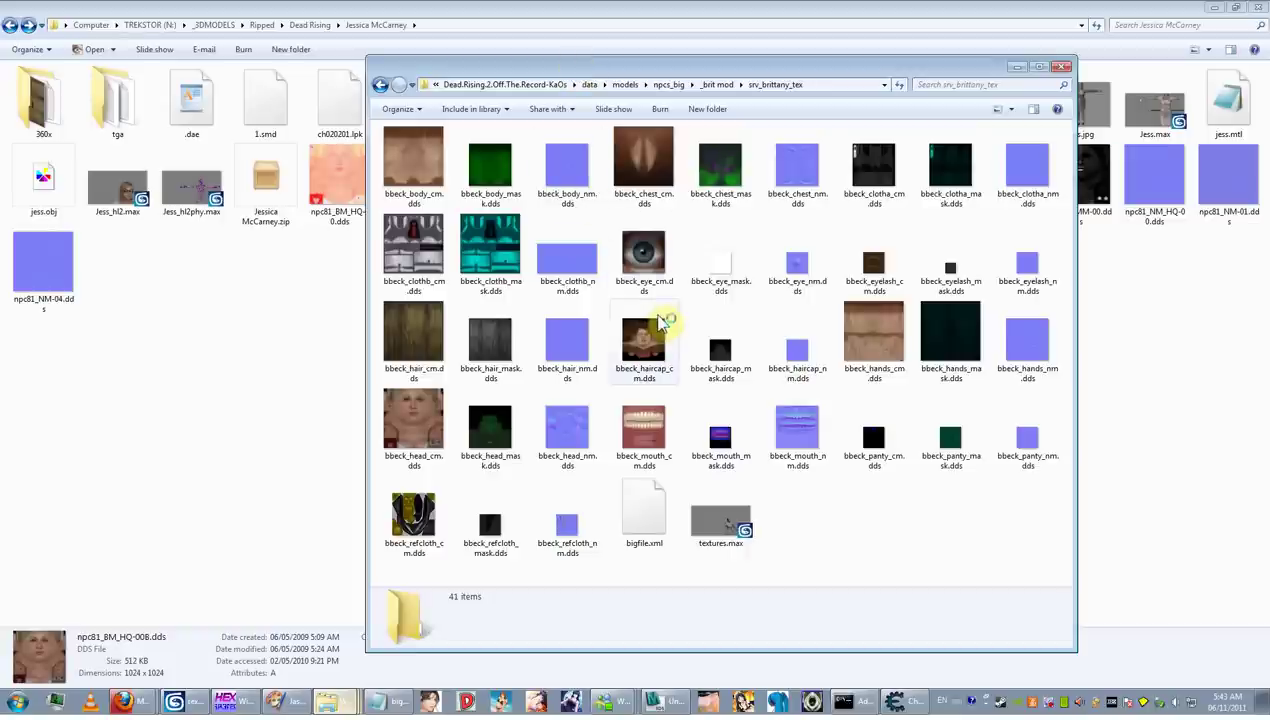
{"action": "double_click", "coordinate": [438, 398]}
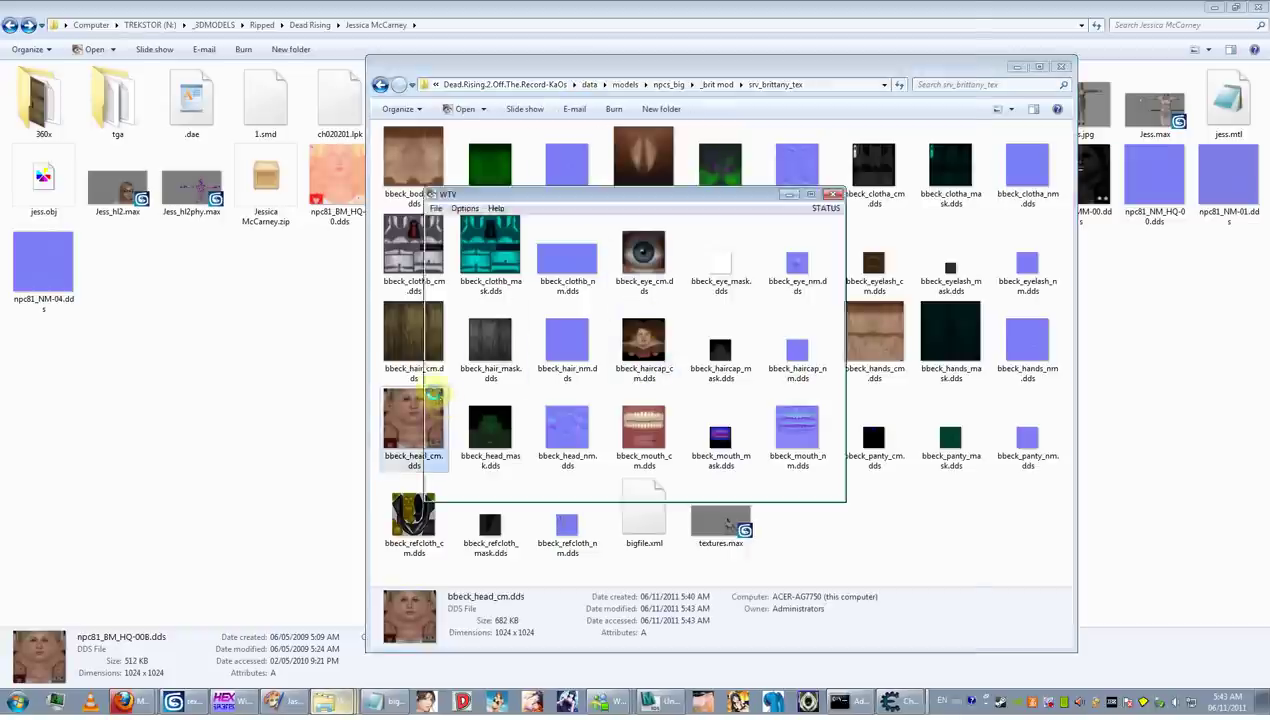
{"action": "left_click", "coordinate": [963, 8]}
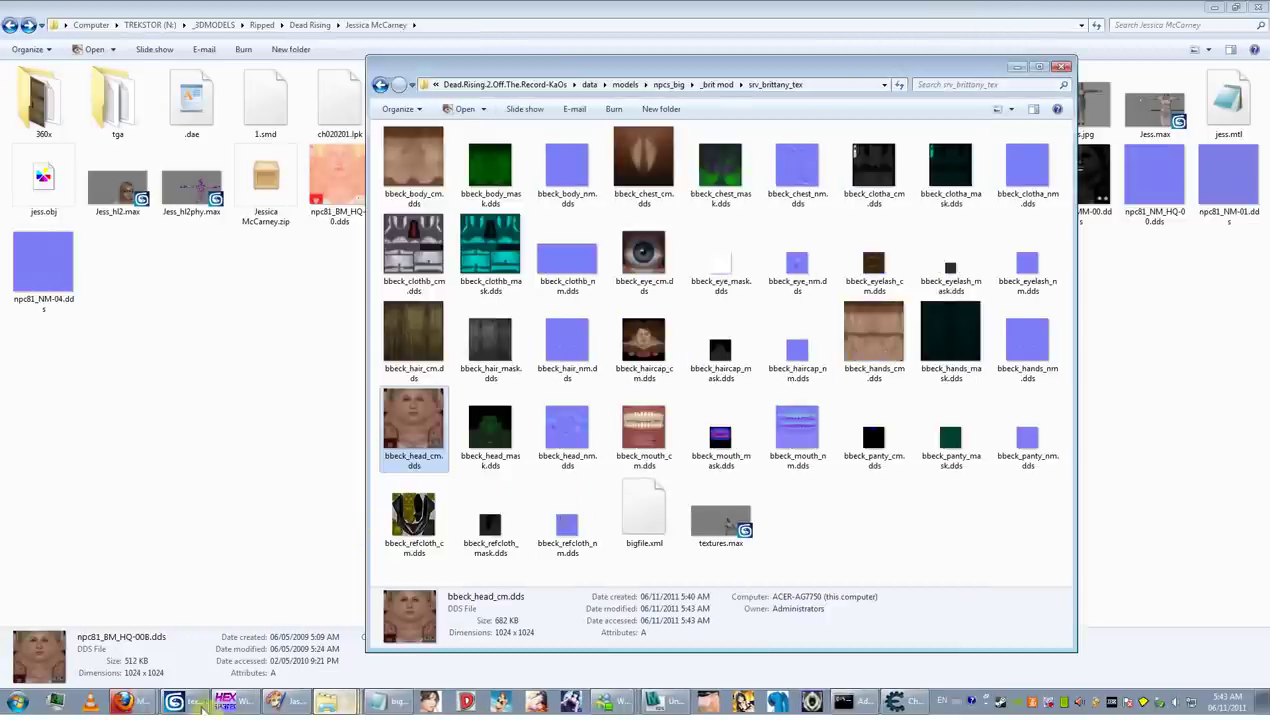
{"action": "left_click", "coordinate": [201, 707]}
{"action": "scroll", "coordinate": [425, 431], "scroll_direction": "up", "scroll_amount": 3}
- Frame the side of the head and pick the hair material to find its bitmap bbeck_hair_cm.dds
{"action": "scroll", "coordinate": [480, 322], "scroll_direction": "up", "scroll_amount": 3}
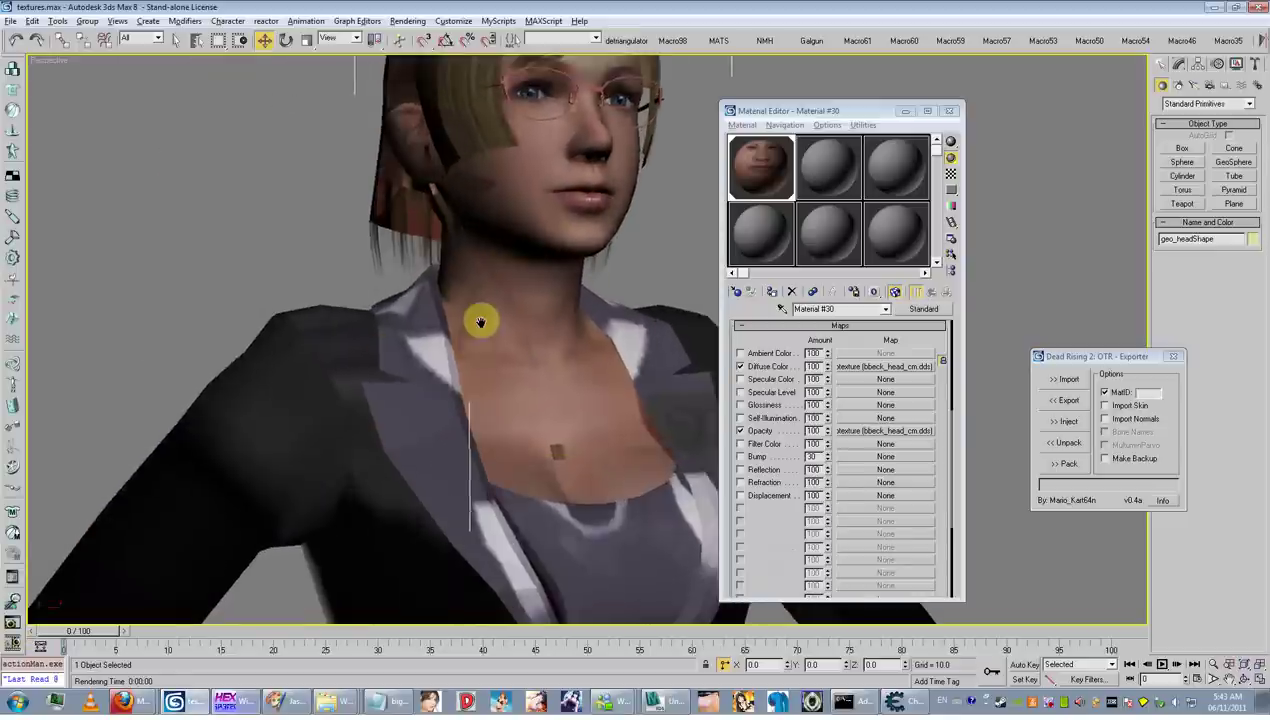
{"action": "scroll", "coordinate": [480, 322], "scroll_direction": "up", "scroll_amount": 3}
{"action": "scroll", "coordinate": [453, 322], "scroll_direction": "down", "scroll_amount": 4}
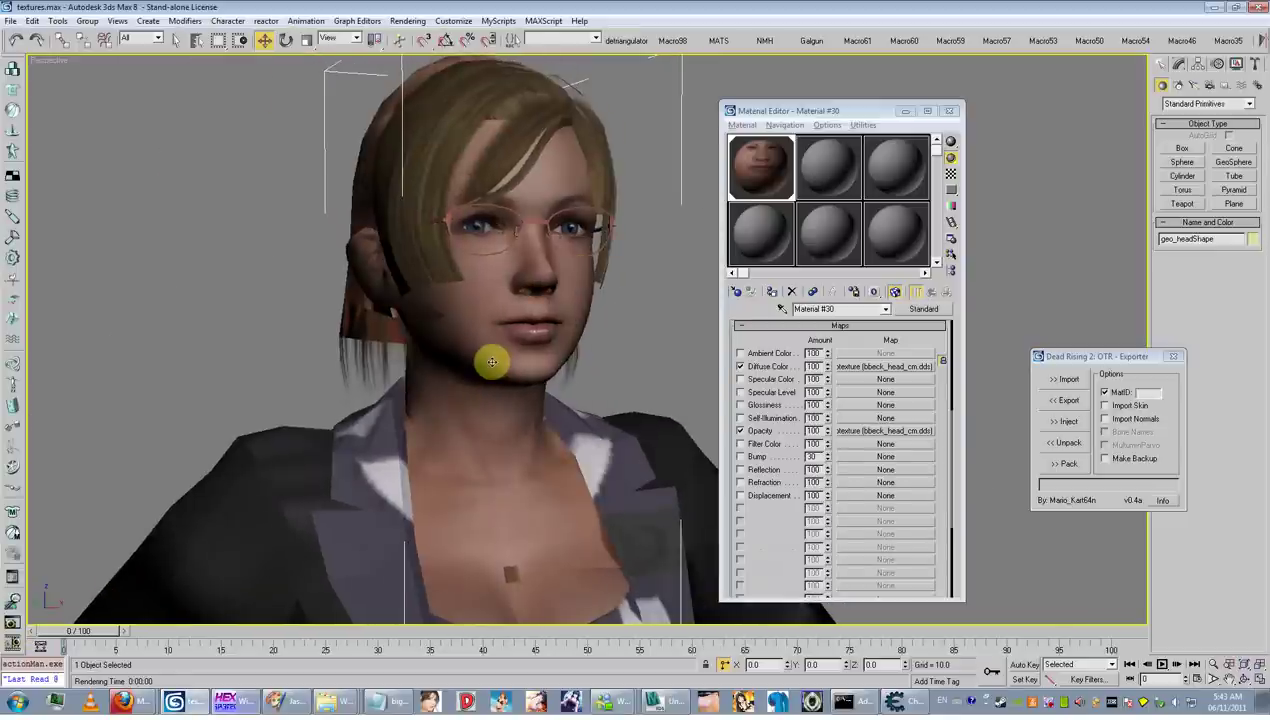
{"action": "scroll", "coordinate": [492, 362], "scroll_direction": "down", "scroll_amount": 5}
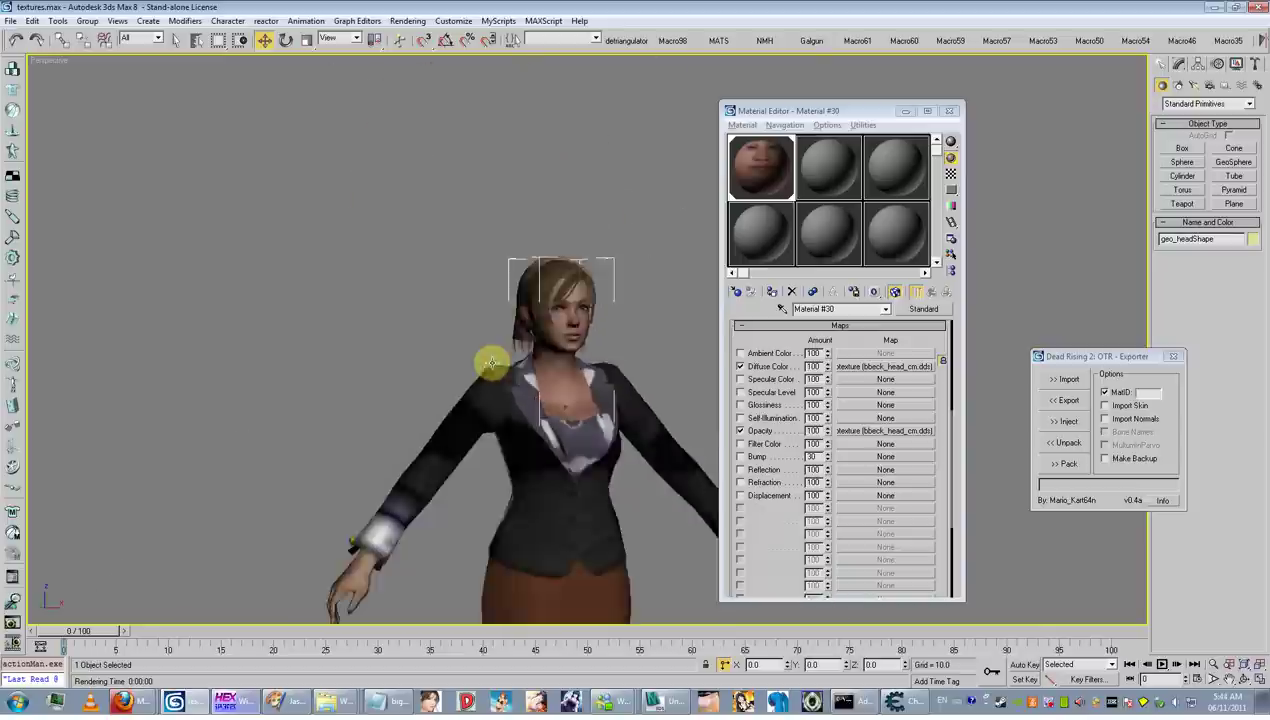
{"action": "scroll", "coordinate": [492, 362], "scroll_direction": "up", "scroll_amount": 4}
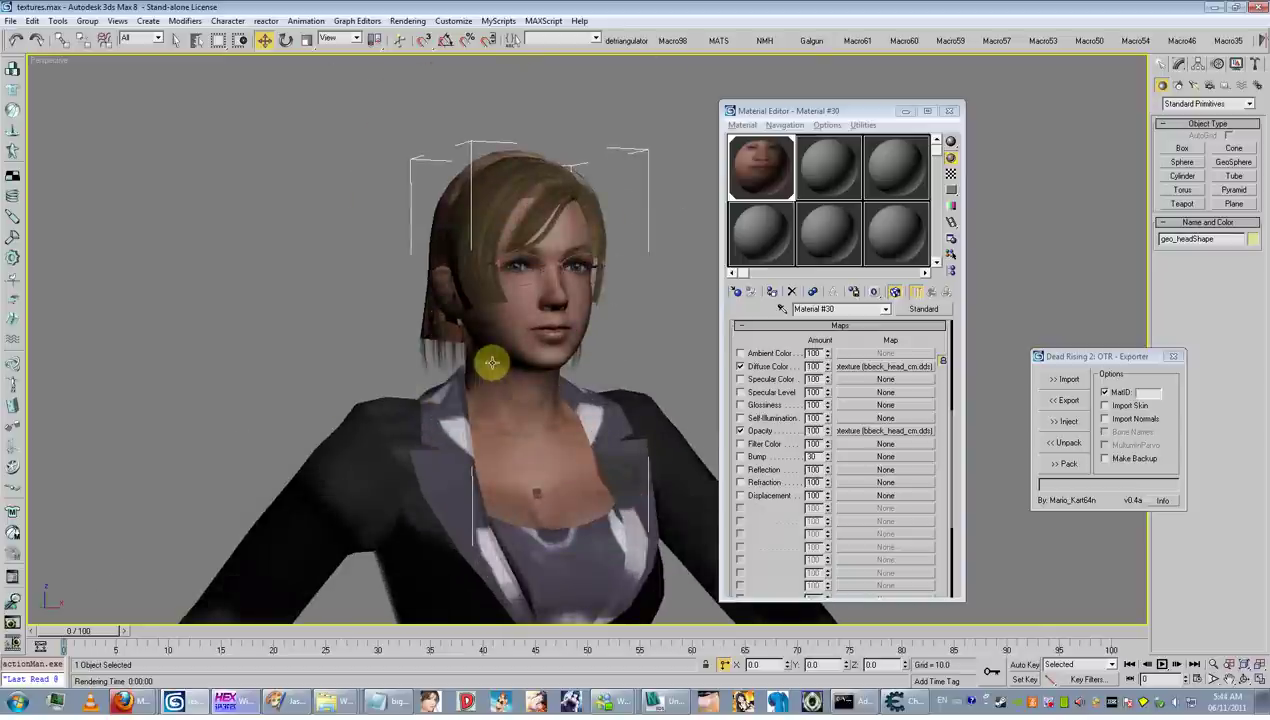
{"action": "scroll", "coordinate": [492, 362], "scroll_direction": "down", "scroll_amount": 3}
{"action": "scroll", "coordinate": [505, 390], "scroll_direction": "up", "scroll_amount": 6}
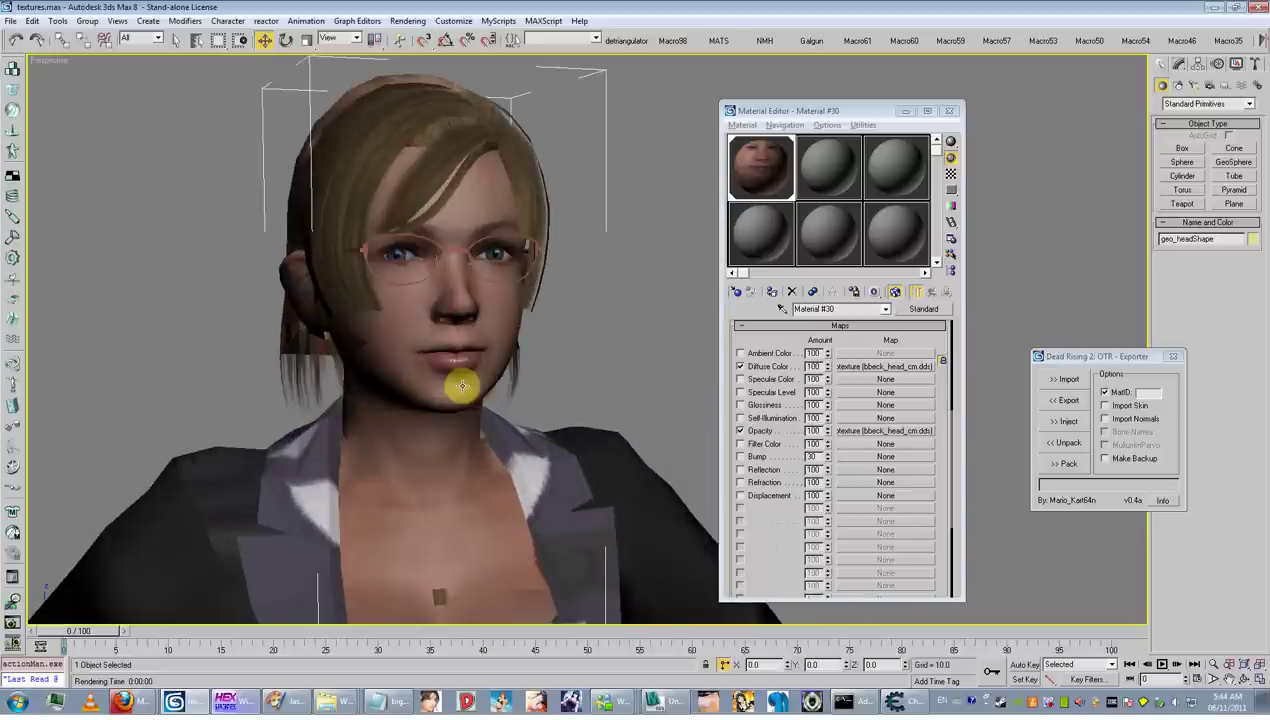
{"action": "middle_click_drag", "start_coordinate": [462, 385], "coordinate": [492, 343]}
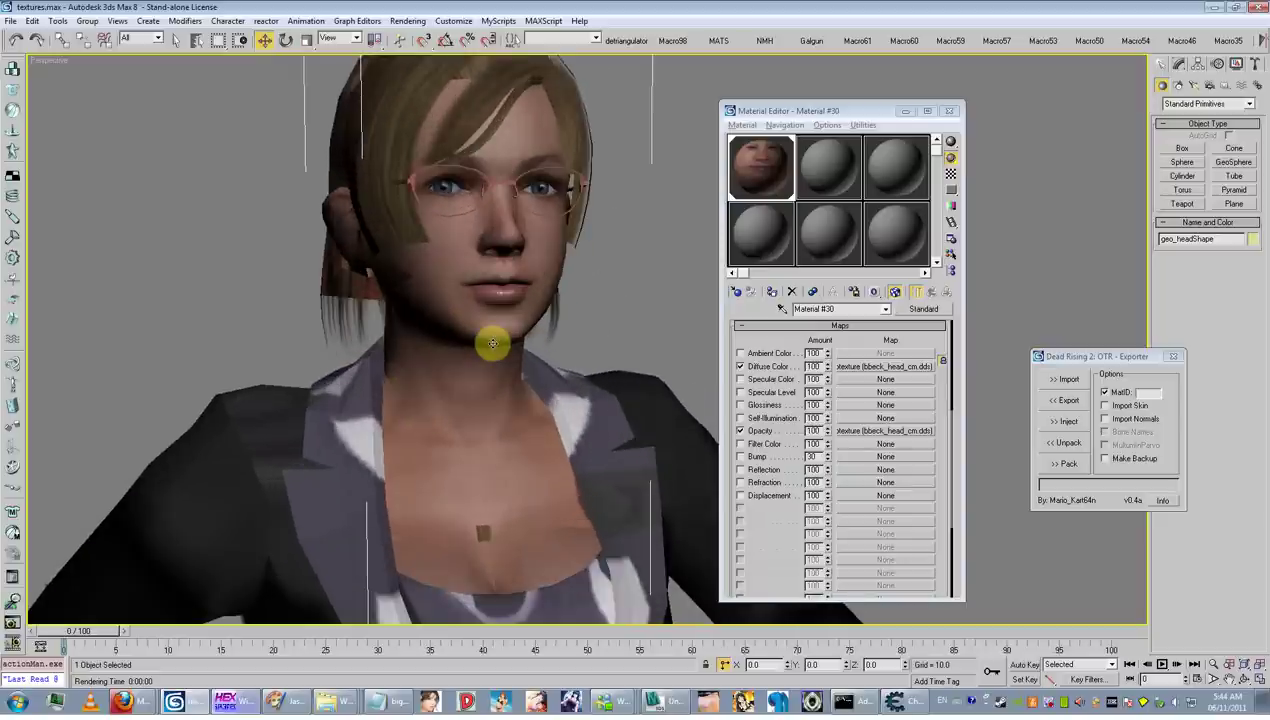
{"action": "middle_click_drag", "start_coordinate": [496, 347], "coordinate": [510, 391]}
{"action": "left_click", "coordinate": [587, 318]}
{"action": "middle_click_drag", "start_coordinate": [587, 318], "coordinate": [587, 439], "text": "alt"}
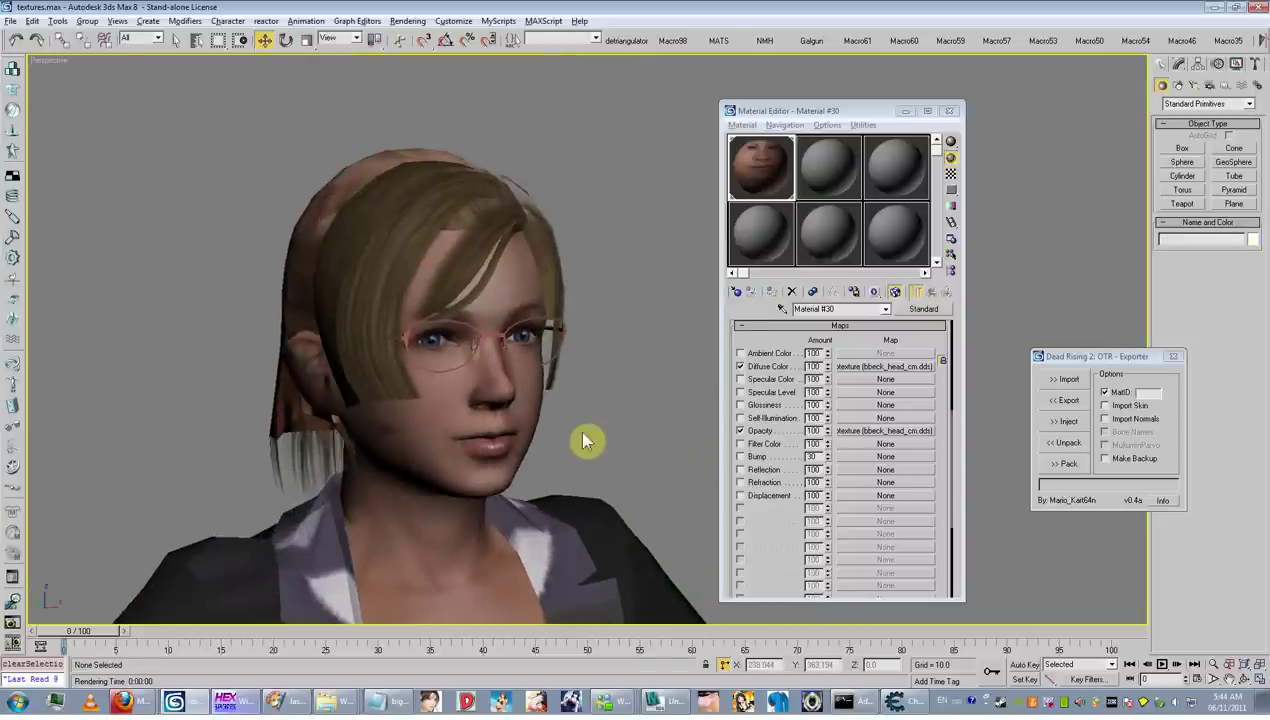
{"action": "left_click", "coordinate": [782, 308]}
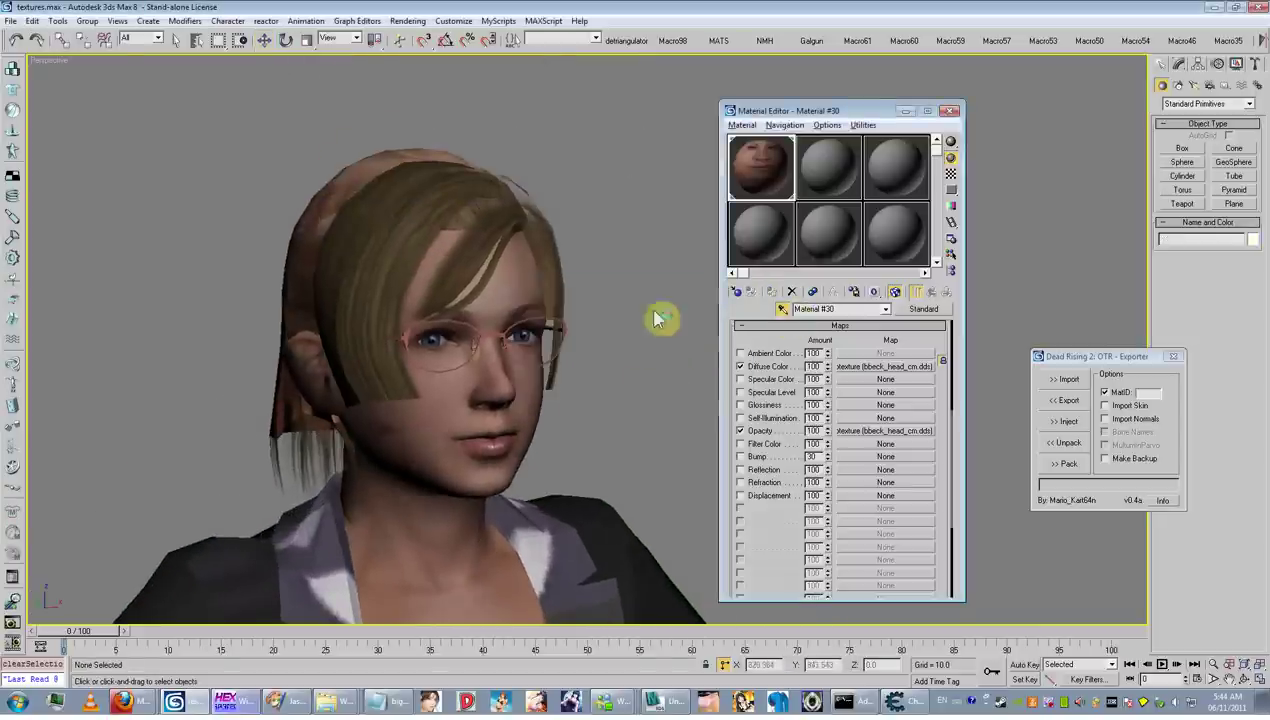
{"action": "left_click", "coordinate": [380, 363]}
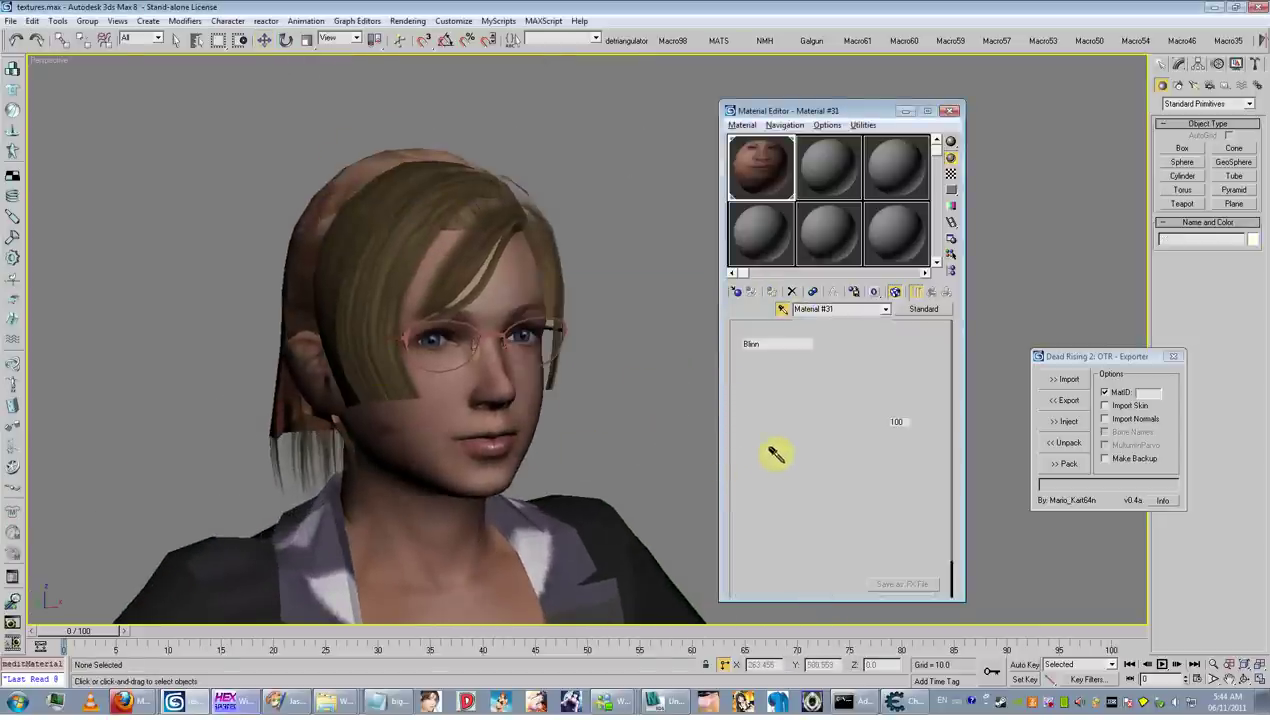
- Open the srv_brittany_tex texture folder from the quick folder launcher
{"action": "key", "text": "w"}
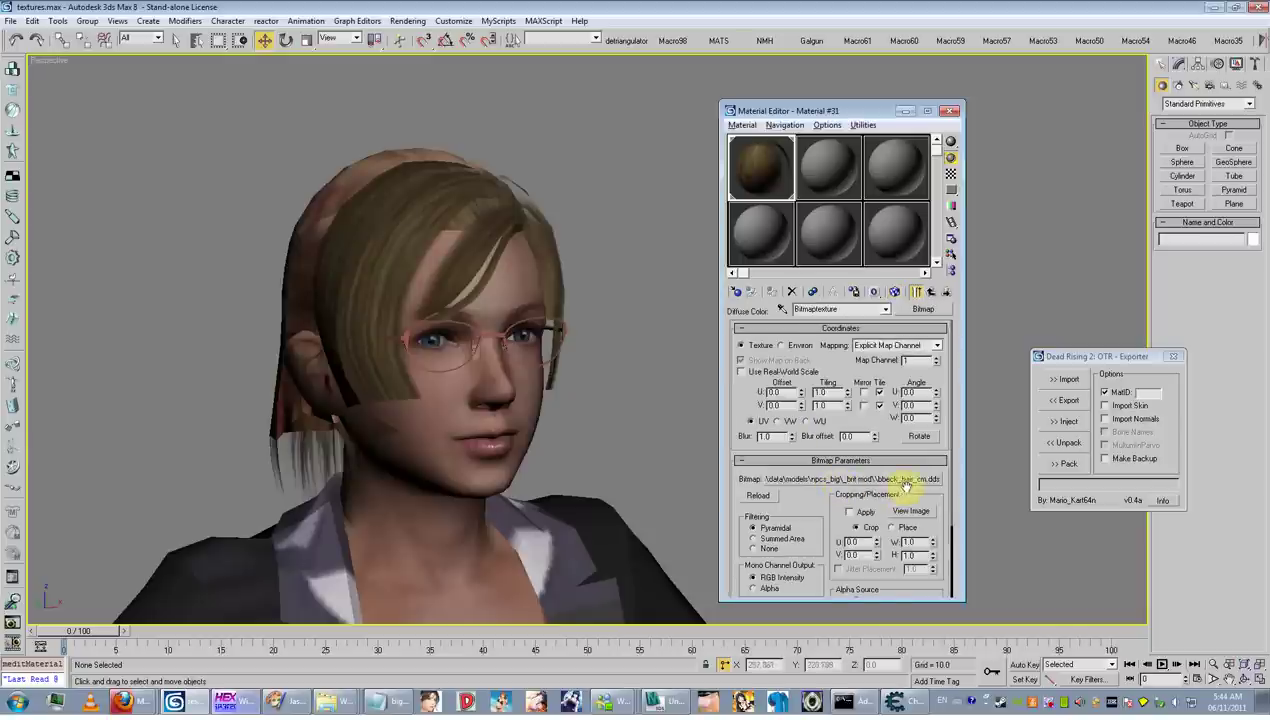
{"action": "key", "text": "ctrl+space"}
{"action": "left_click", "coordinate": [609, 358]}
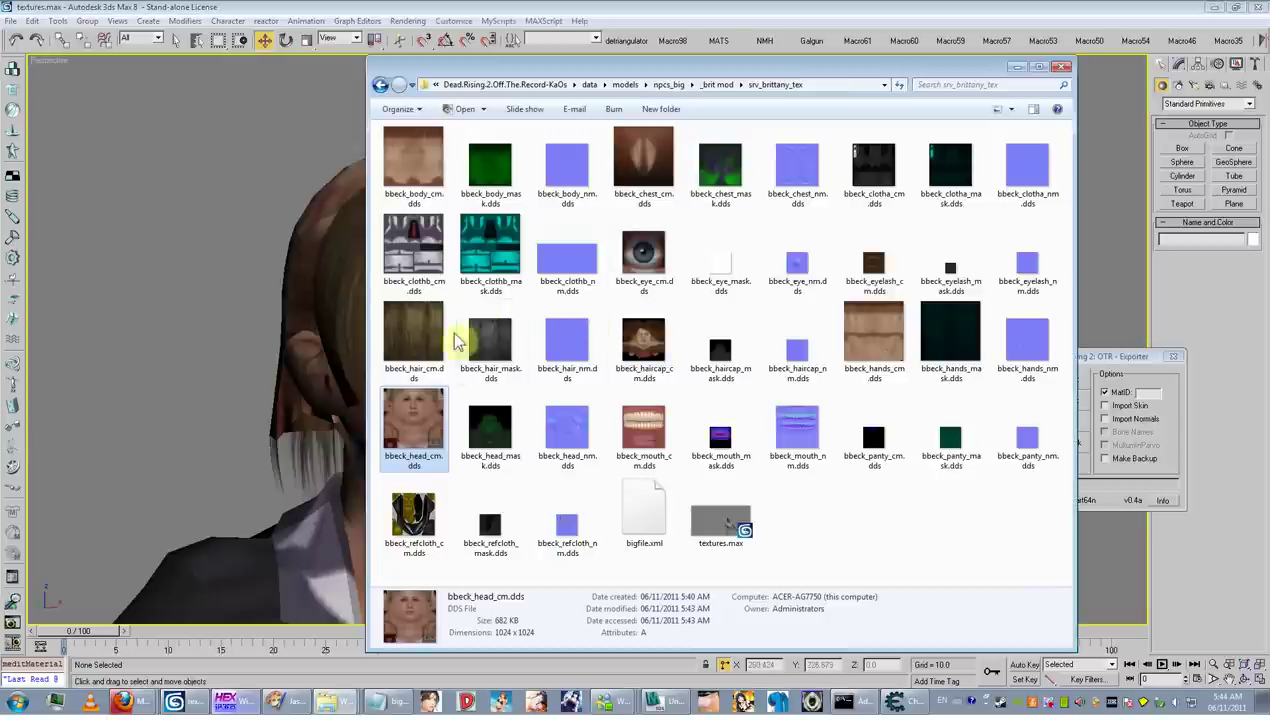
- Open bbeck_head_cm.dds in the image editor and return to the srv_brittany_tex folder
{"action": "double_click", "coordinate": [405, 430]}
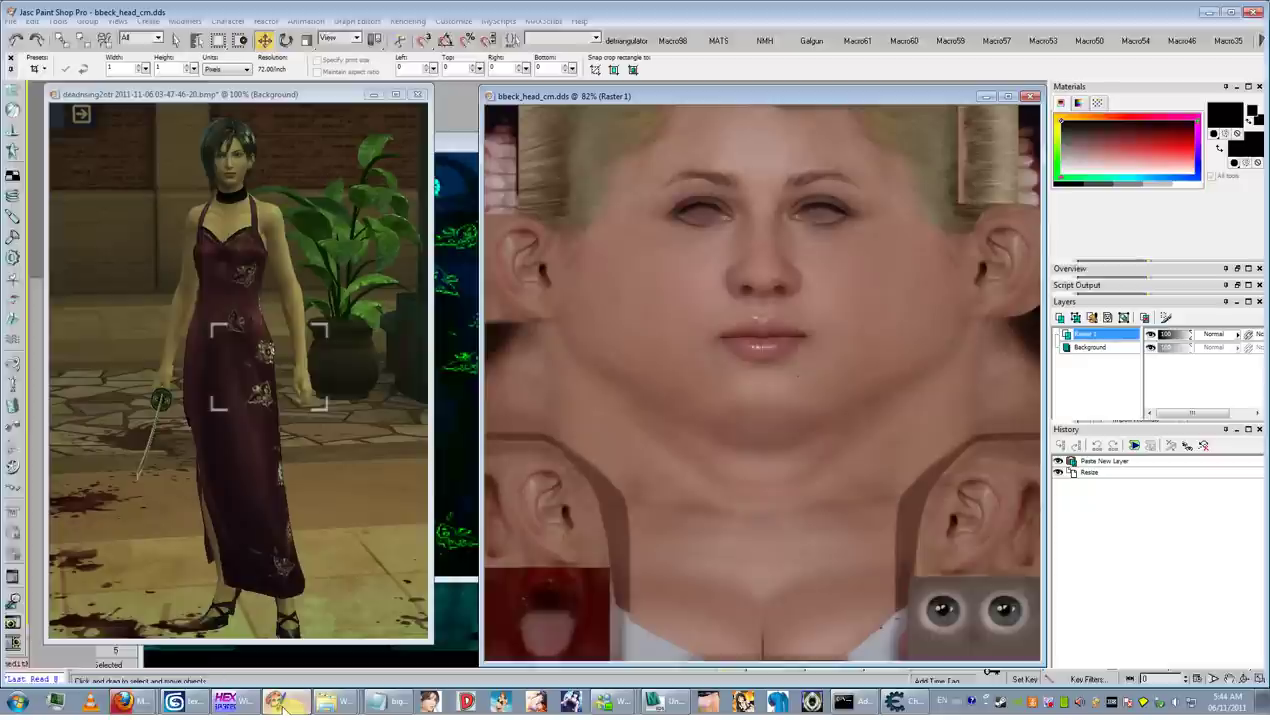
{"action": "key", "text": "ctrl+space"}
{"action": "left_click", "coordinate": [609, 358]}
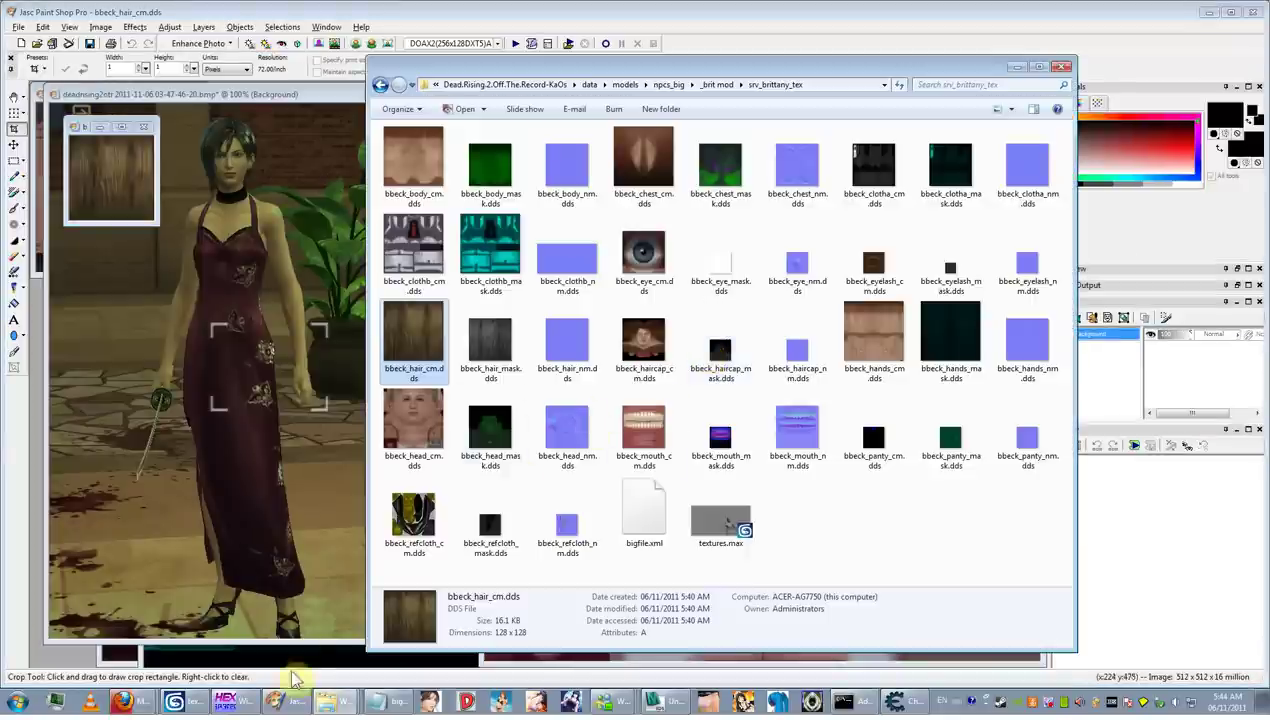
- Preview bbeck_clothb_cm, bbeck_hair_cm, bbeck_hair_mask and bbeck_chest_nm textures one after another
{"action": "double_click", "coordinate": [418, 243]}
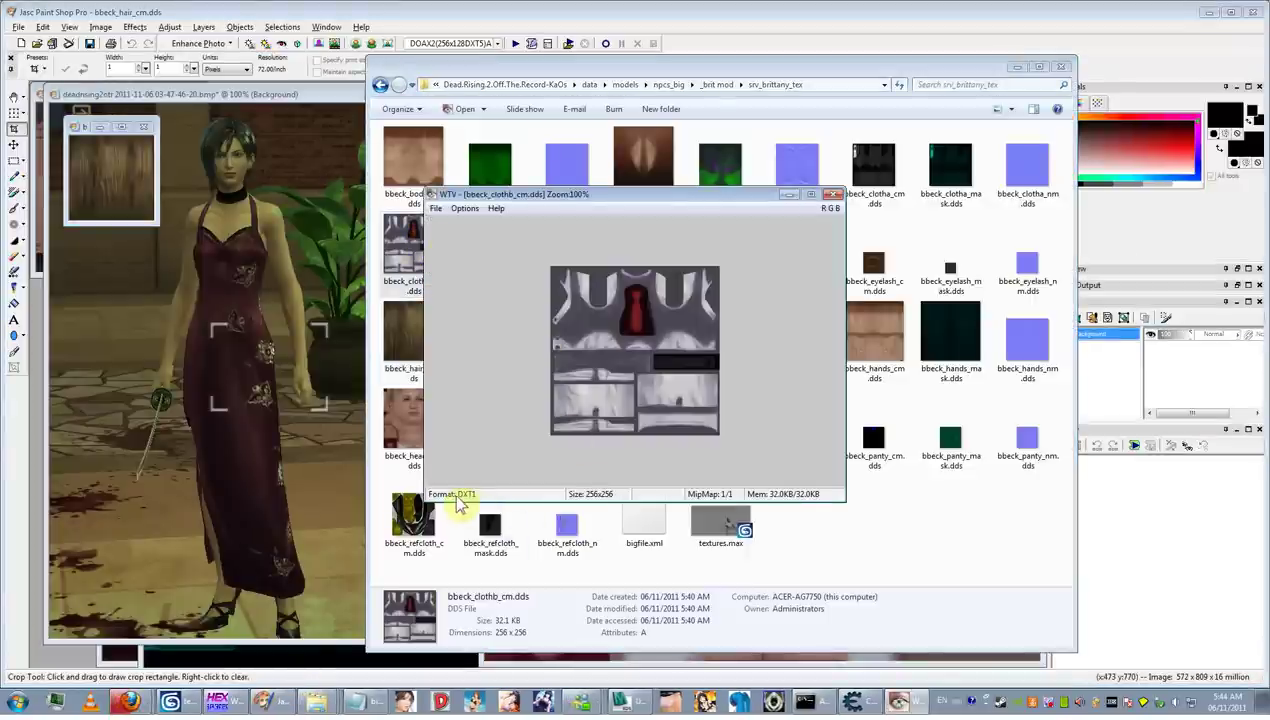
{"action": "left_click", "coordinate": [832, 194]}
{"action": "double_click", "coordinate": [404, 335]}
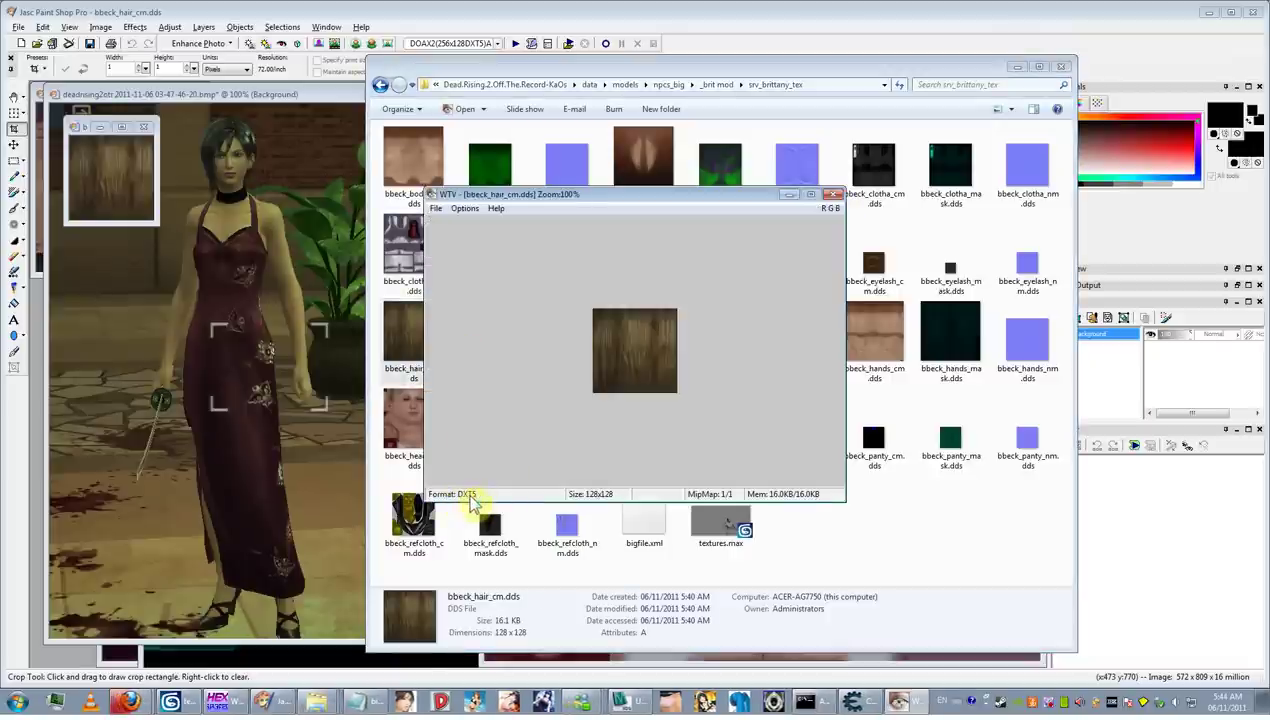
{"action": "left_click", "coordinate": [832, 194]}
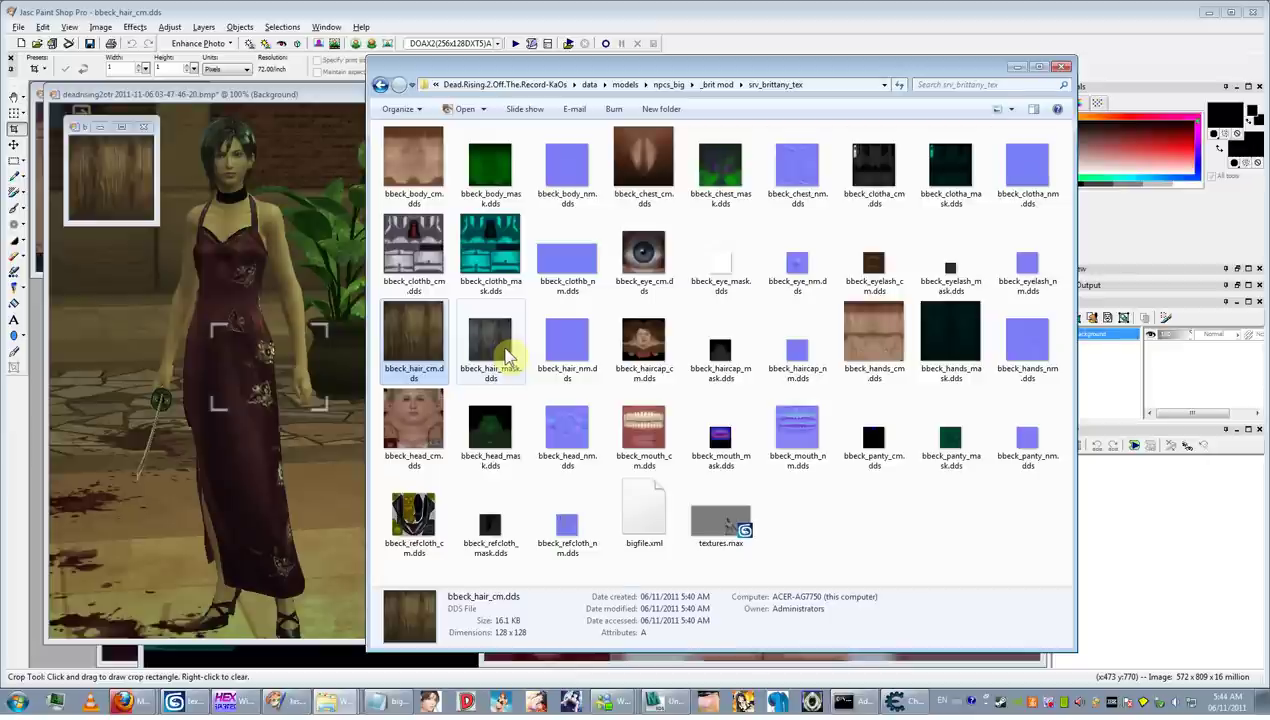
{"action": "double_click", "coordinate": [464, 354]}
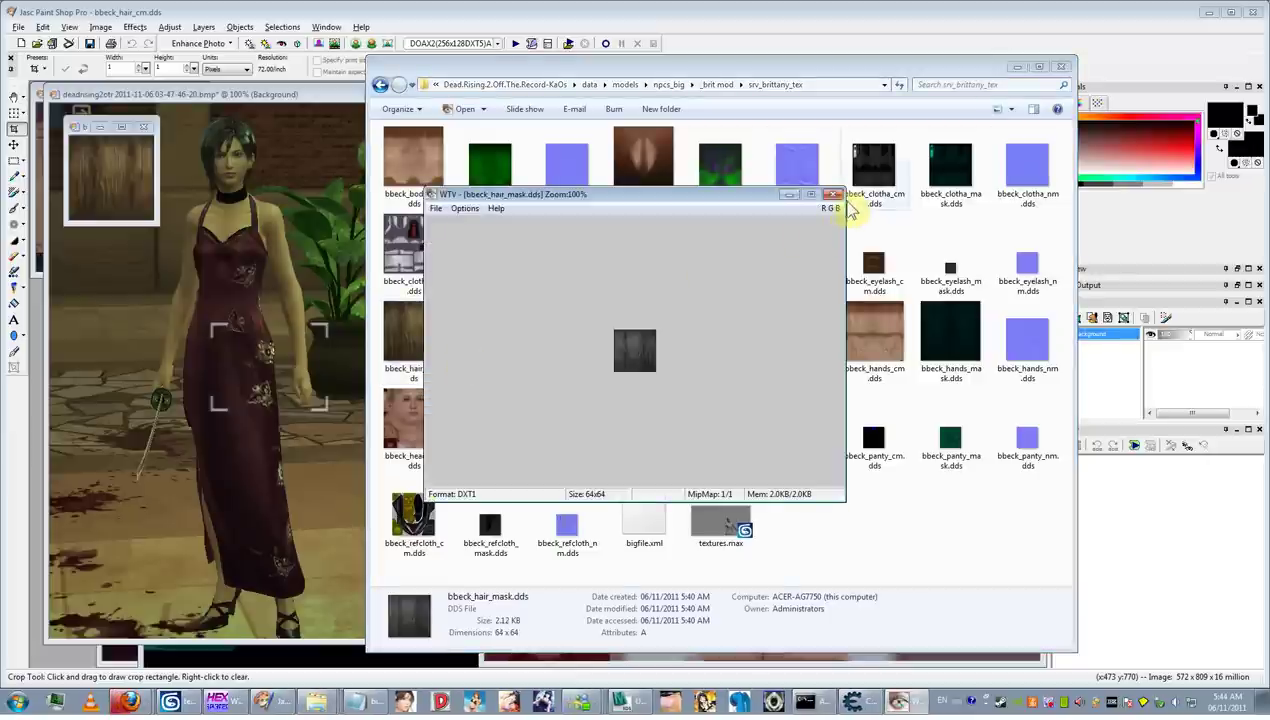
{"action": "left_click", "coordinate": [832, 195]}
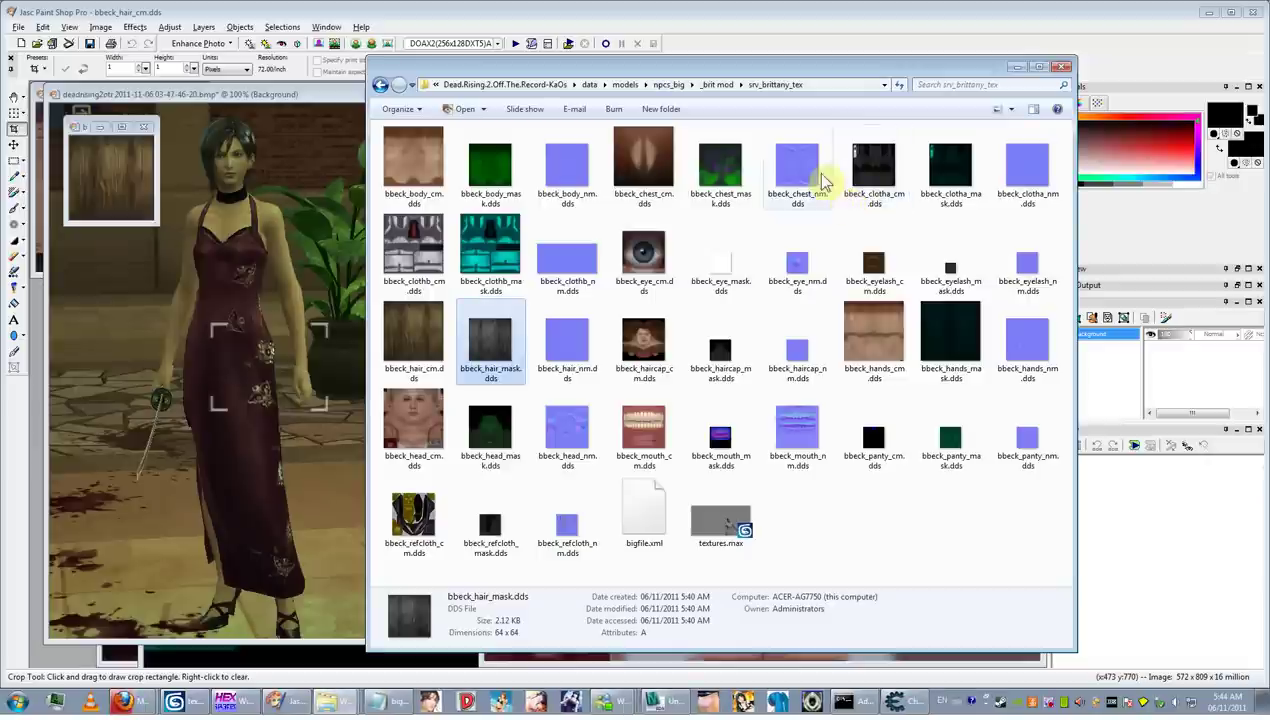
{"action": "double_click", "coordinate": [812, 175]}
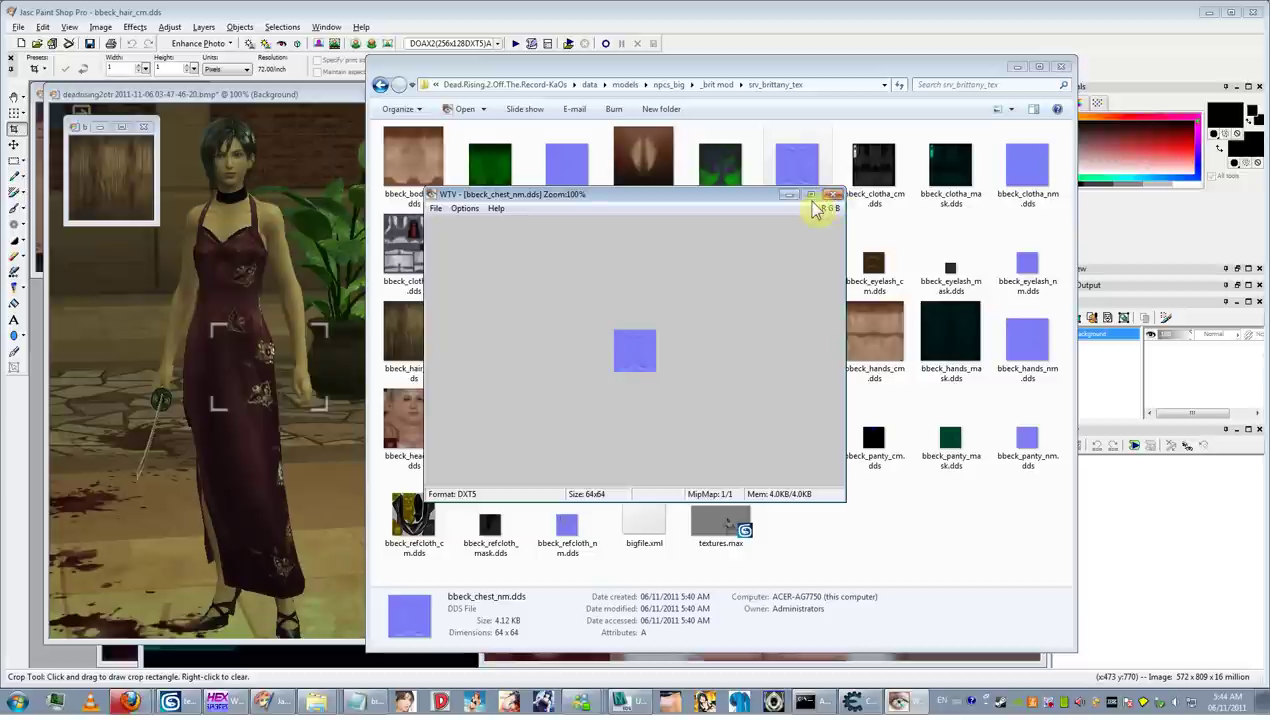
{"action": "left_click", "coordinate": [832, 195]}
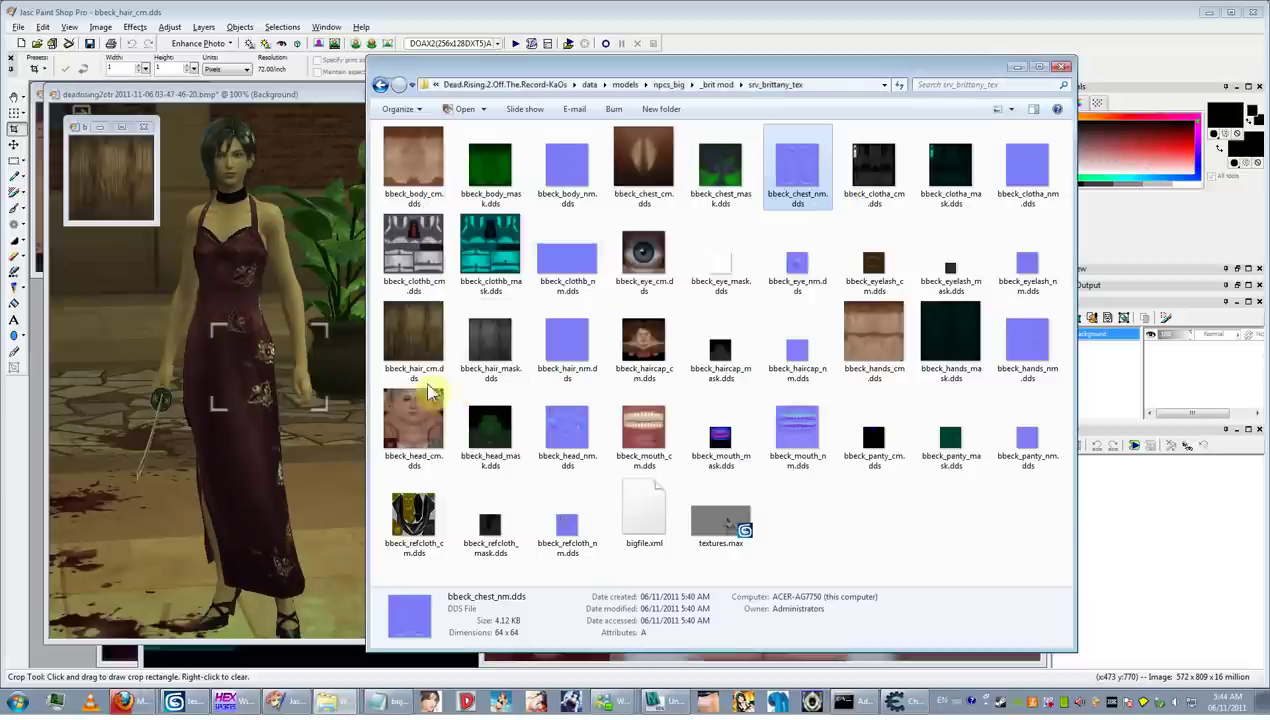
- In the Jessica McCarney folder, preview the npc81_BM-04.dds hair texture
{"action": "key", "text": "alt+Tab"}
{"action": "key", "text": "alt+Tab"}
{"action": "key", "text": "alt+Tab"}
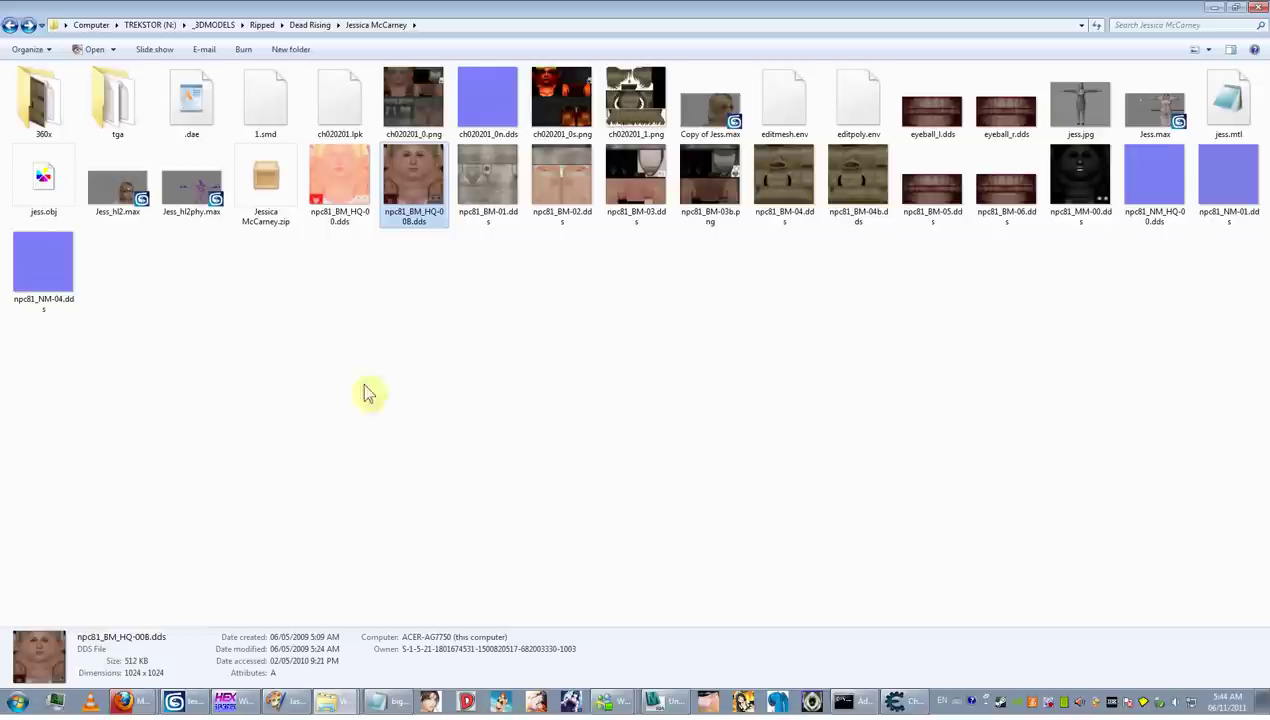
{"action": "left_click", "coordinate": [476, 334]}
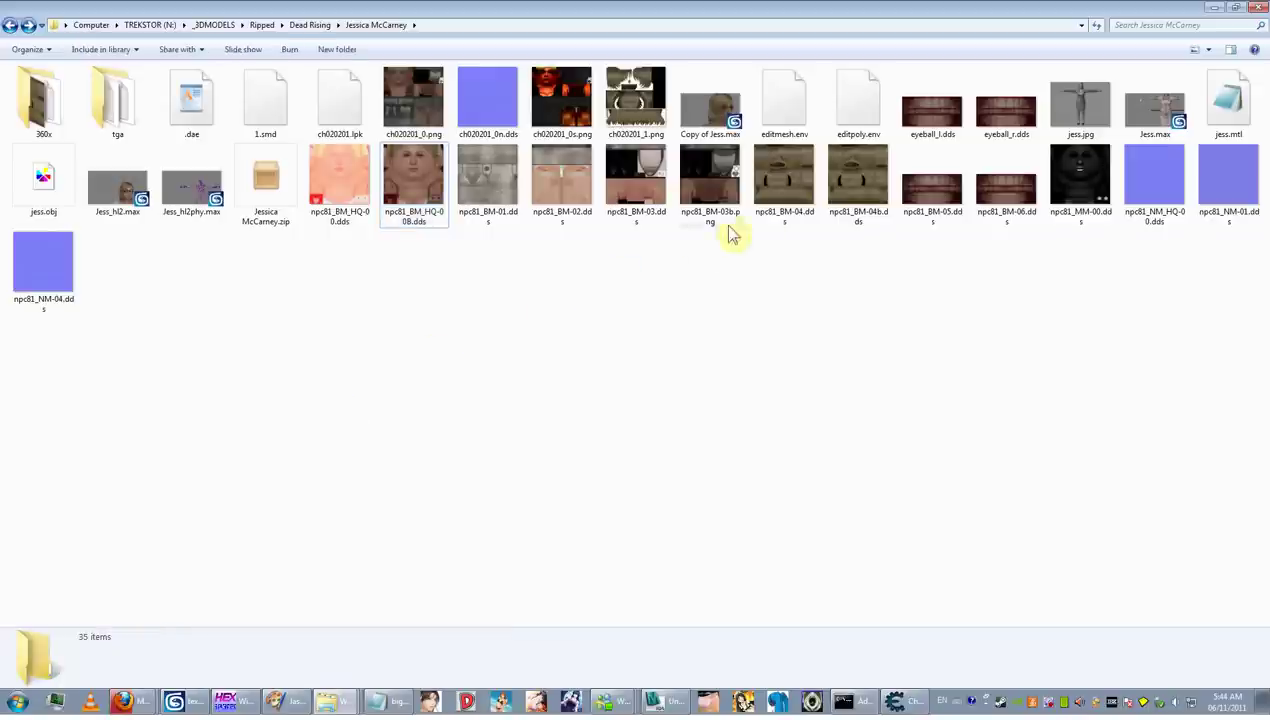
{"action": "double_click", "coordinate": [779, 203]}
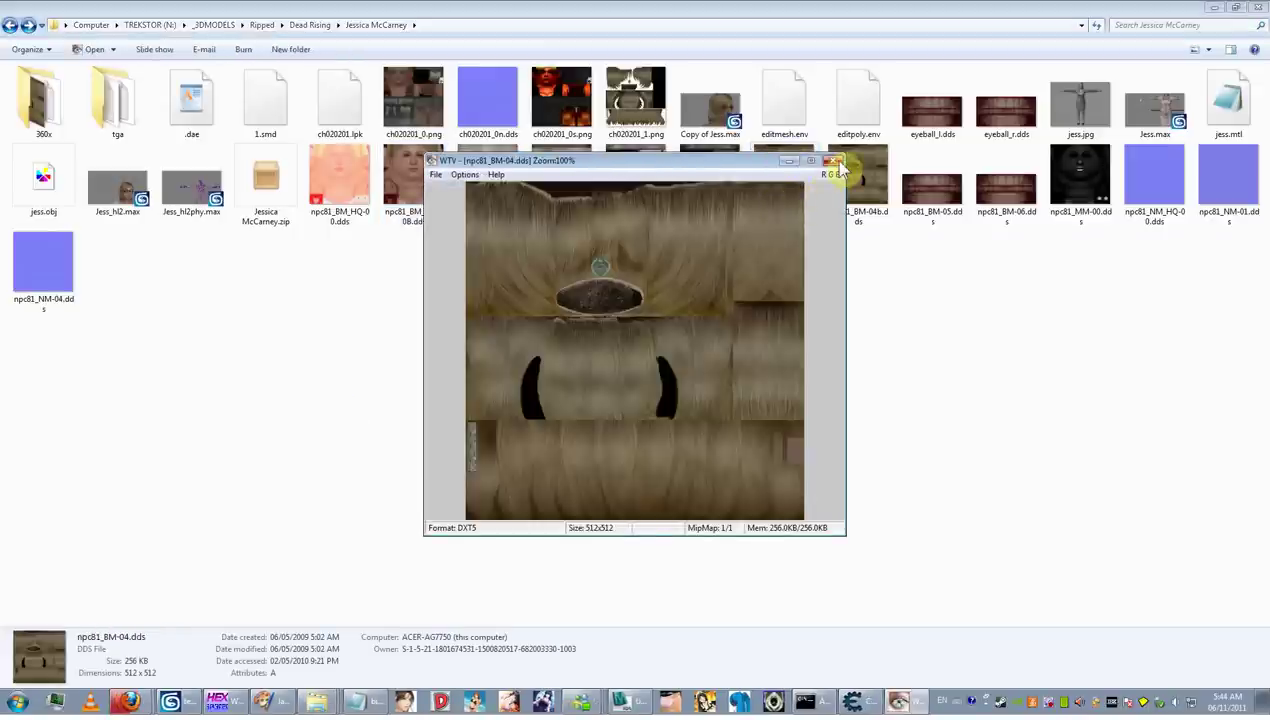
{"action": "left_click", "coordinate": [831, 161]}
{"action": "left_click", "coordinate": [835, 183]}
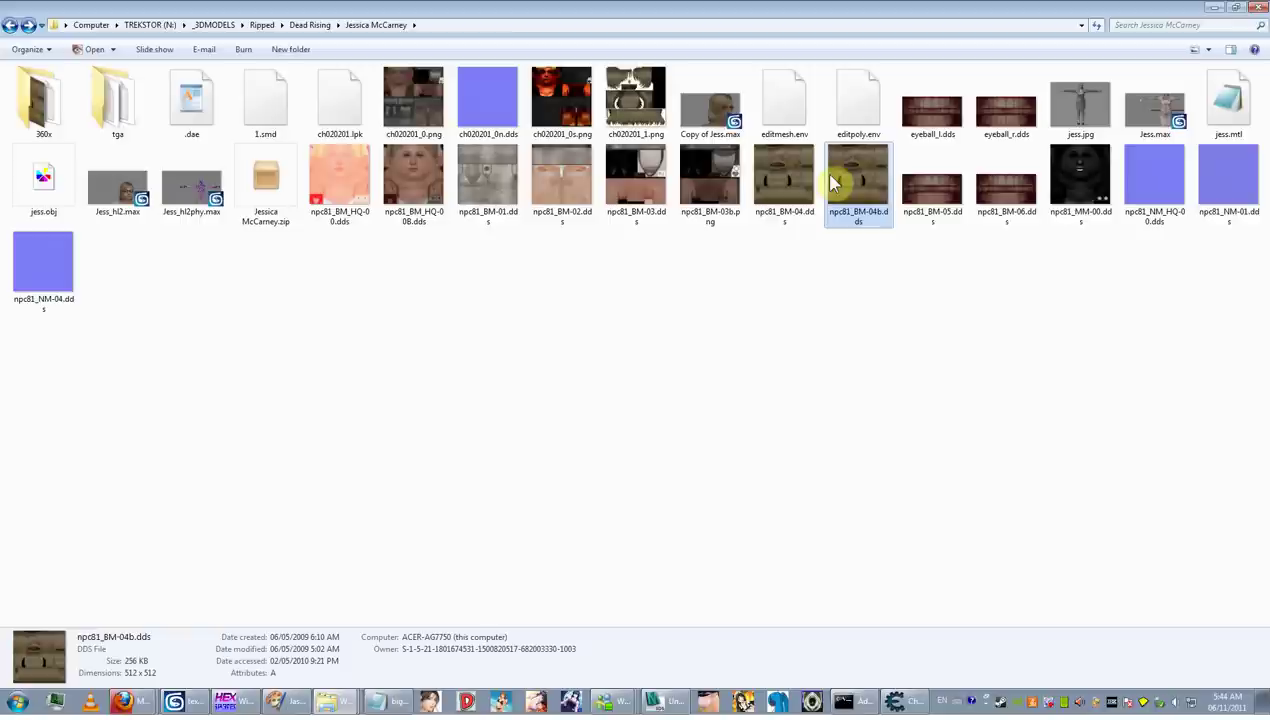
{"action": "double_click", "coordinate": [796, 182]}
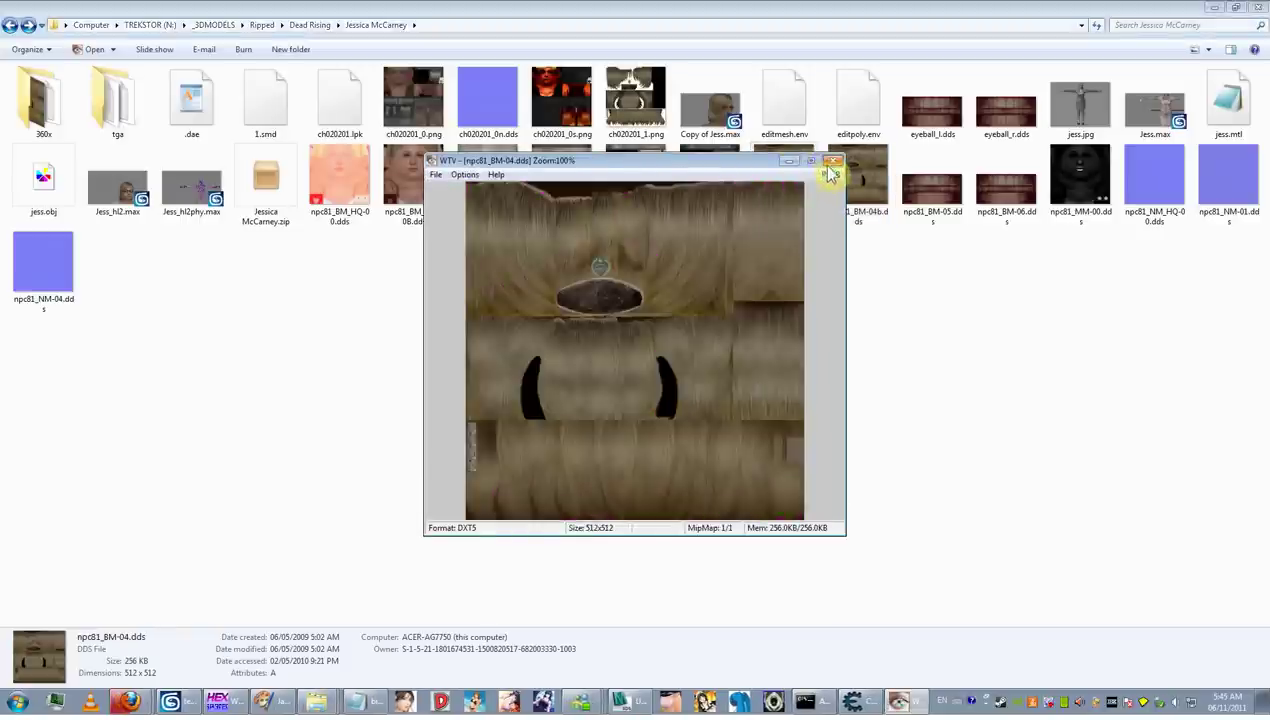
{"action": "left_click", "coordinate": [831, 163]}
- Open npc81_BM-04.dds in Paint Shop Pro, close bbeck_hair_cm, and copy the srv_brittany_tex path
{"action": "mouse_move", "coordinate": [285, 700]}
{"action": "left_mouse_down"}
{"action": "mouse_move", "coordinate": [643, 389]}
{"action": "mouse_move", "coordinate": [140, 175]}
{"action": "left_mouse_up"}
{"action": "left_click_drag", "start_coordinate": [240, 163], "coordinate": [420, 170]}
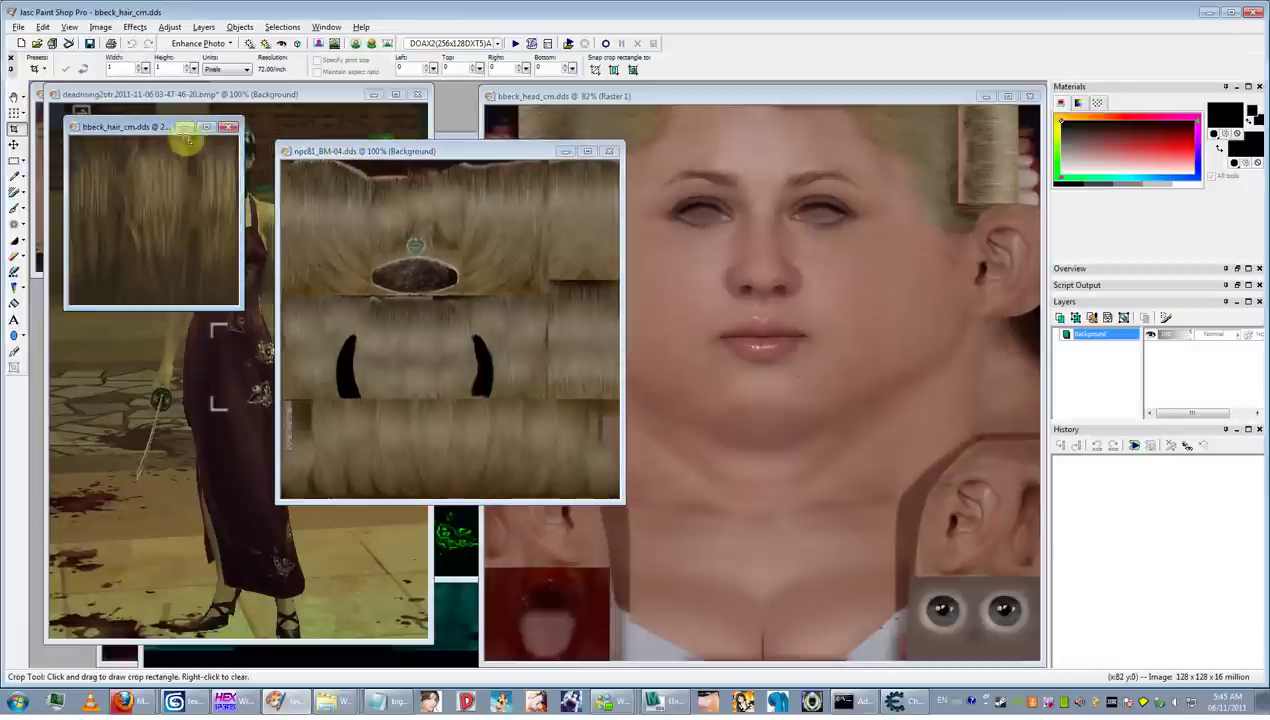
{"action": "left_click", "coordinate": [237, 132]}
{"action": "key", "text": "Return"}
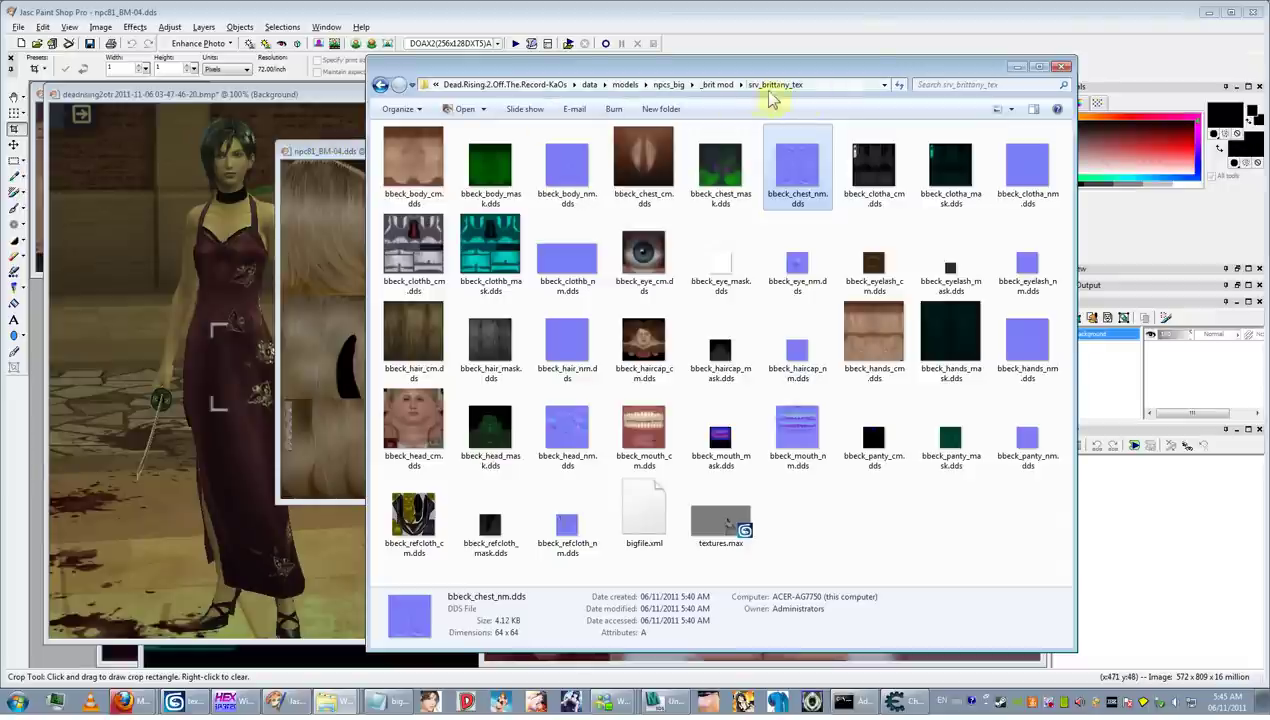
{"action": "left_click", "coordinate": [812, 89]}
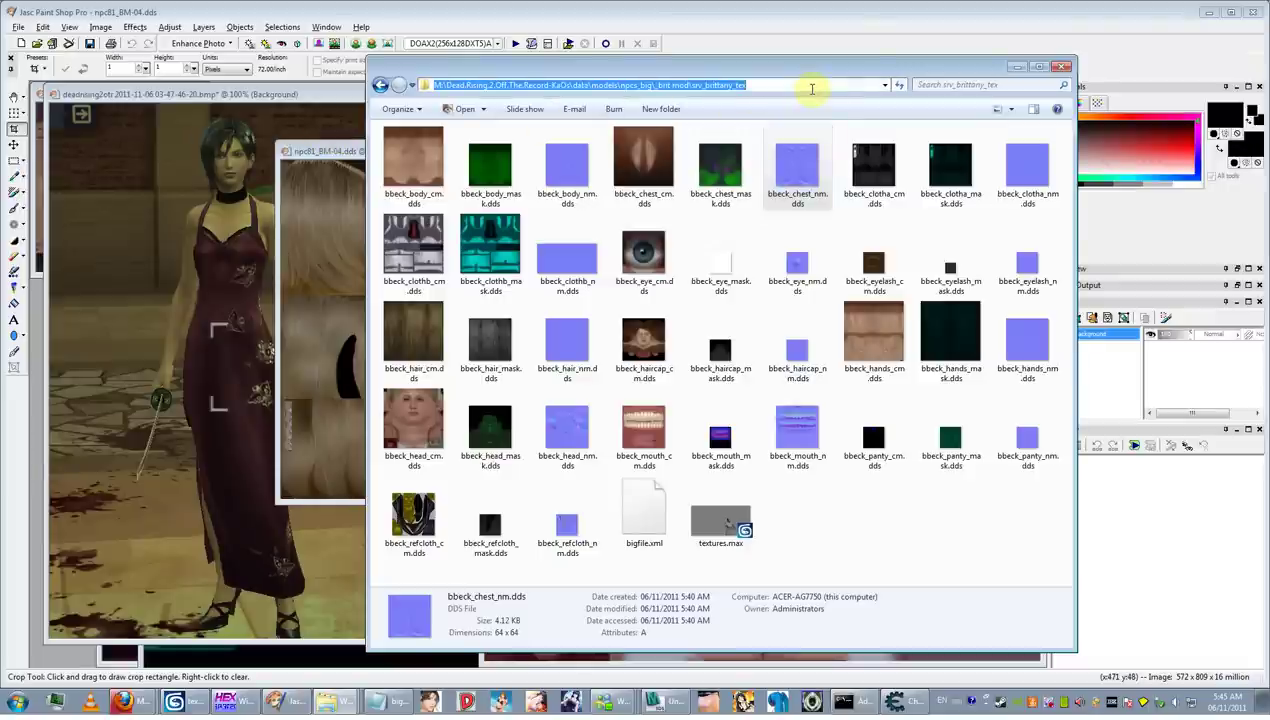
{"action": "left_click", "coordinate": [334, 255]}
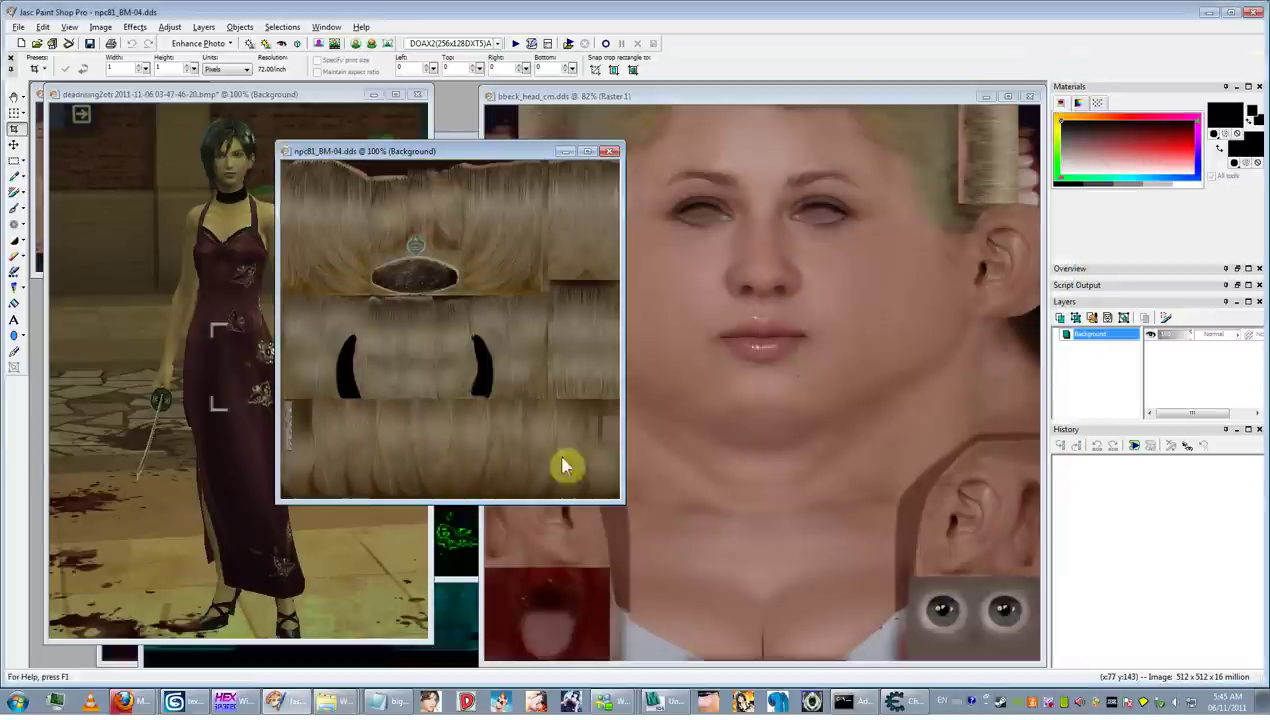
- Save the new hair over bbeck_hair_cm.dds in srv_brittany_tex as DXT5 interpolated-alpha DDS
{"action": "key", "text": "F12"}
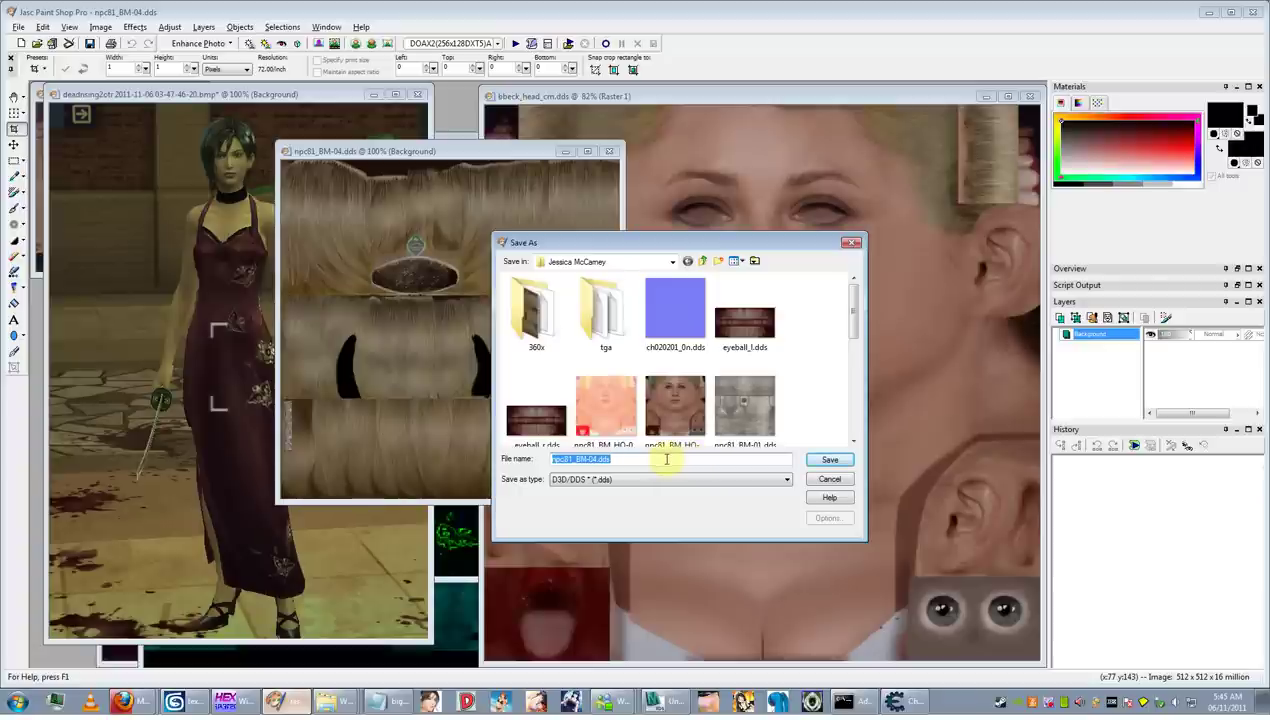
{"action": "key", "text": "ctrl+v"}
{"action": "key", "text": "Return"}
{"action": "left_click", "coordinate": [749, 327]}
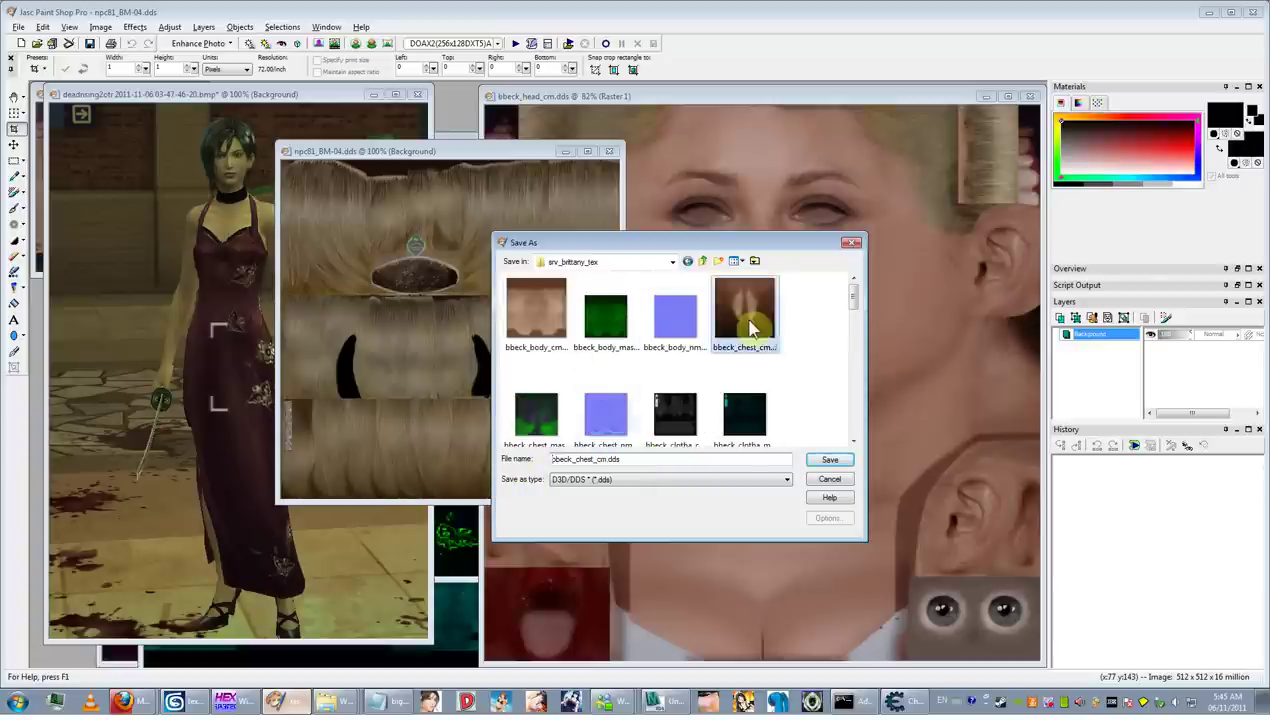
{"action": "key", "text": "Right"}
{"action": "key", "text": "Right"}
{"action": "key", "text": "Right"}
{"action": "key", "text": "Right"}
{"action": "key", "text": "Right"}
{"action": "key", "text": "Right"}
{"action": "key", "text": "Right"}
{"action": "key", "text": "Right"}
{"action": "key", "text": "Right"}
{"action": "key", "text": "Right"}
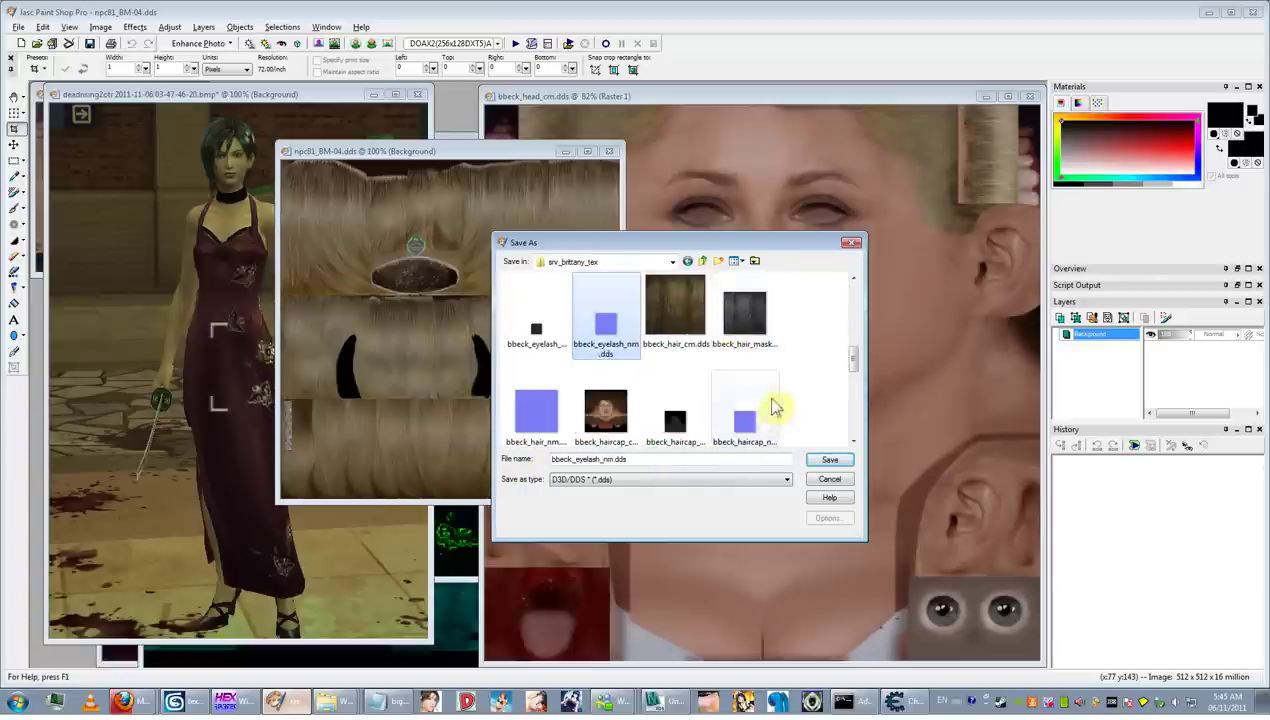
{"action": "key", "text": "Right"}
{"action": "left_click", "coordinate": [829, 459]}
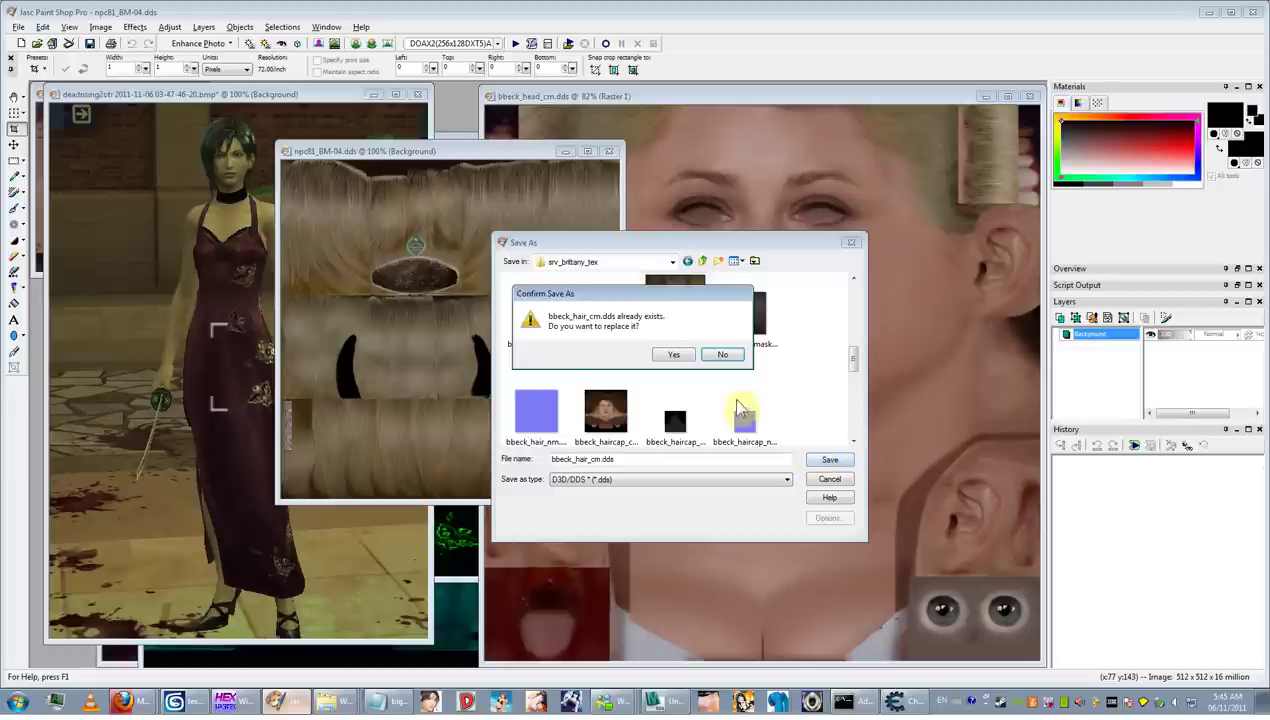
{"action": "left_click", "coordinate": [676, 355]}
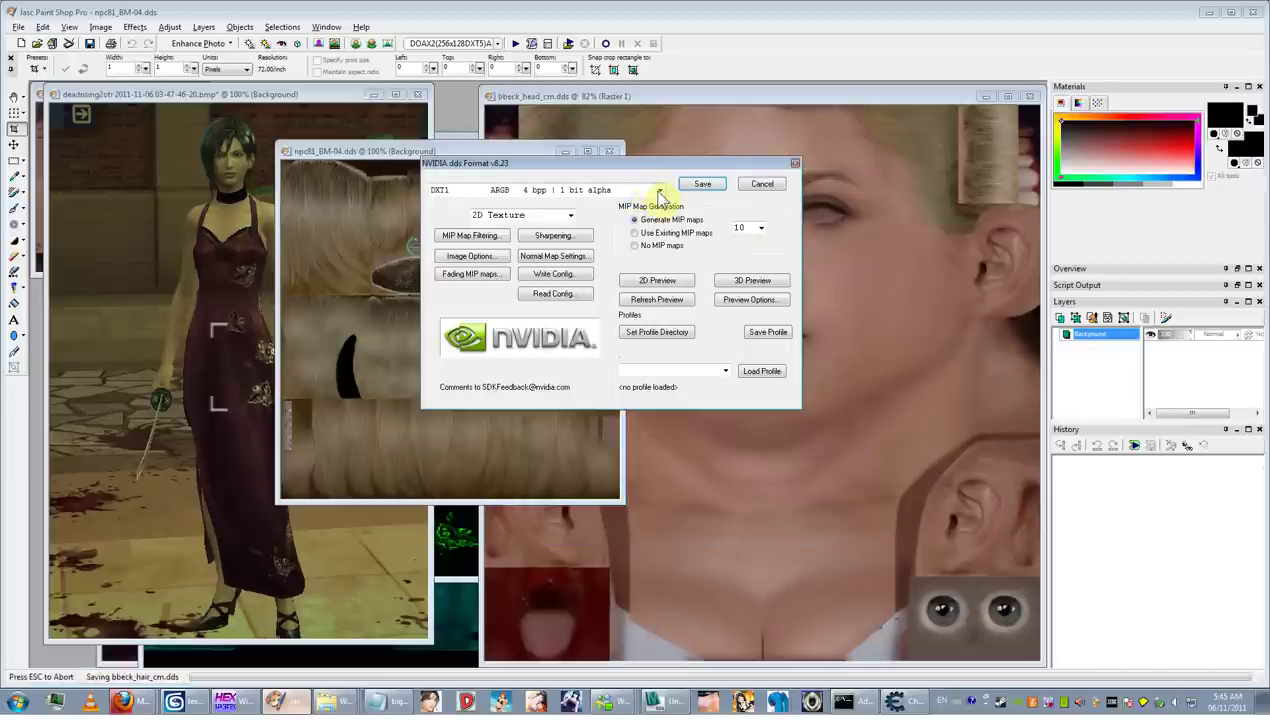
{"action": "left_click", "coordinate": [659, 190]}
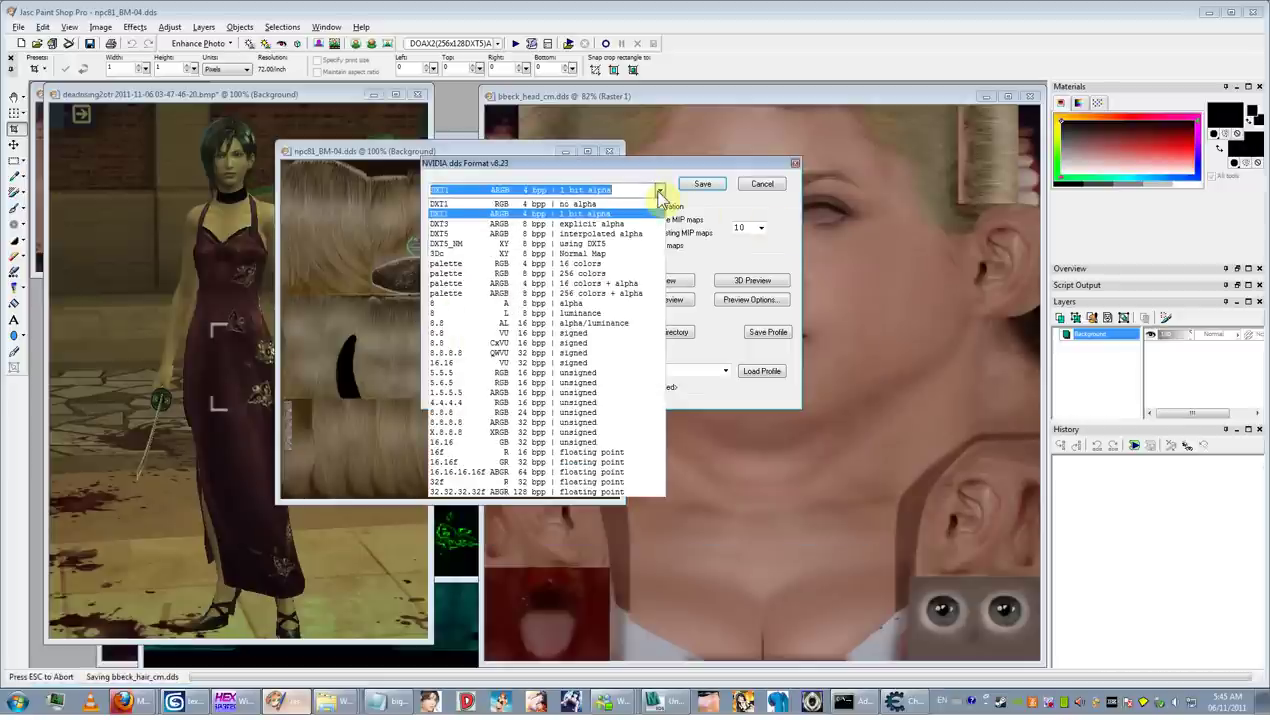
{"action": "left_click", "coordinate": [437, 236]}
{"action": "left_click", "coordinate": [712, 185]}
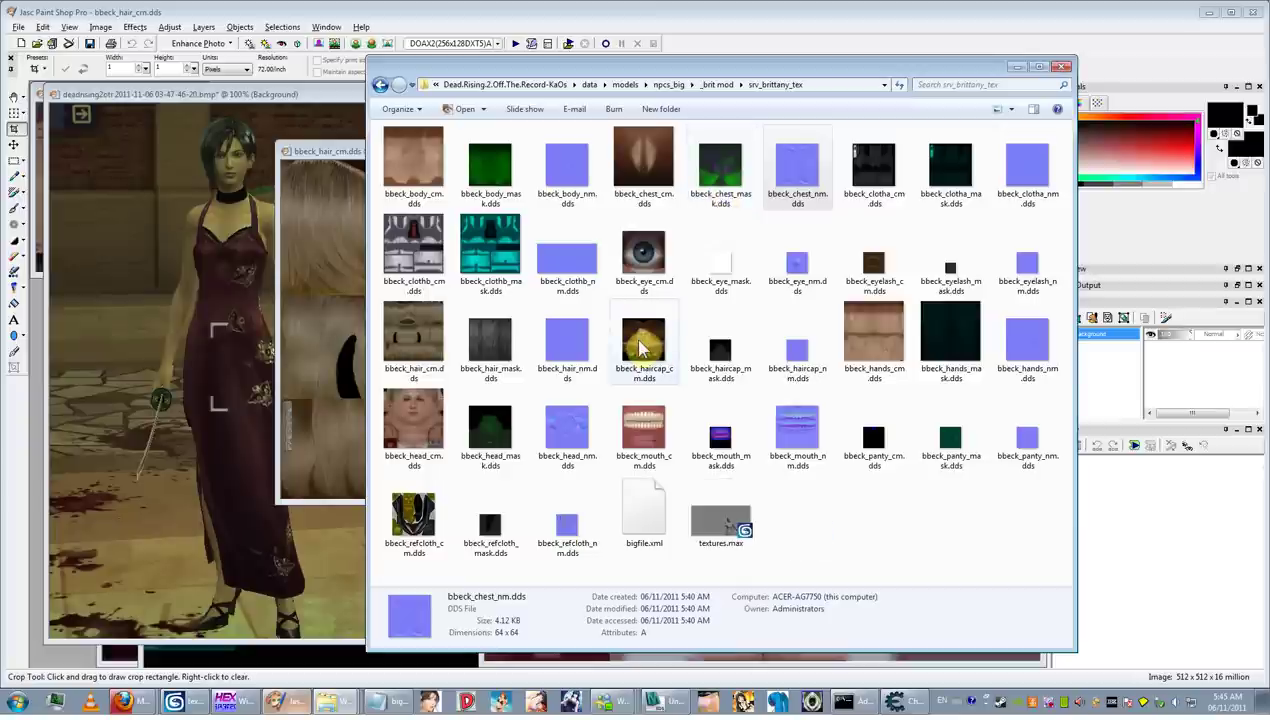
- Orbit the 3ds Max character to a side view to check the new hair
{"action": "left_click", "coordinate": [223, 697]}
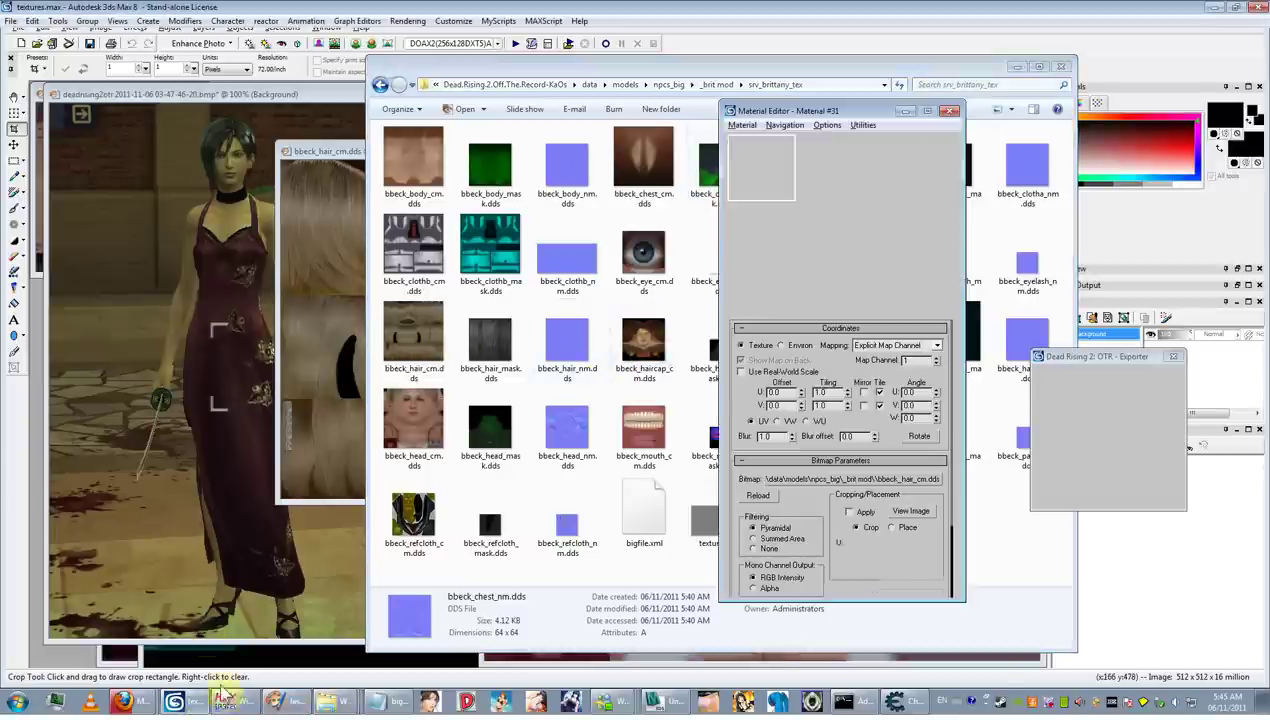
{"action": "mouse_move", "coordinate": [519, 417]}
{"action": "middle_mouse_down", "text": "alt"}
{"action": "mouse_move", "coordinate": [553, 468]}
{"action": "mouse_move", "coordinate": [577, 383]}
{"action": "mouse_move", "coordinate": [612, 377]}
{"action": "mouse_move", "coordinate": [485, 400]}
{"action": "middle_mouse_up", "text": "alt"}
{"action": "key", "text": "alt+Tab"}
{"action": "key", "text": "alt+Tab"}
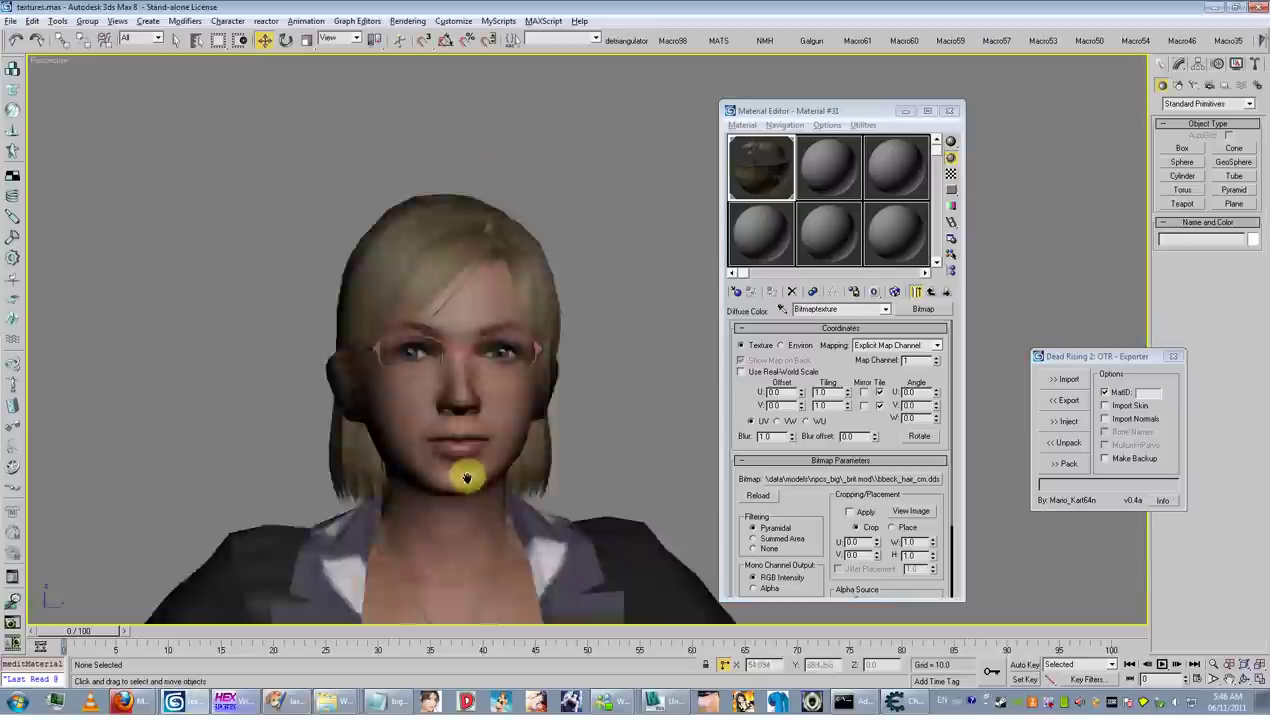
{"action": "scroll", "coordinate": [539, 445], "scroll_direction": "up", "scroll_amount": 3}
{"action": "mouse_move", "coordinate": [539, 445]}
{"action": "middle_mouse_down", "text": "alt"}
{"action": "mouse_move", "coordinate": [578, 315]}
{"action": "mouse_move", "coordinate": [513, 420]}
{"action": "mouse_move", "coordinate": [431, 420]}
{"action": "mouse_move", "coordinate": [561, 414]}
{"action": "middle_mouse_up", "text": "alt"}
{"action": "scroll", "coordinate": [578, 315], "scroll_direction": "down", "scroll_amount": 3}
{"action": "scroll", "coordinate": [522, 513], "scroll_direction": "down", "scroll_amount": 2}
- Orbit back to the character's front and load the jacket's material into the Material Editor
{"action": "middle_click_drag", "start_coordinate": [522, 513], "coordinate": [506, 367]}
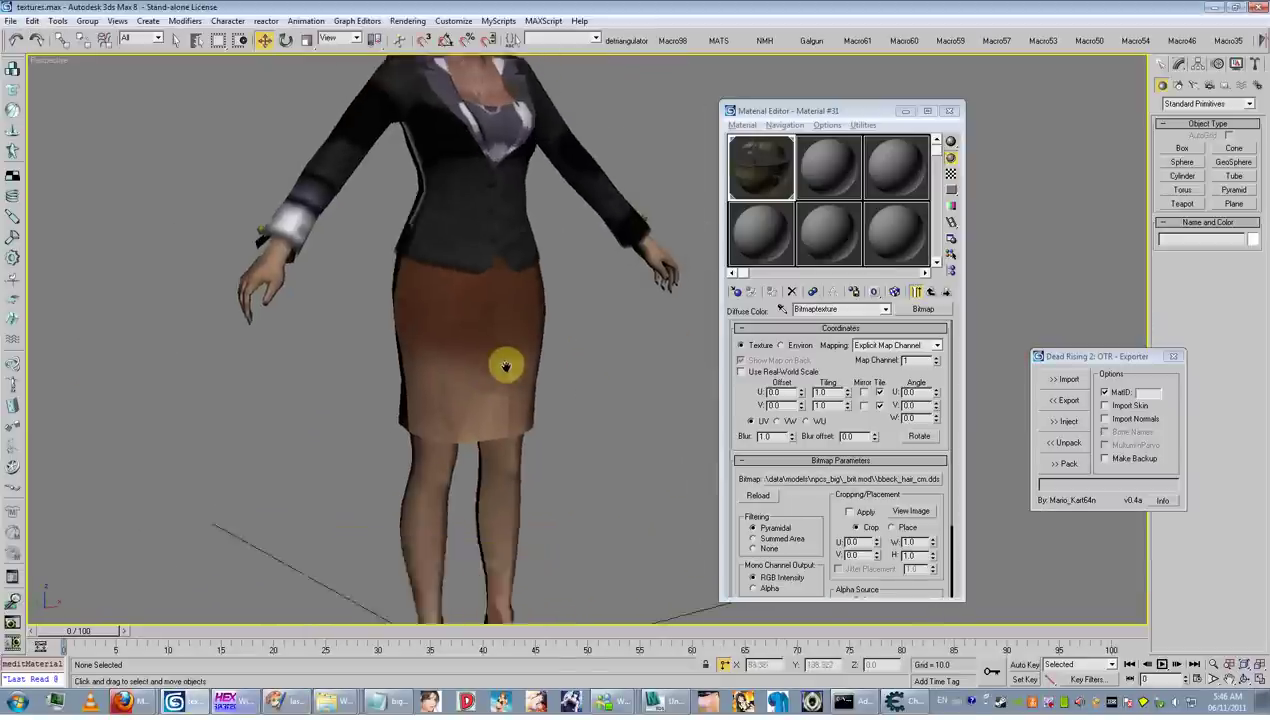
{"action": "scroll", "coordinate": [497, 400], "scroll_direction": "down", "scroll_amount": 2}
{"action": "scroll", "coordinate": [519, 405], "scroll_direction": "up", "scroll_amount": 4}
{"action": "scroll", "coordinate": [527, 405], "scroll_direction": "down", "scroll_amount": 1}
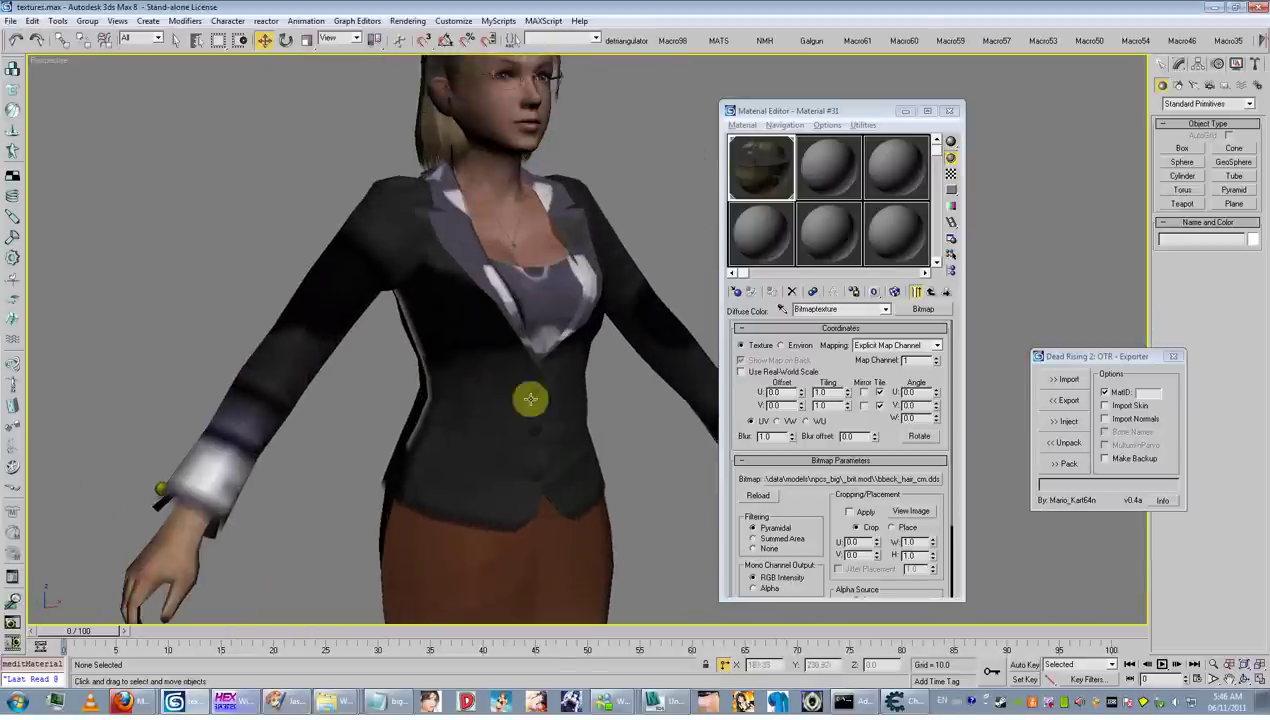
{"action": "left_click", "coordinate": [783, 309]}
{"action": "left_click", "coordinate": [482, 360]}
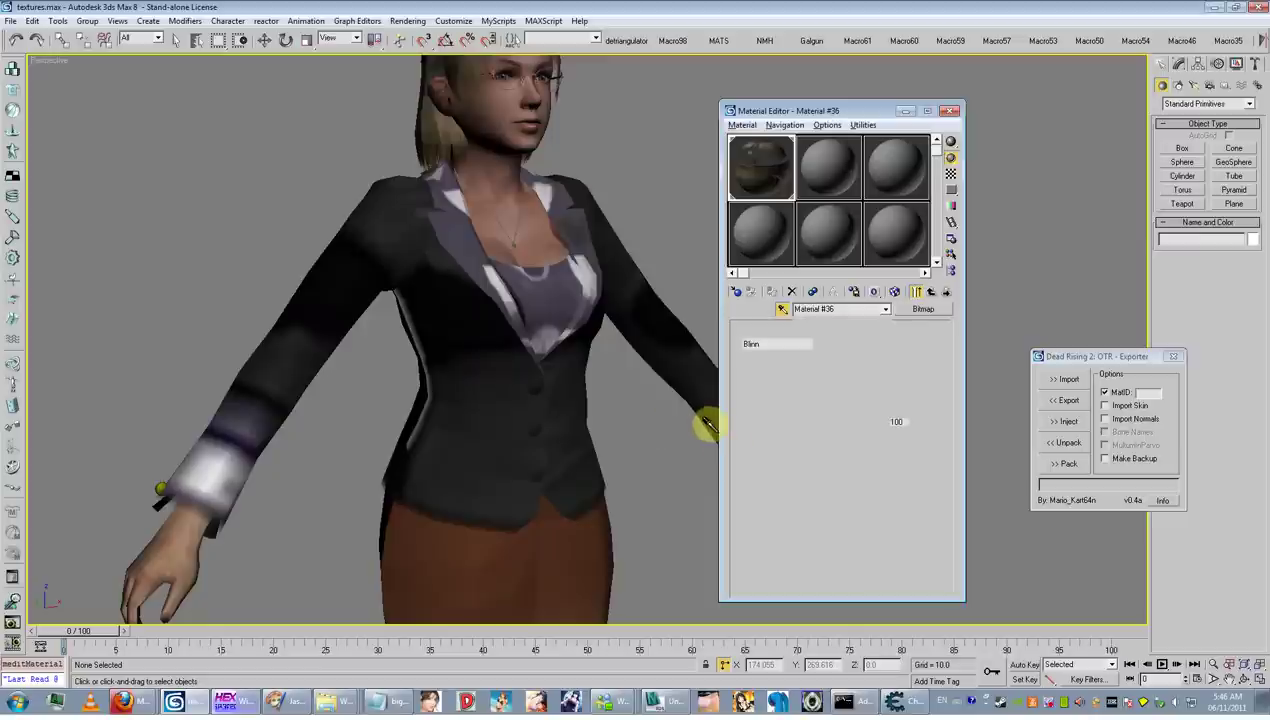
- Open the jacket material's Diffuse map, showing bitmap bbeck_body_cm.dds, then minimize 3ds Max
{"action": "scroll", "coordinate": [748, 480], "scroll_direction": "down", "scroll_amount": 1}
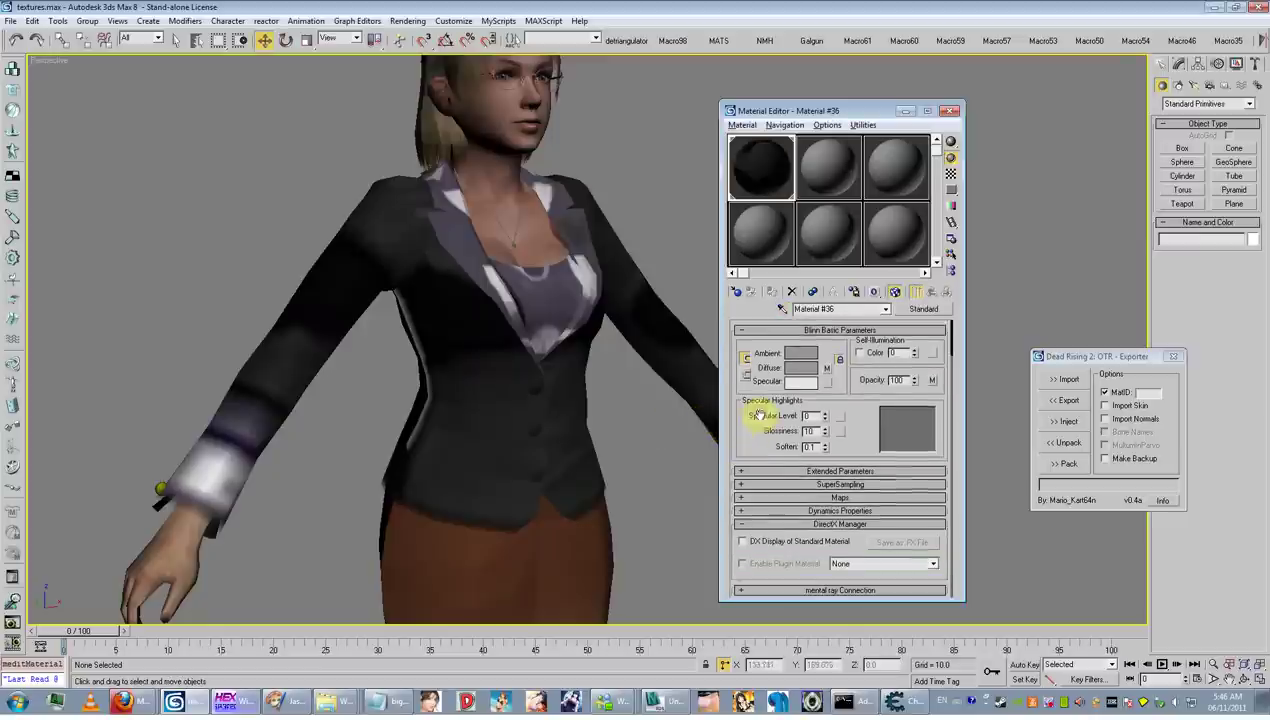
{"action": "left_click", "coordinate": [785, 482]}
{"action": "key", "text": "alt+Tab"}
{"action": "key", "text": "alt+Tab"}
{"action": "key", "text": "alt+Tab"}
{"action": "key", "text": "alt+Tab"}
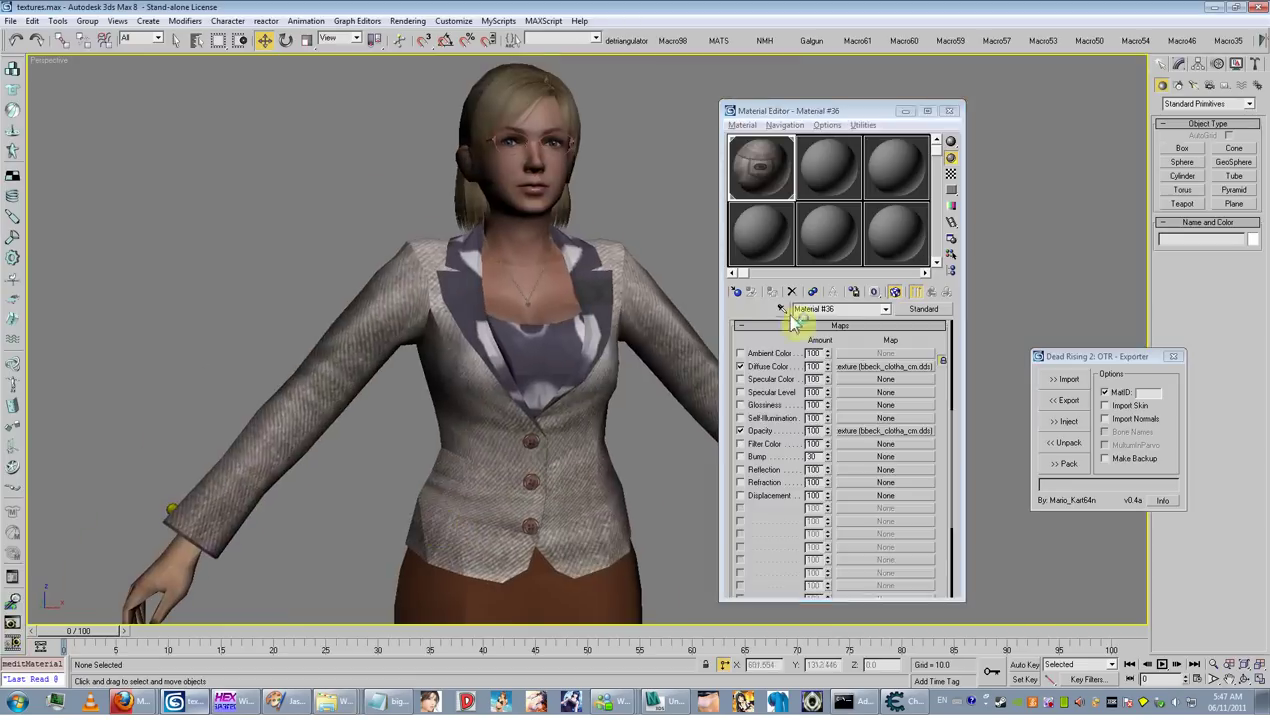
{"action": "left_click", "coordinate": [802, 320]}
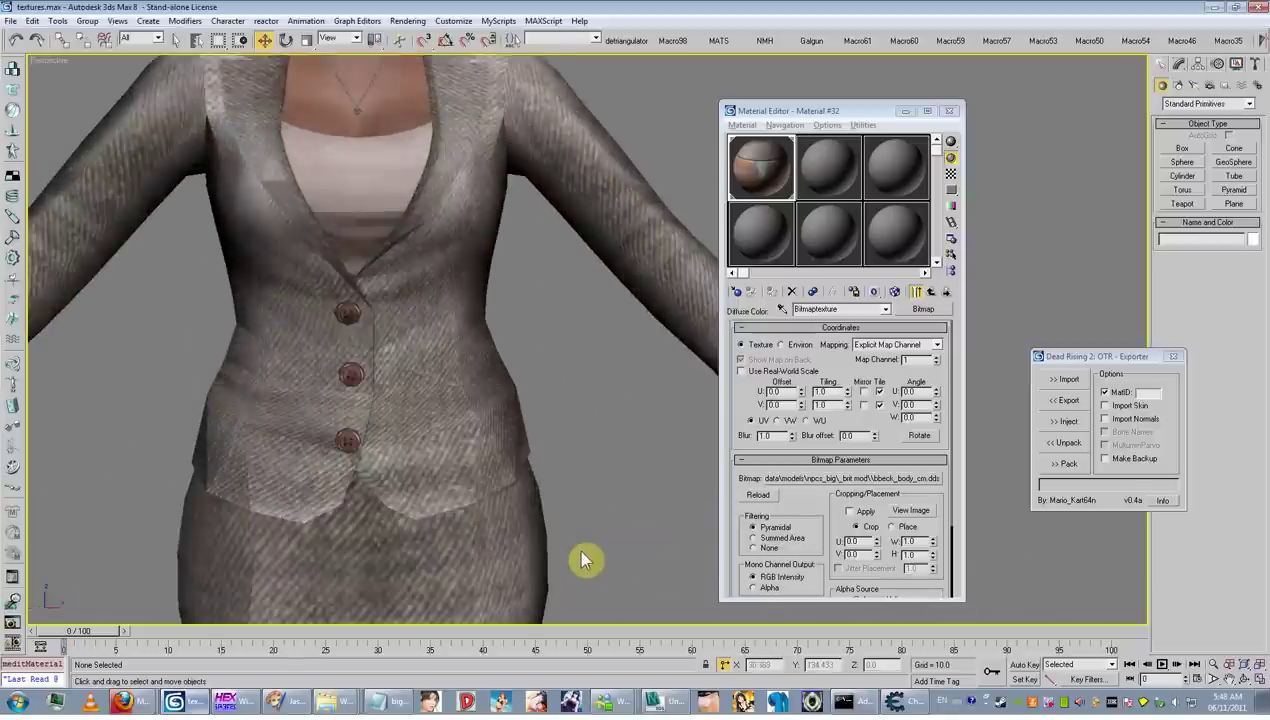
{"action": "middle_click_drag", "start_coordinate": [584, 560], "coordinate": [410, 519]}
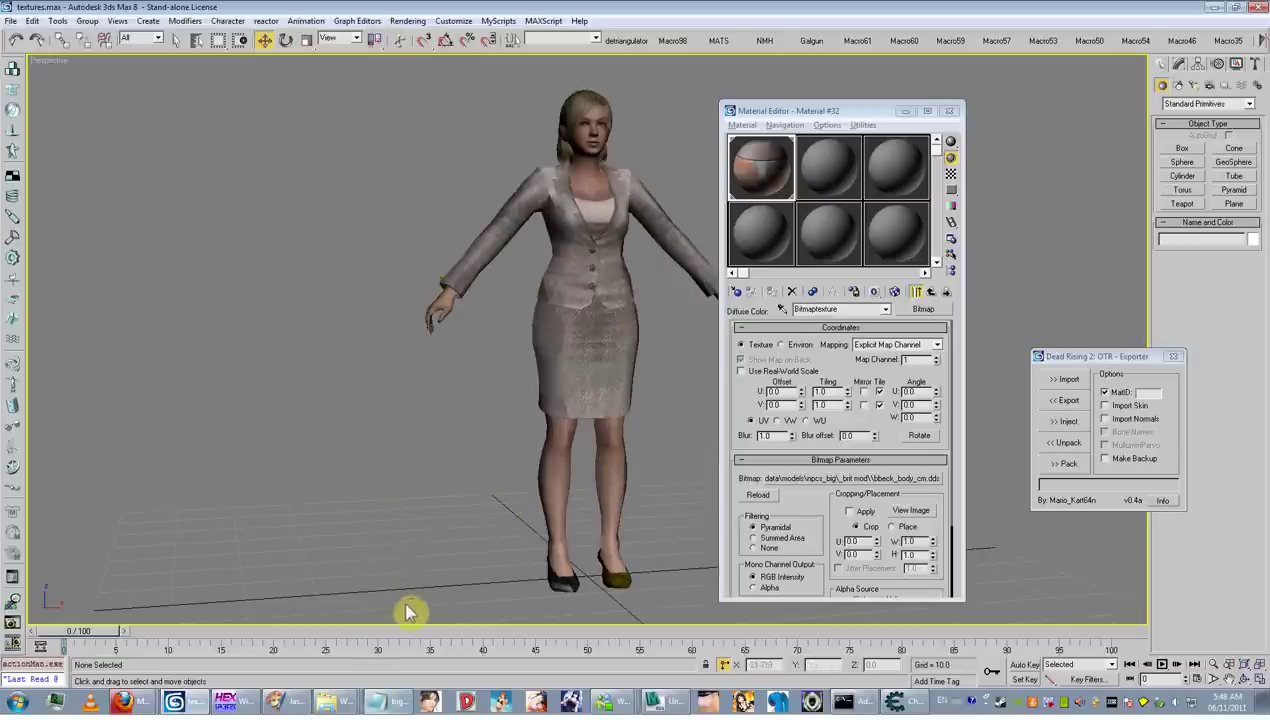
{"action": "left_click", "coordinate": [1210, 9]}
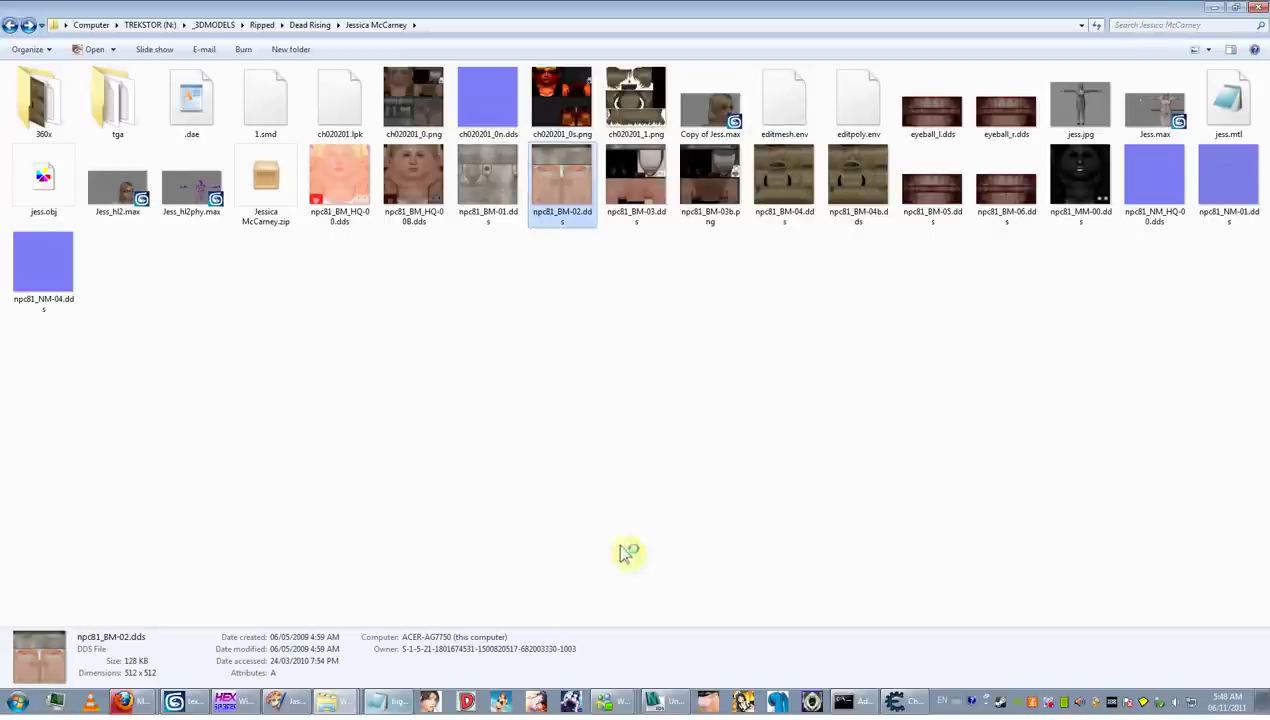
- Run and cancel the BIG extractor script, then move the exporter panel beside the Material Editor
{"action": "left_click", "coordinate": [185, 700]}
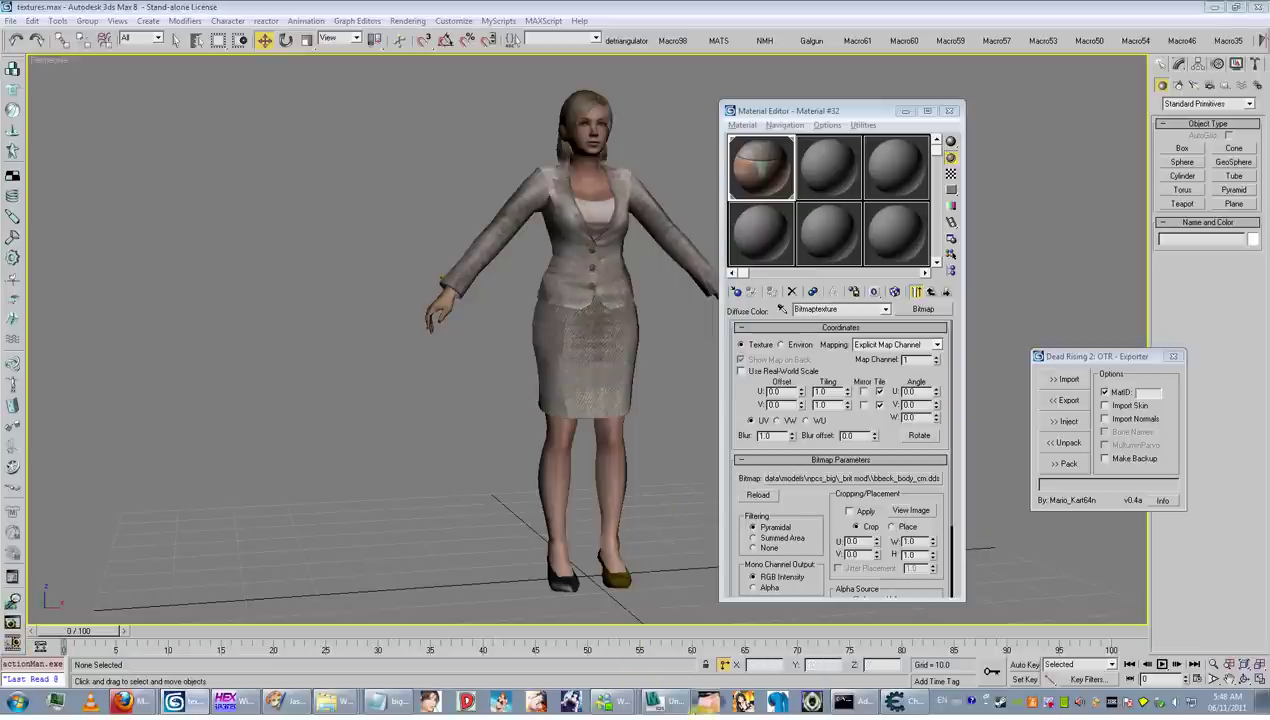
{"action": "left_click", "coordinate": [686, 704]}
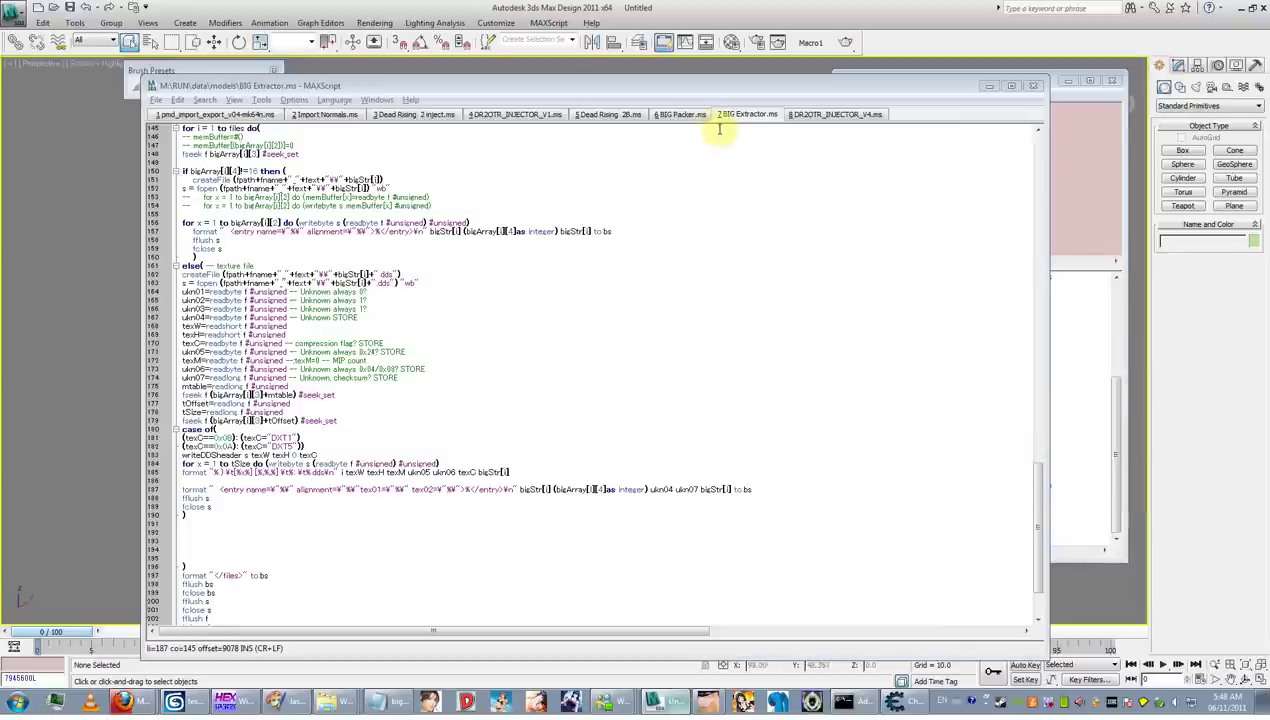
{"action": "key", "text": "ctrl+e"}
{"action": "left_click", "coordinate": [704, 97]}
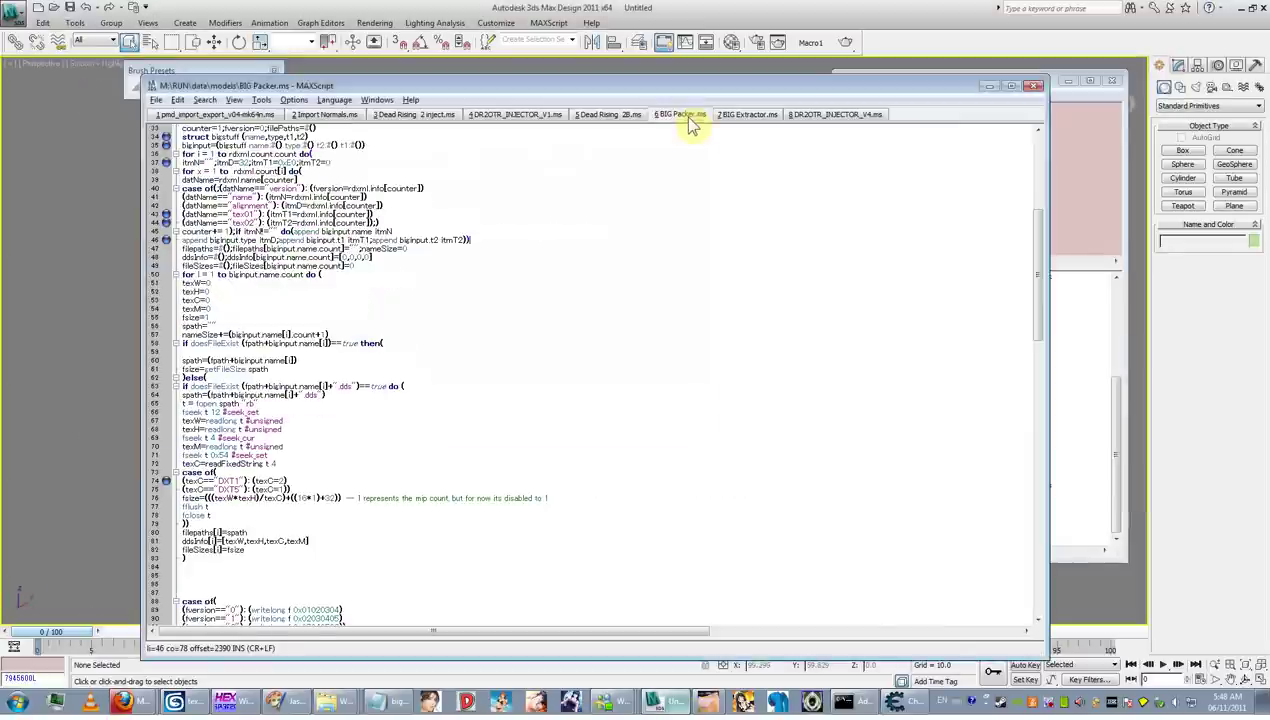
{"action": "left_click", "coordinate": [190, 700]}
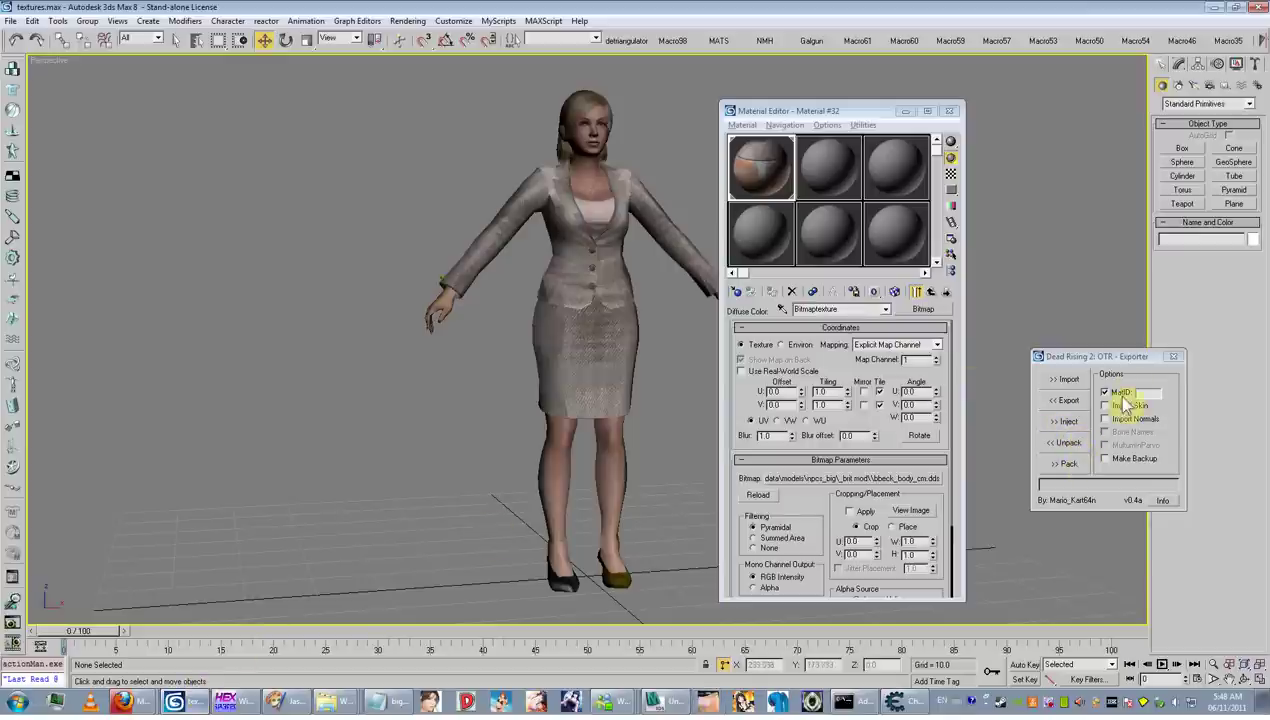
{"action": "left_click_drag", "start_coordinate": [1121, 363], "coordinate": [609, 311]}
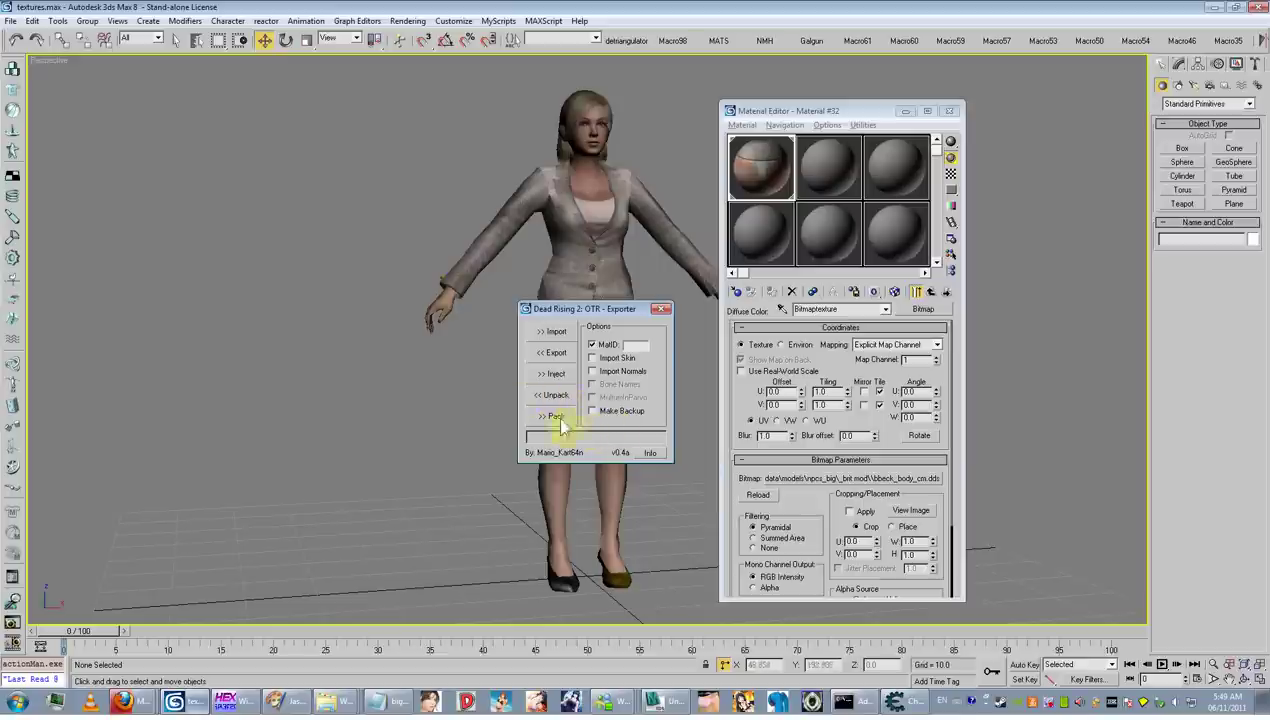
{"action": "left_click_drag", "start_coordinate": [585, 308], "coordinate": [1017, 296]}
- Run the BIG Packer script to rebuild the archive from bigfile.xml, then return to Explorer
{"action": "left_click", "coordinate": [665, 703]}
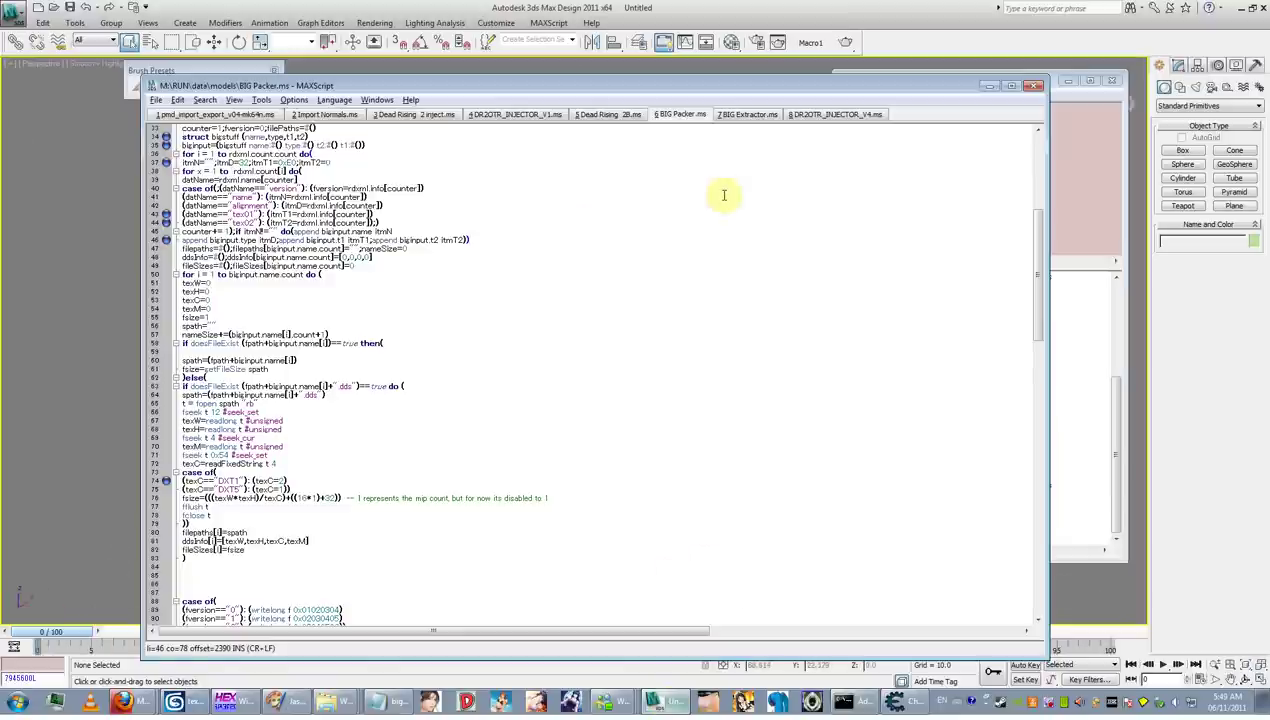
{"action": "key", "text": "ctrl+e"}
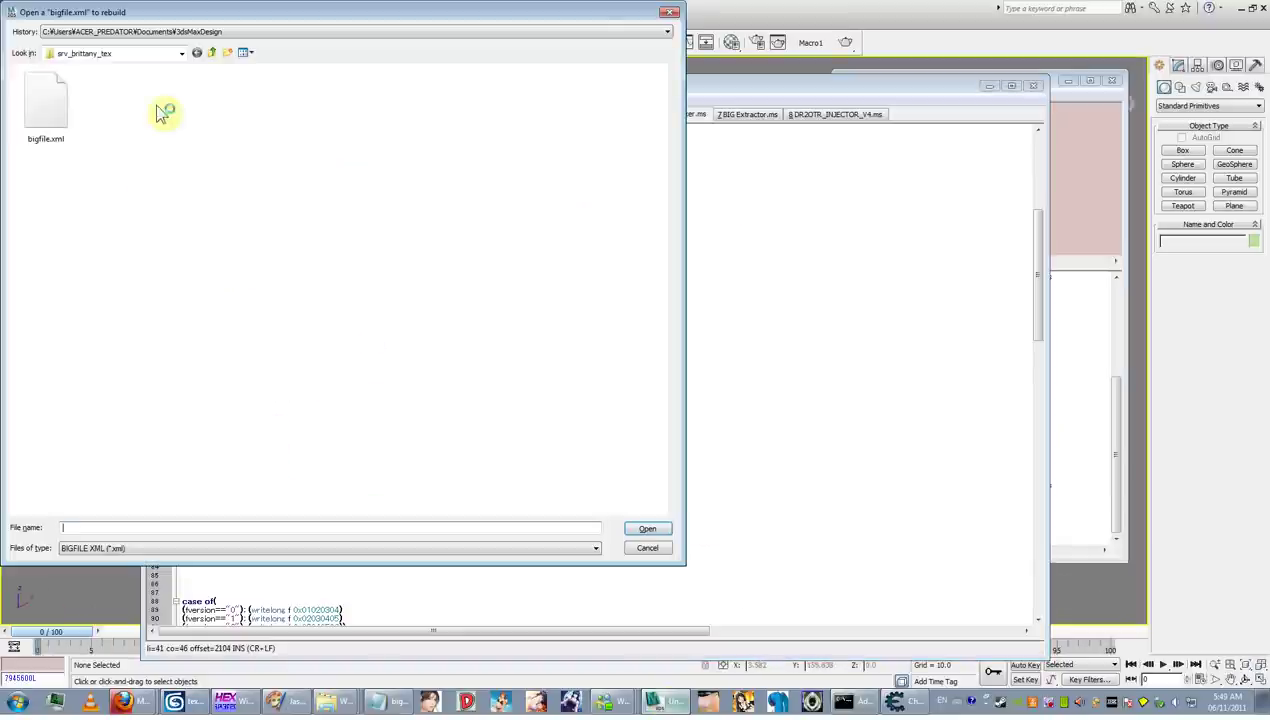
{"action": "left_click", "coordinate": [75, 120]}
{"action": "left_click", "coordinate": [647, 528]}
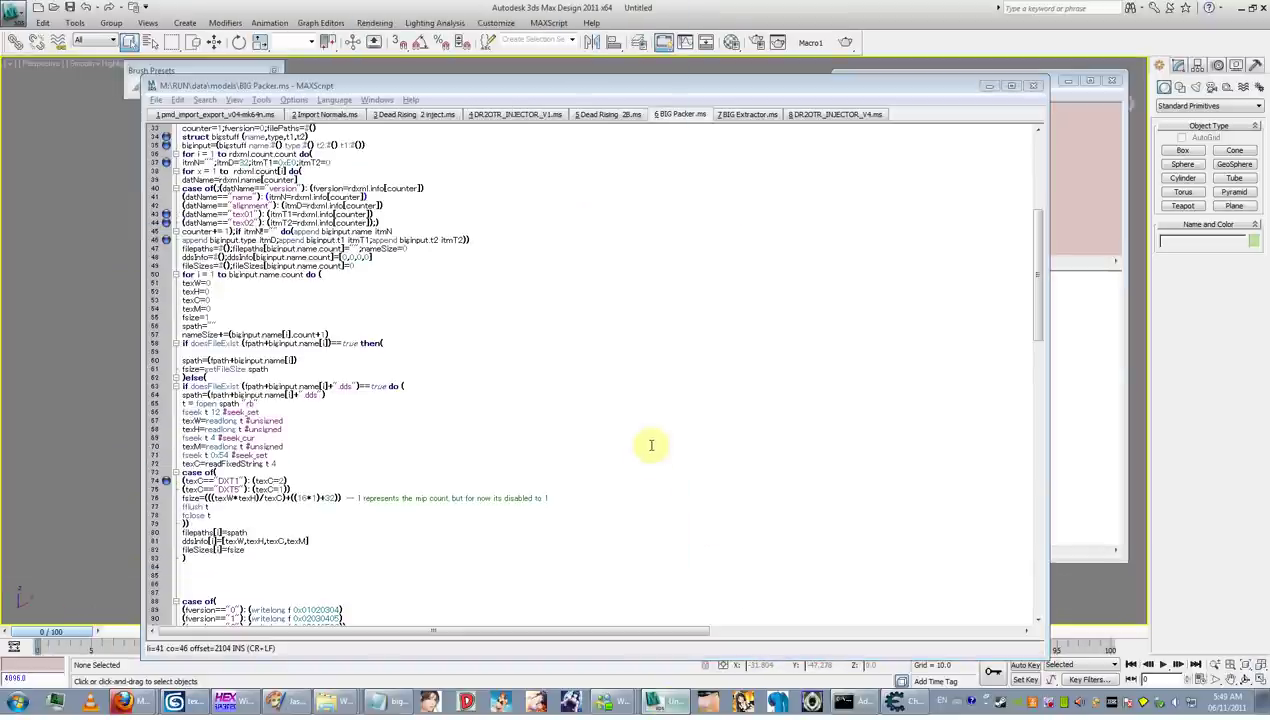
{"action": "key", "text": "alt+Tab"}
{"action": "key", "text": "alt+Tab"}
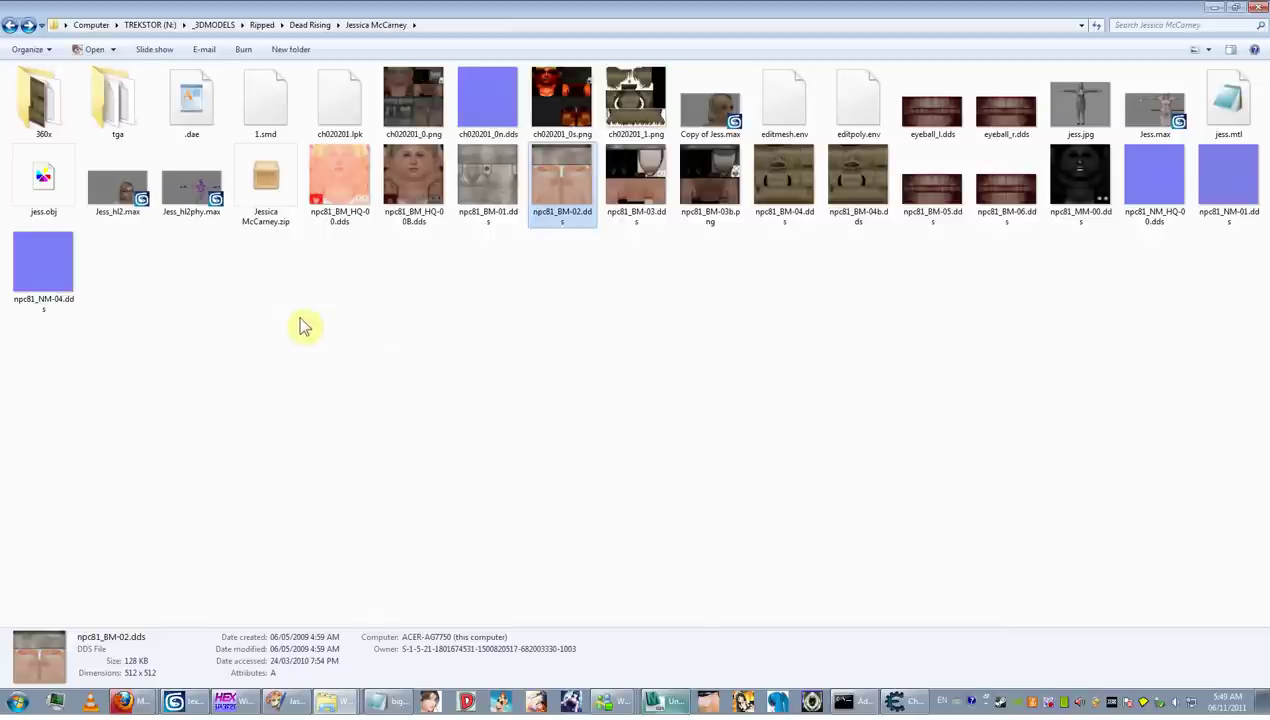
{"action": "key", "text": "alt+Tab"}
{"action": "key", "text": "alt+Tab"}
{"action": "key", "text": "alt+Tab"}
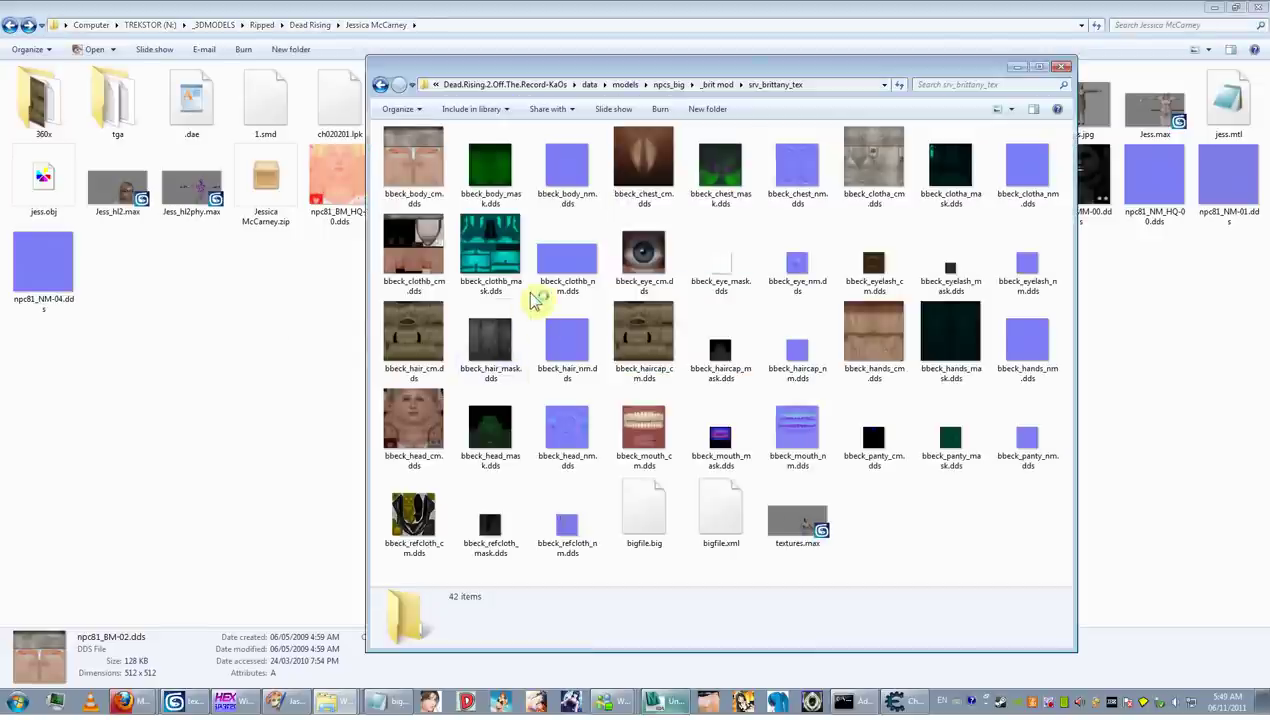
- Try renaming the rebuilt bigfile.big to .tex, abandoned because the file is in use
{"action": "left_click", "coordinate": [720, 525]}
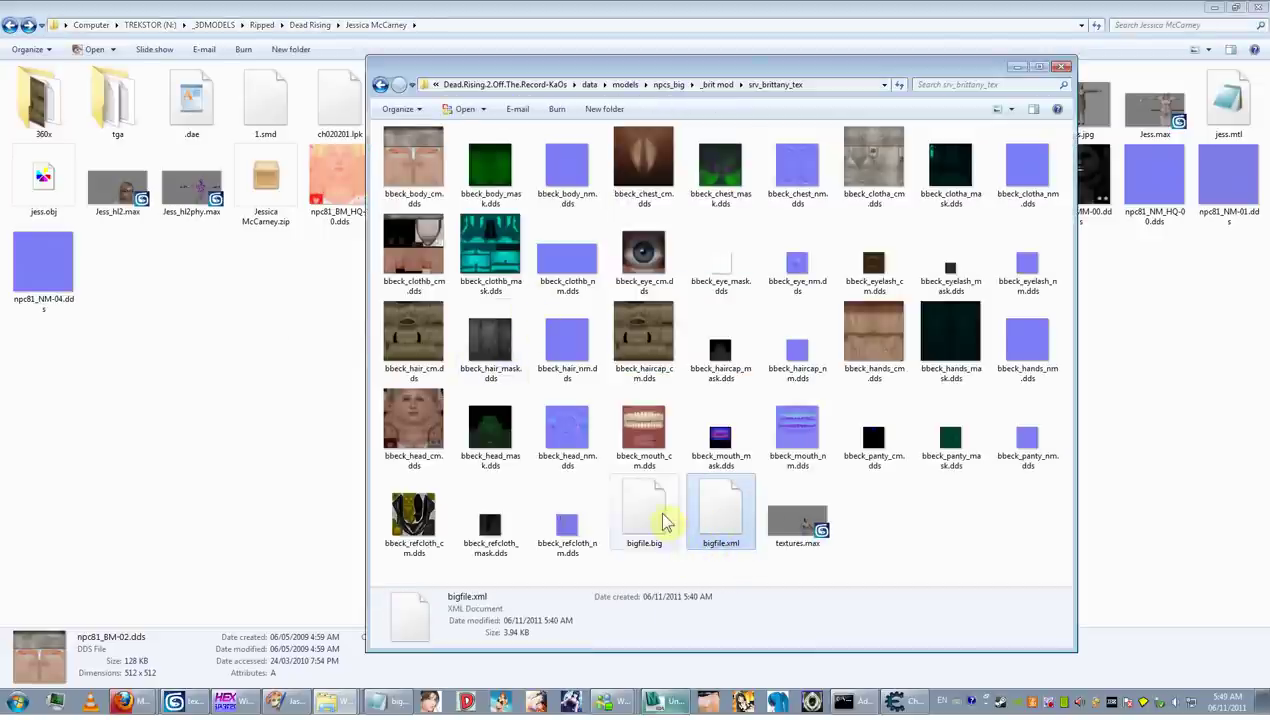
{"action": "left_click", "coordinate": [660, 515]}
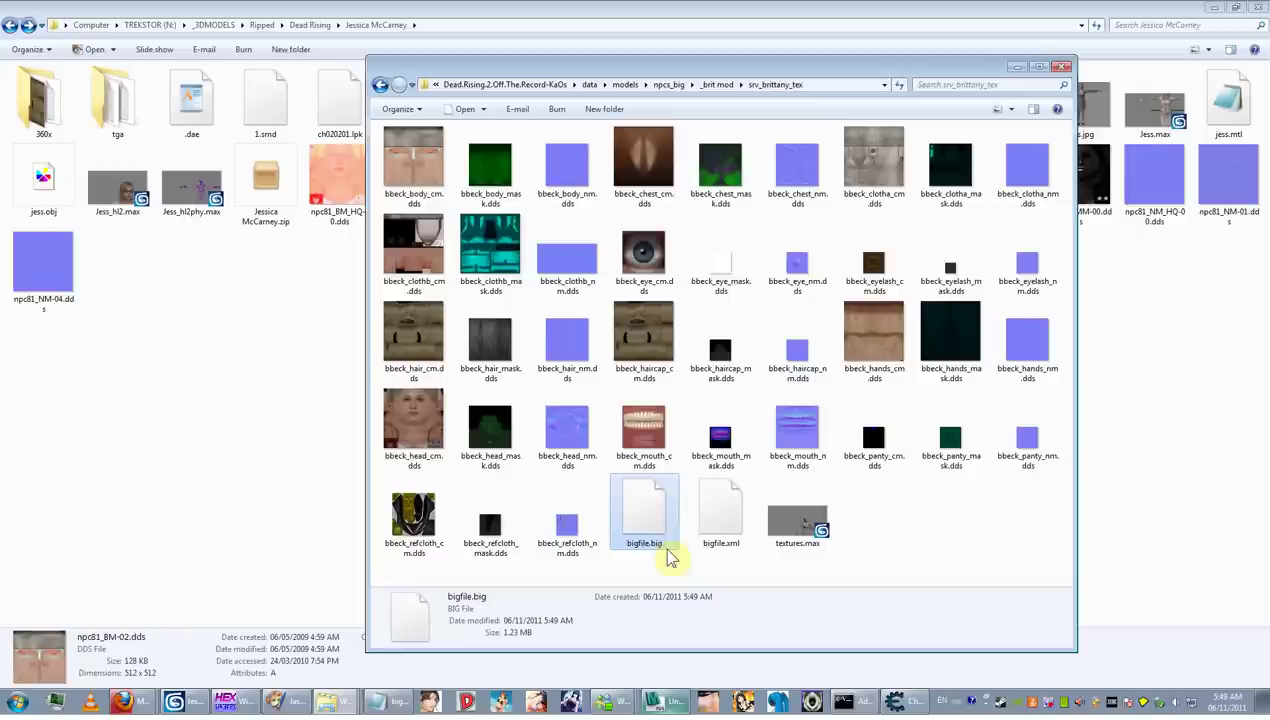
{"action": "left_click", "coordinate": [660, 542]}
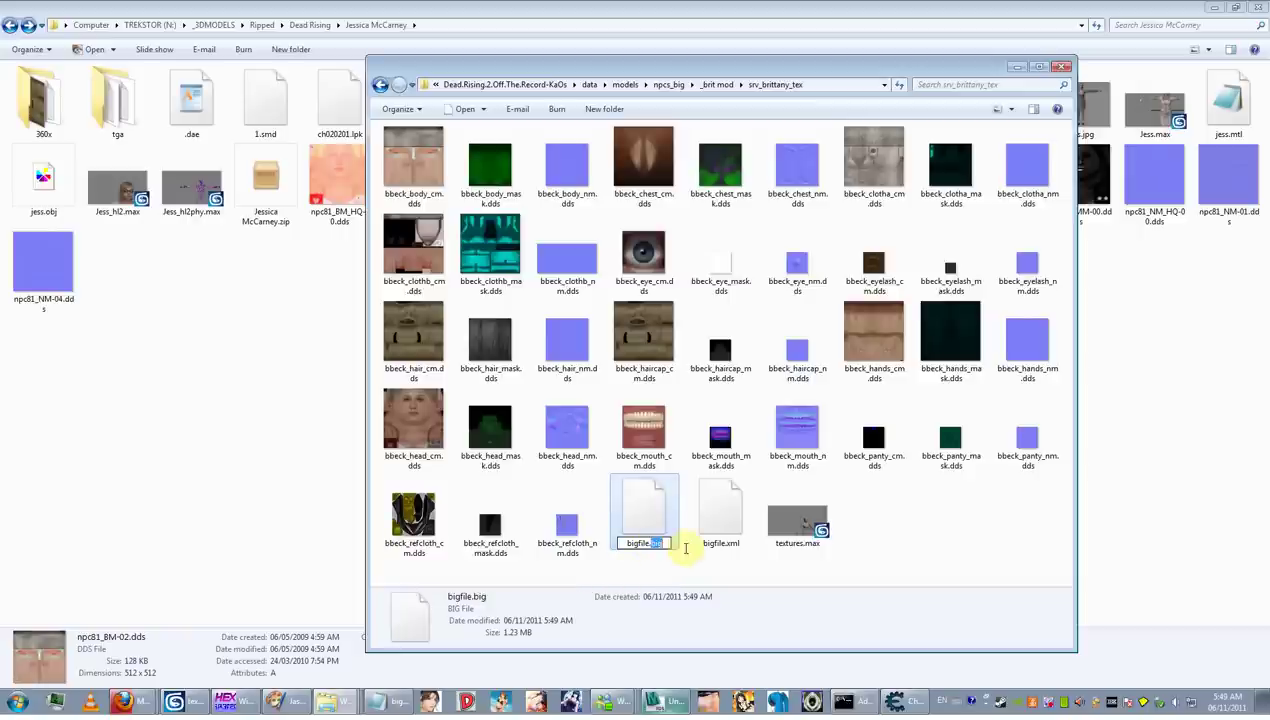
{"action": "type", "text": "tex"}
{"action": "key", "text": "Return"}
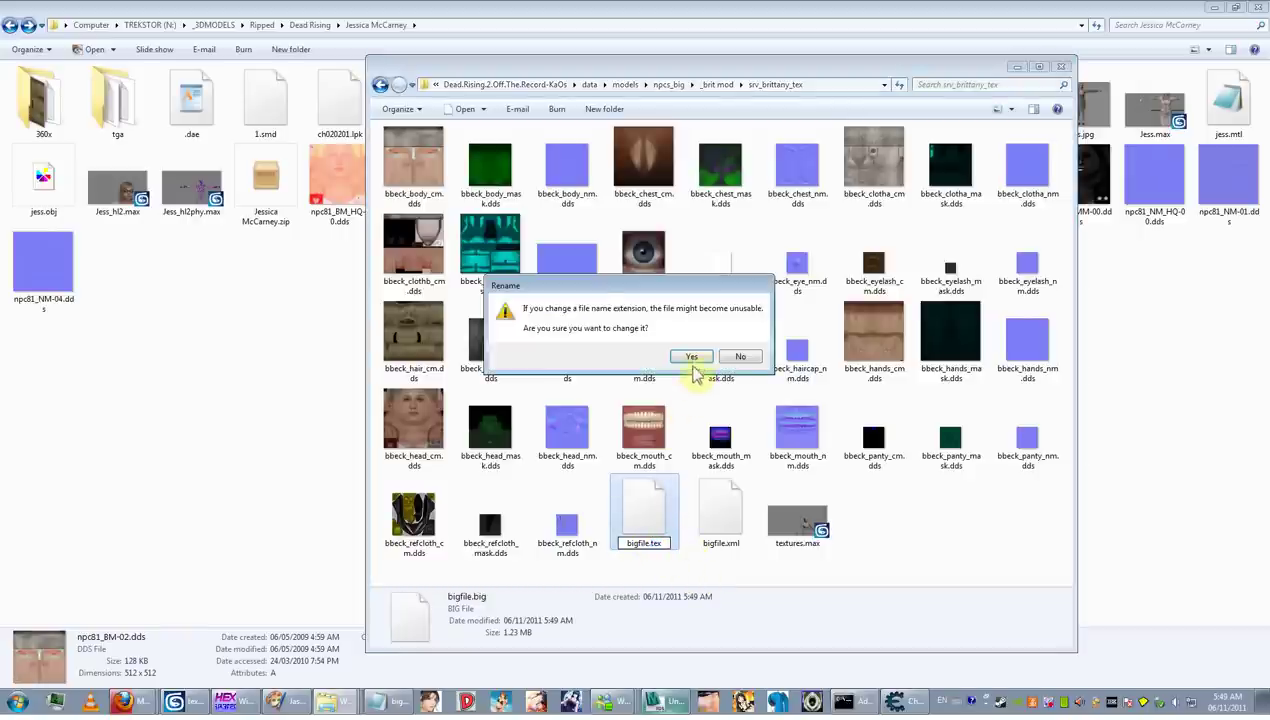
{"action": "left_click", "coordinate": [692, 358]}
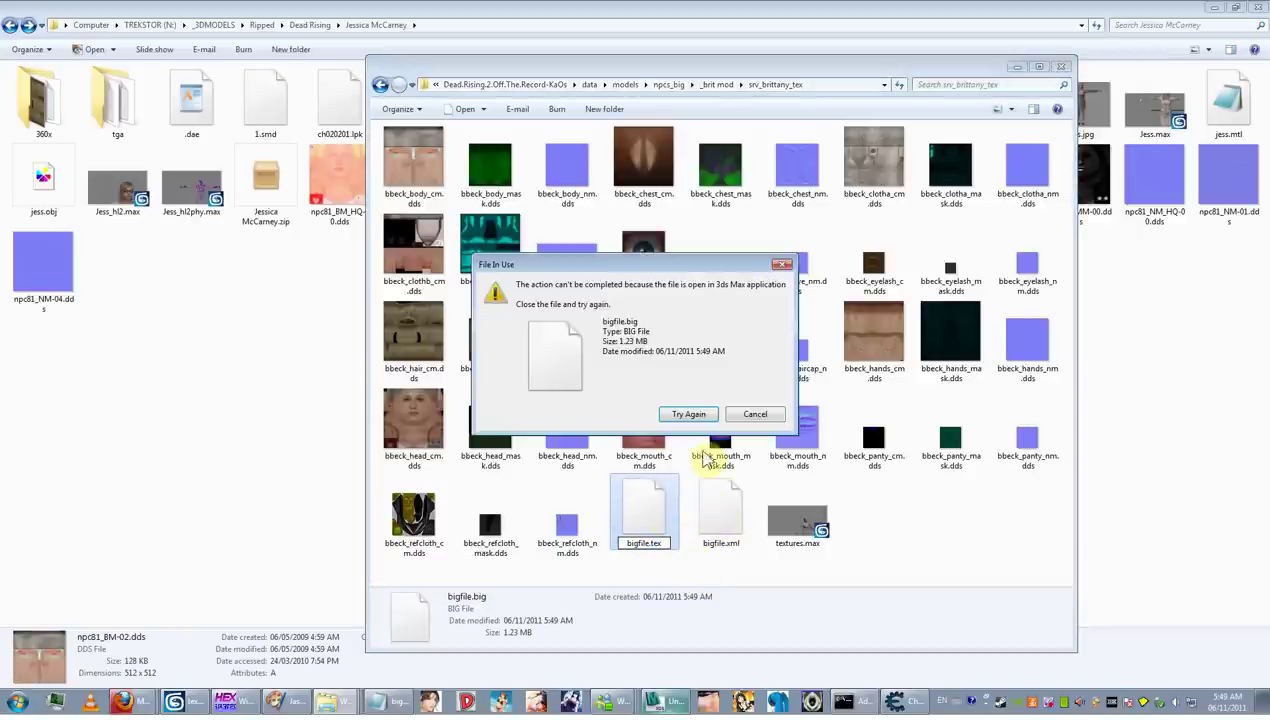
{"action": "left_click", "coordinate": [755, 416]}
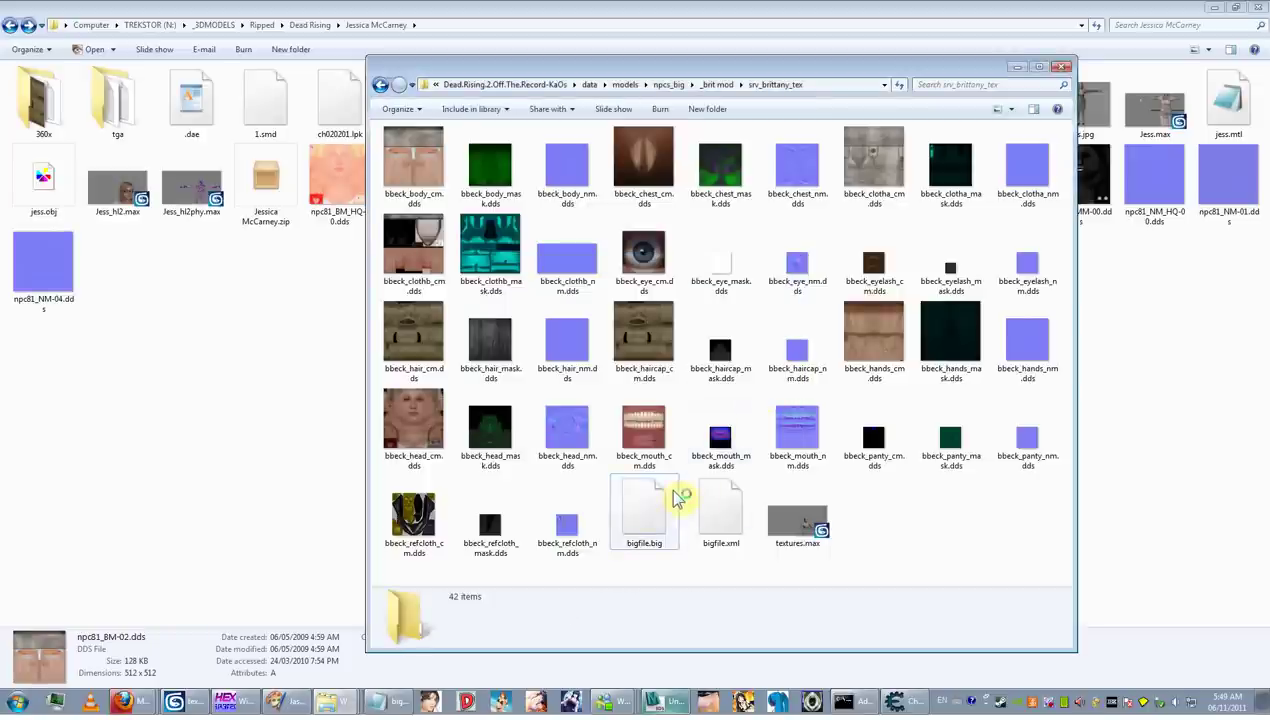
- Paste the rebuilt big file into the _brit mod folder, keeping both copies
{"action": "key", "text": "BackSpace"}
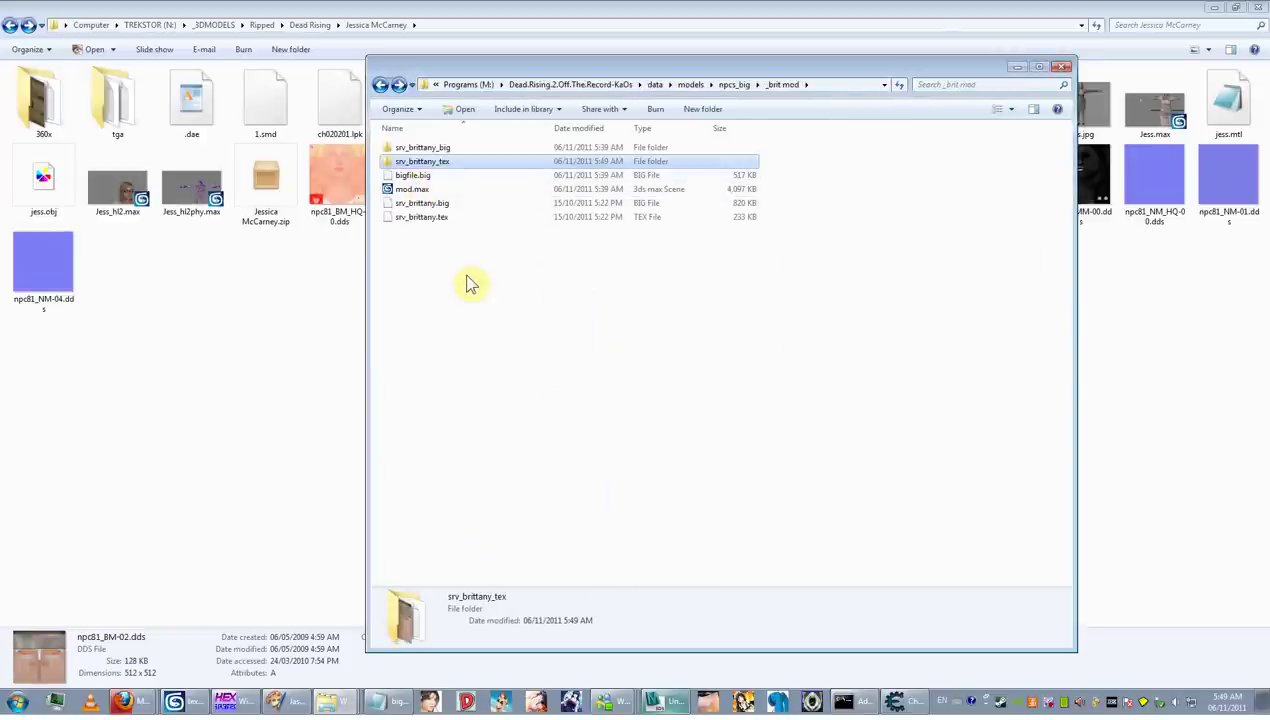
{"action": "left_click", "coordinate": [478, 277]}
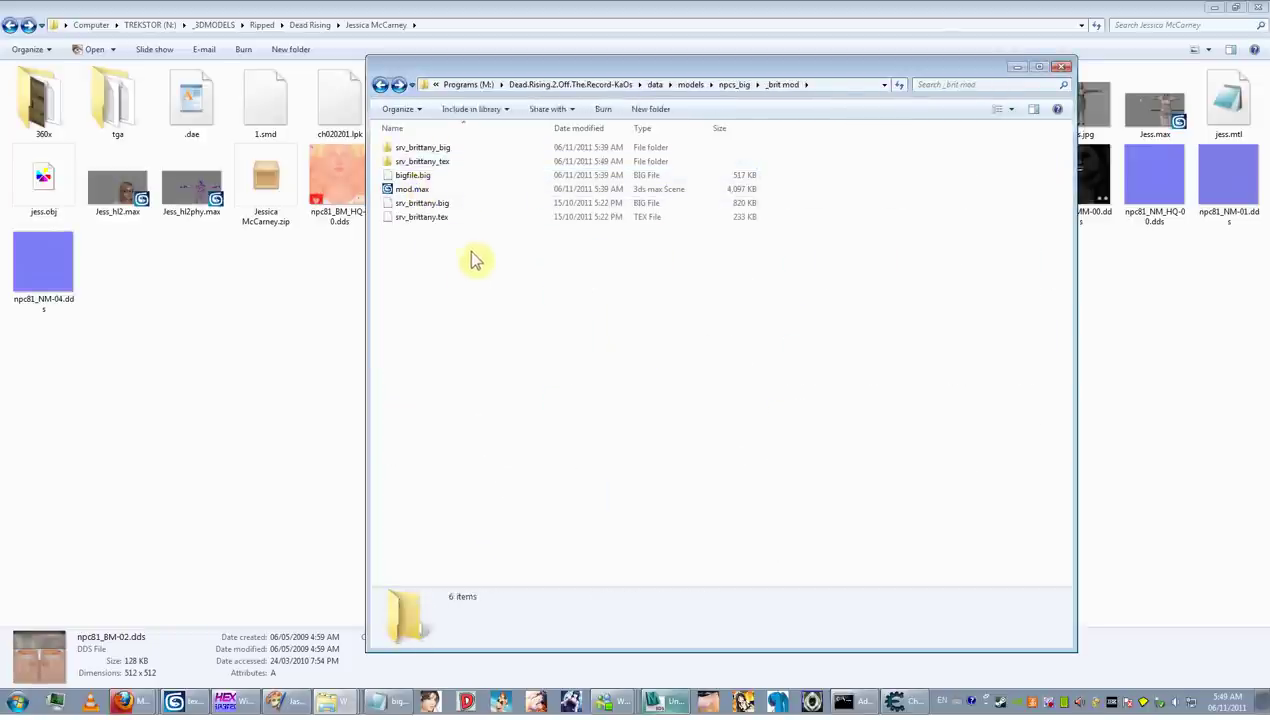
{"action": "key", "text": "ctrl+v"}
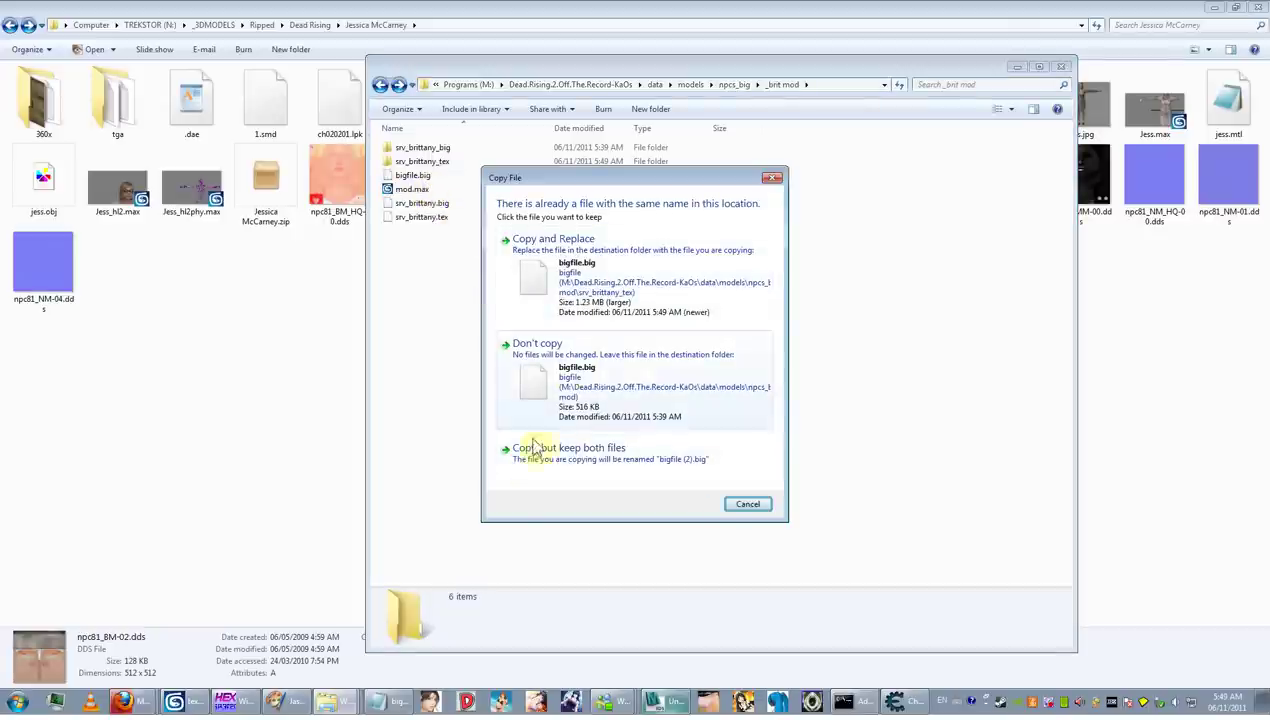
{"action": "left_click", "coordinate": [567, 448]}
- Rename bigfile (2).big to bigfile.tex and accept the extension change
{"action": "left_click", "coordinate": [525, 330]}
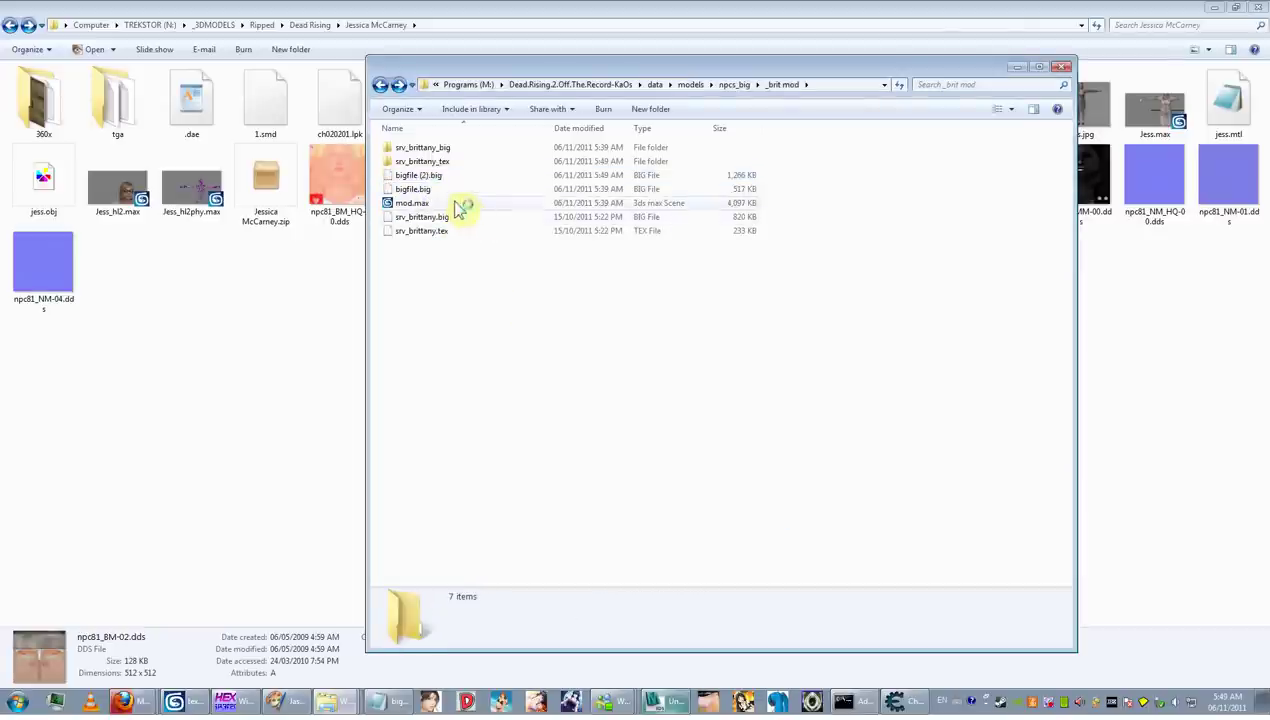
{"action": "left_click", "coordinate": [445, 176]}
{"action": "left_click", "coordinate": [449, 175]}
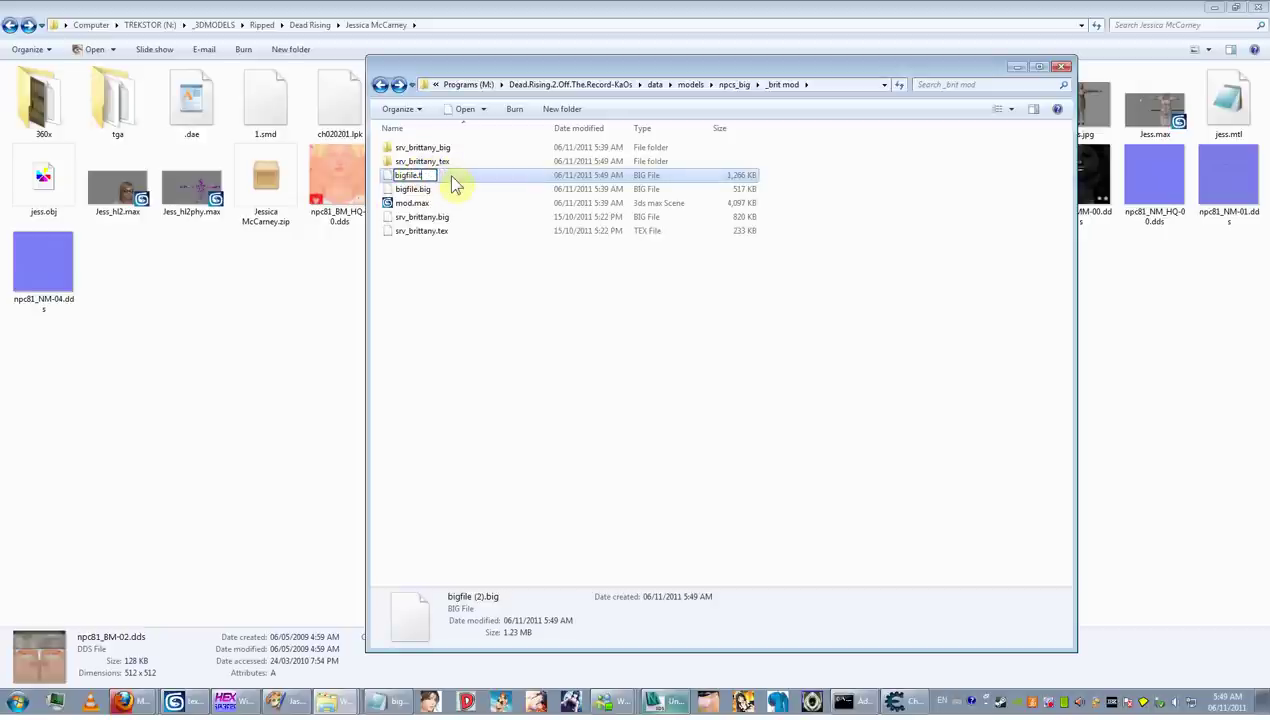
{"action": "key", "text": "Return"}
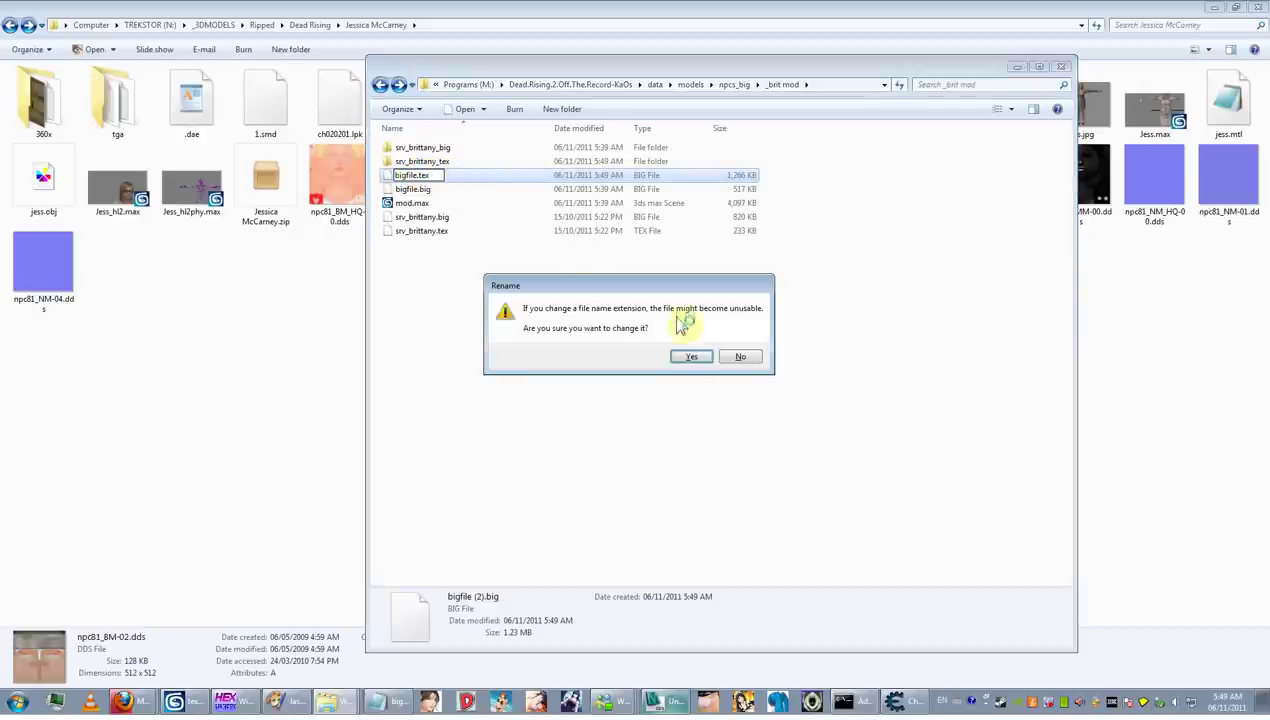
{"action": "left_click", "coordinate": [691, 356]}
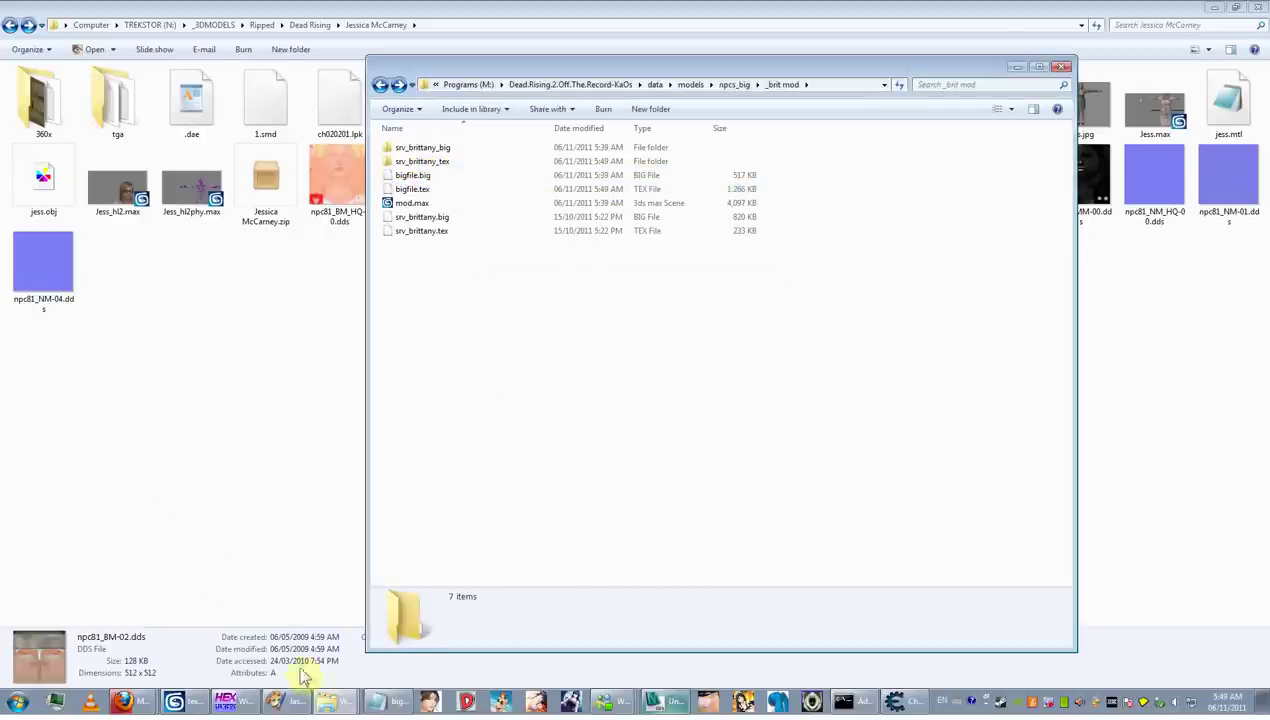
- Back up the game's srv_brittany.tex in npcs_big by renaming it with a .bak extension
{"action": "left_click", "coordinate": [403, 655]}
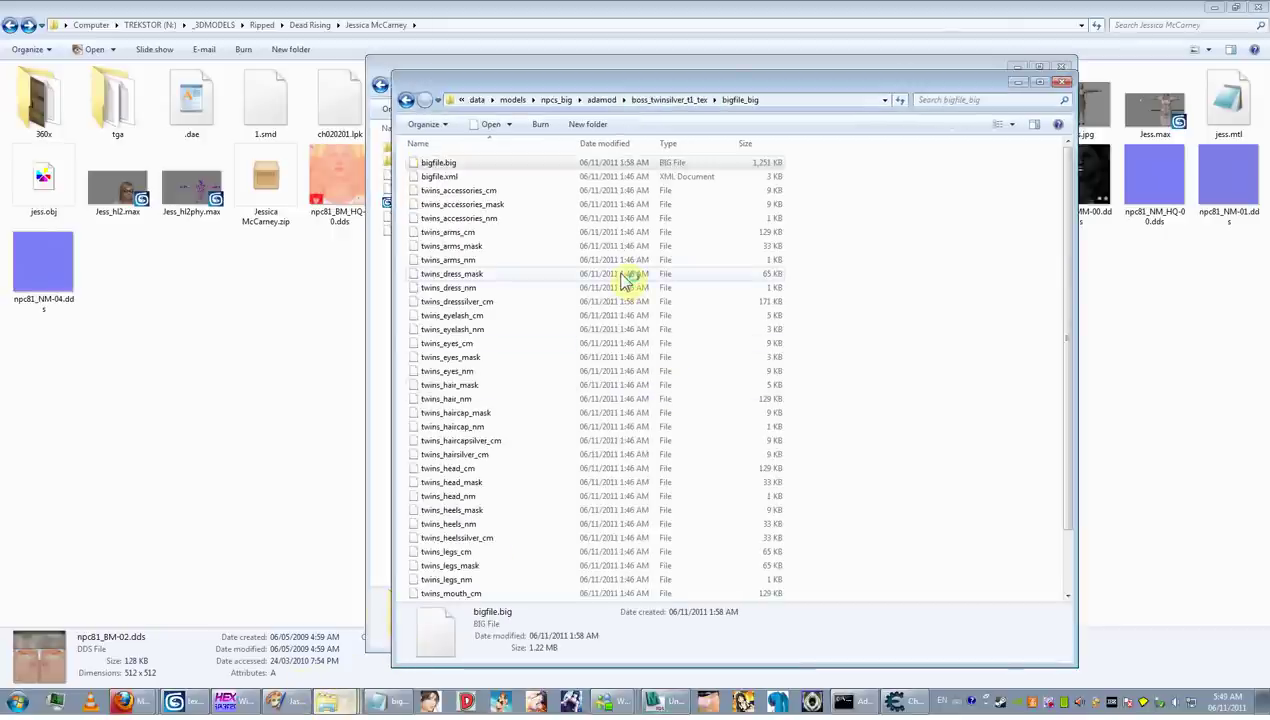
{"action": "left_click", "coordinate": [601, 99]}
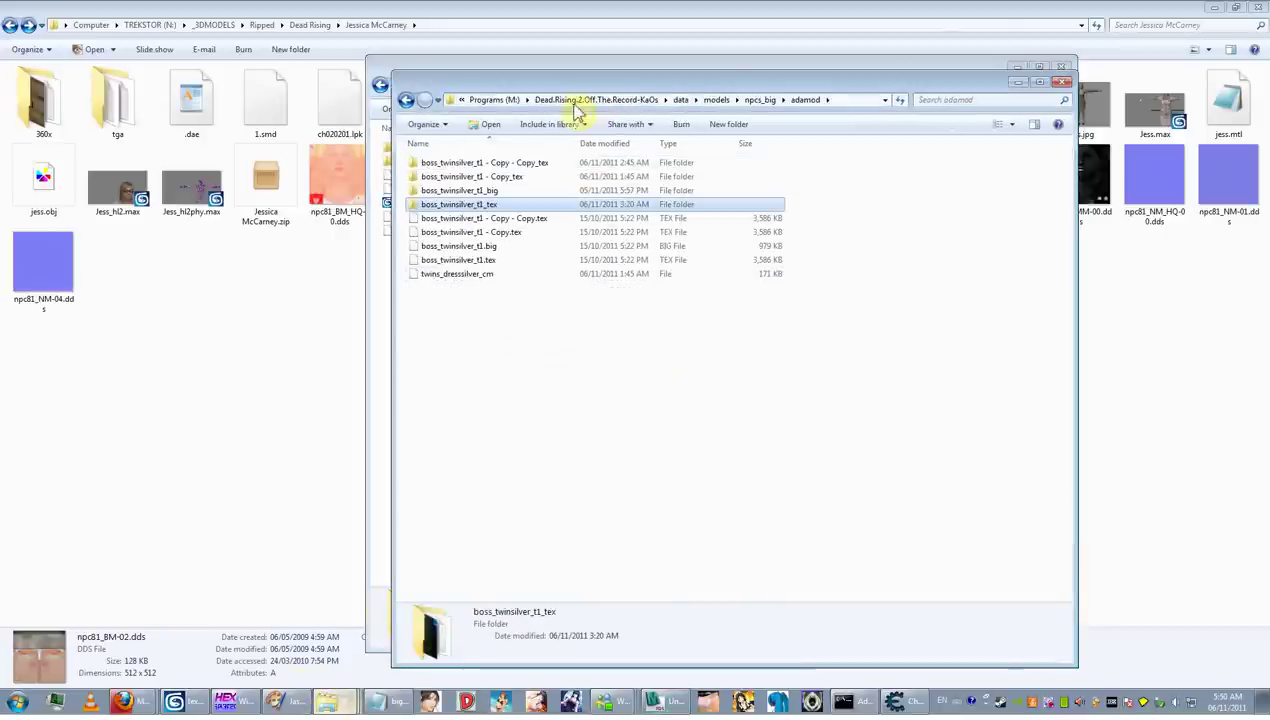
{"action": "left_click", "coordinate": [759, 100]}
{"action": "left_click", "coordinate": [940, 368]}
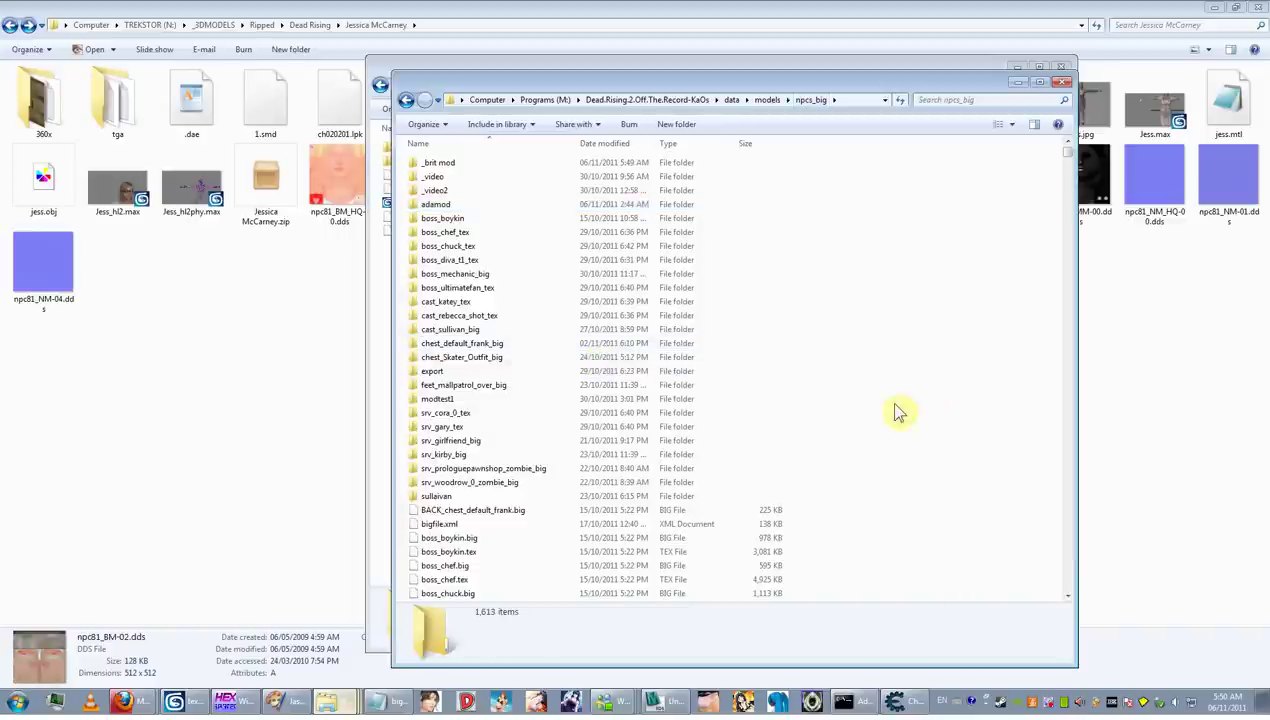
{"action": "scroll", "coordinate": [558, 538], "scroll_direction": "down", "scroll_amount": 5}
{"action": "left_click", "coordinate": [487, 526]}
{"action": "key", "text": "s"}
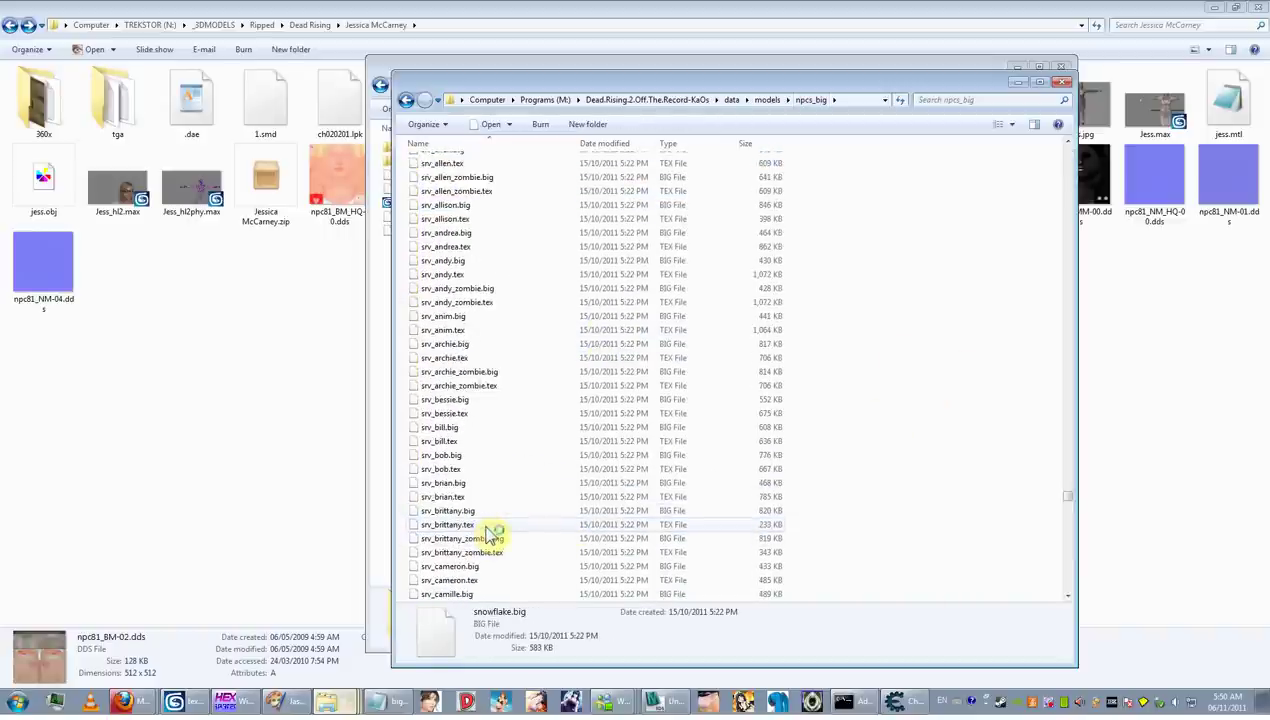
{"action": "scroll", "coordinate": [484, 470], "scroll_direction": "down", "scroll_amount": 3}
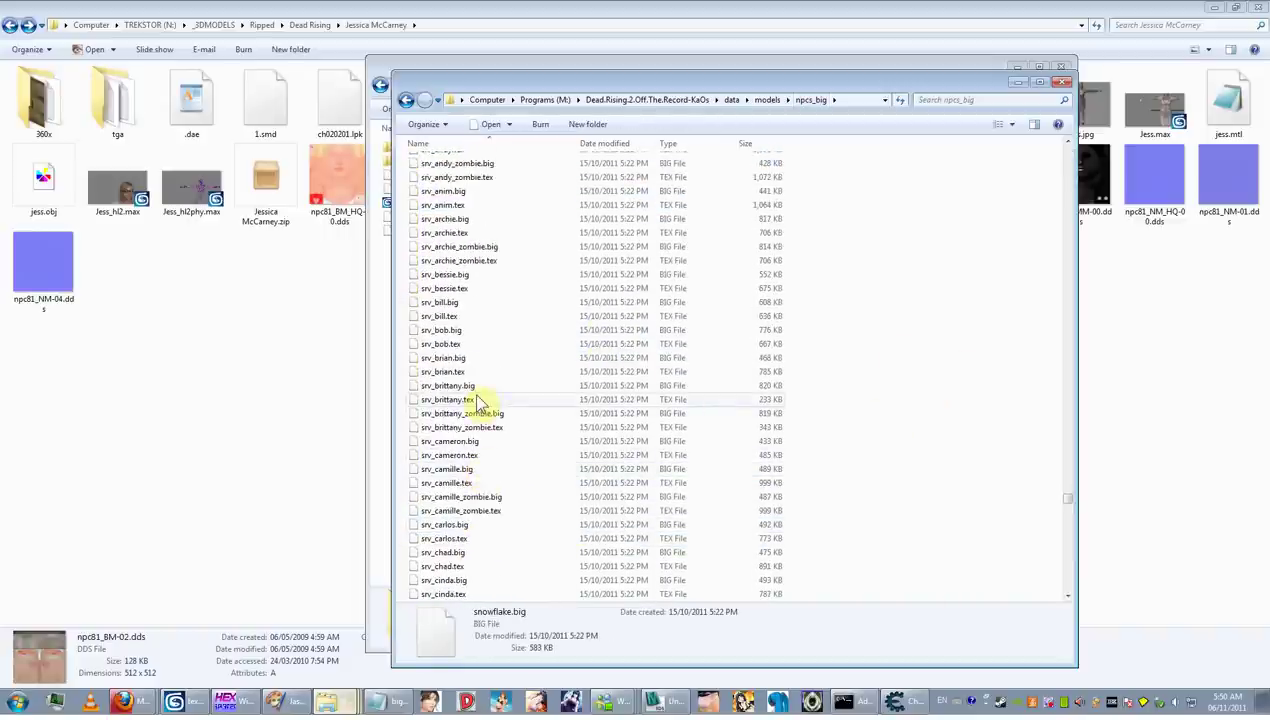
{"action": "left_click", "coordinate": [441, 400]}
{"action": "left_click", "coordinate": [435, 401]}
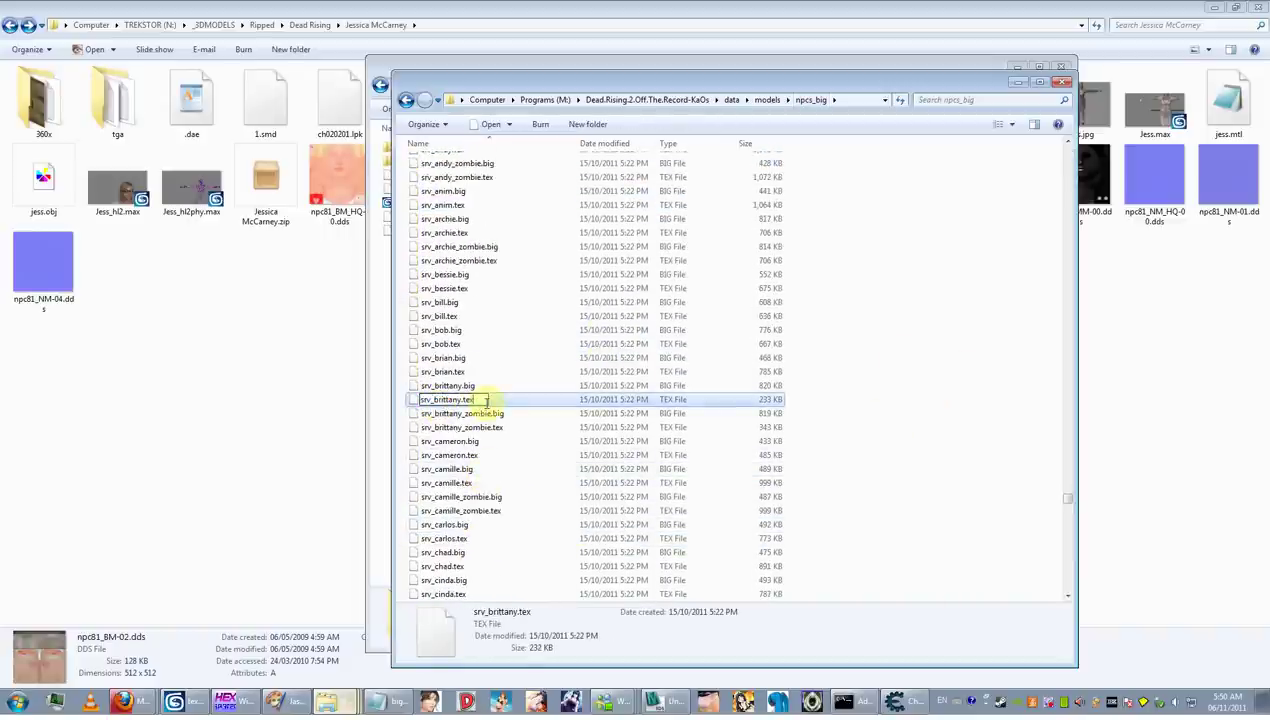
{"action": "type", "text": ".bak"}
{"action": "key", "text": "Return"}
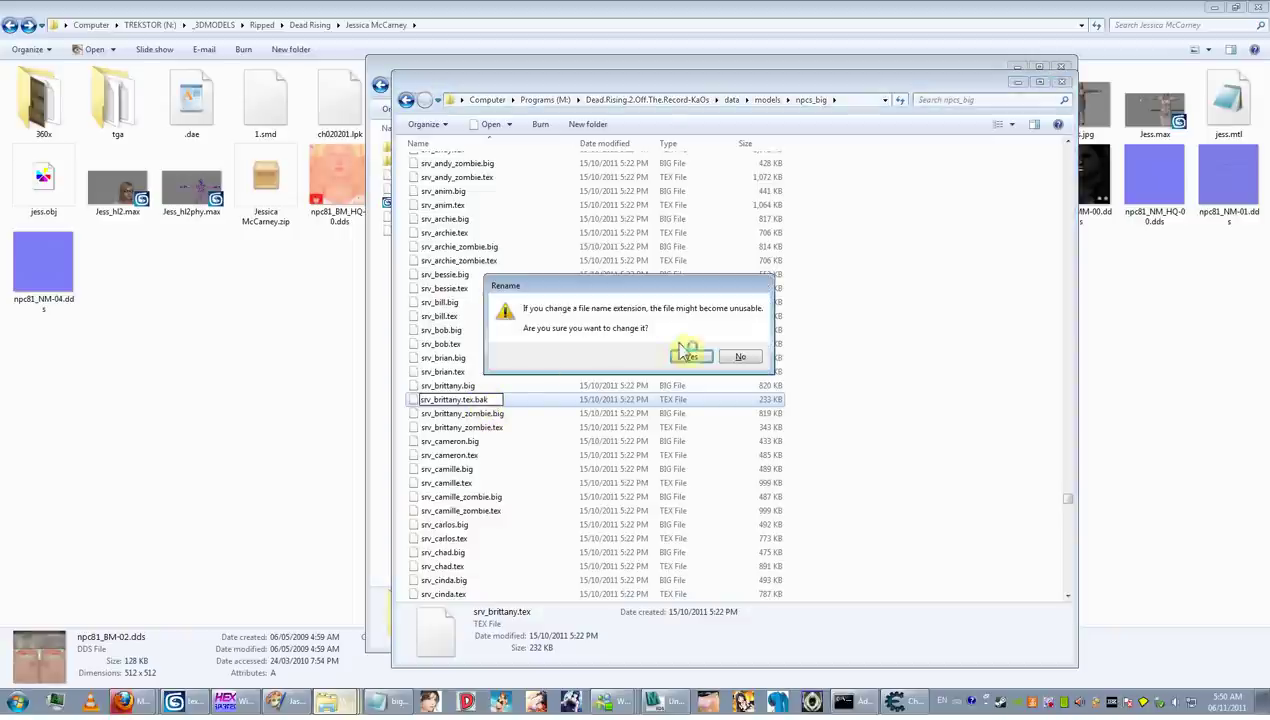
{"action": "left_click", "coordinate": [690, 358]}
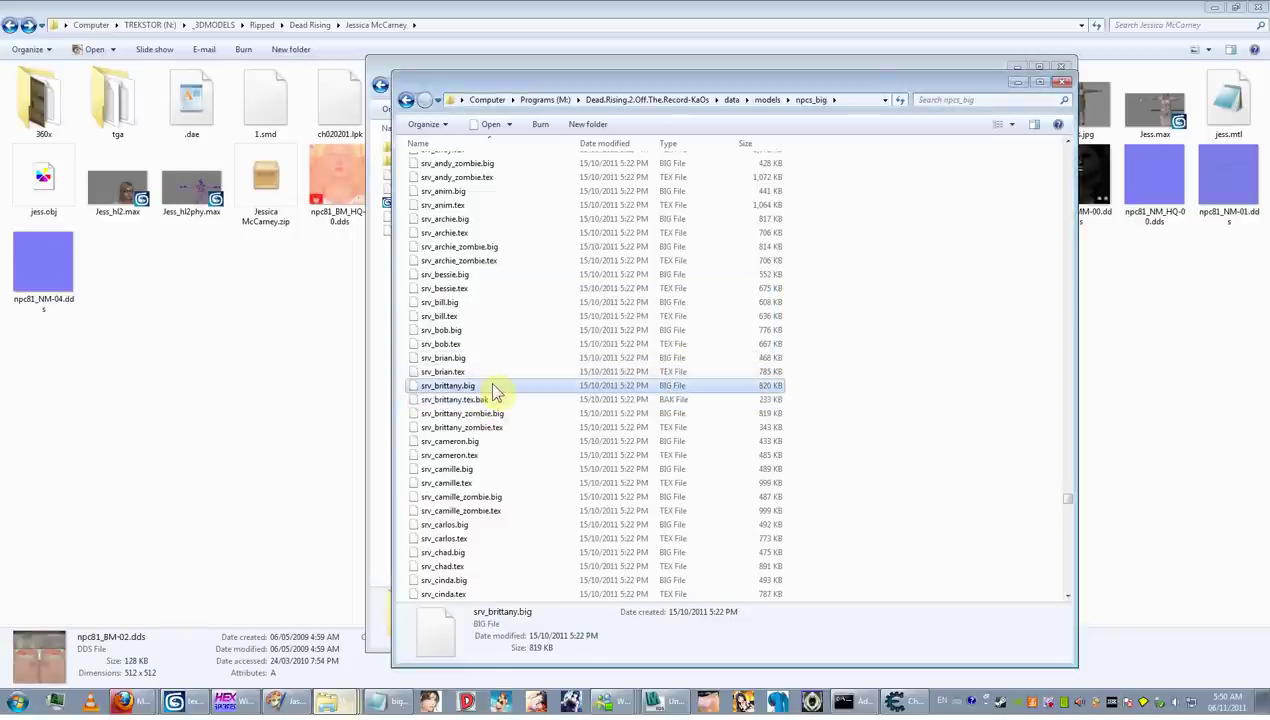
- Back up srv_brittany.big in npcs_big the same way, as .bak
{"action": "left_click", "coordinate": [468, 386]}
{"action": "key", "text": "ctrl+c"}
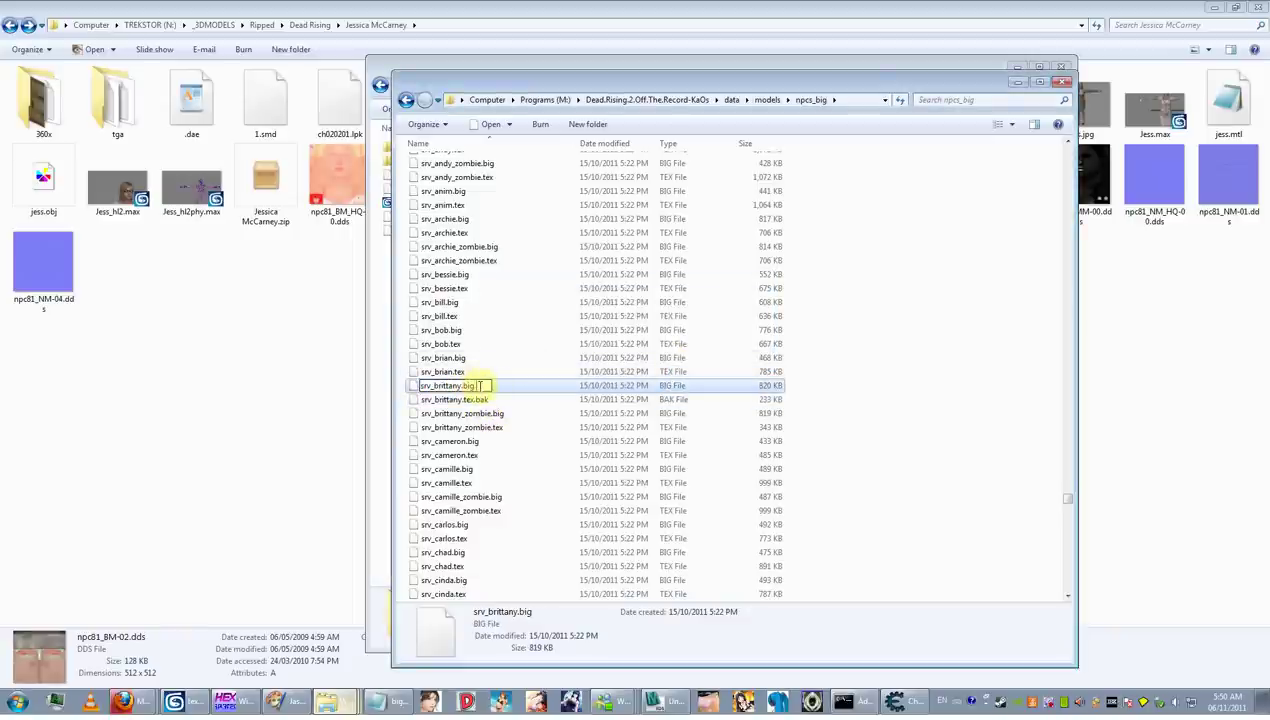
{"action": "type", "text": ".bak"}
{"action": "key", "text": "Return"}
{"action": "left_click", "coordinate": [702, 356]}
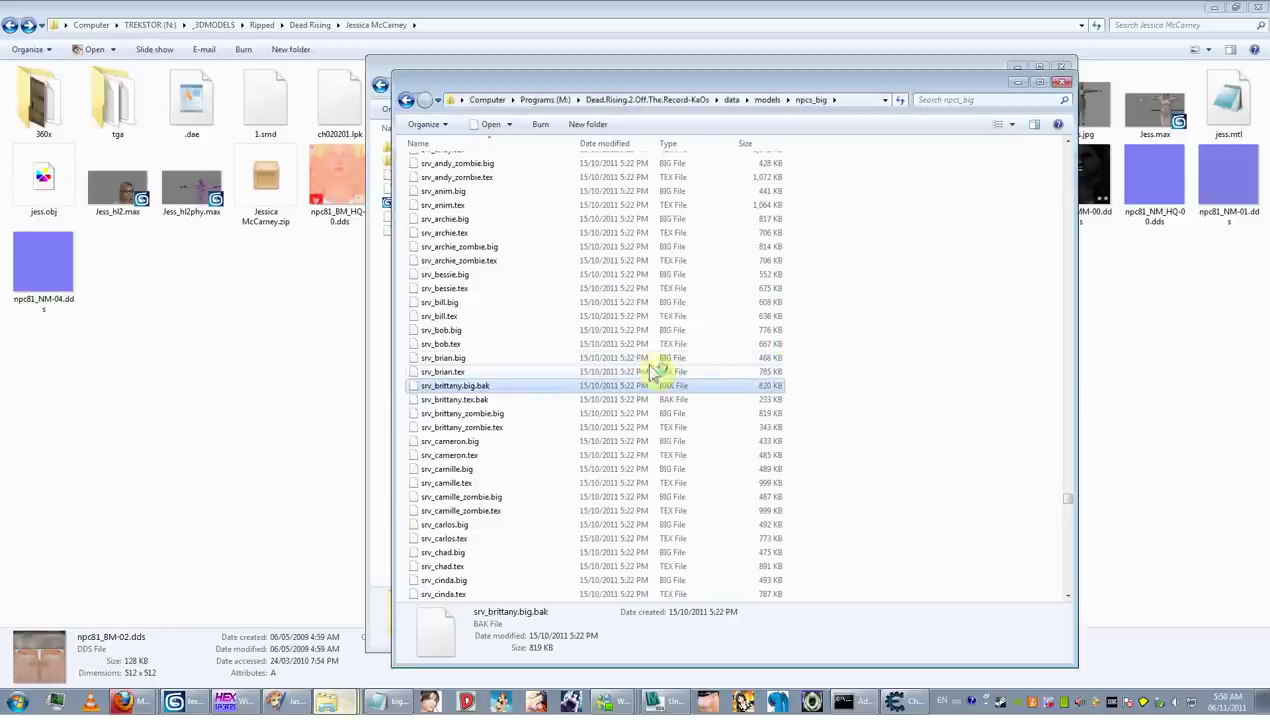
{"action": "left_click", "coordinate": [507, 392]}
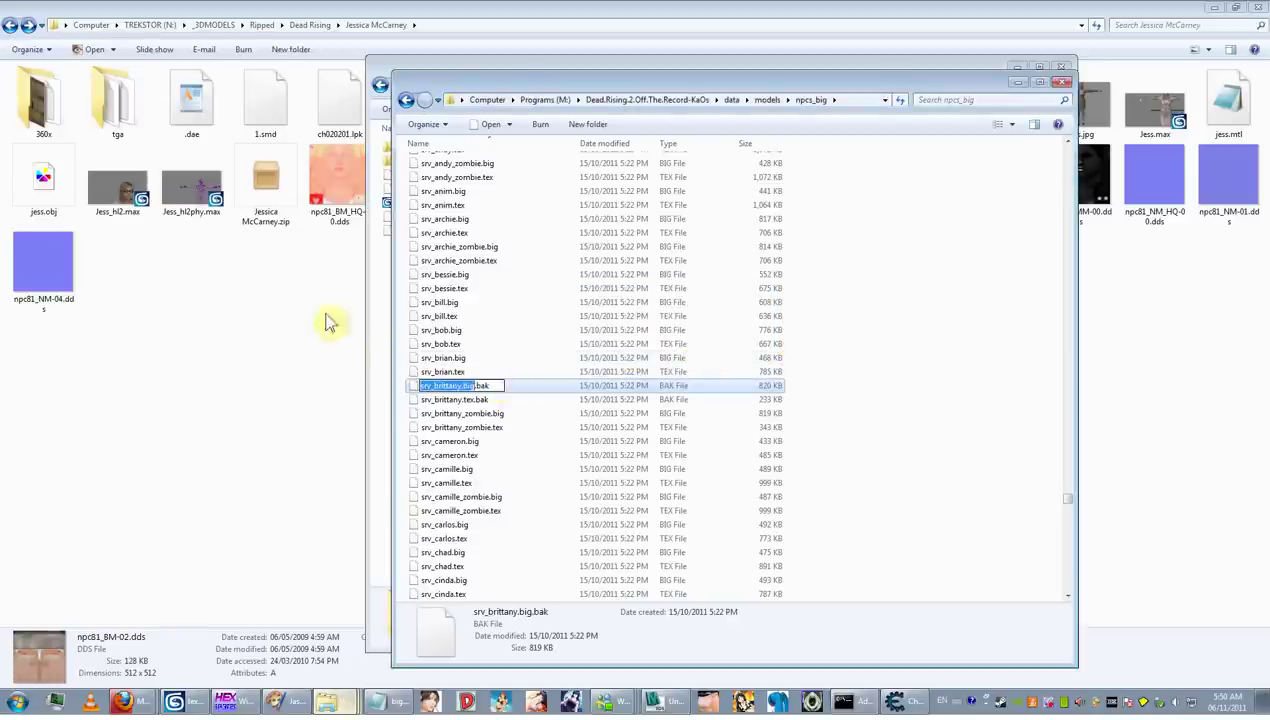
- In the _brit mod folder, rename bigfile.big to srv_brittany, accepting srv_brittany (2).big
{"action": "left_click", "coordinate": [282, 297]}
{"action": "key", "text": "alt+Tab"}
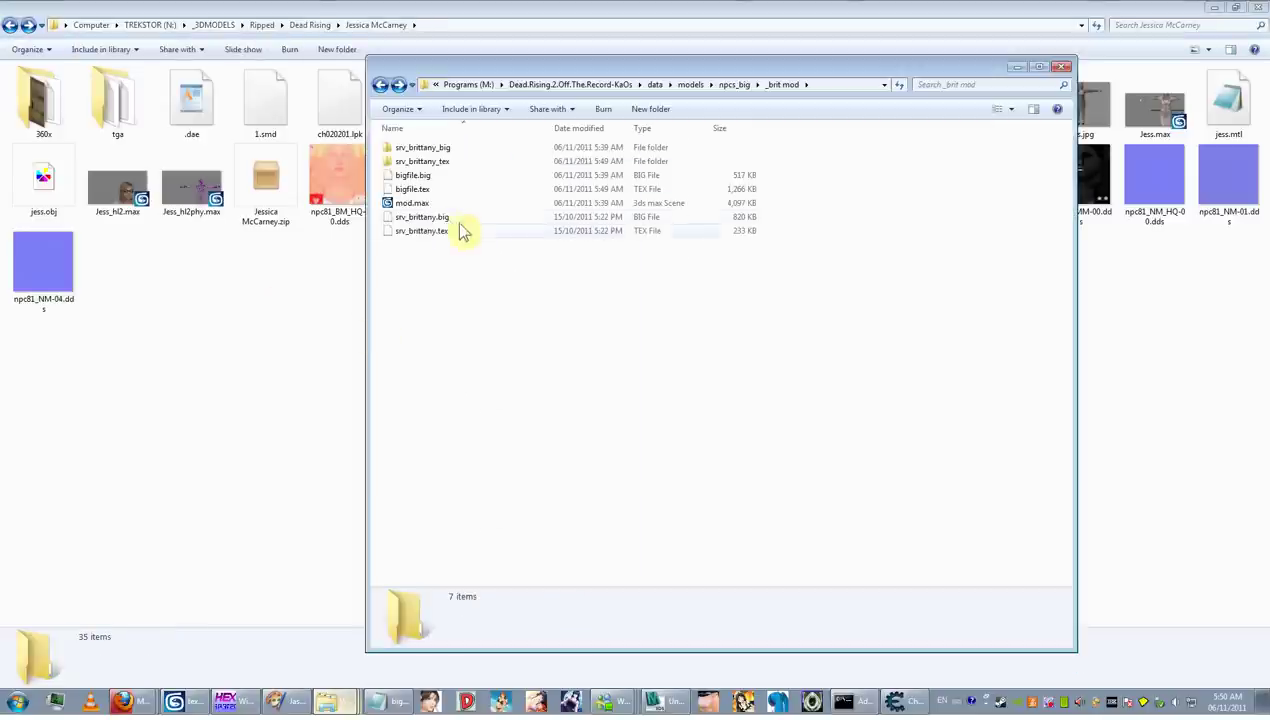
{"action": "left_click", "coordinate": [446, 218]}
{"action": "left_click", "coordinate": [448, 180]}
{"action": "key", "text": "F2"}
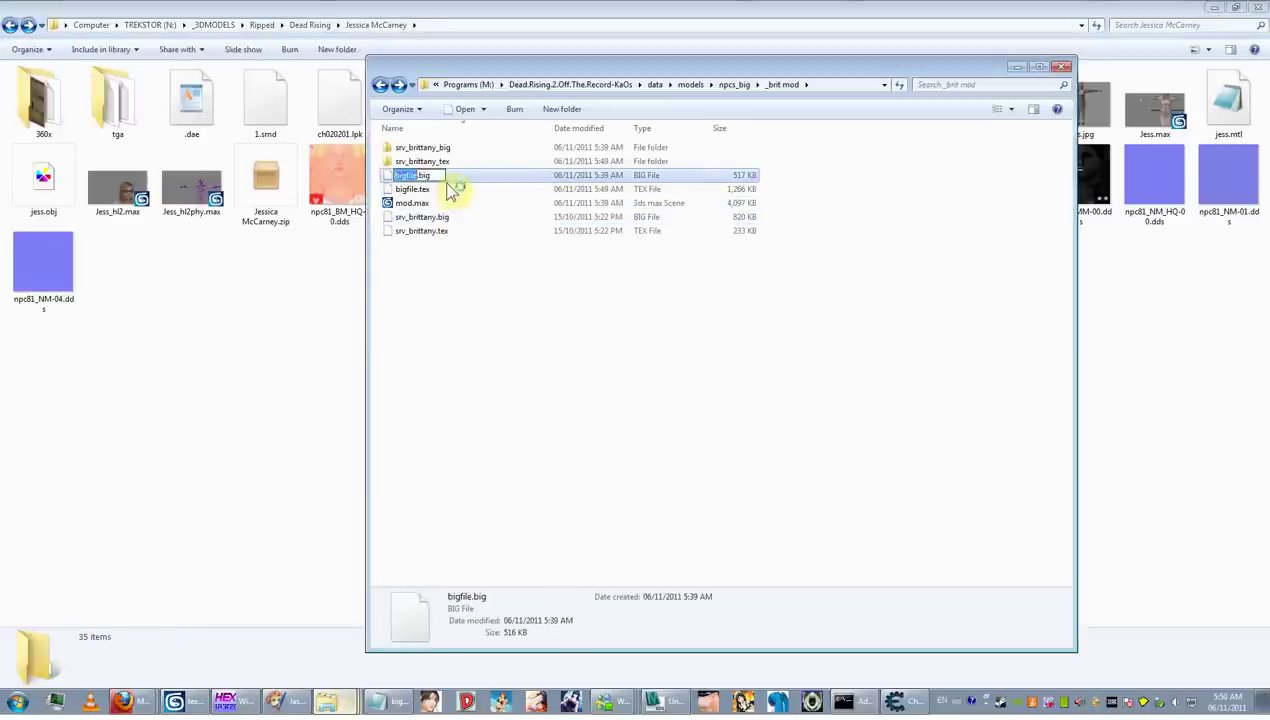
{"action": "key", "text": "ctrl+v"}
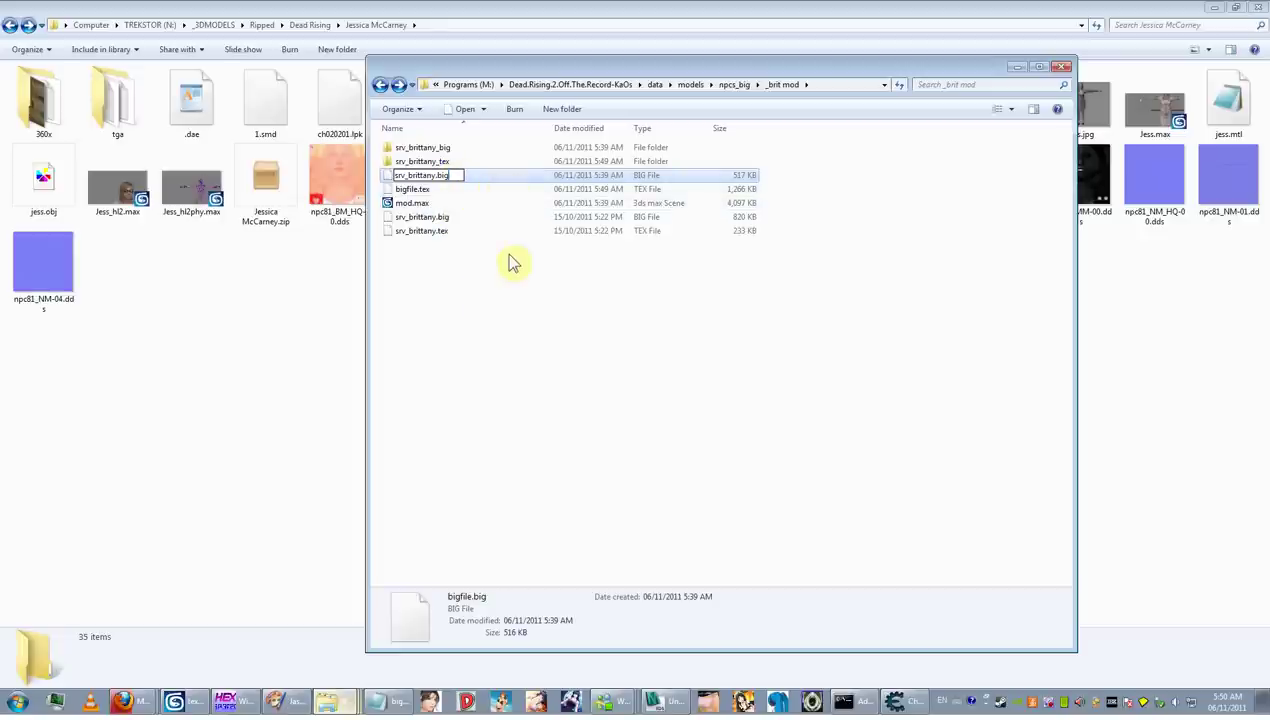
{"action": "key", "text": "Return"}
{"action": "left_click", "coordinate": [750, 393]}
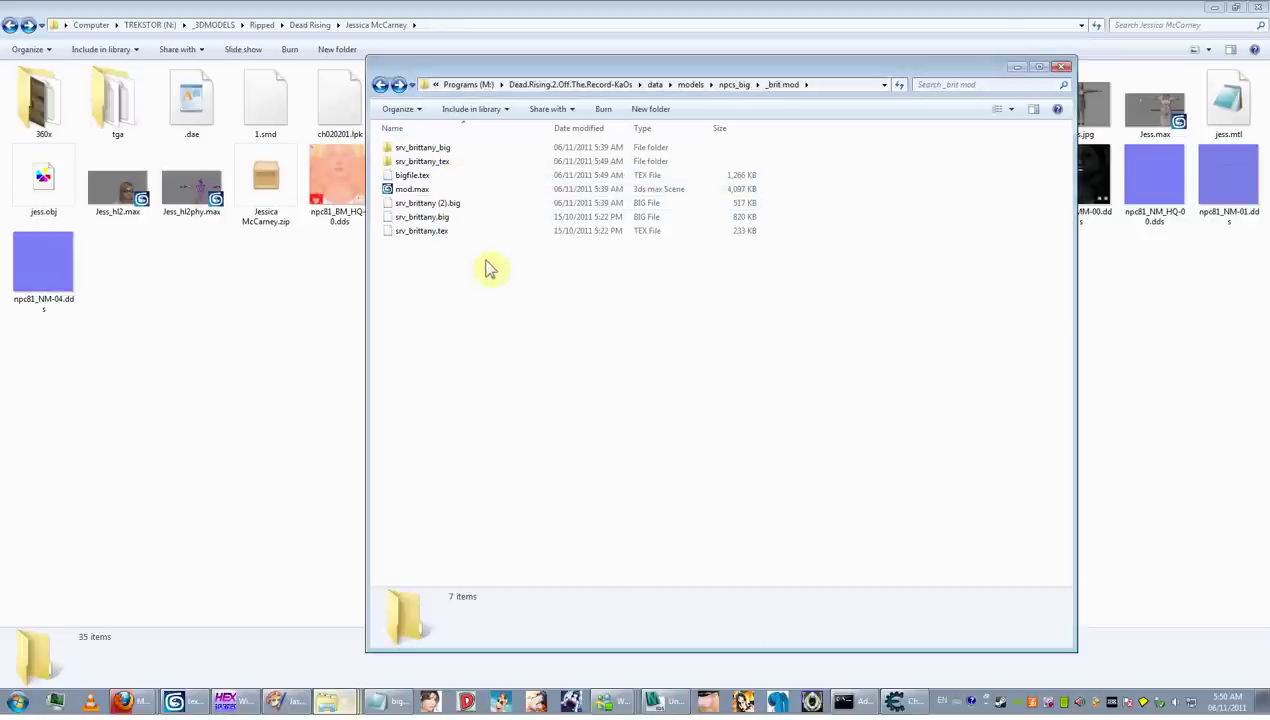
- Create an org folder for the original big file and rename srv_brittany (2).big to srv_brittany.big
{"action": "left_click", "coordinate": [661, 117]}
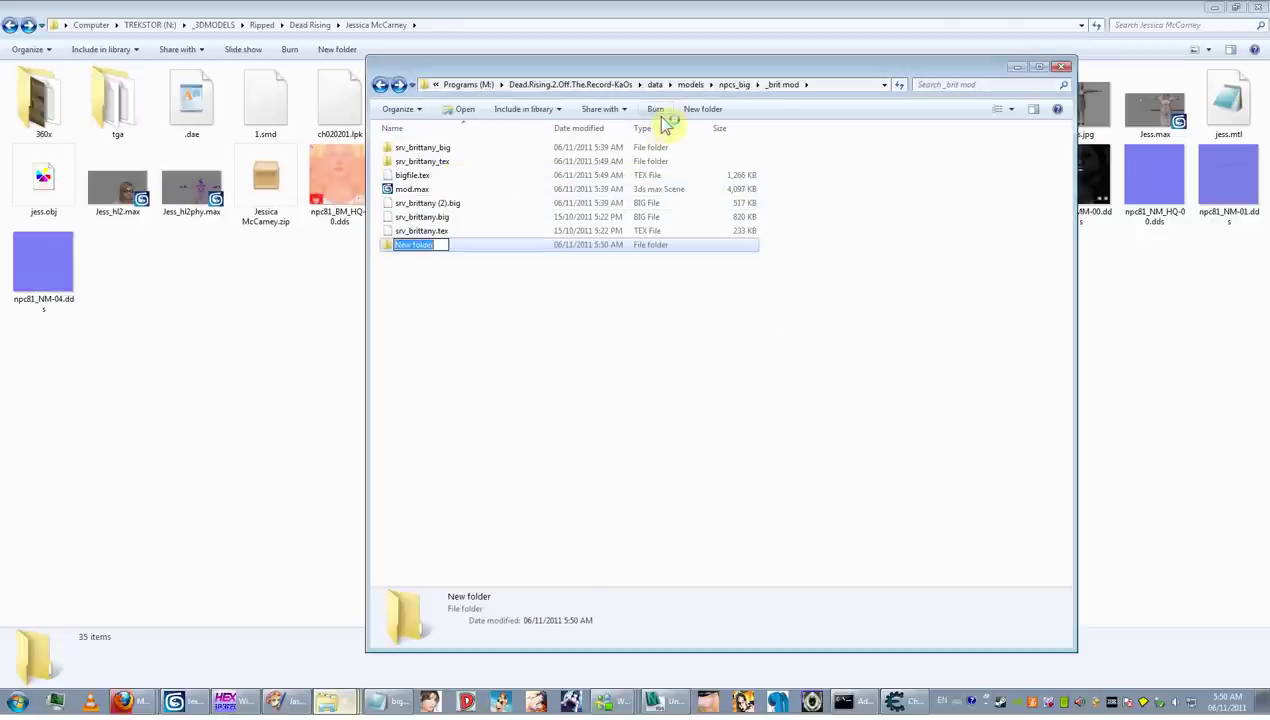
{"action": "type", "text": "org"}
{"action": "key", "text": "Return"}
{"action": "left_click_drag", "start_coordinate": [524, 278], "coordinate": [410, 150]}
{"action": "left_click", "coordinate": [441, 235]}
{"action": "left_click", "coordinate": [455, 218]}
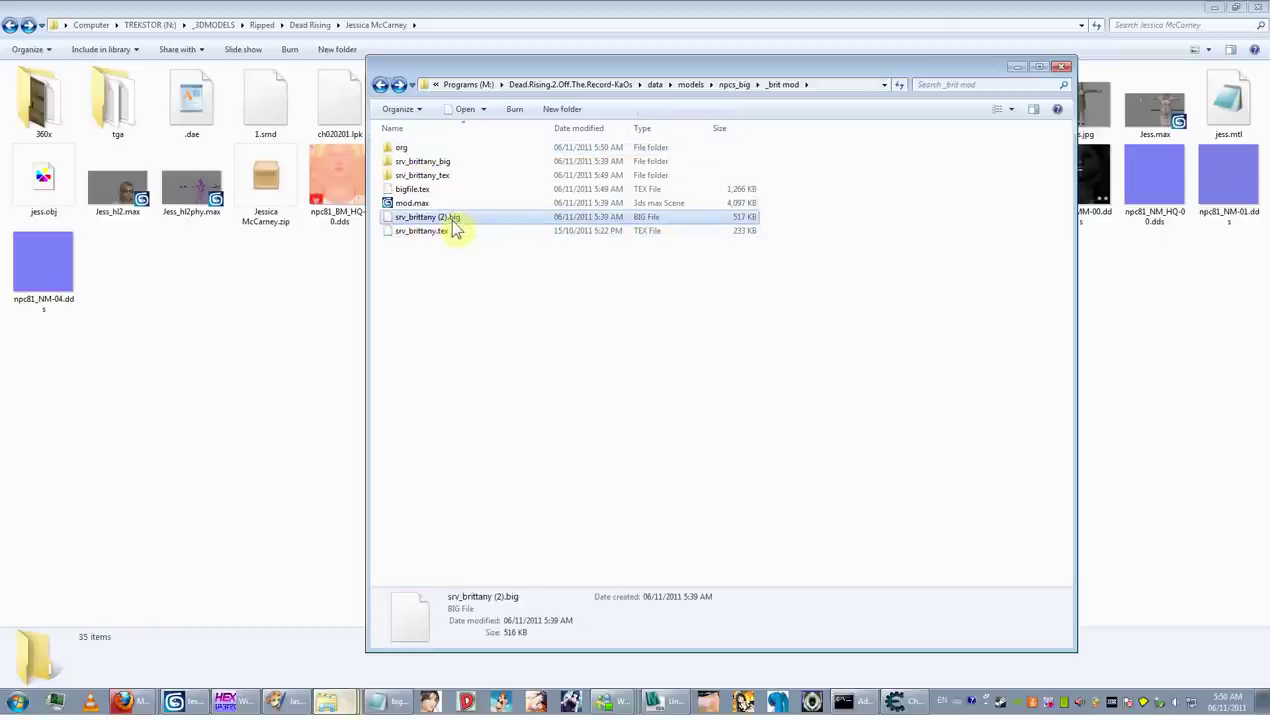
{"action": "left_click", "coordinate": [460, 219]}
{"action": "key", "text": "Right"}
{"action": "key", "text": "BackSpace"}
{"action": "key", "text": "BackSpace"}
{"action": "key", "text": "BackSpace"}
{"action": "key", "text": "BackSpace"}
{"action": "left_click", "coordinate": [447, 268]}
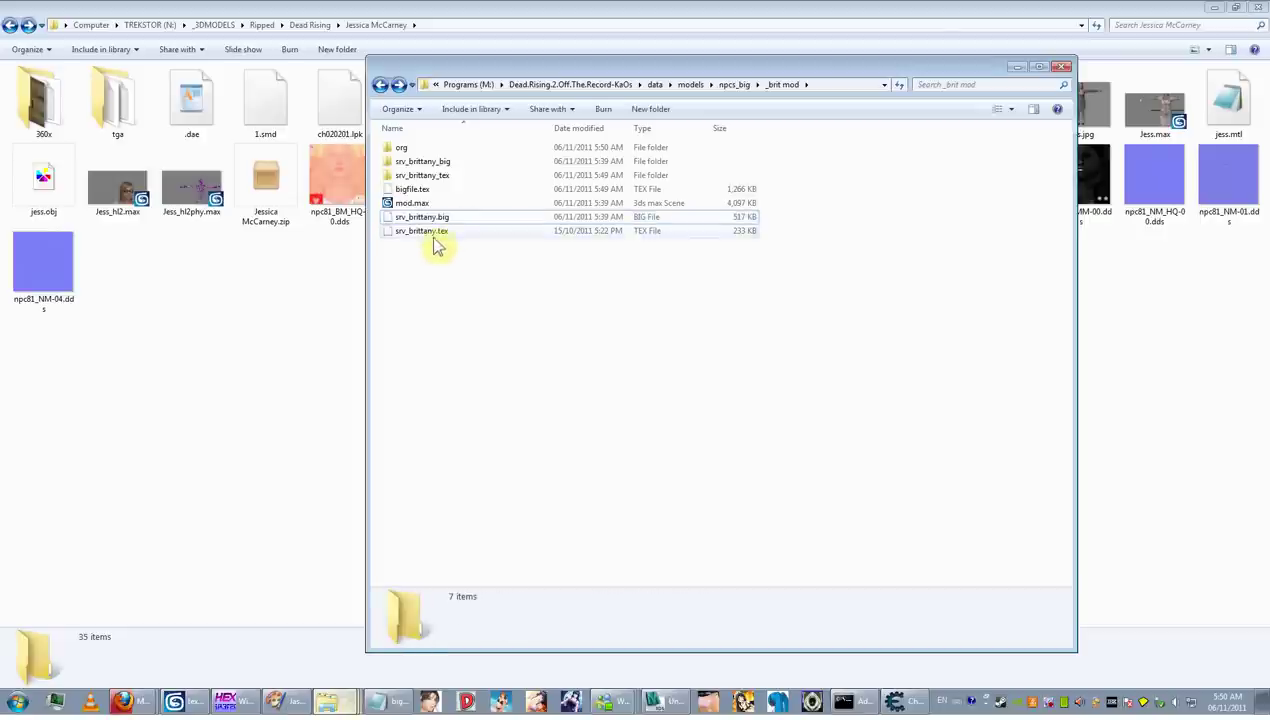
- Move the original srv_brittany.tex into org and rename bigfile.tex to srv_brittany.tex
{"action": "left_click", "coordinate": [440, 233]}
{"action": "left_click", "coordinate": [445, 234]}
{"action": "key", "text": "ctrl+c"}
{"action": "left_click", "coordinate": [424, 240]}
{"action": "left_click_drag", "start_coordinate": [424, 240], "coordinate": [405, 150]}
{"action": "left_click", "coordinate": [424, 190]}
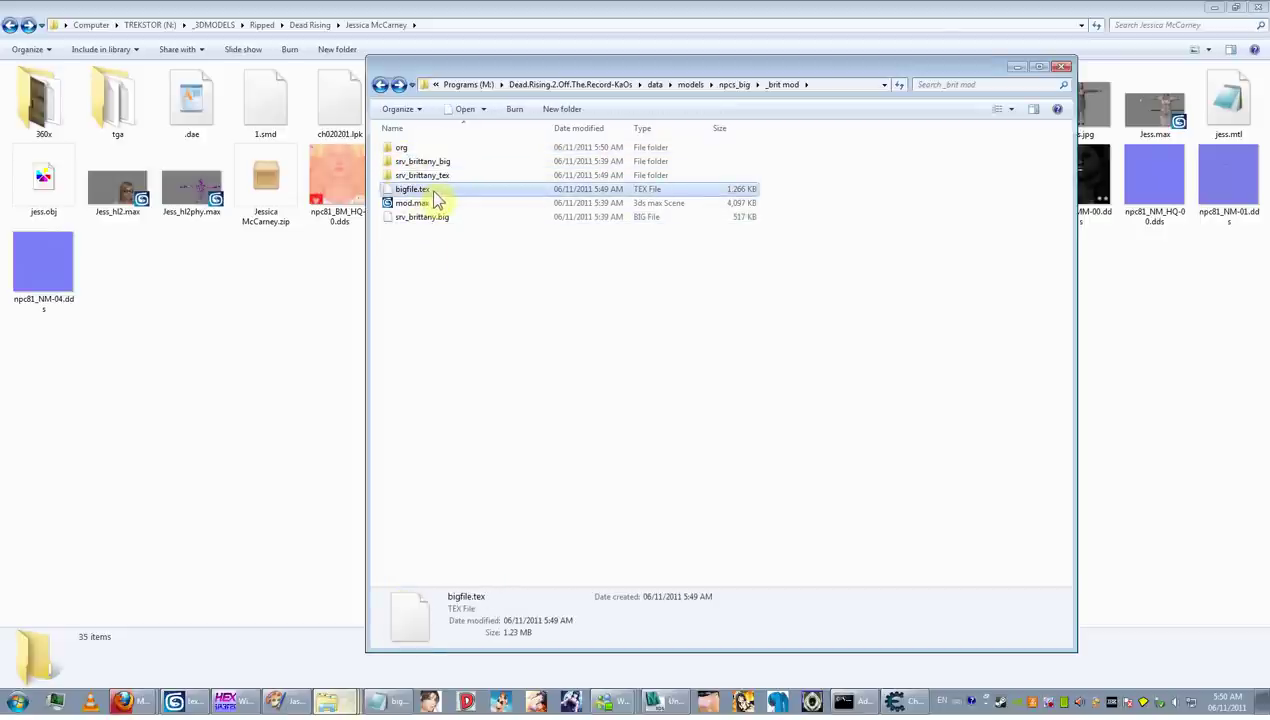
{"action": "key", "text": "F2"}
{"action": "key", "text": "ctrl+v"}
{"action": "left_click", "coordinate": [468, 289]}
{"action": "left_click", "coordinate": [450, 217]}
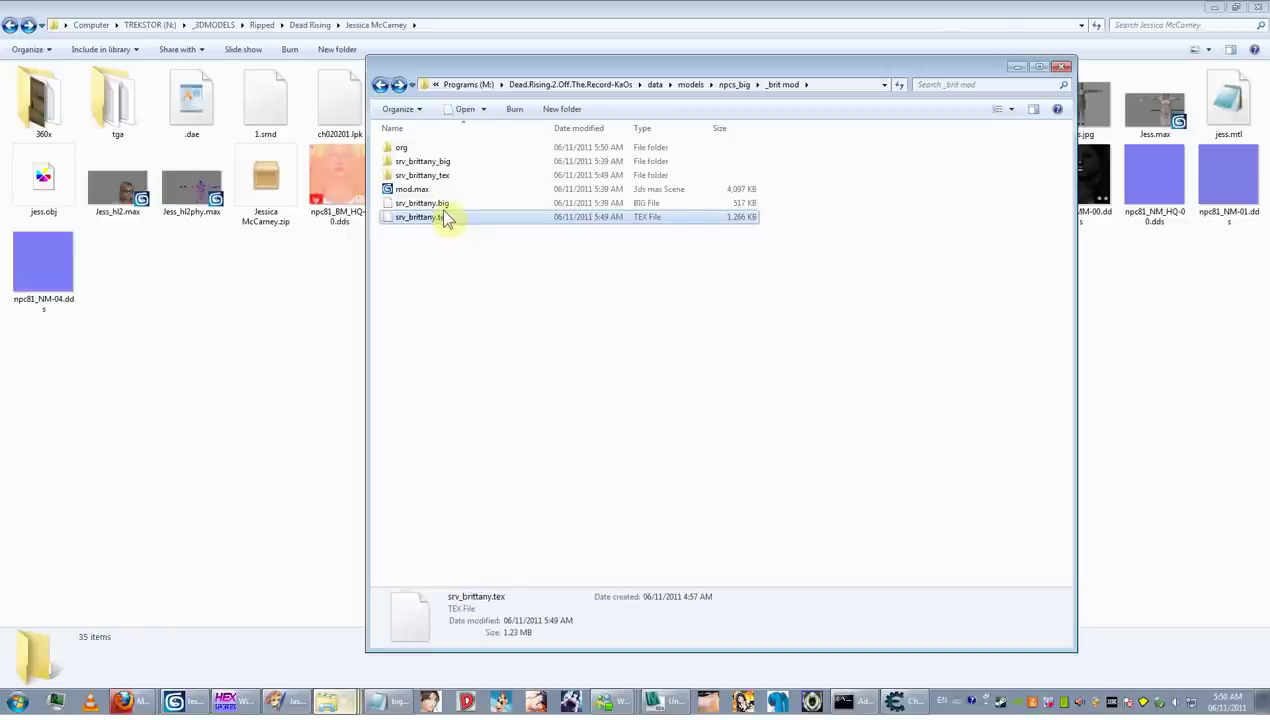
{"action": "left_click", "coordinate": [442, 204], "text": "shift"}
- Paste the new srv_brittany.big and srv_brittany.tex into npcs_big next to the .bak backups
{"action": "key", "text": "super+Right"}
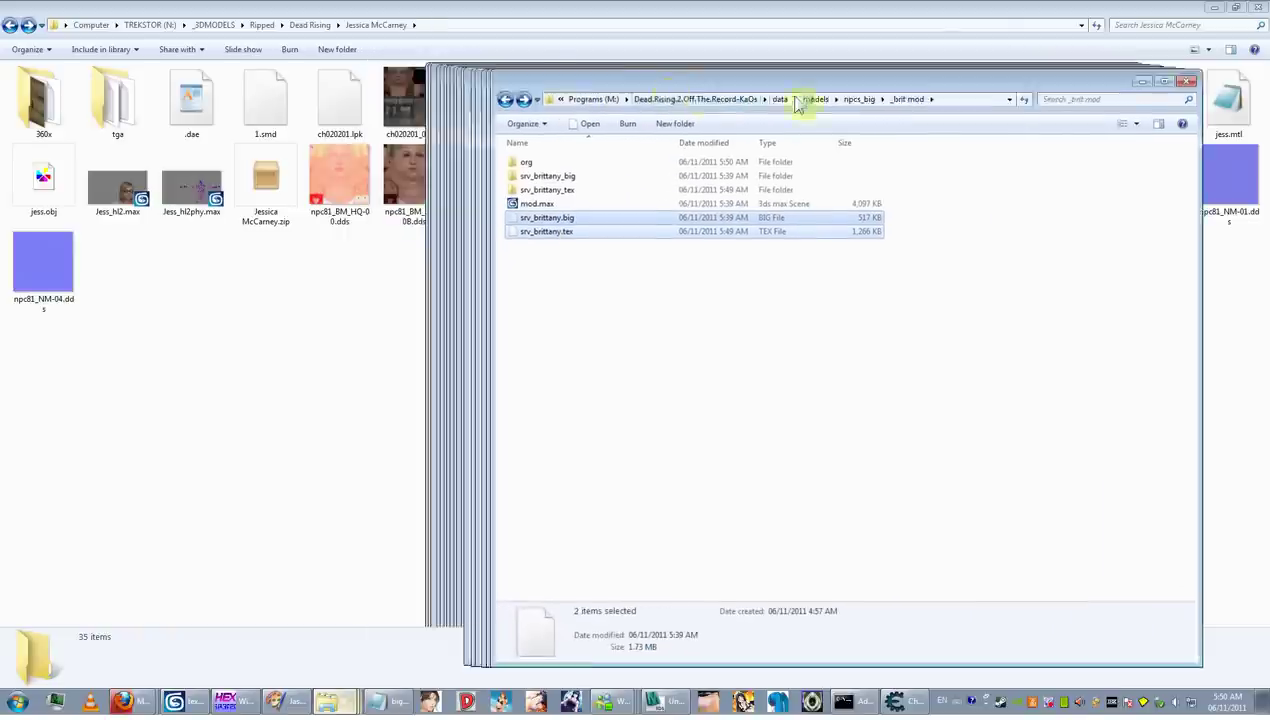
{"action": "middle_click", "coordinate": [612, 250]}
{"action": "left_click", "coordinate": [560, 368]}
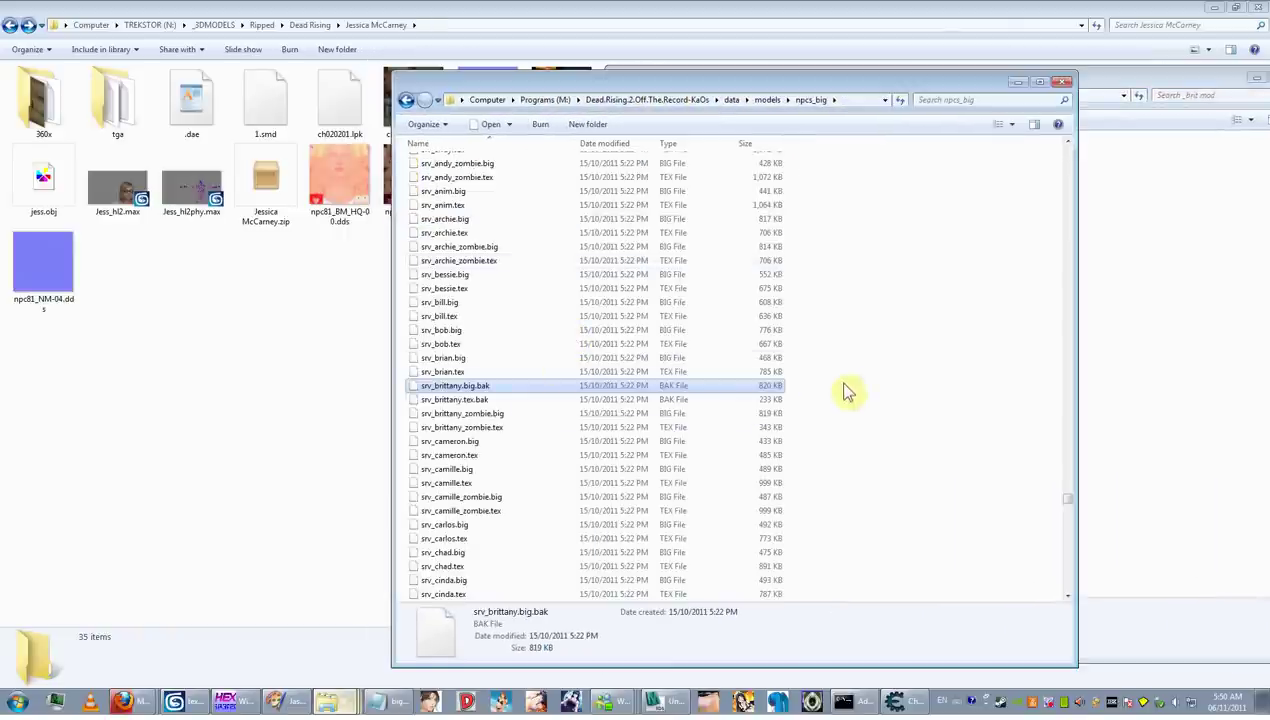
{"action": "key", "text": "ctrl+v"}
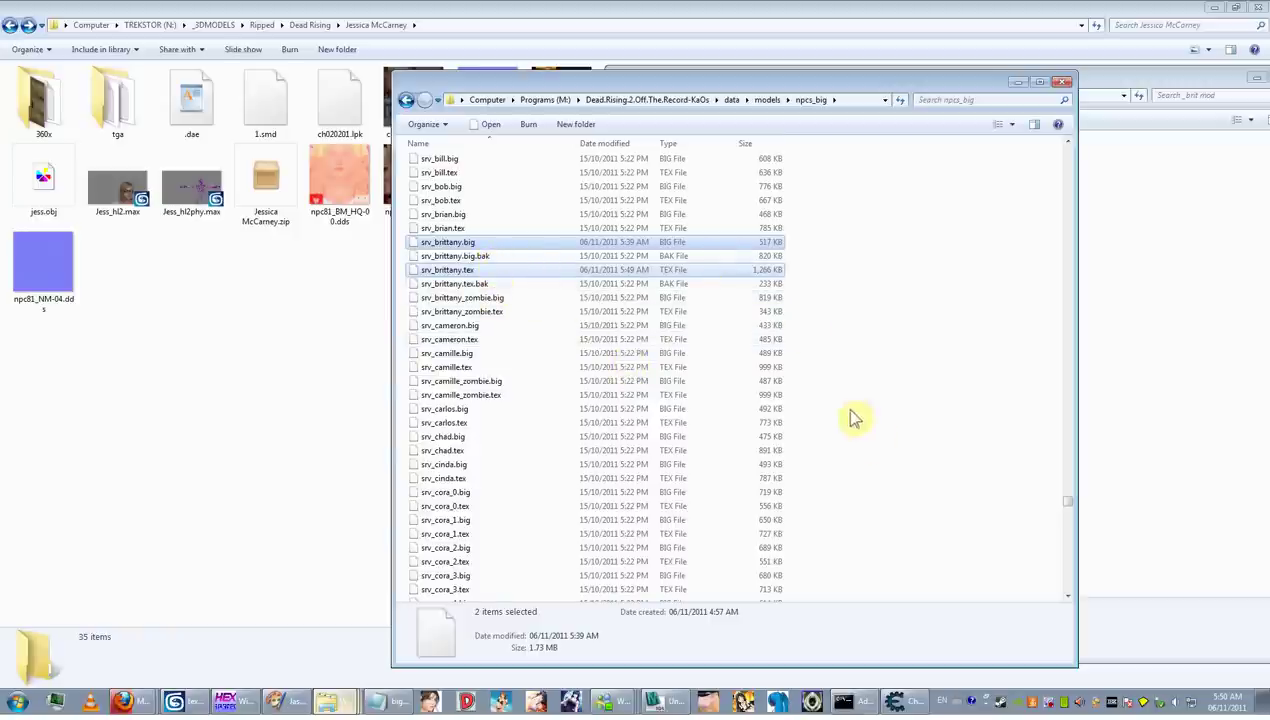
{"action": "left_click", "coordinate": [900, 420]}
{"action": "scroll", "coordinate": [570, 343], "scroll_direction": "up", "scroll_amount": 5}
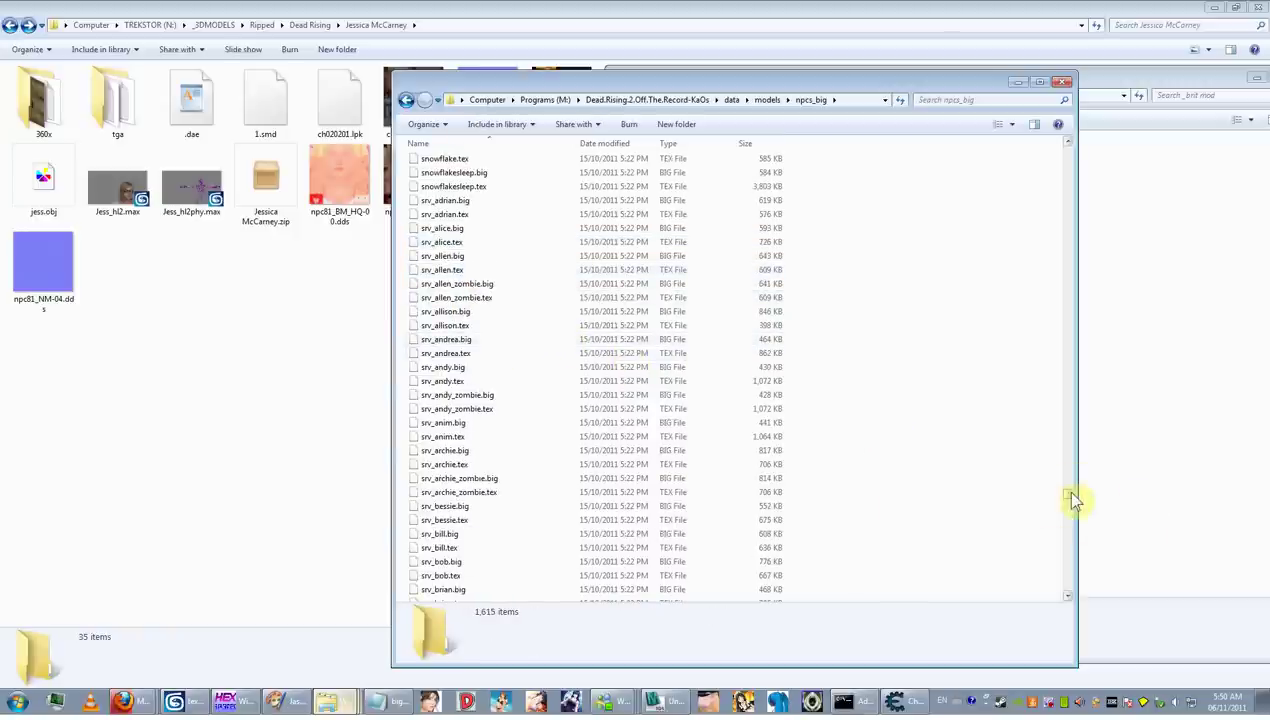
{"action": "left_click_drag", "start_coordinate": [1072, 502], "coordinate": [1090, 152]}
- Run pack on npcs_big's bigfile.xml to build a new 919,741 KB bigfile.big
{"action": "left_click", "coordinate": [870, 700]}
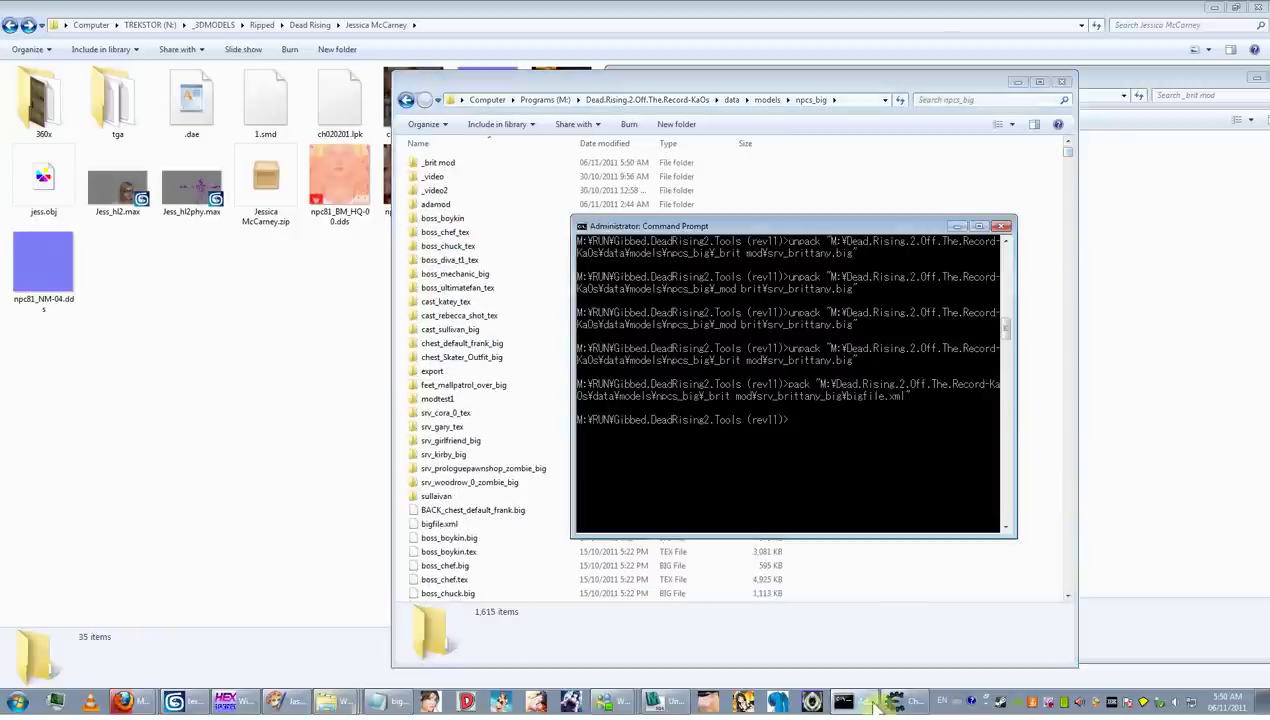
{"action": "type", "text": "pa"}
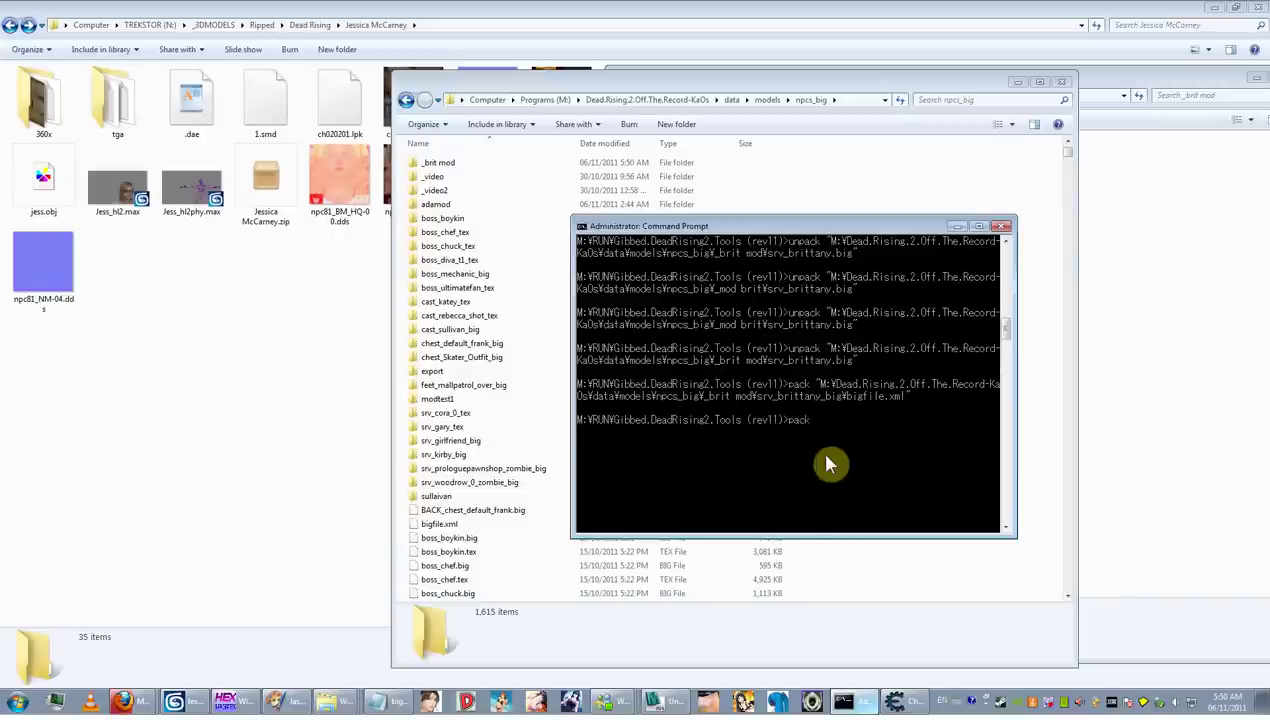
{"action": "type", "text": "ck"}
{"action": "left_click_drag", "start_coordinate": [439, 523], "coordinate": [784, 431]}
{"action": "key", "text": "Return"}
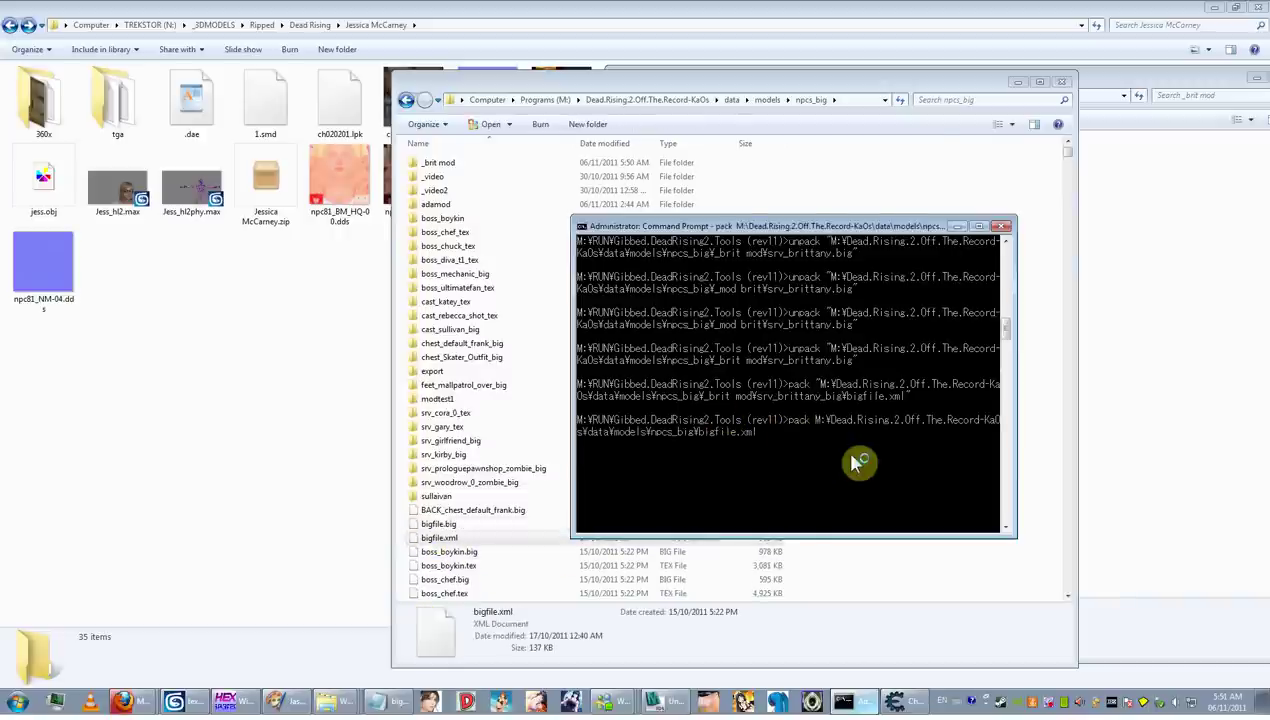
{"action": "left_click", "coordinate": [528, 549]}
{"action": "left_click", "coordinate": [650, 524]}
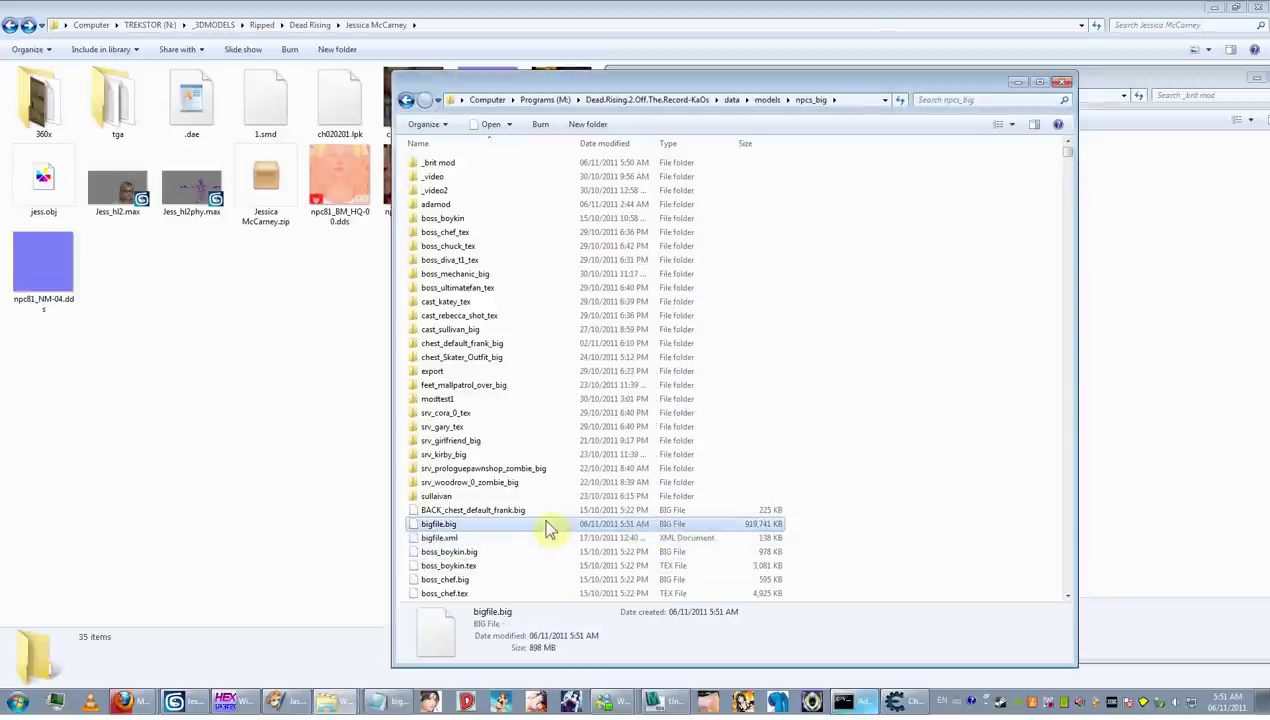
- Rename the repacked bigfile.big to npcs.big and switch to the game's RUN folder window
{"action": "key", "text": "F2"}
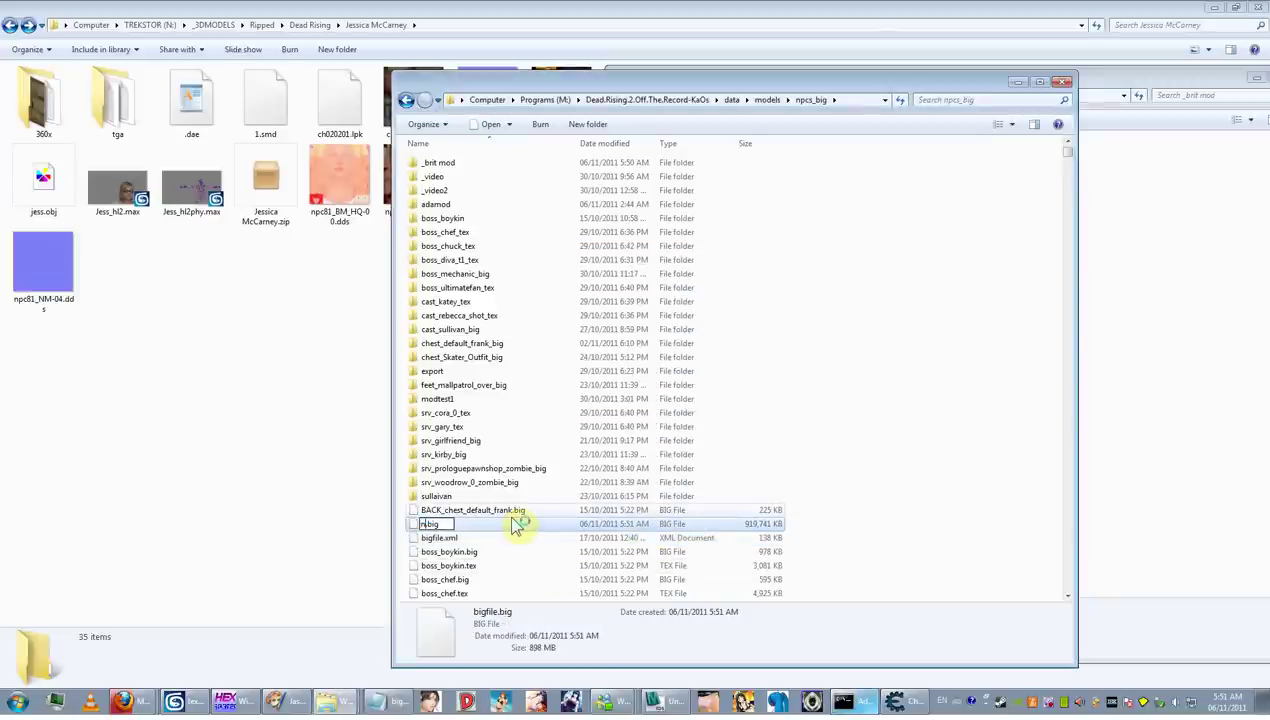
{"action": "key", "text": "Return"}
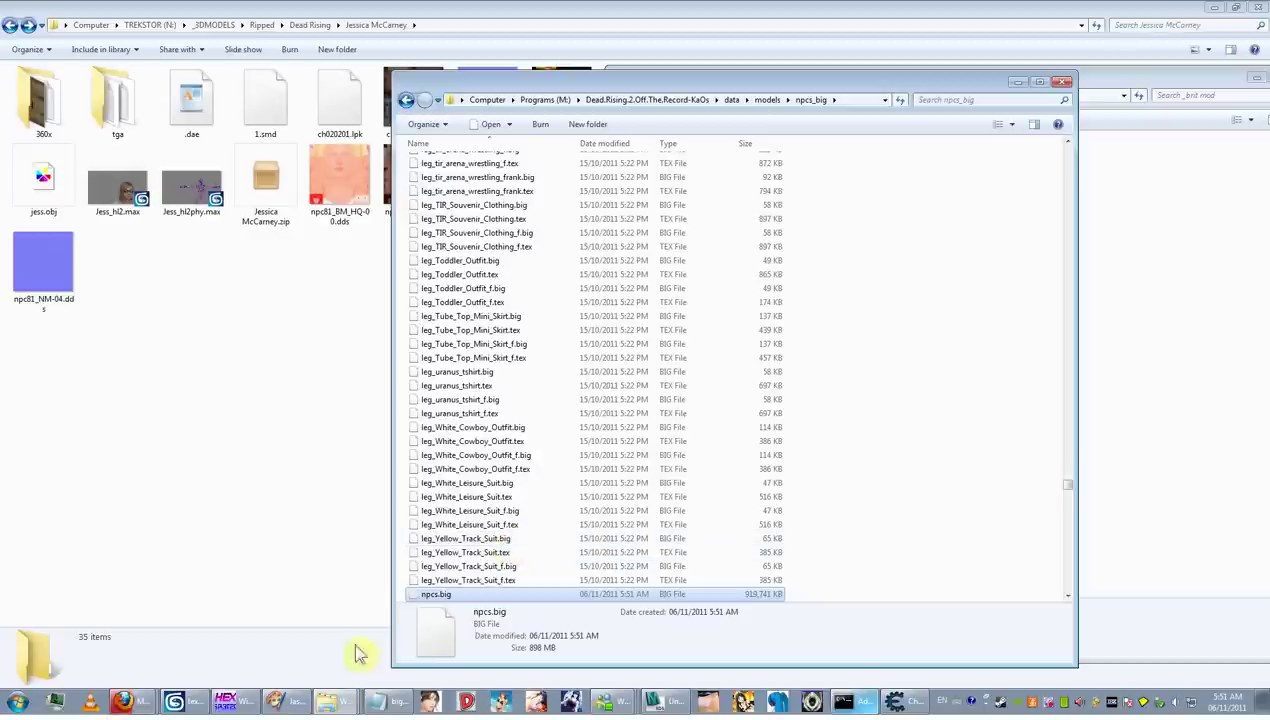
{"action": "left_click", "coordinate": [352, 698]}
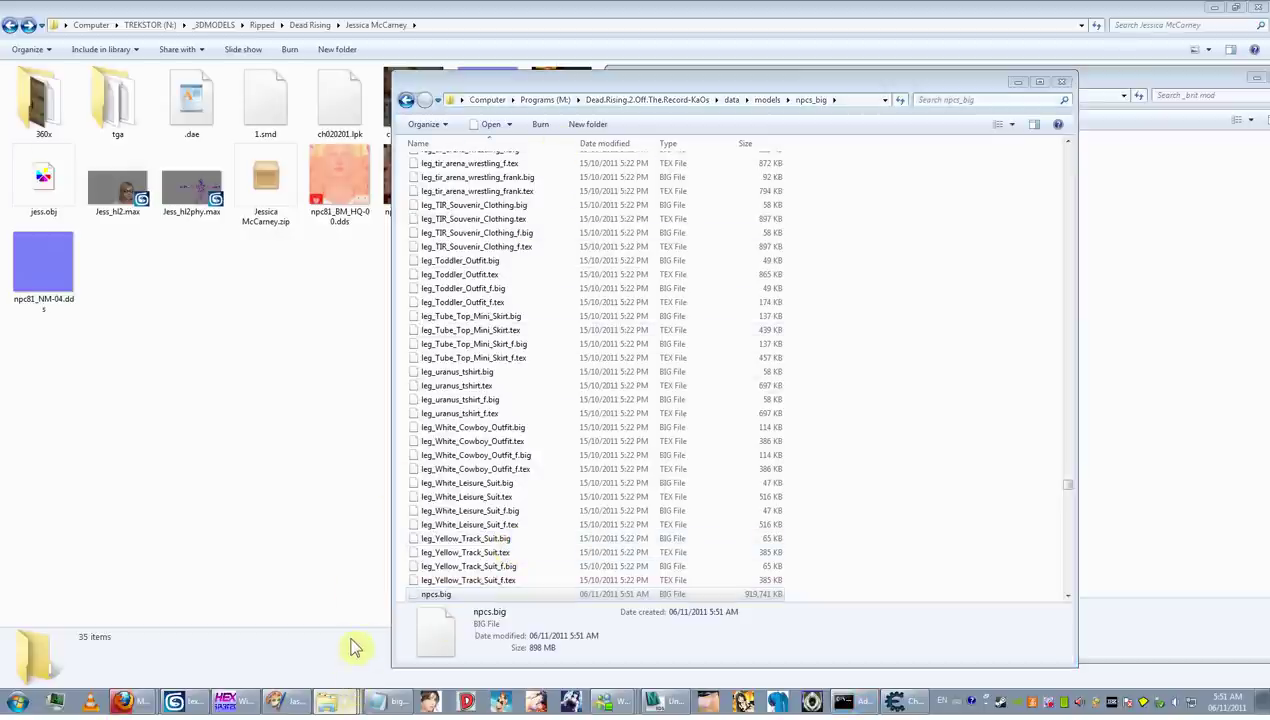
{"action": "left_click", "coordinate": [440, 515]}
- Paste npcs.big into data\models, replacing the game's old npcs.big
{"action": "scroll", "coordinate": [405, 200], "scroll_direction": "up", "scroll_amount": 1}
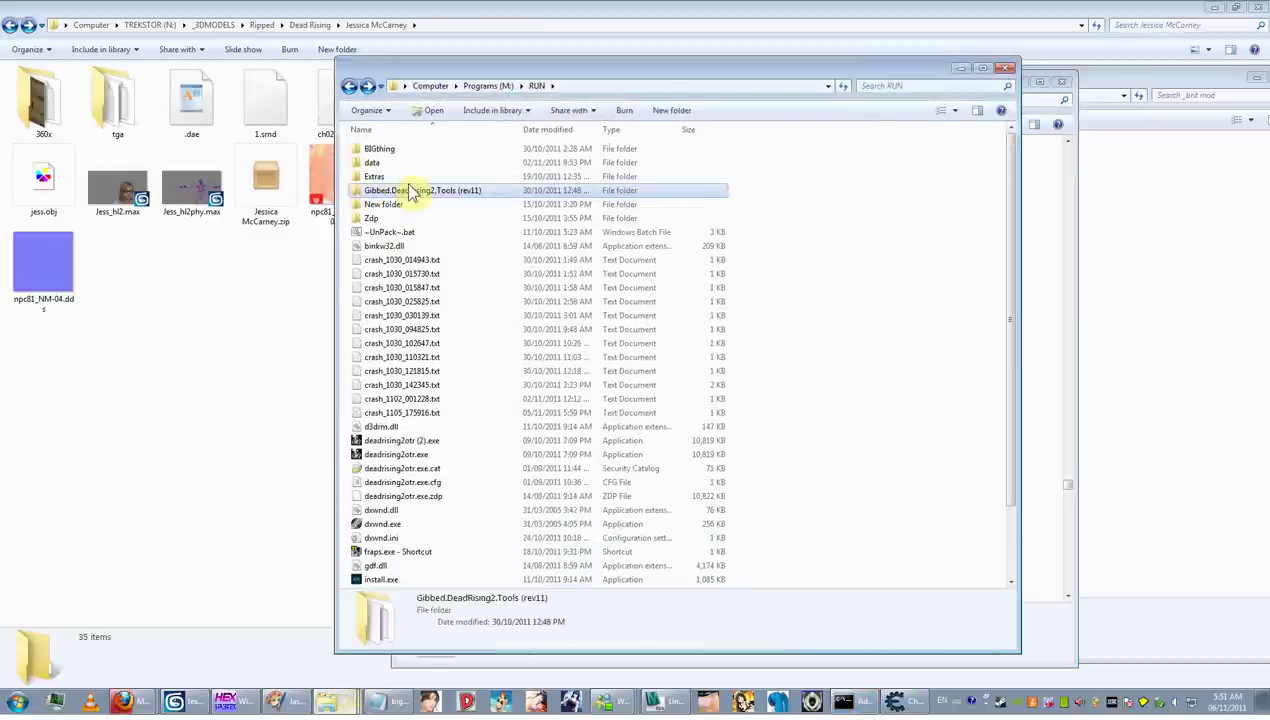
{"action": "double_click", "coordinate": [405, 190]}
{"action": "key", "text": "BackSpace"}
{"action": "double_click", "coordinate": [390, 163]}
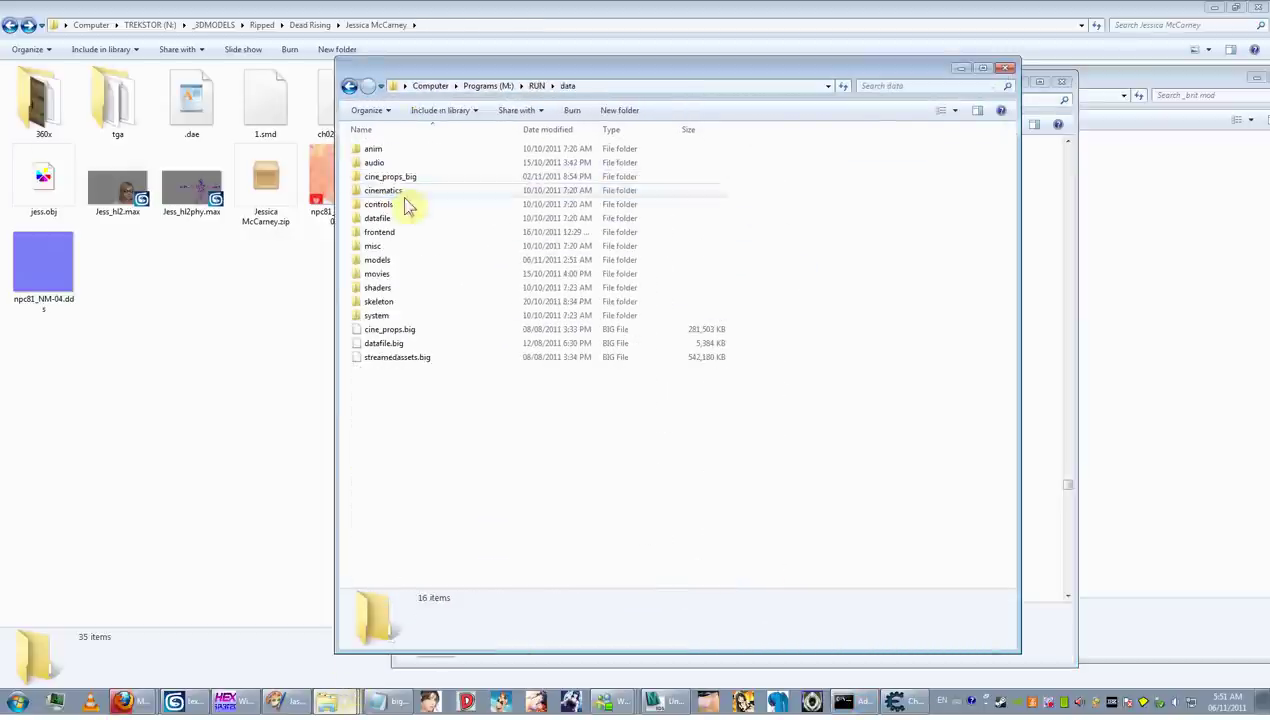
{"action": "double_click", "coordinate": [392, 261]}
{"action": "right_click", "coordinate": [655, 215]}
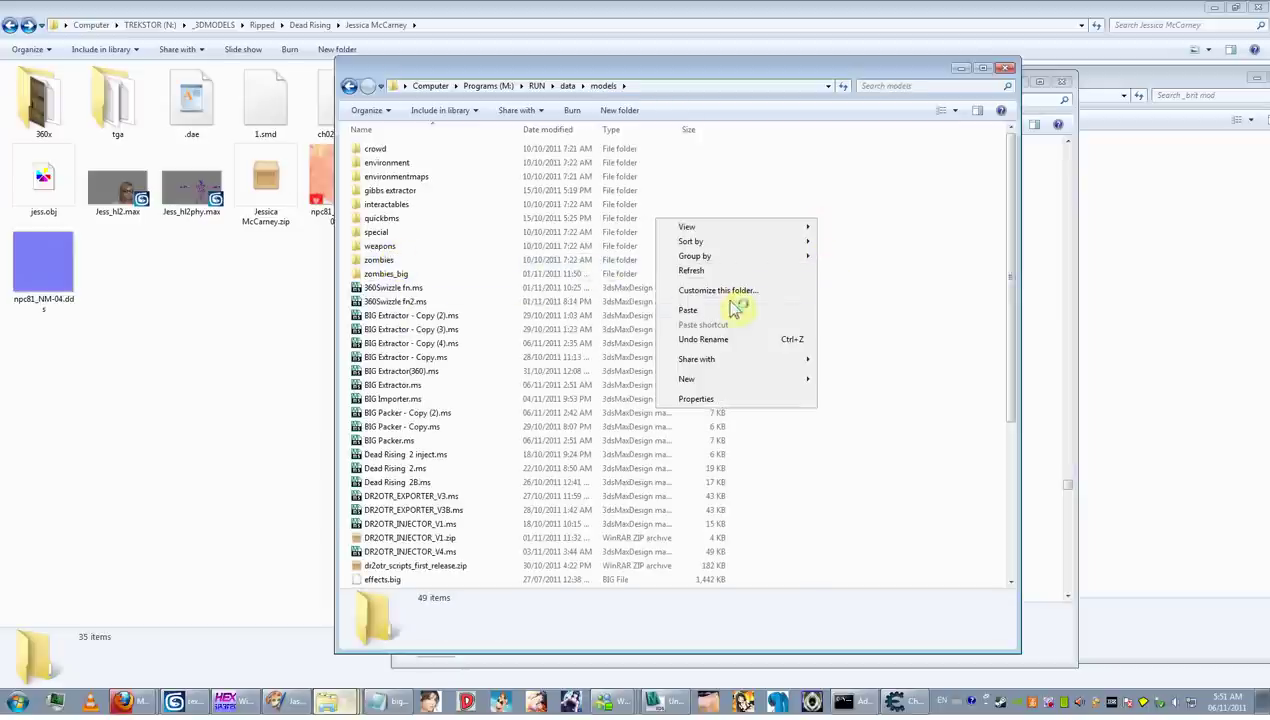
{"action": "left_click", "coordinate": [735, 306]}
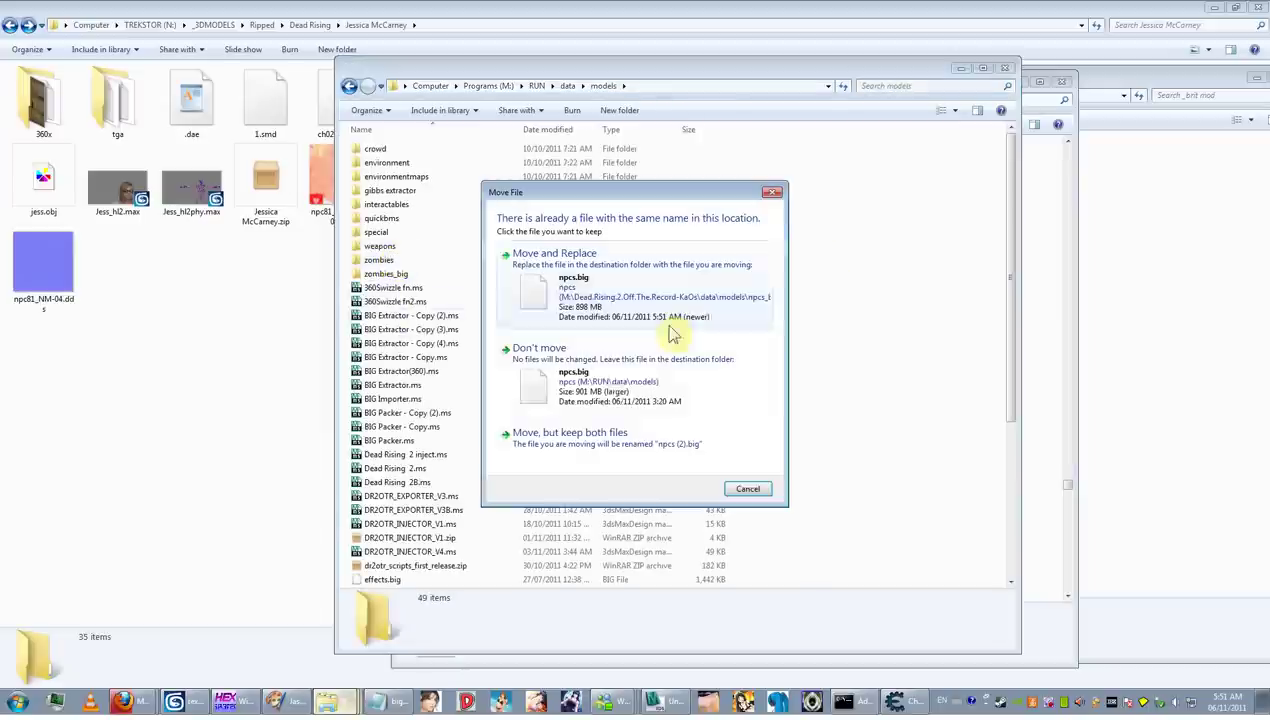
{"action": "left_click", "coordinate": [630, 288]}
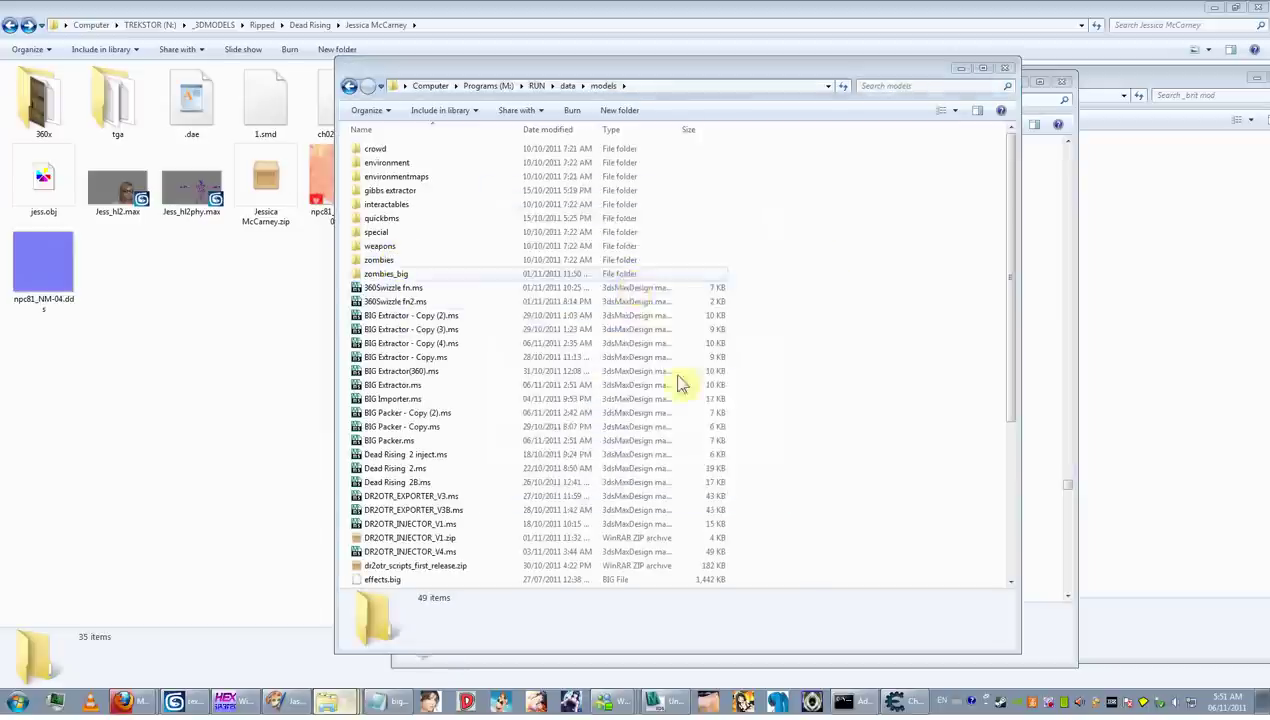
- Launch Dead Rising 2: Off the Record via deadrising2otr.exe
{"action": "scroll", "coordinate": [627, 405], "scroll_direction": "down", "scroll_amount": 5}
{"action": "key", "text": "BackSpace"}
{"action": "key", "text": "BackSpace"}
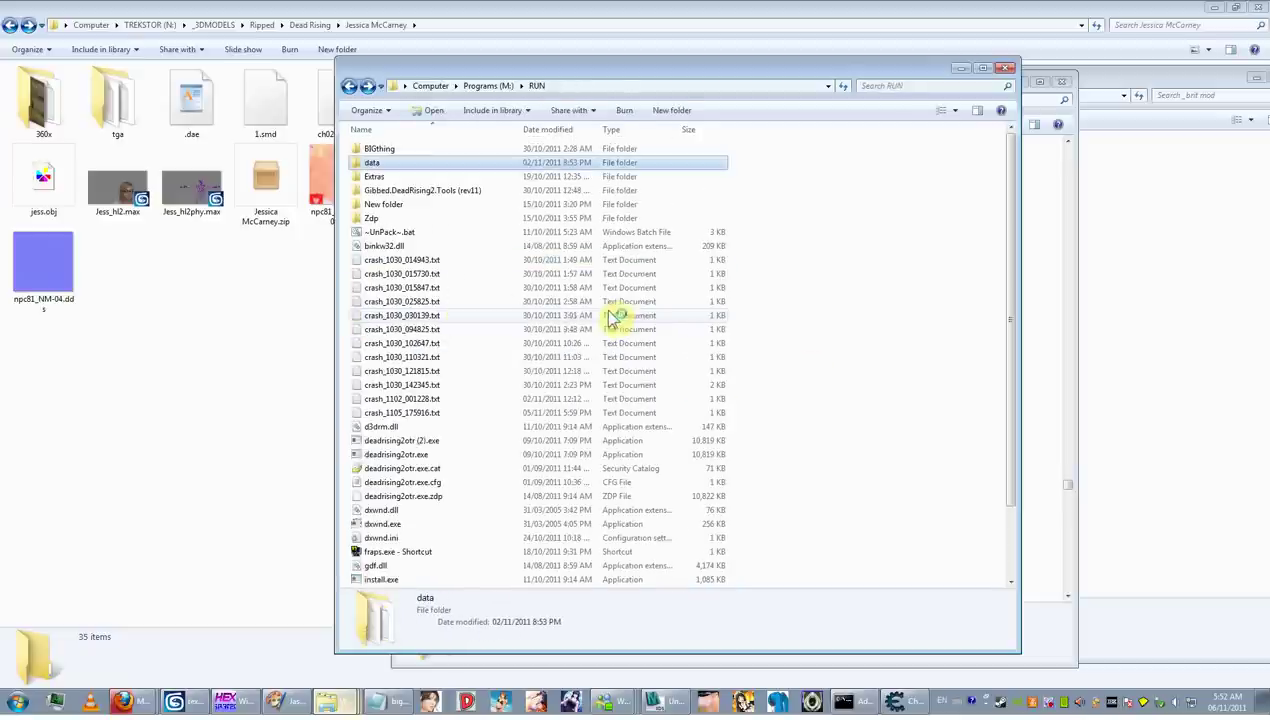
{"action": "double_click", "coordinate": [396, 456]}
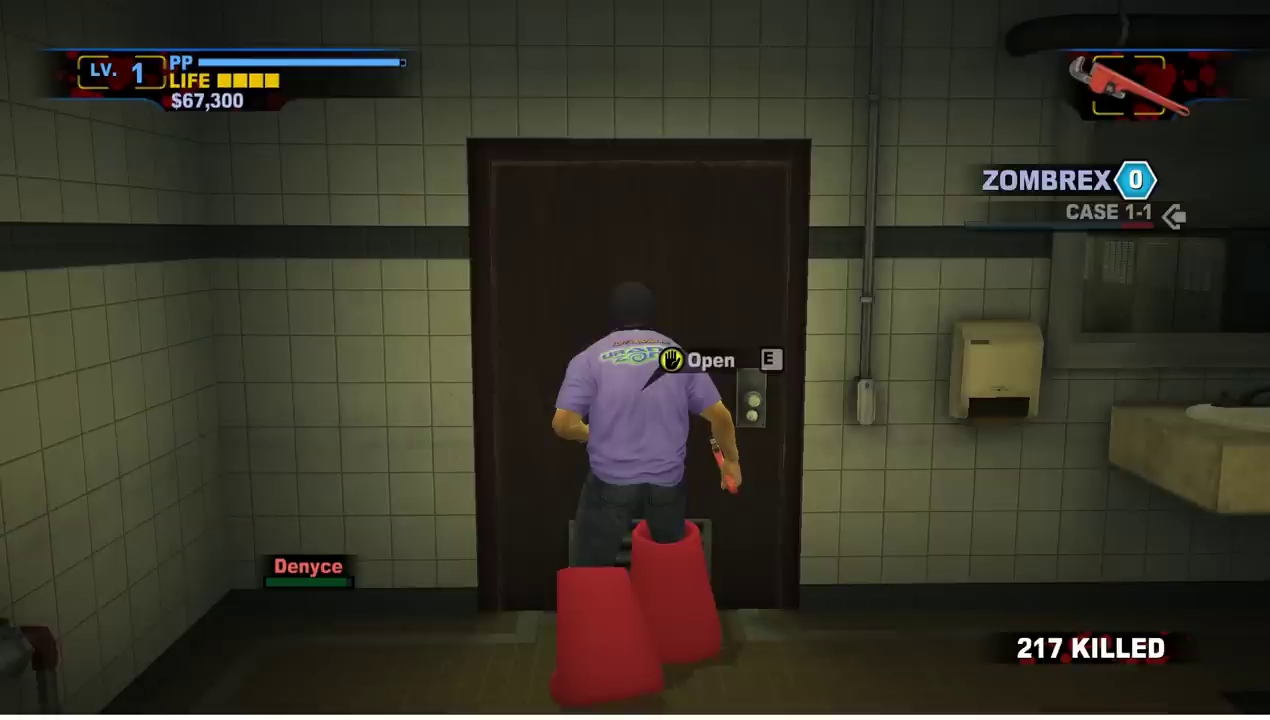
- Continue playing without saving, run to Lulu and frame her with the photo camera
{"action": "key", "text": "e"}
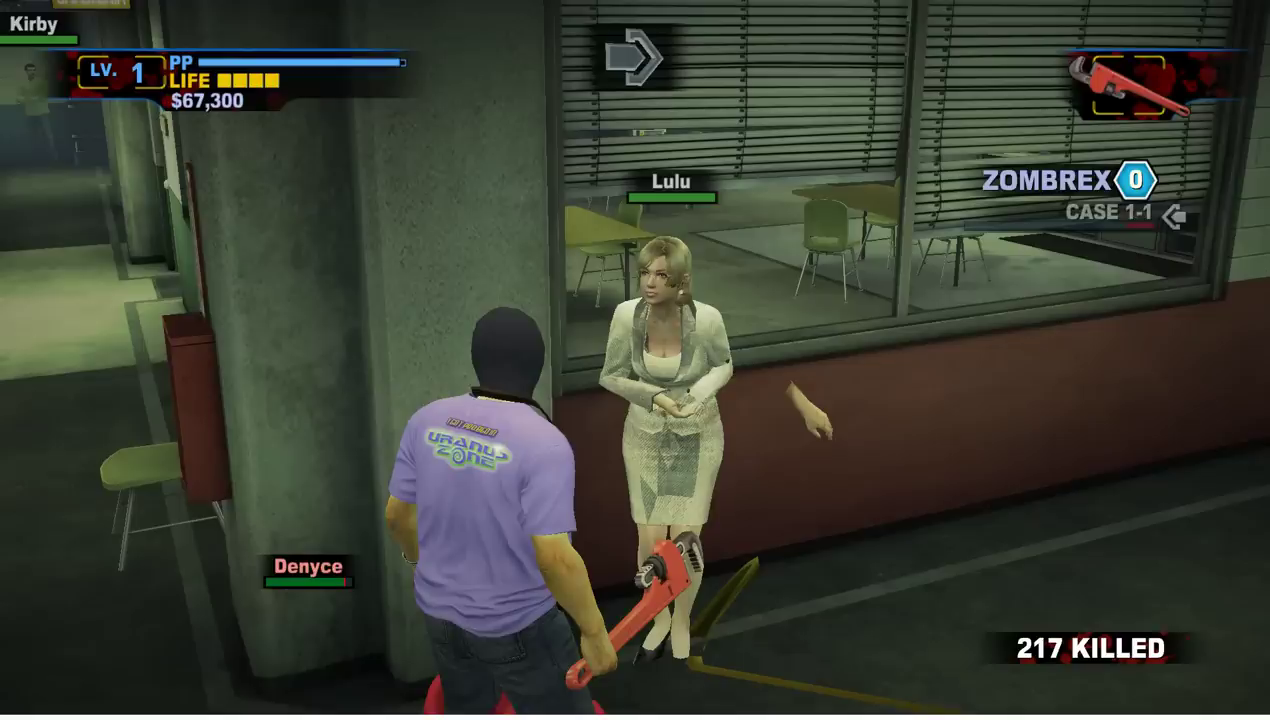
{"action": "key", "text": "c"}
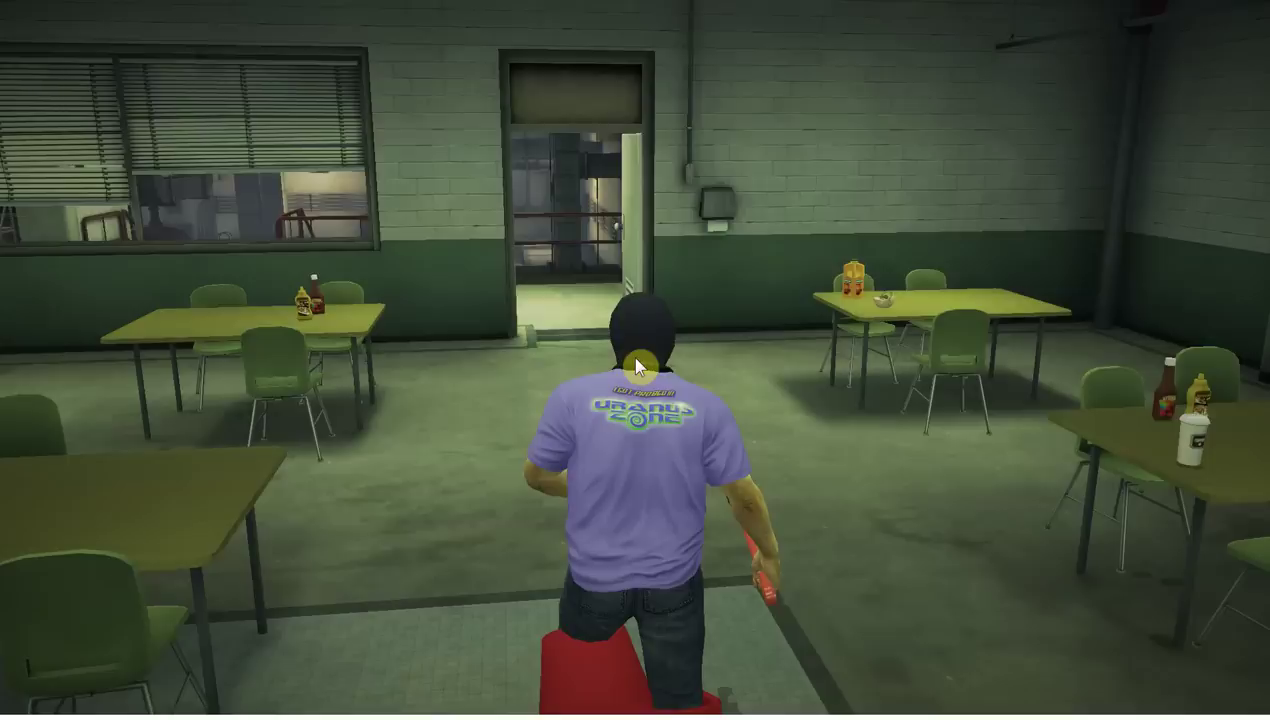
{"action": "key", "text": "Return"}
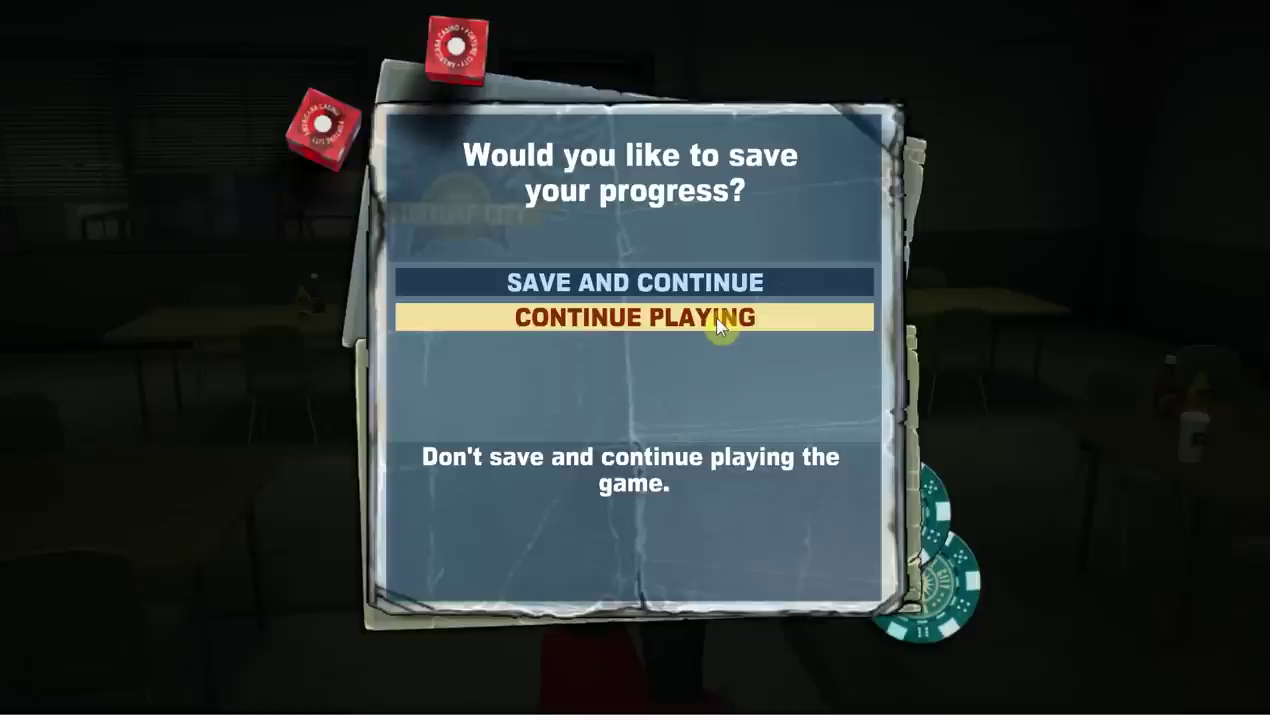
{"action": "left_click", "coordinate": [716, 318]}
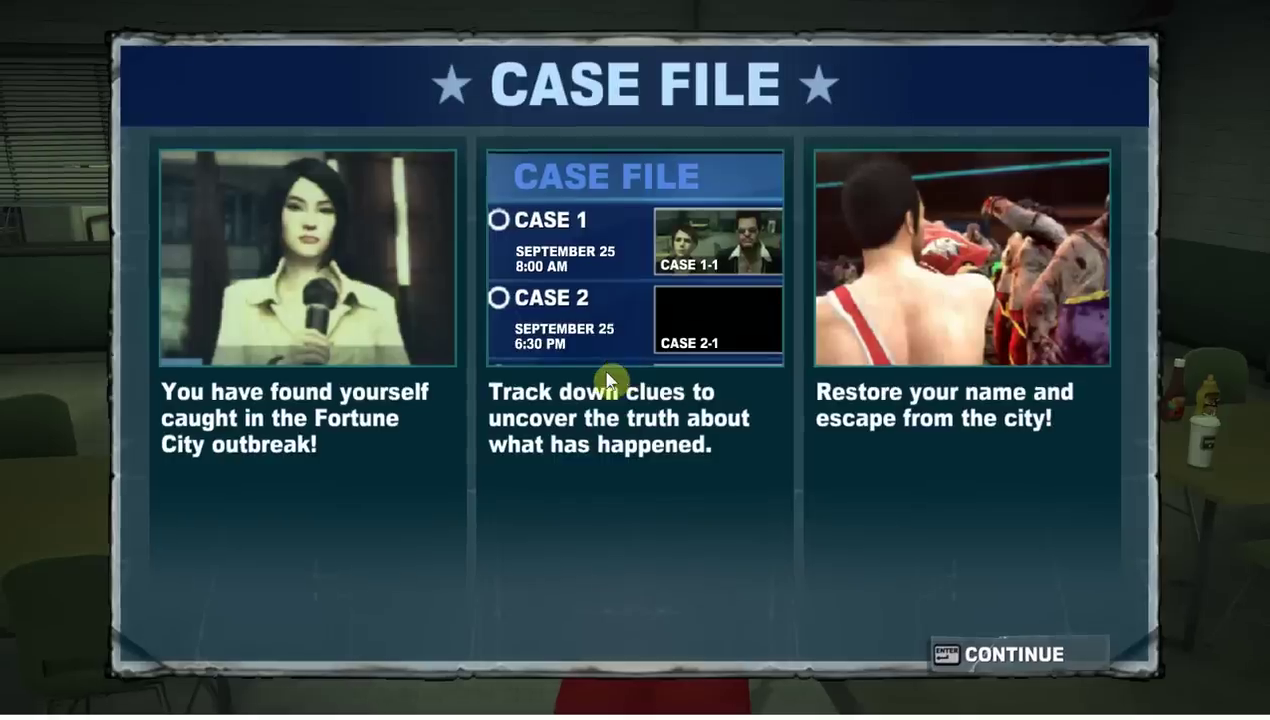
{"action": "key", "text": "Return"}
{"action": "key", "text": "w"}
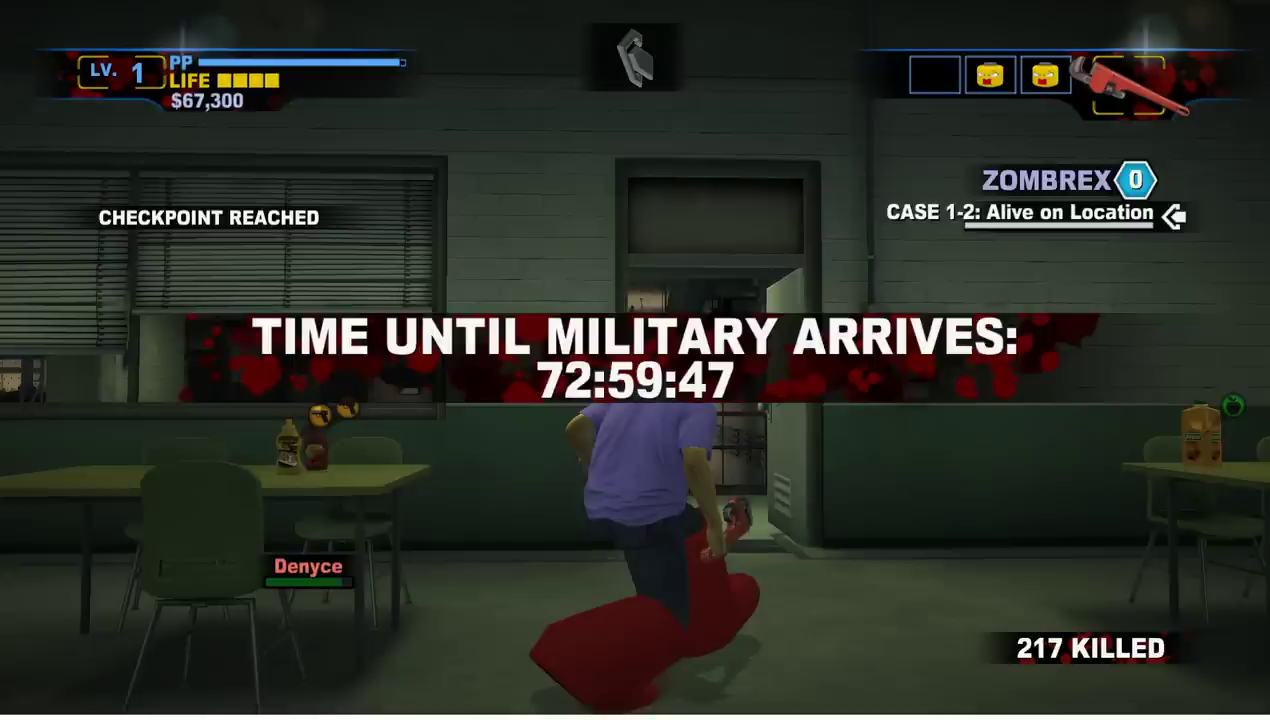
{"action": "key", "text": "w"}
{"action": "key", "text": "w"}
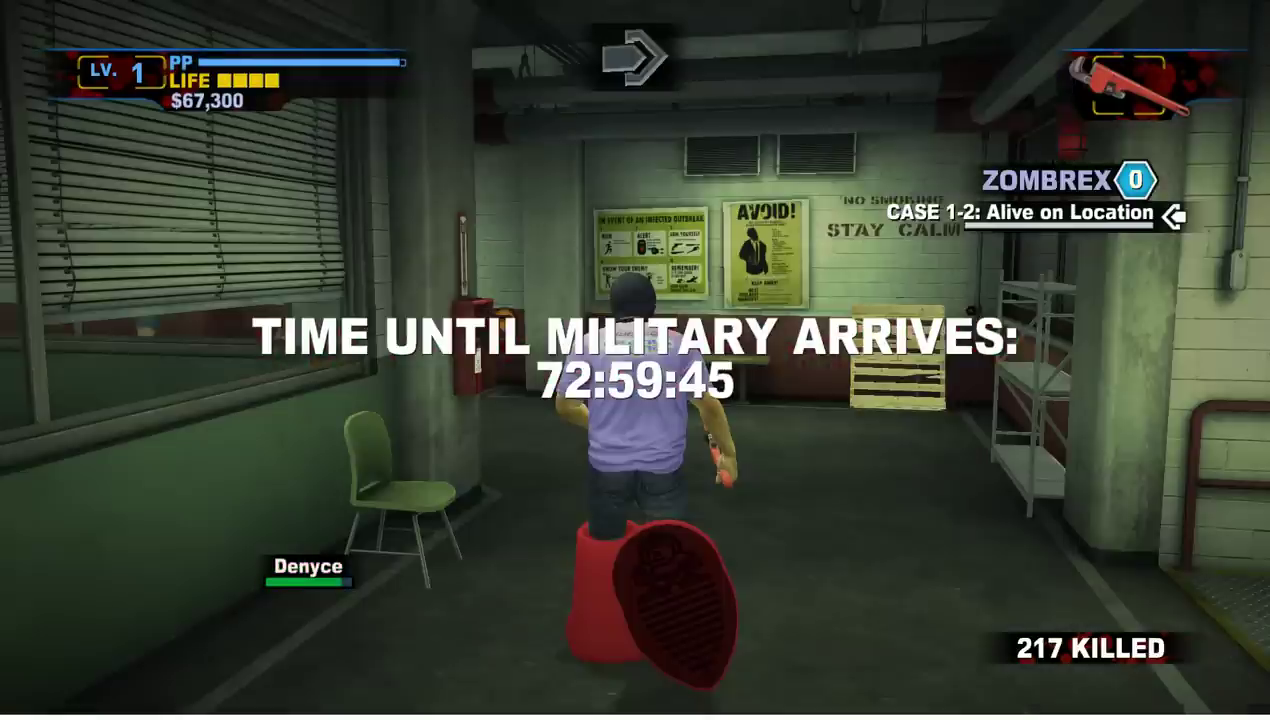
{"action": "key", "text": "w"}
{"action": "key", "text": "w"}
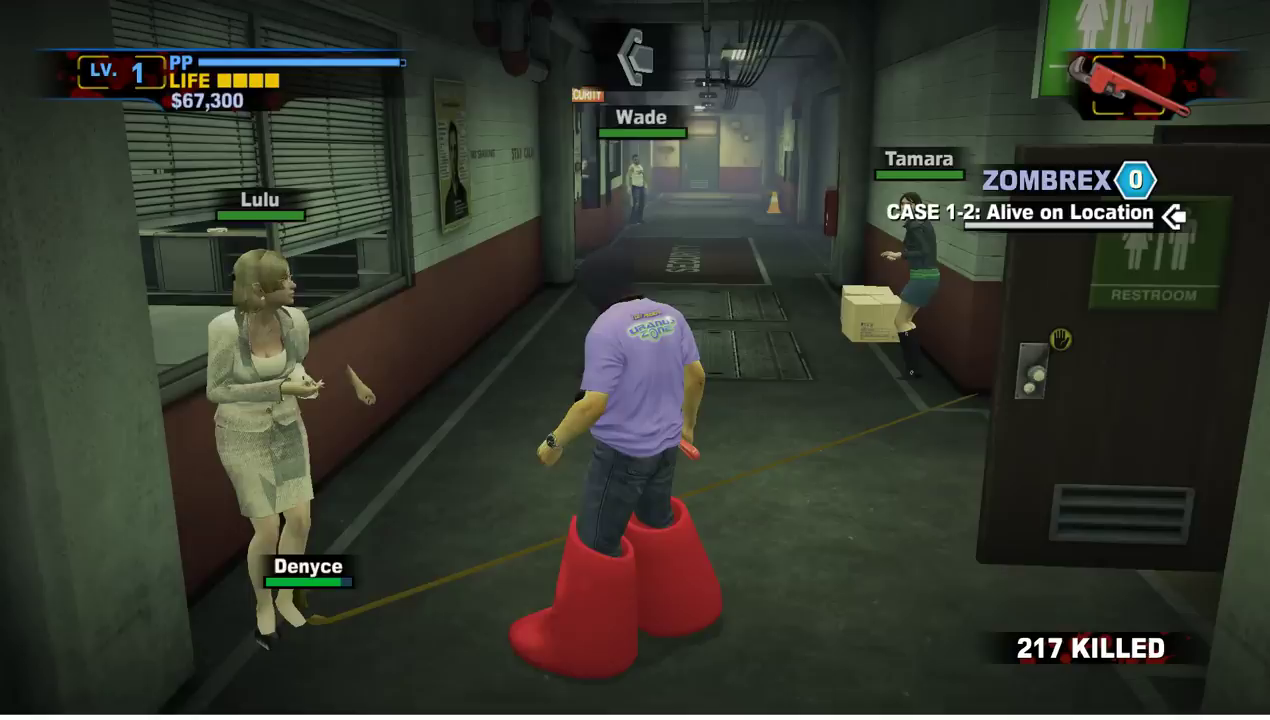
{"action": "key", "text": "c"}
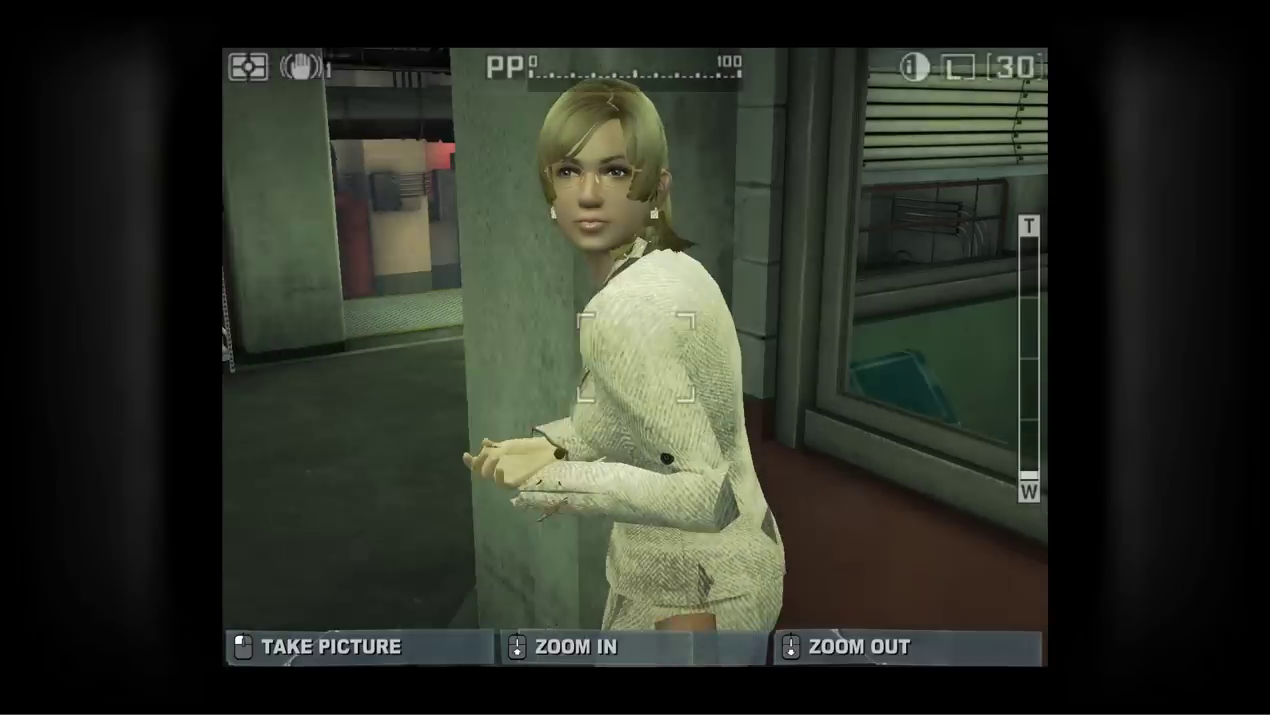
- Zoom in on Brittany's new Jessica face, then zoom back out to a wide view
{"action": "scroll", "coordinate": [635, 357], "scroll_direction": "up", "scroll_amount": 3}
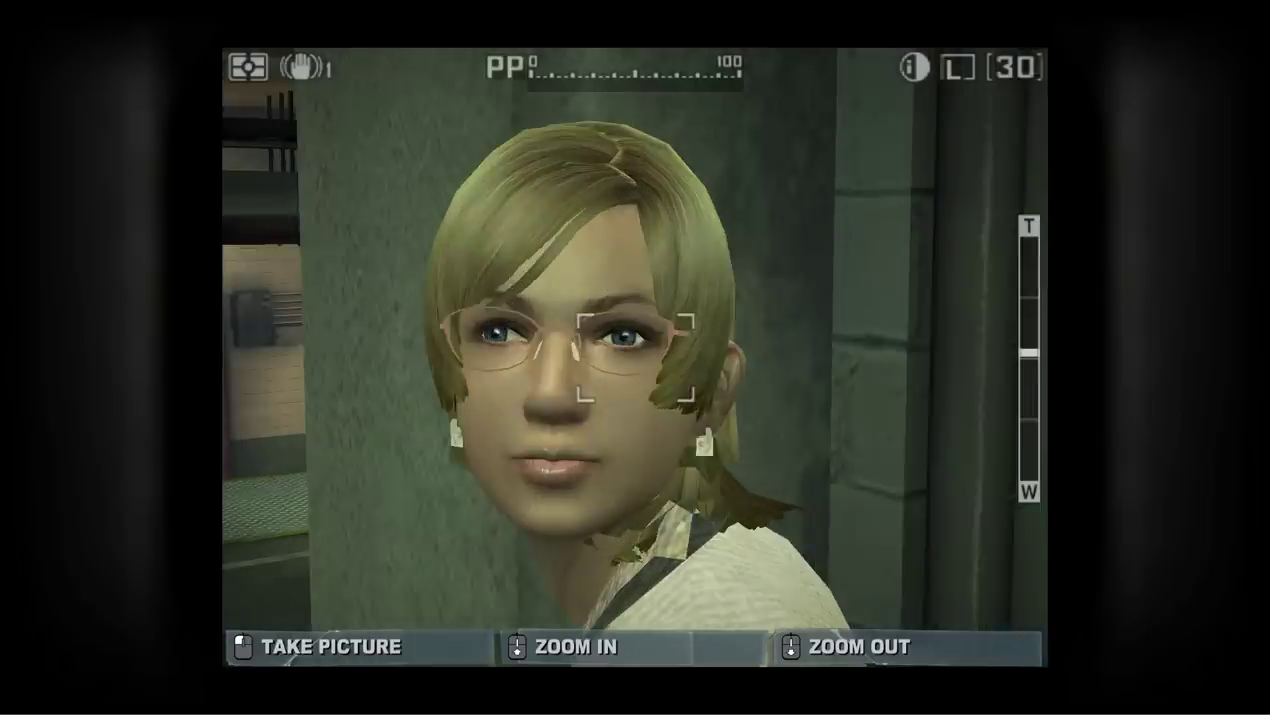
{"action": "scroll", "coordinate": [635, 357], "scroll_direction": "down", "scroll_amount": 3}
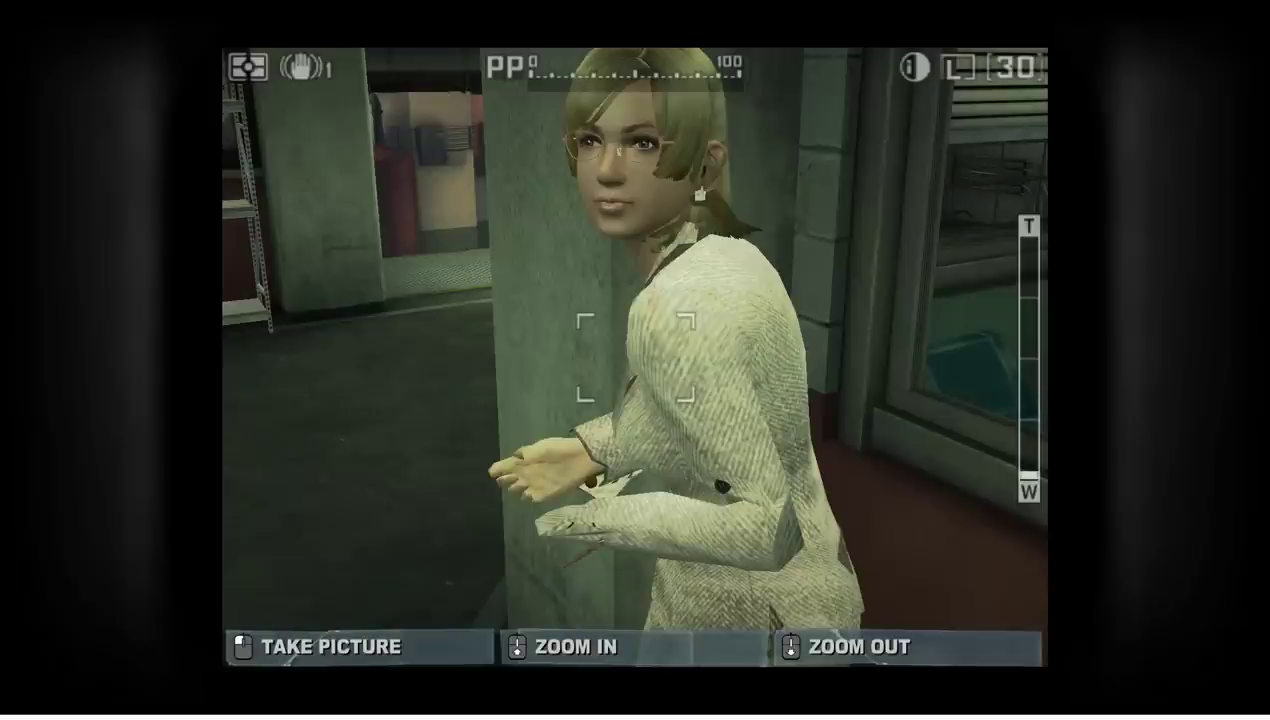